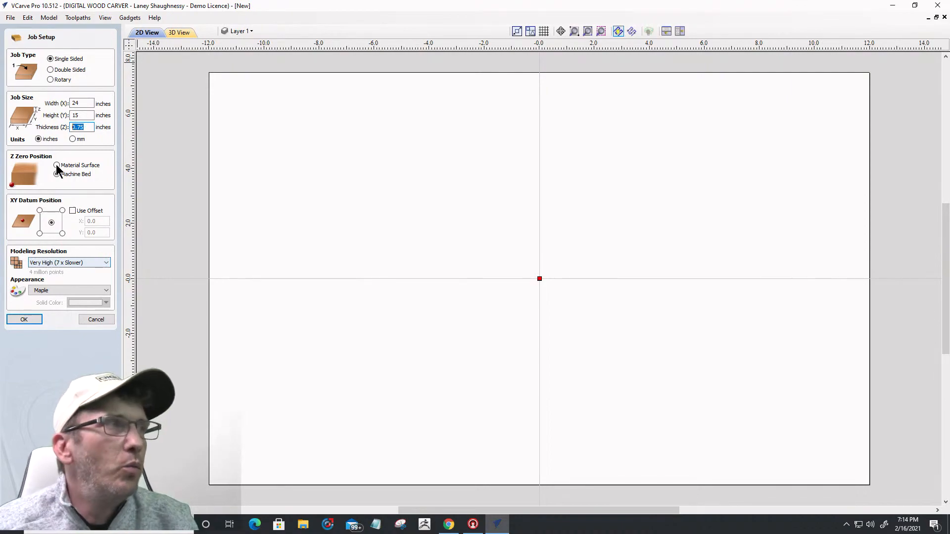
Step: Keep modelling resolution at Very High (7 x Slower) and preview the maple board in 3D
click(49, 262)
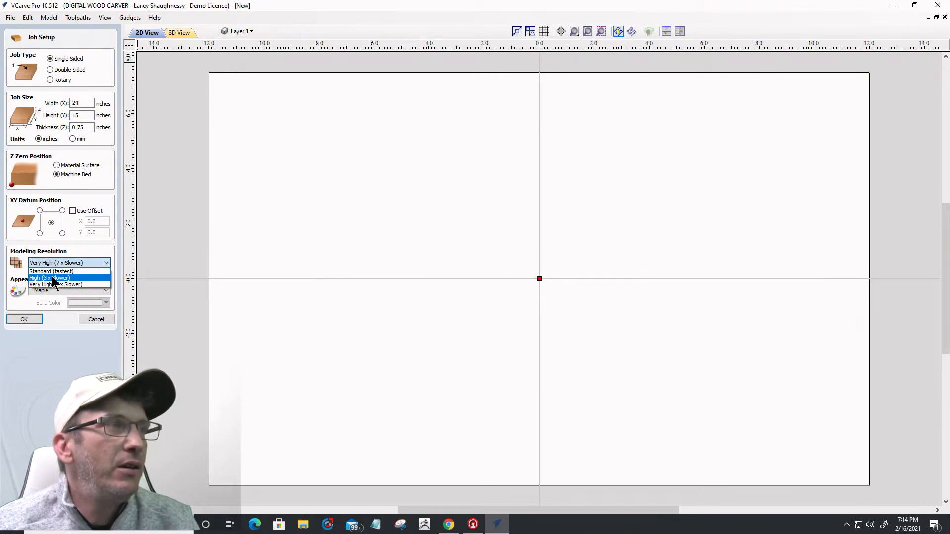
click(54, 284)
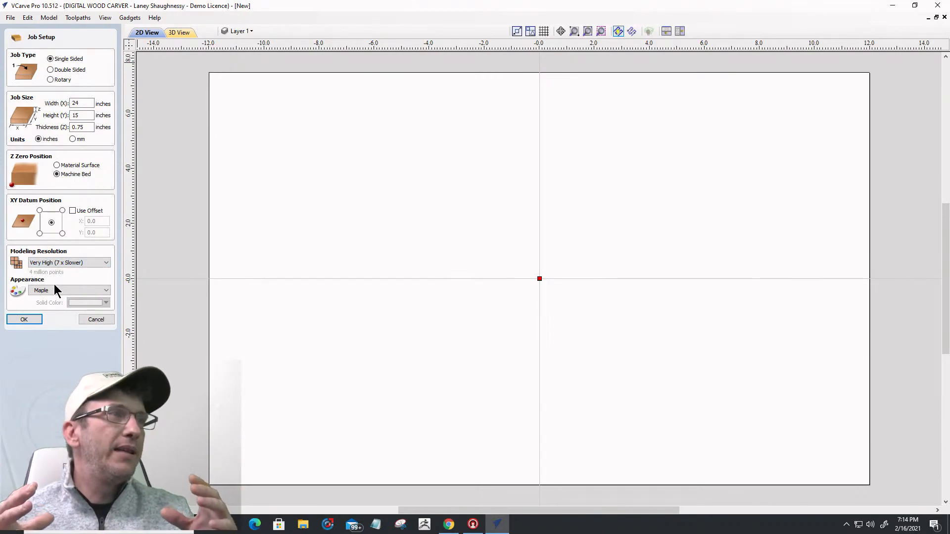
click(186, 33)
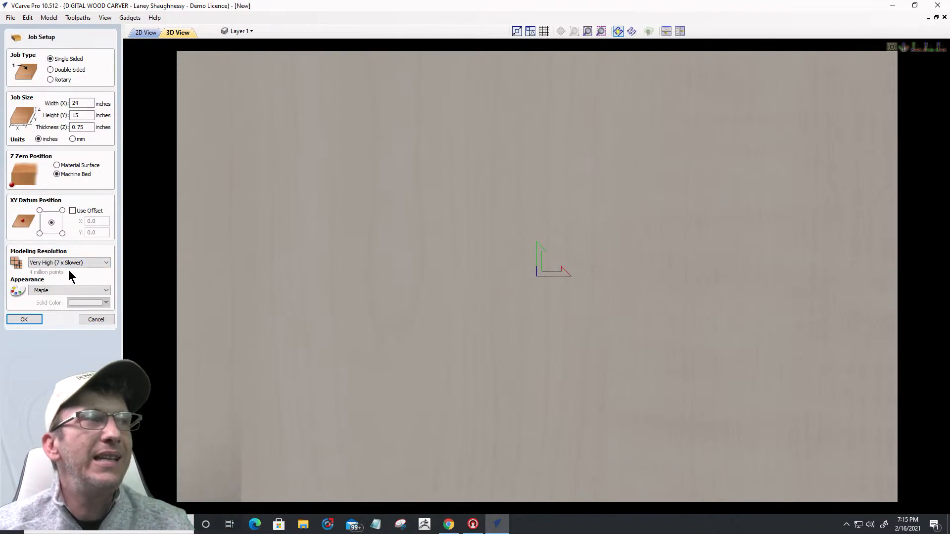
Step: Leave the resolution at Very High and cancel Job Setup, returning to startup
click(68, 262)
click(90, 320)
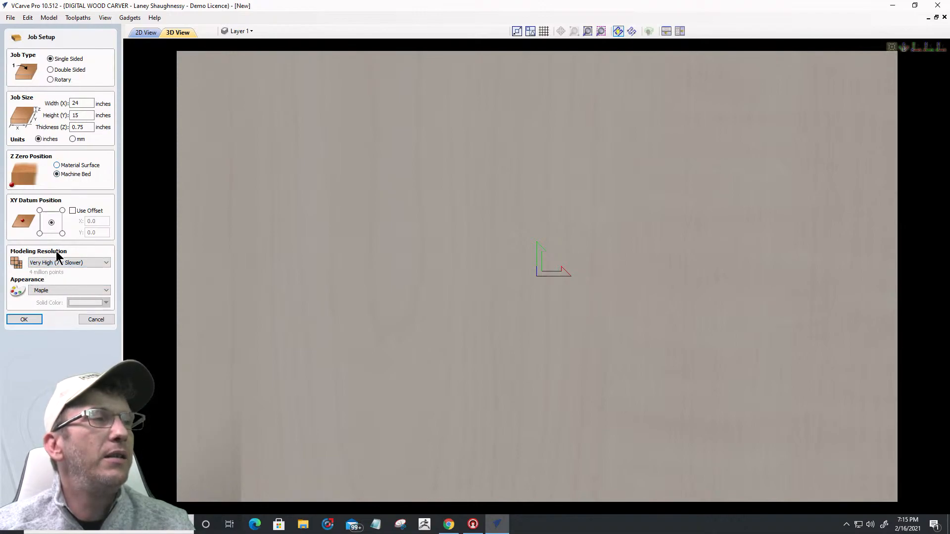
click(89, 322)
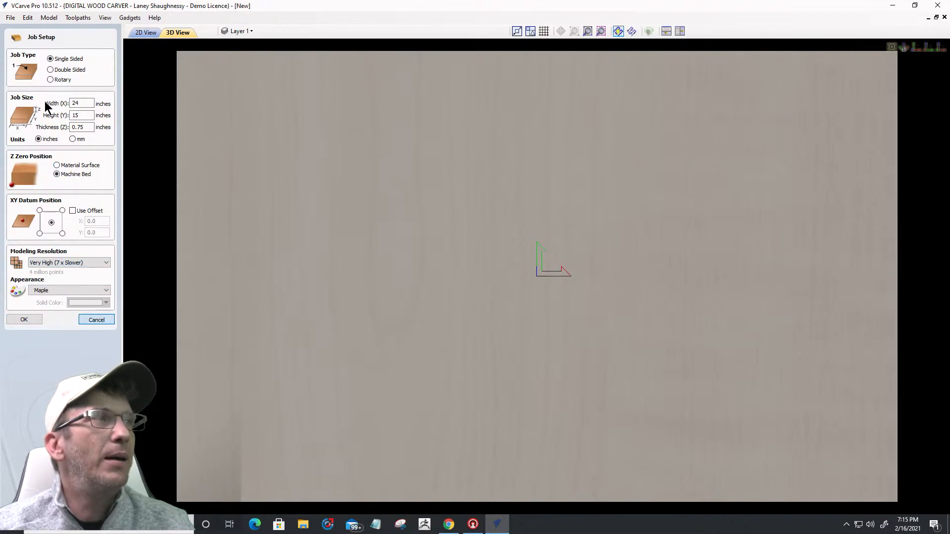
click(94, 321)
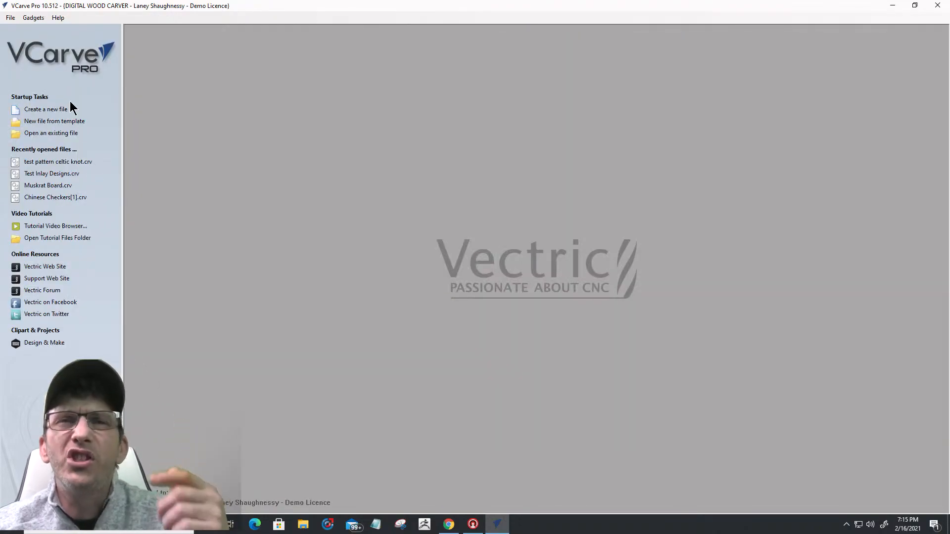
Step: Create a new job with width 24 and height 15 inches
click(44, 109)
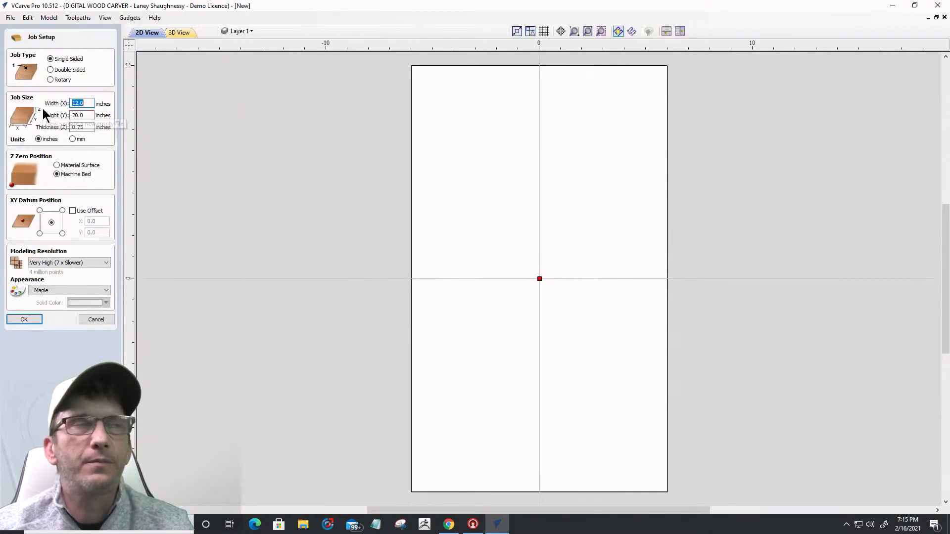
click(80, 102)
double_click(79, 101)
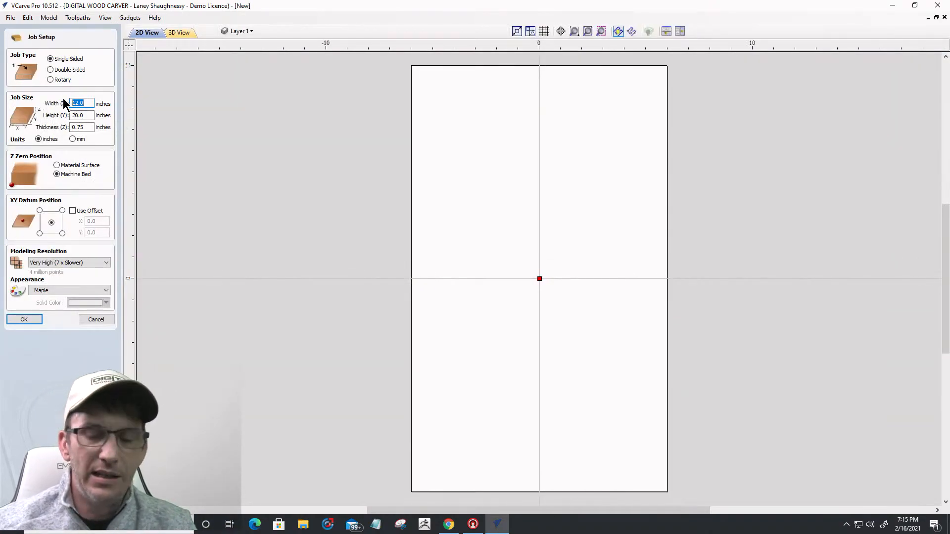
text(24)
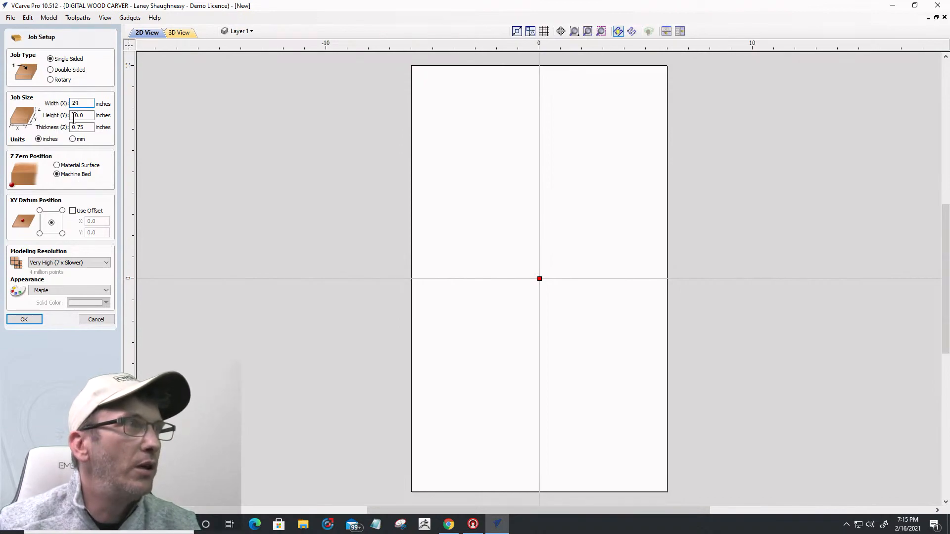
key(Tab)
text(15)
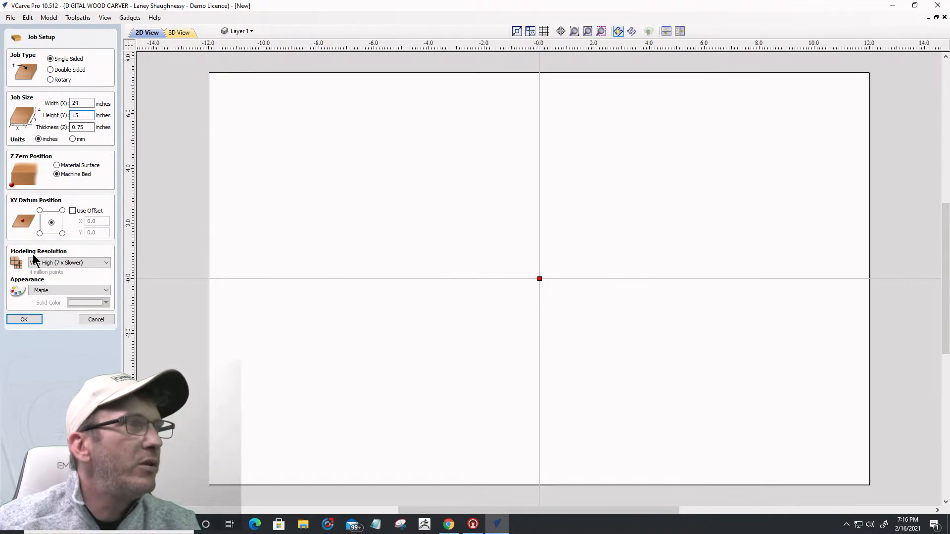
Step: Set modelling resolution to Extremely High (20 x Slower) and view the board in 3D
click(55, 263)
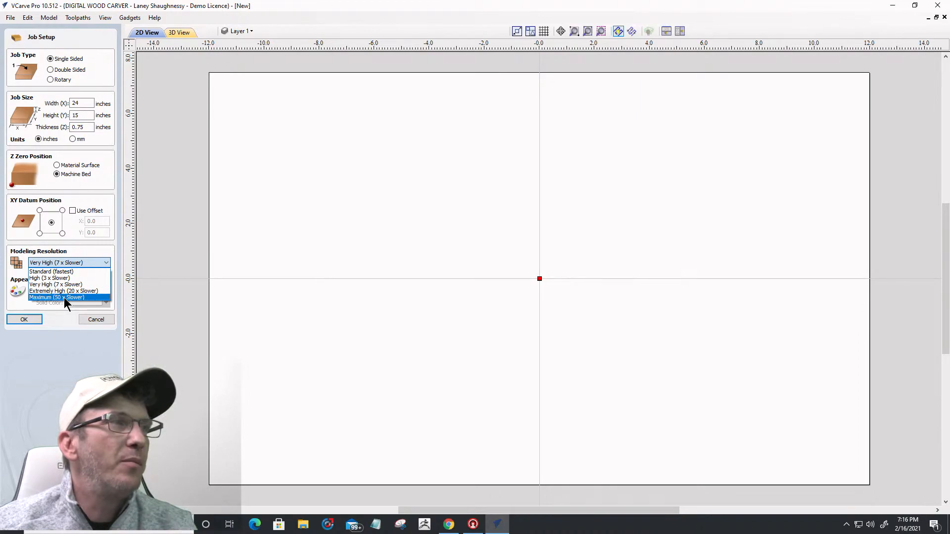
click(63, 291)
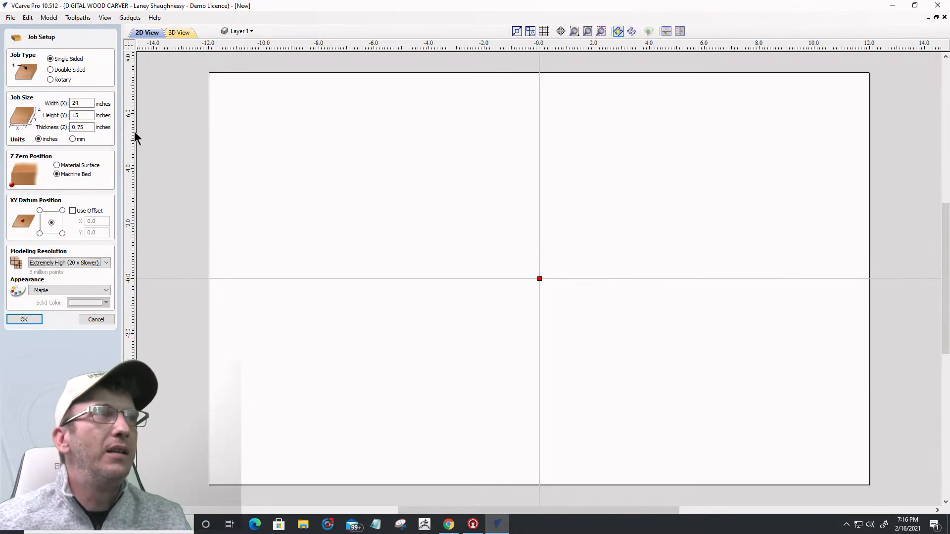
click(184, 33)
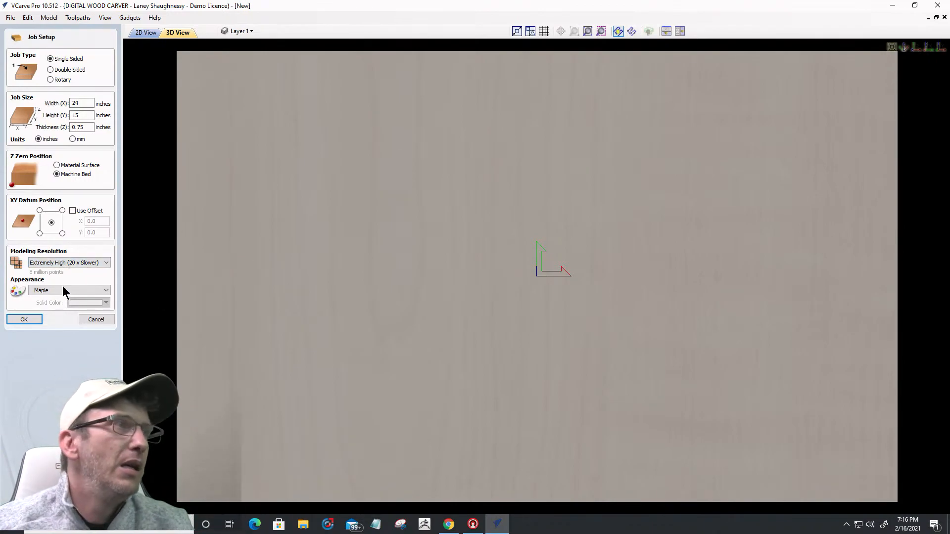
Step: Confirm the 24 × 15 inch Job Setup with OK
click(20, 319)
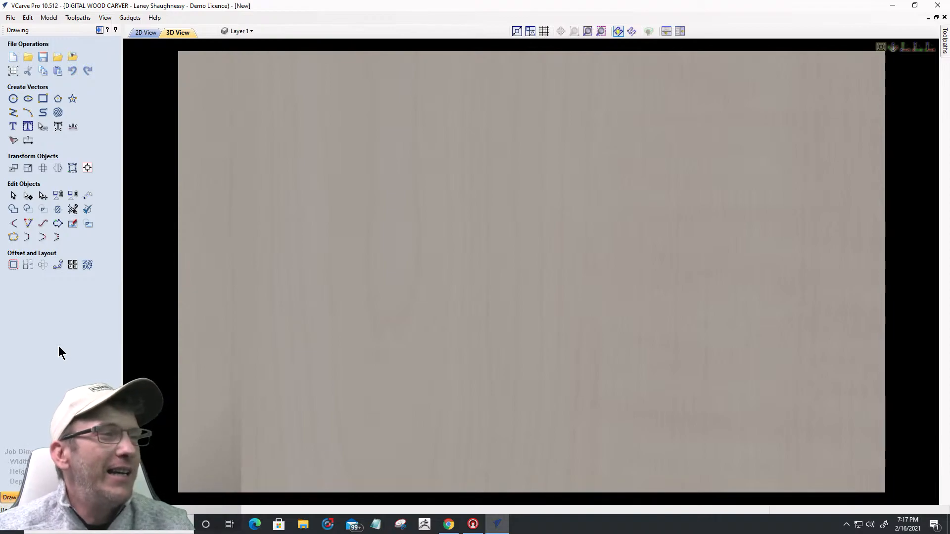
Step: Switch to the 2D View and show the Clipart library folders
click(139, 34)
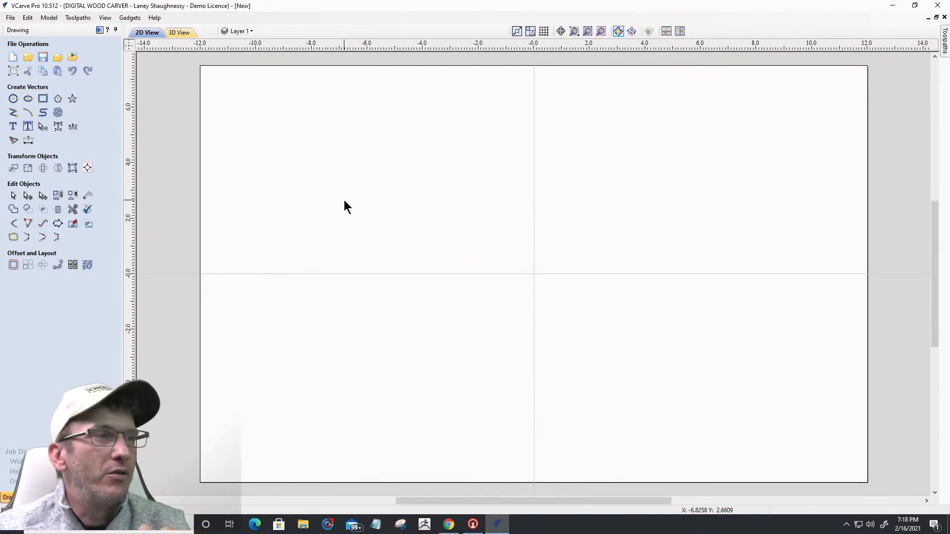
click(72, 497)
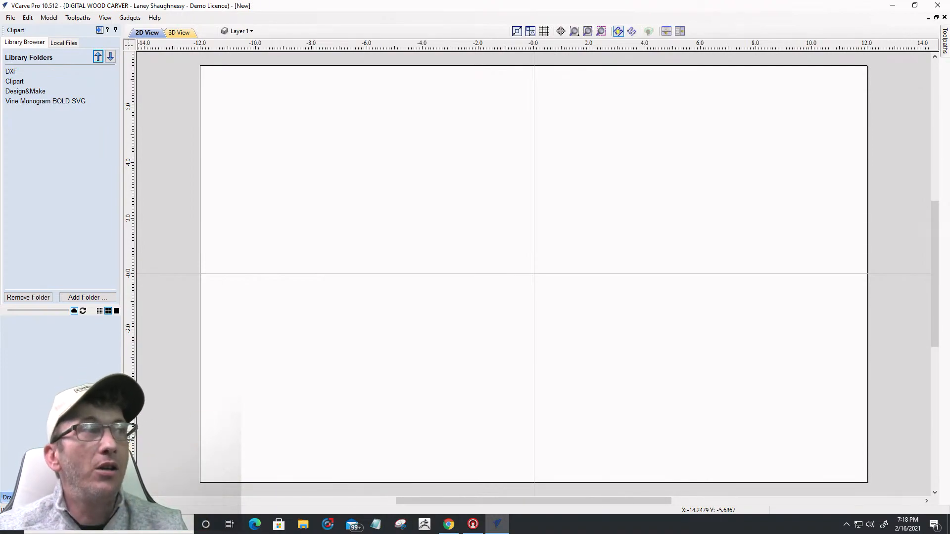
Step: Expand the Clipart folder and scroll through its categories down to Weaves
click(15, 82)
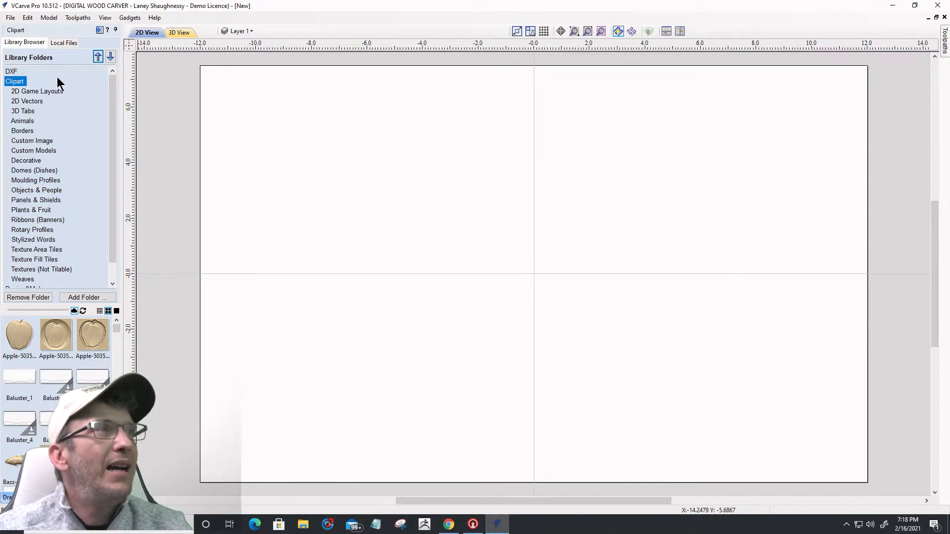
scroll(58, 157, down, 1)
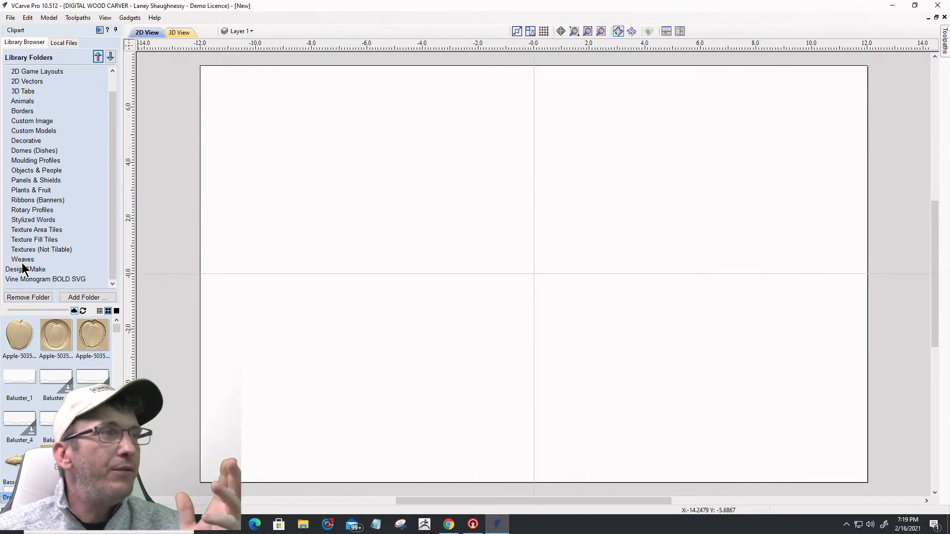
Step: Expand the Design&Make folder to list its project folders
click(24, 270)
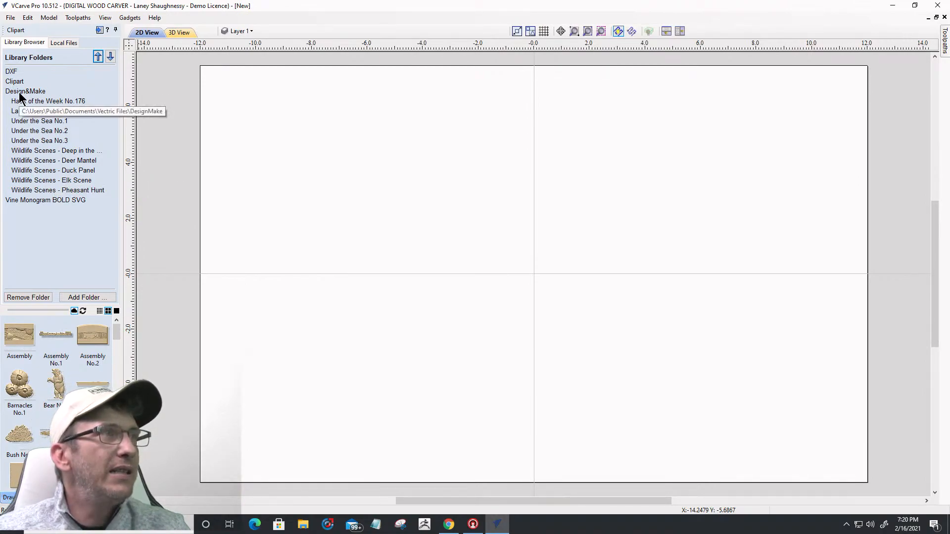
Step: Preview Wildlife Scenes, Under the Sea and Lake Scene folders, ending on Hack of the Week No.176
click(30, 190)
click(32, 169)
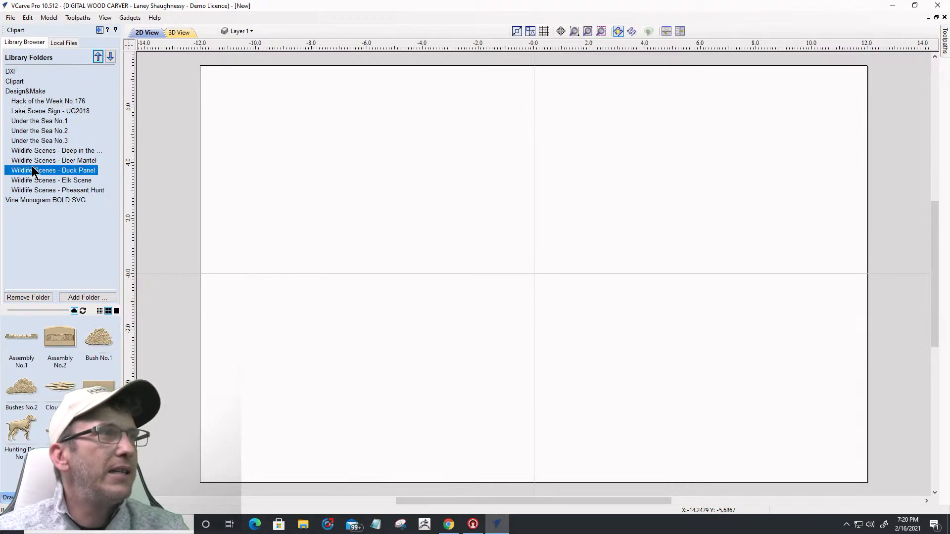
click(30, 140)
click(30, 129)
click(31, 122)
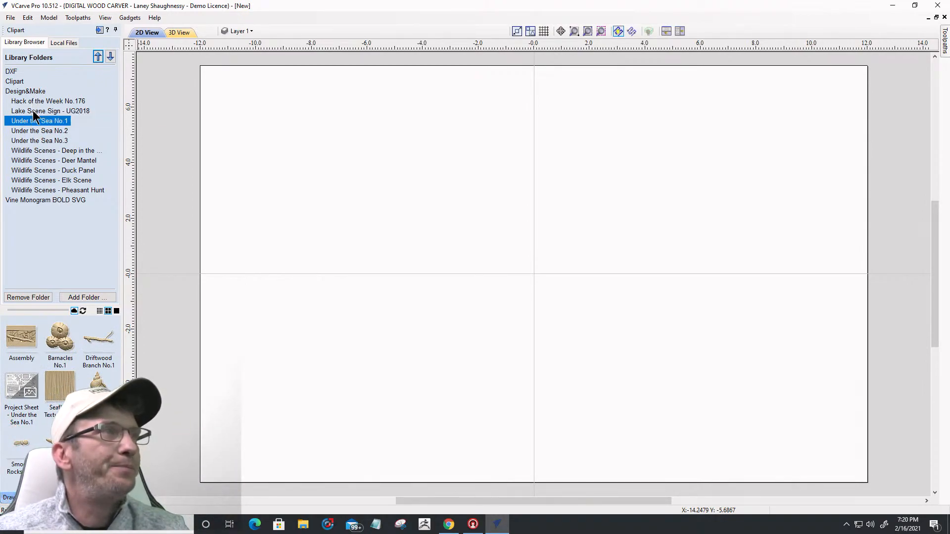
click(33, 111)
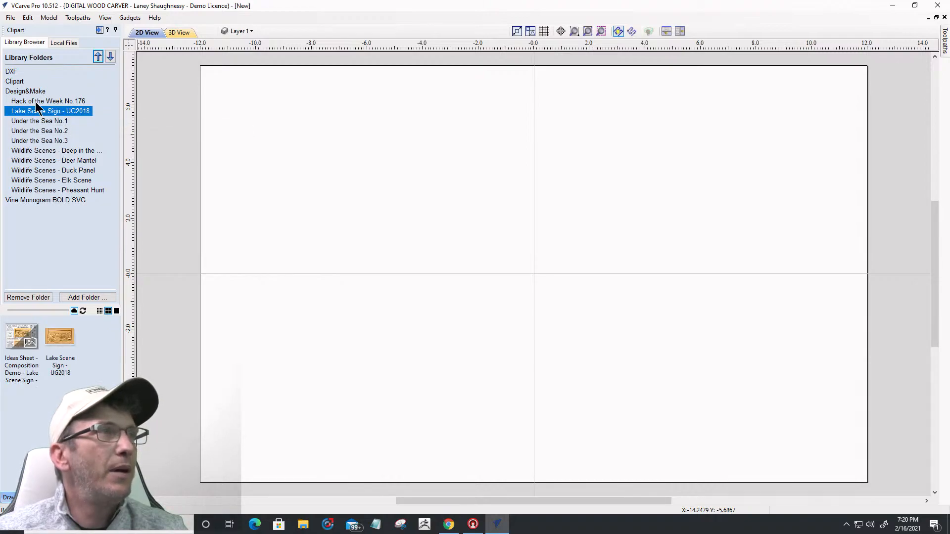
click(34, 102)
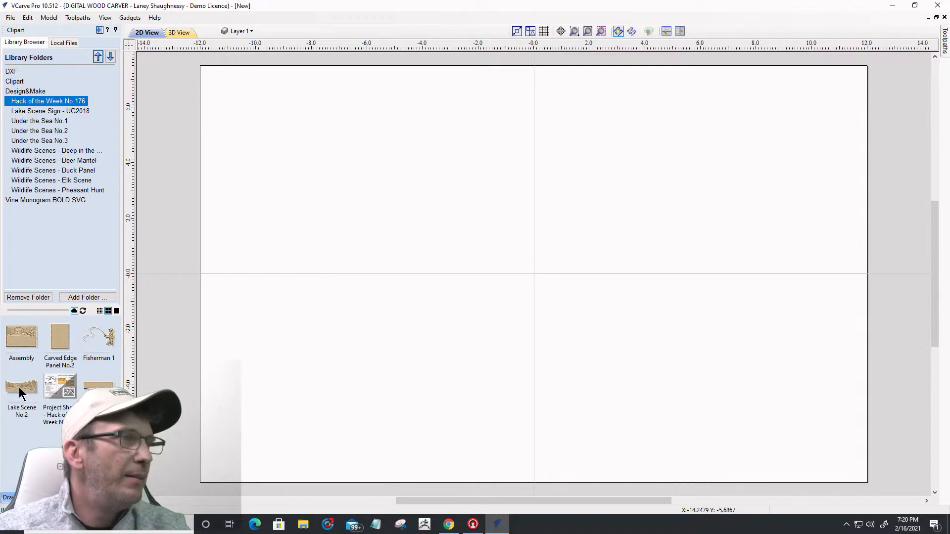
Step: Drop the Lake Scene No.2 relief onto the job and deselect it
drag(21, 387, 569, 233)
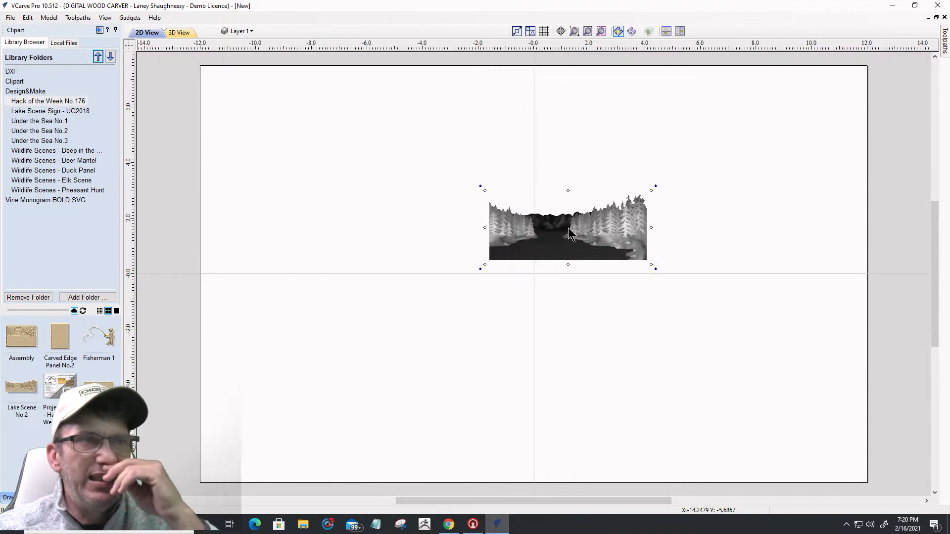
click(485, 263)
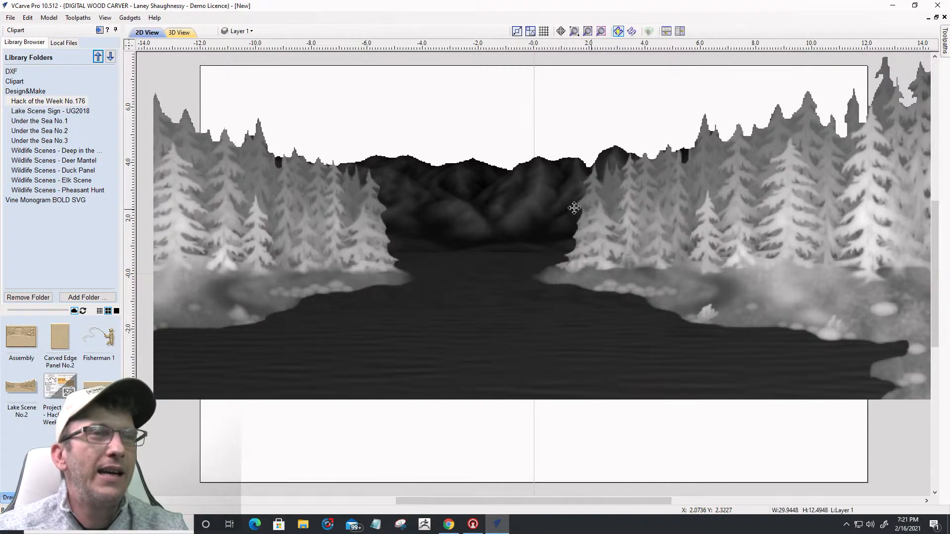
Step: Scale the Lake Scene No.2 relief from its top-left corner to about 23.76 × 9.91 inches
scroll(605, 207, down, 2)
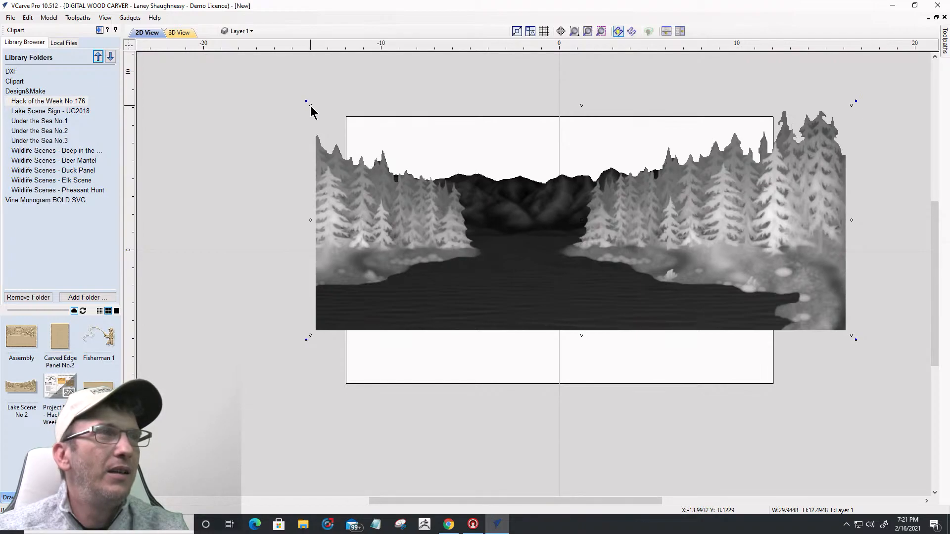
drag(311, 106, 346, 190)
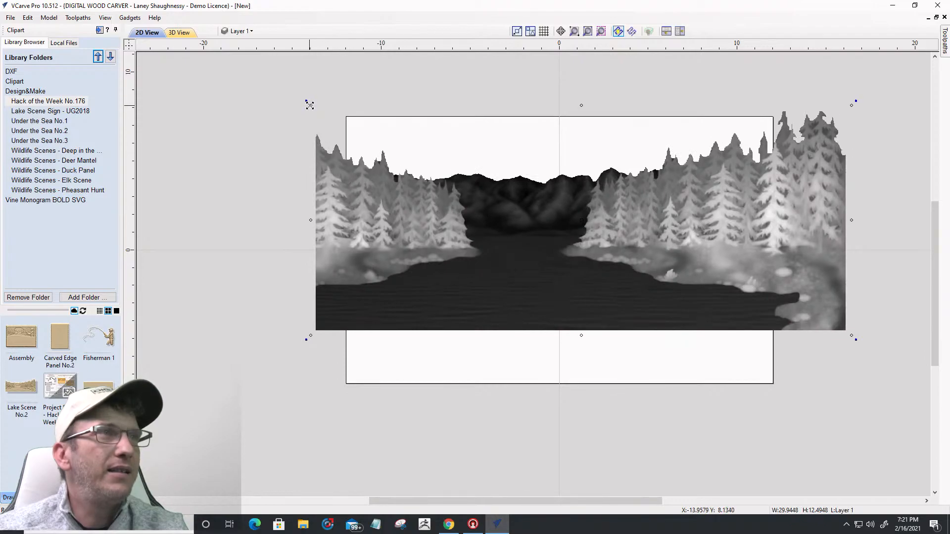
drag(311, 105, 331, 130)
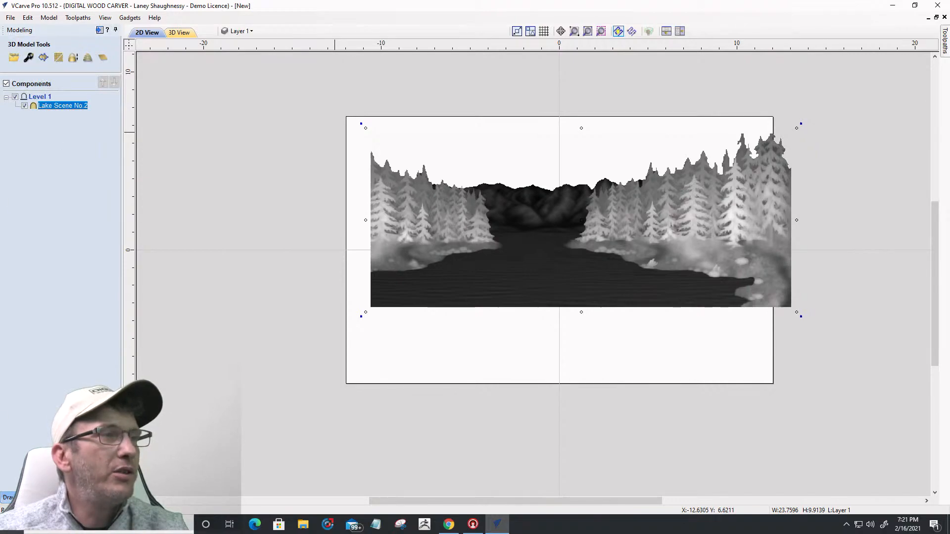
Step: Centre the lake relief on the material and scale it down to about 20.27 × 8.46 inches
click(8, 497)
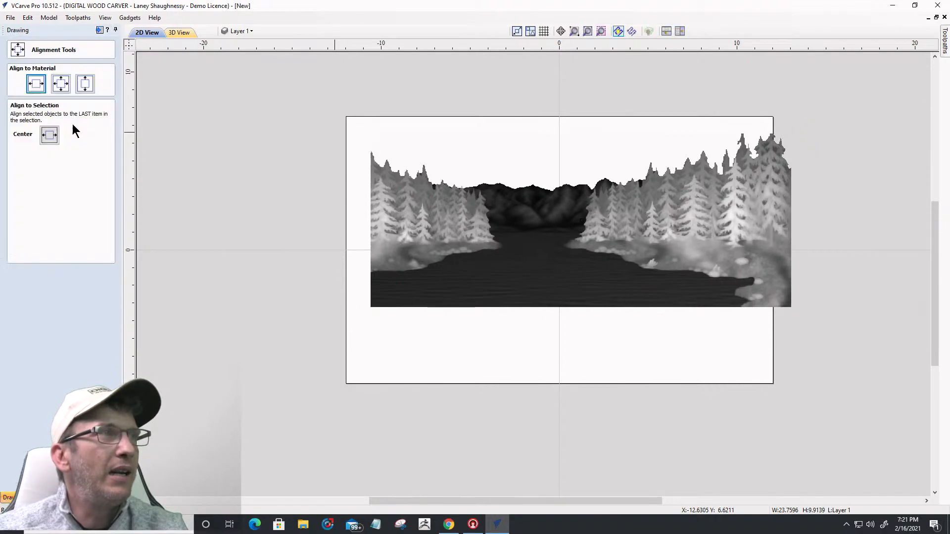
click(61, 84)
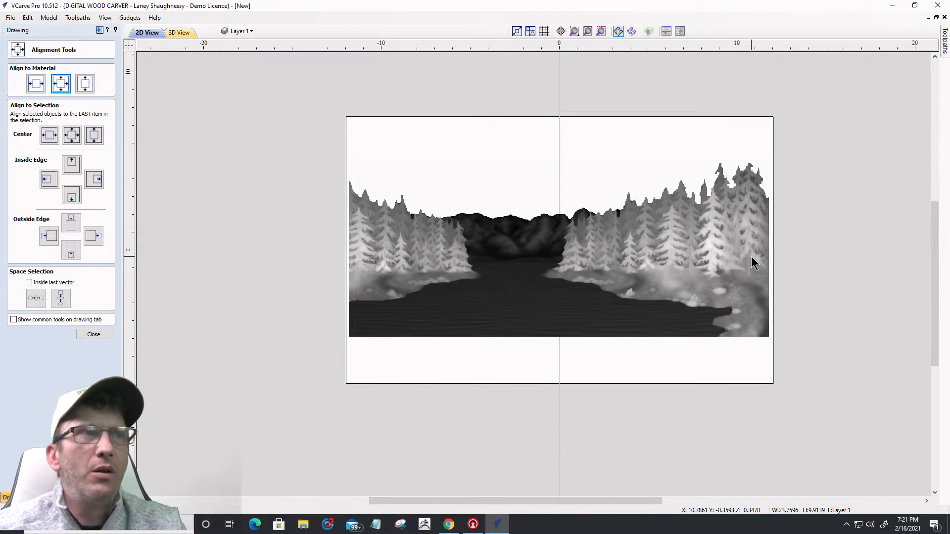
click(720, 269)
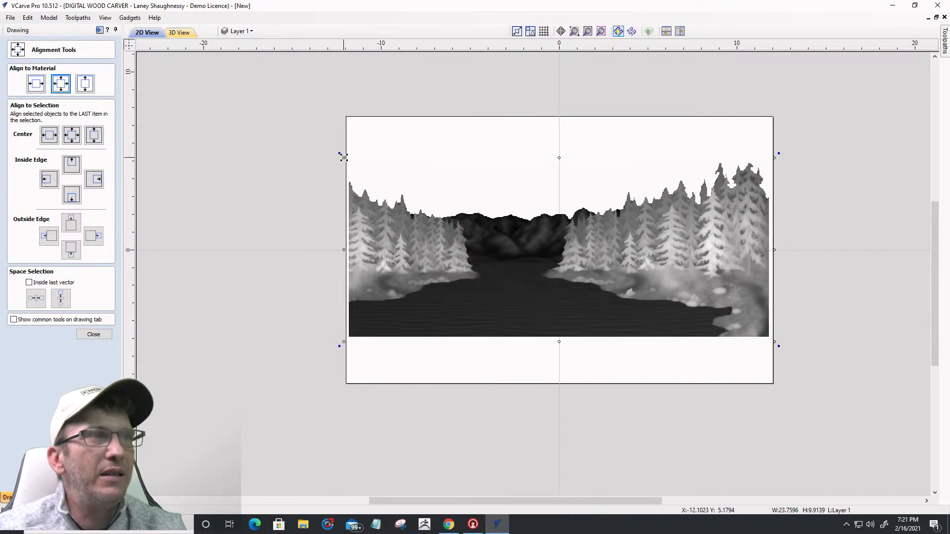
drag(344, 157, 361, 176)
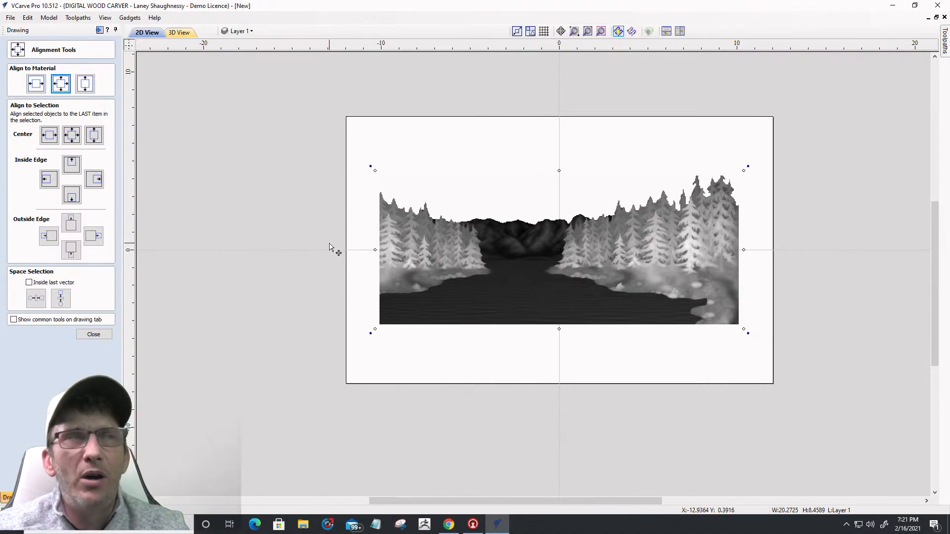
click(92, 334)
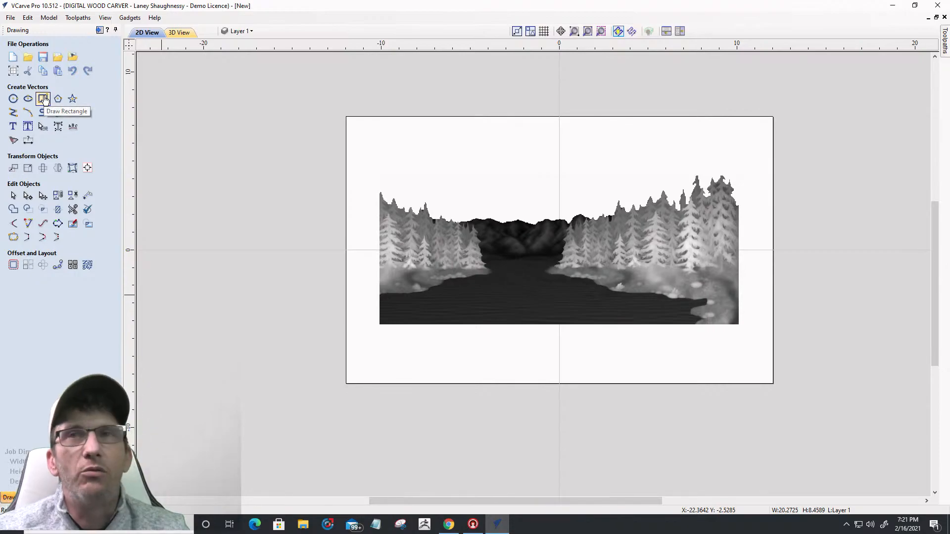
Step: Draw a 24 × 15 inch rectangle from the material's top-left to bottom-right corner
click(43, 99)
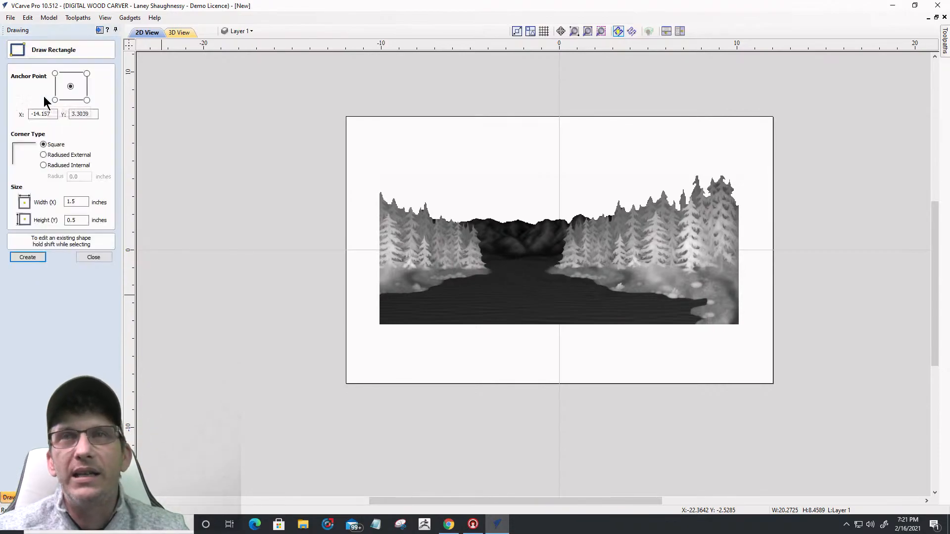
click(345, 117)
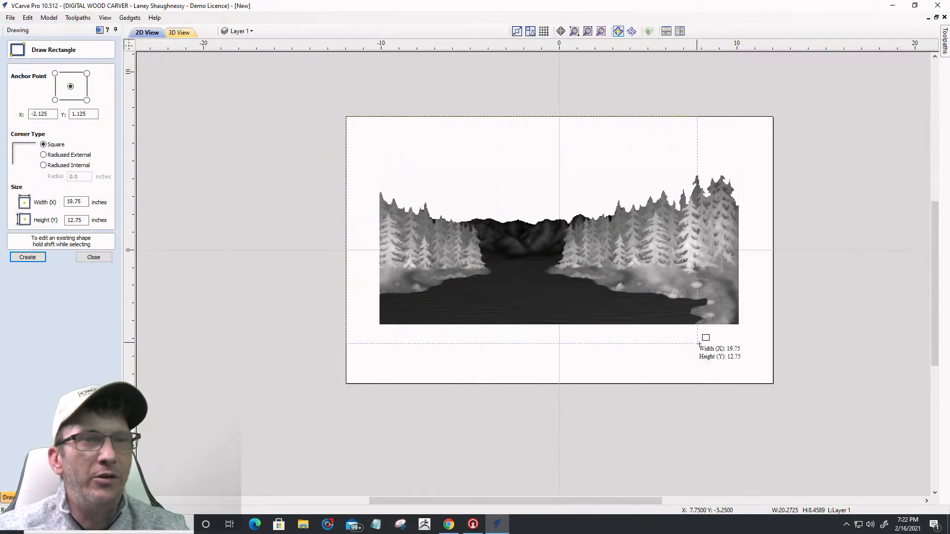
click(773, 383)
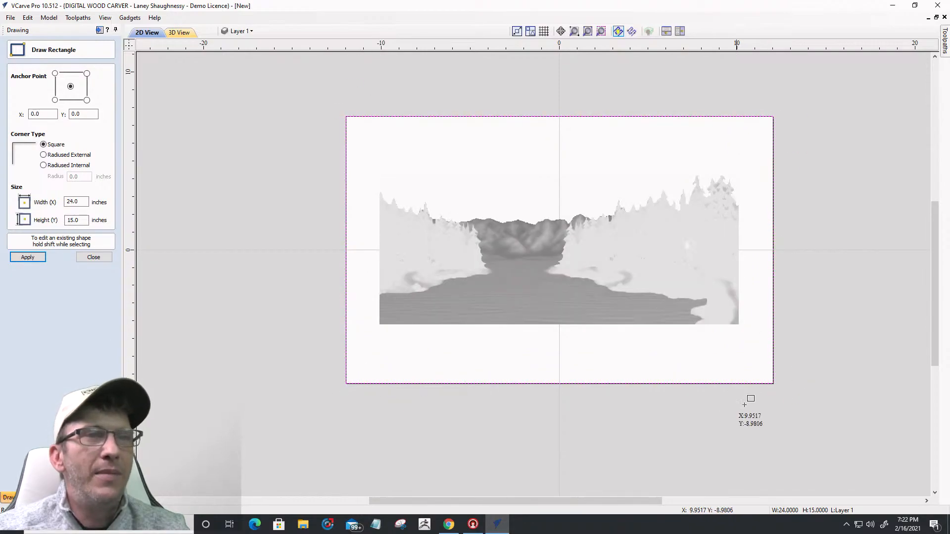
click(84, 256)
click(12, 266)
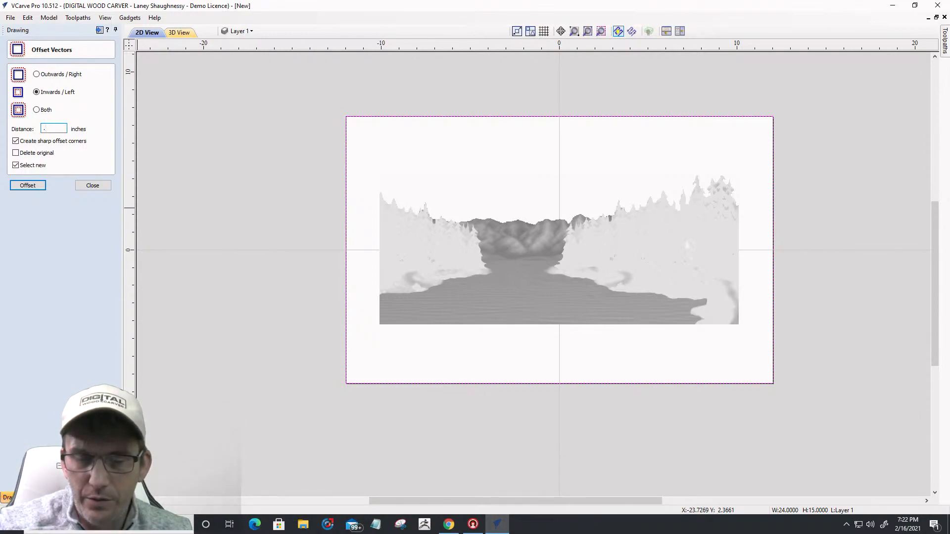
Step: Offset the boundary rectangle 1 inch inwards, undoing the first offset attempt
text(5)
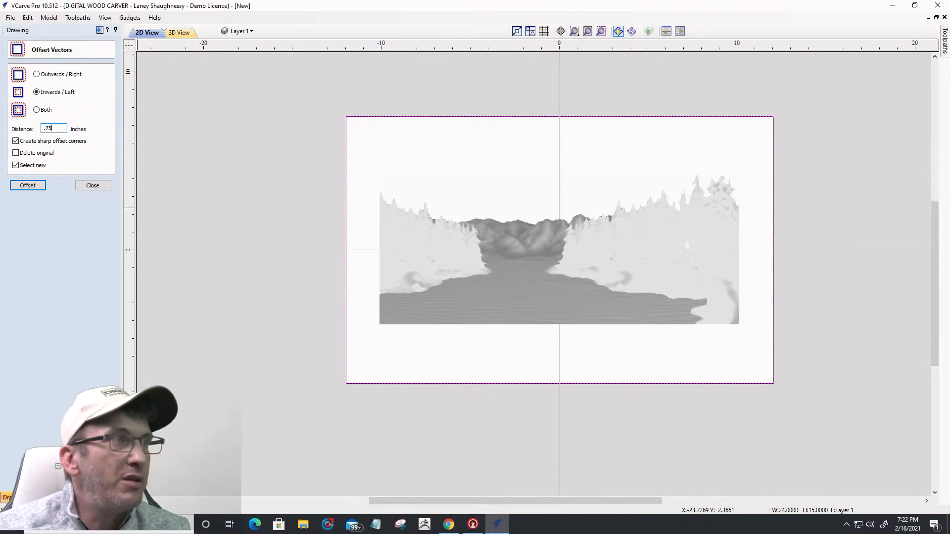
click(28, 185)
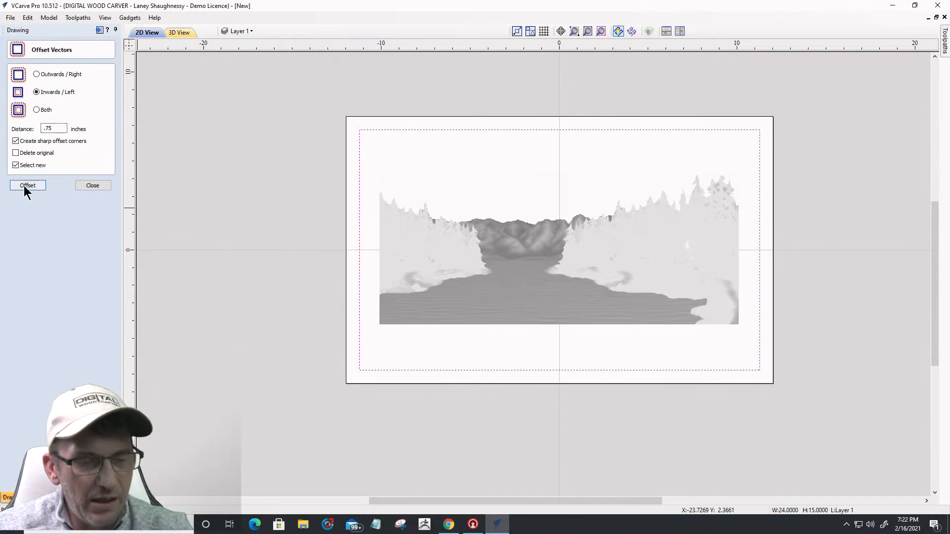
key(ctrl+z)
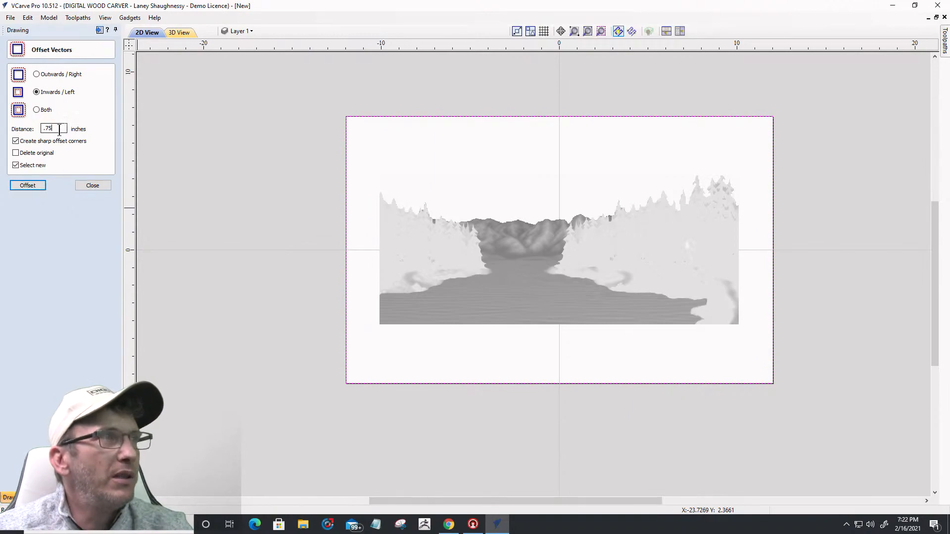
click(28, 185)
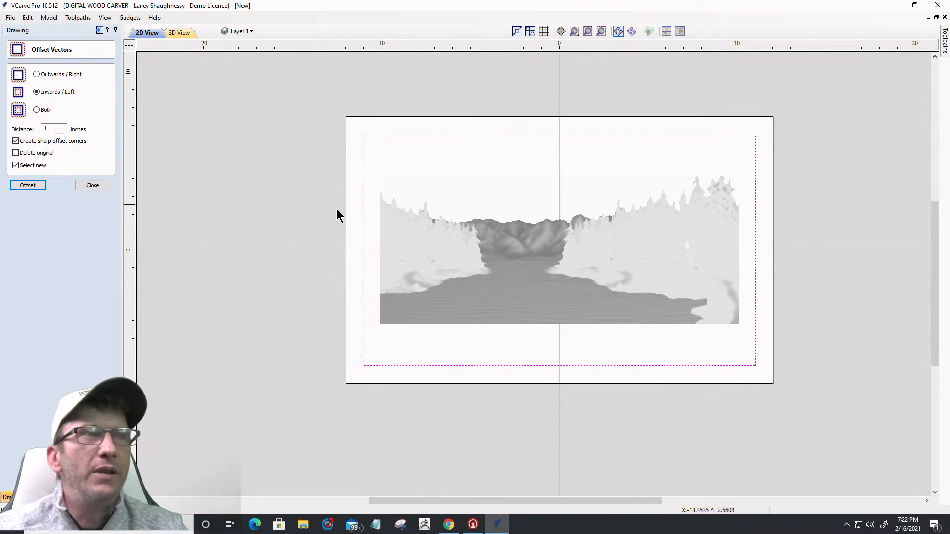
click(445, 244)
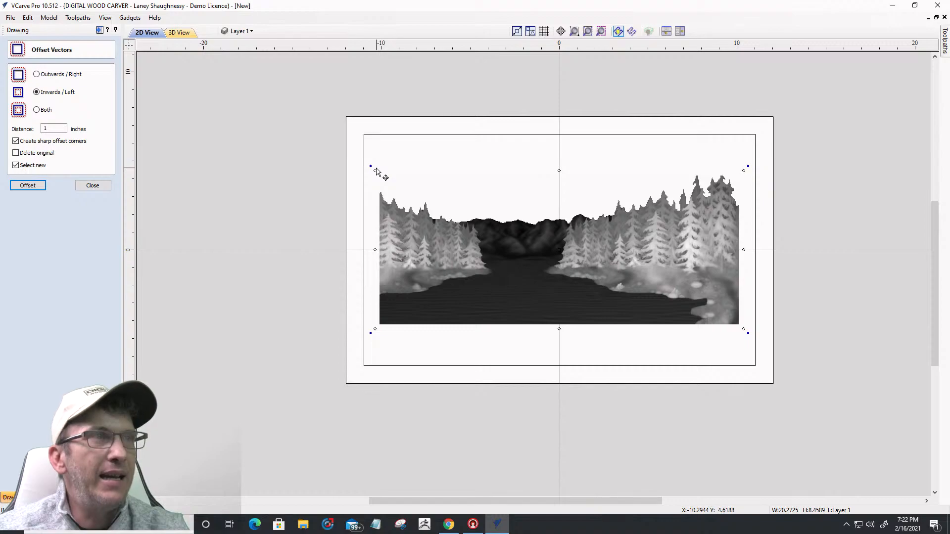
Step: Enlarge the lake scene to the inner border's width and raise it until its top touches the border
drag(373, 169, 369, 166)
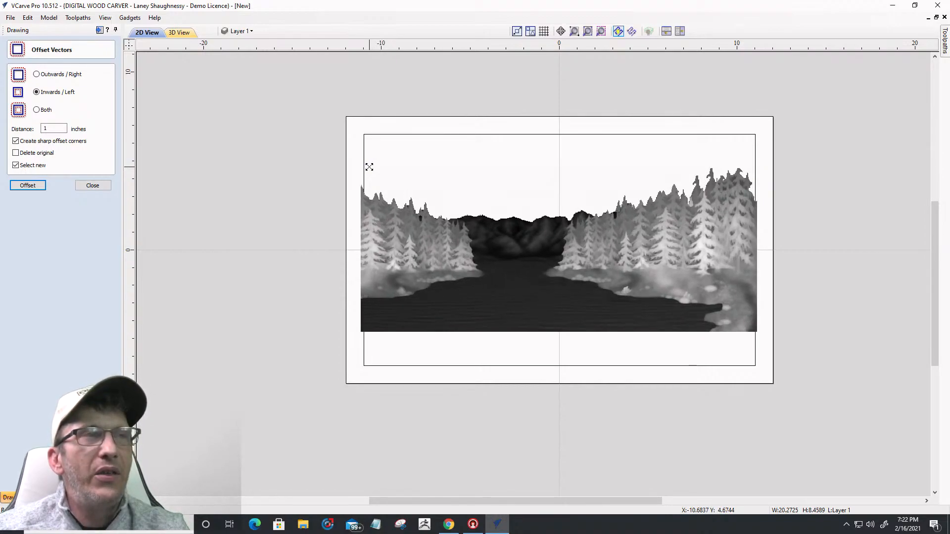
drag(369, 166, 368, 164)
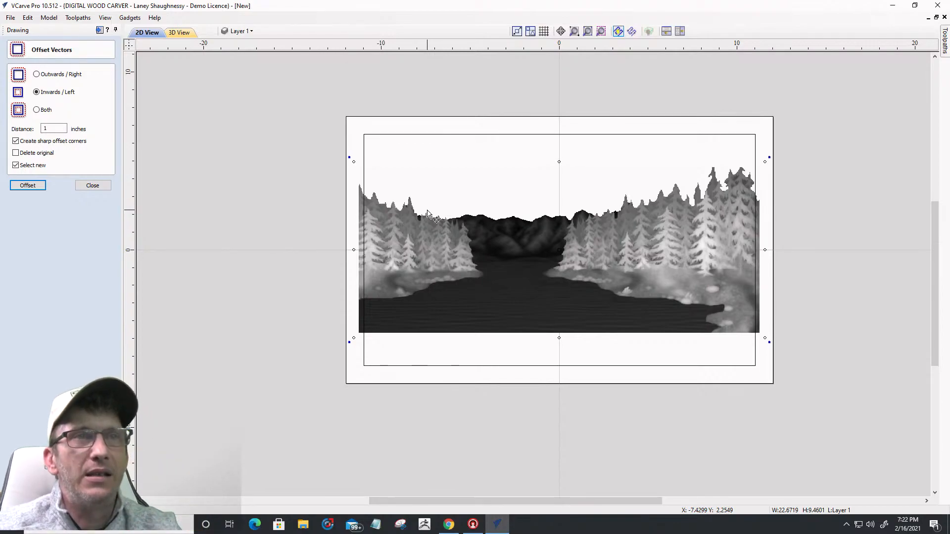
drag(515, 265, 519, 241)
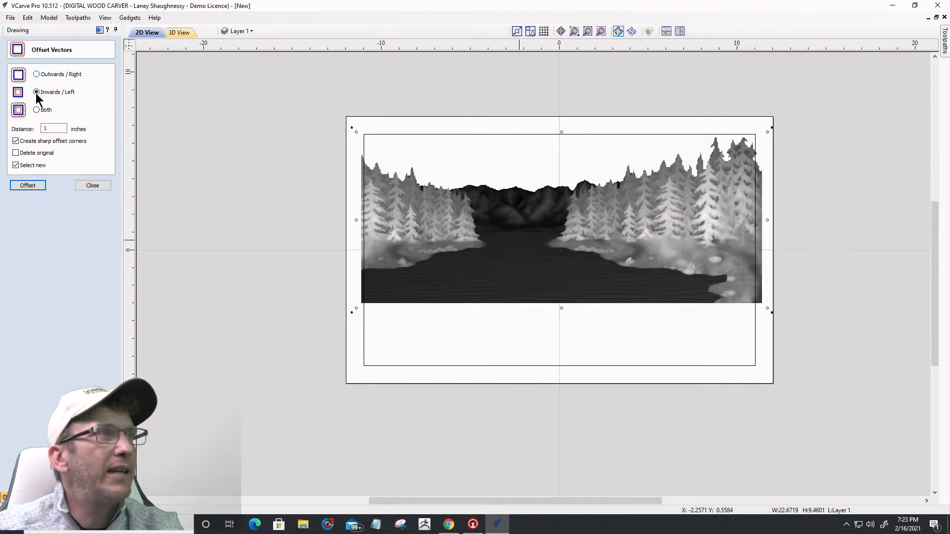
click(92, 186)
click(88, 168)
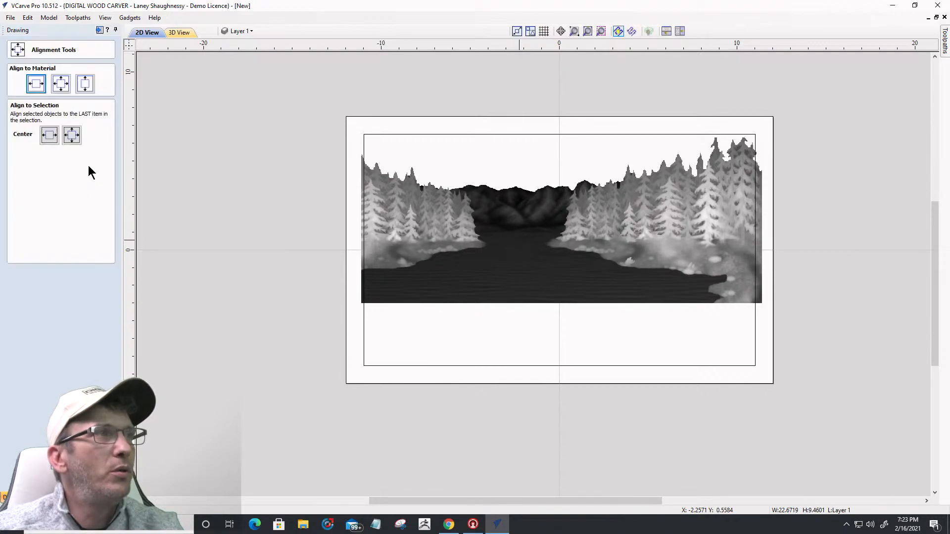
Step: Centre the lake scene horizontally and enlarge it to about 25.87 × 10.80 inches, past both sides
click(36, 84)
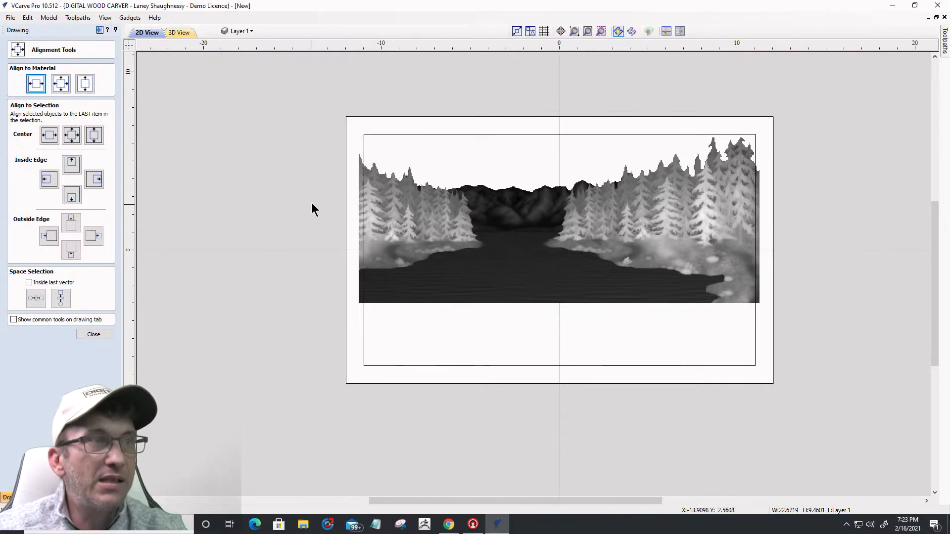
click(384, 194)
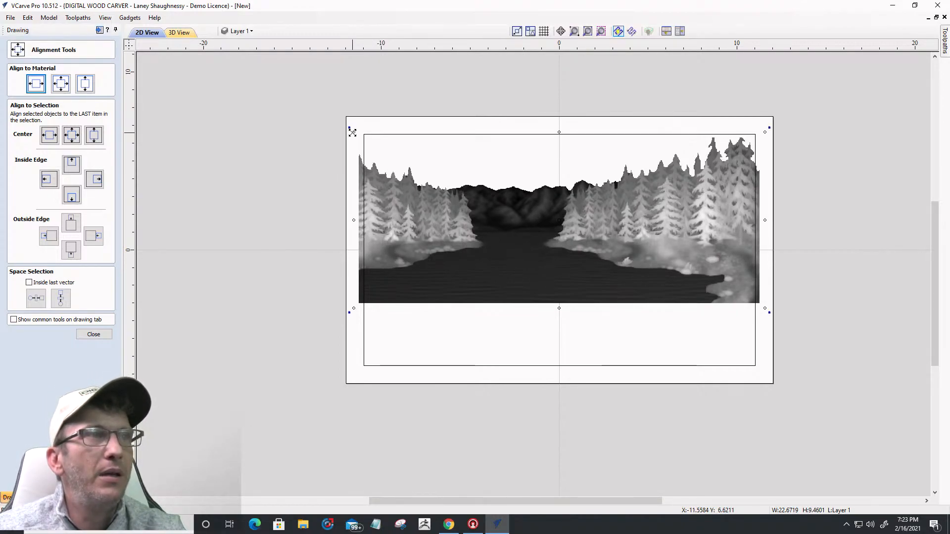
drag(352, 129, 328, 124)
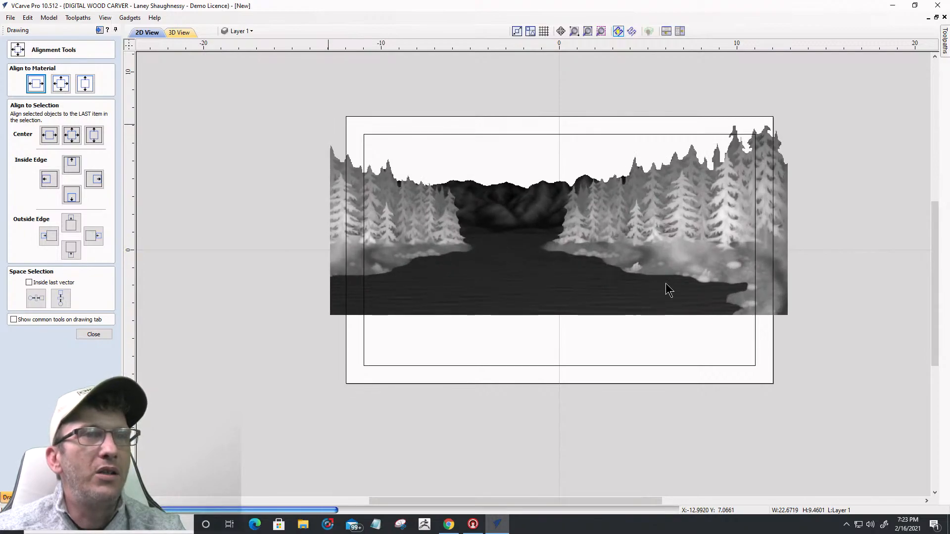
click(526, 290)
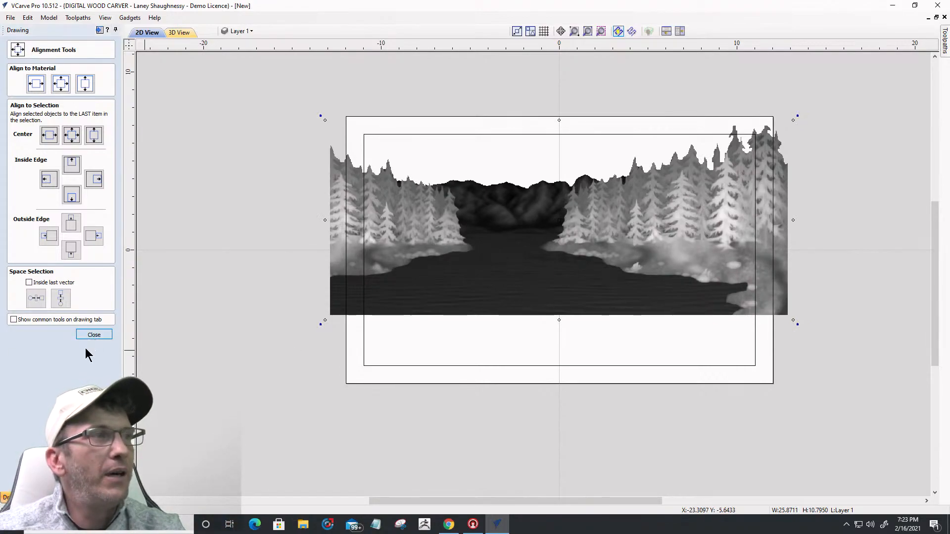
click(92, 335)
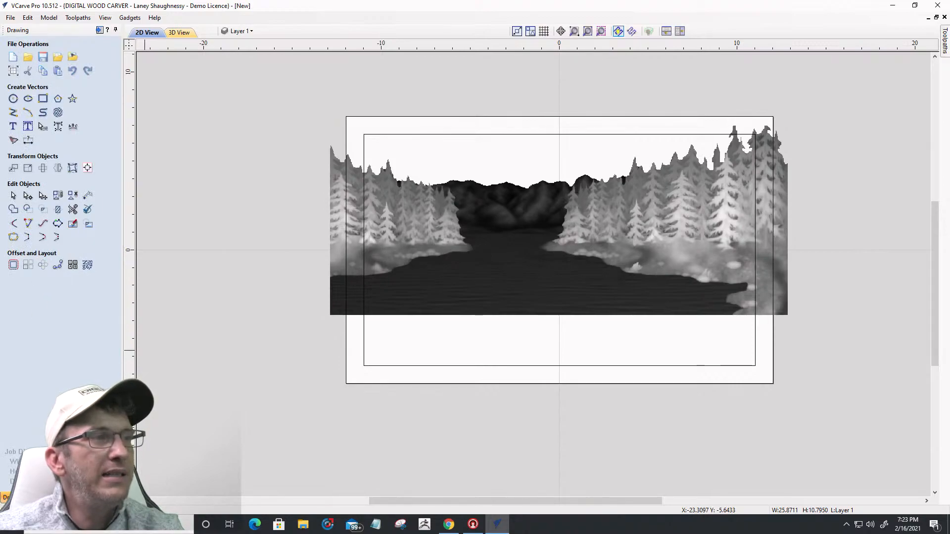
Step: Apply clipping to Level 1 so it is trimmed to the 1-inch inner border rectangle
click(42, 497)
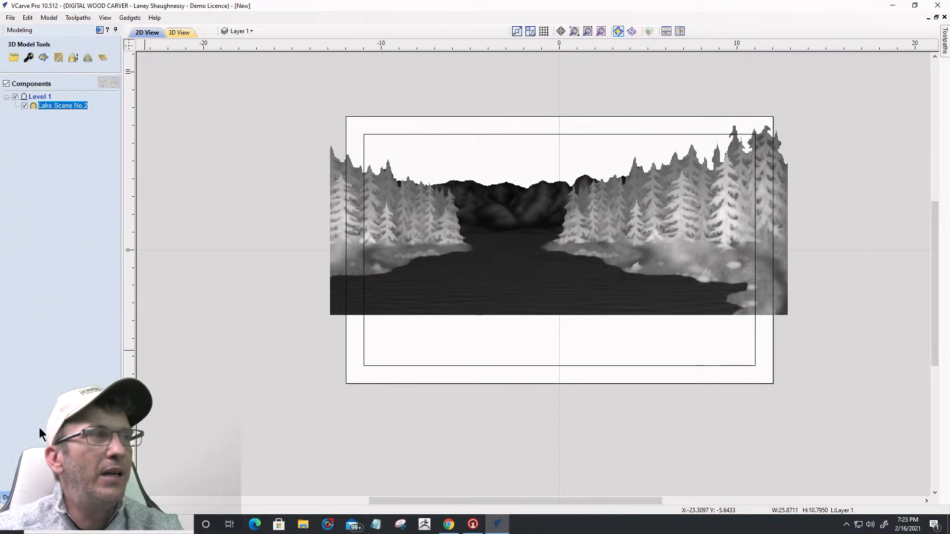
right_click(40, 99)
mouse_move(63, 151)
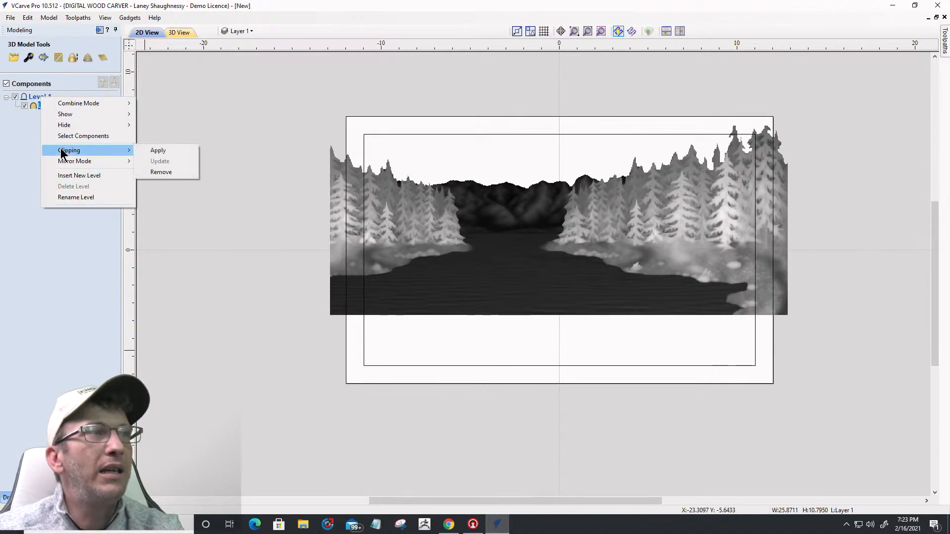
click(157, 150)
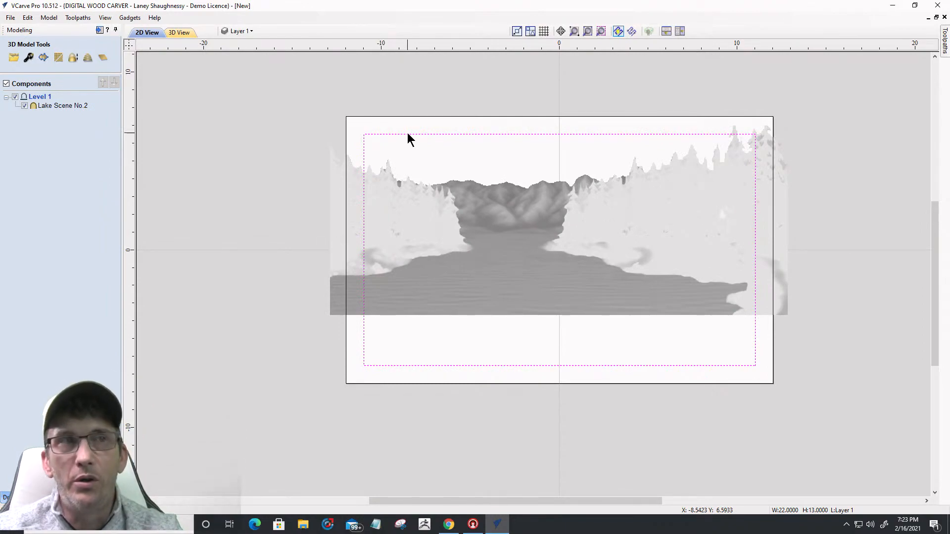
right_click(35, 98)
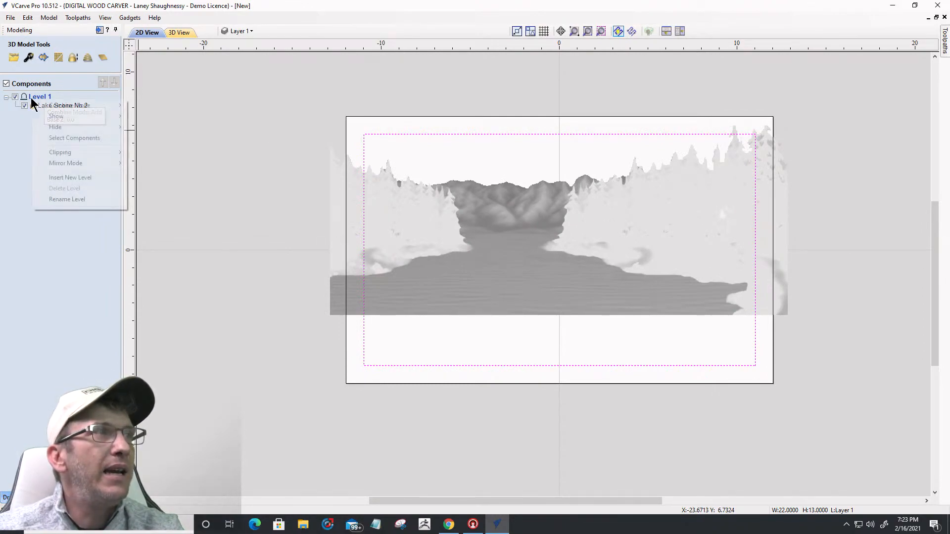
mouse_move(63, 152)
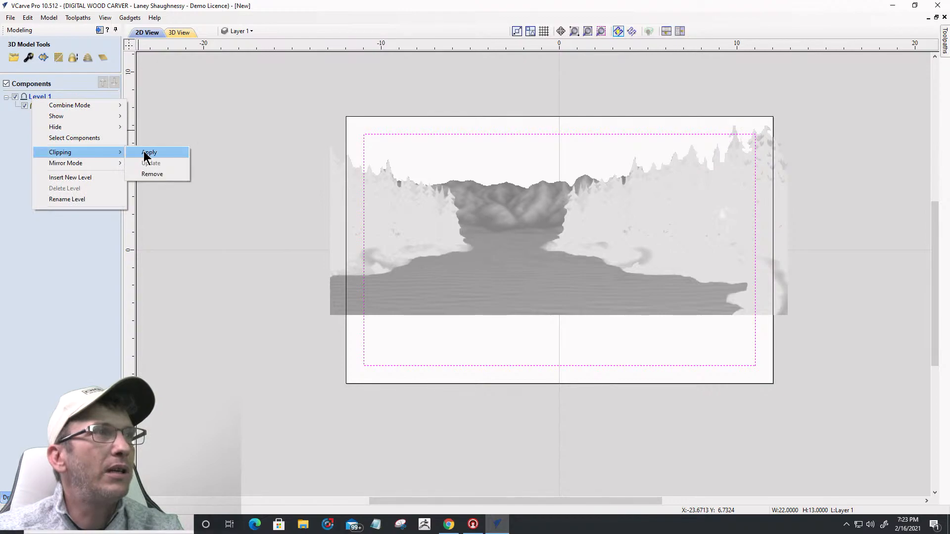
click(149, 153)
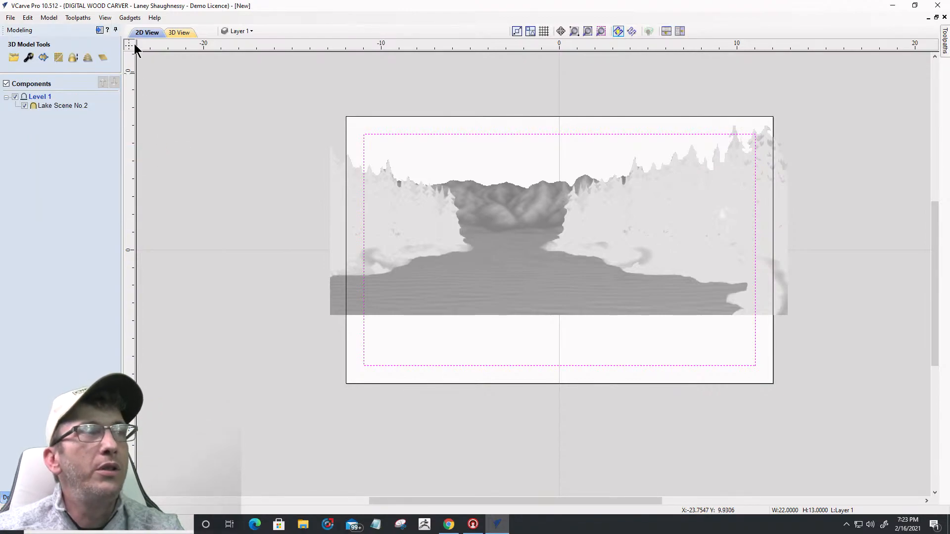
click(179, 33)
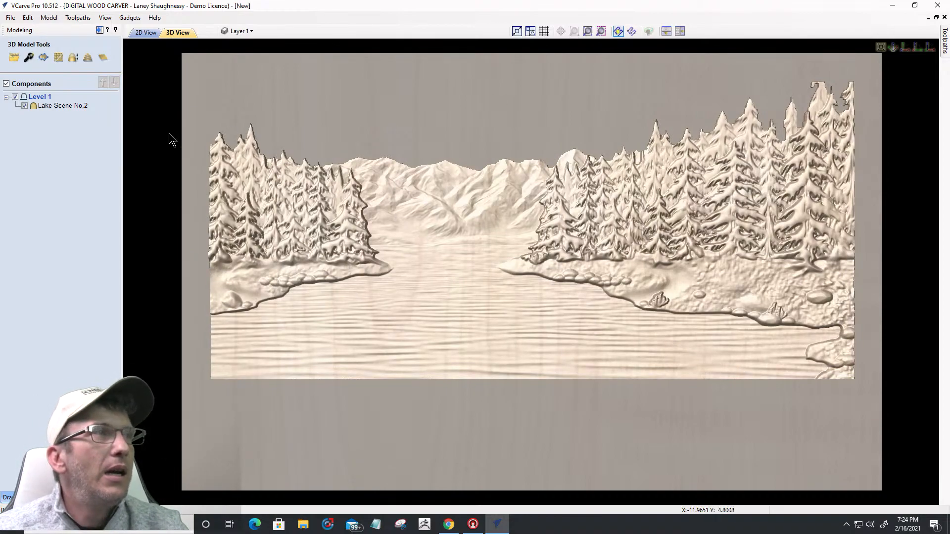
click(146, 33)
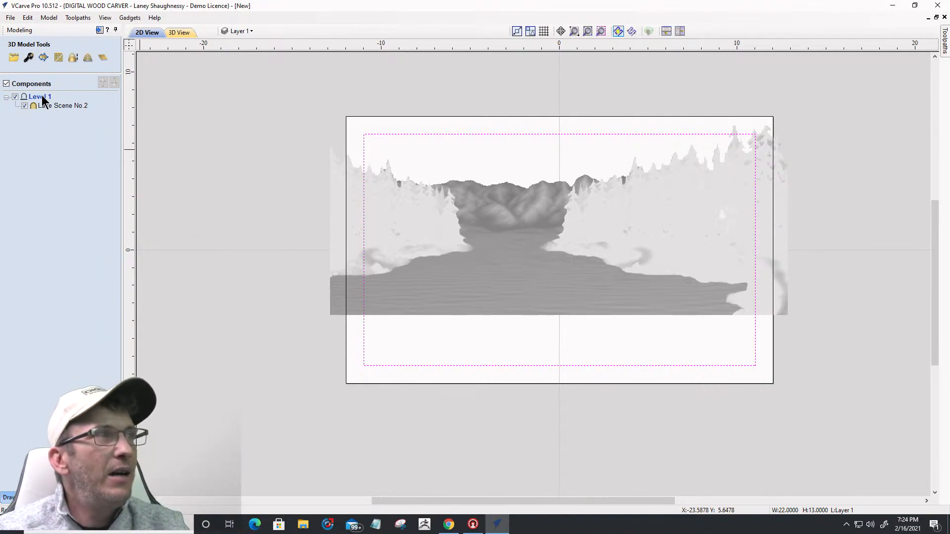
mouse_move(39, 96)
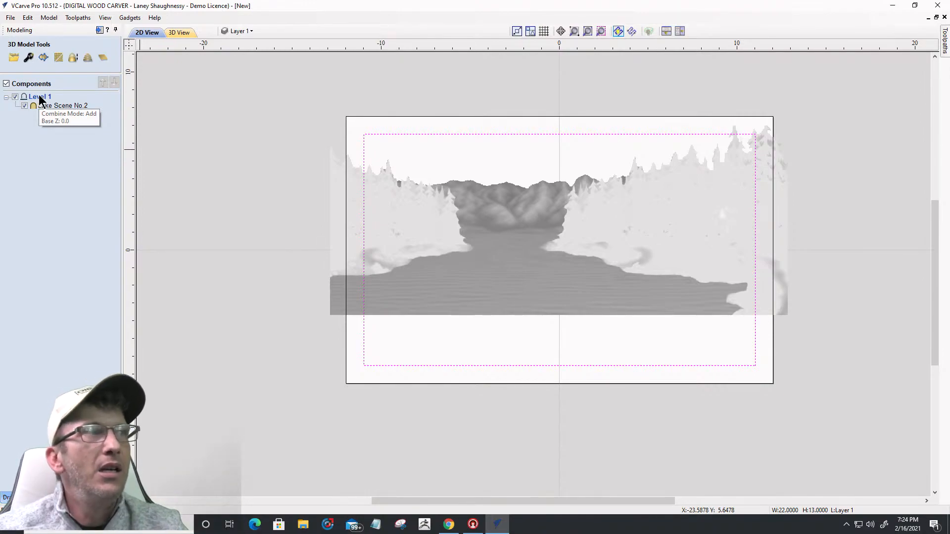
Step: Insert a new Level 2 above Level 1, toggling its visibility off and back on
right_click(38, 95)
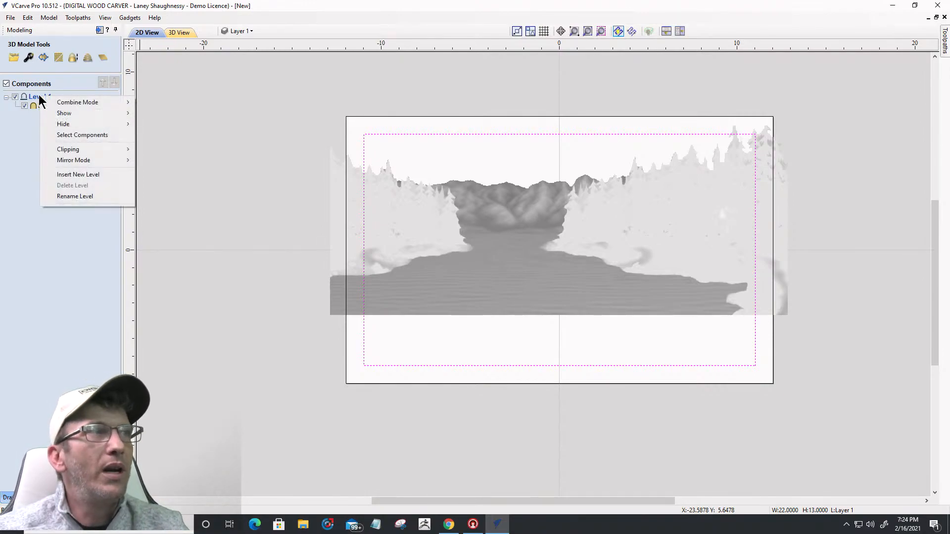
click(68, 175)
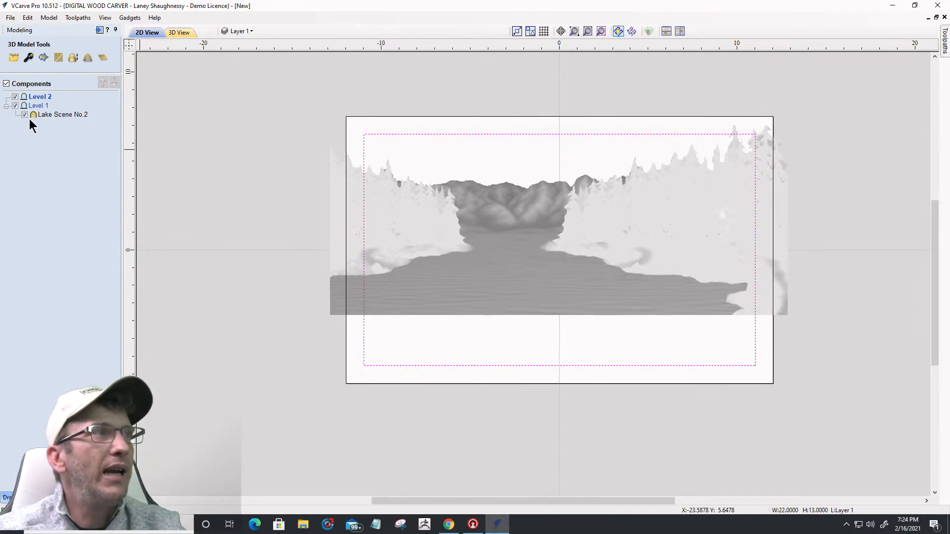
click(15, 97)
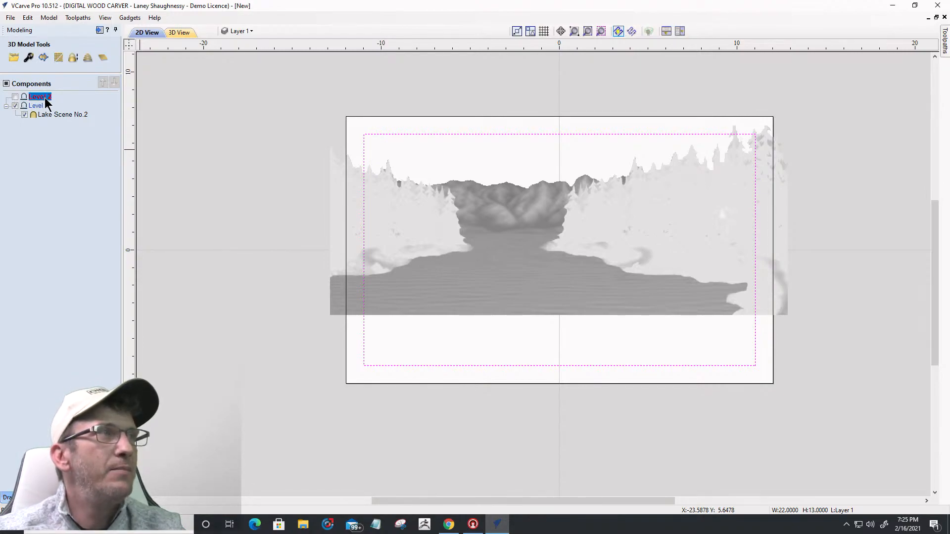
click(15, 97)
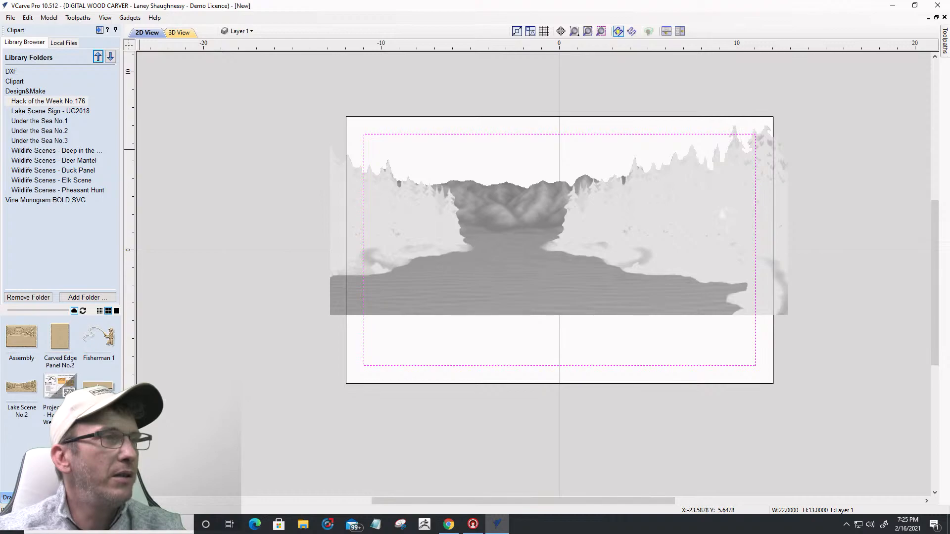
Step: Place the wavy tile clipart below the water and enlarge it across the lower scene
drag(98, 386, 478, 317)
drag(476, 356, 473, 356)
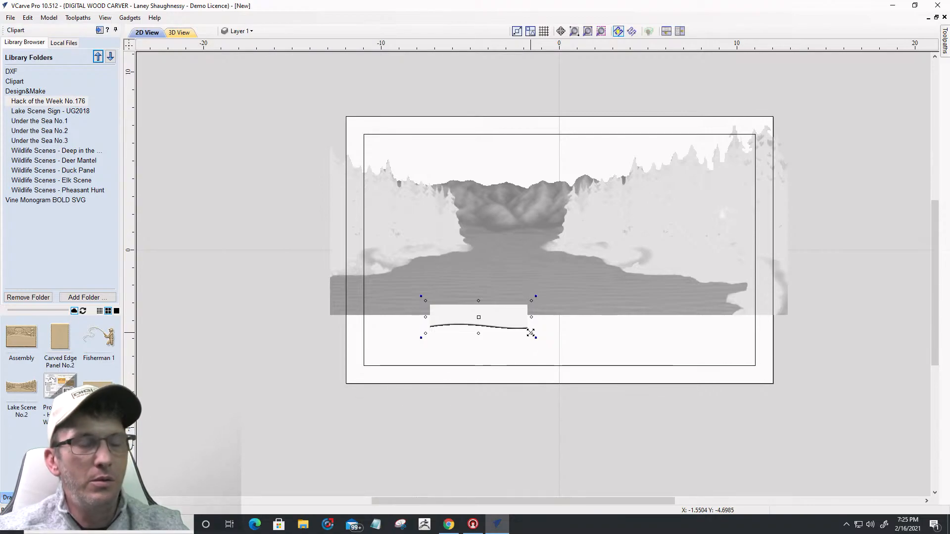
drag(545, 345, 677, 388)
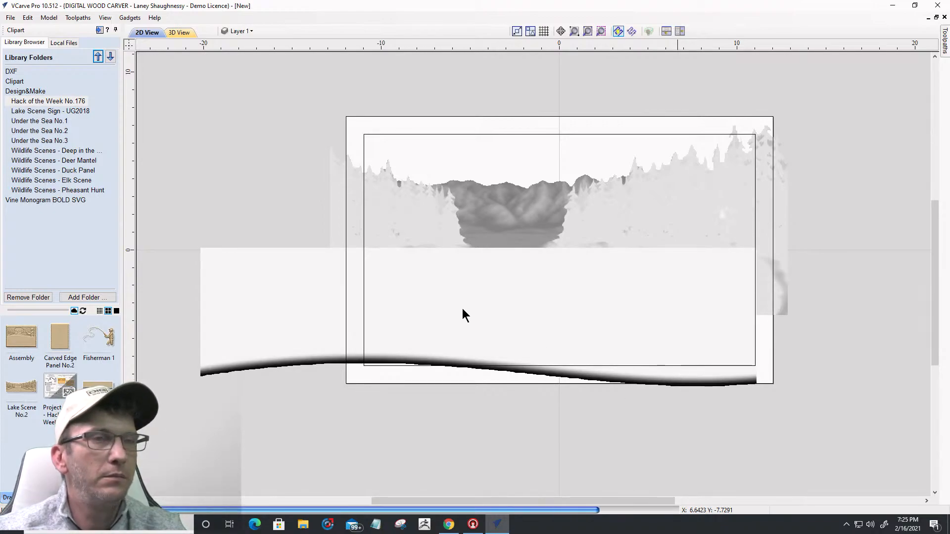
drag(452, 303, 518, 318)
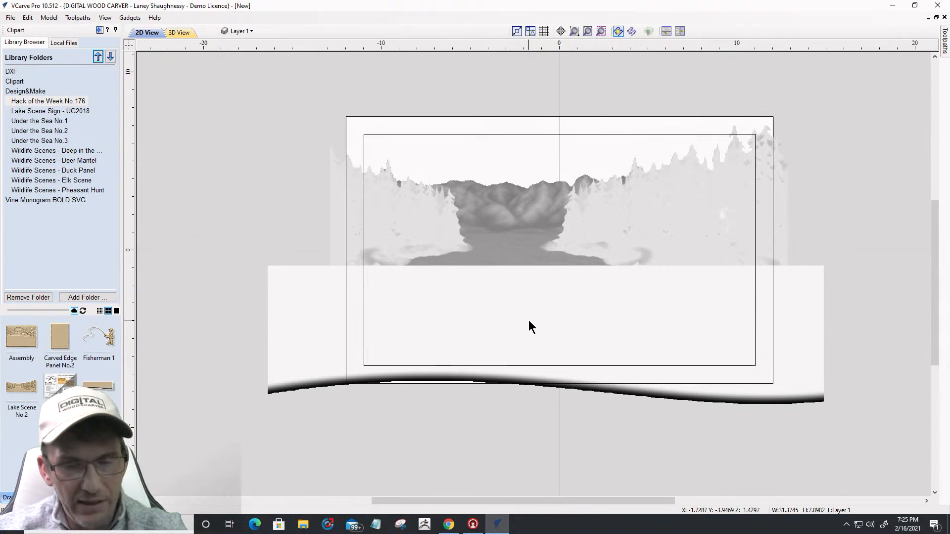
Step: Turn the wavy tile upside down with r45 rotations so its wavy edge faces up
click(528, 320)
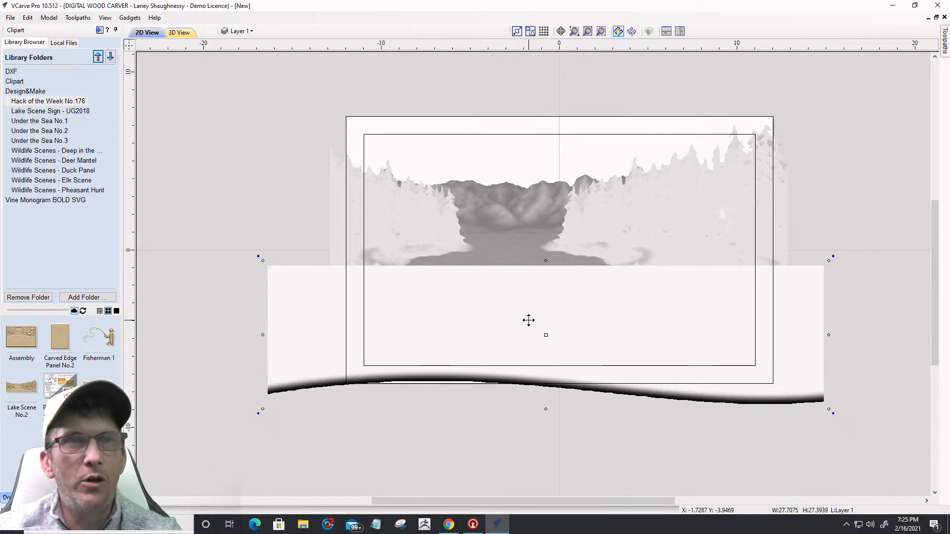
text(r45)
key(Return)
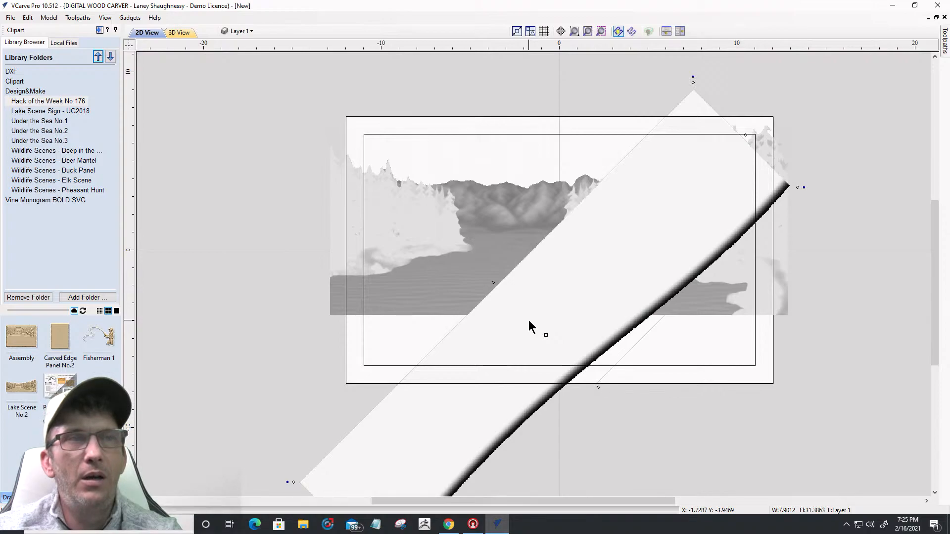
text(r45)
key(Return)
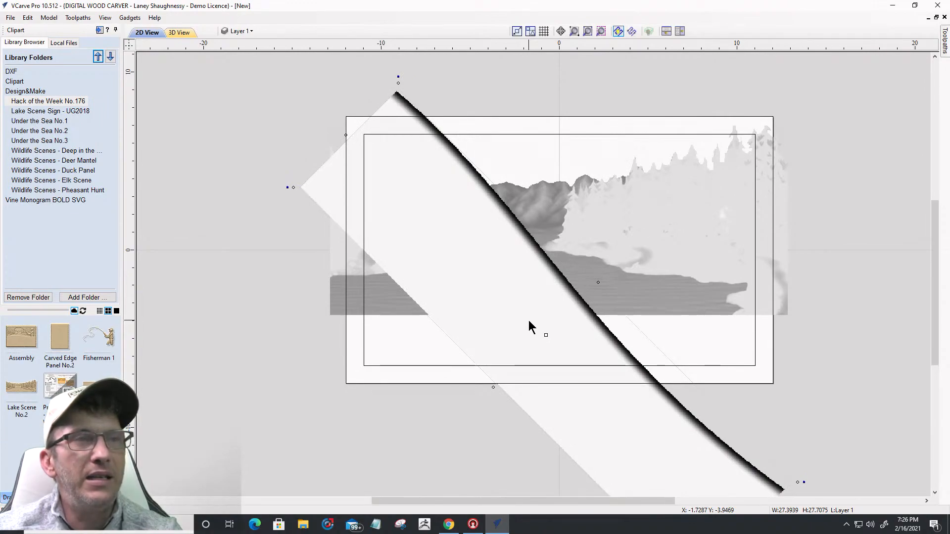
key(ctrl+z)
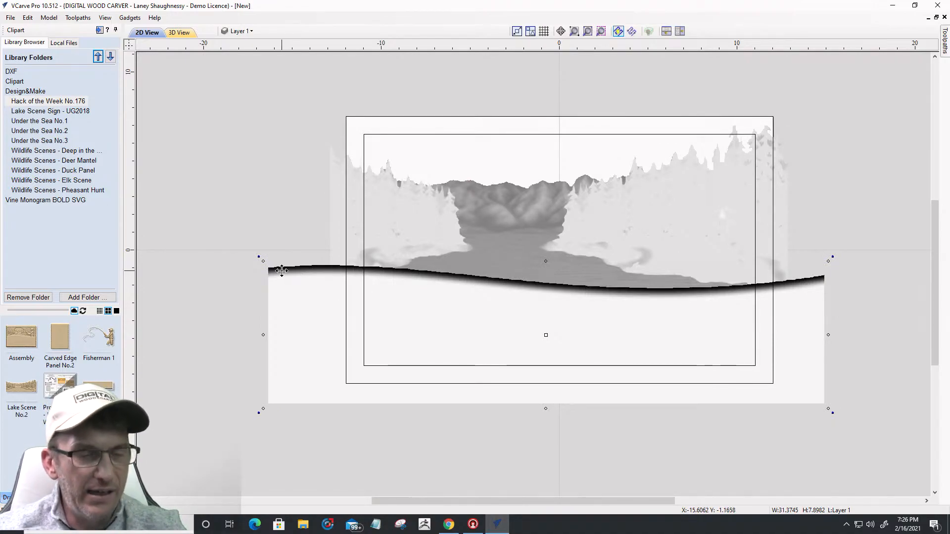
Step: Shrink the wavy tile to about 27.77 × 6.99 inches along the water line and view it in 3D
drag(262, 260, 300, 274)
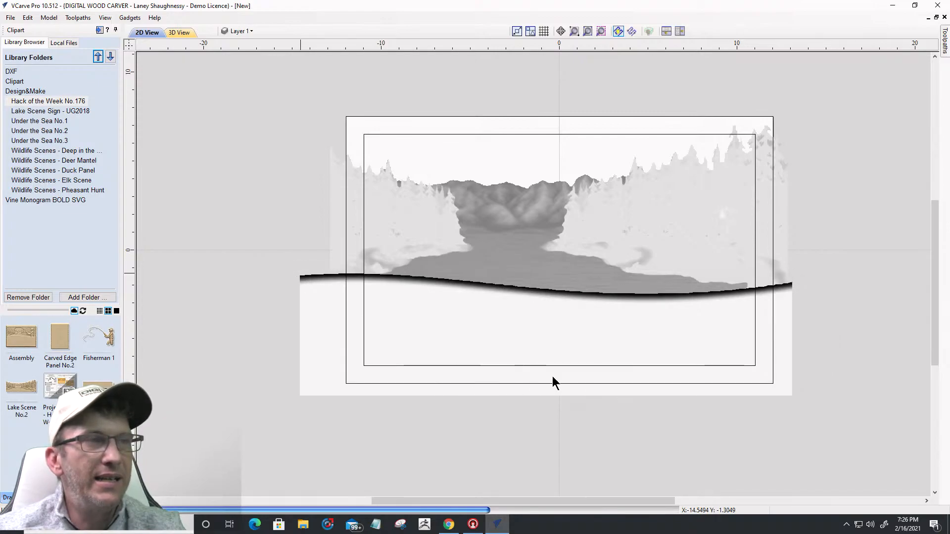
click(530, 327)
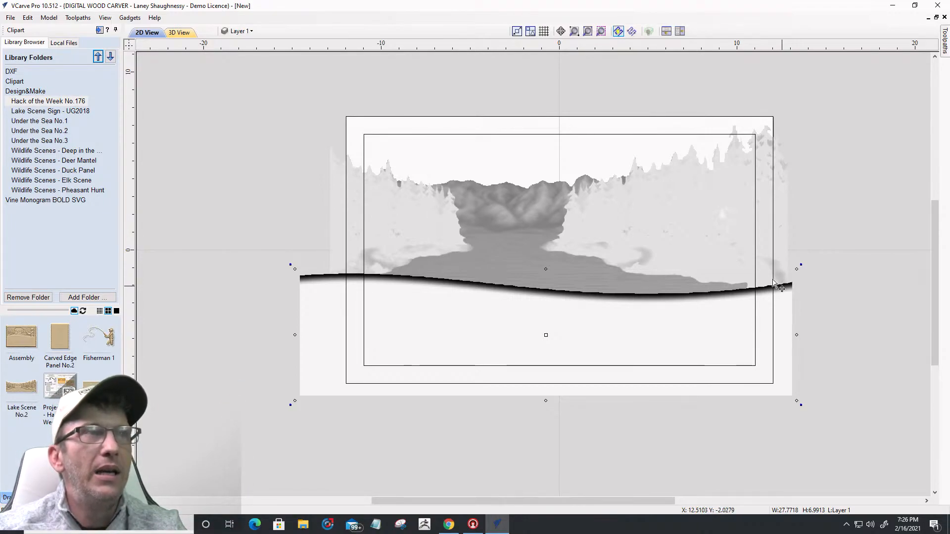
click(179, 32)
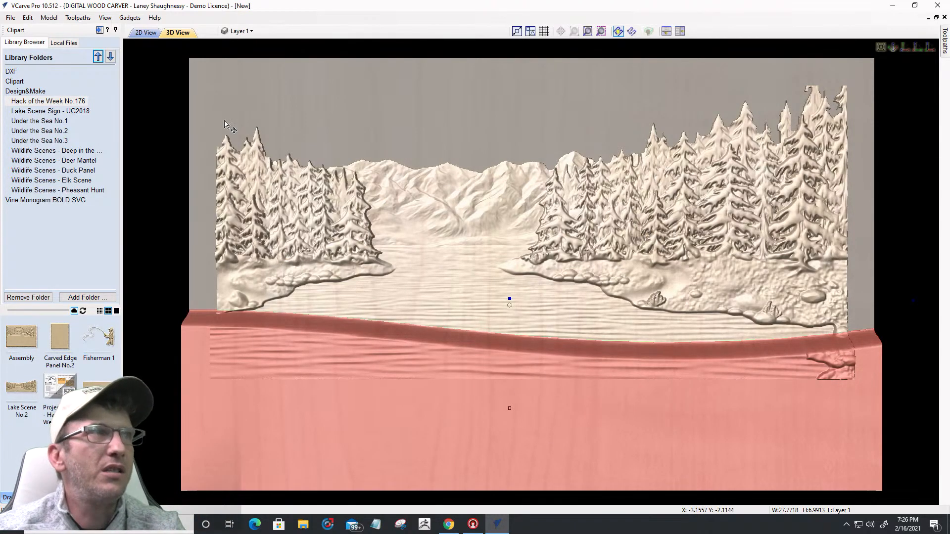
Step: Tile the 2D and 3D views side by side, zoom the 3D pane, and show the modeling component list
click(145, 32)
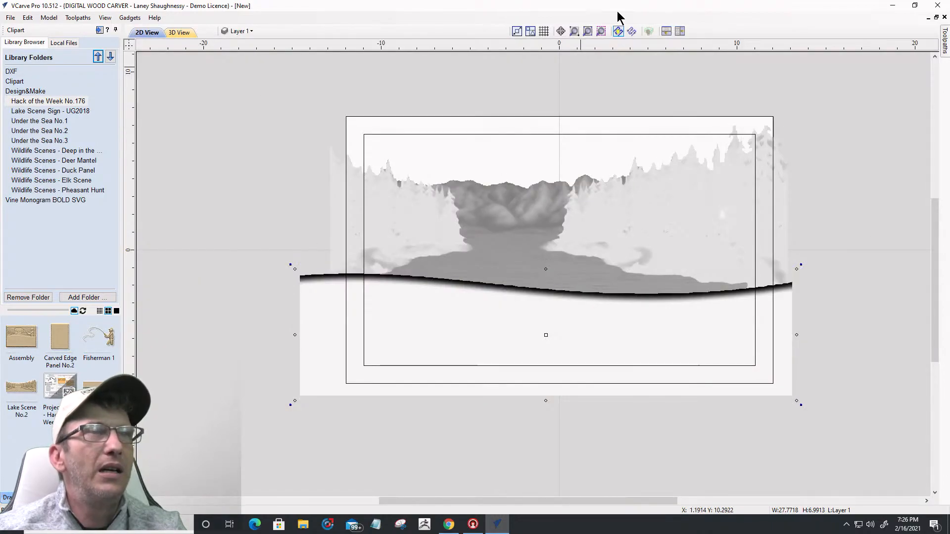
click(667, 31)
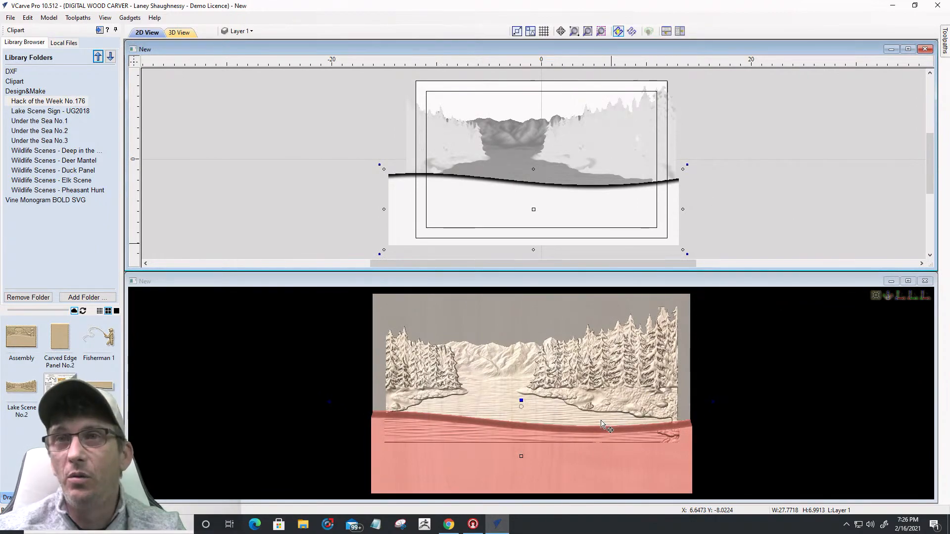
scroll(568, 408, up, 1)
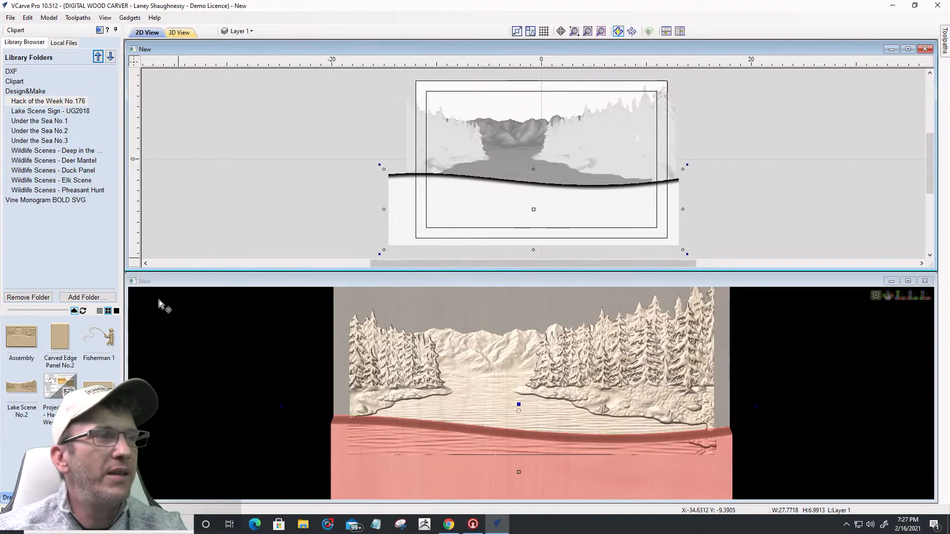
click(25, 497)
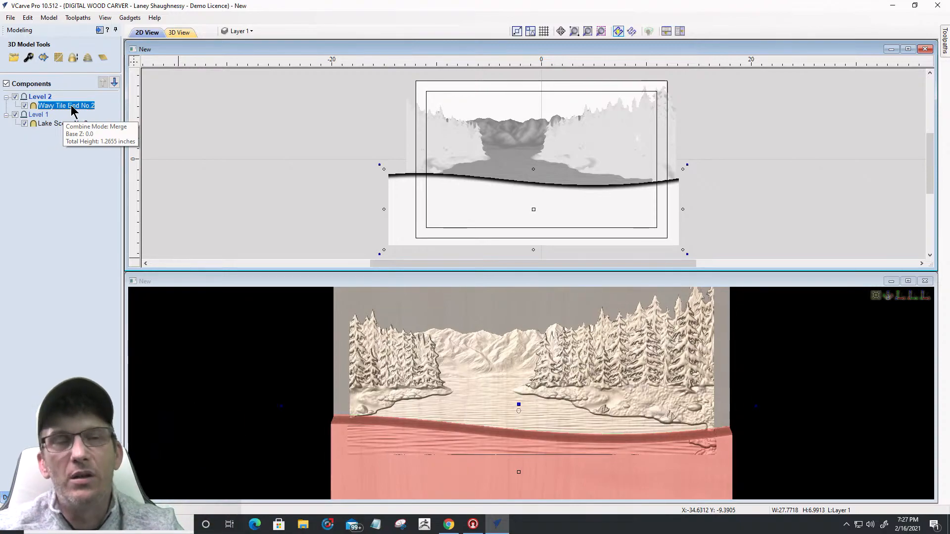
Step: Set Wavy Tile End No.2's shape height to 0.5 inches and view the carving full-size in 3D
click(29, 60)
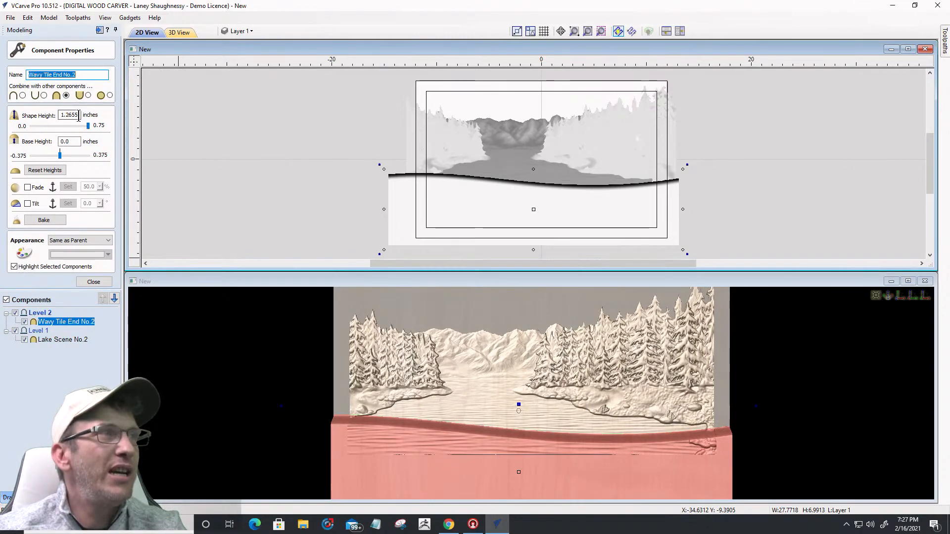
drag(78, 115, 67, 114)
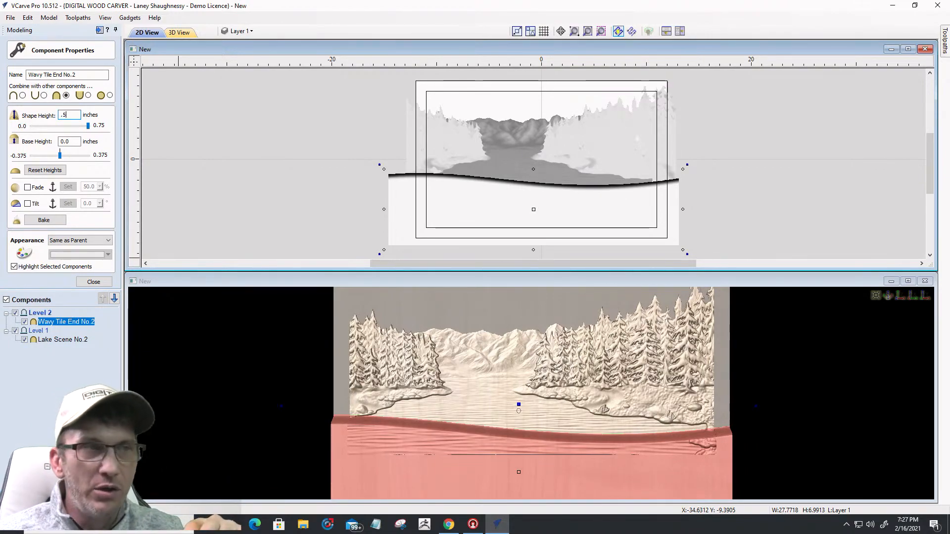
key(Return)
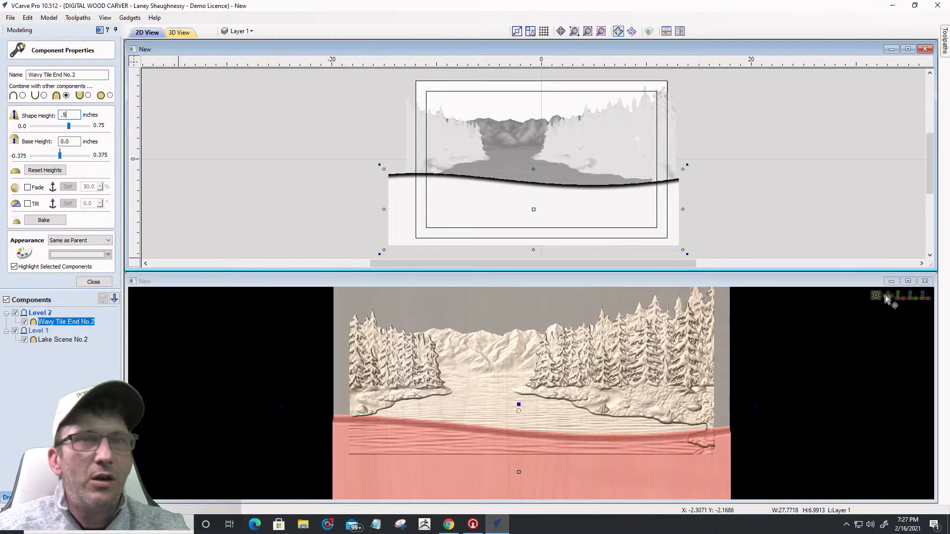
key(F3)
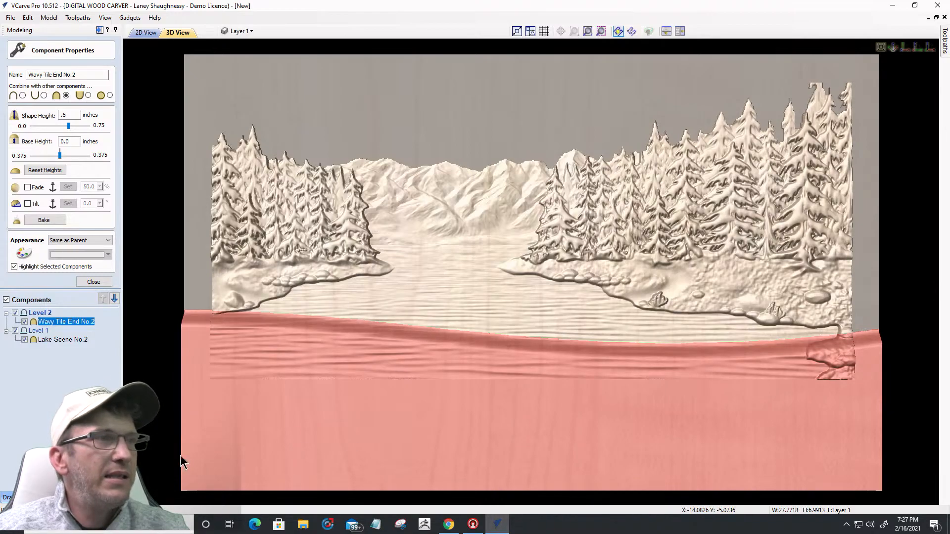
Step: Deselect the components and tilt the 3D carving to see the wavy tile band in perspective
click(487, 499)
drag(489, 497, 519, 329)
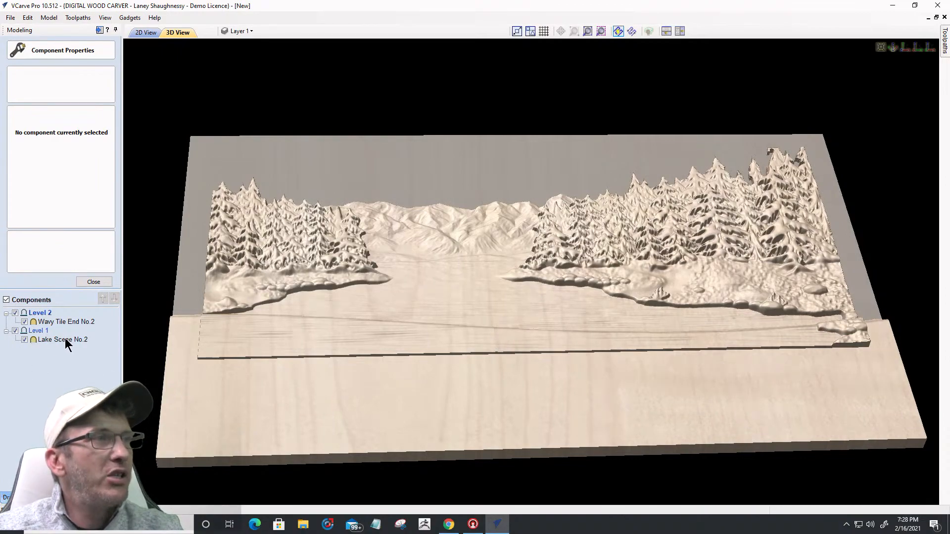
Step: Set Level 1's combine mode to Merge
mouse_move(64, 338)
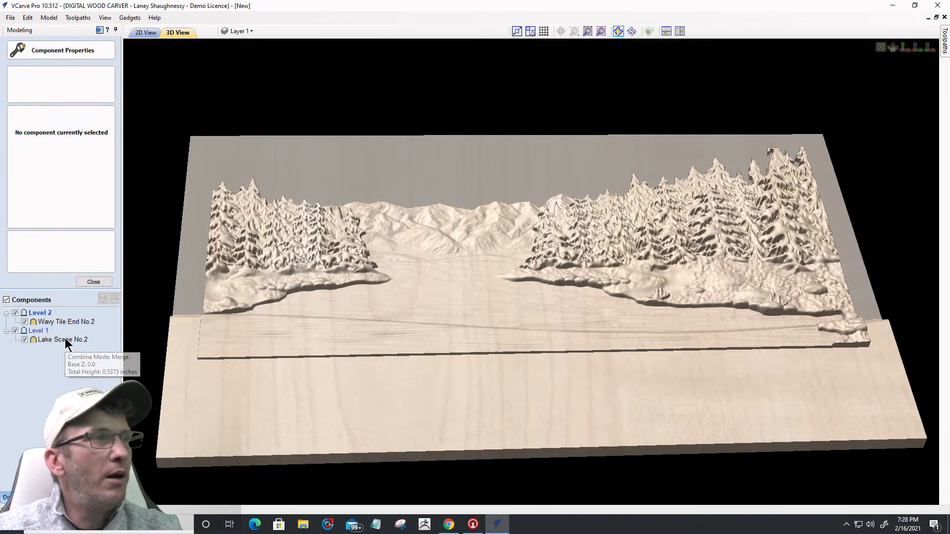
click(37, 330)
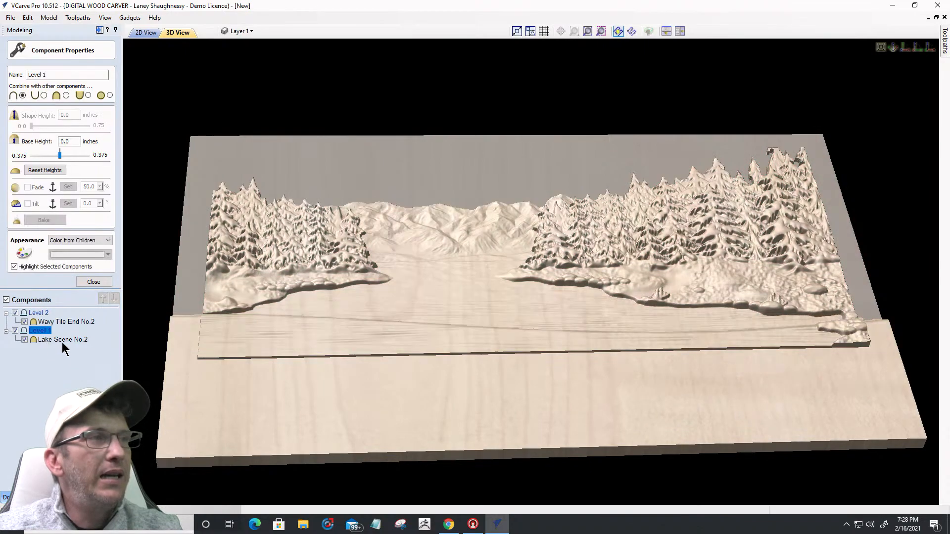
mouse_move(40, 329)
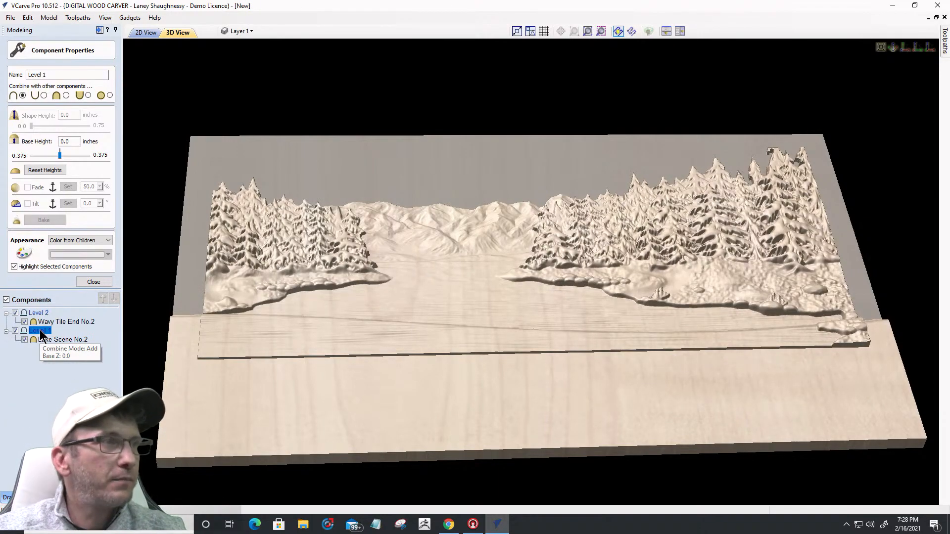
right_click(40, 329)
mouse_move(82, 337)
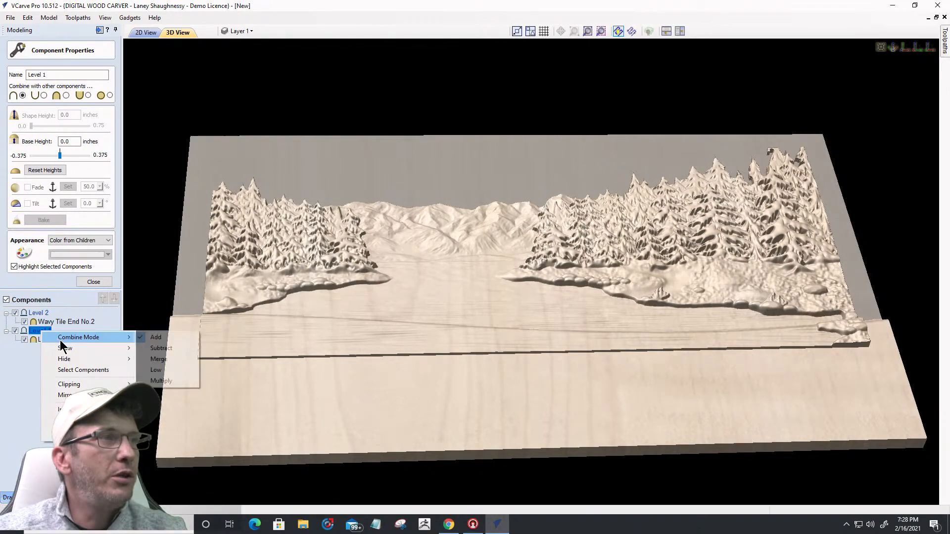
click(157, 360)
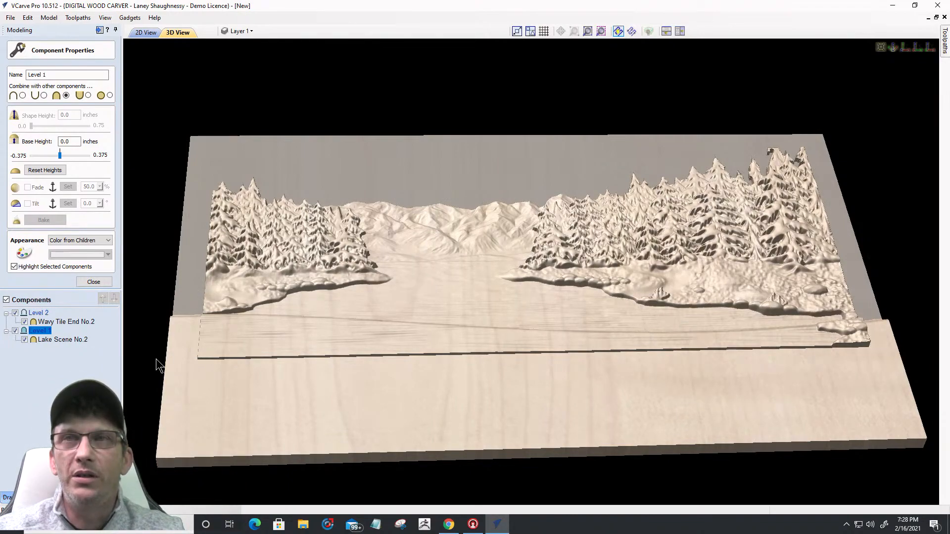
Step: Set Level 2's combine mode to Merge and view the carving straight-on from the front
click(37, 313)
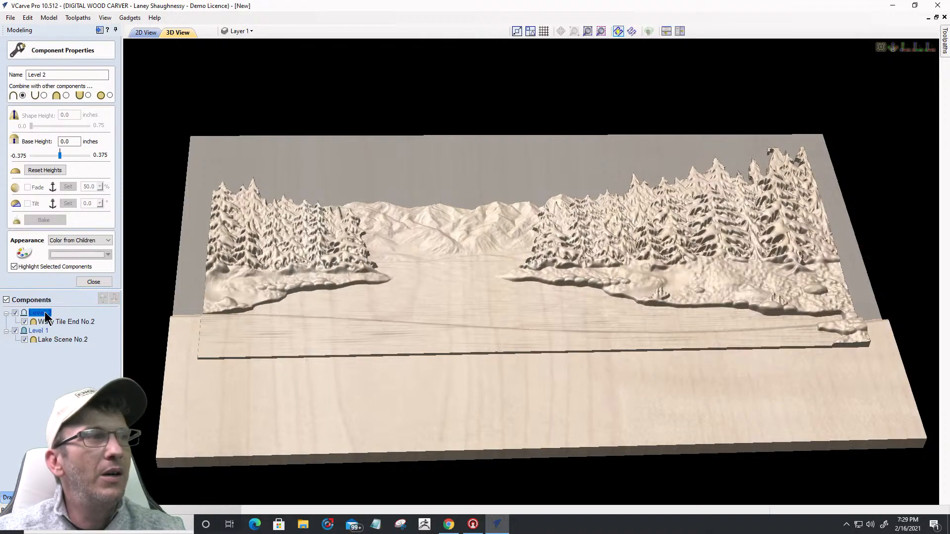
right_click(43, 317)
mouse_move(99, 320)
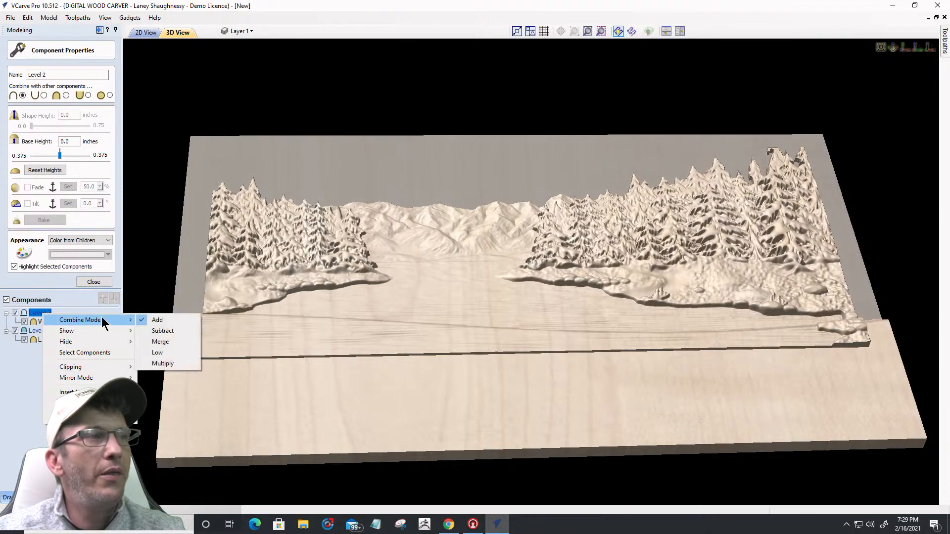
click(147, 339)
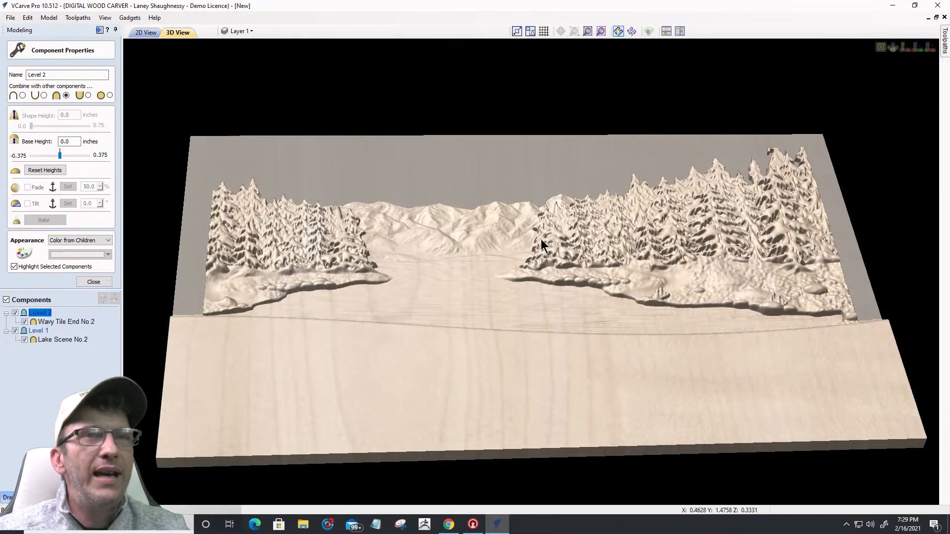
click(904, 47)
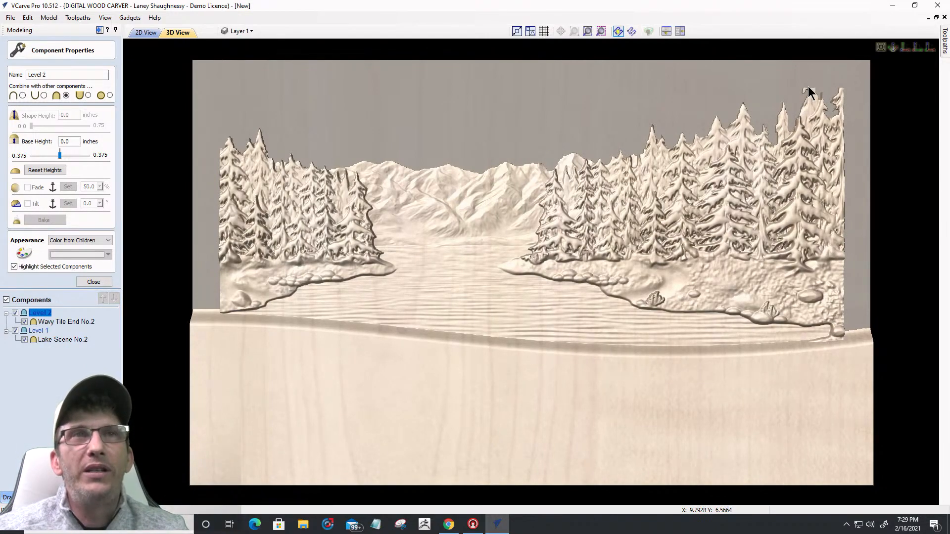
Step: In the 2D layout, select Lake Scene No.2 and Wavy Tile End No.2 together
click(145, 33)
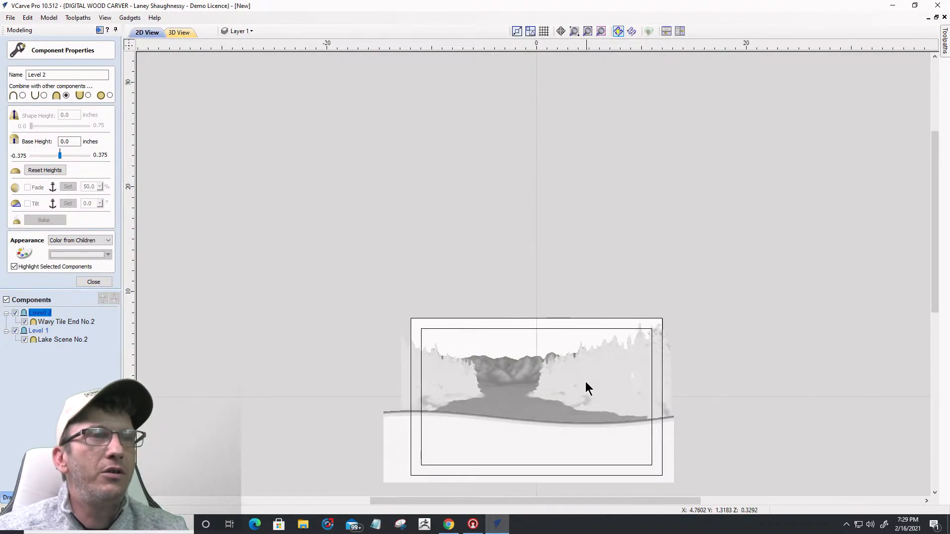
scroll(591, 386, up, 3)
scroll(574, 151, down, 2)
scroll(715, 159, up, 3)
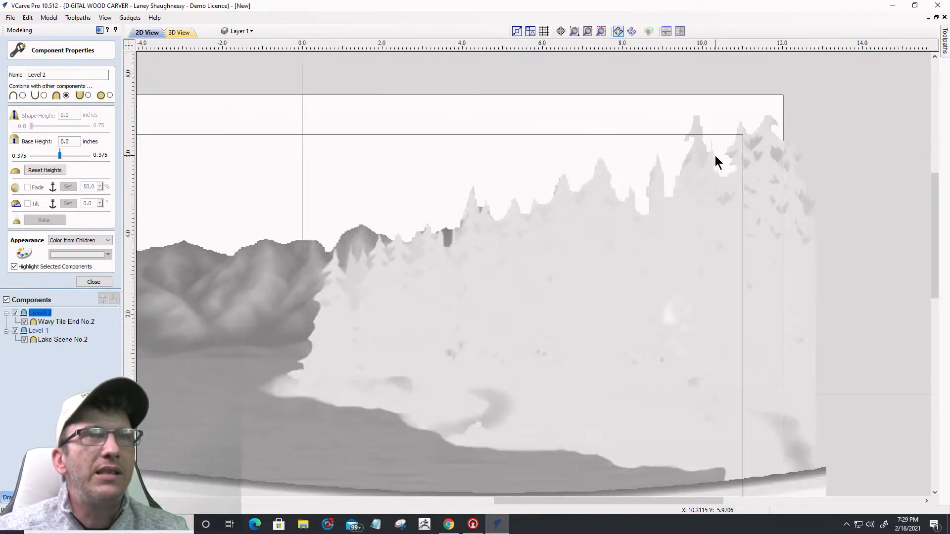
scroll(716, 158, up, 1)
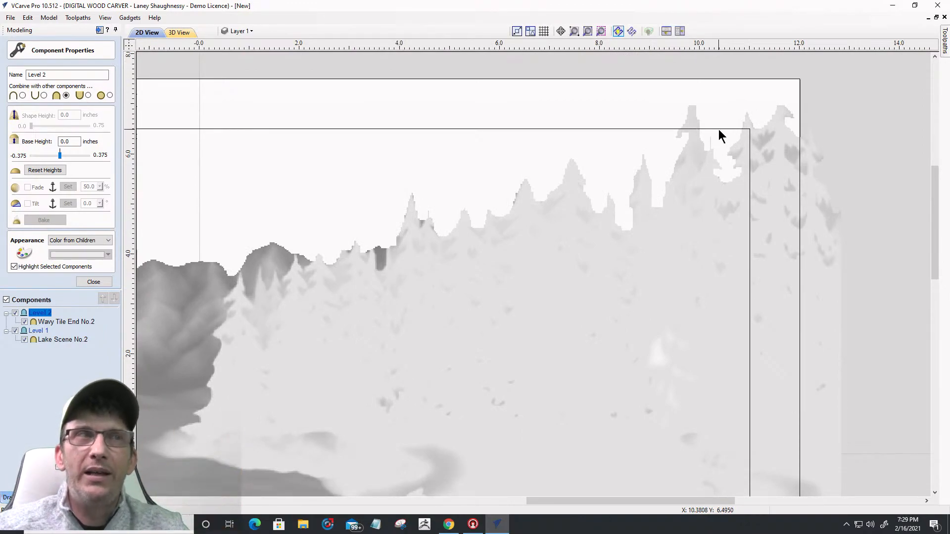
scroll(747, 170, down, 4)
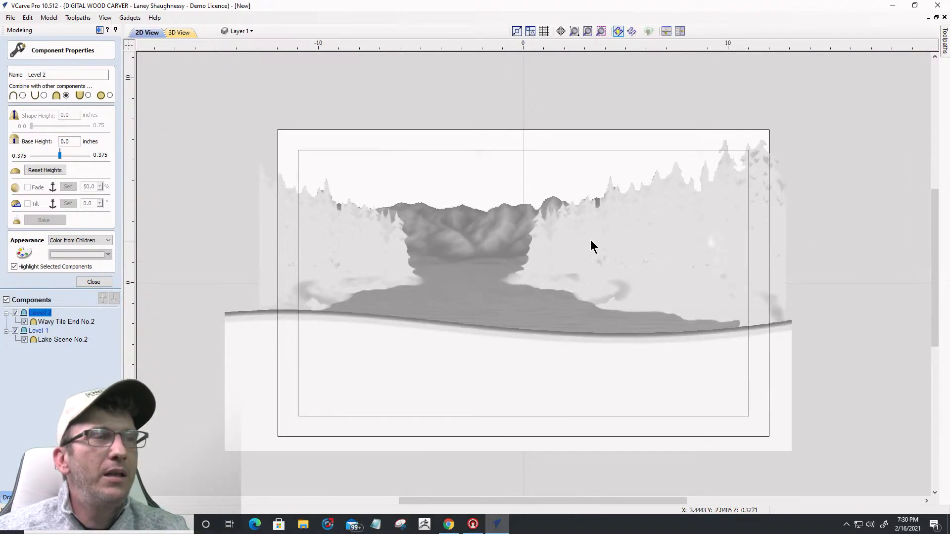
click(554, 327)
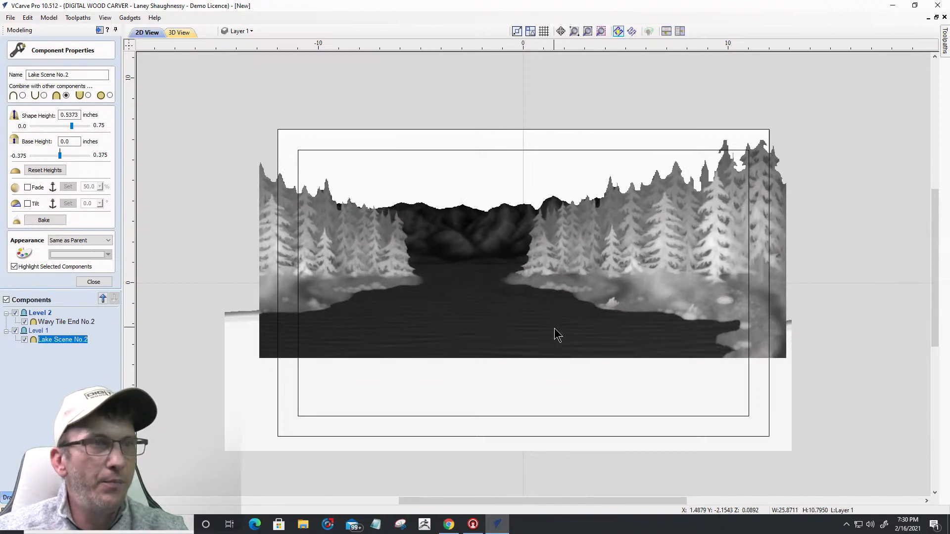
shift+click(556, 378)
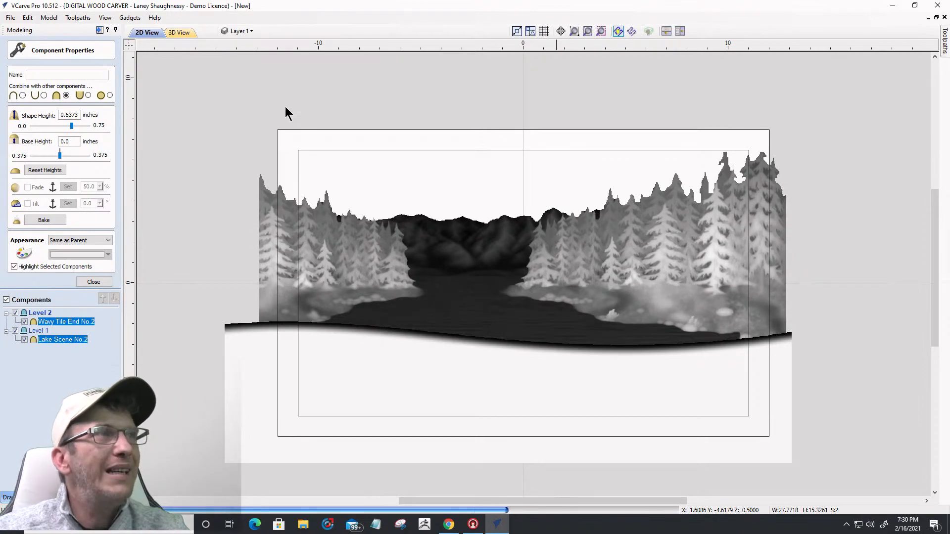
Step: Move Lake Scene No.2 and Wavy Tile End No.2 into Level 1, then view the deselected result in 3D
click(176, 31)
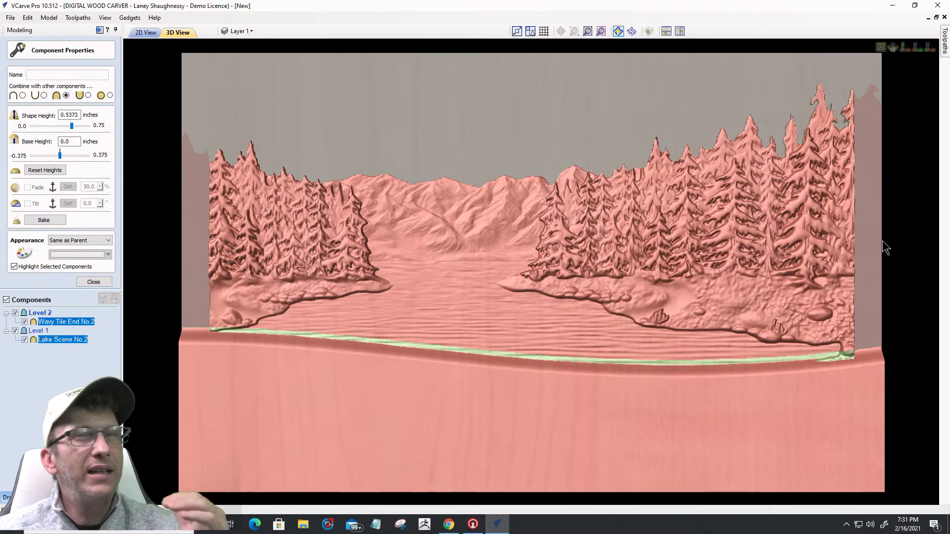
click(143, 32)
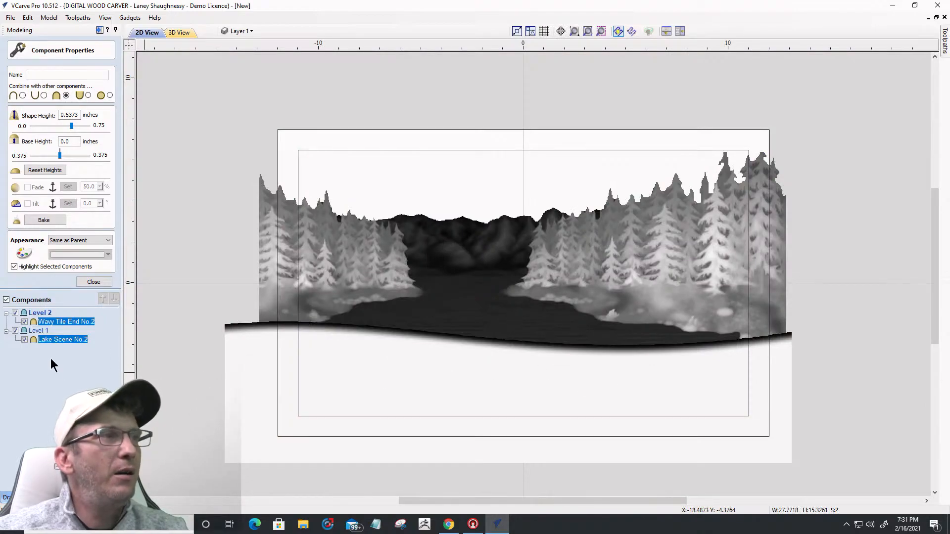
drag(54, 320, 54, 340)
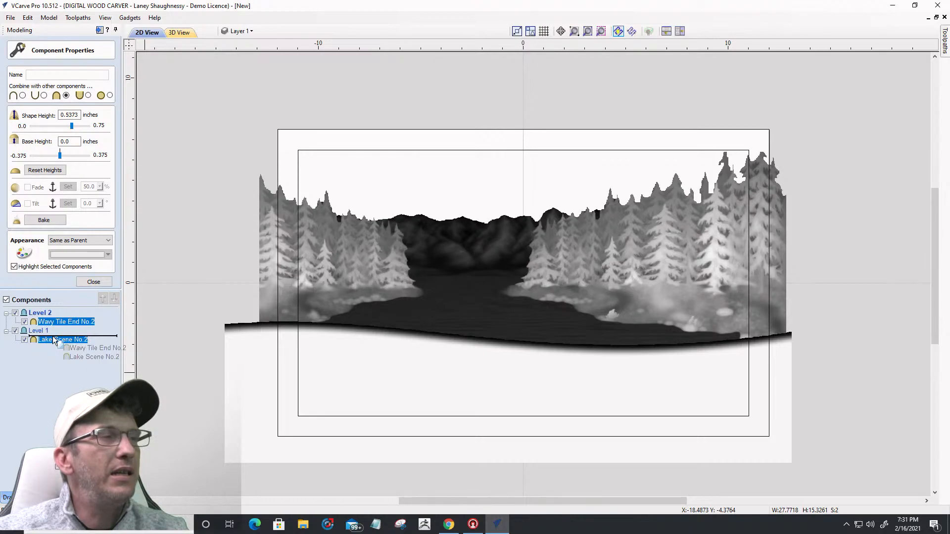
drag(54, 340, 56, 325)
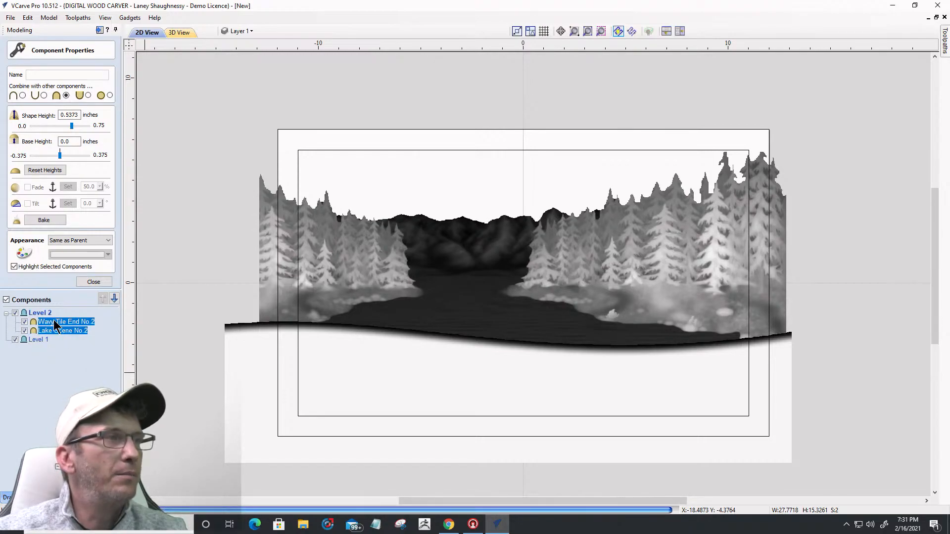
drag(54, 323, 55, 345)
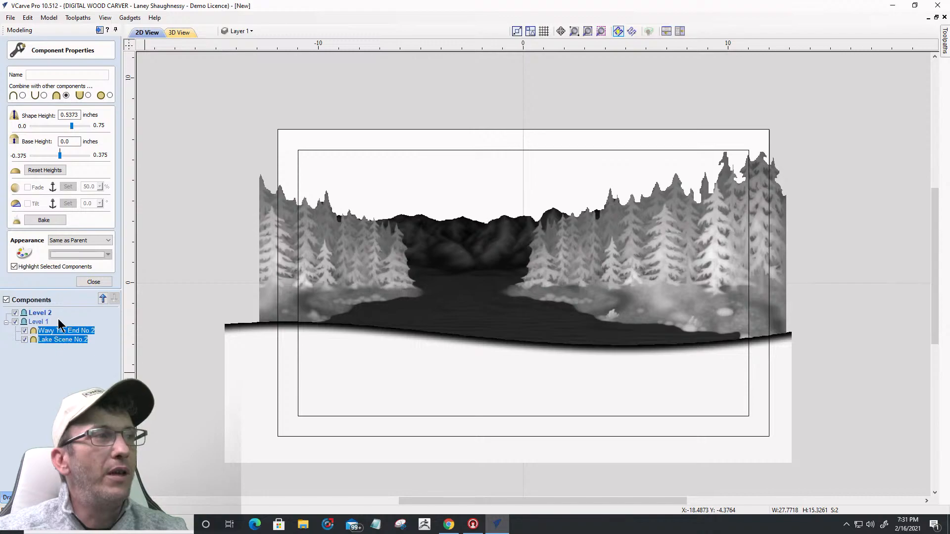
click(185, 33)
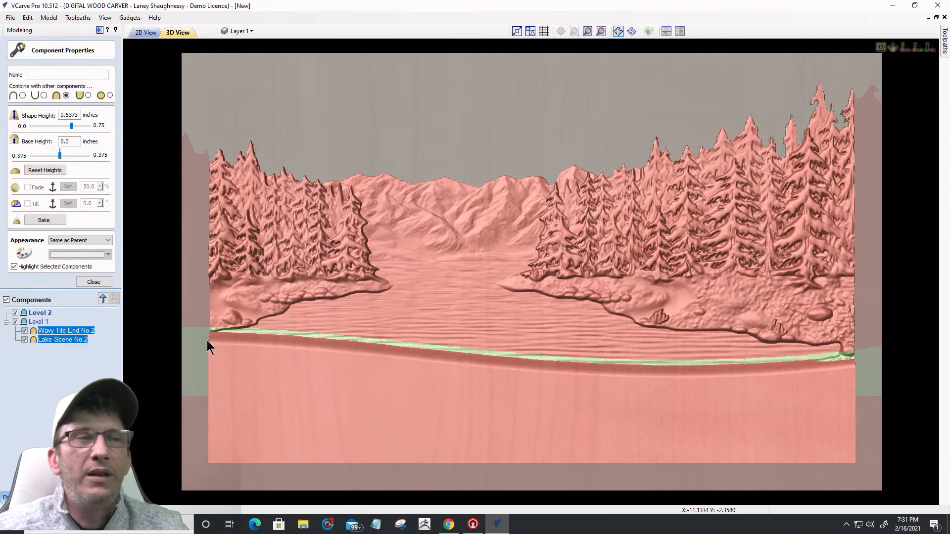
click(66, 372)
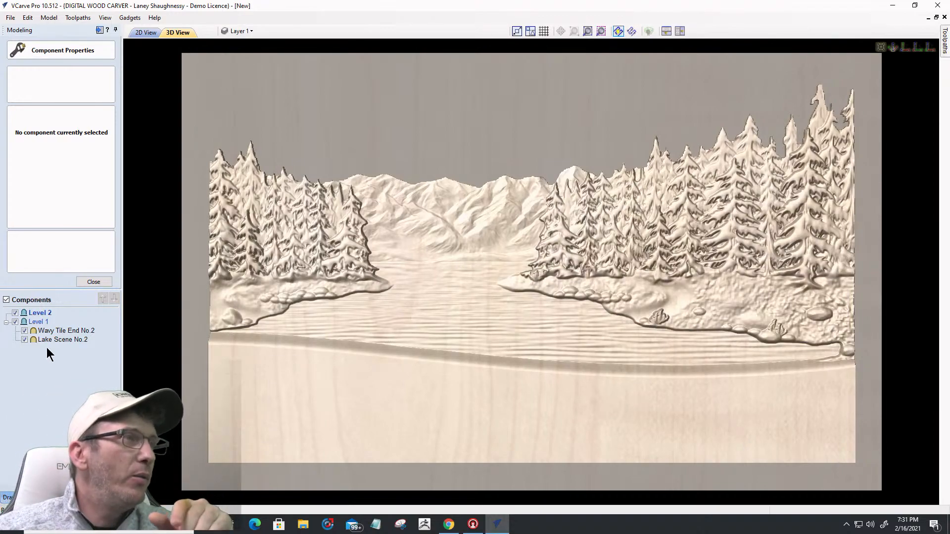
Step: Place the Fisherman 1 clipart model on the right shoreline of the 3D carving
click(82, 282)
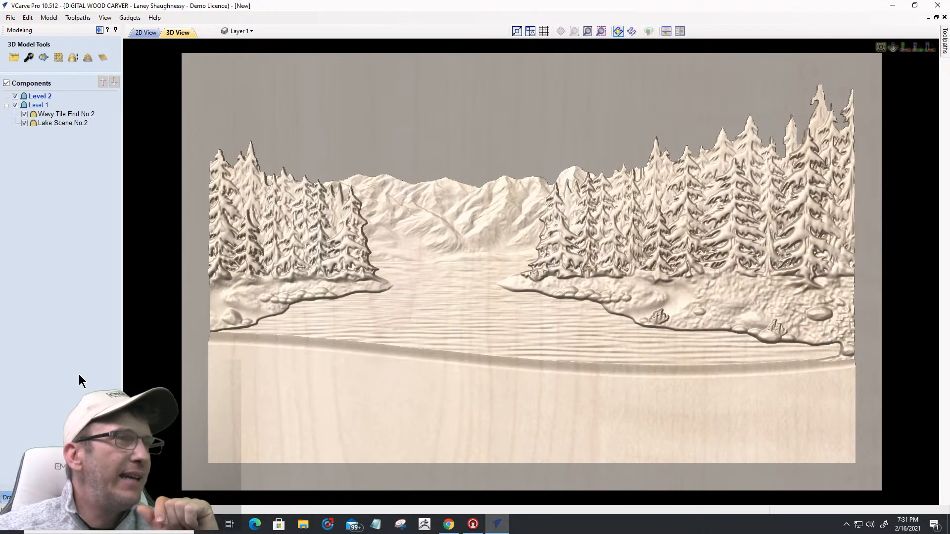
click(70, 497)
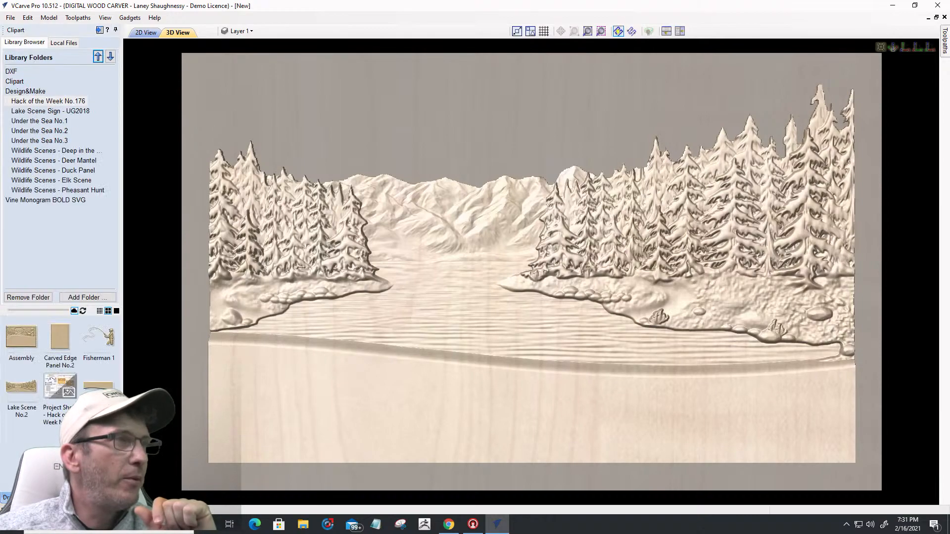
drag(105, 335, 683, 313)
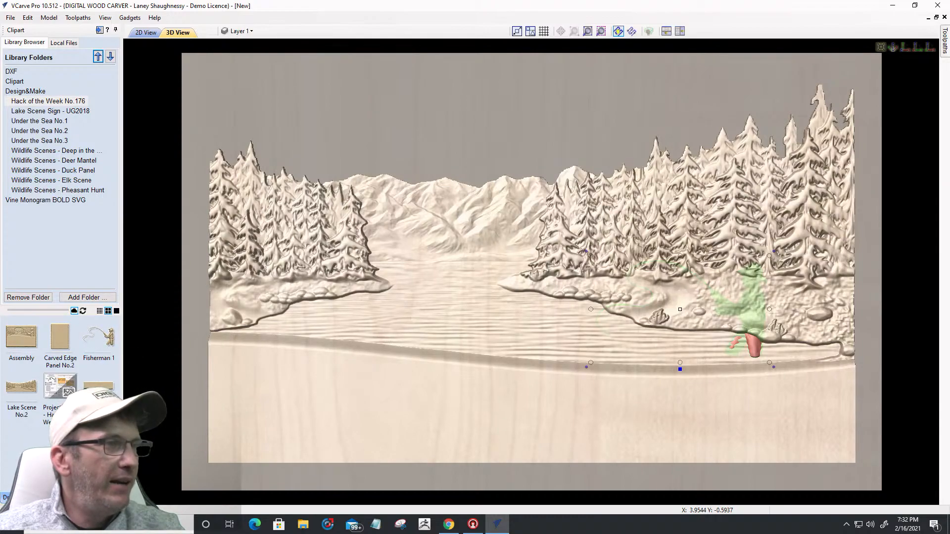
Step: Zoom in on Fisherman 1 at the right shore and open its Component Properties
click(42, 497)
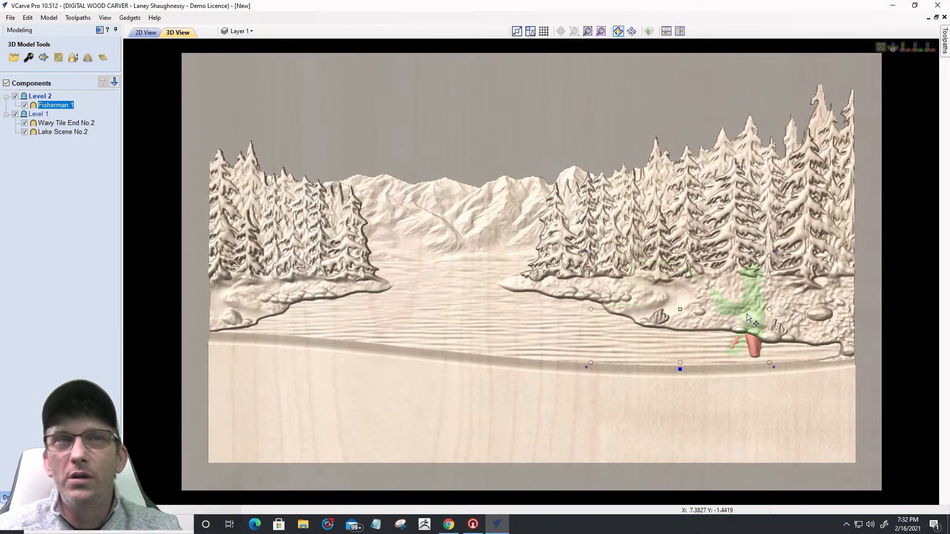
scroll(795, 297, up, 3)
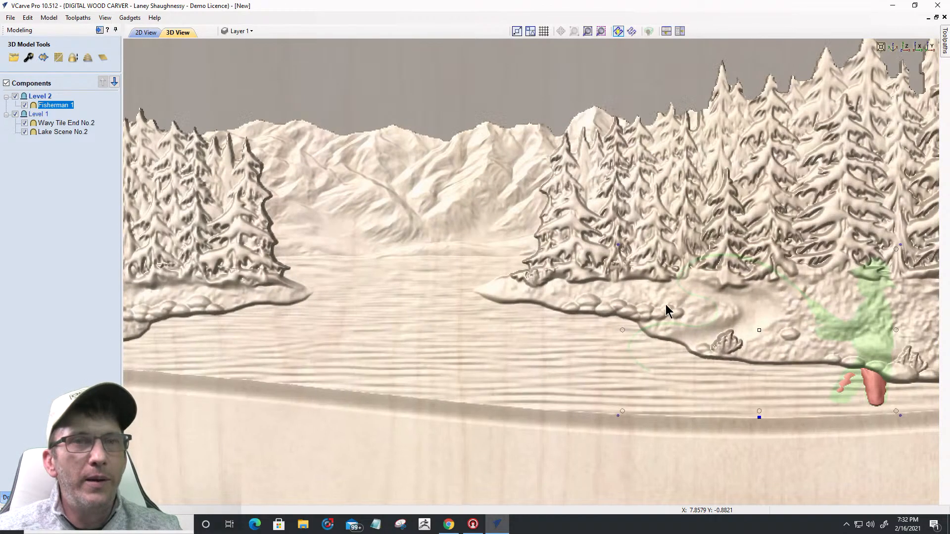
scroll(663, 324, up, 4)
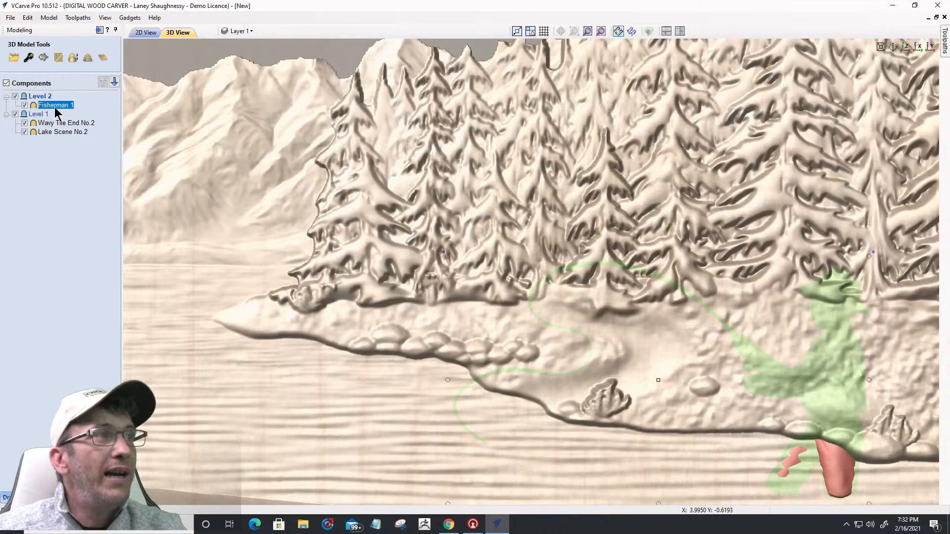
click(28, 58)
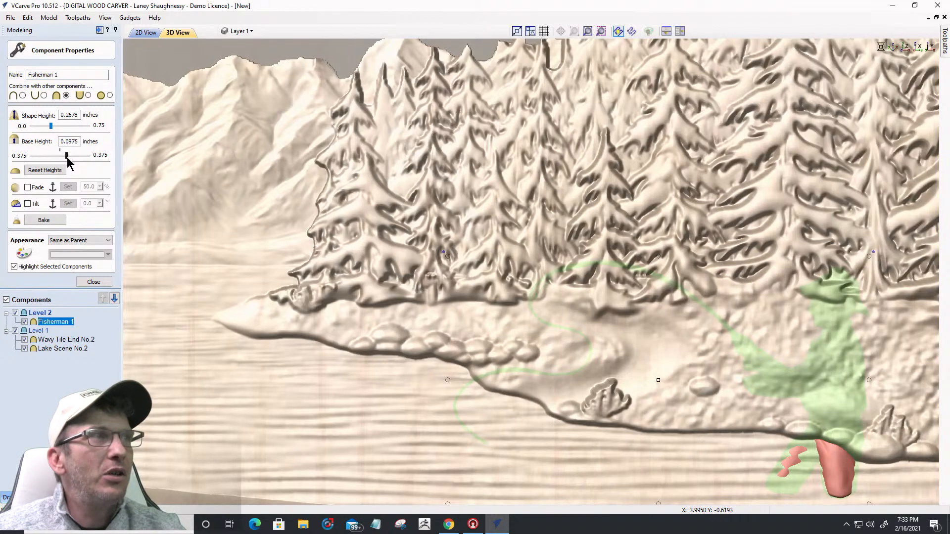
Step: Raise Fisherman 1's base height to 0.24 inches, then deselect it
drag(67, 157, 69, 159)
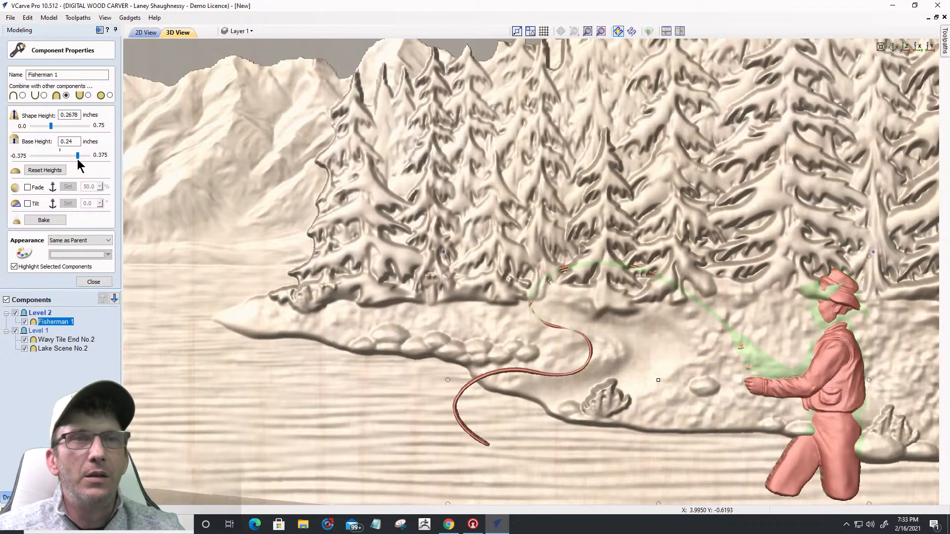
scroll(663, 244, down, 2)
click(737, 364)
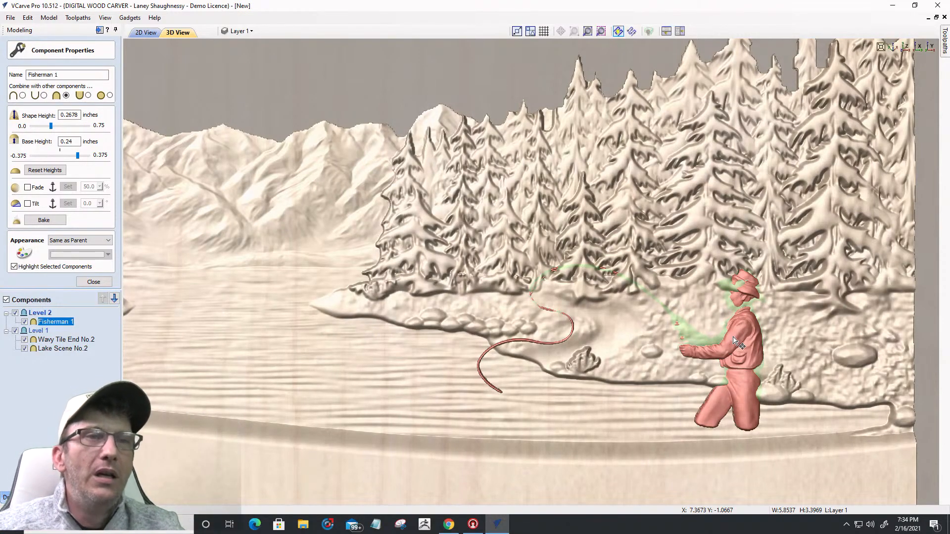
key(Escape)
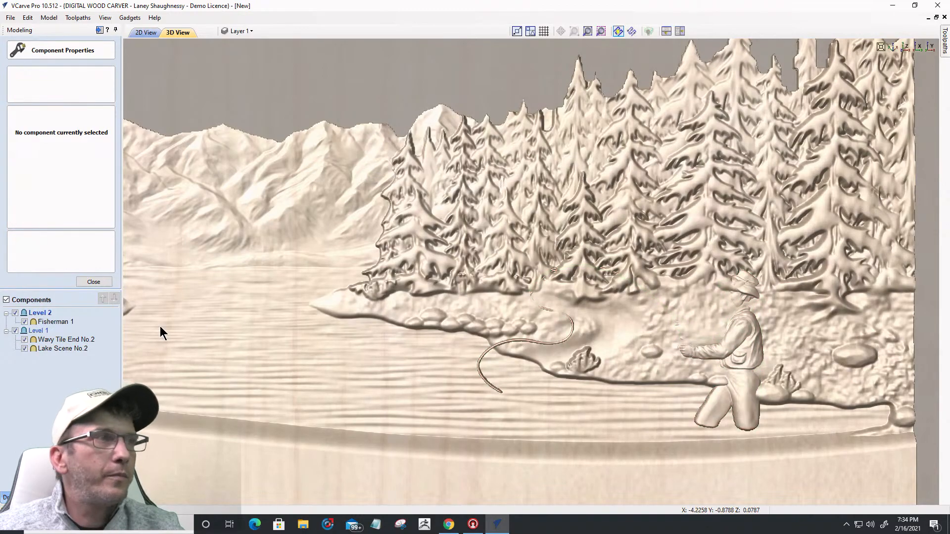
Step: From the front view, scale Fisherman 1 up to a 0.6124-inch shape height
click(45, 322)
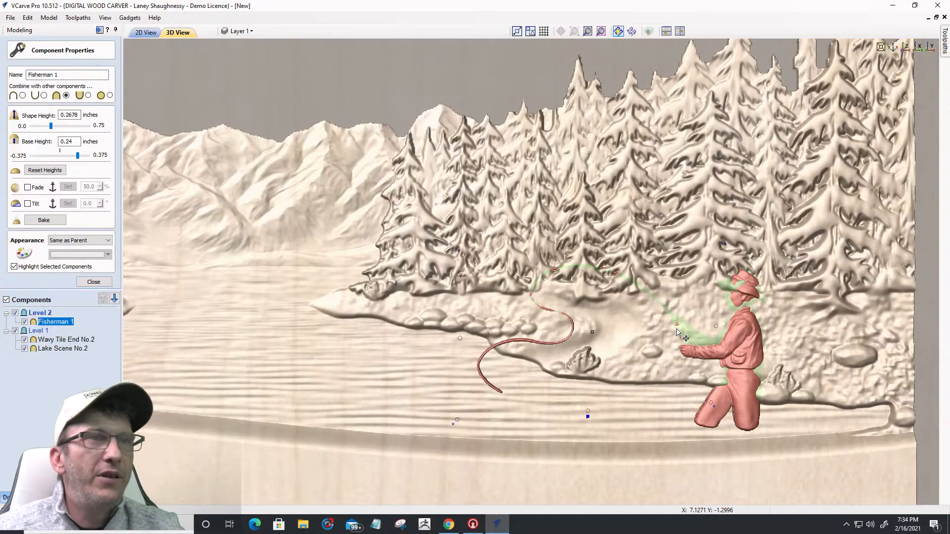
drag(675, 328, 675, 327)
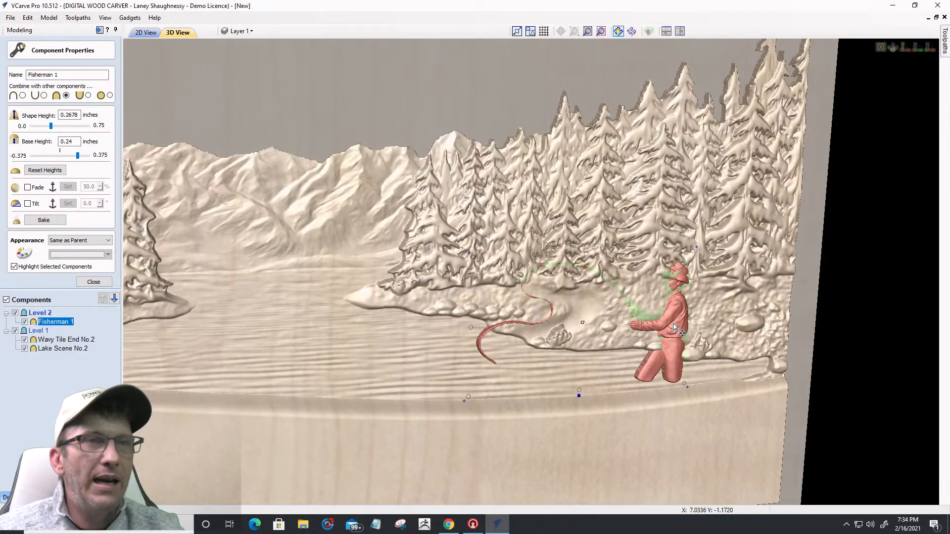
scroll(675, 327, up, 3)
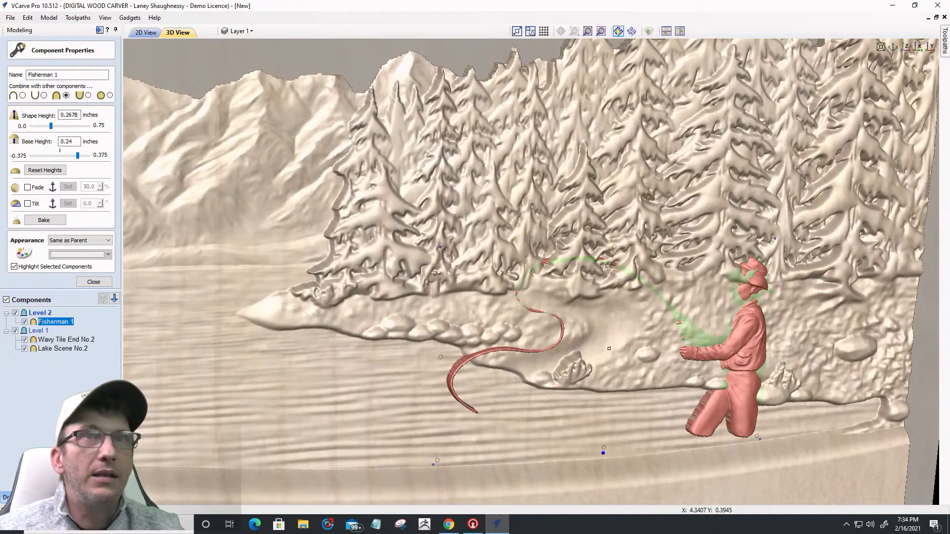
click(905, 46)
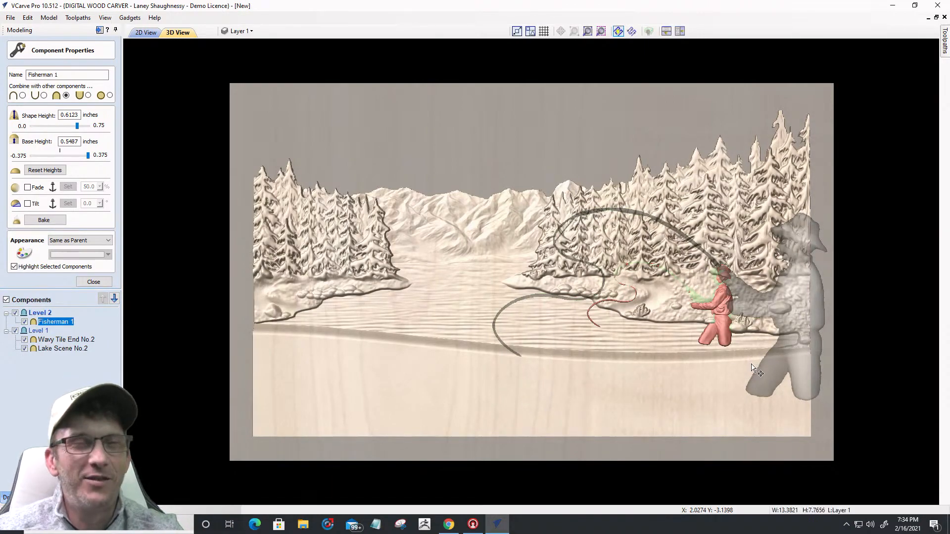
drag(813, 291, 741, 268)
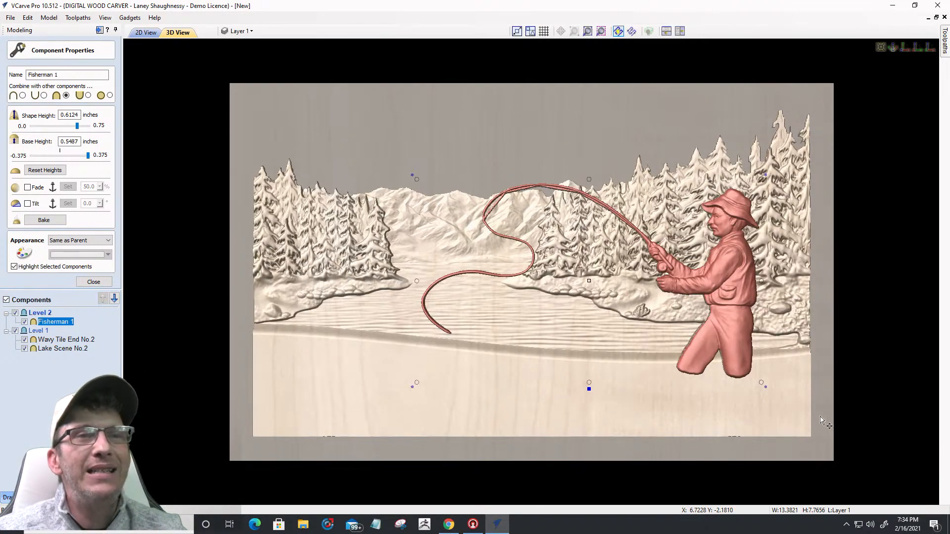
Step: Lower Fisherman 1's base height to about 0.2025 inches and tilt the view to check relief depth
drag(722, 342, 722, 337)
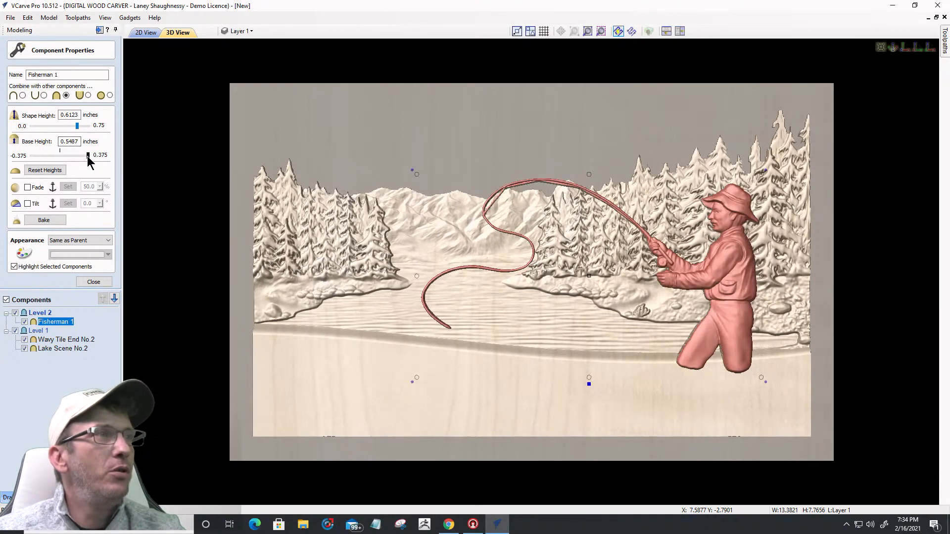
drag(87, 156, 86, 156)
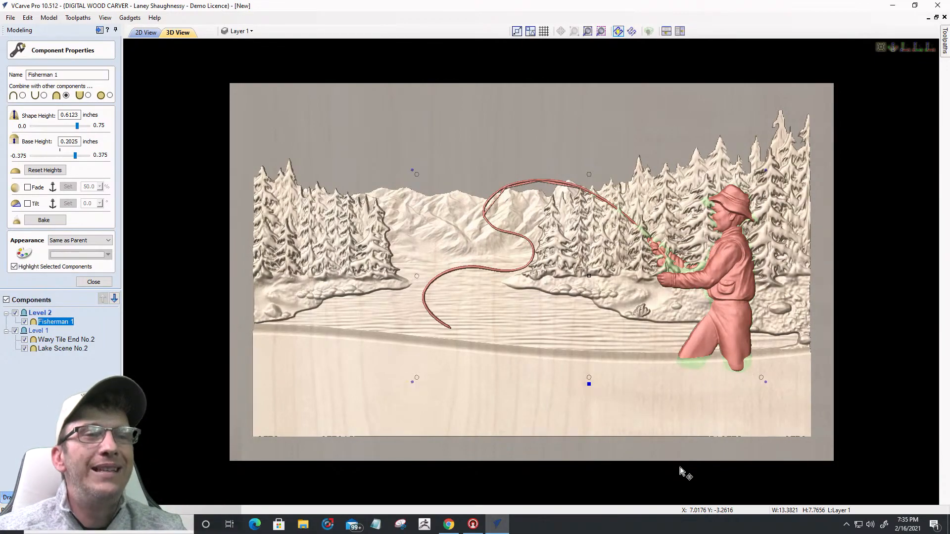
drag(663, 462, 608, 439)
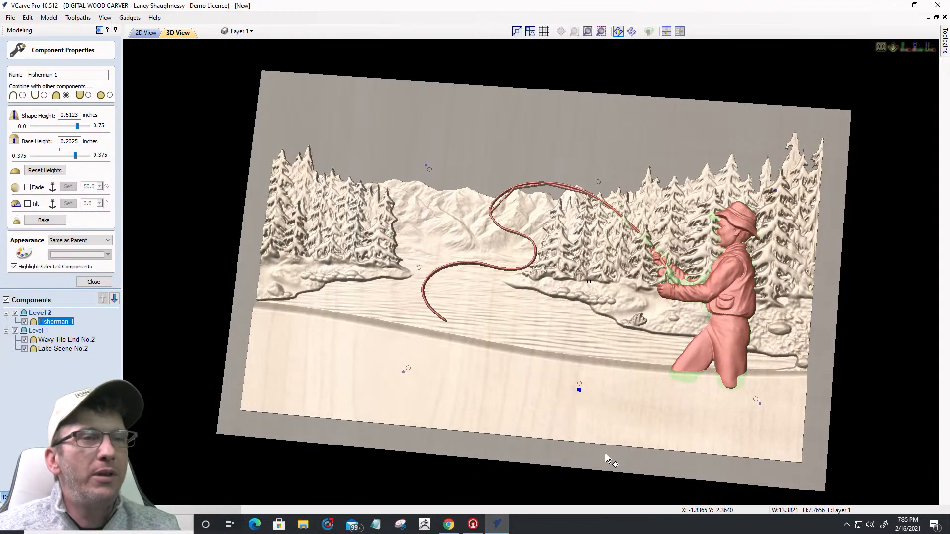
Step: Level the 3D view and bring up the Fisherman's floating properties panel at the upper left
drag(621, 439, 616, 443)
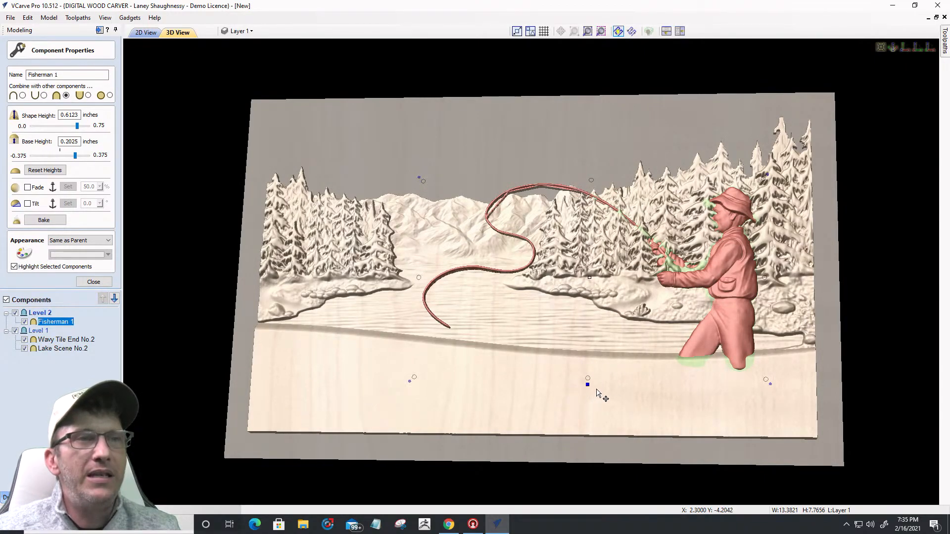
scroll(592, 405, up, 3)
scroll(601, 410, down, 2)
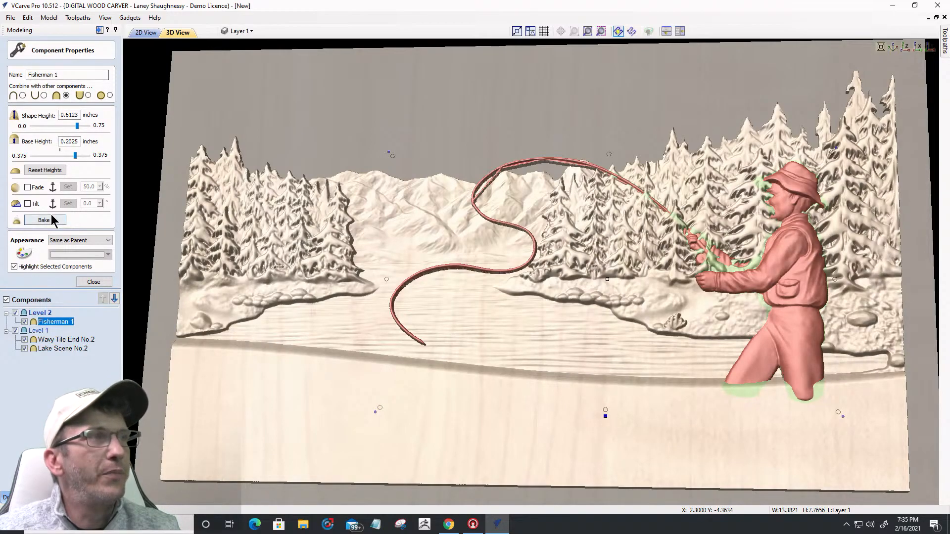
click(607, 417)
drag(655, 389, 293, 103)
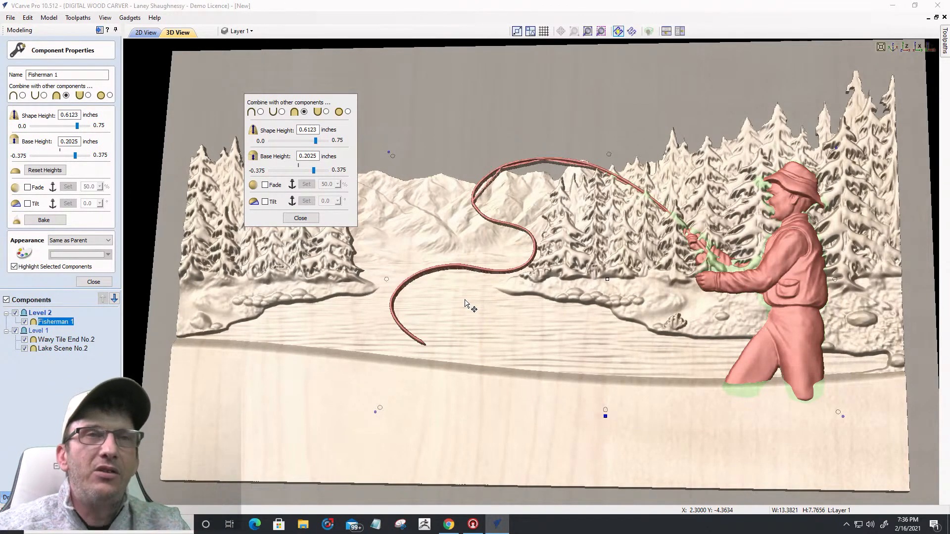
Step: Close the full Component Properties and enter 0.25 as the Fisherman's base height
click(100, 282)
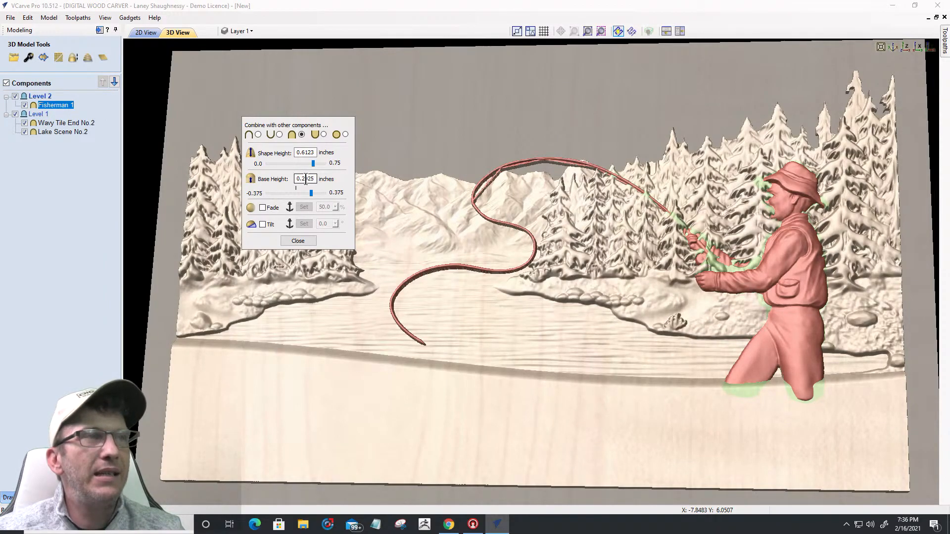
drag(304, 177, 324, 184)
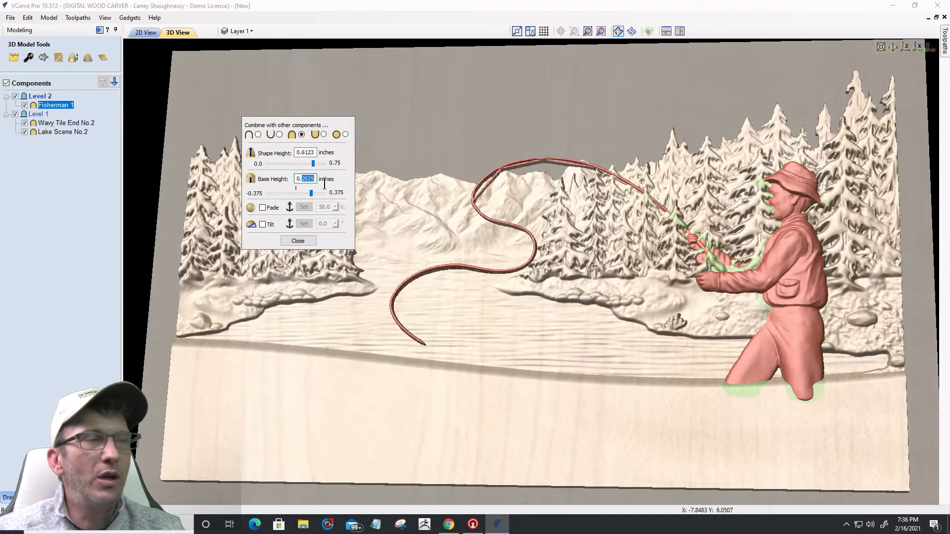
text(25)
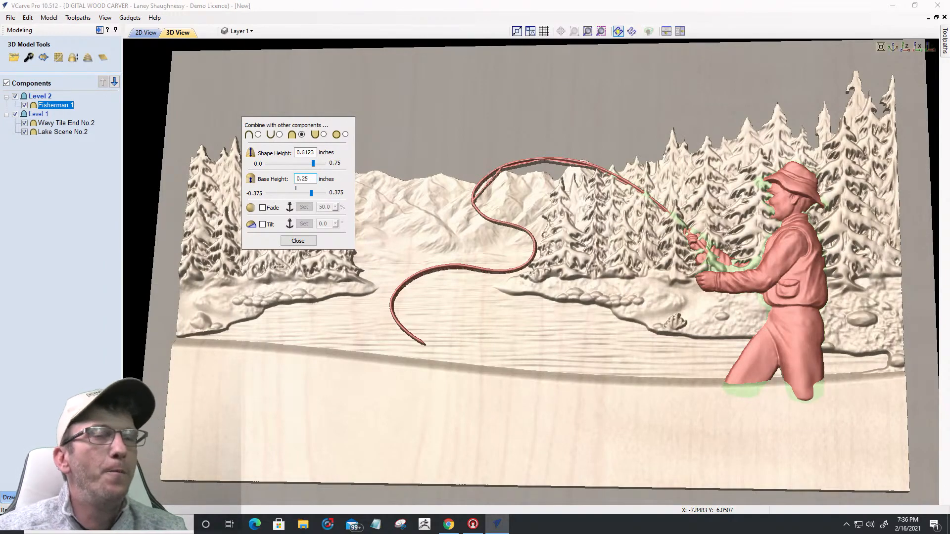
key(Return)
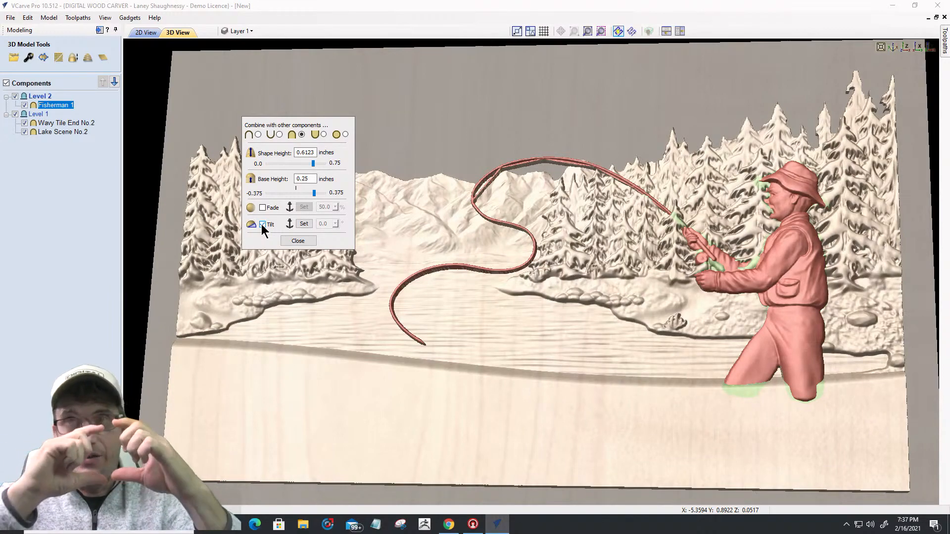
Step: Set the Fisherman's tilt axis by placing two anchor points on the figure
click(303, 224)
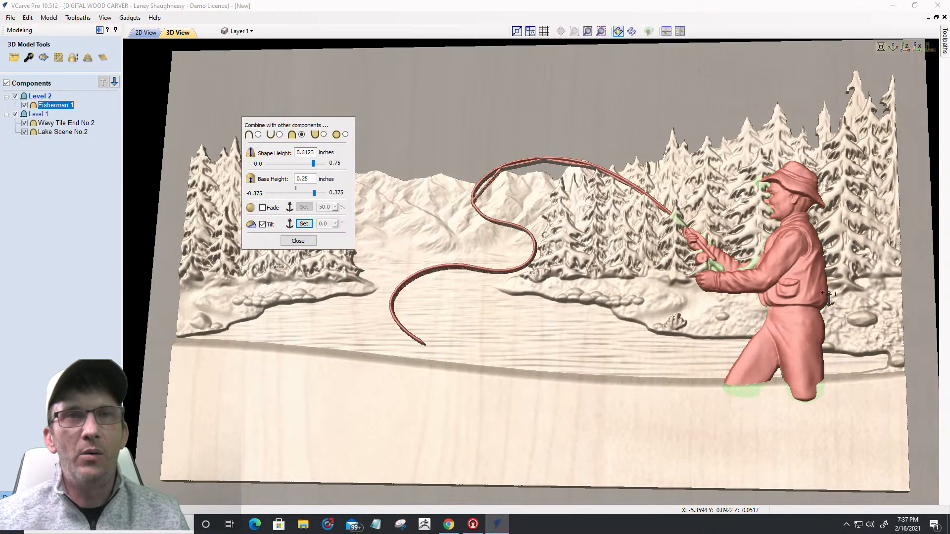
click(825, 269)
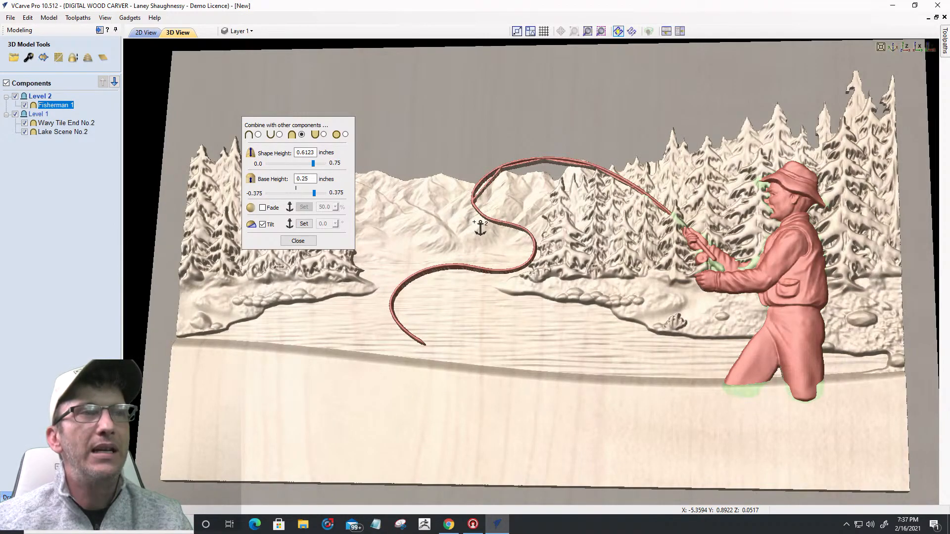
click(479, 223)
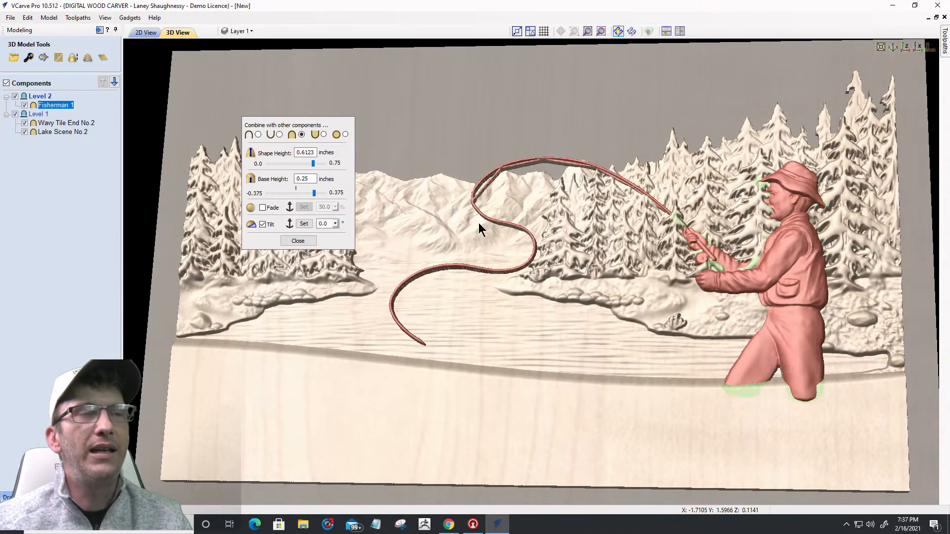
Step: Raise the Fisherman's tilt angle to 1.6 degrees with the angle slider
click(335, 224)
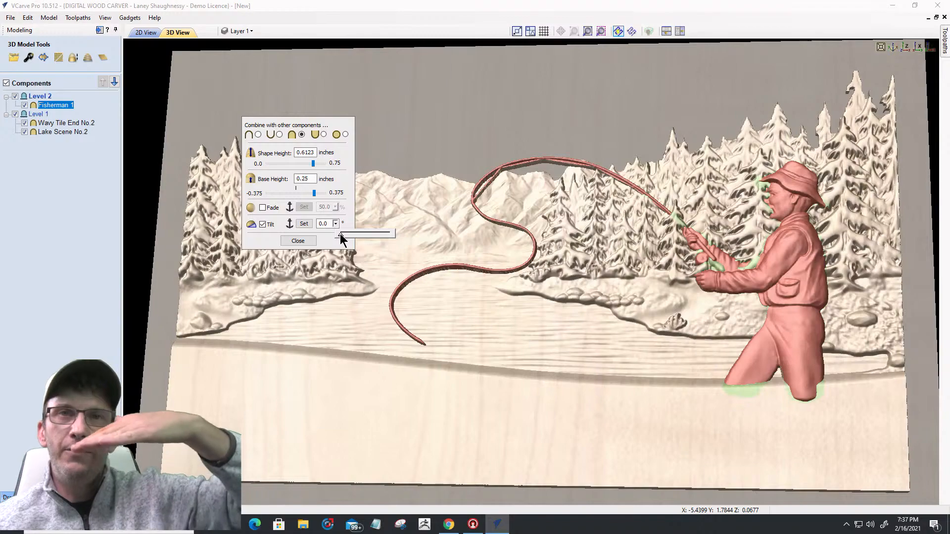
drag(340, 235, 344, 233)
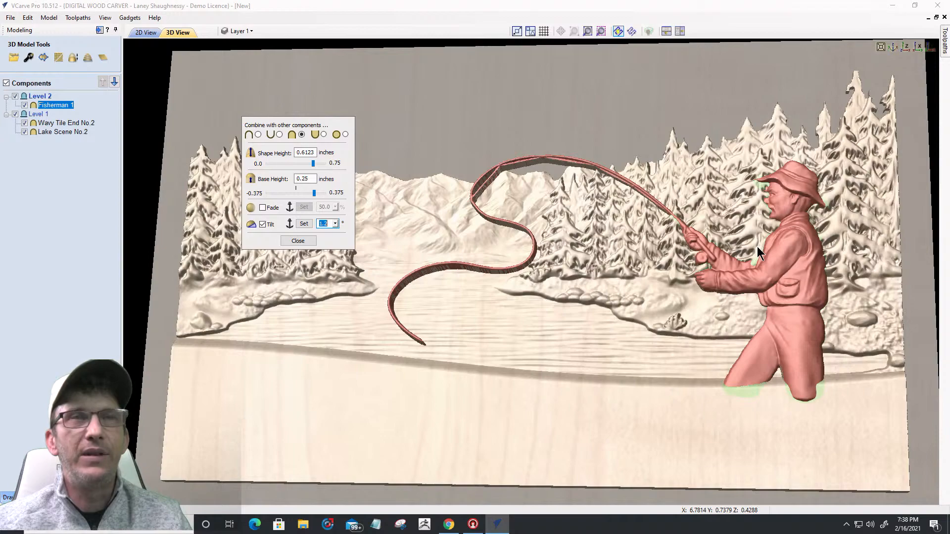
click(335, 224)
drag(341, 233, 344, 233)
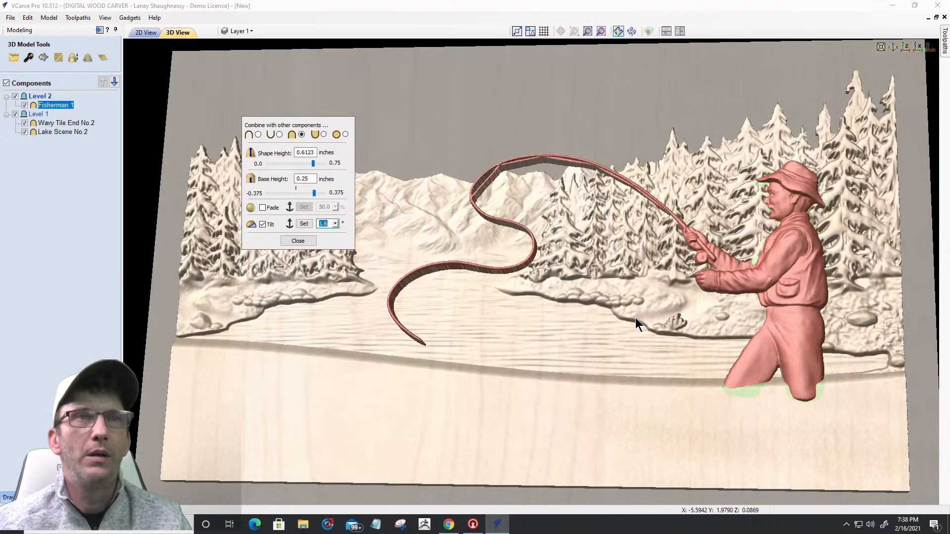
Step: Confirm the Fisherman's 1.6-degree tilt
scroll(768, 216, up, 3)
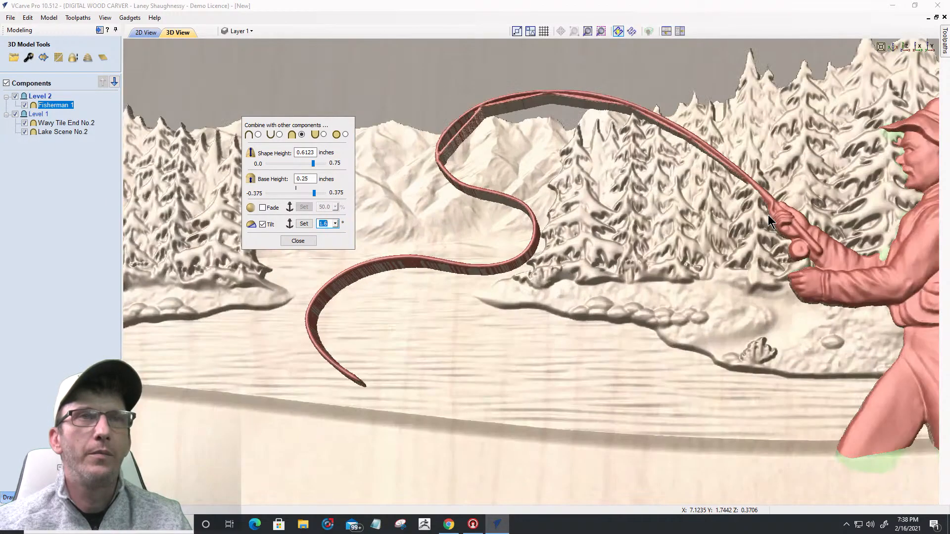
scroll(510, 193, down, 2)
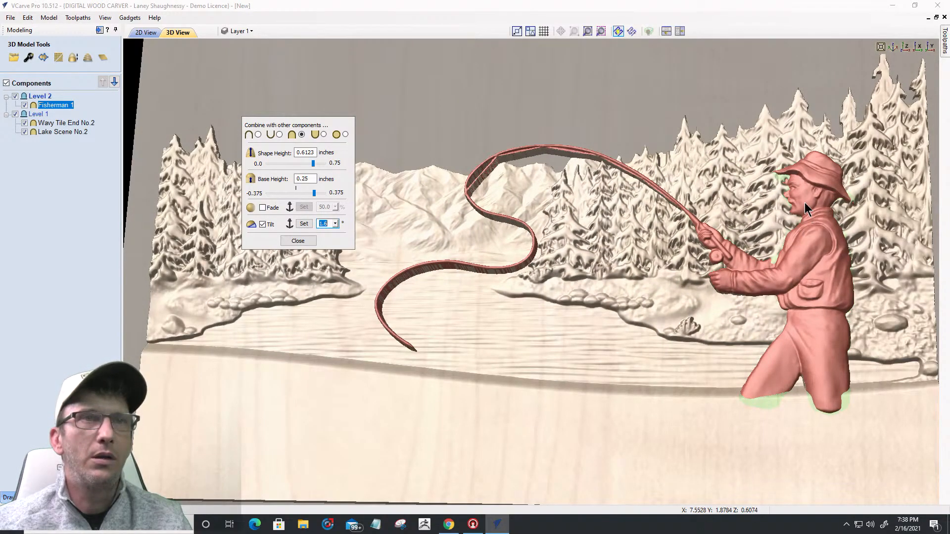
click(813, 335)
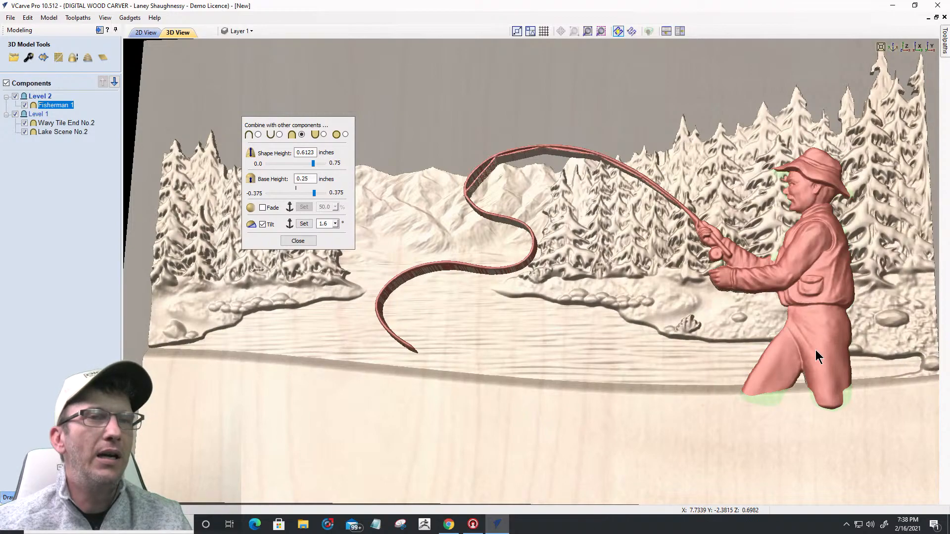
Step: Drag the Fisherman slightly down and left, then tilt the view to check it
click(803, 237)
drag(802, 234, 803, 241)
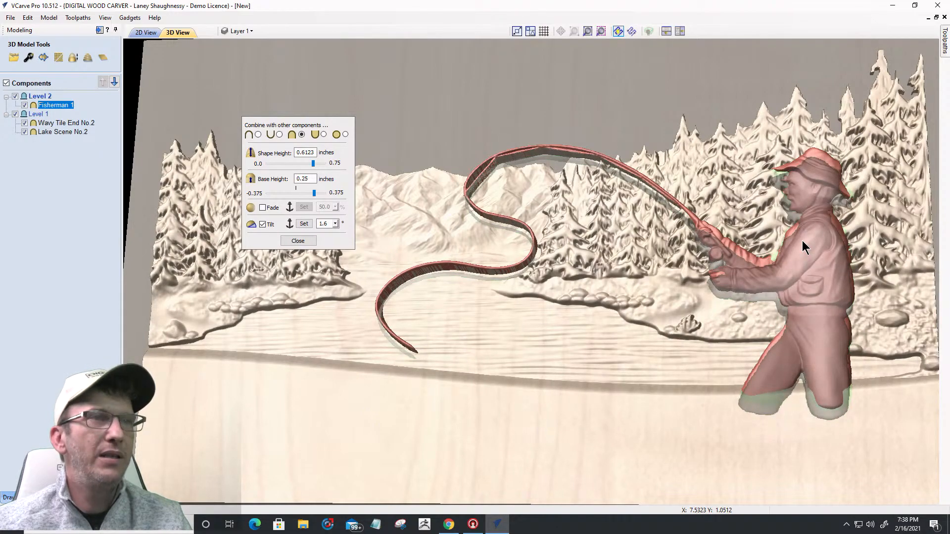
drag(802, 241, 801, 247)
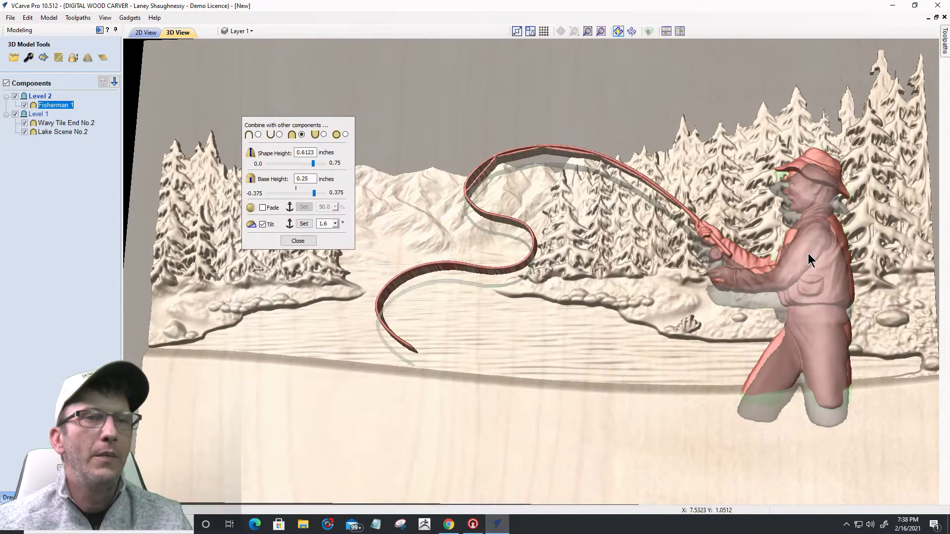
drag(810, 263, 801, 265)
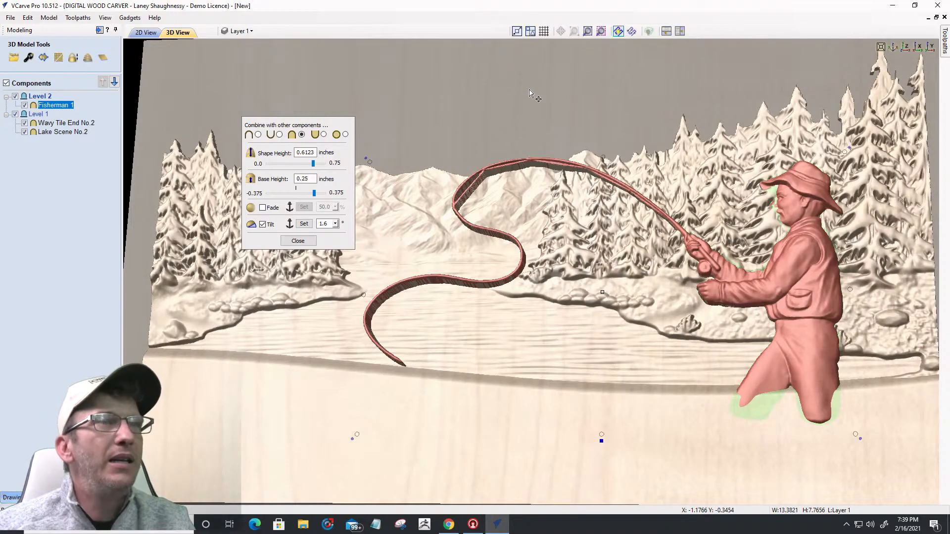
drag(534, 70, 536, 47)
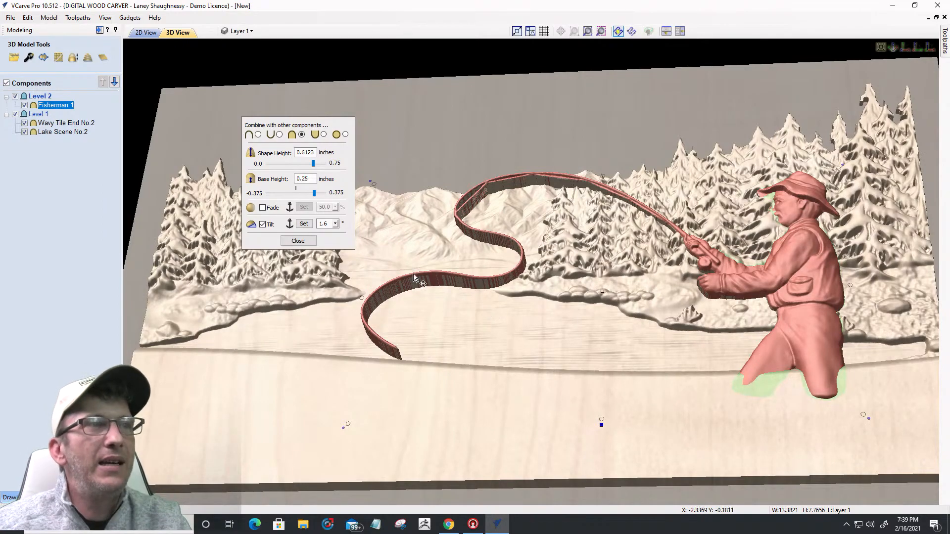
Step: Close the Fisherman panel and enter 0.4 as Lake Scene No.2's shape height
click(299, 241)
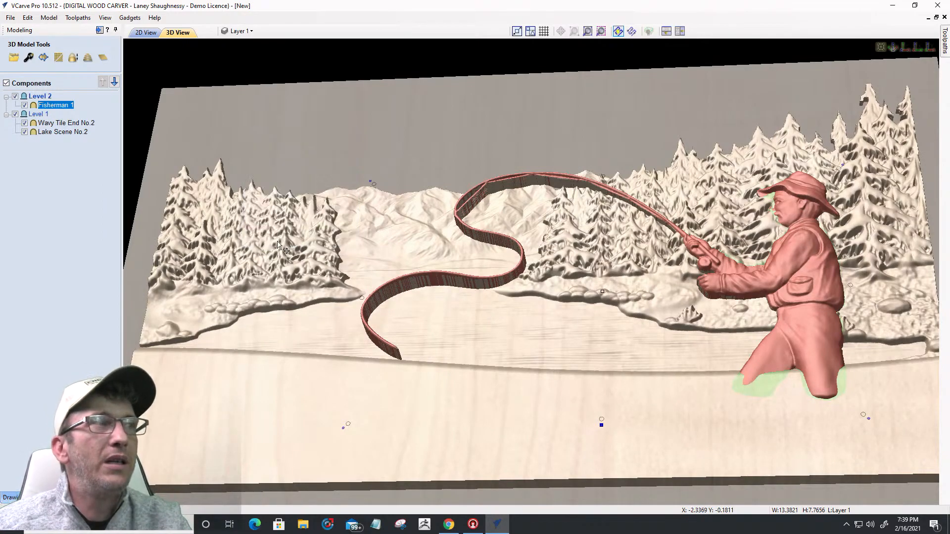
double_click(56, 132)
click(29, 58)
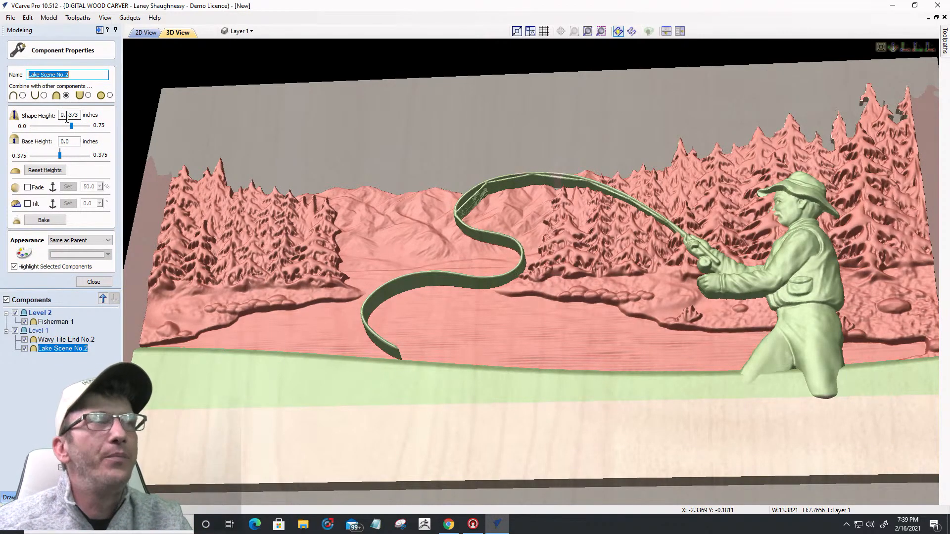
drag(62, 115, 81, 117)
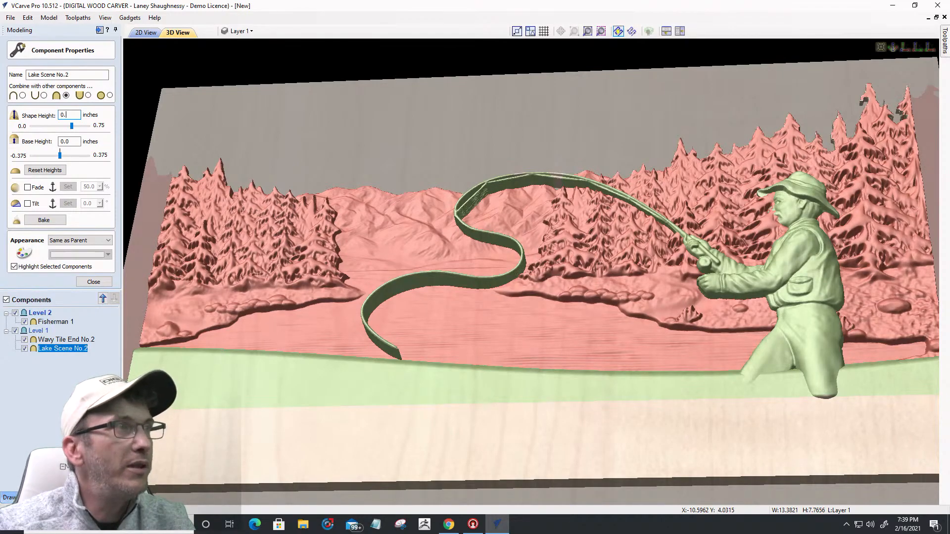
text(4)
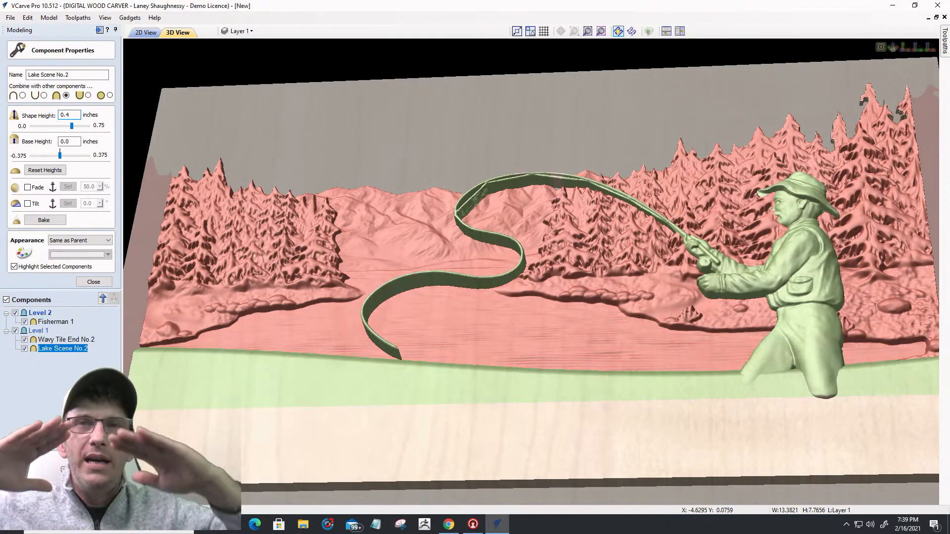
key(Return)
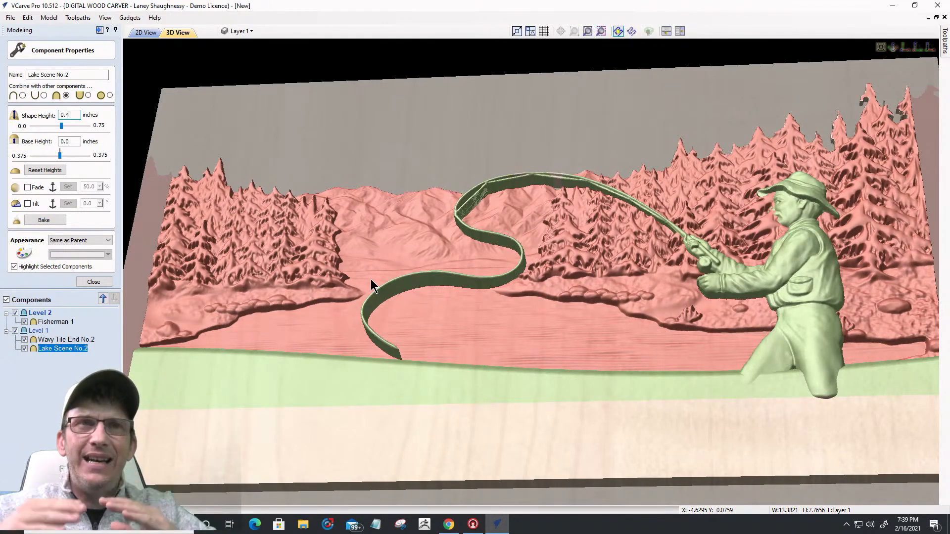
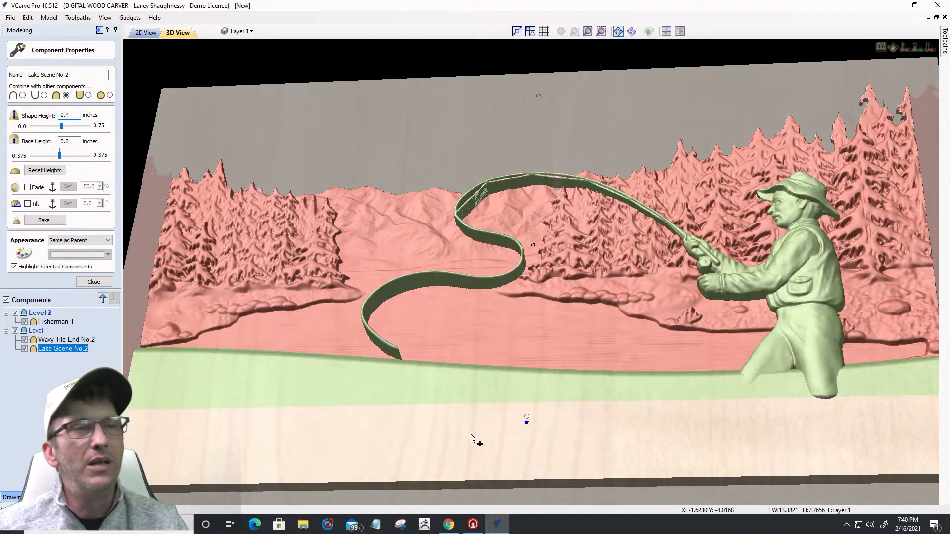
Step: Tilt the view edge-on and back, then briefly open and close Lake Scene No.2's quick properties
drag(497, 490, 480, 362)
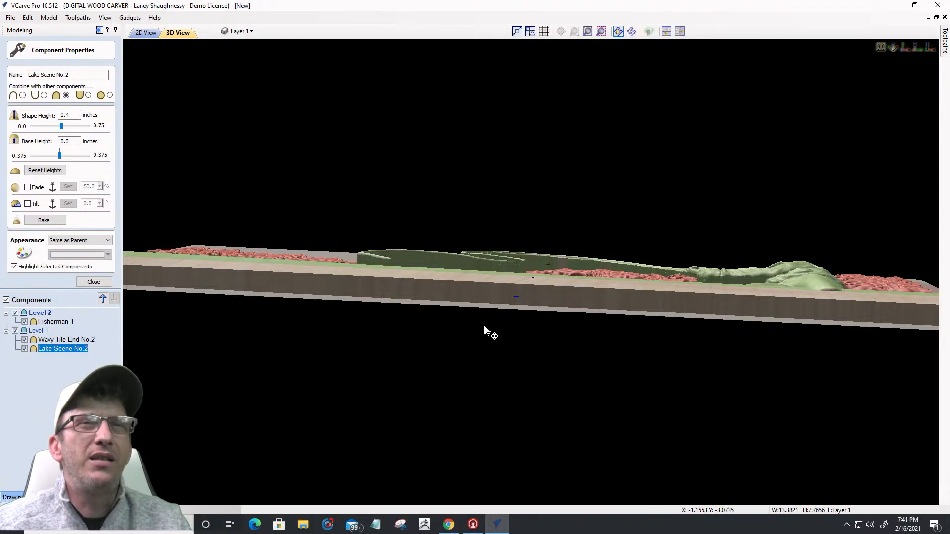
drag(531, 388, 542, 472)
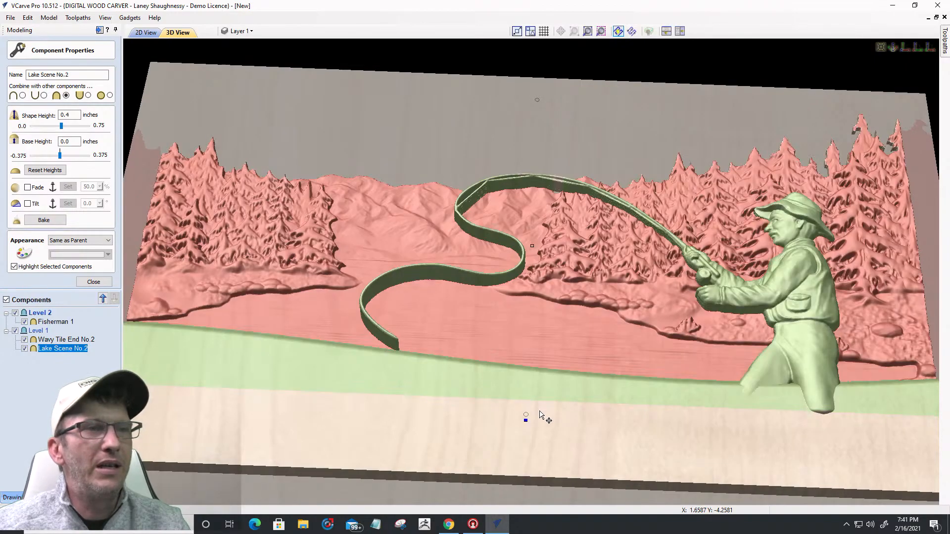
double_click(526, 420)
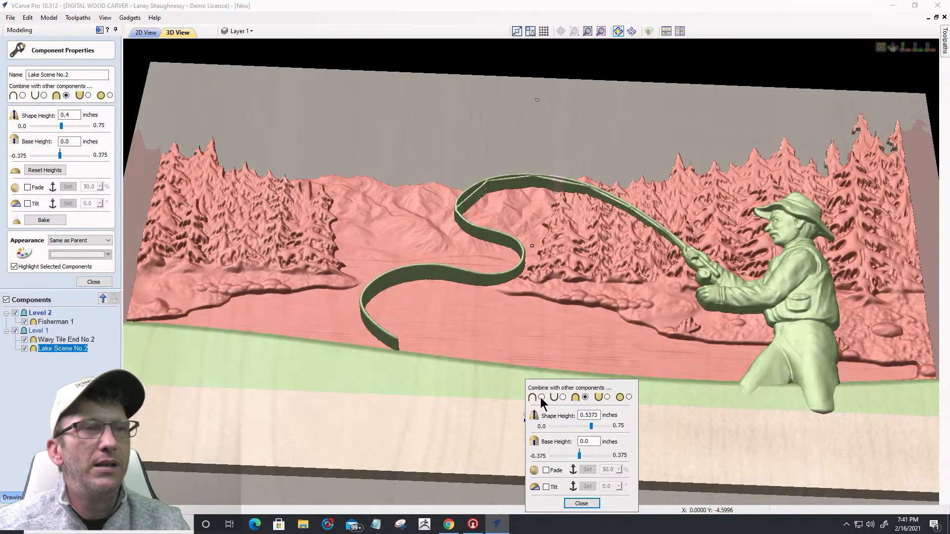
drag(544, 388, 274, 136)
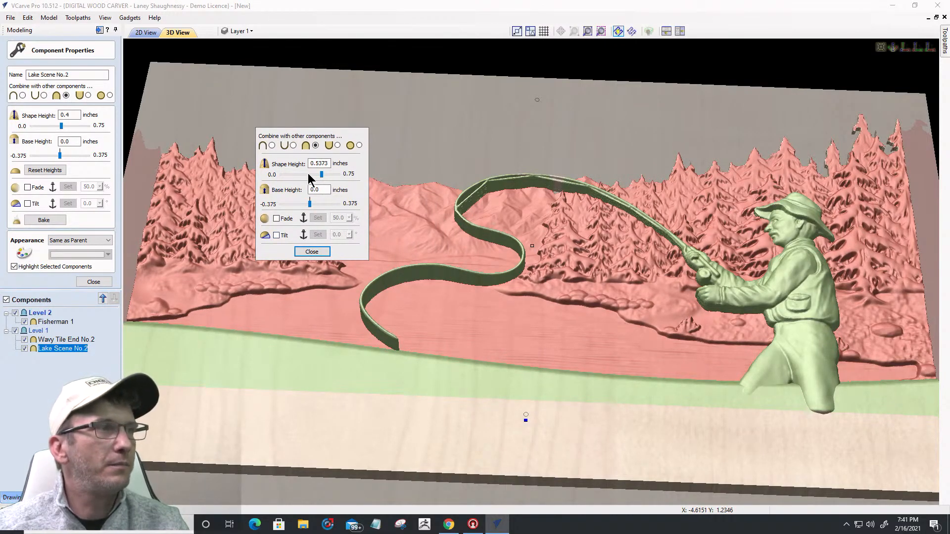
click(311, 251)
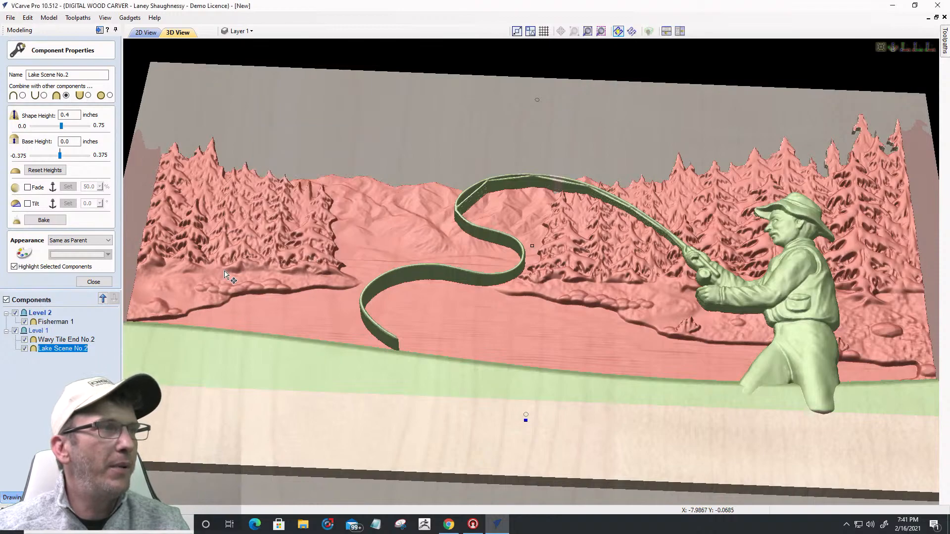
Step: Lower Fisherman 1's tilt to 0.4 degrees and view the carving from the front
click(55, 322)
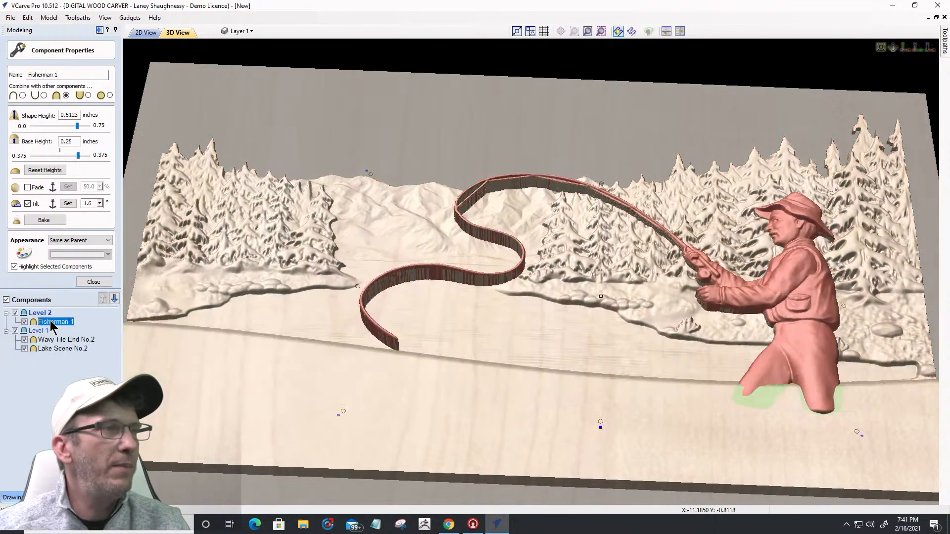
click(600, 426)
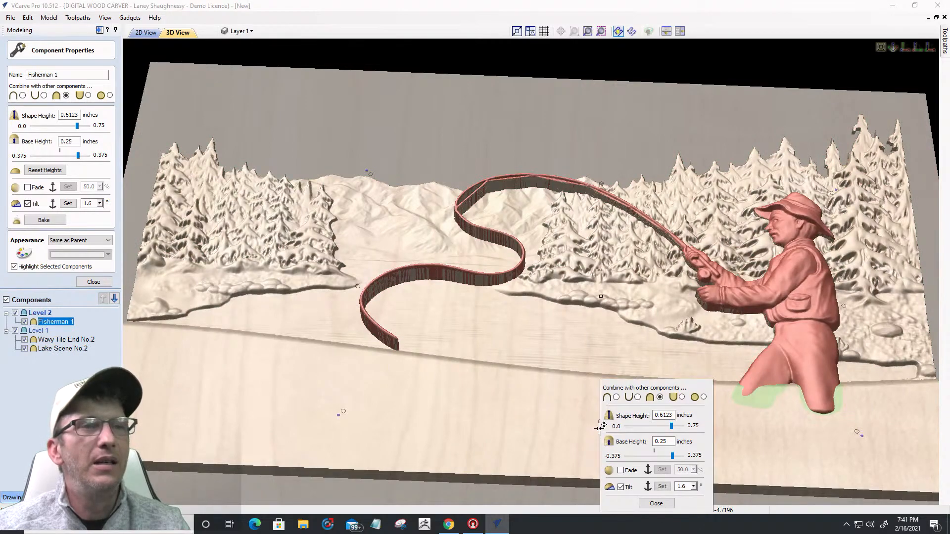
drag(638, 393, 284, 147)
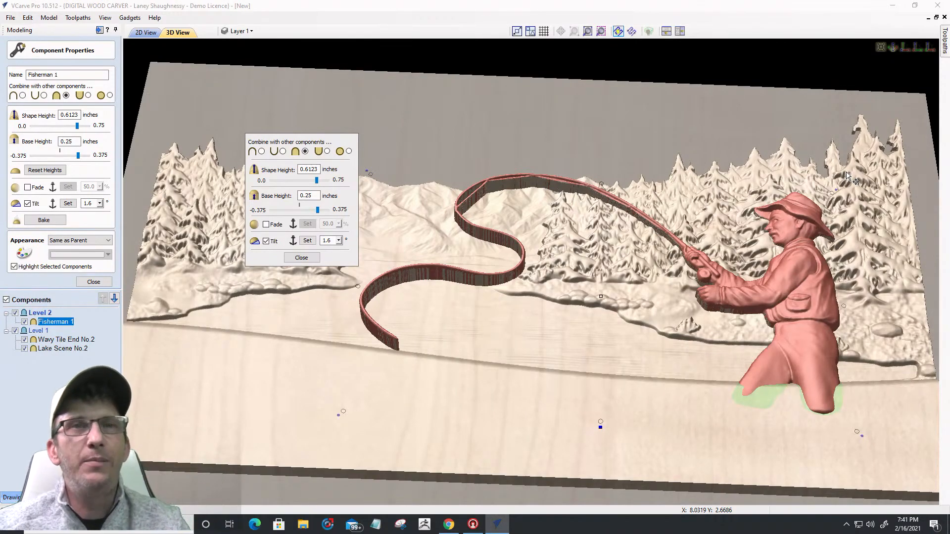
click(339, 241)
drag(342, 255, 342, 257)
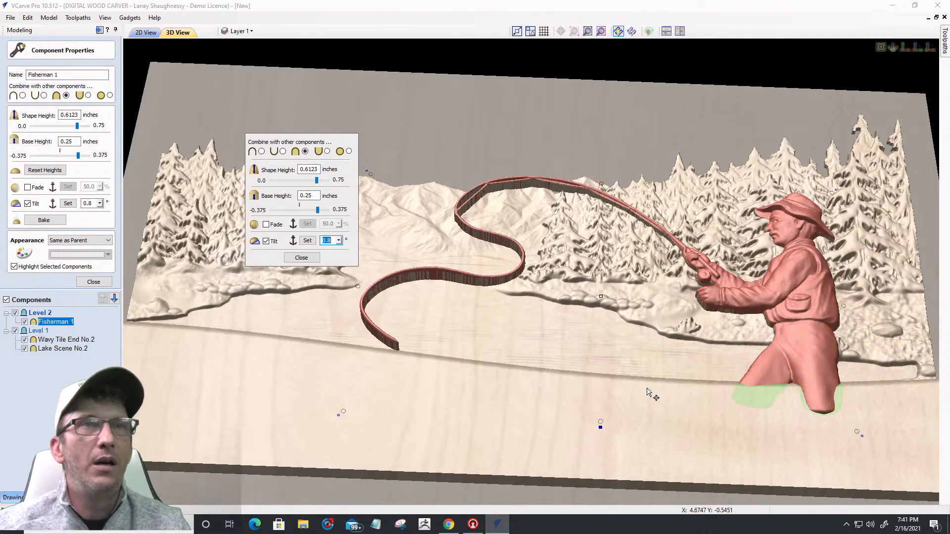
click(905, 48)
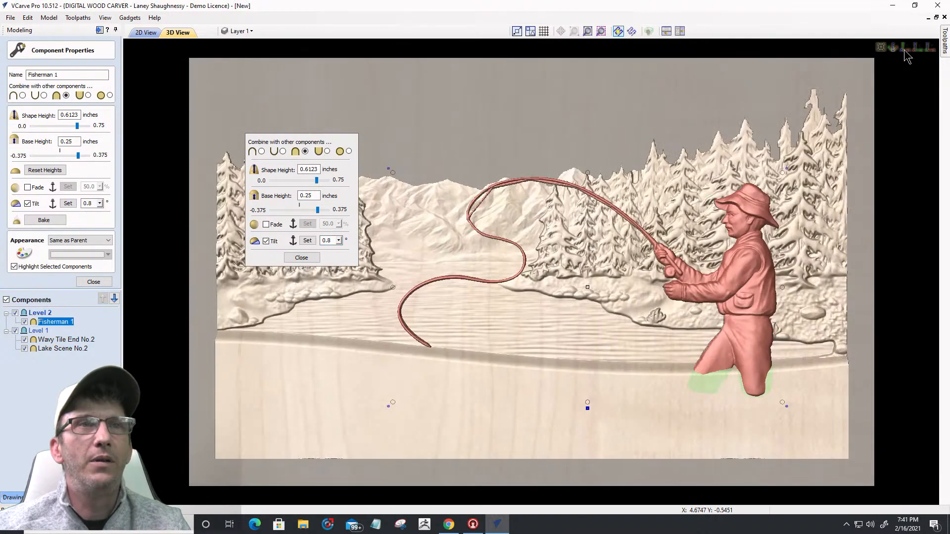
scroll(703, 341, up, 2)
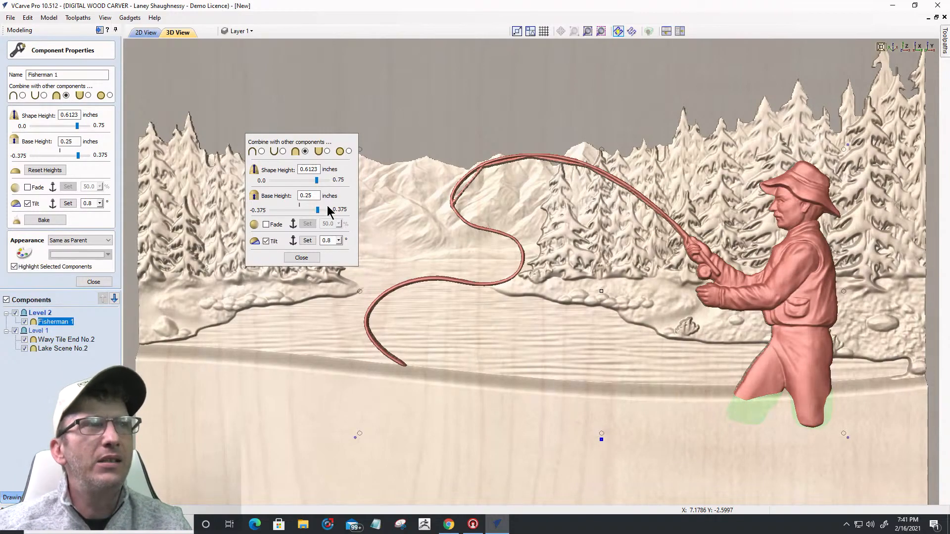
click(338, 241)
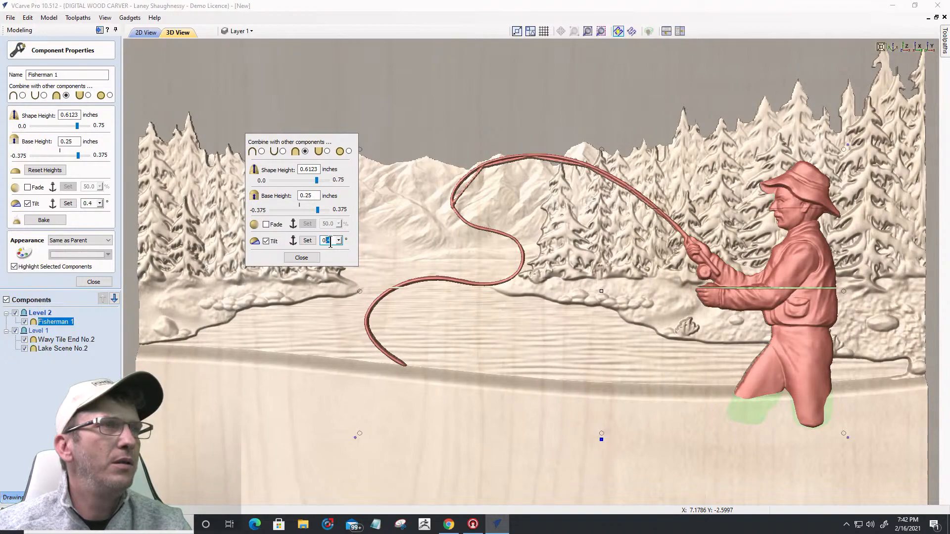
Step: Set Fisherman 1's tilt to 0.0 and uncheck Tilt so he stands upright
click(339, 241)
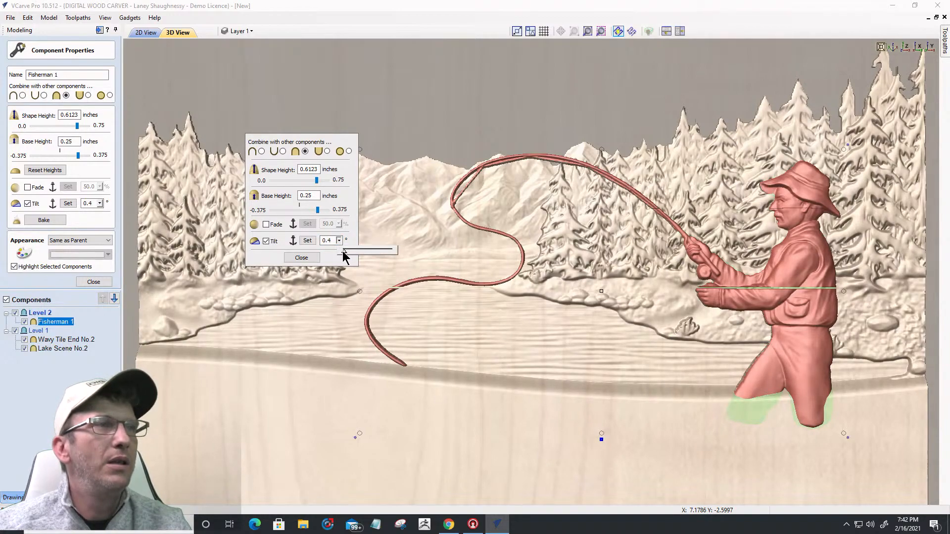
click(340, 250)
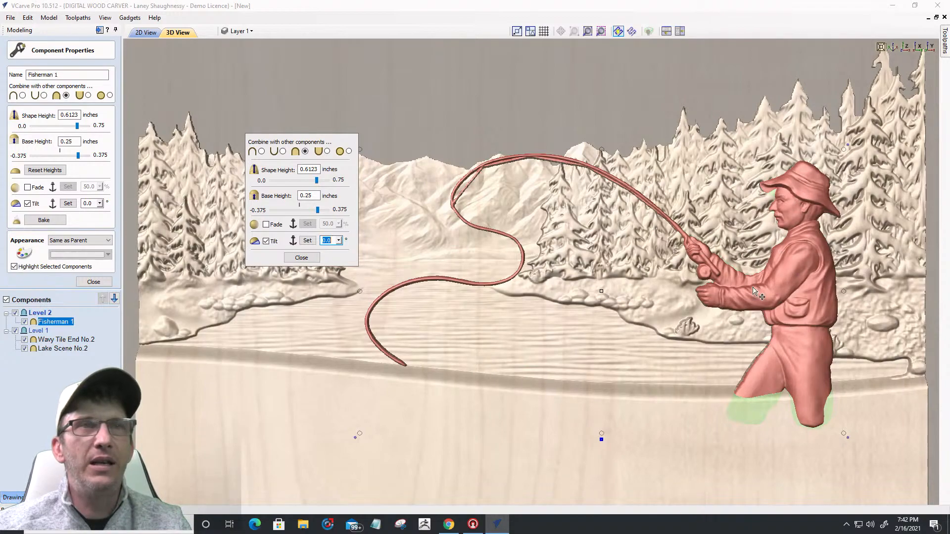
click(266, 241)
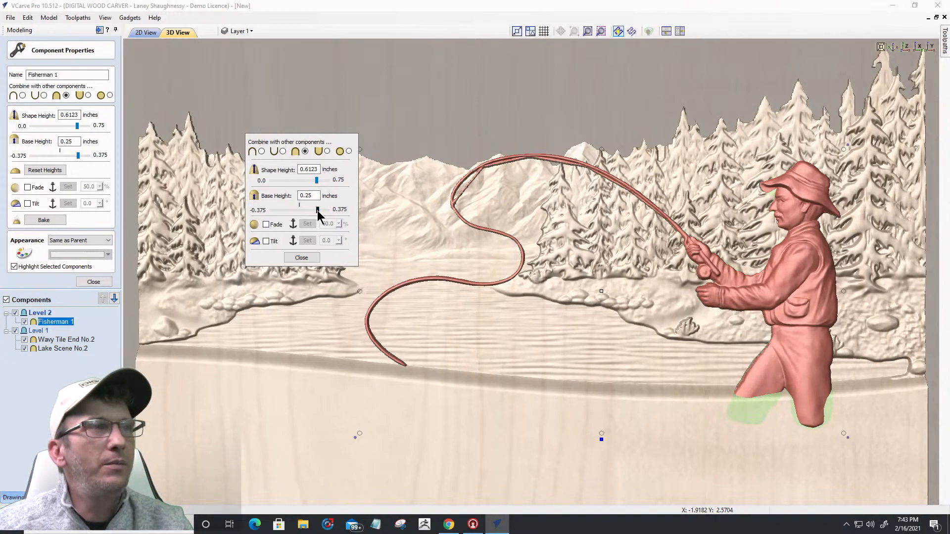
Step: Test fisherman base heights of about 0.15–0.21, re-enter 0.25, and zoom to fit with F6
drag(317, 209, 311, 210)
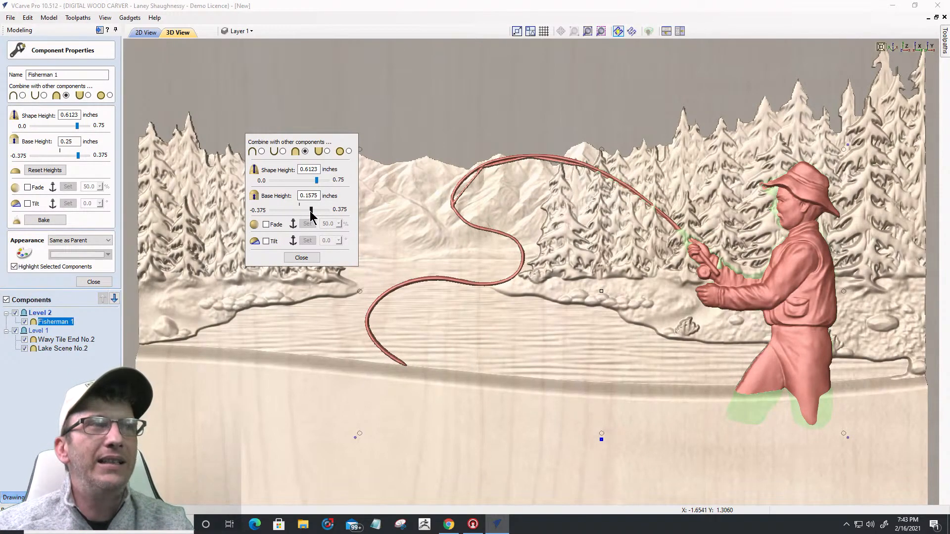
drag(311, 210, 313, 210)
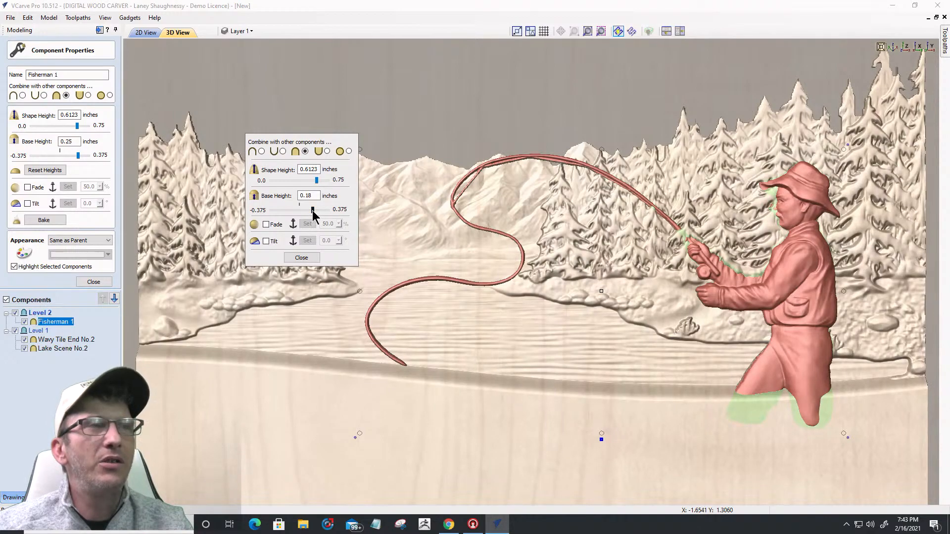
drag(313, 210, 315, 211)
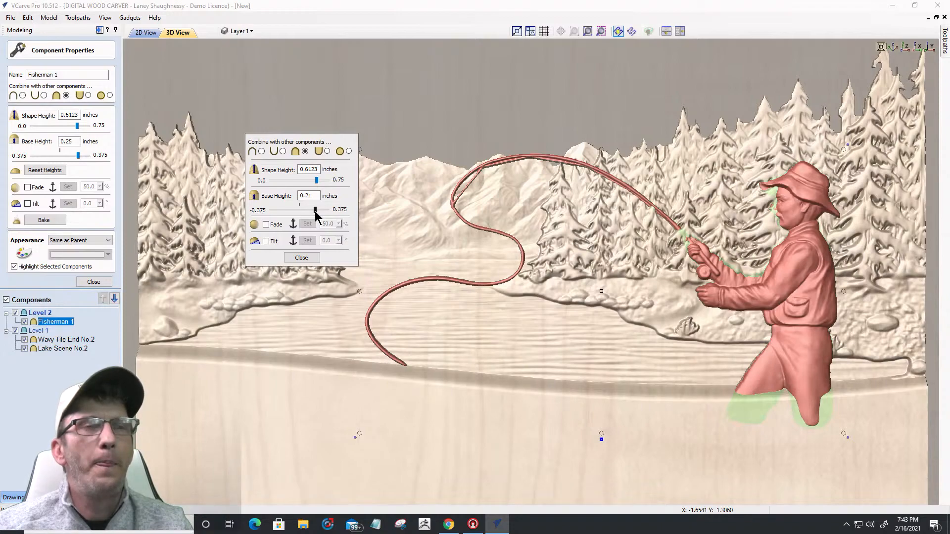
double_click(309, 196)
text(0.2)
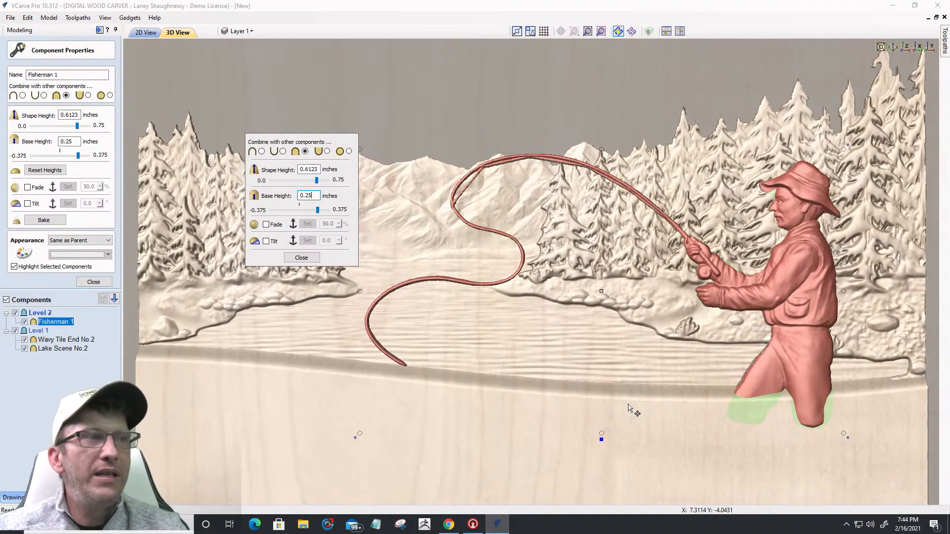
key(F6)
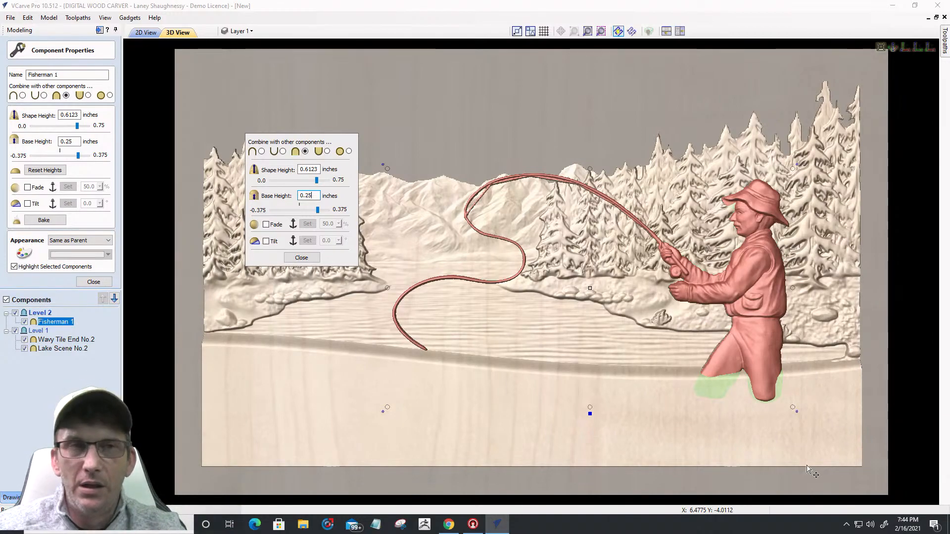
Step: Enable Fade on Fisherman 1, anchor it on the carving, and set the fade to 30%
click(266, 224)
click(307, 224)
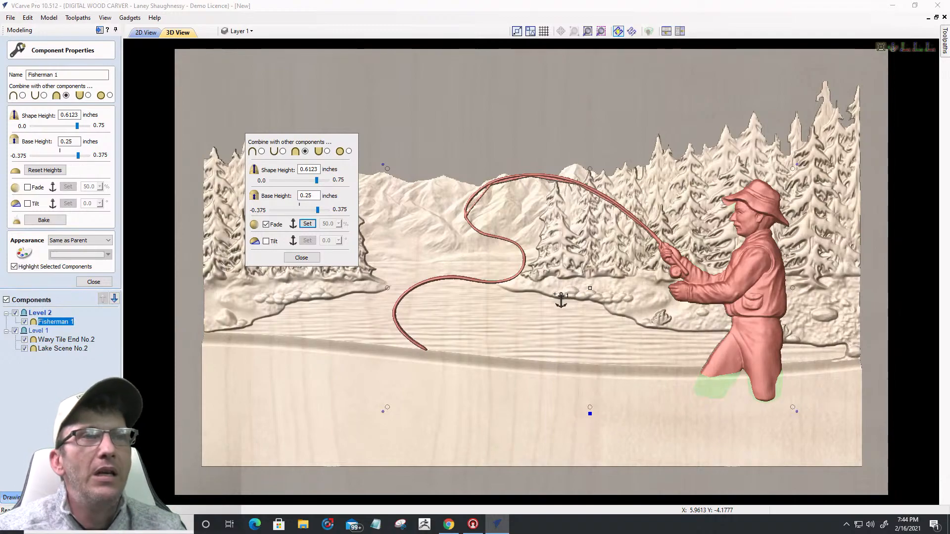
click(751, 179)
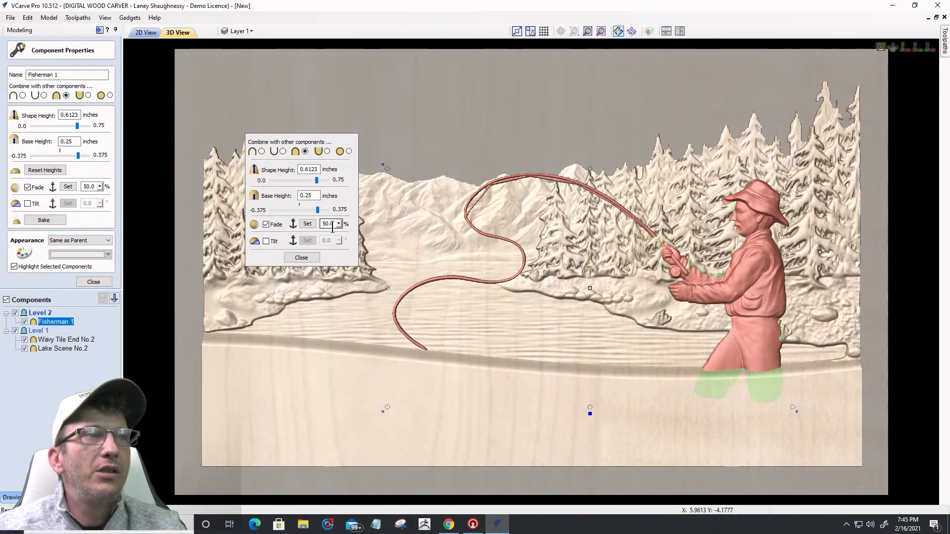
click(339, 225)
drag(343, 236, 332, 234)
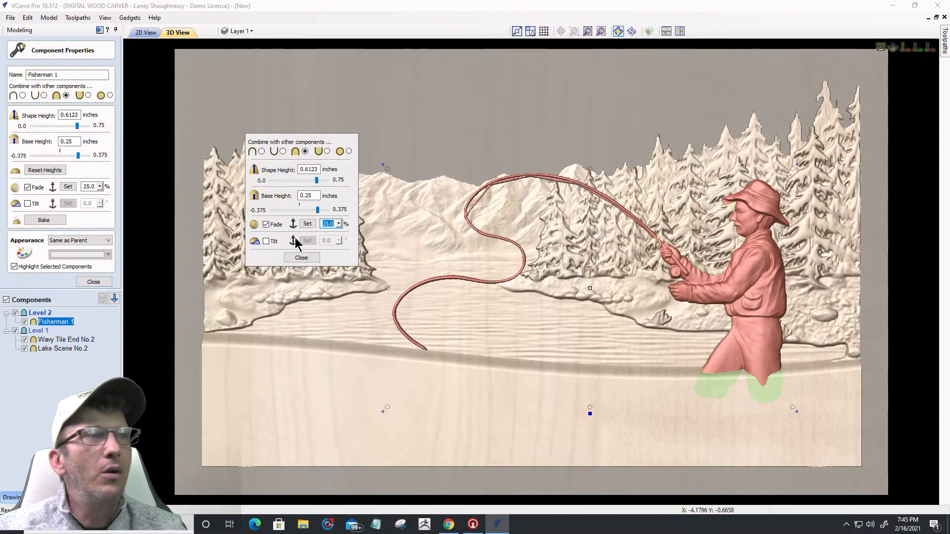
click(339, 223)
drag(344, 236, 345, 235)
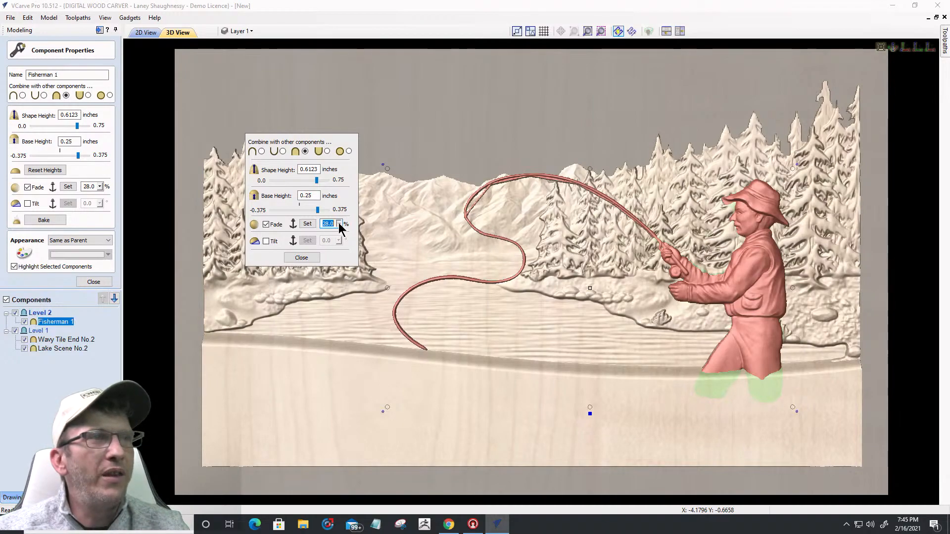
click(344, 233)
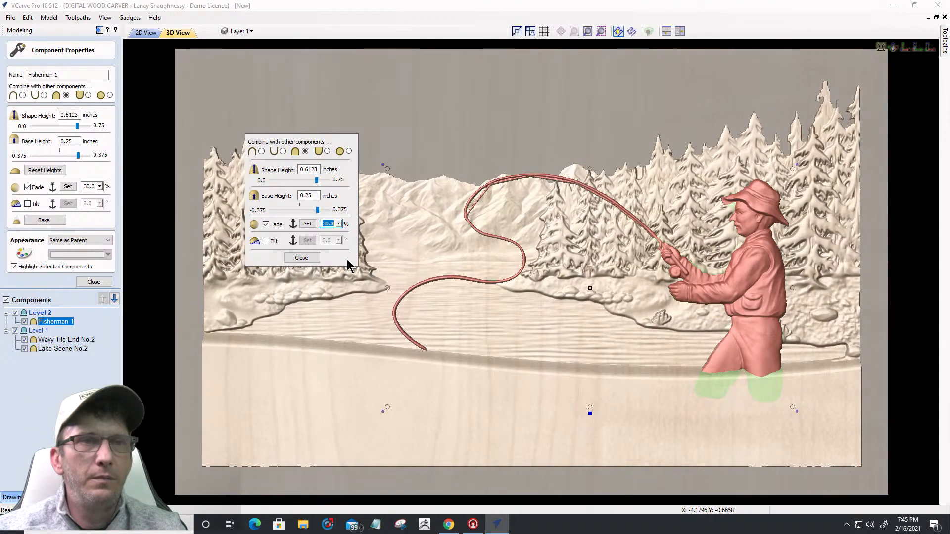
Step: Close Fisherman 1's quick and component properties and re-fit the whole carving in view
scroll(784, 405, up, 6)
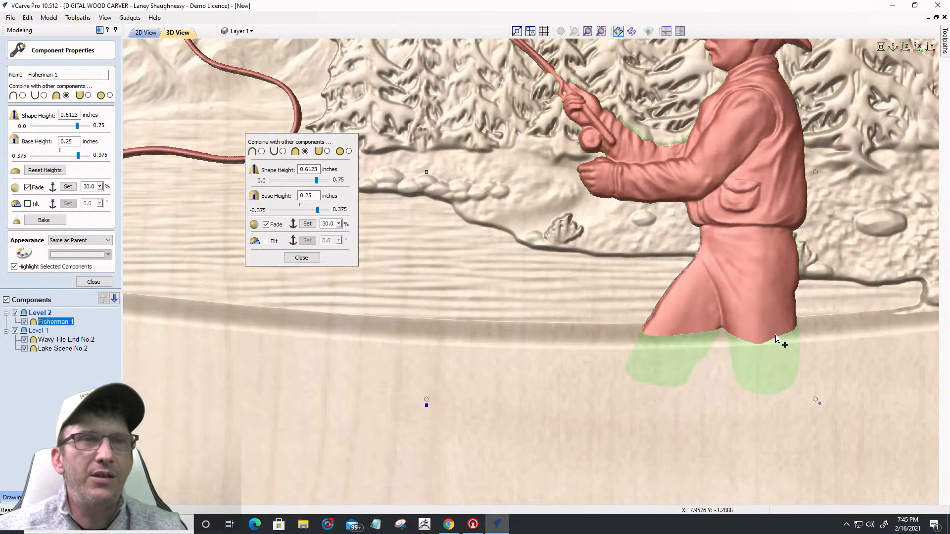
scroll(797, 369, down, 6)
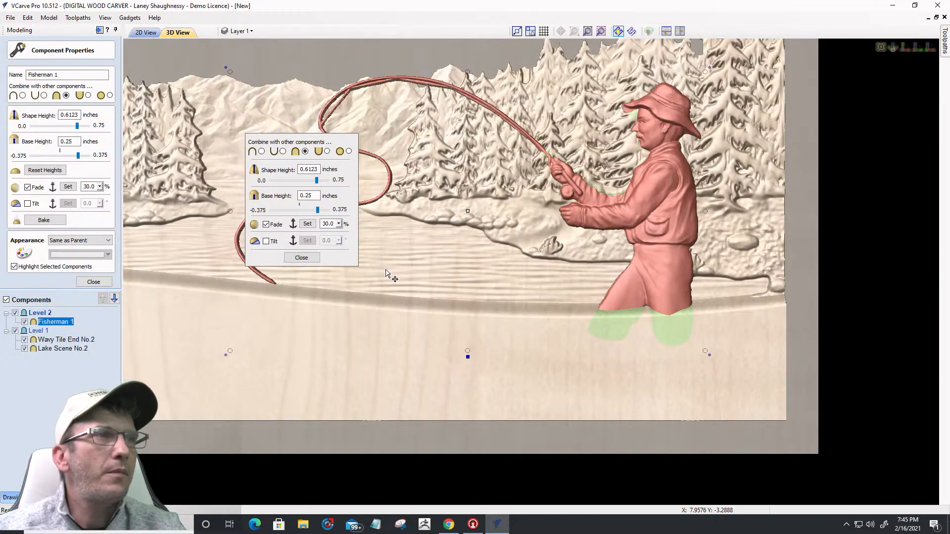
click(301, 258)
scroll(841, 396, down, 2)
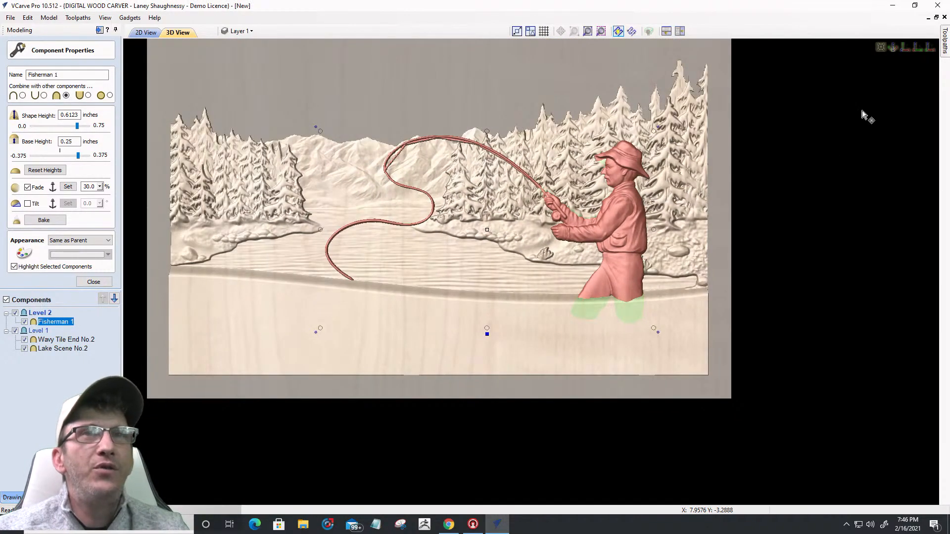
click(903, 49)
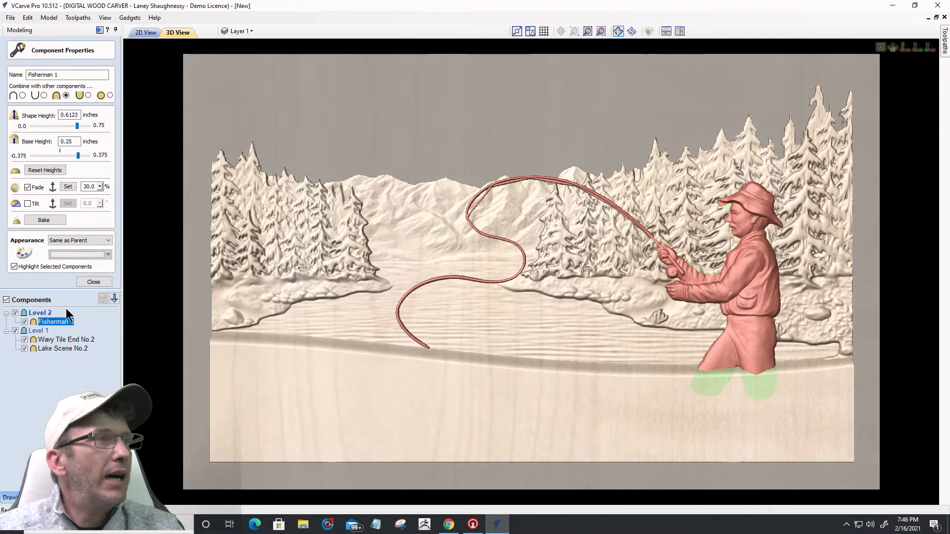
click(89, 282)
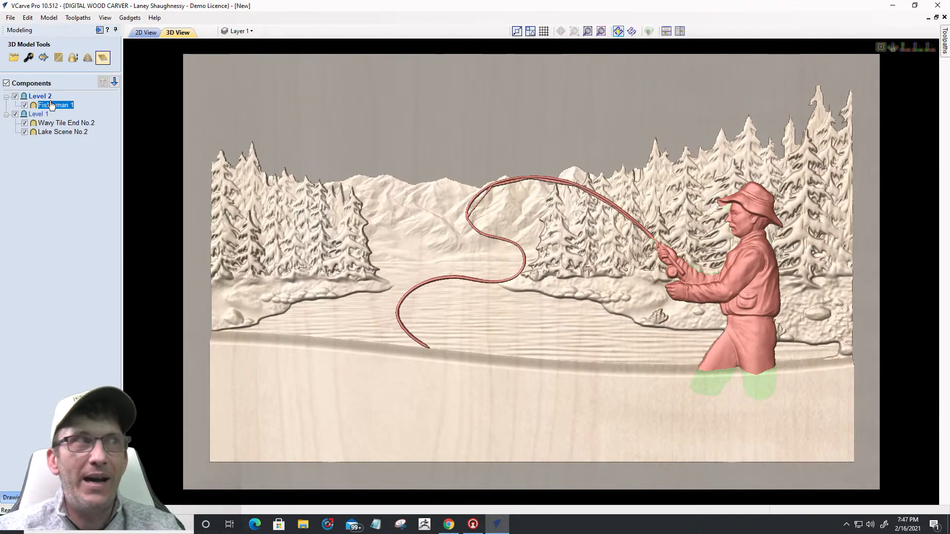
Step: Add a Zero Plane component to Level 2 and orbit the carving to an isometric angle
click(102, 58)
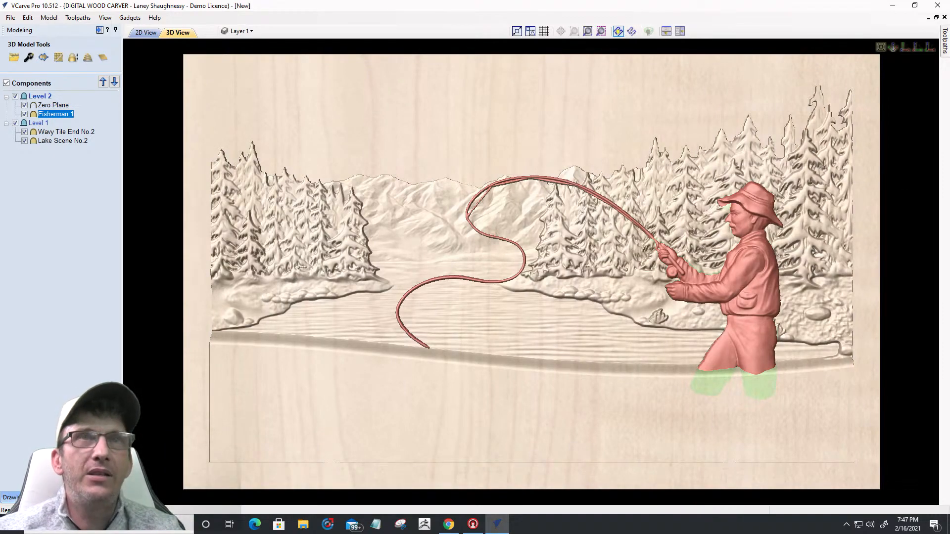
click(929, 48)
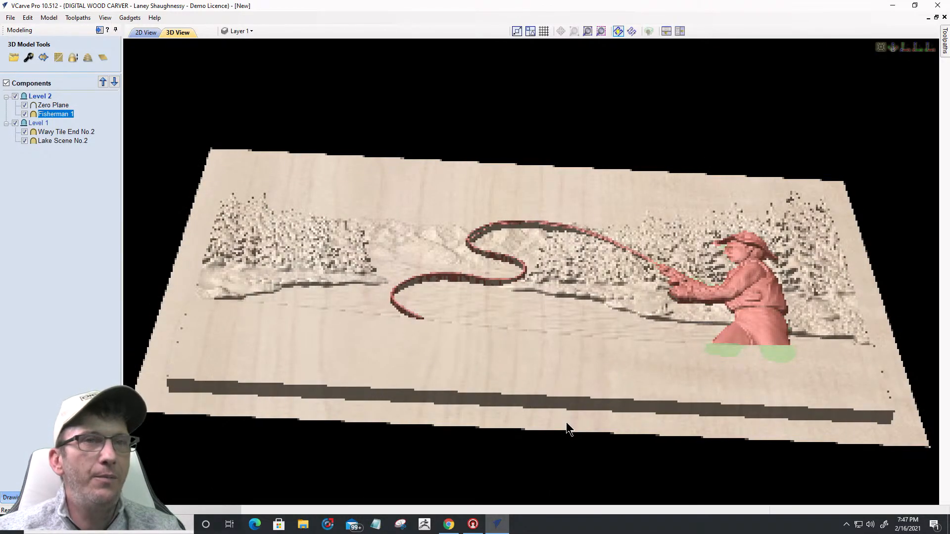
drag(564, 407, 218, 435)
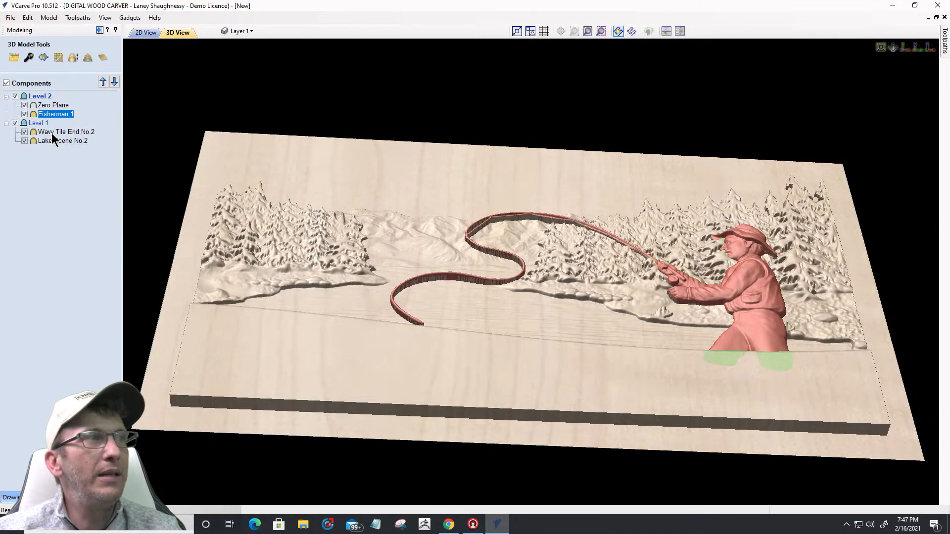
Step: Move Zero Plane into Level 1 above Wavy Tile End No.2 and open its properties
drag(51, 133, 52, 133)
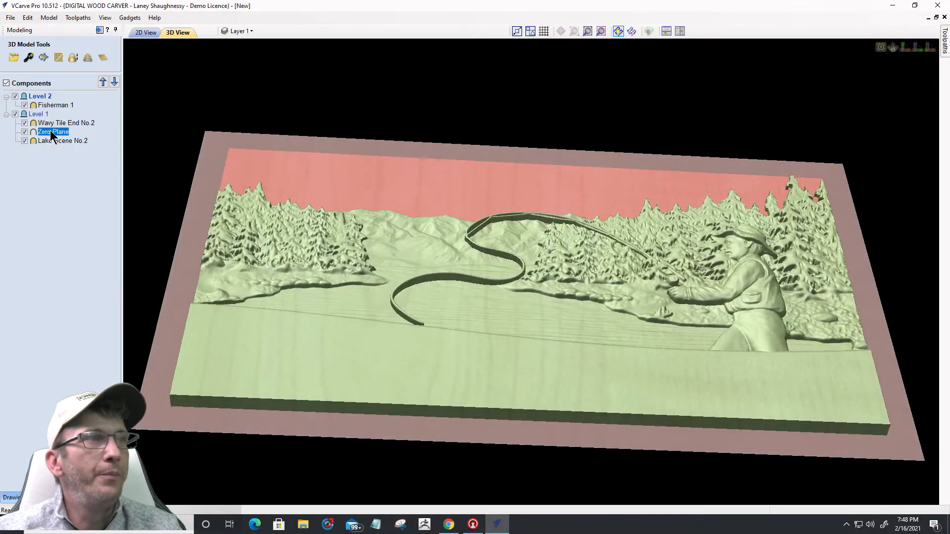
drag(50, 132, 50, 122)
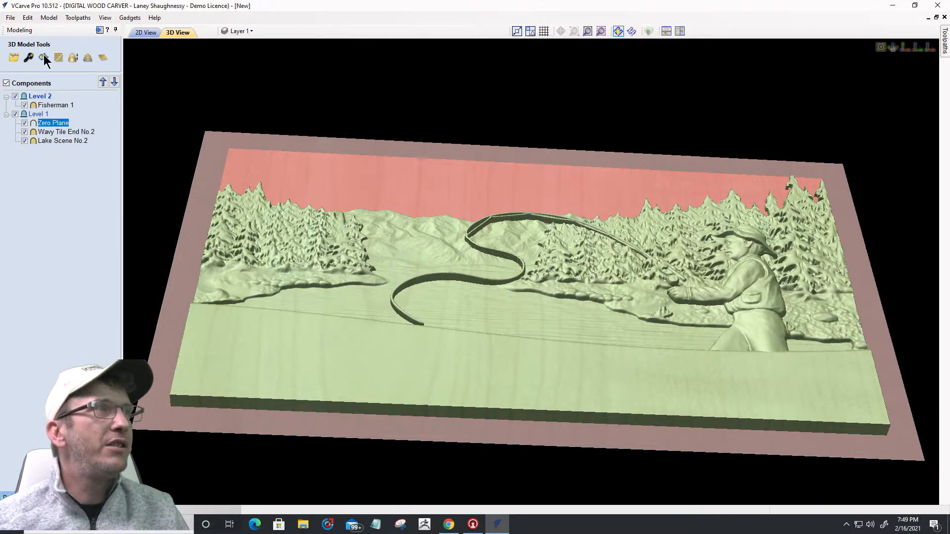
click(28, 57)
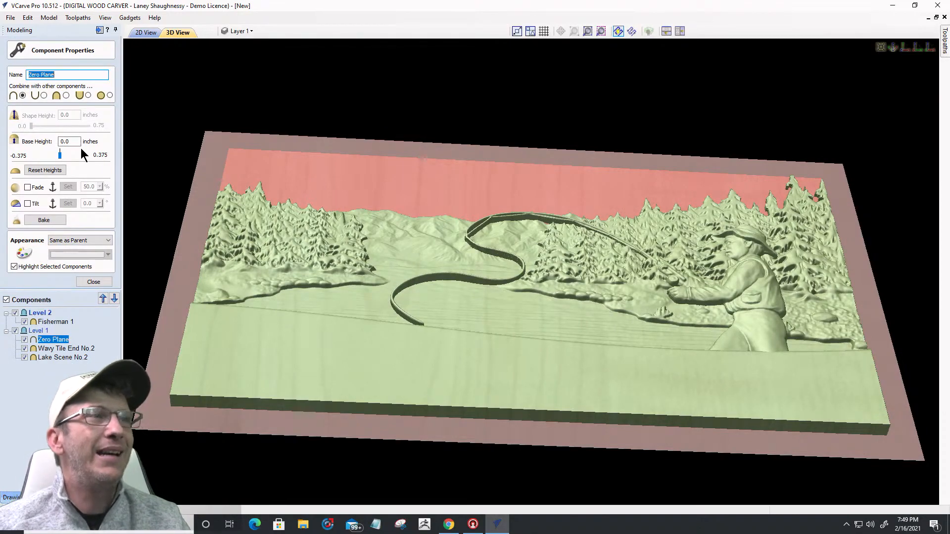
Step: Inspect the relief edge-on and obliquely, then select Zero Plane's 0.0 base height value
drag(149, 431, 712, 287)
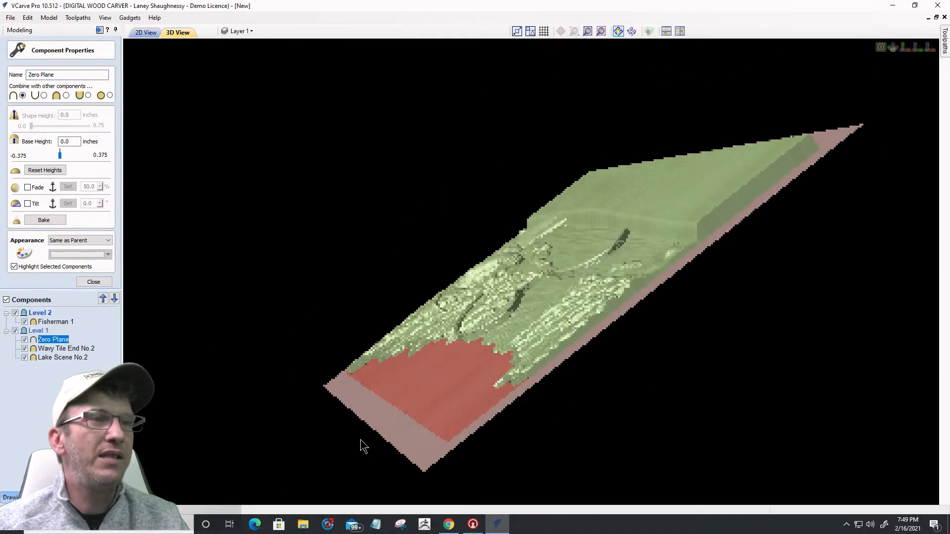
drag(417, 430, 551, 399)
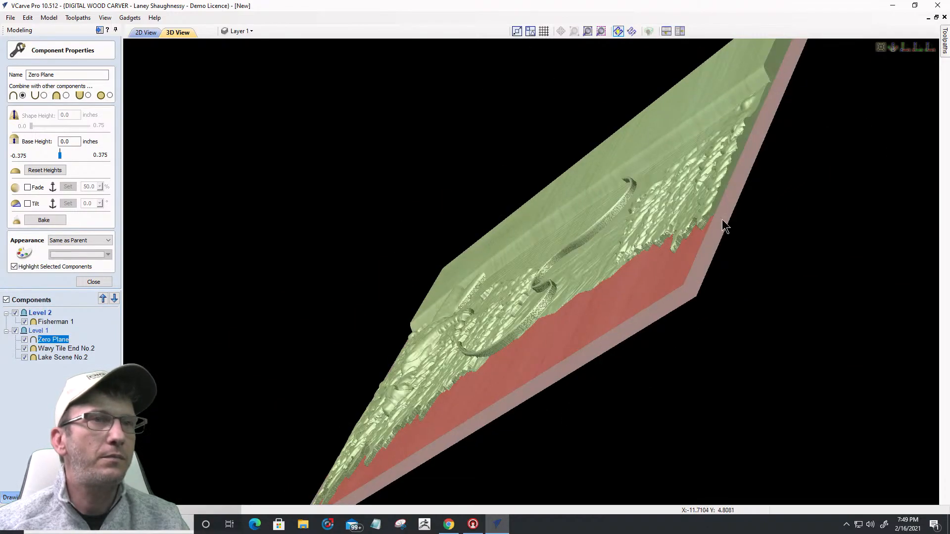
drag(738, 153, 513, 477)
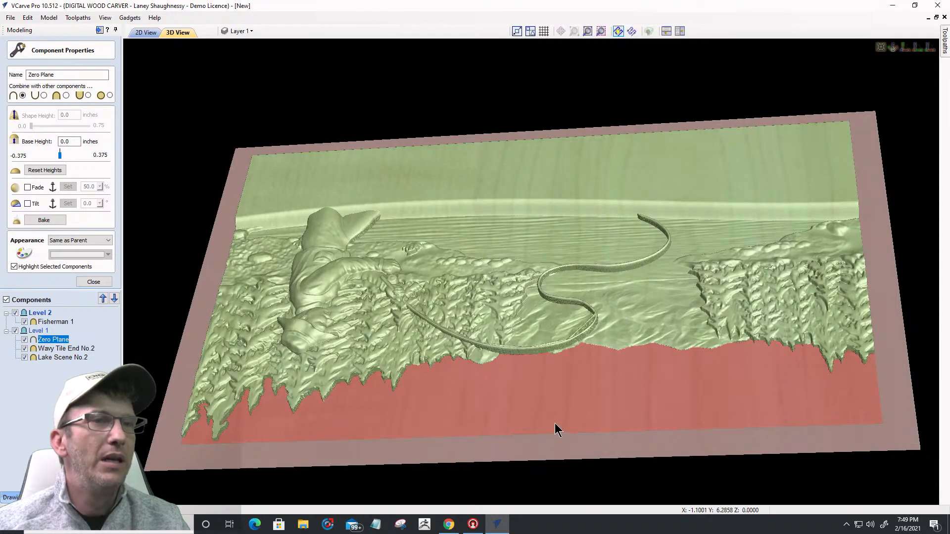
scroll(536, 333, up, 3)
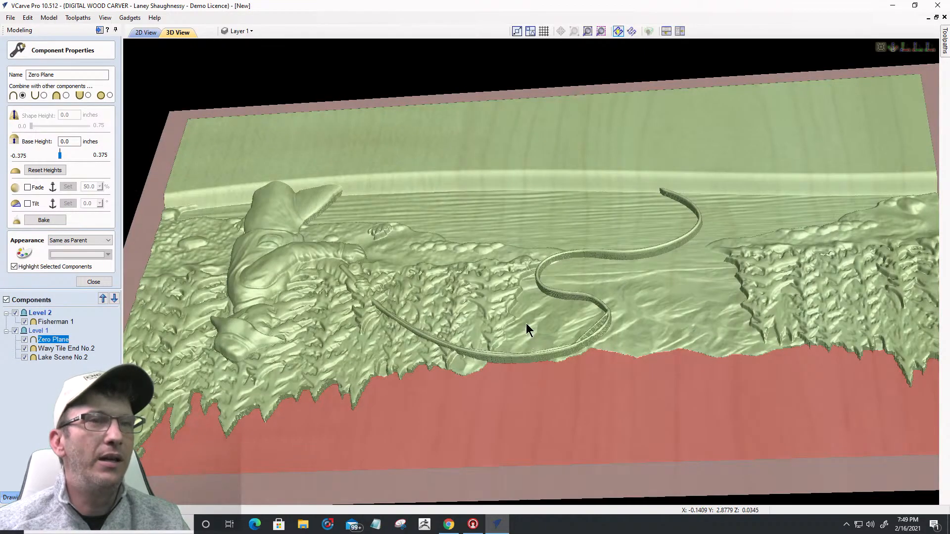
scroll(525, 279, down, 2)
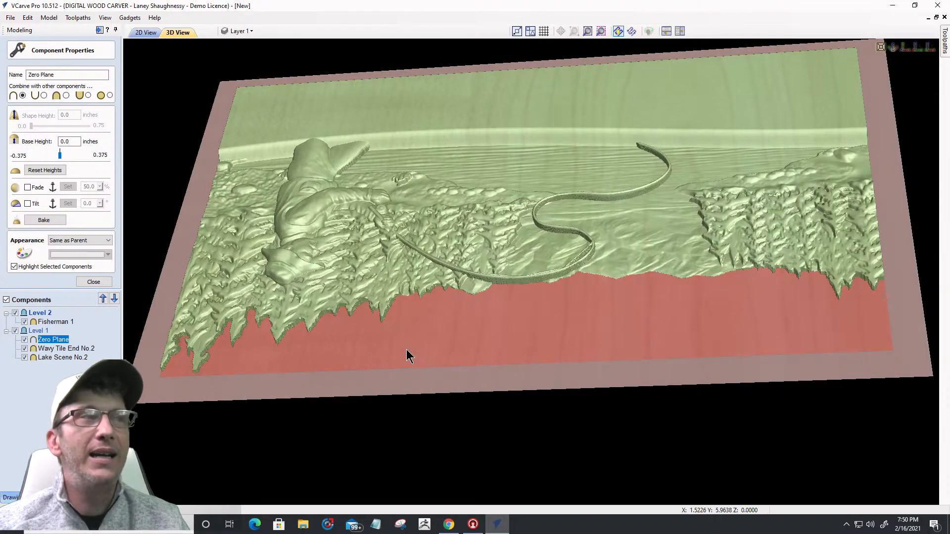
drag(65, 140, 68, 143)
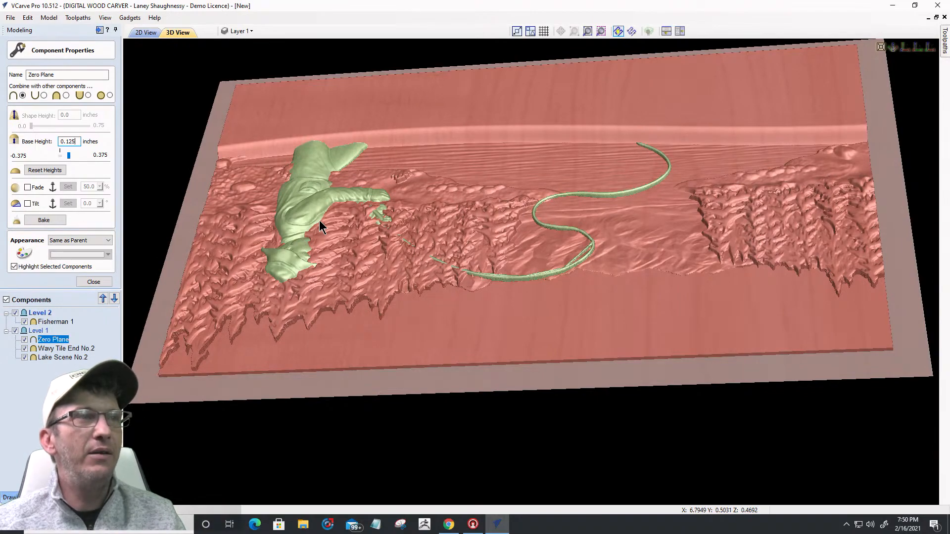
Step: Orbit the carving to check the 0.125-inch Zero Plane covering the lake area
drag(462, 336, 482, 391)
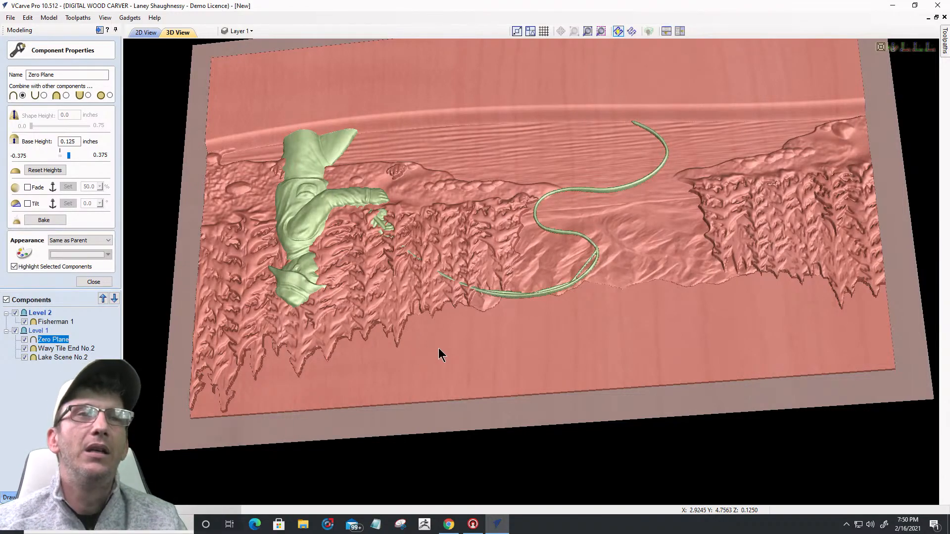
drag(434, 366, 556, 341)
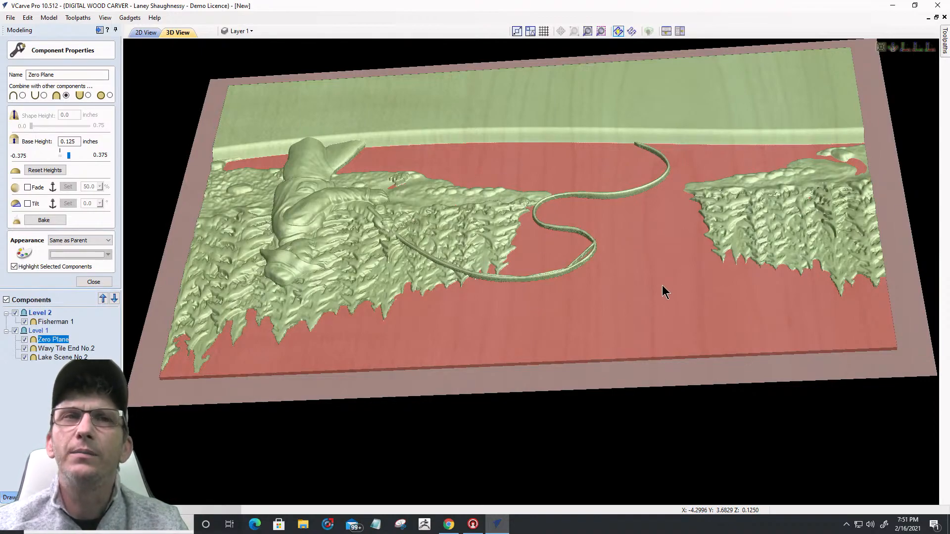
Step: Try Zero Plane base heights of 0.0625 and 0.003, then enter 0.03125
drag(65, 142, 89, 143)
text(1)
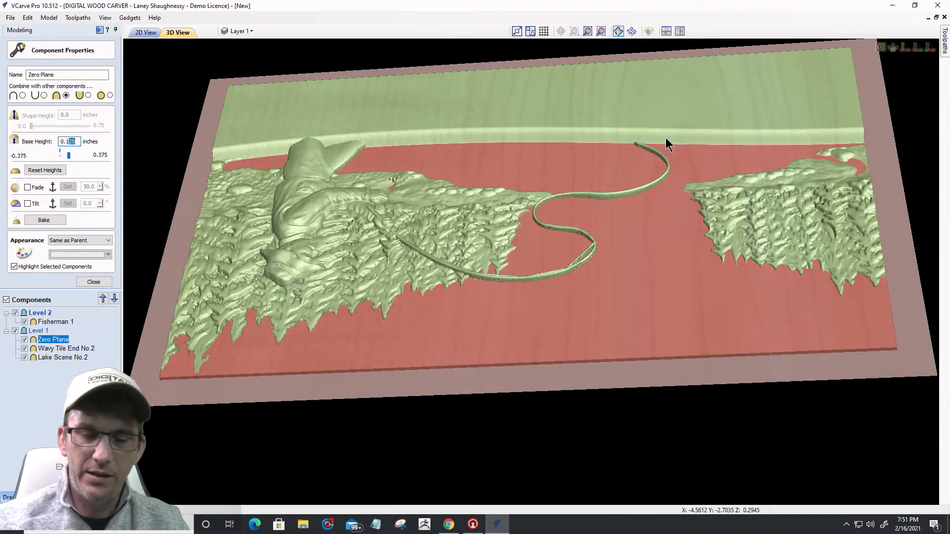
key(BackSpace)
text(0625)
key(Return)
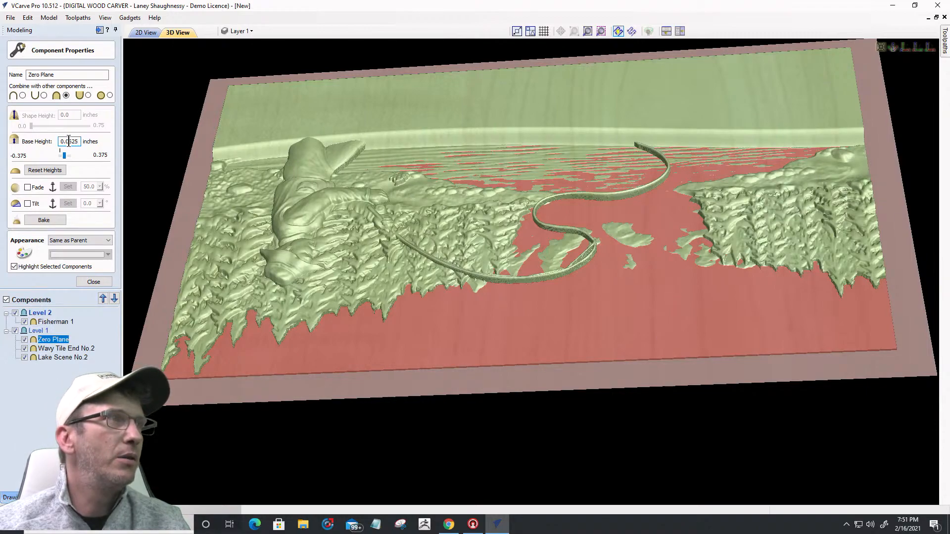
text(03)
key(Return)
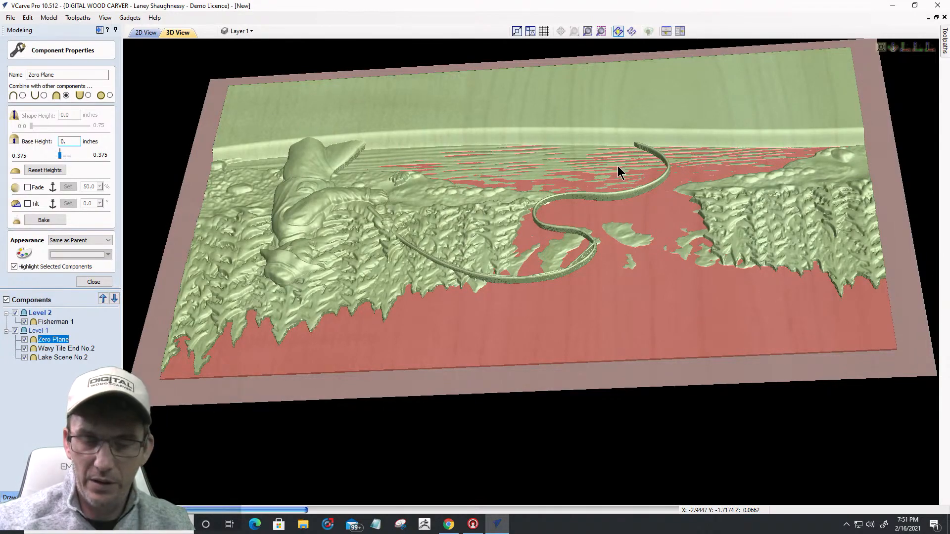
text(03125)
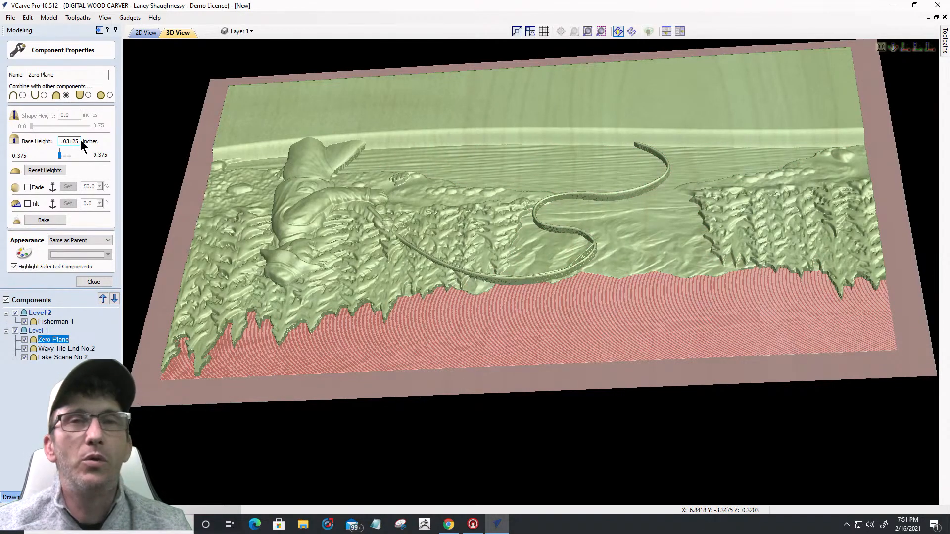
drag(80, 140, 23, 146)
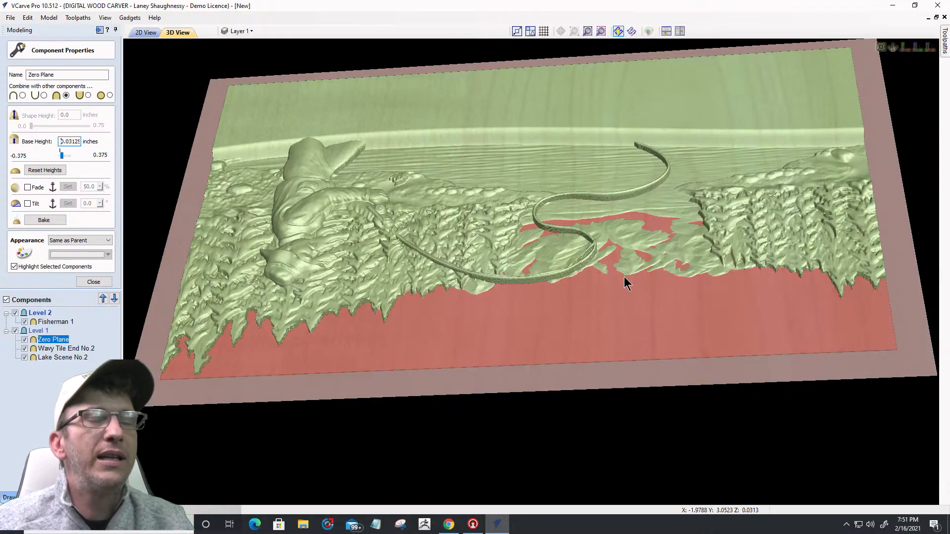
Step: Orbit and zoom the carving to inspect the 0.03125-inch Zero Plane from the front
scroll(695, 285, down, 2)
drag(509, 349, 599, 219)
drag(641, 197, 470, 196)
scroll(470, 197, up, 2)
scroll(502, 312, up, 2)
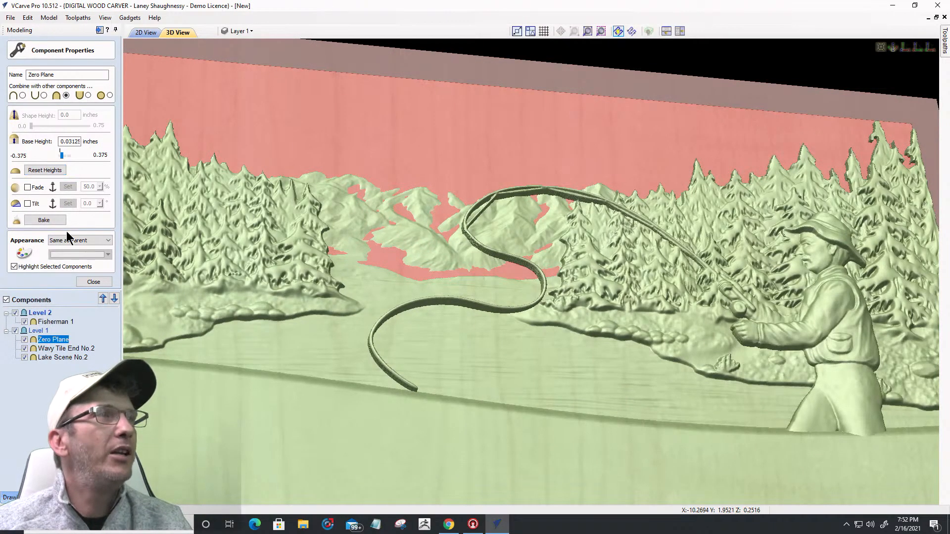
Step: Enter 0.03125 as the base height for Lake Scene No.2, then for Wavy Tile End No.2
click(60, 357)
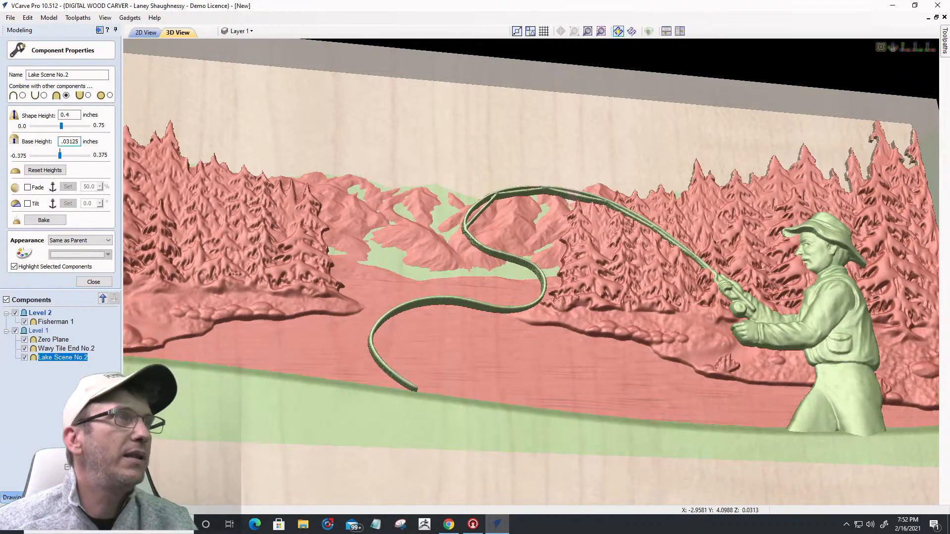
key(Return)
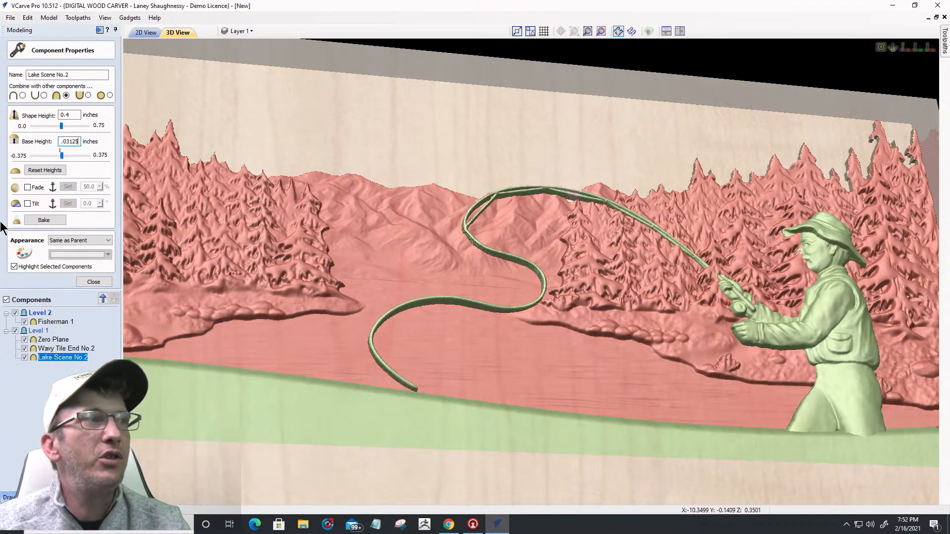
click(61, 349)
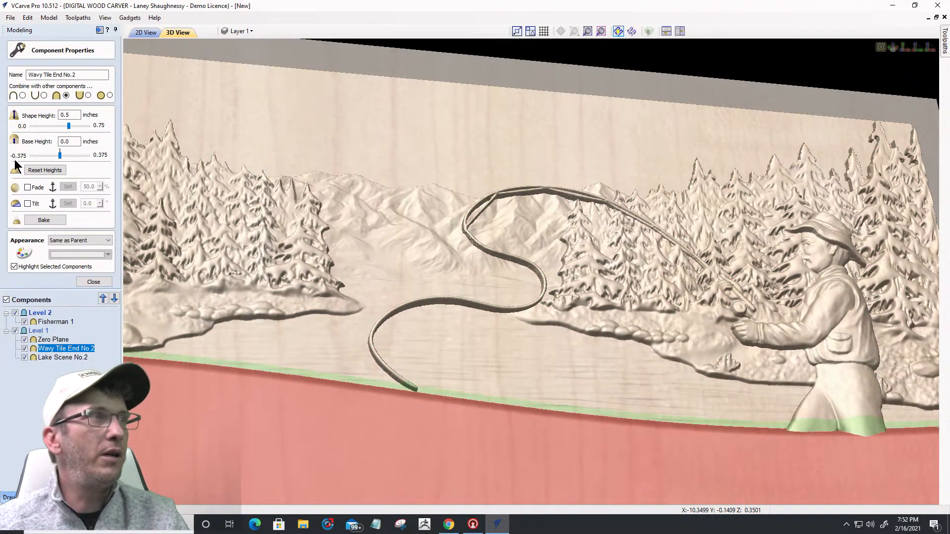
key(BackSpace)
key(BackSpace)
key(BackSpace)
text(.03125)
key(Return)
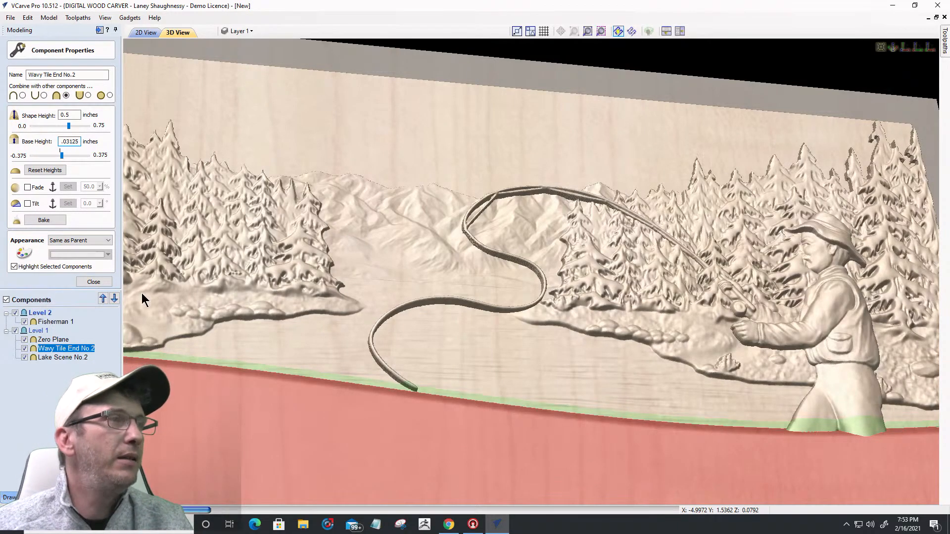
Step: Raise Fisherman 1's base height by +0.03125 to 0.28125 inches
click(46, 321)
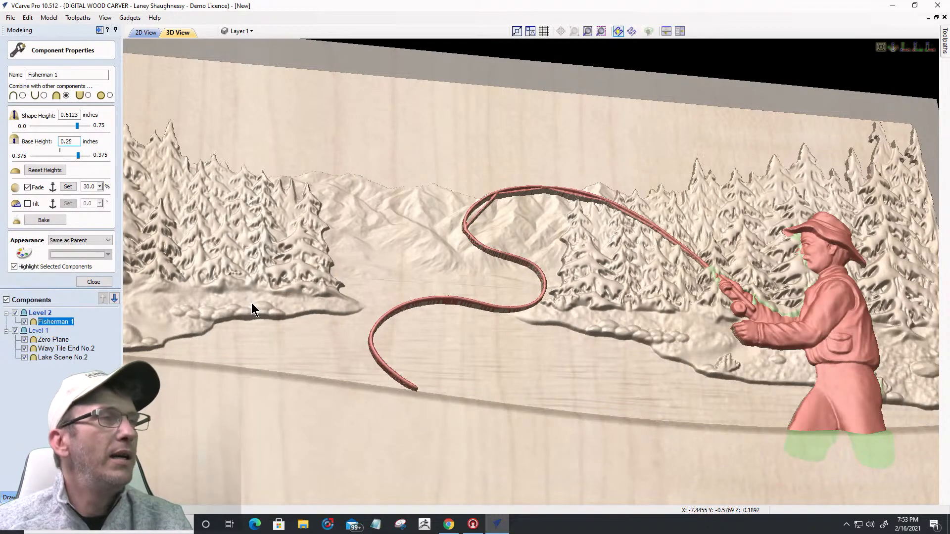
text(+.0)
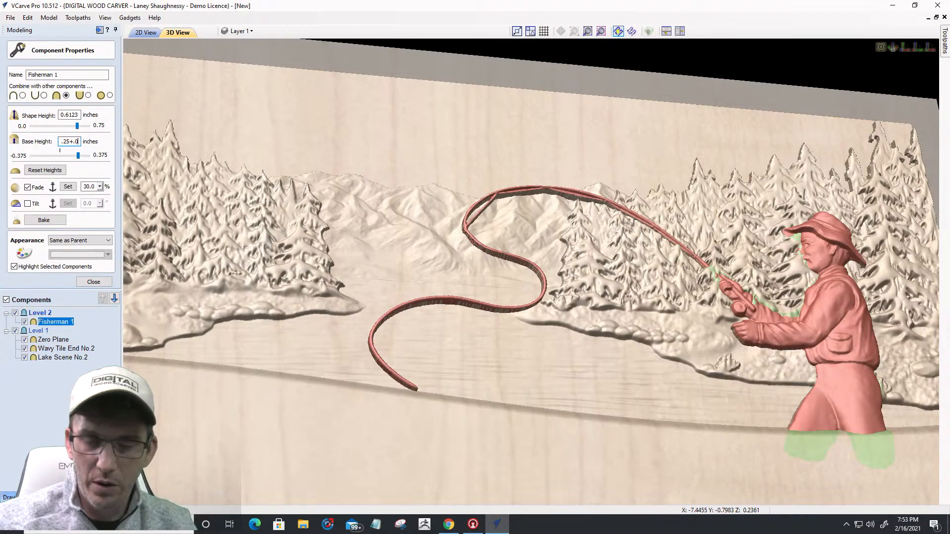
text(3125)
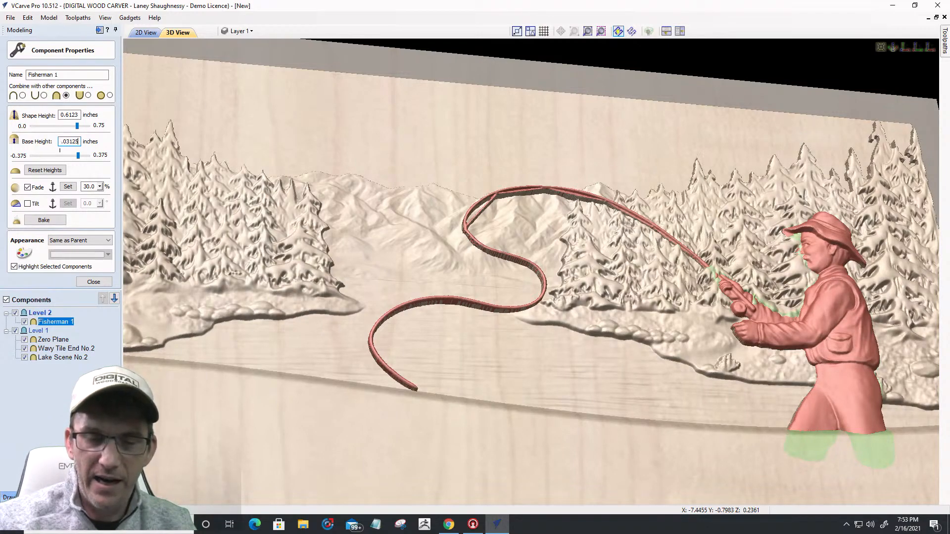
key(Return)
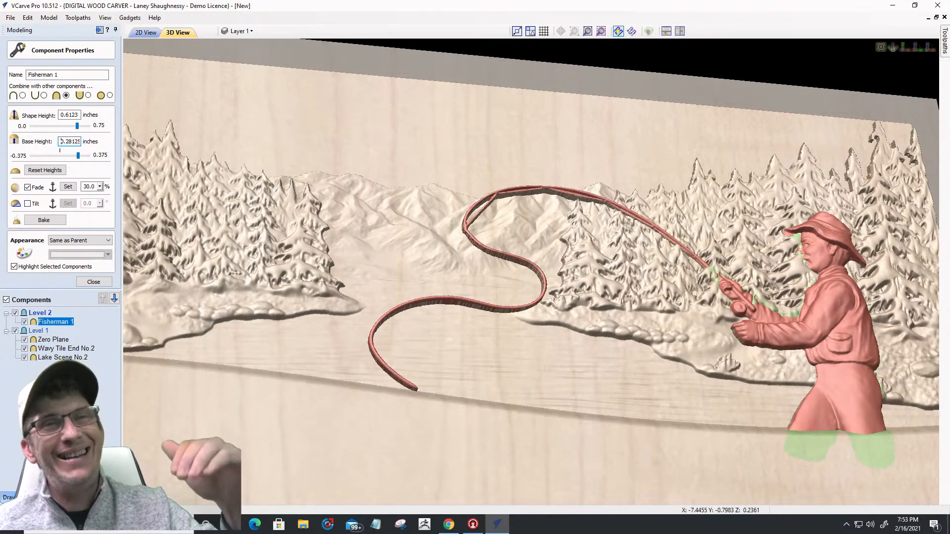
key(Return)
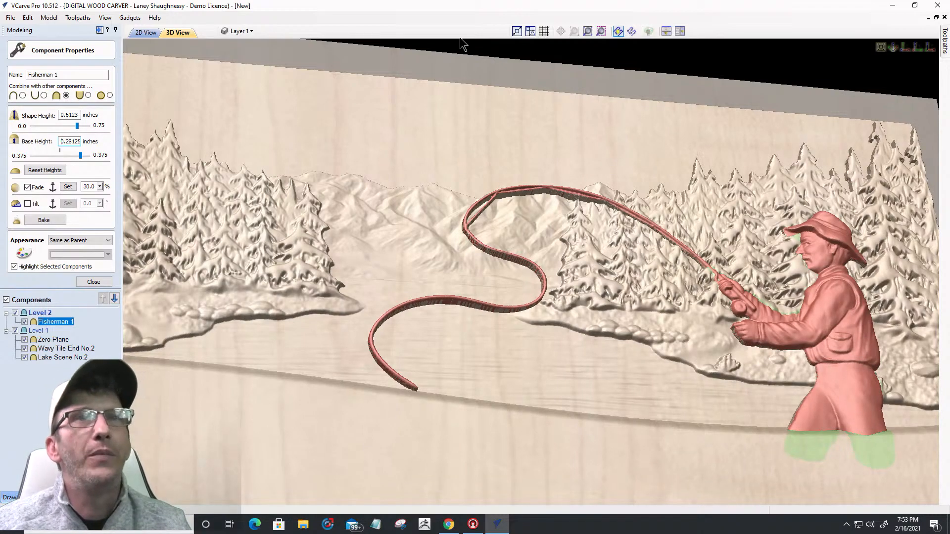
click(906, 48)
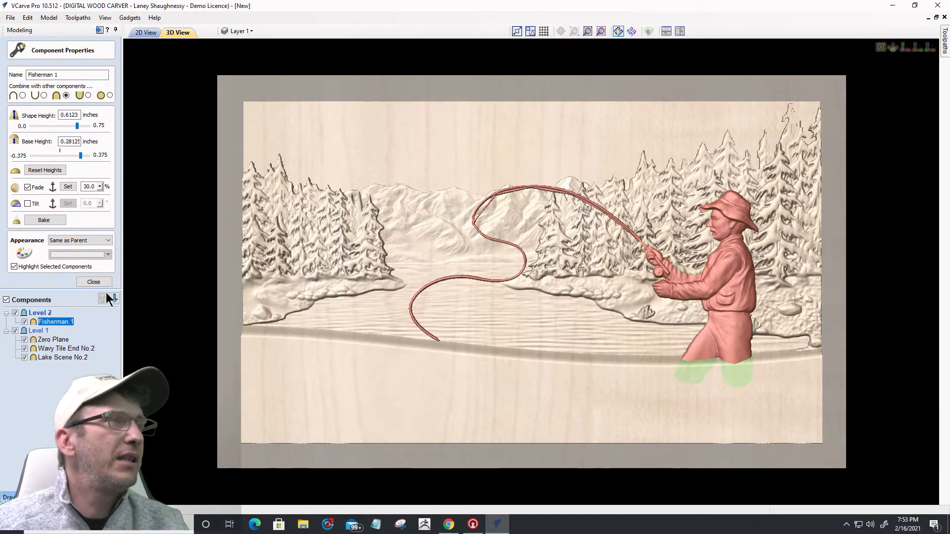
Step: Hide the fisherman and lake scene levels, then drag the Bright_Idea lightbulb clipart onto the board's centre
click(15, 312)
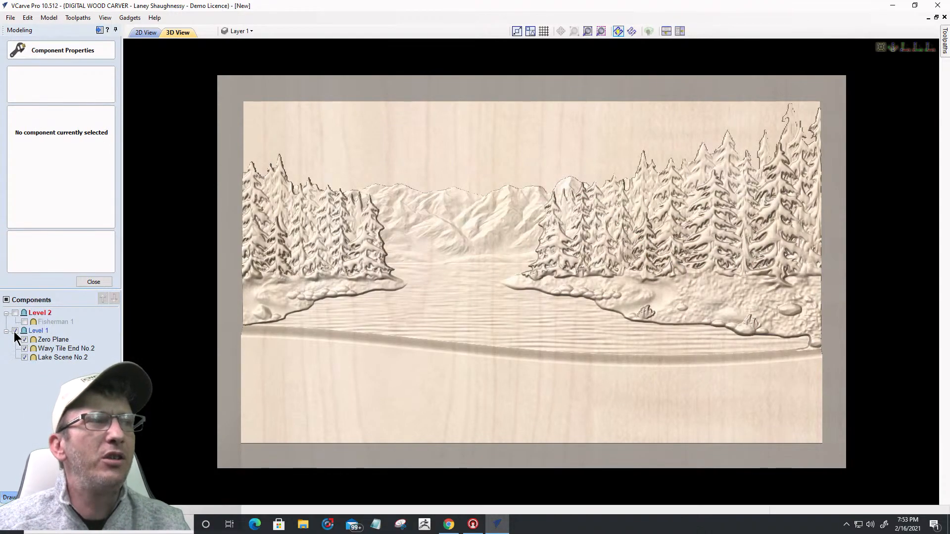
click(15, 330)
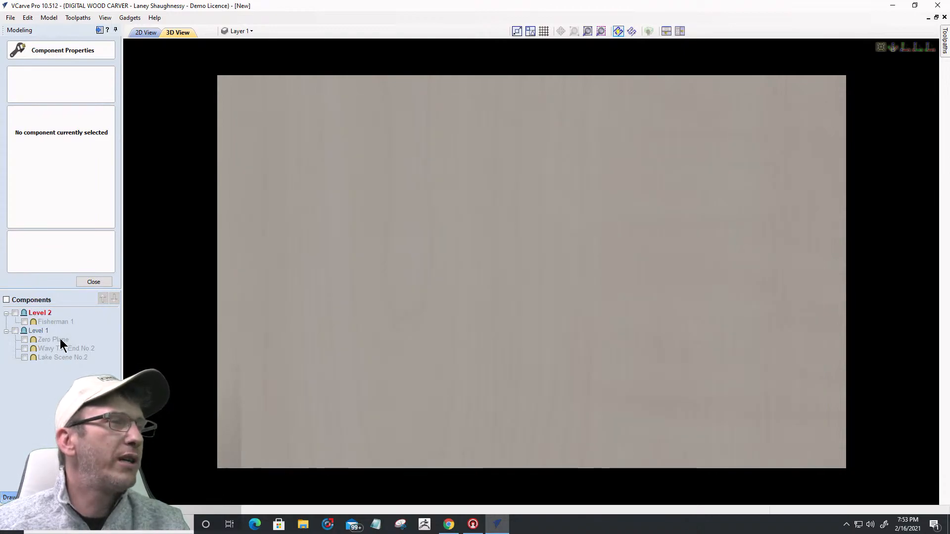
click(59, 497)
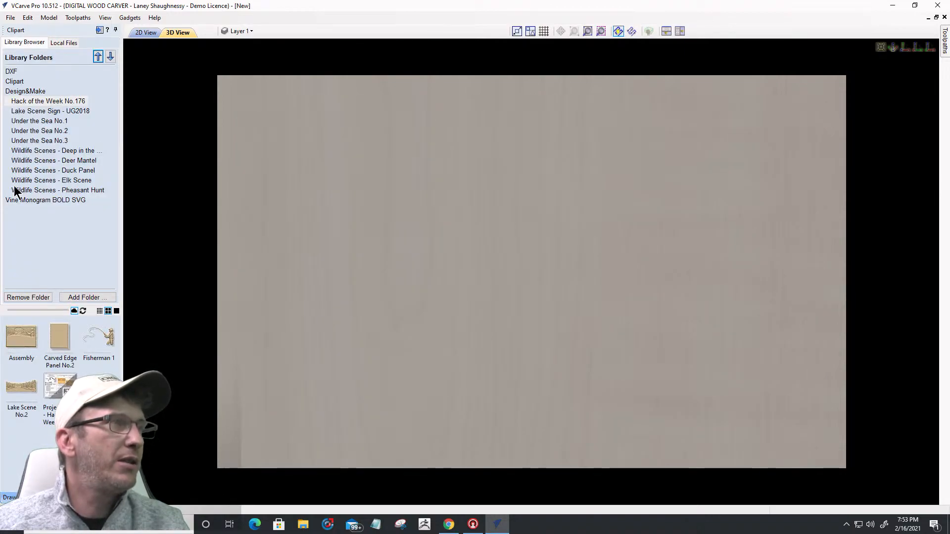
click(14, 82)
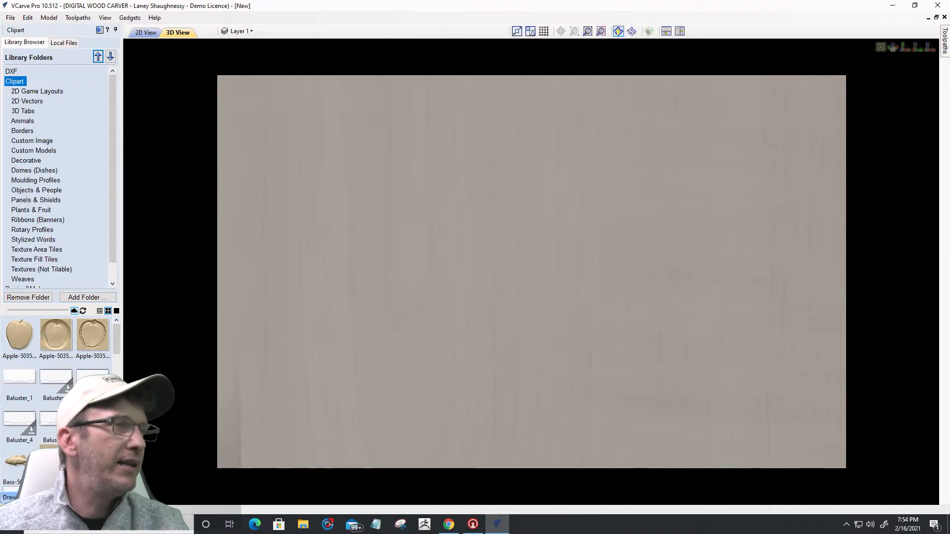
scroll(57, 395, down, 5)
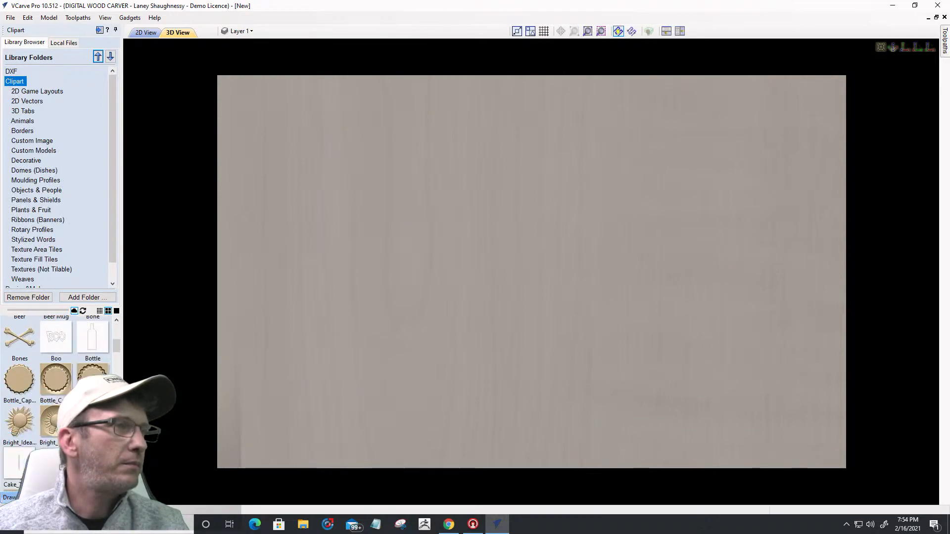
scroll(57, 396, down, 1)
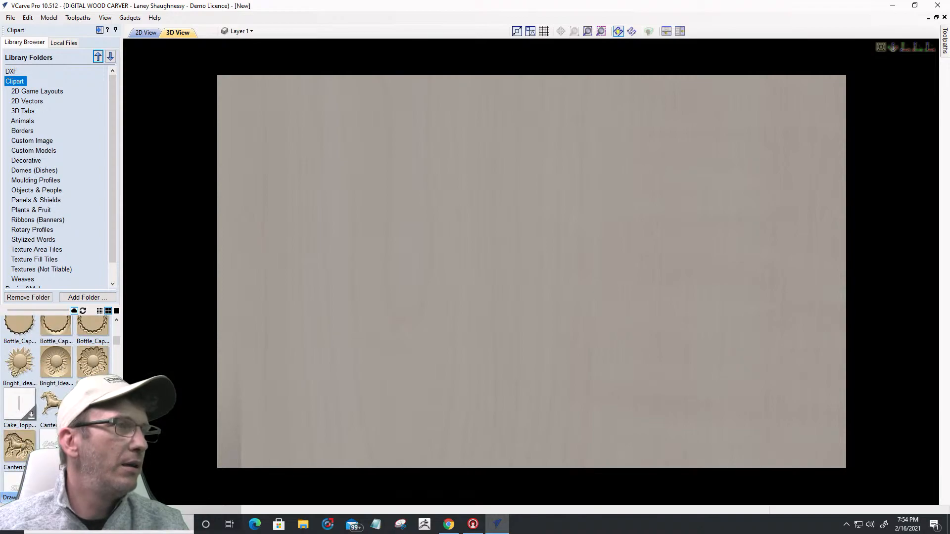
drag(50, 372, 526, 272)
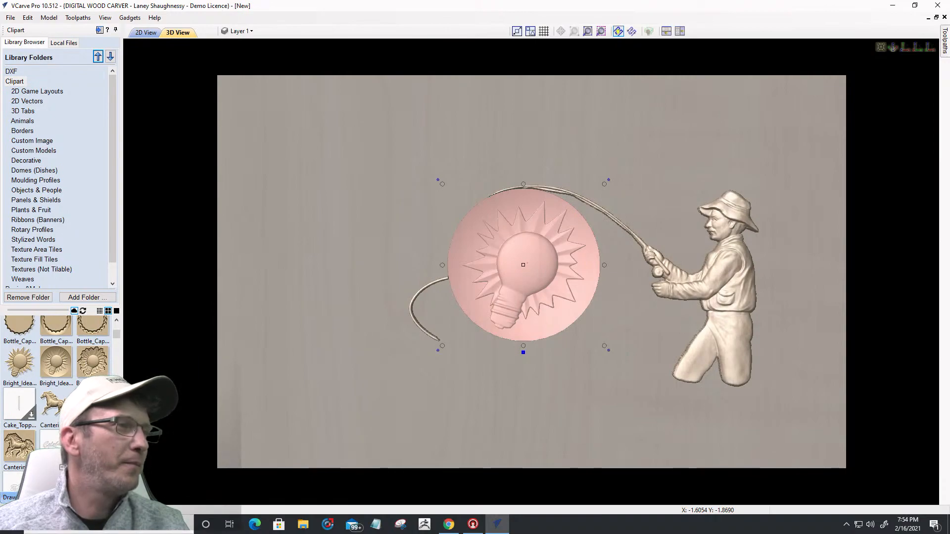
Step: Insert a new Level 3, move the Bright_Idea component into it, and hide Fisherman 1
click(32, 497)
right_click(41, 313)
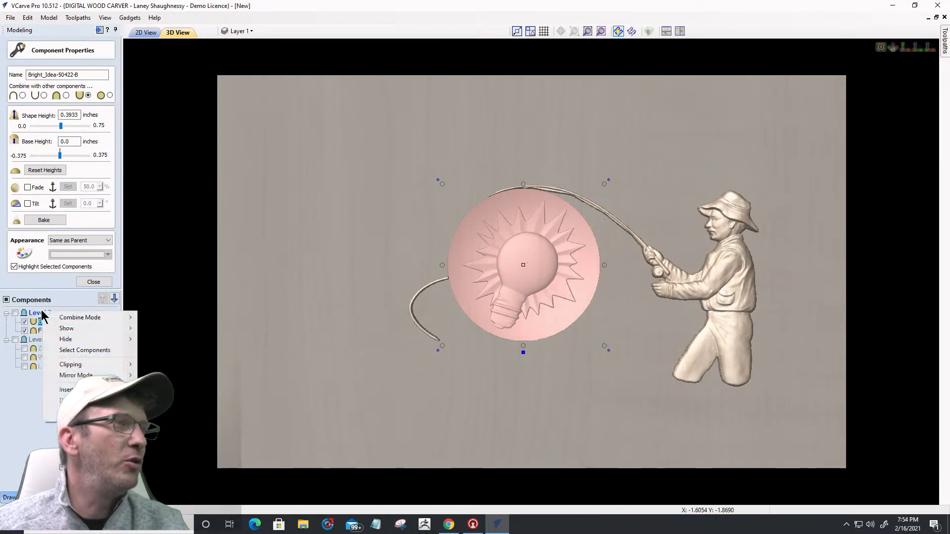
click(59, 391)
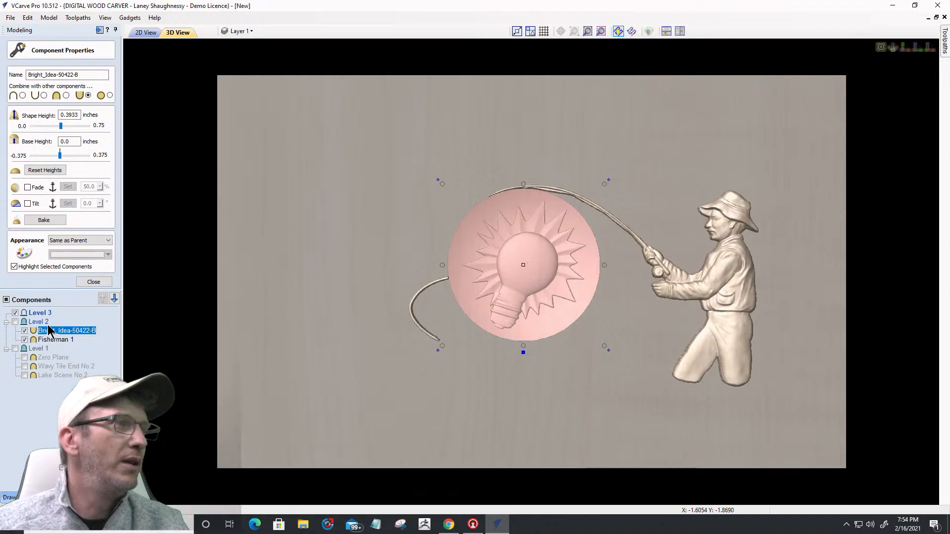
drag(50, 331, 40, 313)
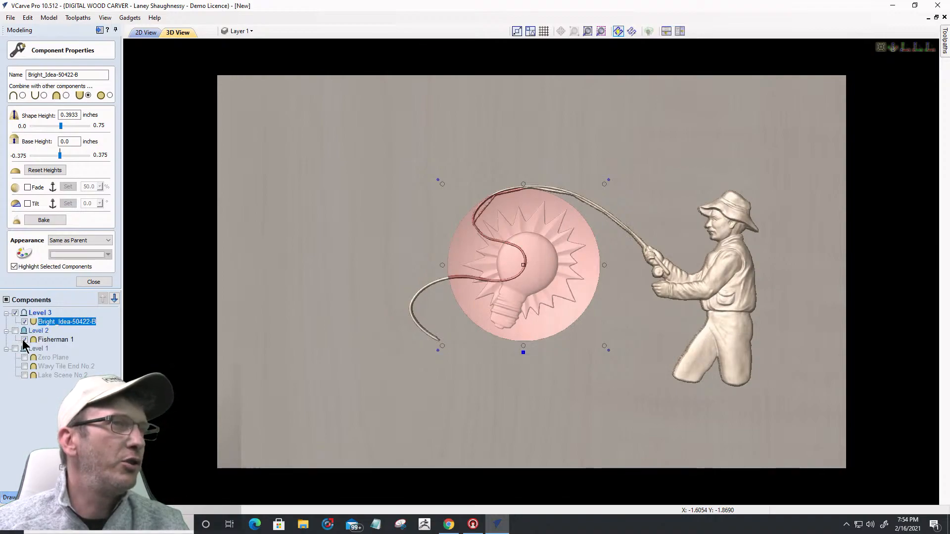
click(24, 340)
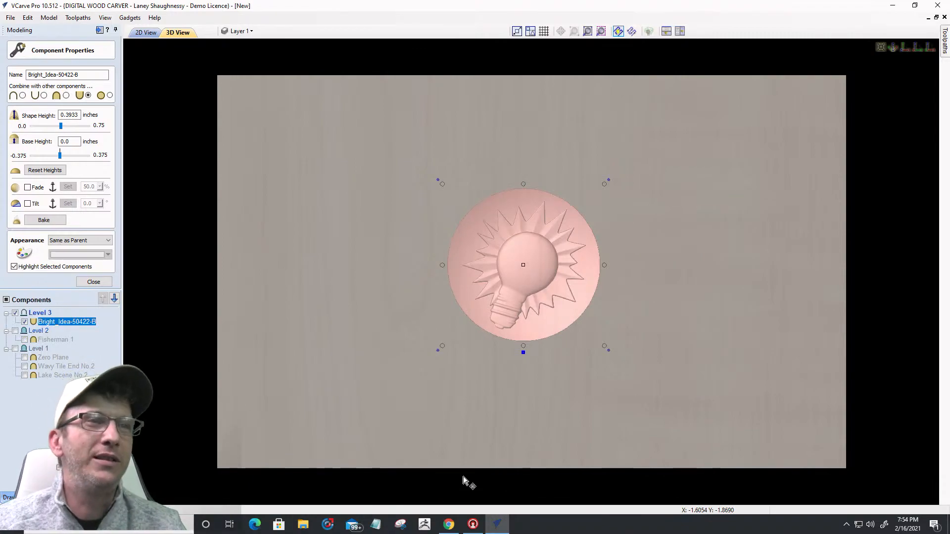
Step: Orbit and zoom the 3D view to inspect the lightbulb relief on its own
drag(483, 272, 500, 296)
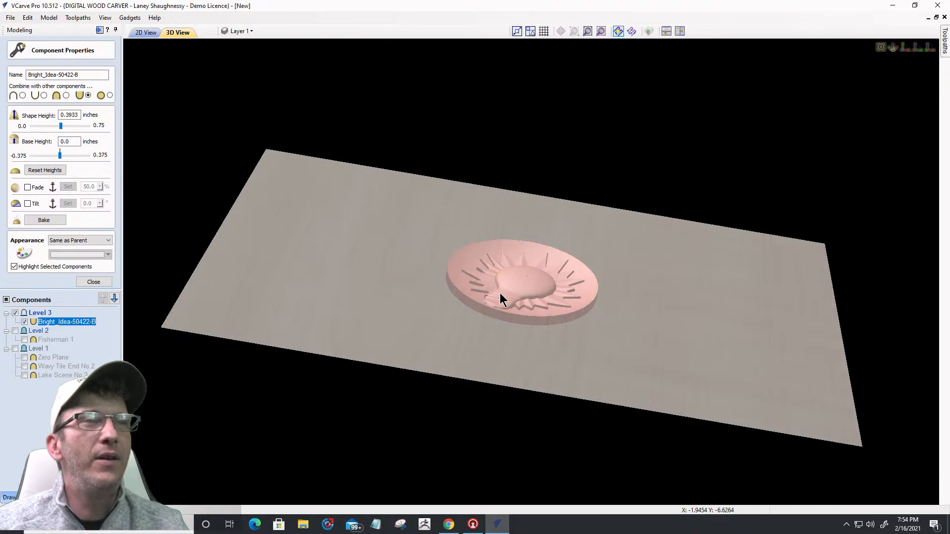
drag(496, 329, 608, 322)
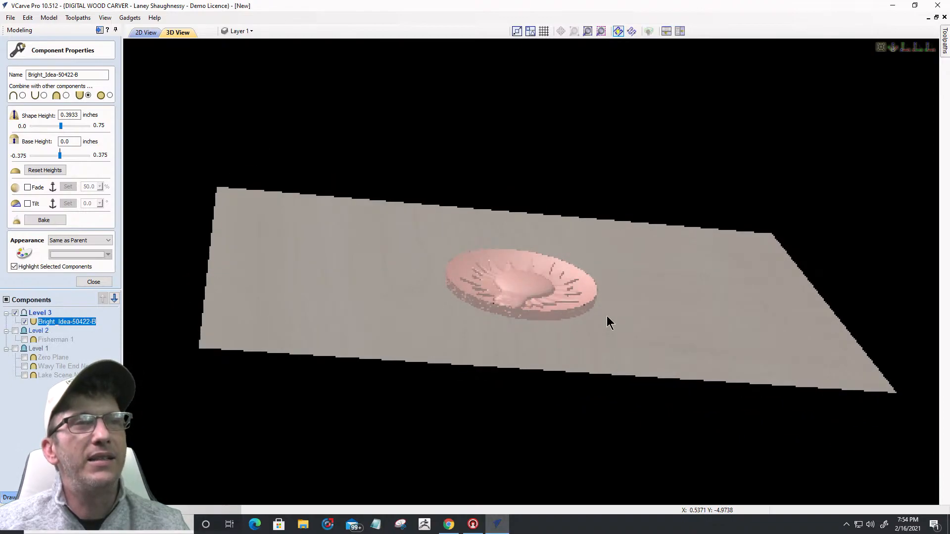
drag(450, 278, 339, 352)
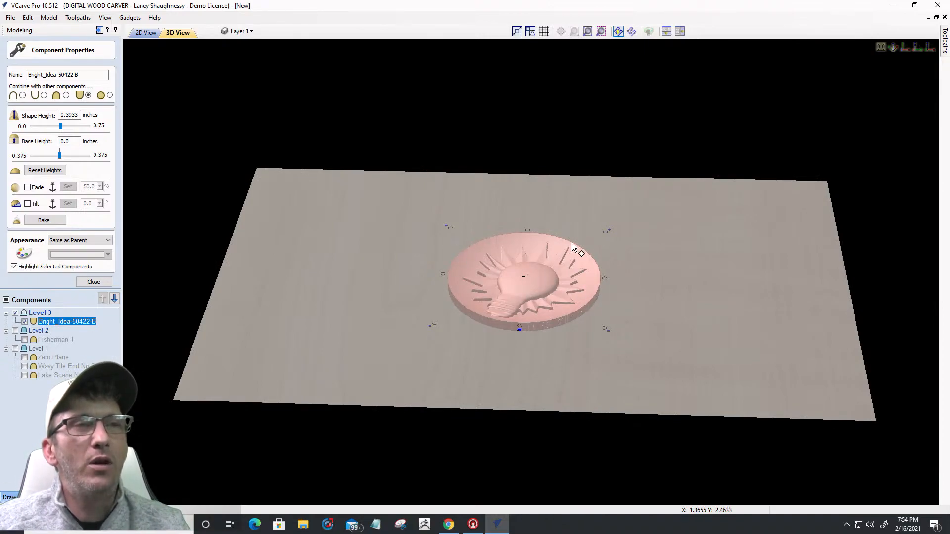
scroll(589, 302, up, 1)
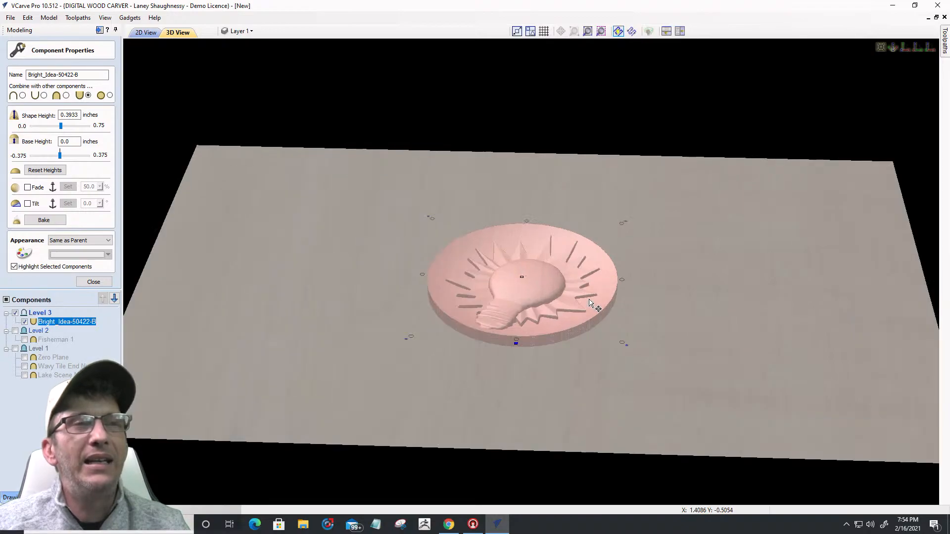
scroll(590, 303, up, 1)
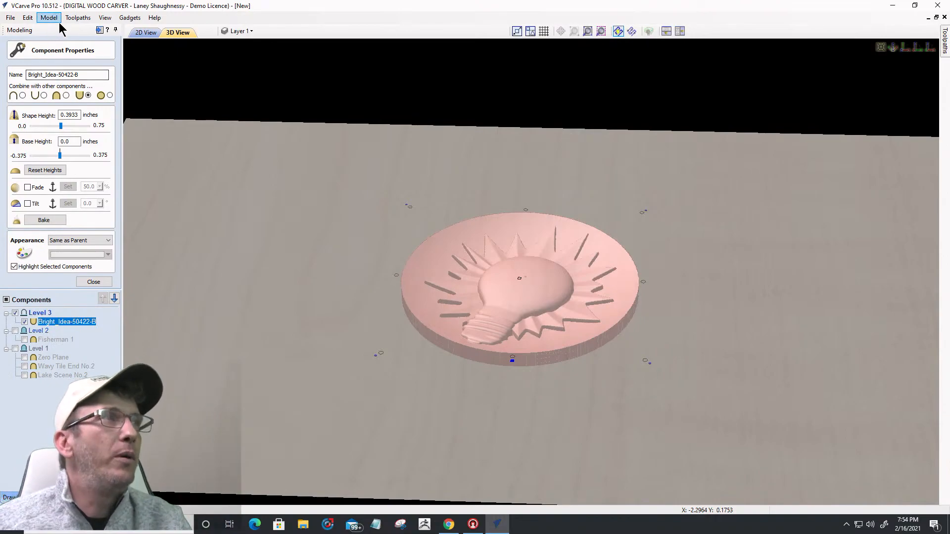
click(99, 30)
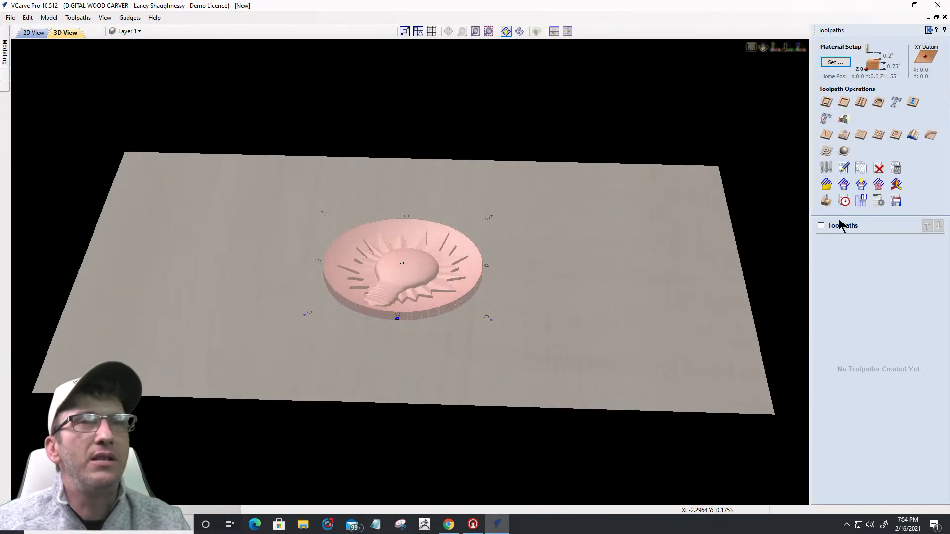
Step: Set the Material Setup model position to the material top (Gap Above 0)
click(842, 152)
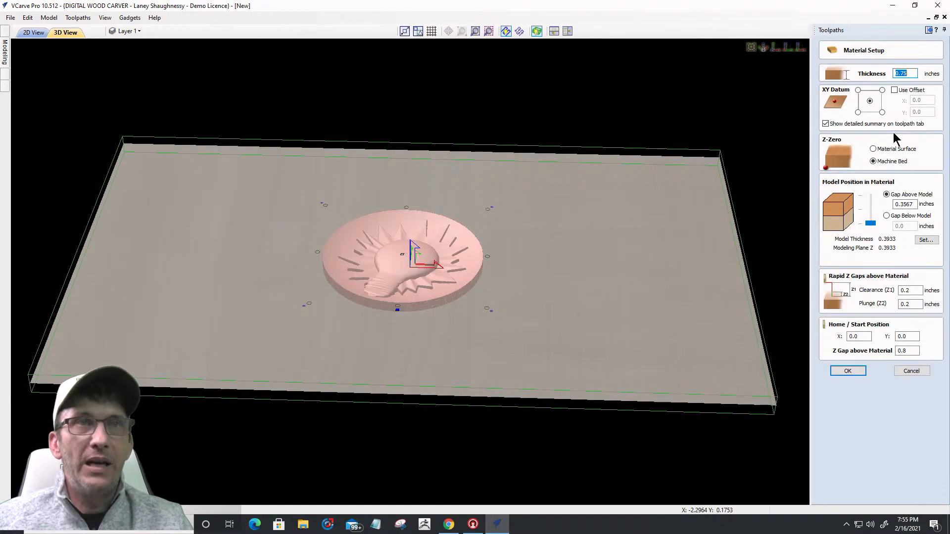
drag(875, 230, 871, 197)
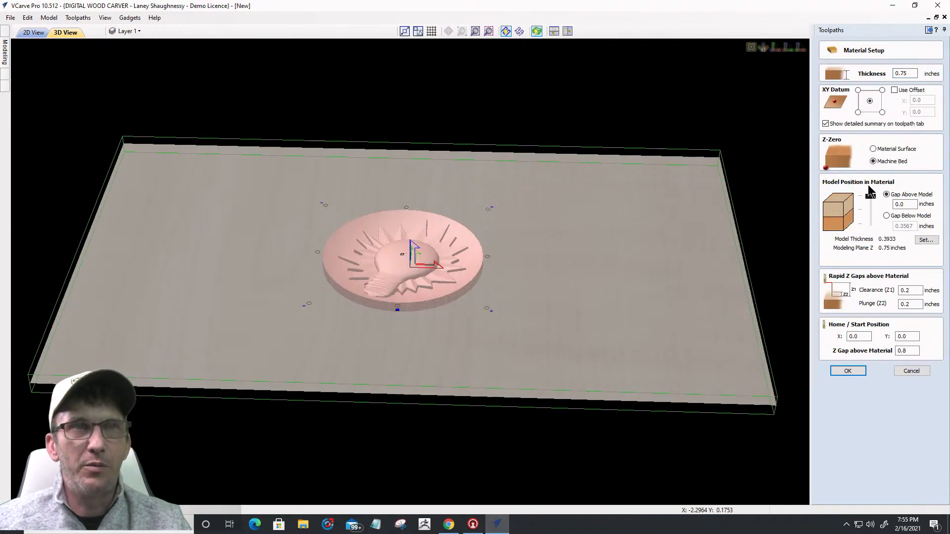
click(845, 372)
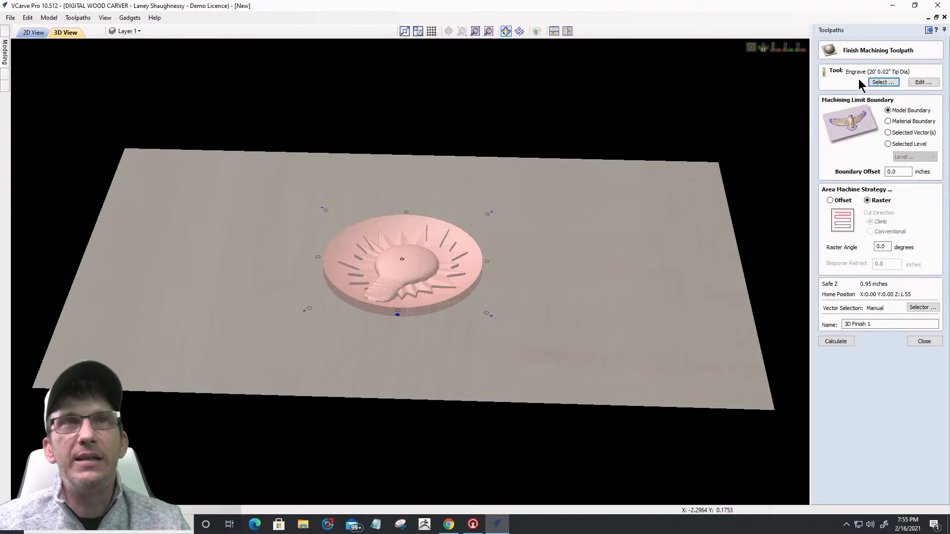
Step: Calculate 3D Finish 1 with the 46286 tapered ball nose and a 0.125 boundary offset
click(875, 81)
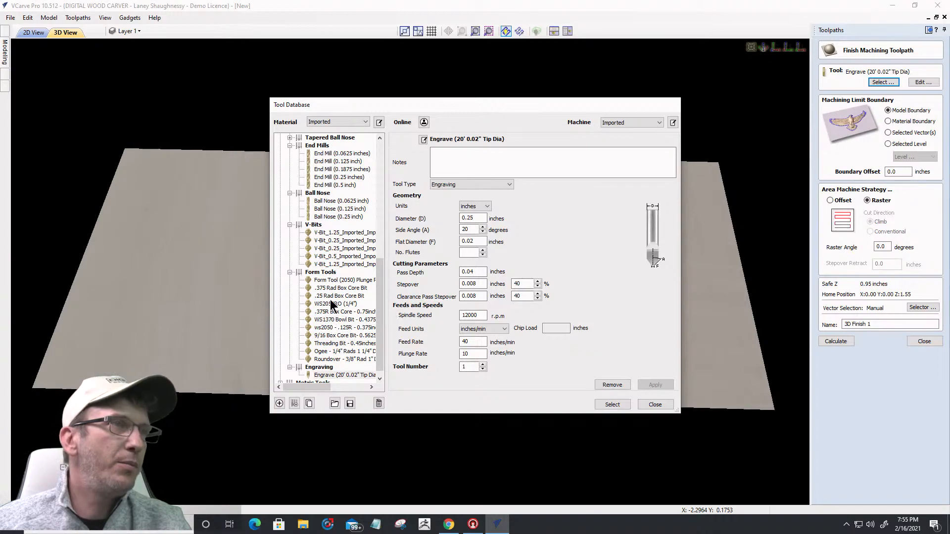
scroll(328, 220, up, 7)
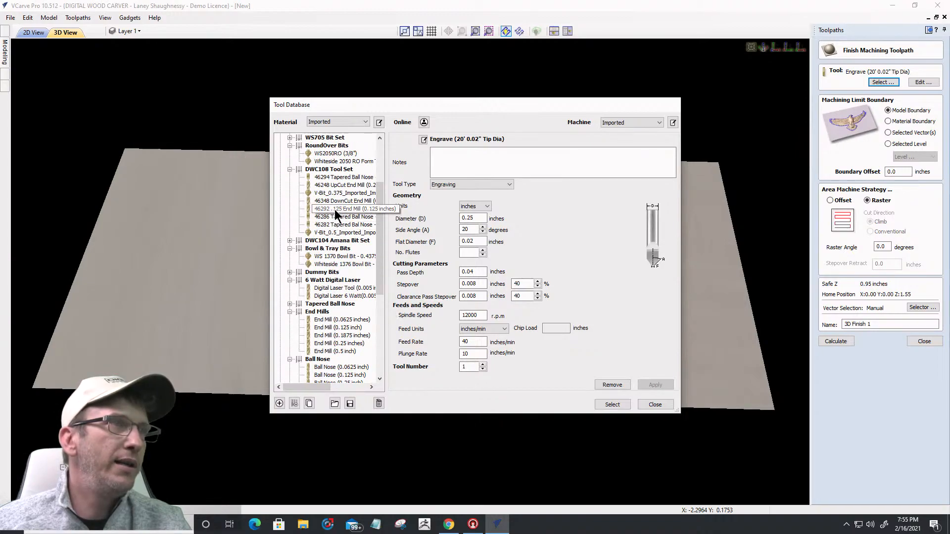
click(335, 209)
click(335, 217)
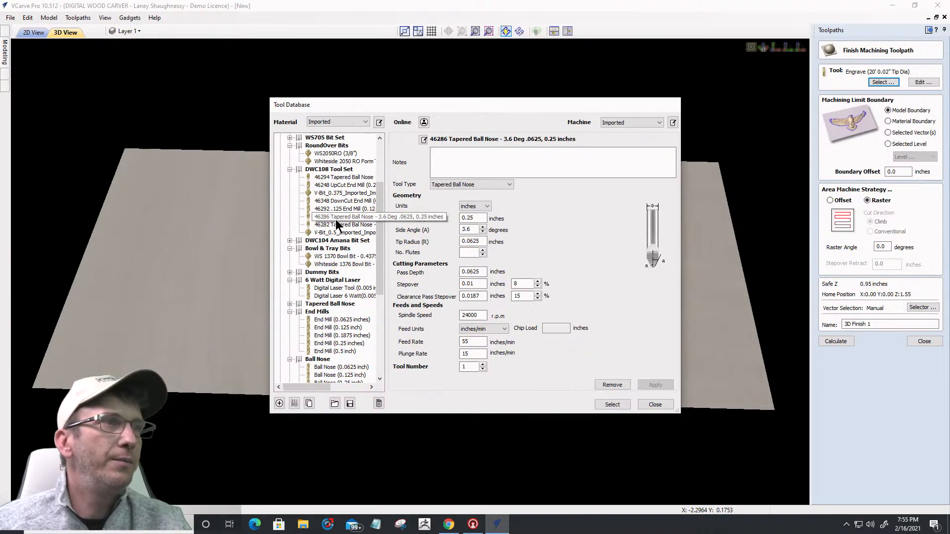
click(611, 405)
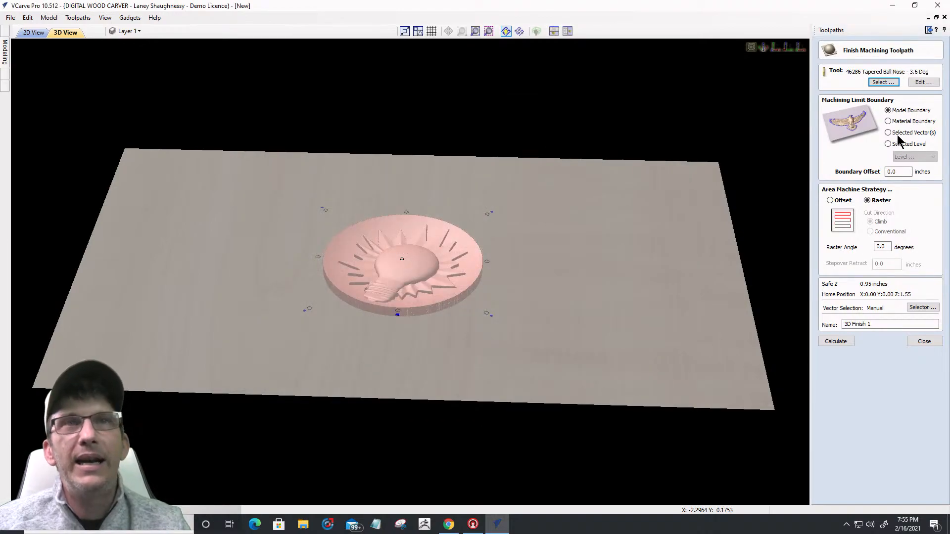
click(893, 172)
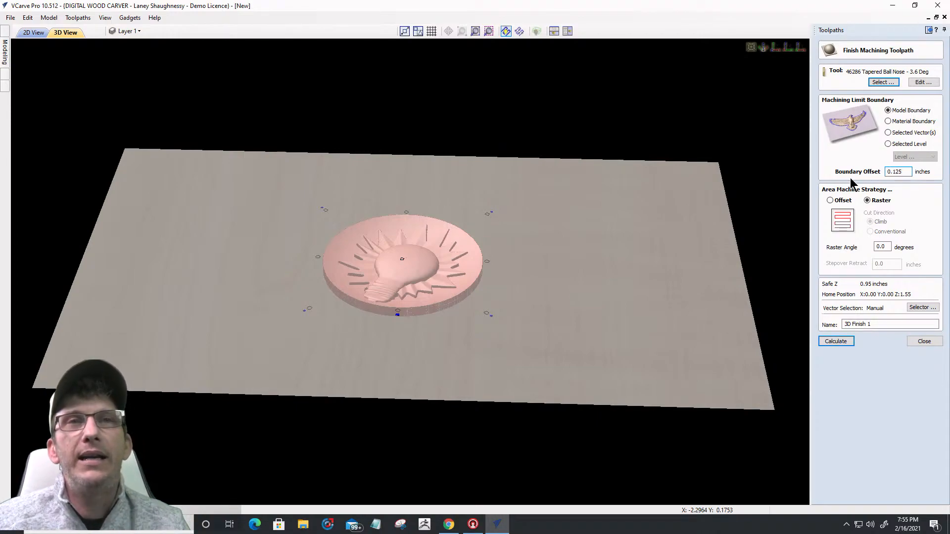
click(835, 342)
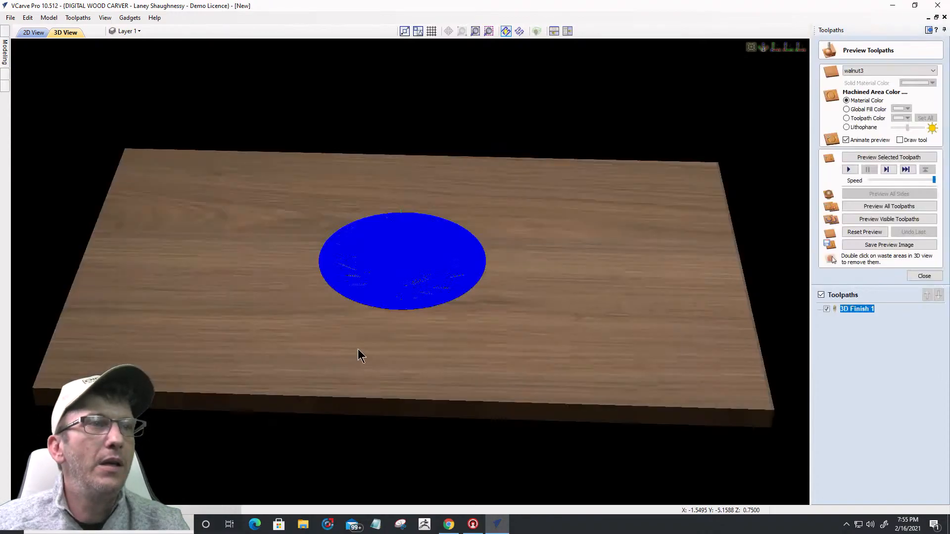
Step: Orbit the board and replay the 3D Finish 1 carving preview on the walnut material
drag(403, 330, 415, 282)
scroll(381, 285, up, 4)
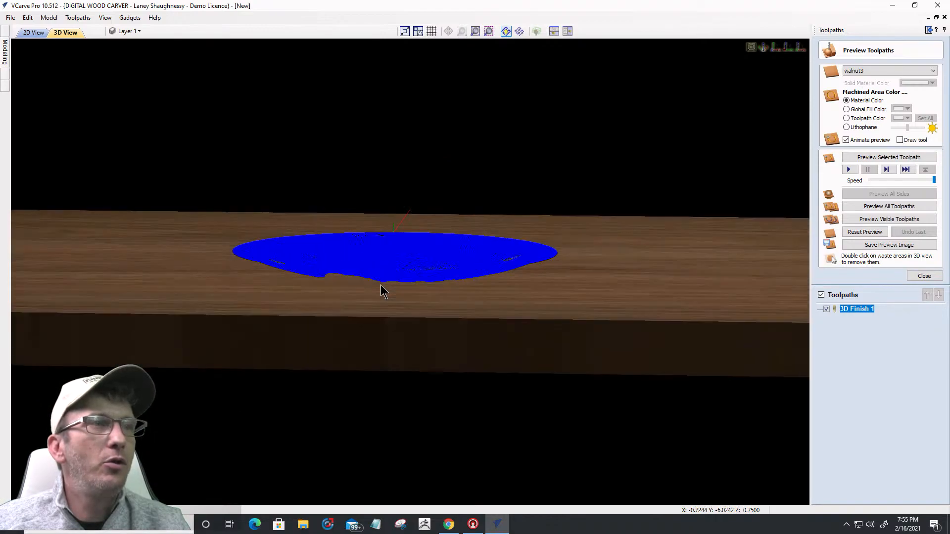
drag(346, 300, 613, 291)
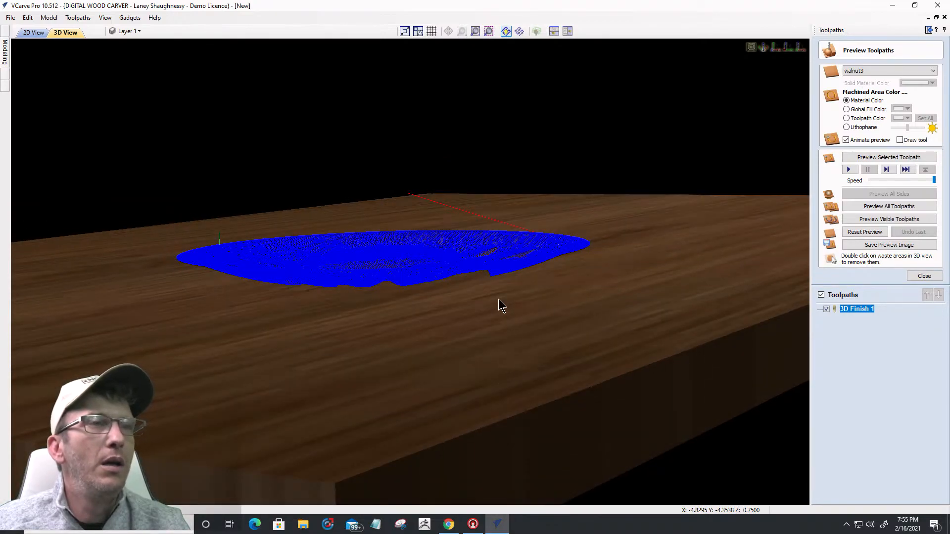
click(871, 156)
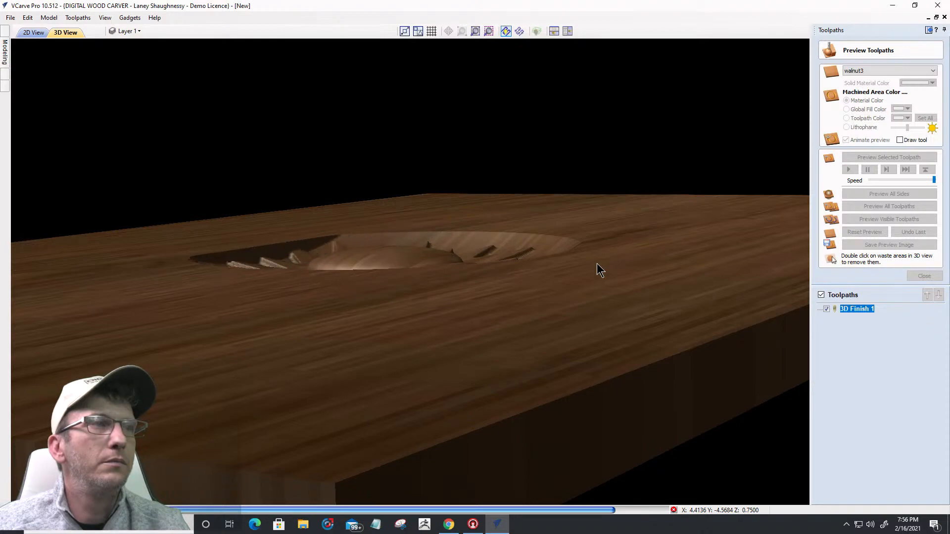
drag(458, 357, 316, 343)
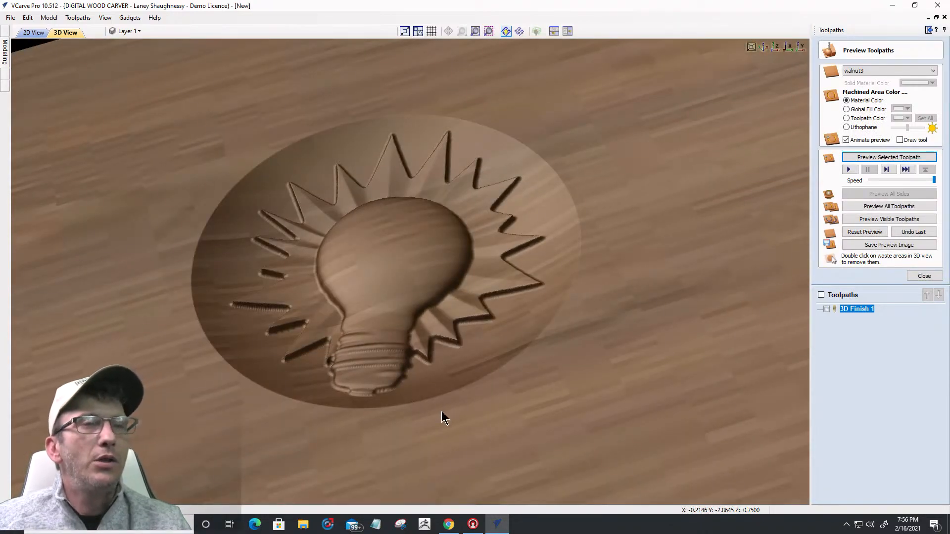
Step: Switch between 2D and 3D views with 3D Finish 1 visible, then close the preview
click(21, 33)
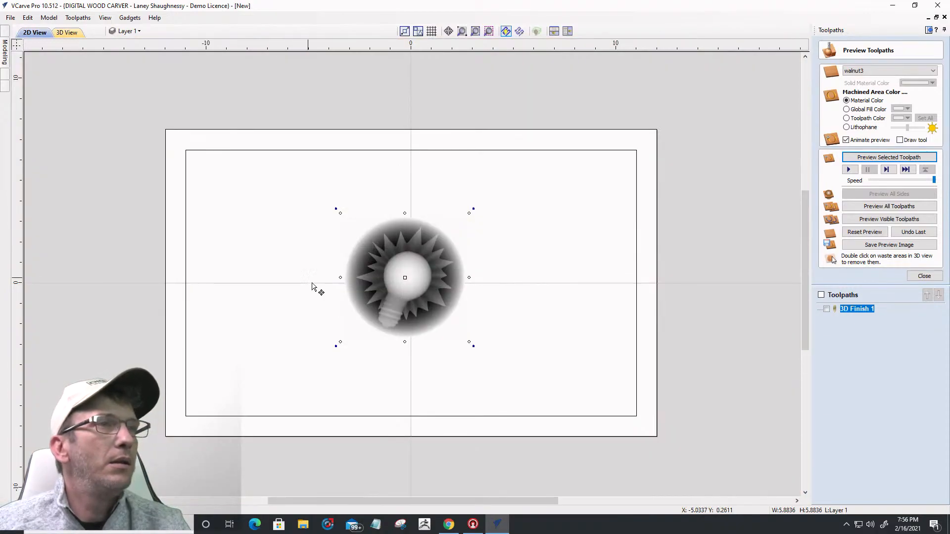
click(826, 309)
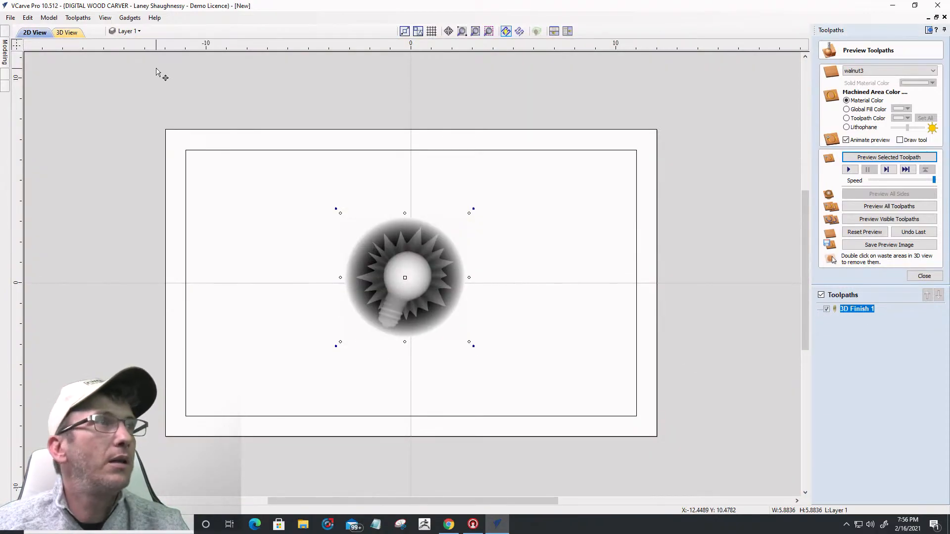
click(68, 33)
drag(391, 400, 378, 329)
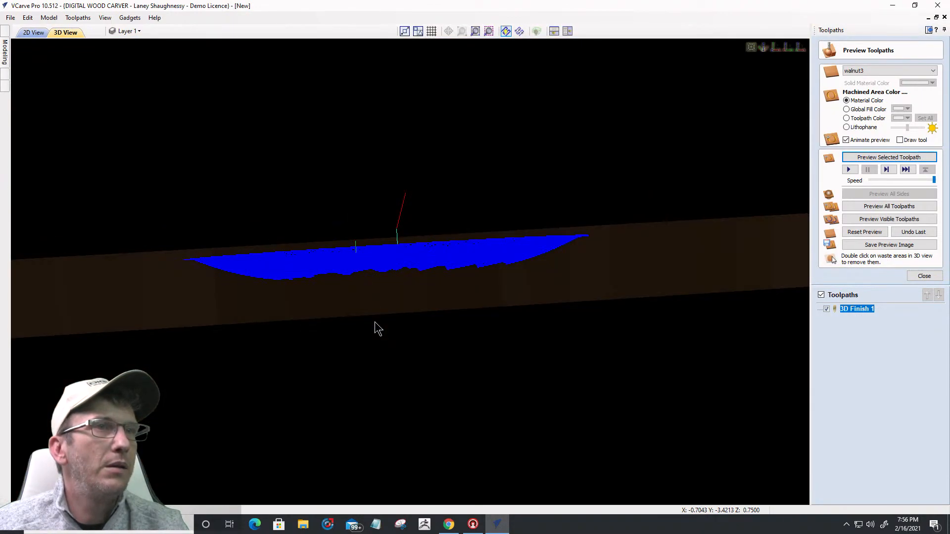
drag(547, 246, 528, 255)
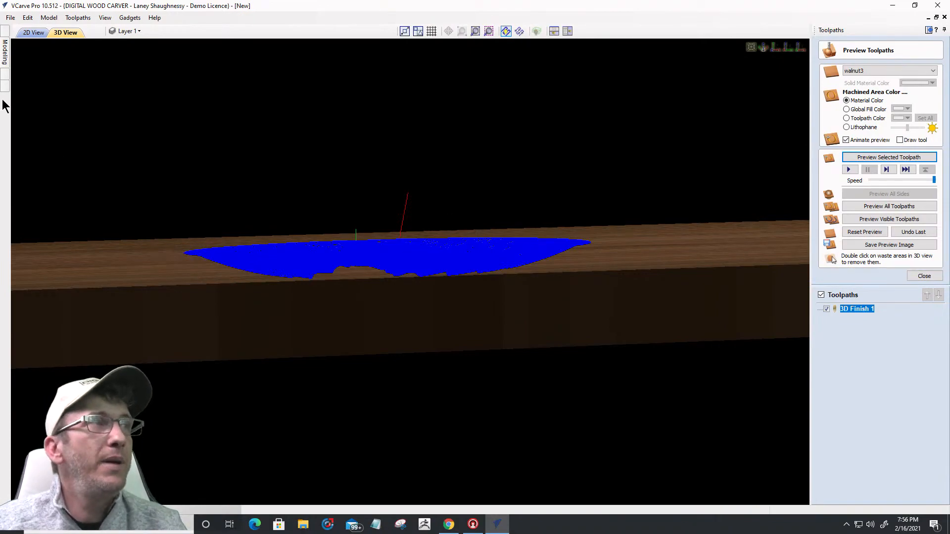
click(32, 33)
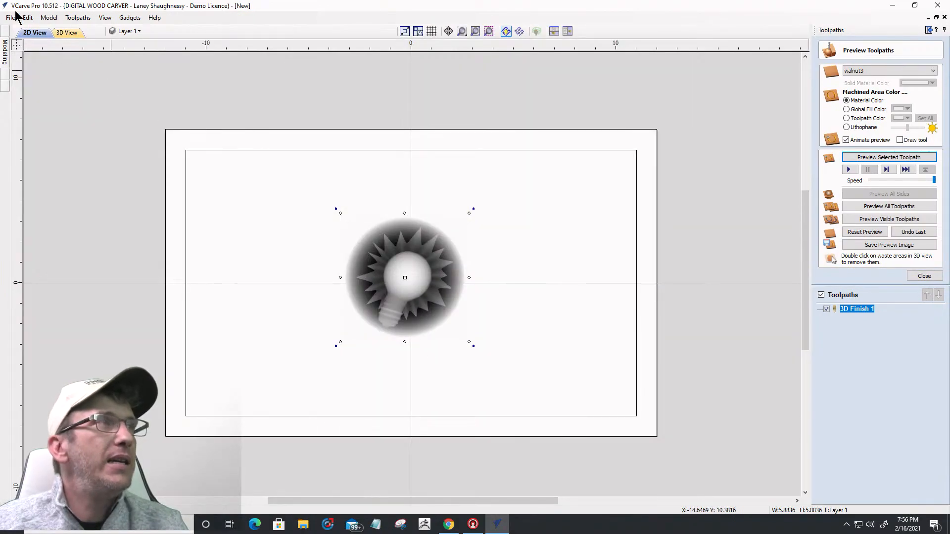
click(67, 32)
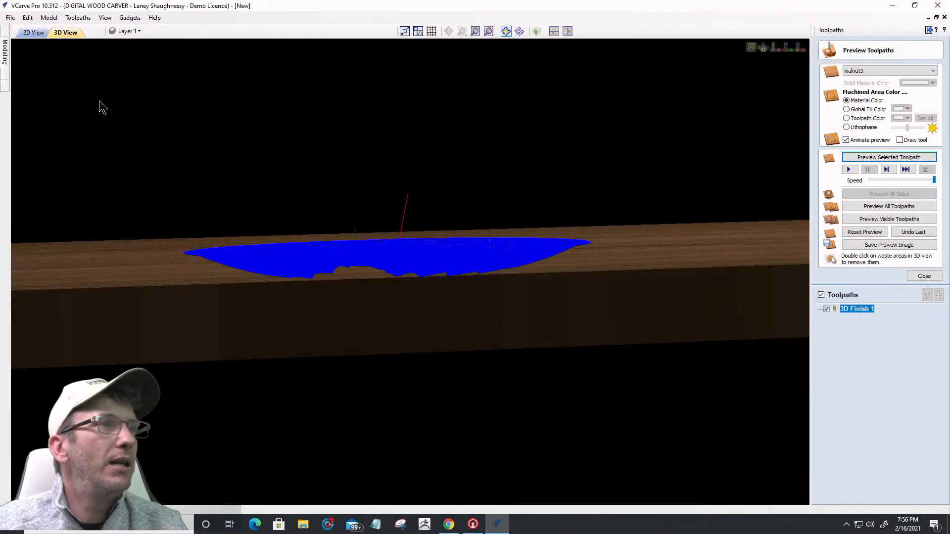
click(923, 276)
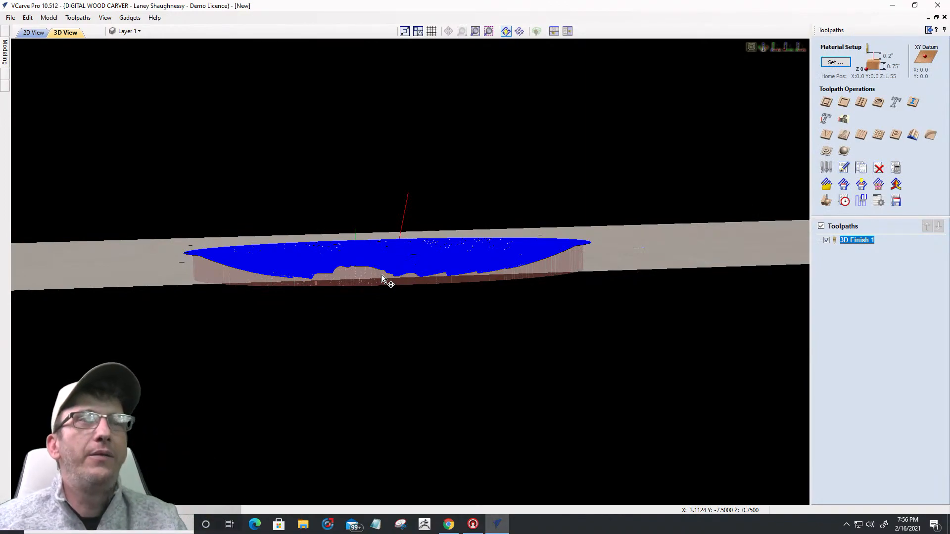
Step: Change 3D Finish 1's boundary offset to 0.18 inches and recalculate it
drag(504, 297, 440, 291)
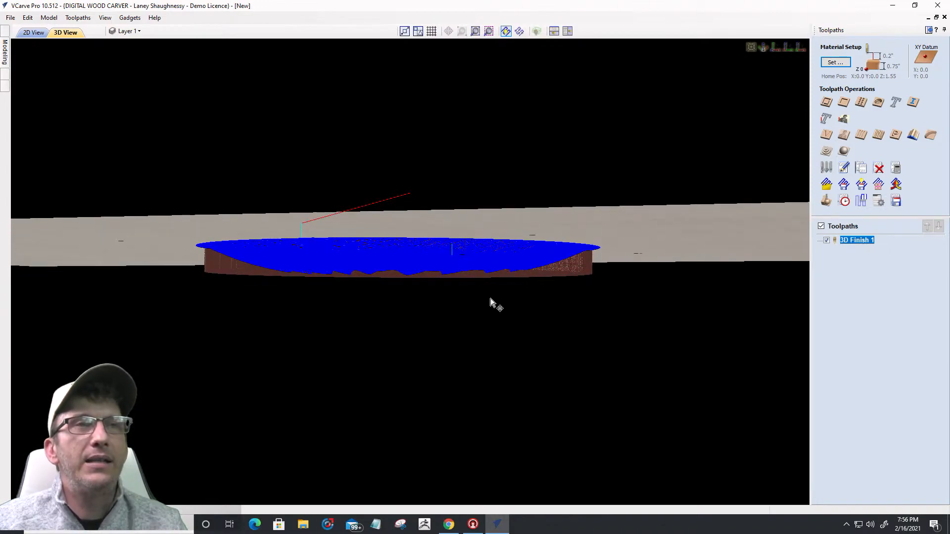
drag(387, 304, 445, 297)
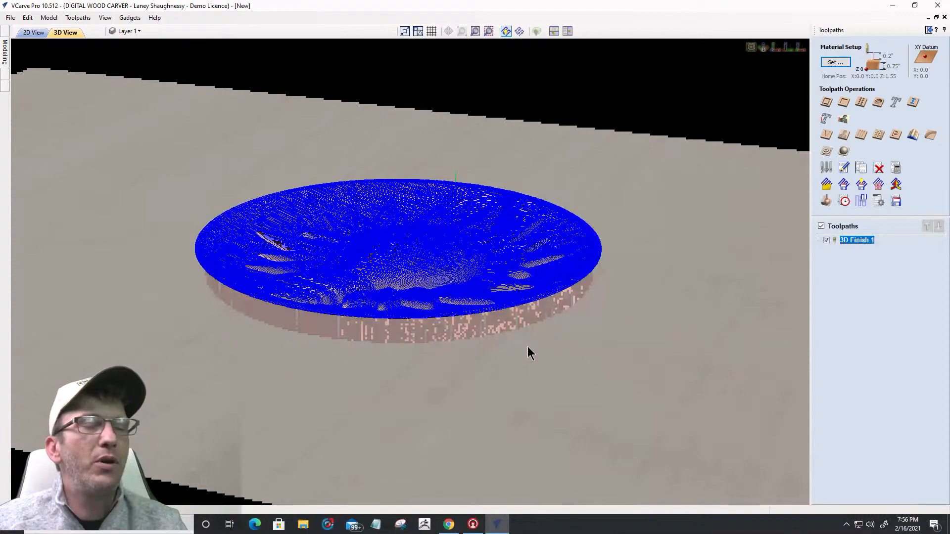
double_click(852, 241)
drag(906, 172, 897, 171)
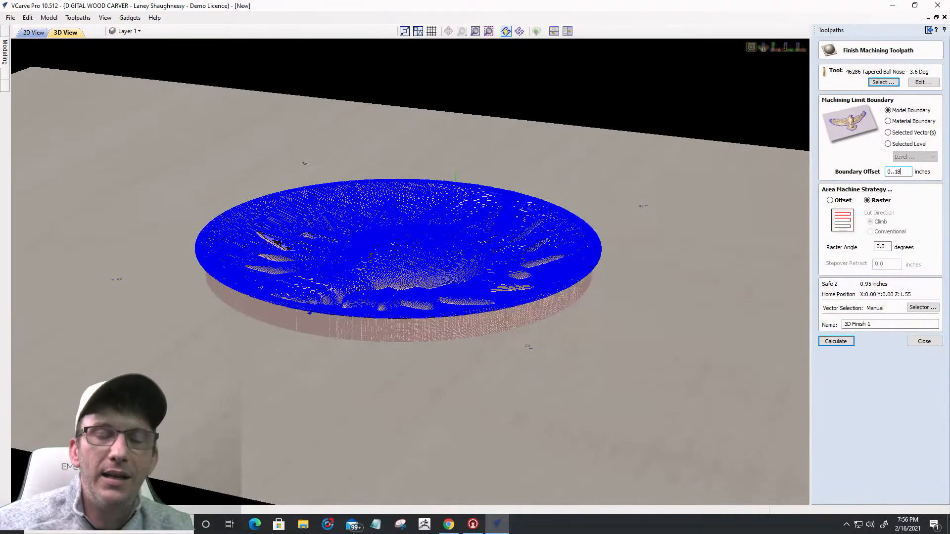
text(1)
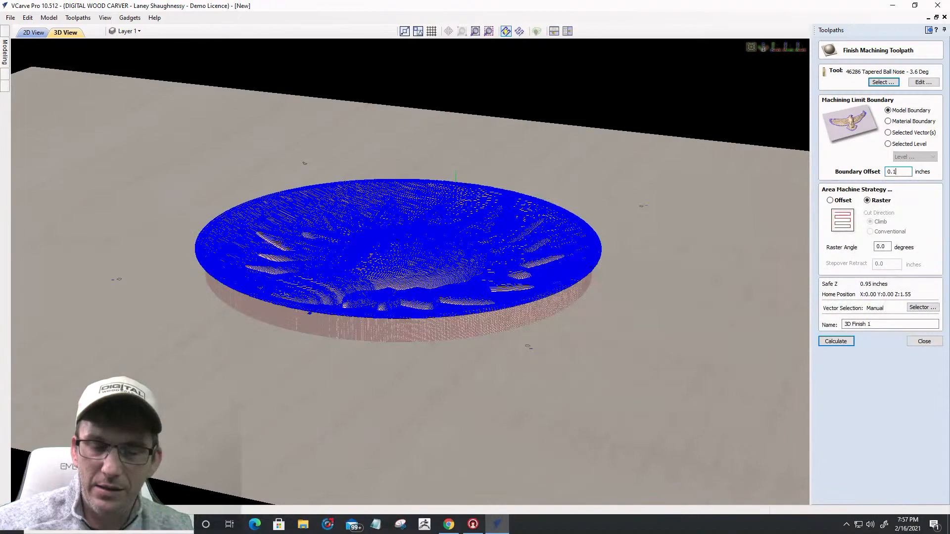
click(837, 342)
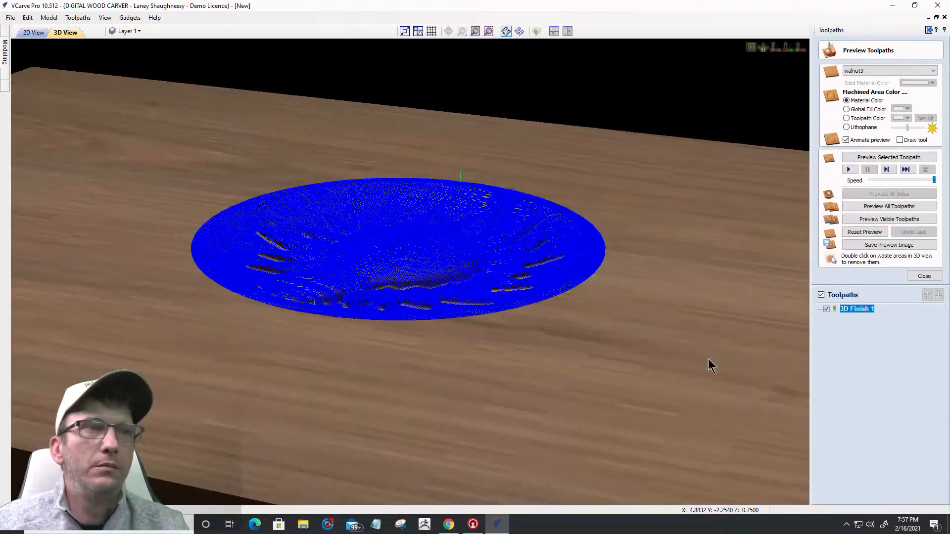
Step: Close the preview, hide the toolpaths, and check the Bright_Idea component's 0.3933 shape height and 0 base height
drag(590, 344, 511, 250)
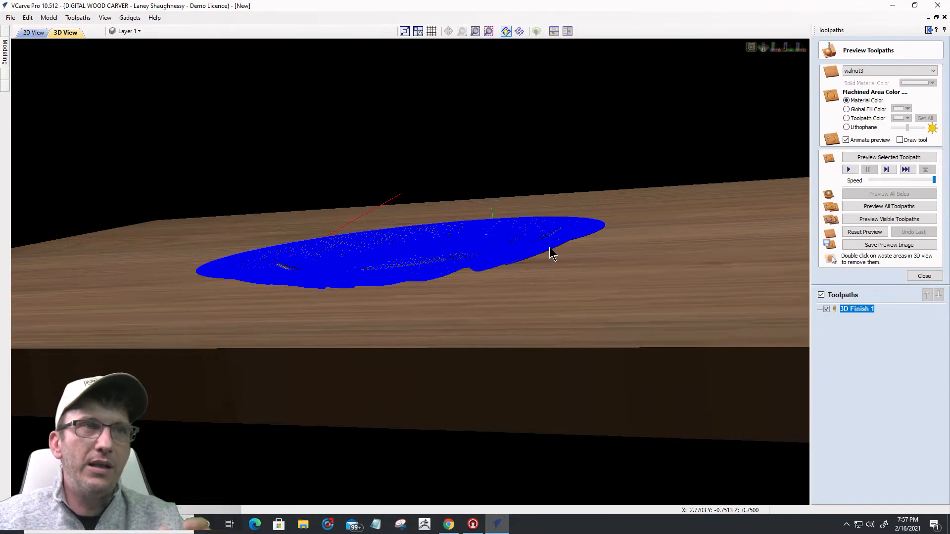
click(913, 276)
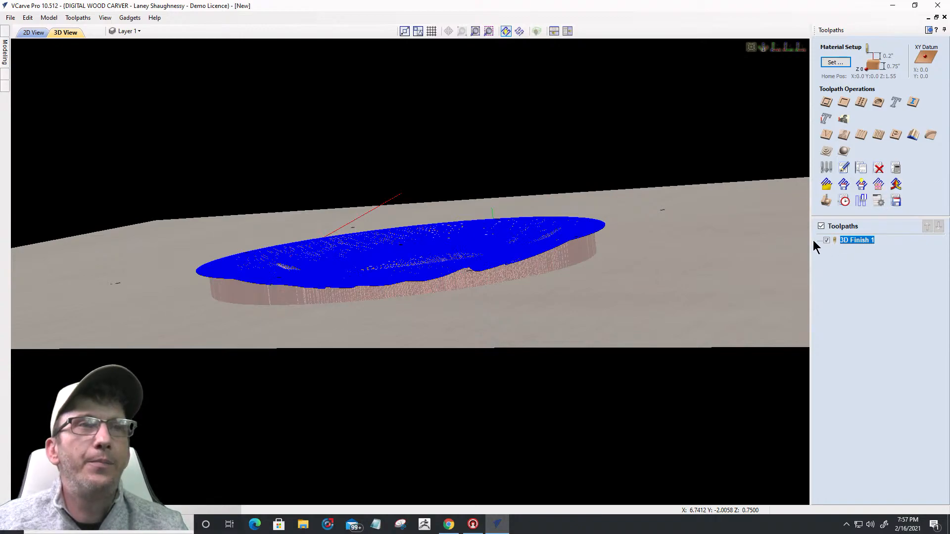
key(space)
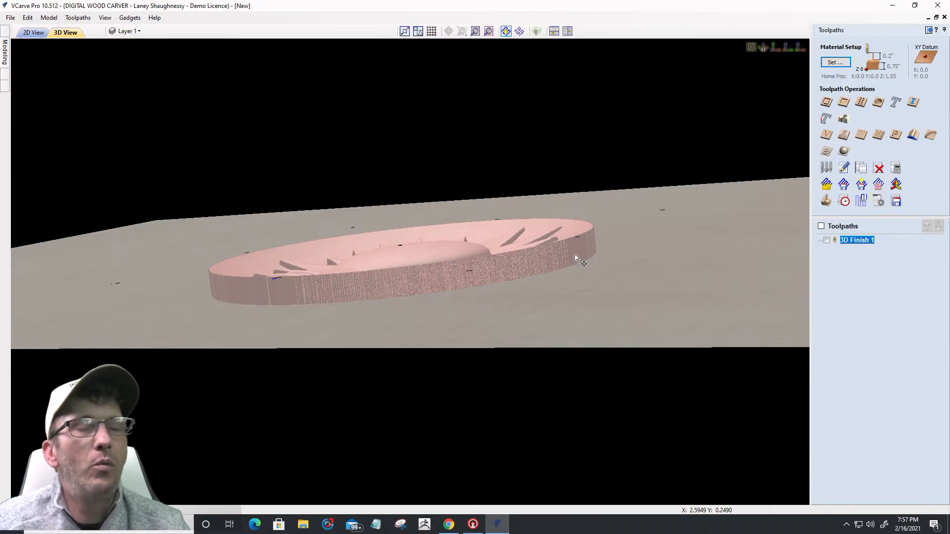
drag(585, 254, 584, 329)
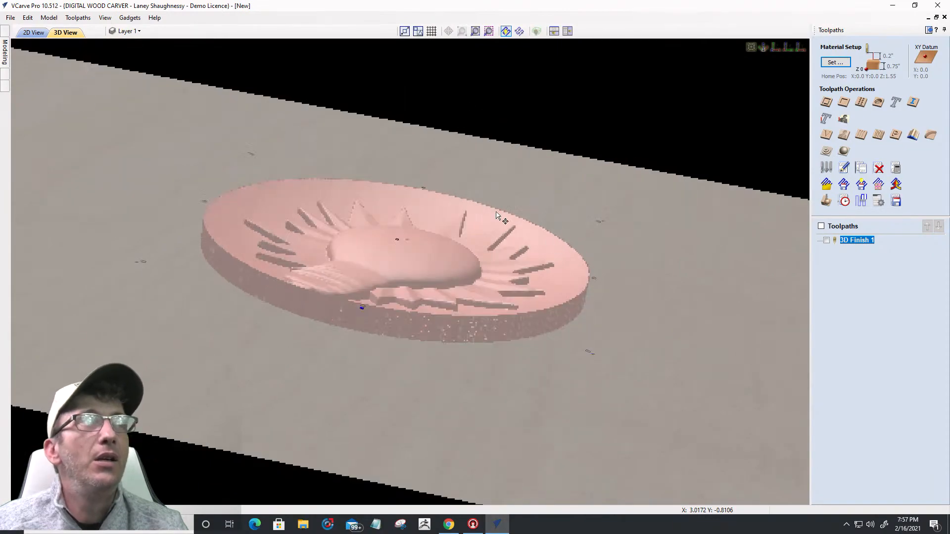
click(4, 51)
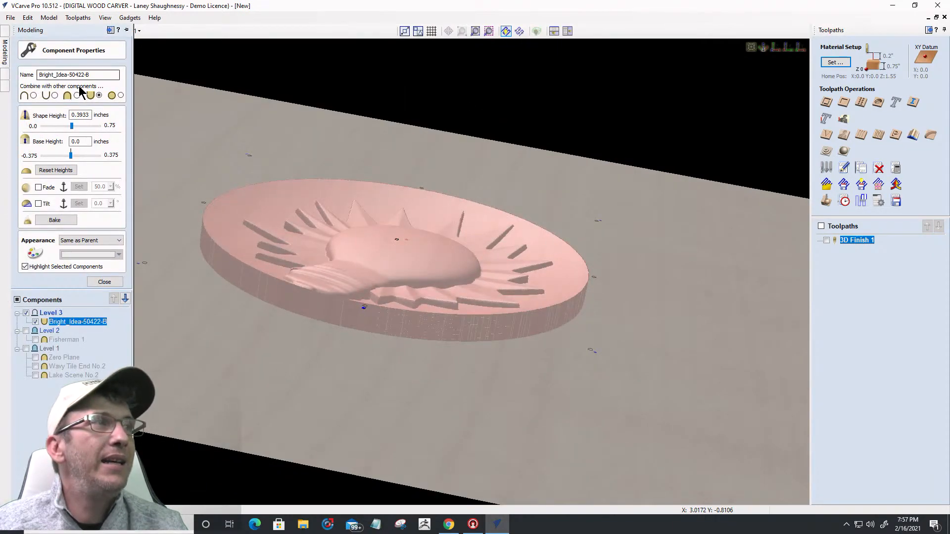
click(105, 282)
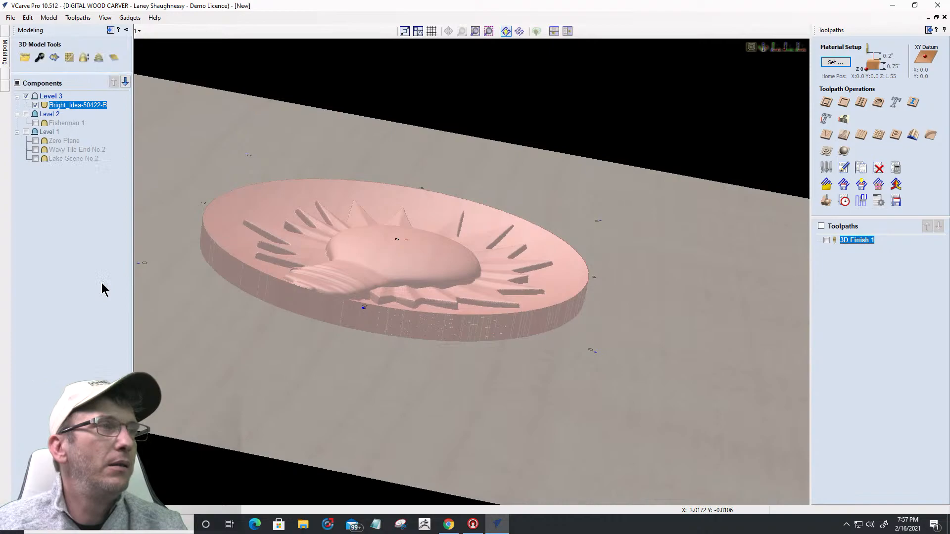
Step: Add a Zero Plane to Level 3, then try the Material Setup model position slider and cancel
click(117, 59)
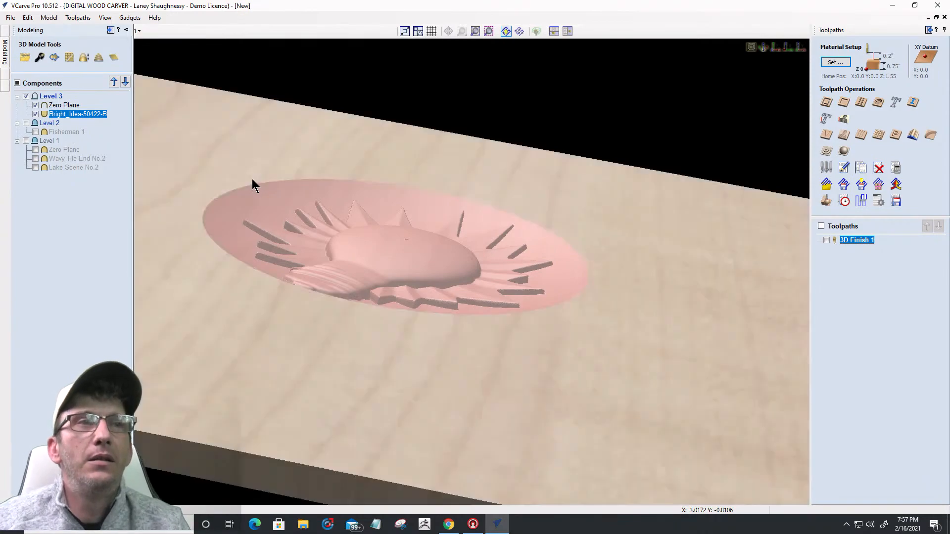
drag(533, 380, 449, 444)
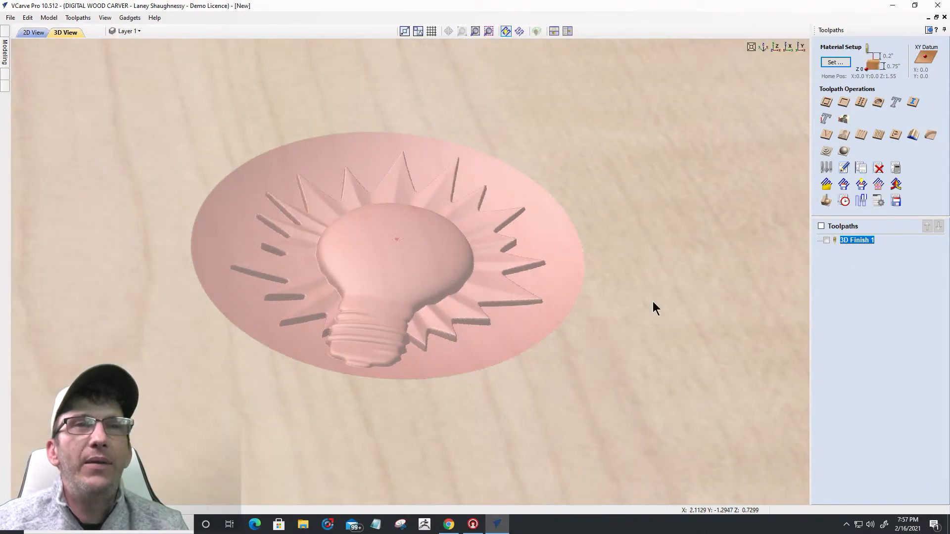
click(835, 62)
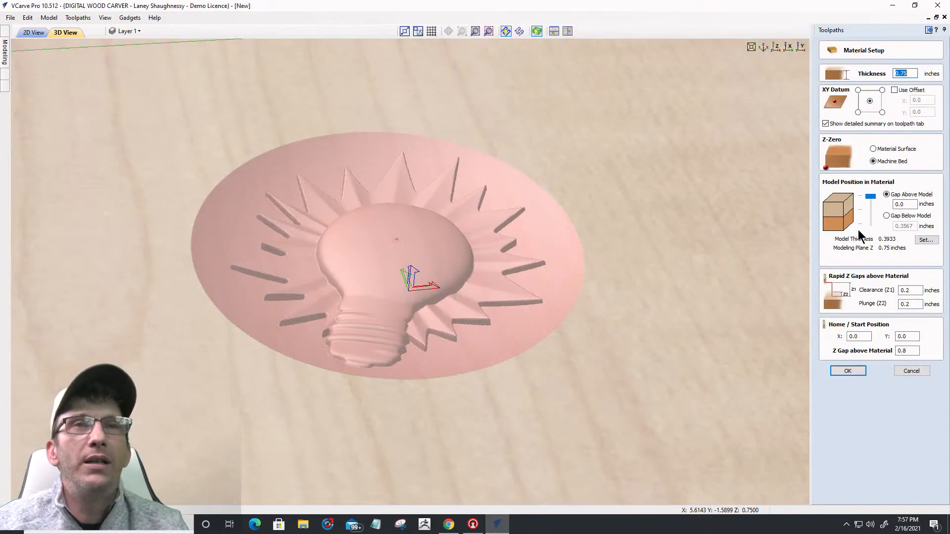
drag(869, 195, 869, 201)
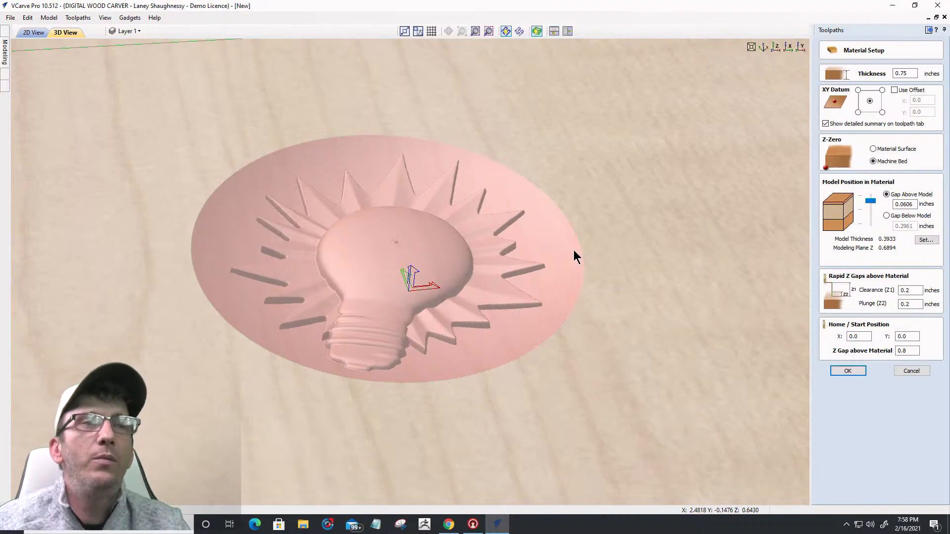
drag(870, 201, 870, 196)
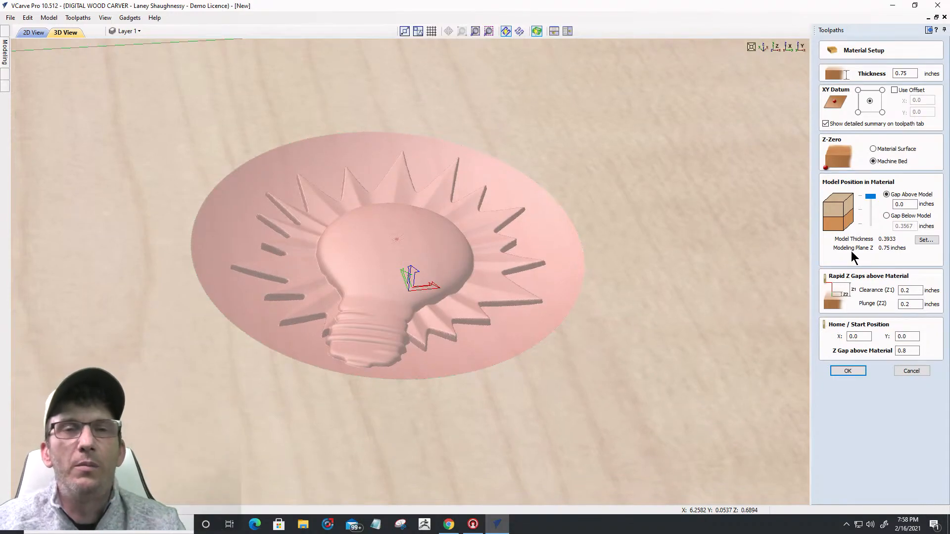
click(895, 372)
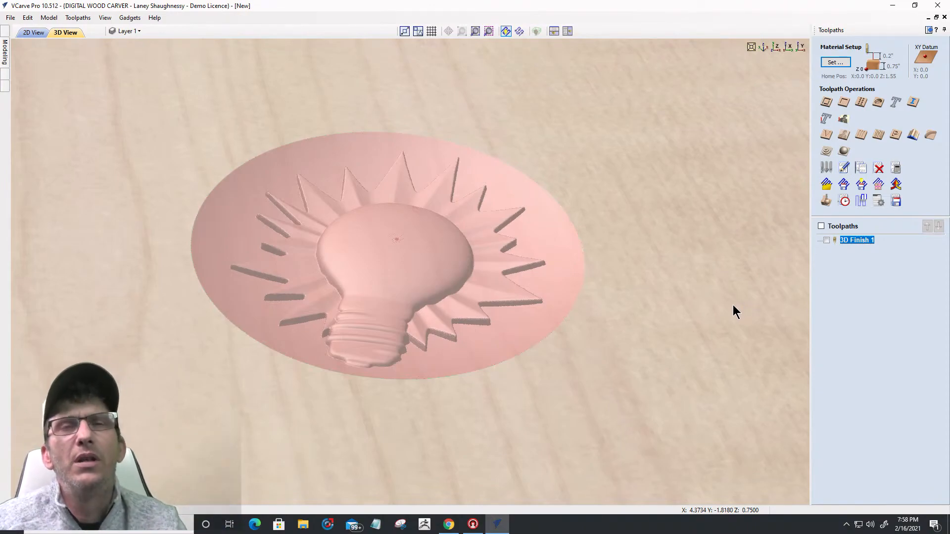
drag(582, 390, 581, 317)
scroll(582, 319, down, 5)
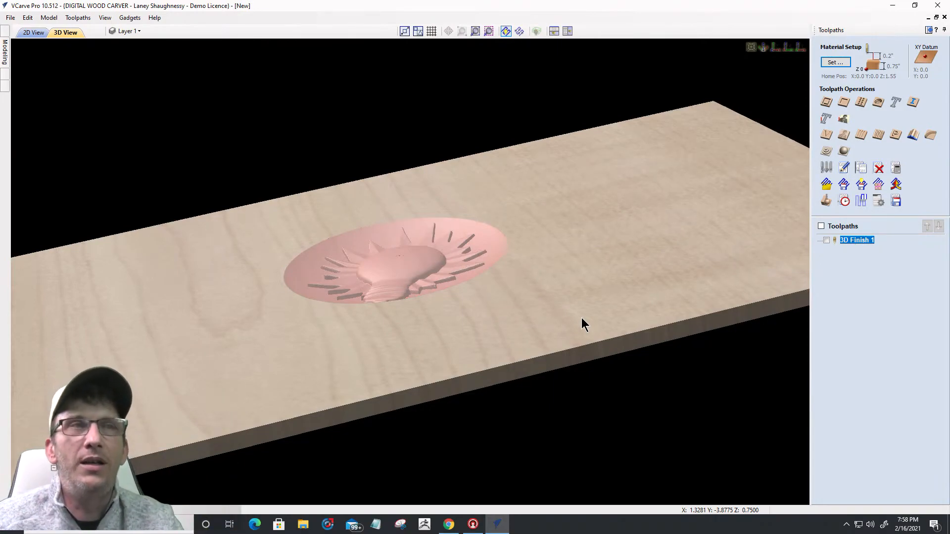
drag(607, 211, 600, 280)
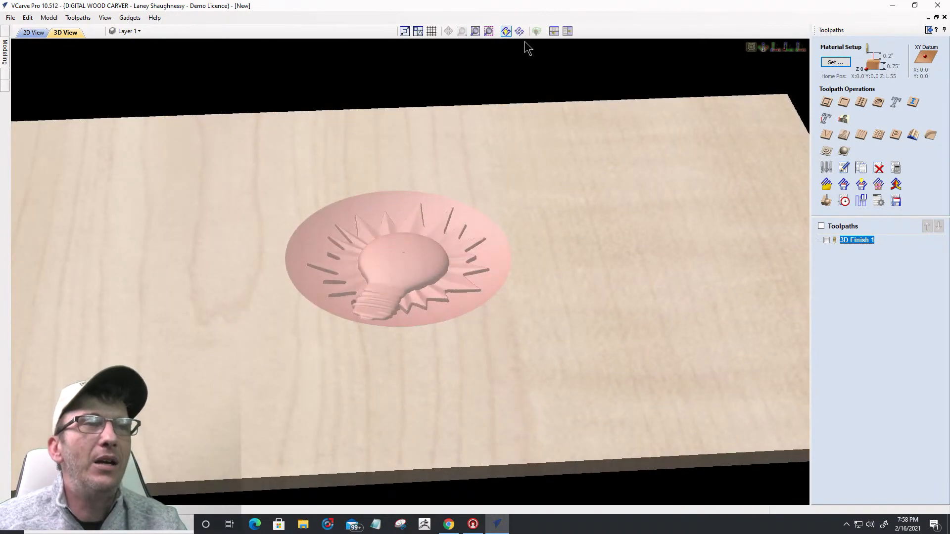
drag(465, 298, 479, 319)
scroll(418, 289, down, 5)
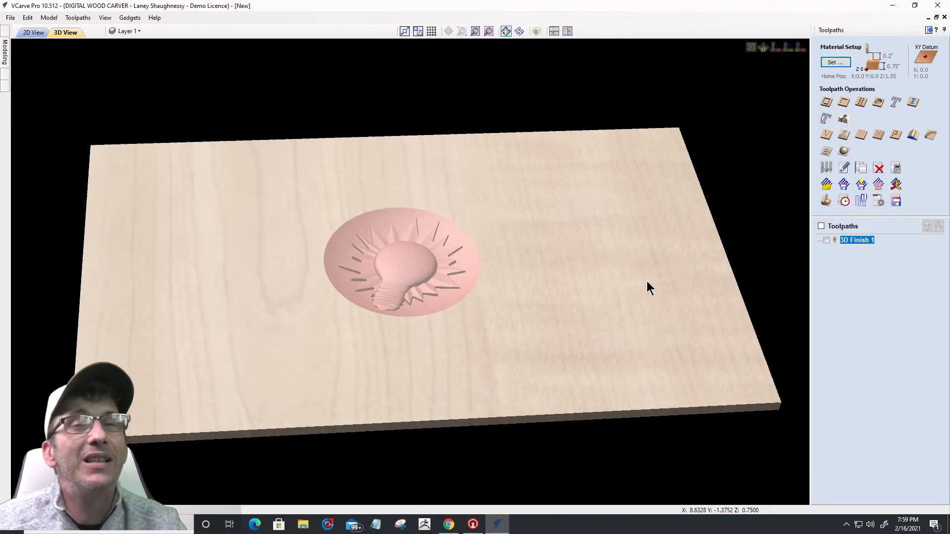
Step: Recalculate 3D Finish 1, then show the 2D layout with the Modeling components list
double_click(847, 241)
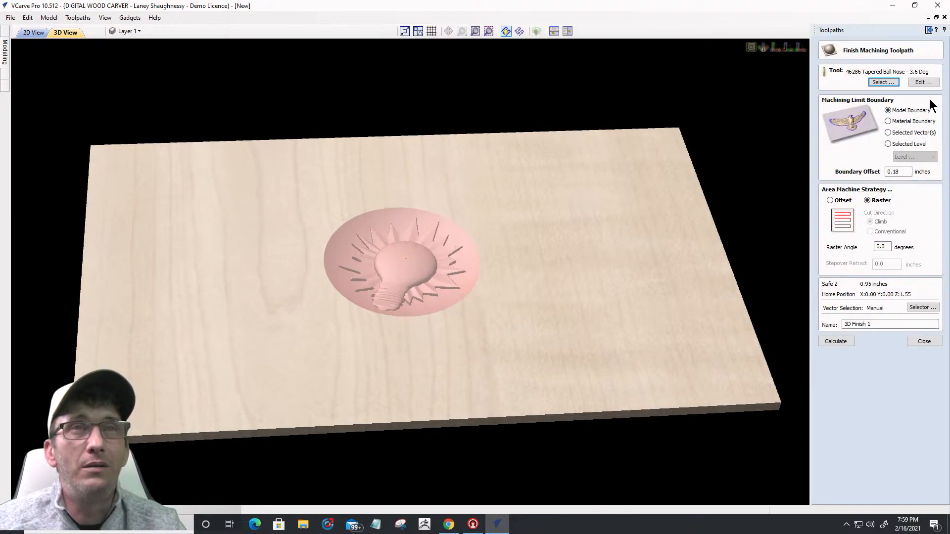
click(828, 342)
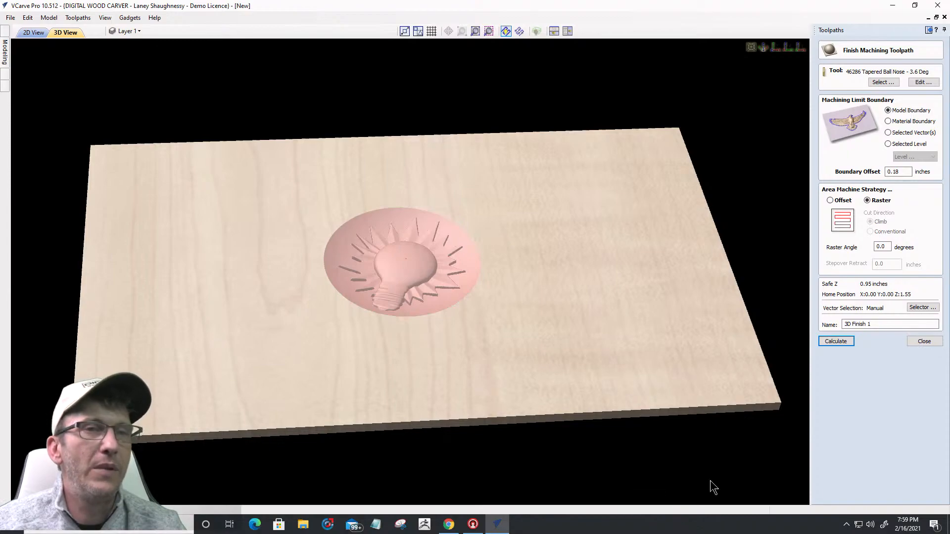
click(26, 34)
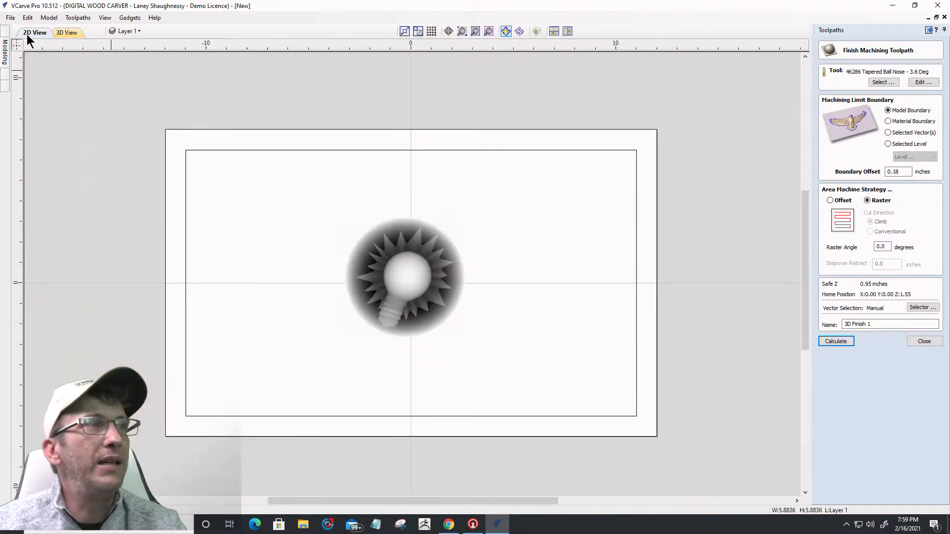
click(7, 51)
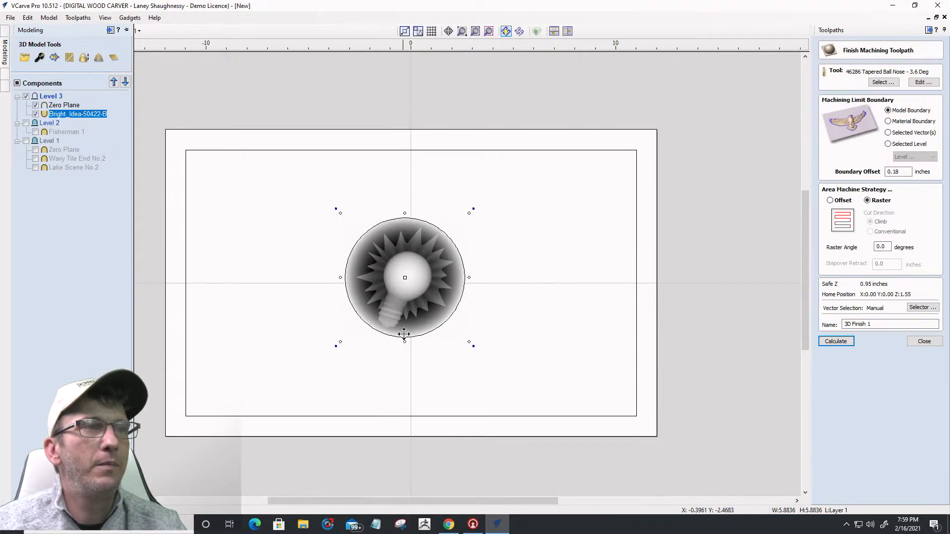
Step: Limit a new 3D finishing toolpath to the selected circle boundary and preview it in 3D
click(924, 341)
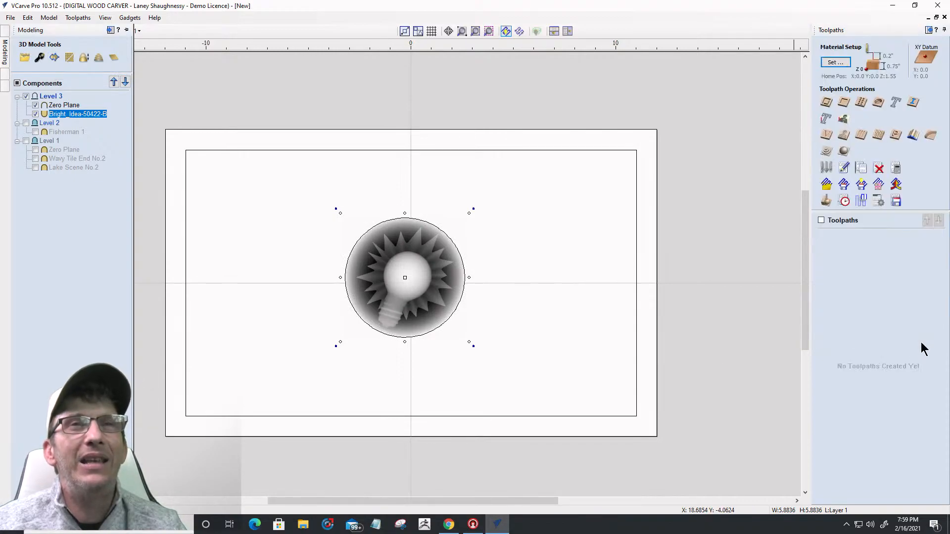
click(843, 151)
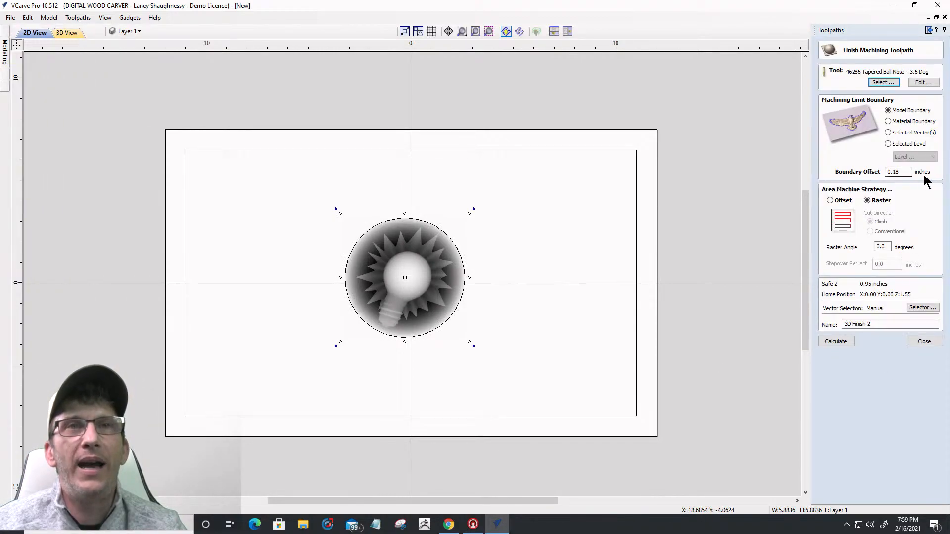
click(888, 133)
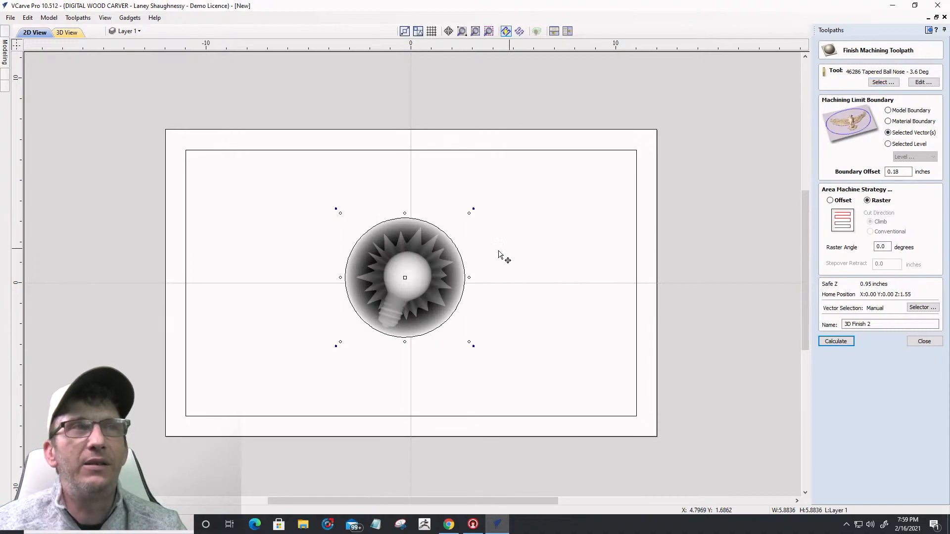
click(463, 263)
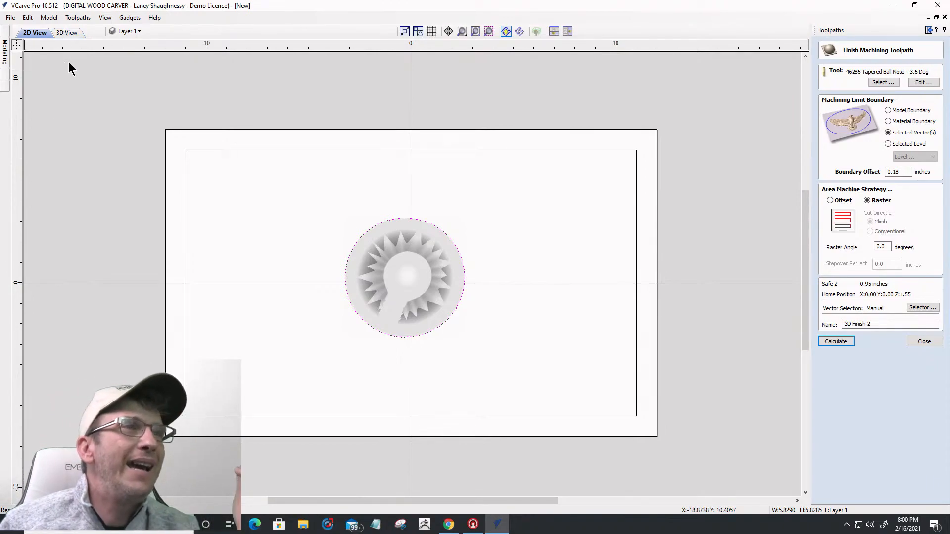
click(65, 33)
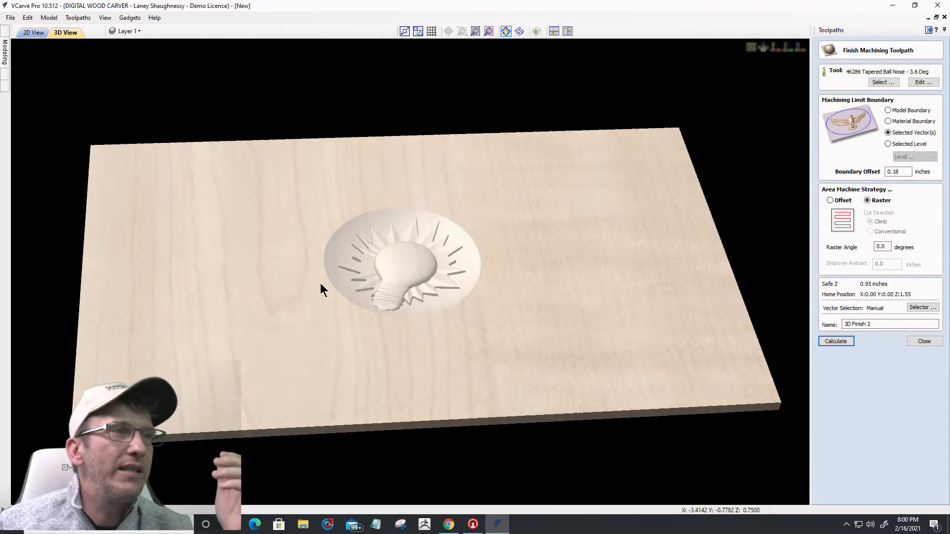
scroll(319, 283, up, 3)
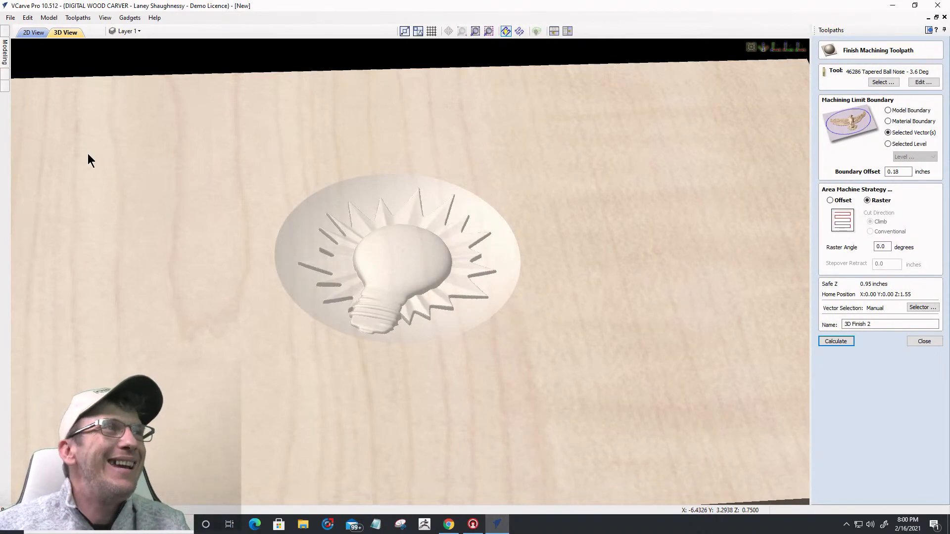
click(33, 32)
scroll(571, 300, down, 2)
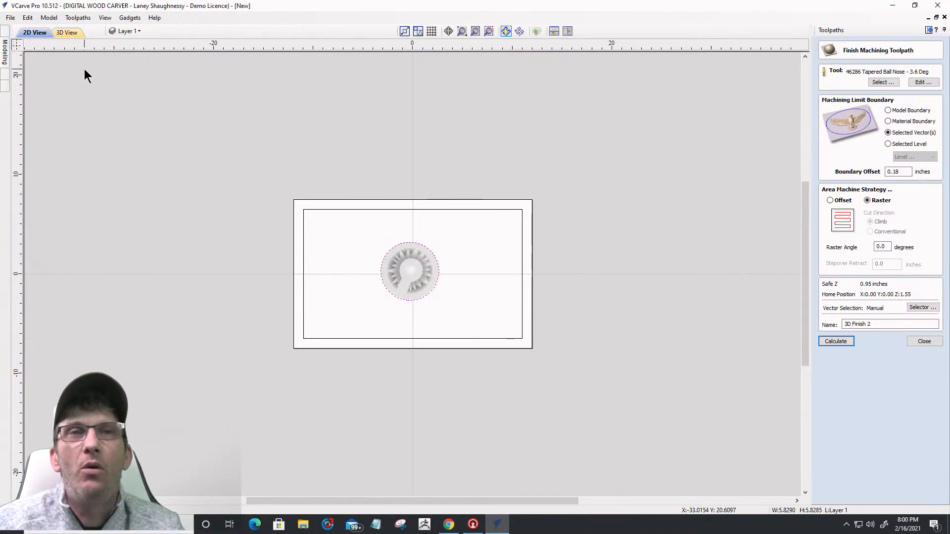
Step: Close the finishing form without calculating and delete the lightbulb relief
click(913, 343)
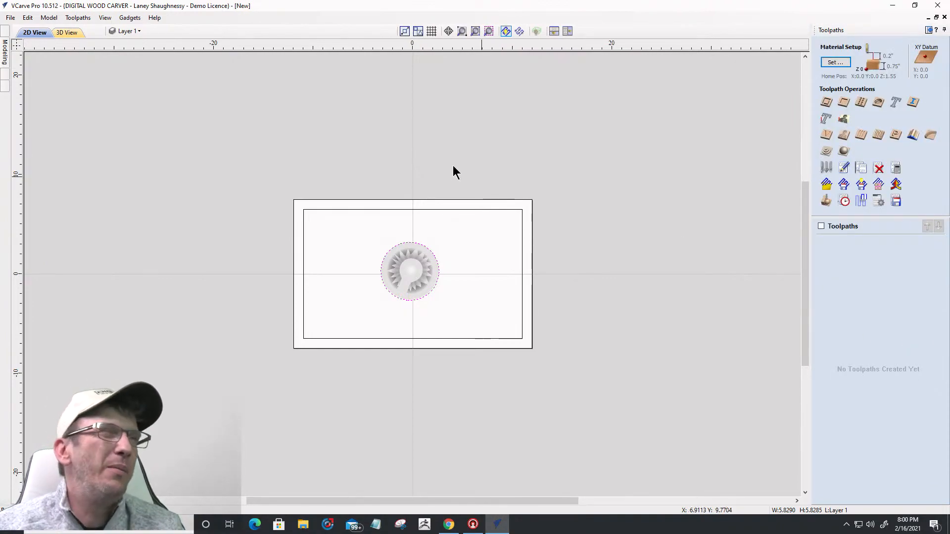
mouse_move(326, 218)
mouse_down()
mouse_move(535, 280)
mouse_move(473, 310)
mouse_up()
key(Delete)
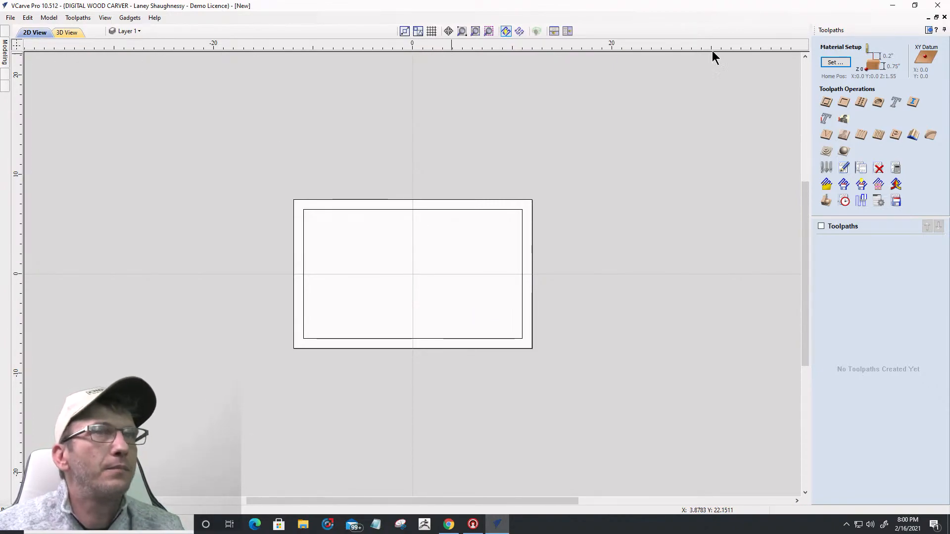
Step: Read the online help page for Create Zero Plane from the Modeling tab, then close the browser
click(928, 31)
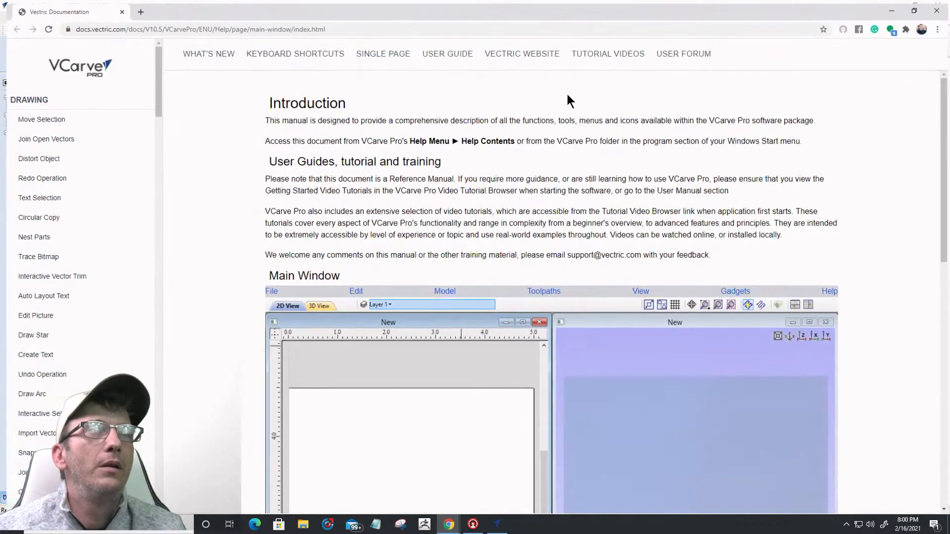
scroll(476, 349, down, 10)
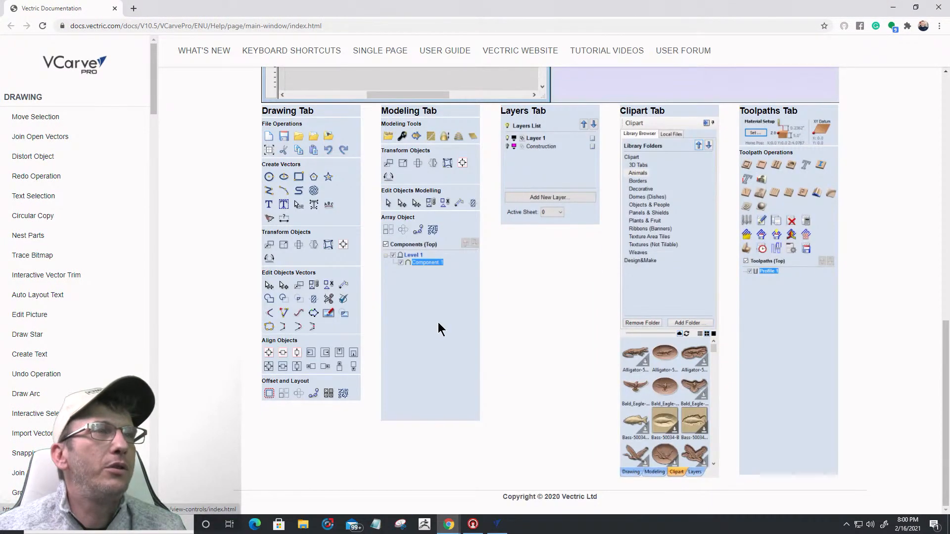
click(472, 139)
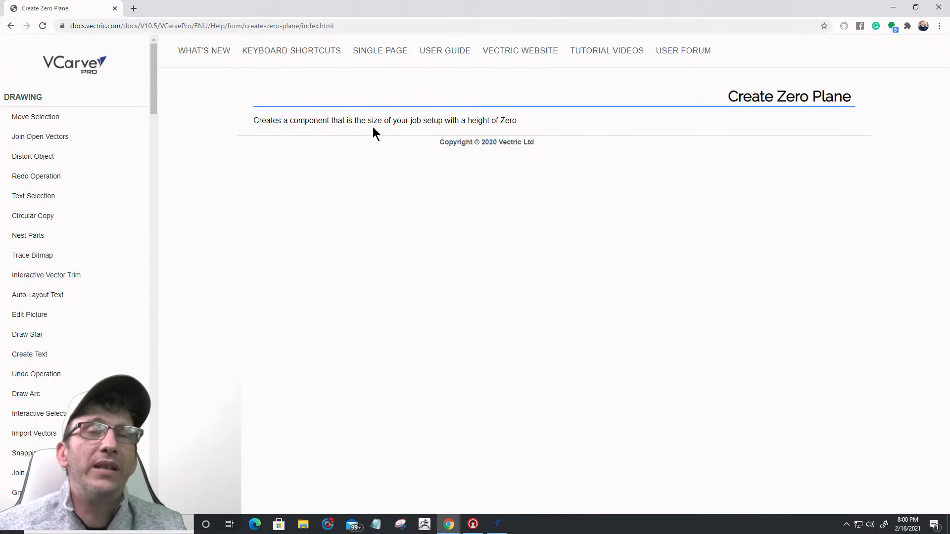
click(938, 7)
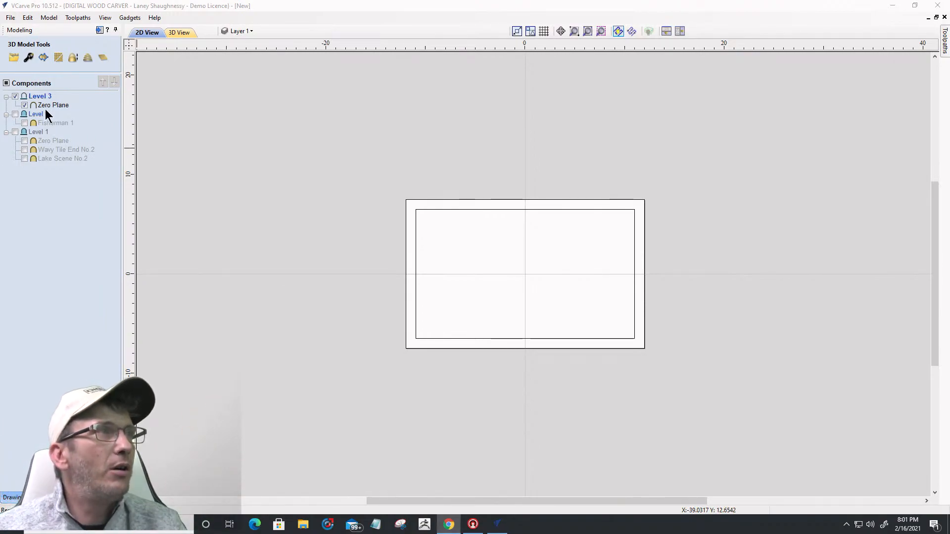
Step: Hide Level 3 and its Zero Plane, show Levels 1, 2 and Fisherman 1, and view in 3D
click(23, 106)
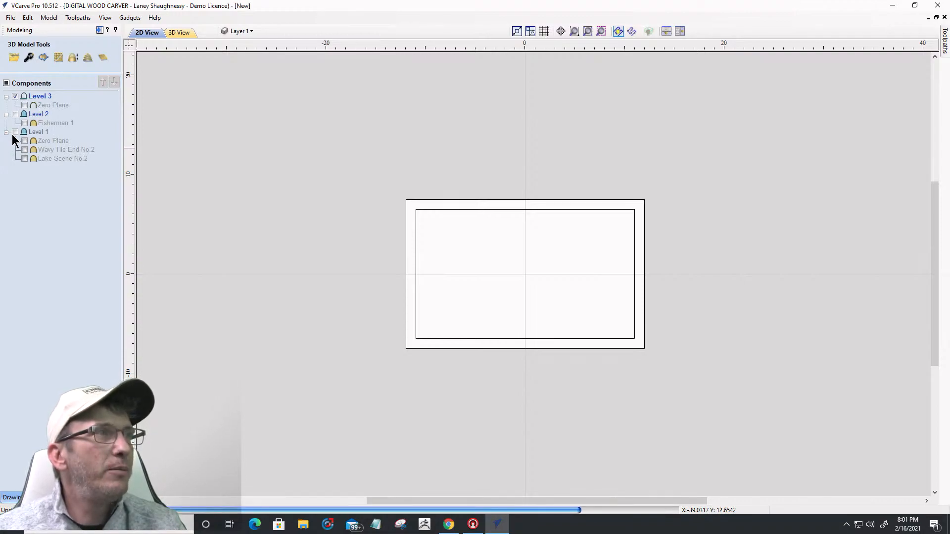
click(15, 132)
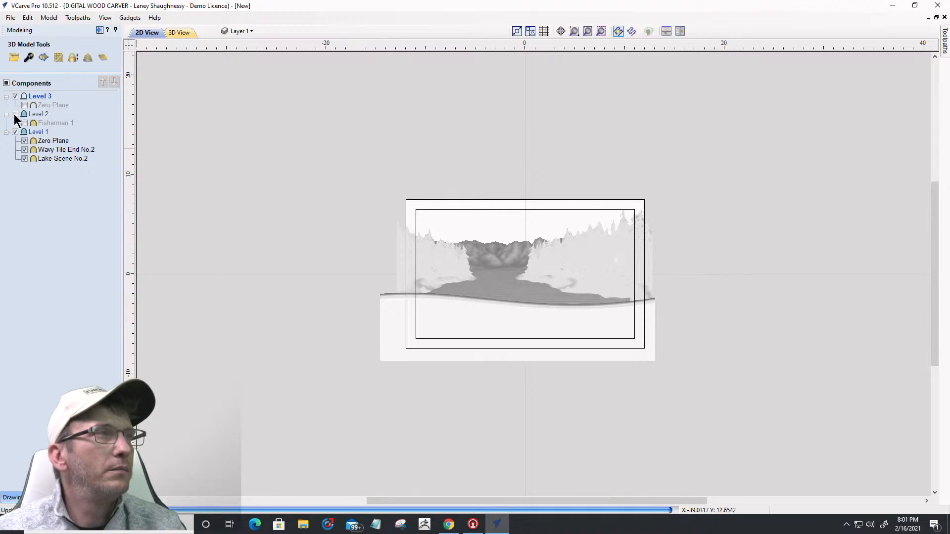
click(15, 113)
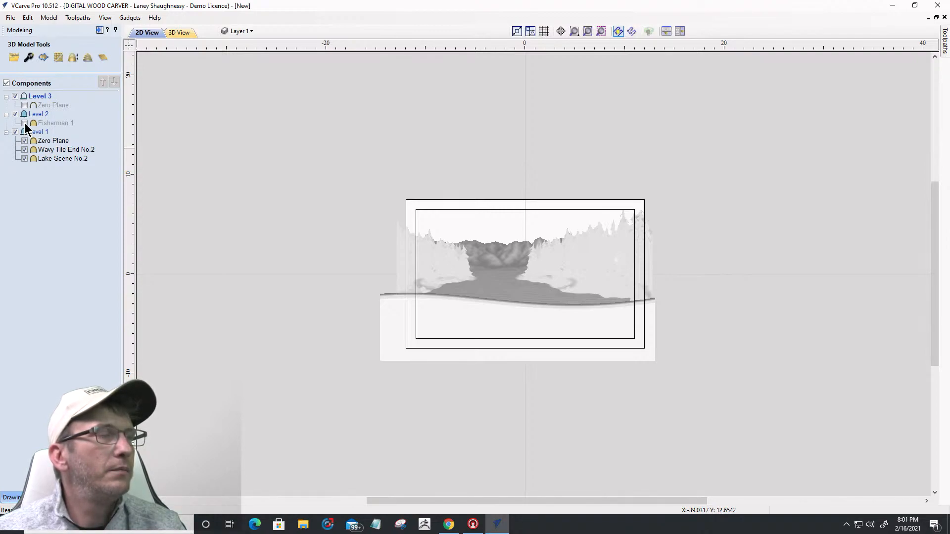
click(24, 123)
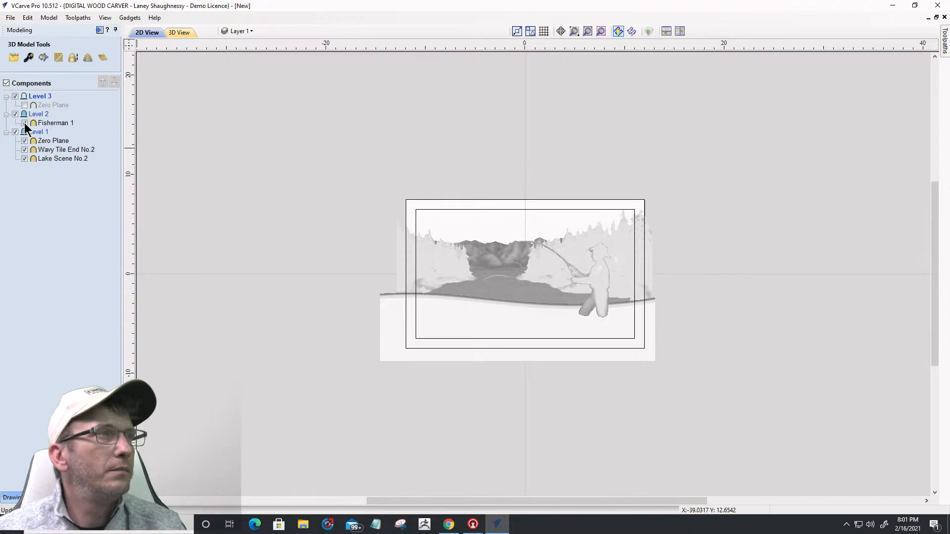
click(15, 96)
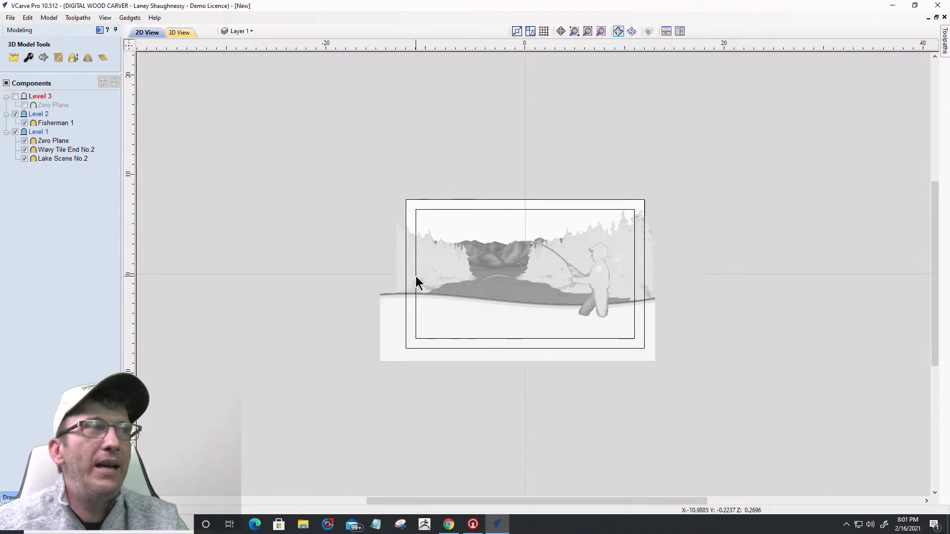
click(182, 32)
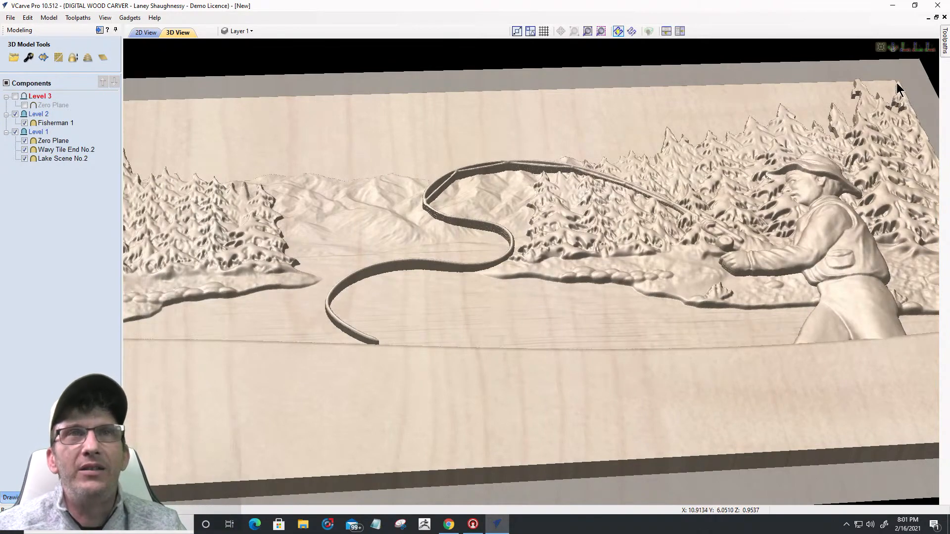
Step: In Material Setup, set the model height to 0.74 inches and move it to the material top
click(907, 48)
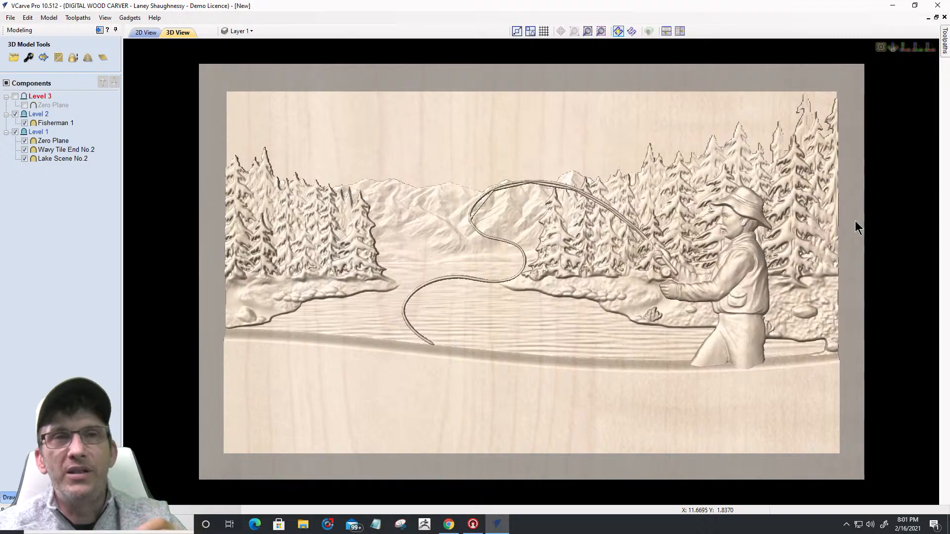
click(944, 41)
click(824, 61)
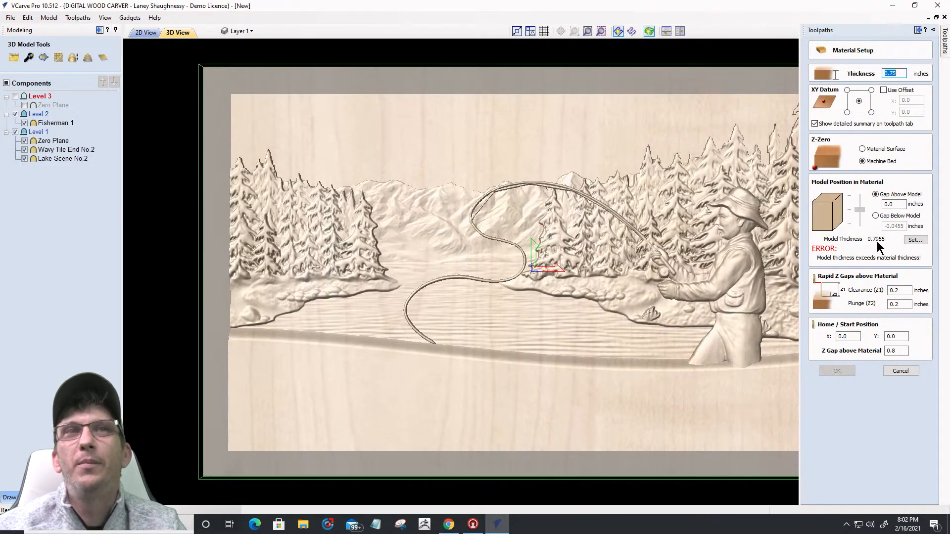
click(916, 240)
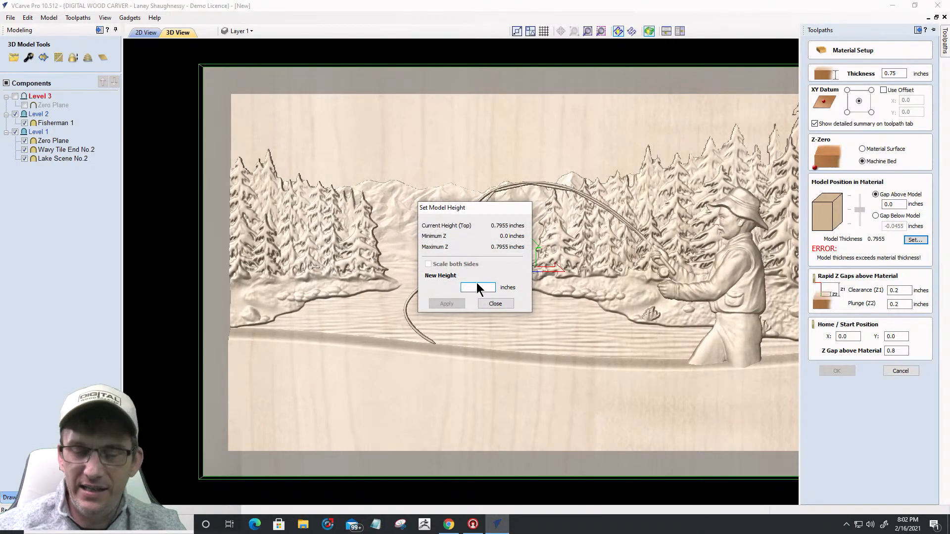
text(.74)
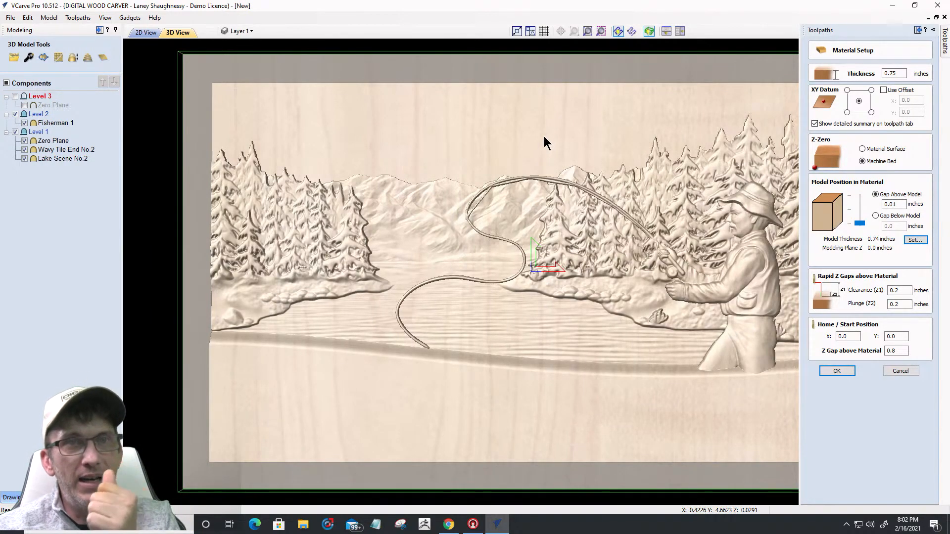
drag(859, 223, 859, 193)
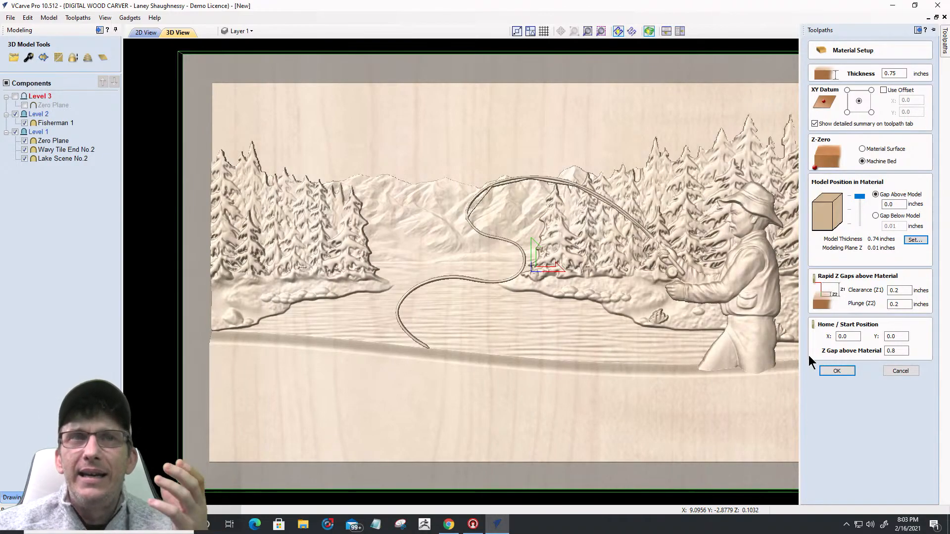
click(915, 240)
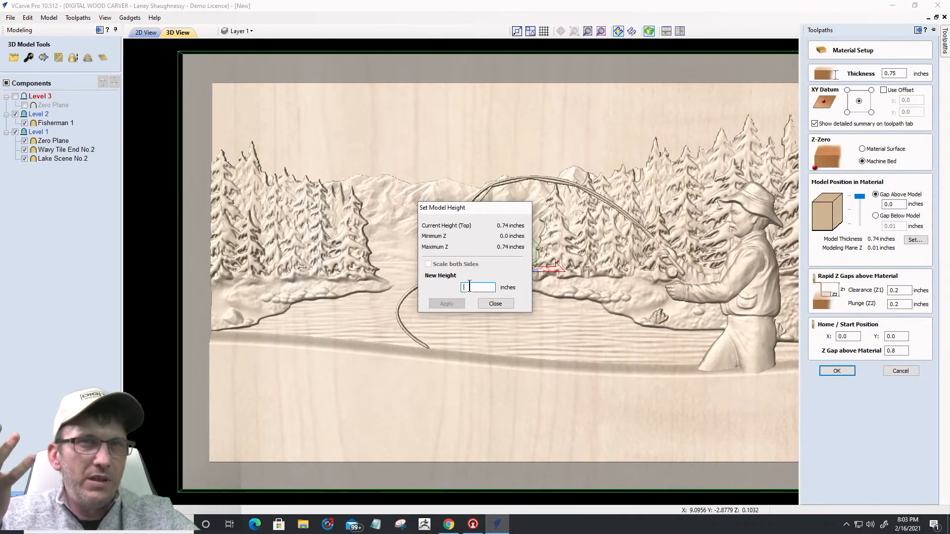
Step: Set the model height to 0.625 inches and raise it to the top, leaving a 0.125-inch gap below
text(.625)
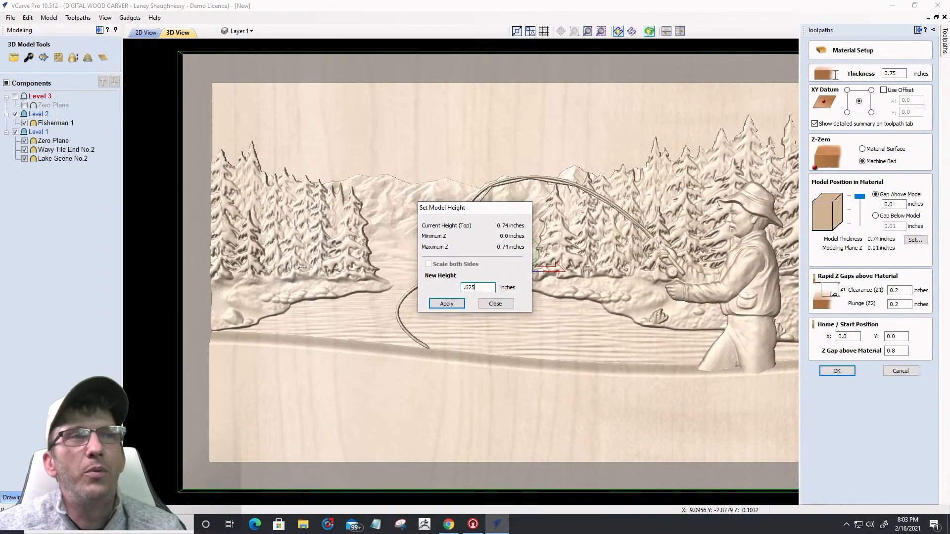
click(439, 302)
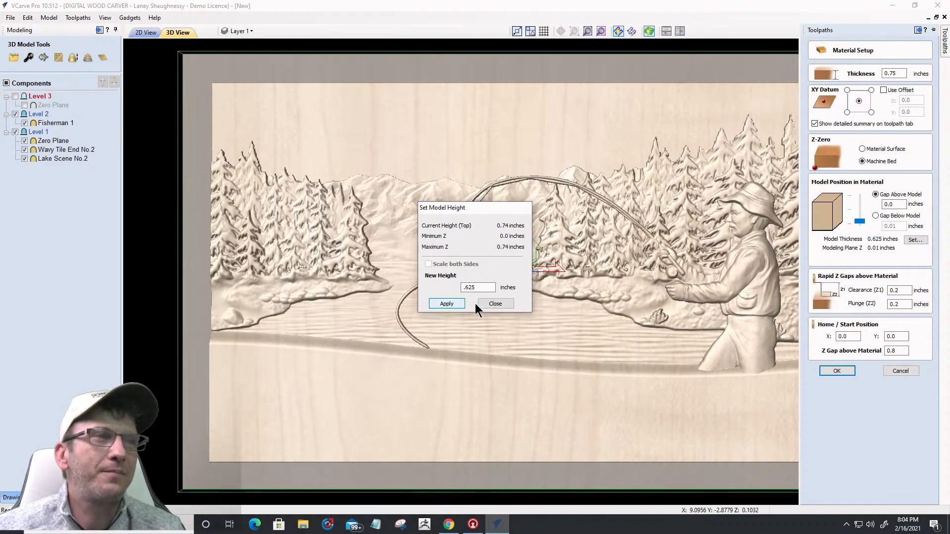
click(456, 304)
click(494, 304)
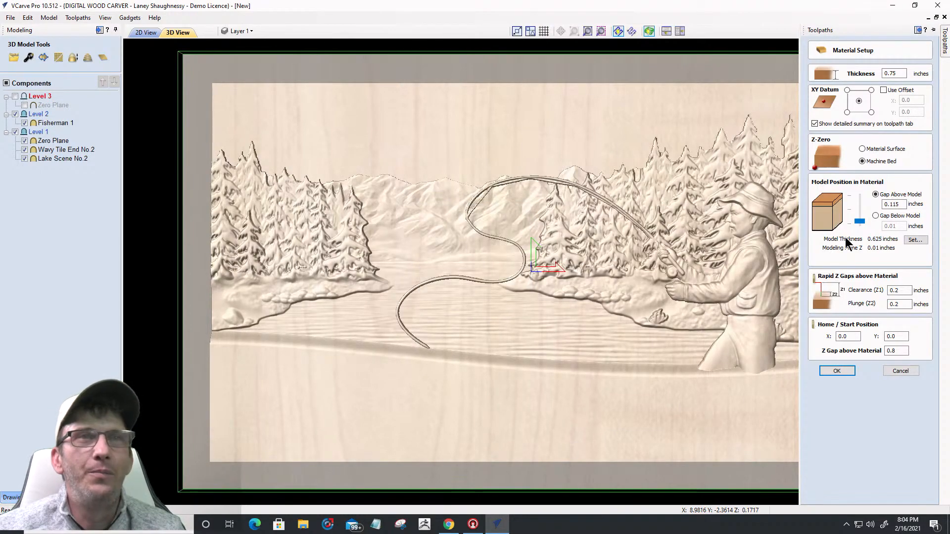
drag(864, 220, 856, 187)
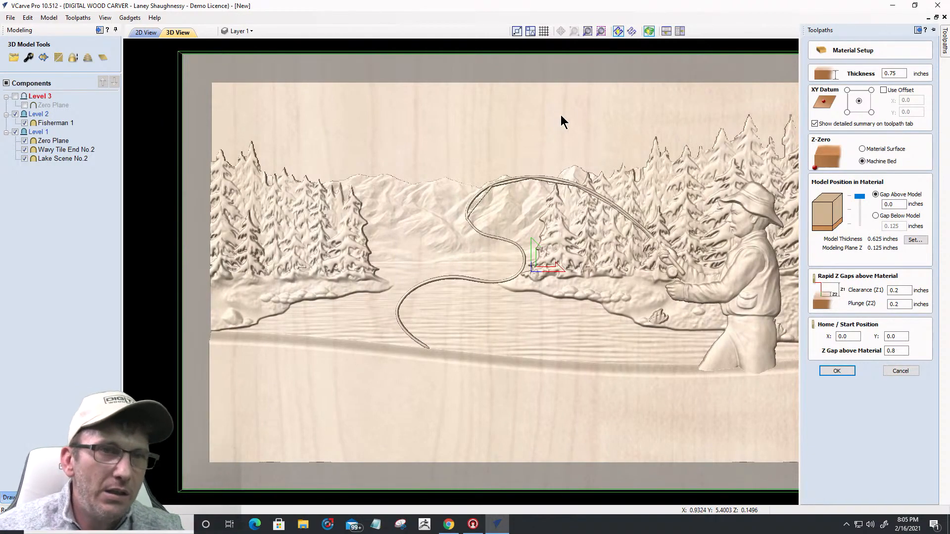
Step: Cancel the Material Setup form, discarding the model height changes
click(895, 378)
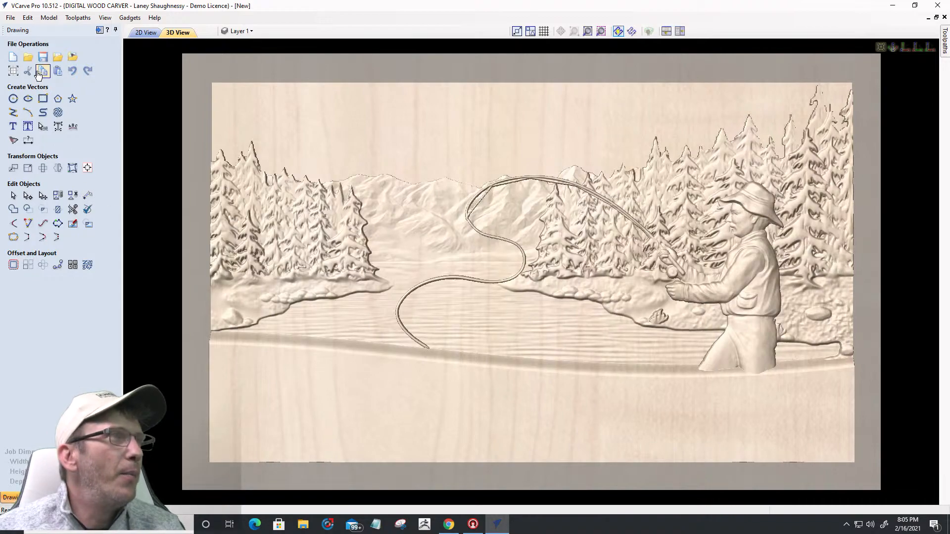
Step: Start a new text object reading GRAMPA in the 2D view
click(13, 126)
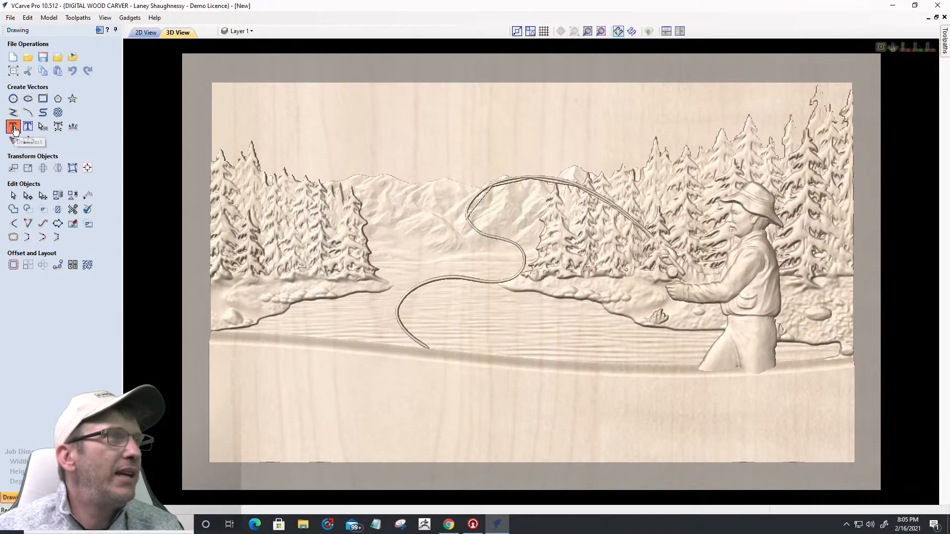
click(144, 33)
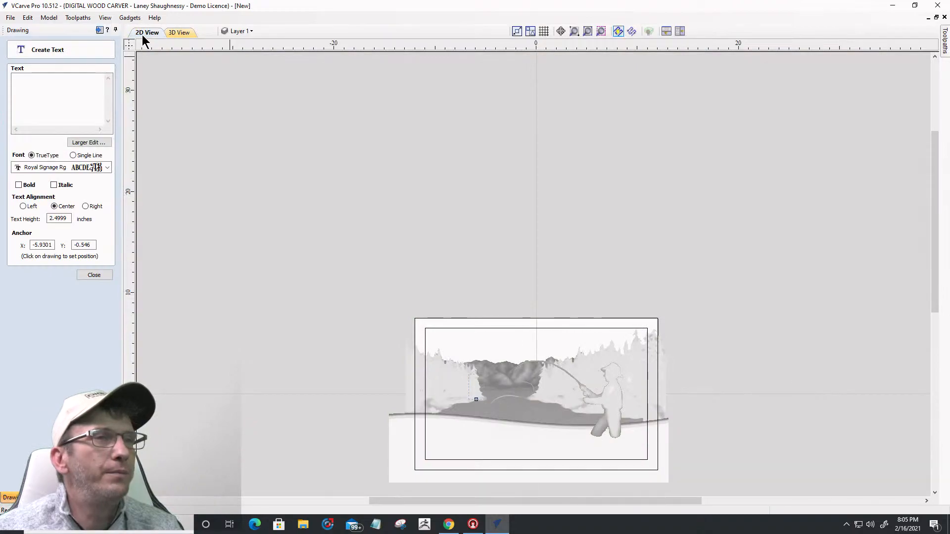
scroll(528, 365, up, 4)
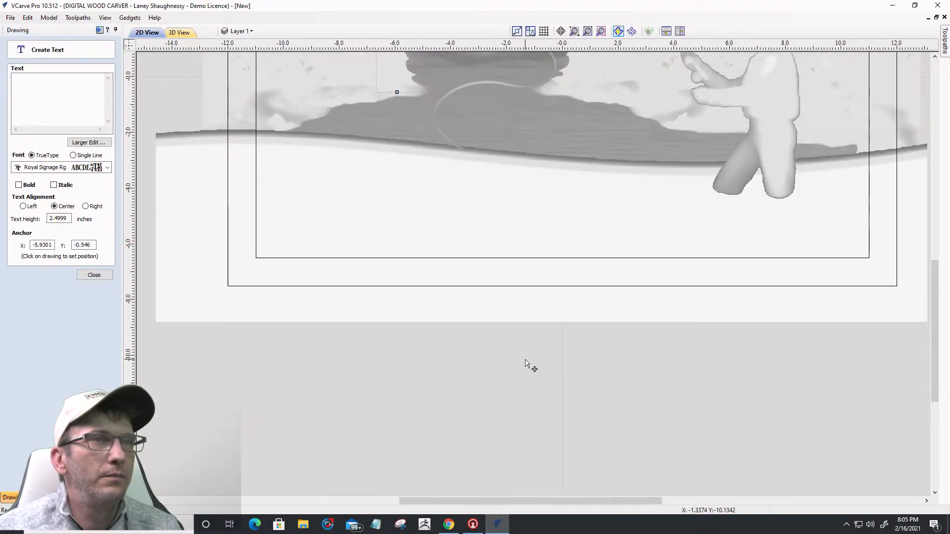
scroll(524, 255, down, 2)
scroll(506, 251, up, 4)
scroll(506, 251, down, 1)
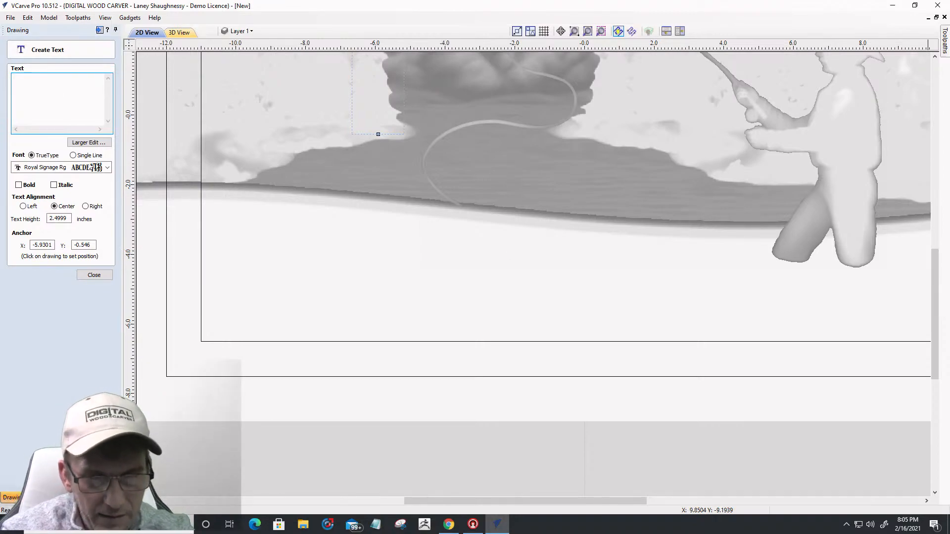
text(RA)
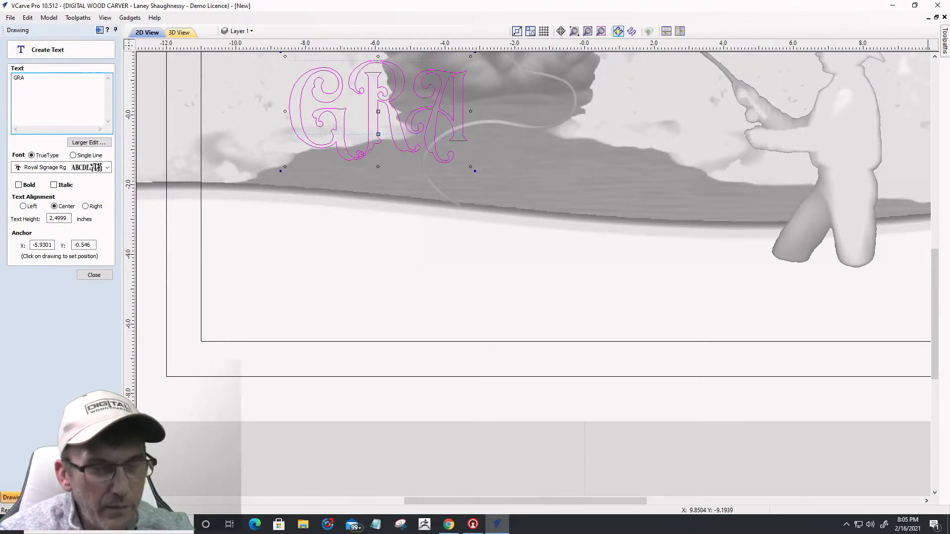
text(MPA)
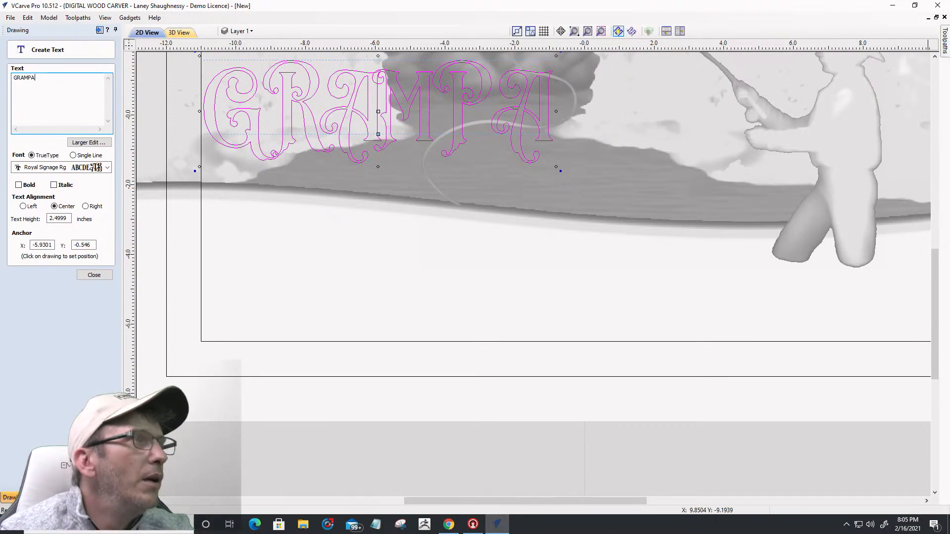
Step: Try Arial Black, then set GRAMPA in Bernadette script and drag it below the lake scene
click(107, 167)
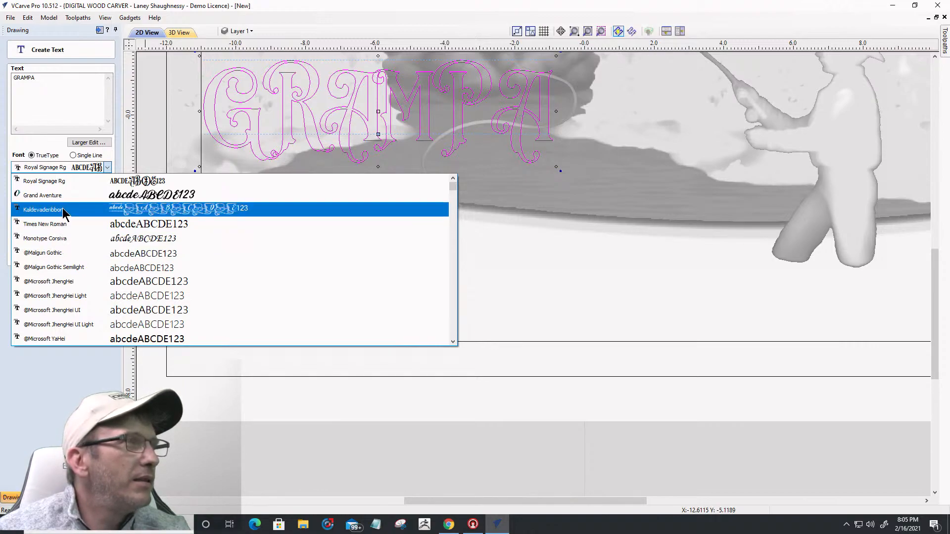
scroll(68, 251, down, 1)
scroll(68, 251, down, 3)
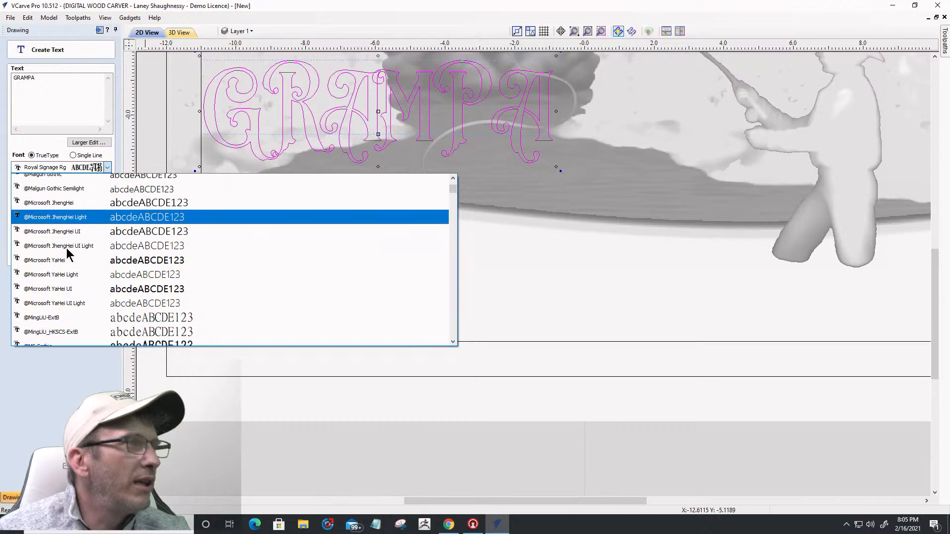
scroll(68, 221, down, 6)
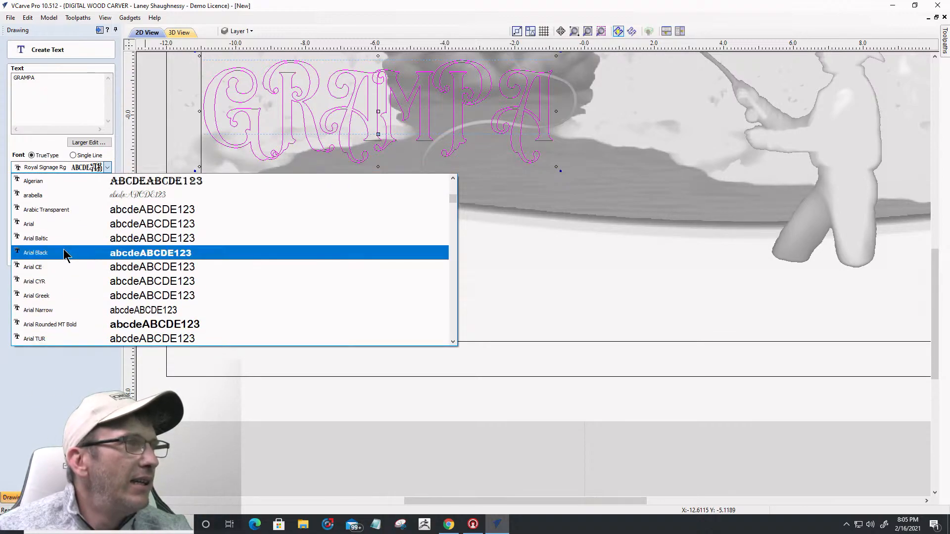
click(63, 252)
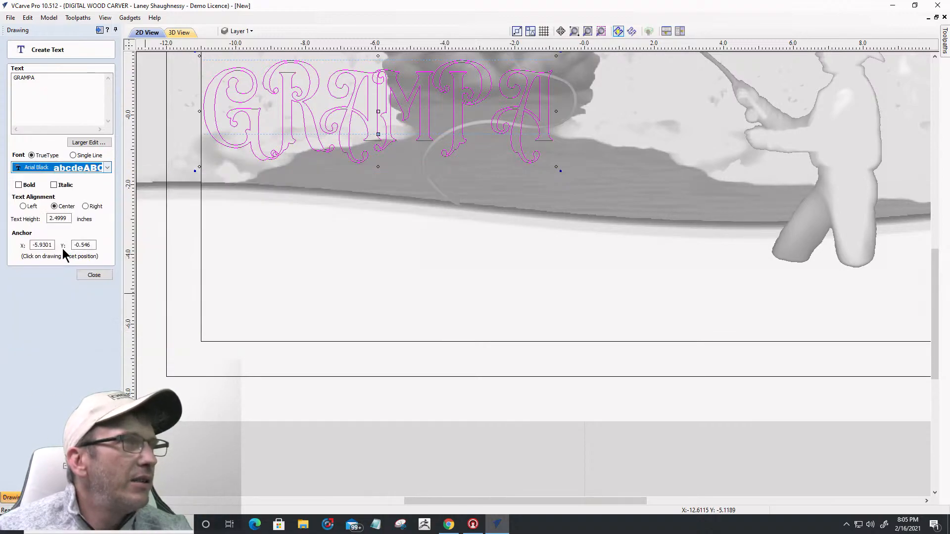
click(64, 167)
scroll(102, 315, down, 5)
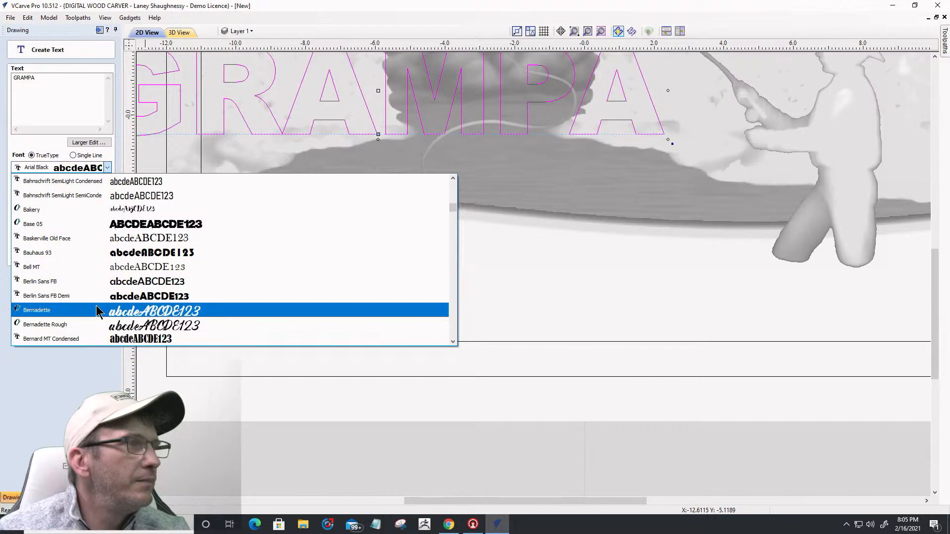
click(97, 310)
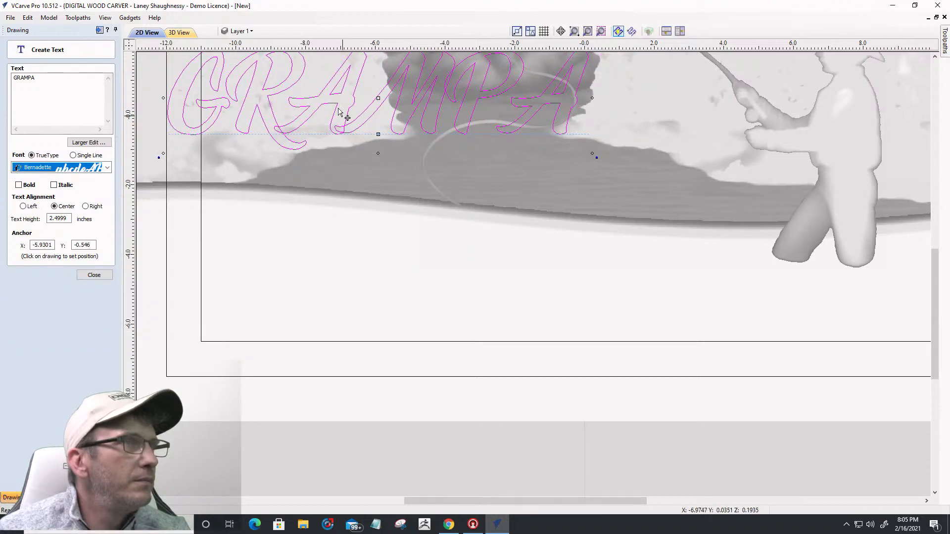
drag(286, 103, 326, 273)
Step: Change the text to 'Grampa', 1.5 inches tall in Times New Roman, shifted left and up
double_click(68, 218)
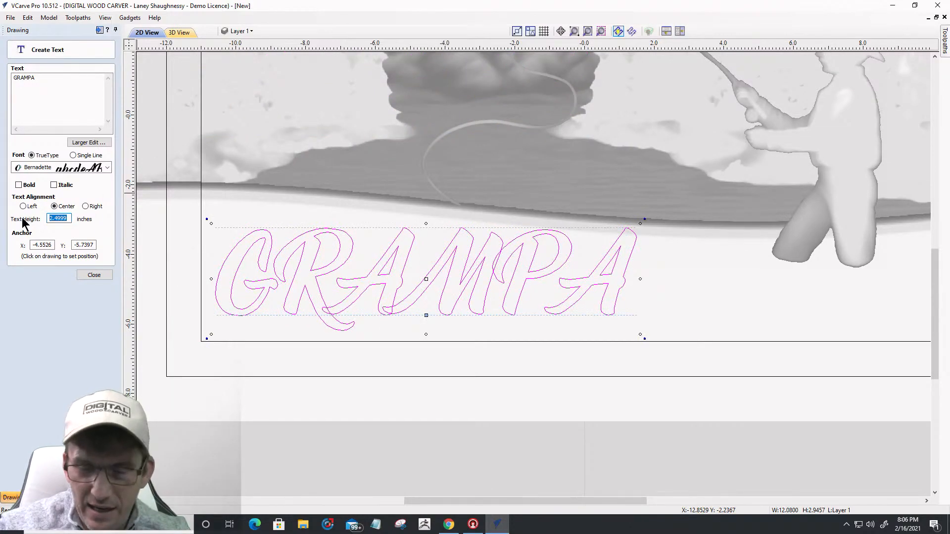
text(1.5)
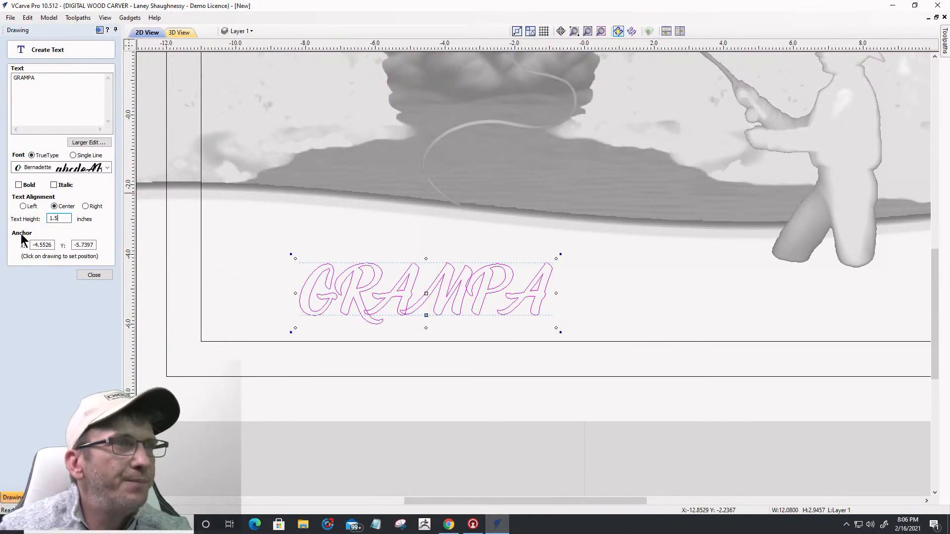
drag(37, 79, 27, 80)
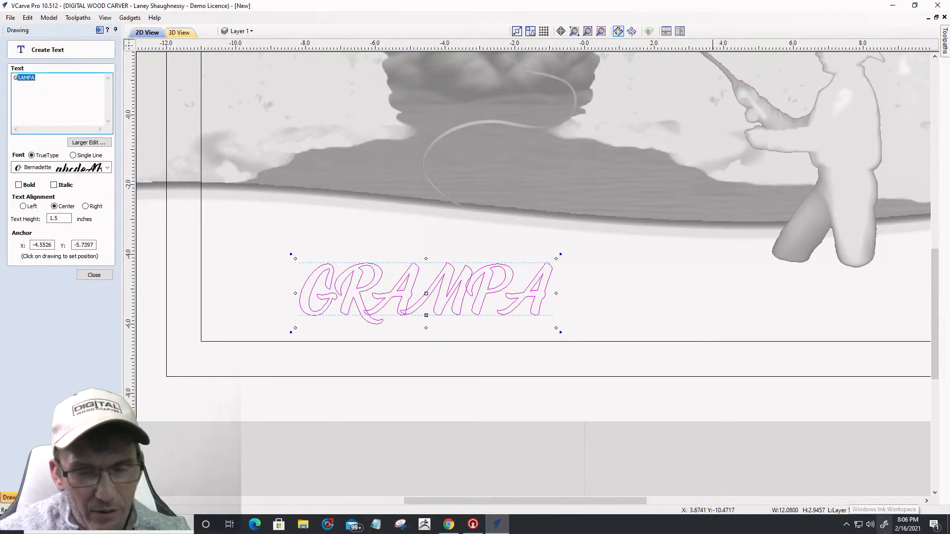
text(rampa)
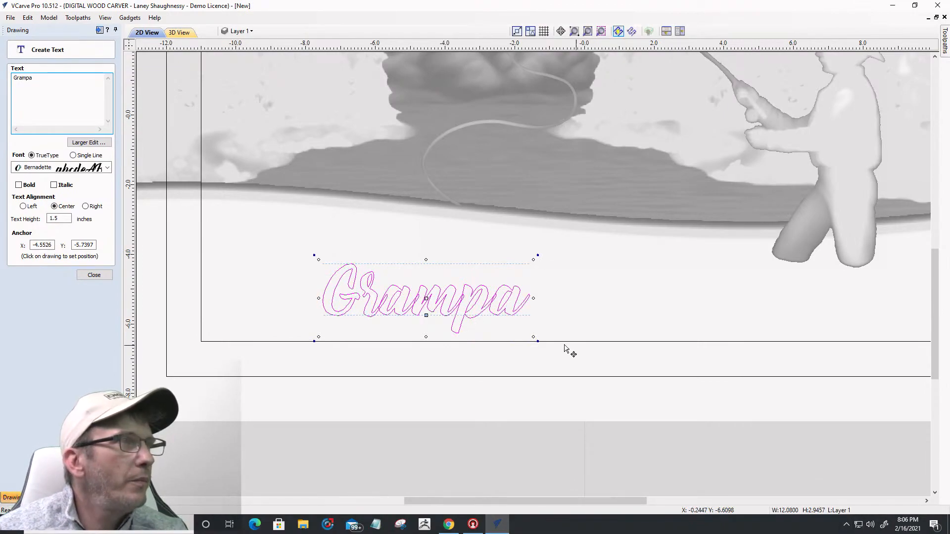
click(106, 167)
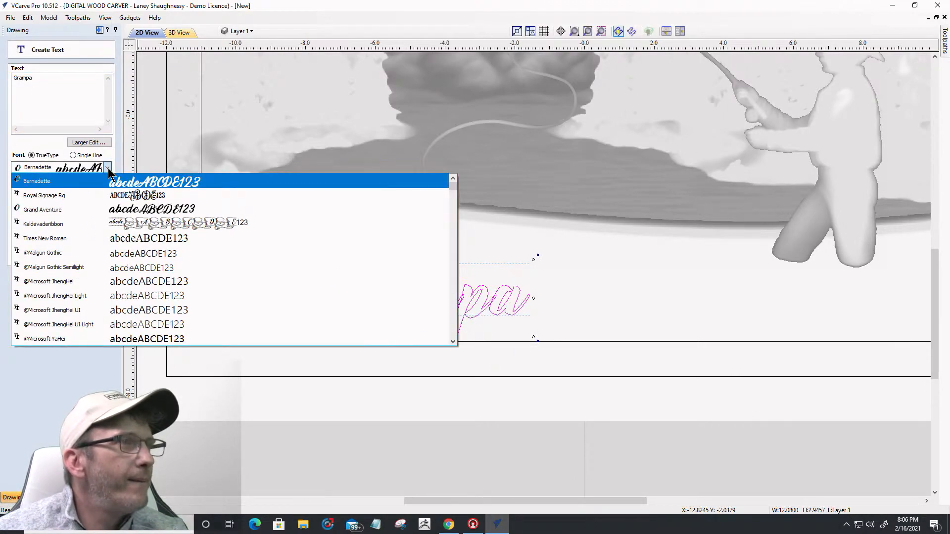
click(85, 239)
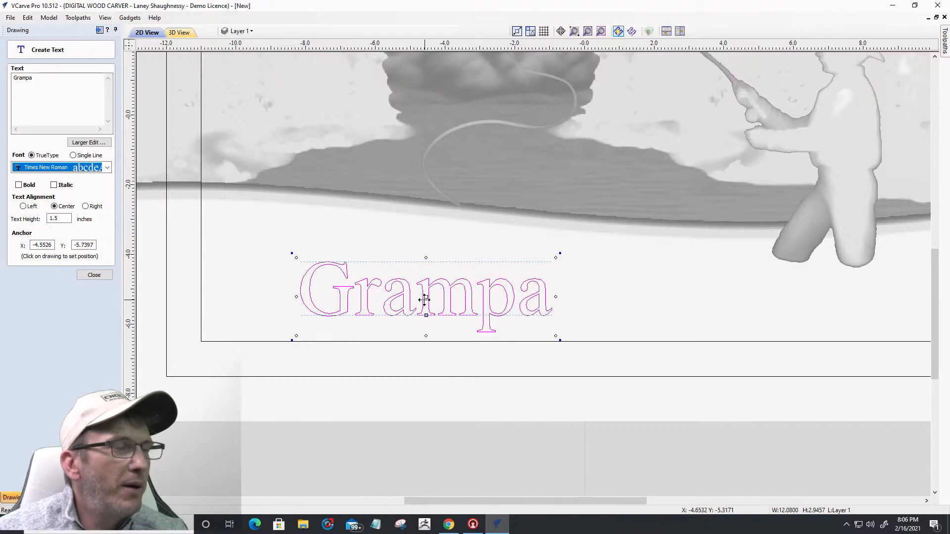
drag(425, 297, 360, 277)
drag(22, 78, 58, 88)
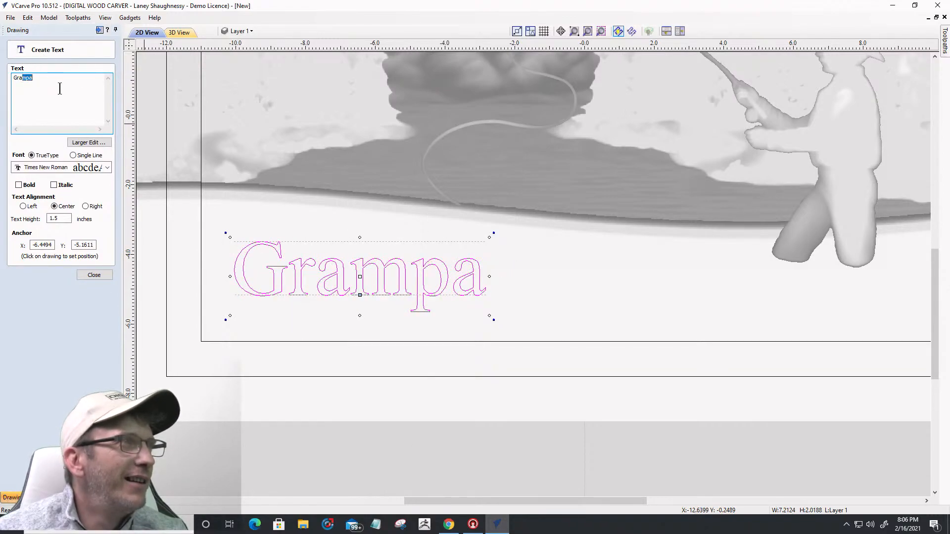
Step: Correct the text to 'Grandpa' and try the Arial Rounded MT Bold font
text(n)
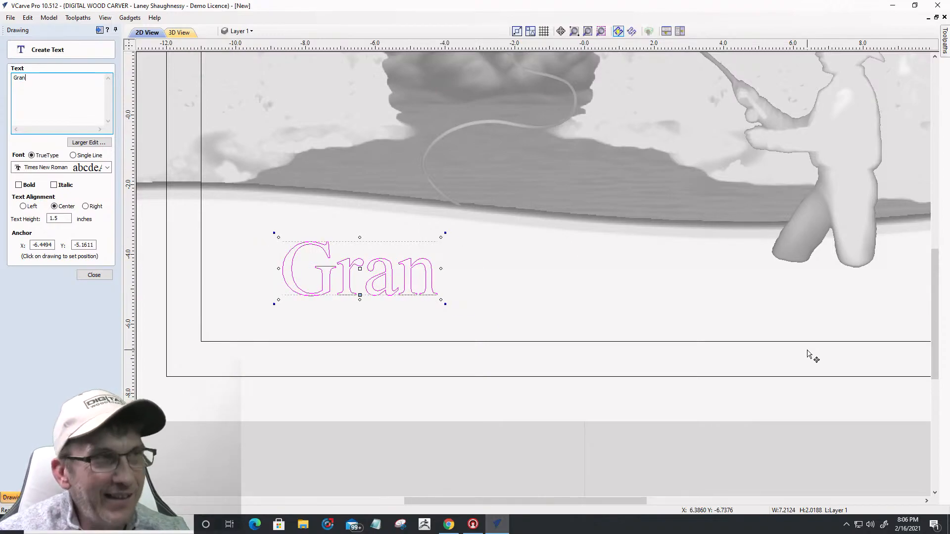
text(dpa)
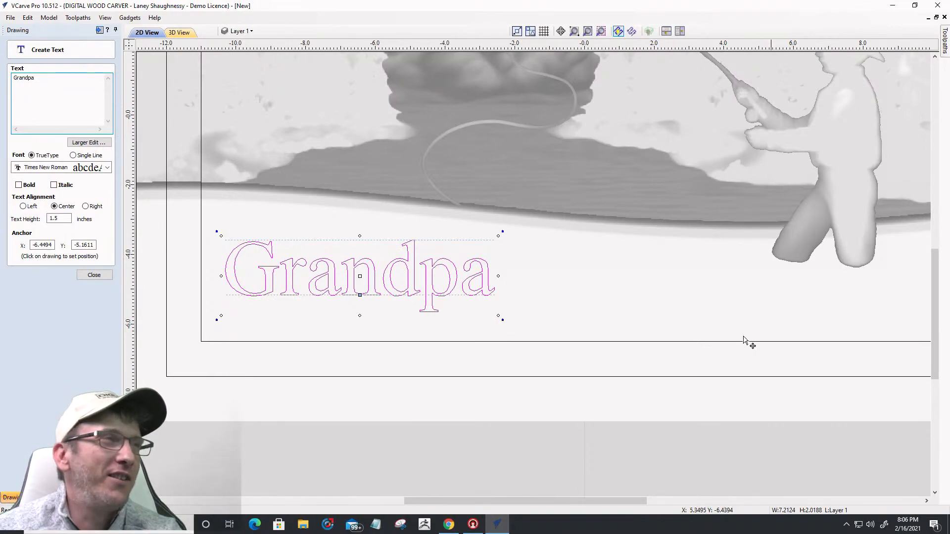
click(107, 167)
scroll(79, 264, up, 10)
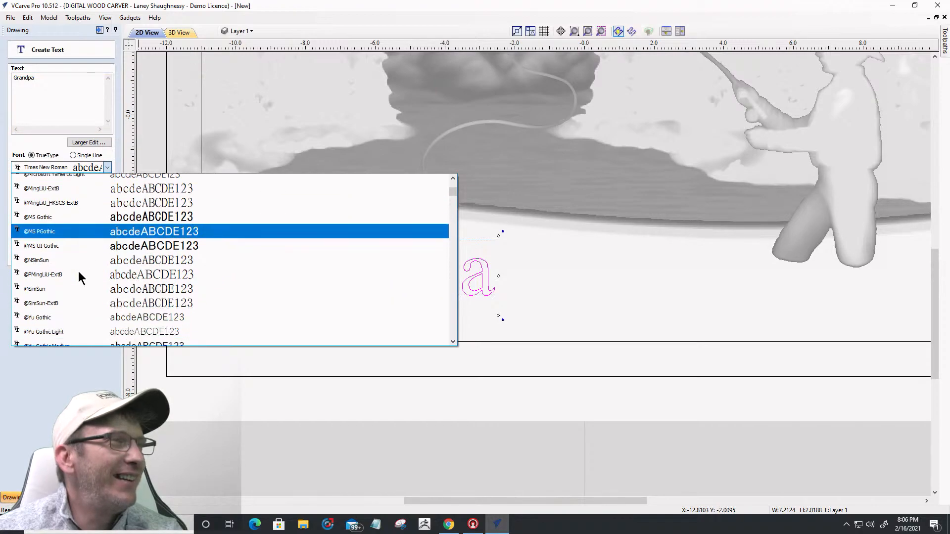
scroll(78, 271, down, 2)
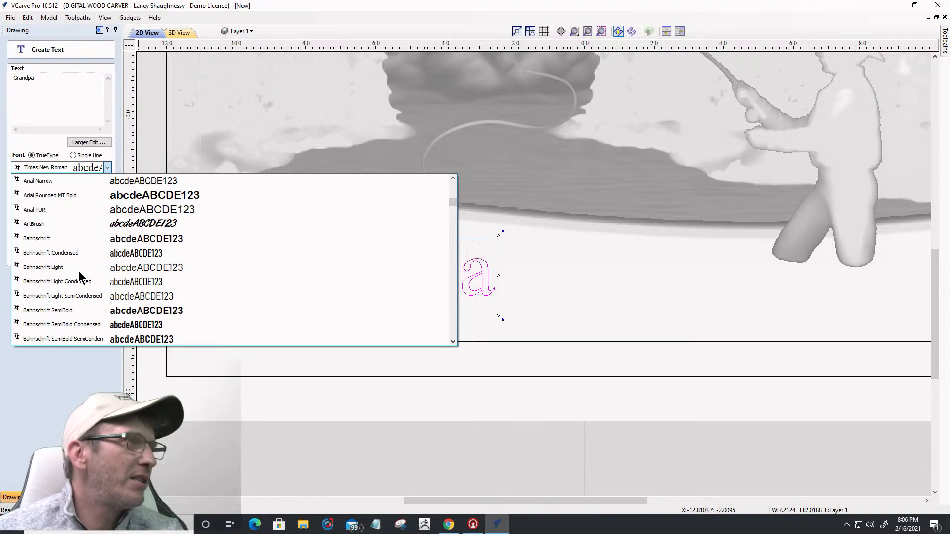
click(85, 195)
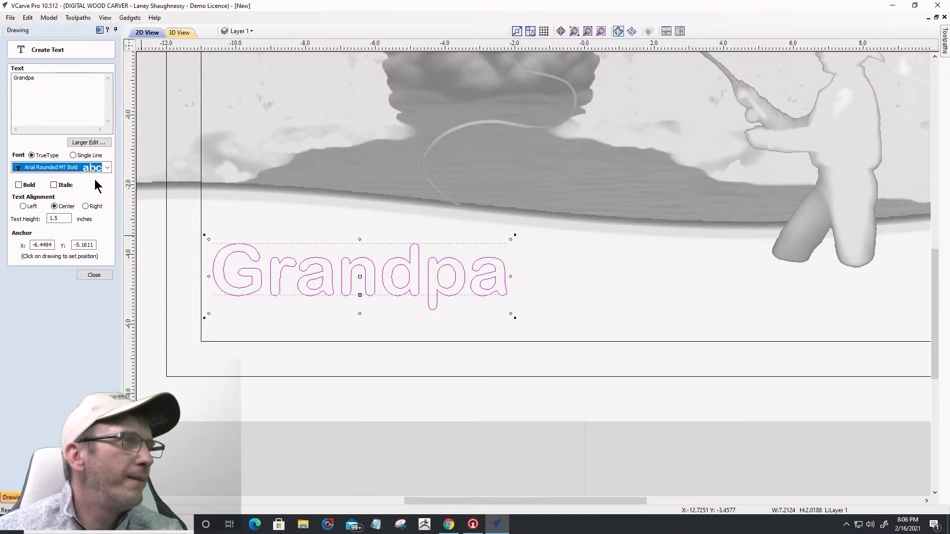
Step: Set Grandpa in bold Monotype Corsiva, nudge it up and left, and close text creation
click(106, 169)
scroll(79, 247, down, 10)
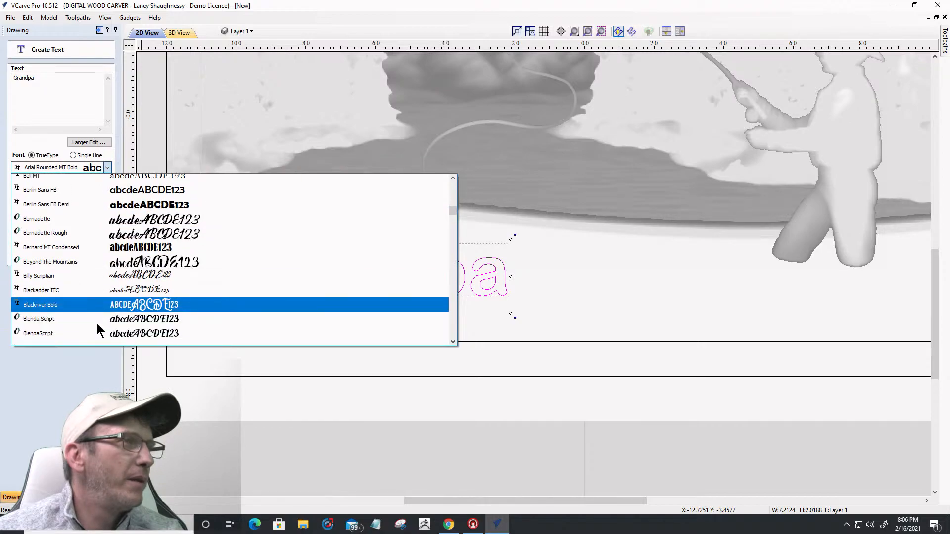
scroll(97, 329, down, 12)
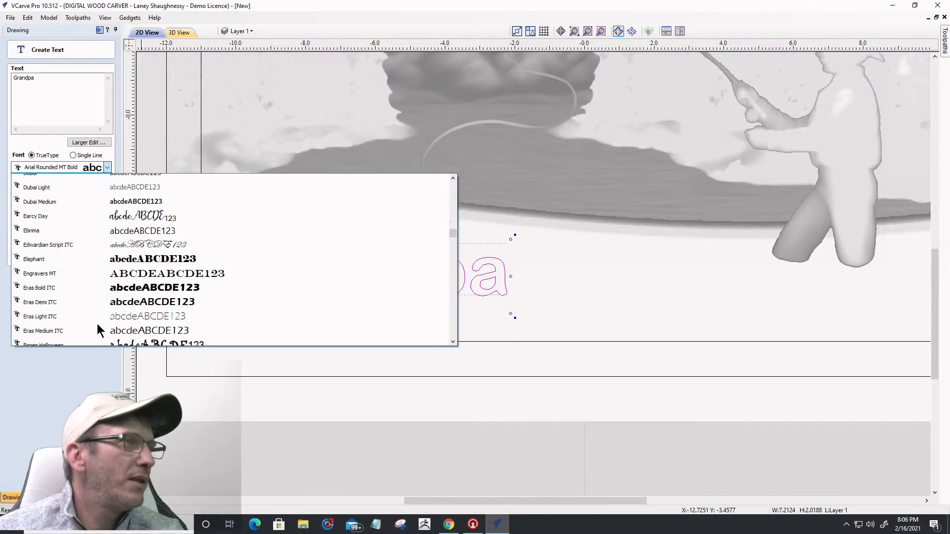
scroll(97, 328, down, 2)
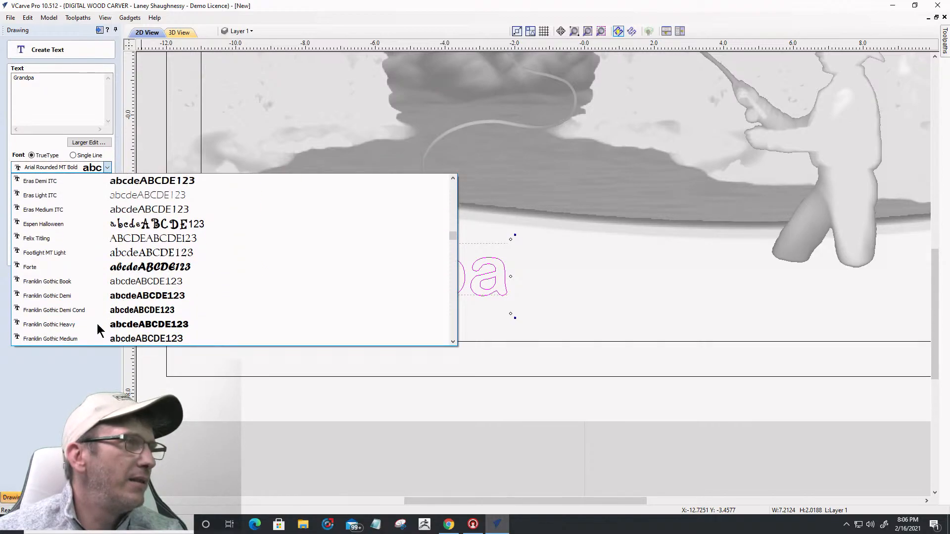
scroll(98, 327, down, 4)
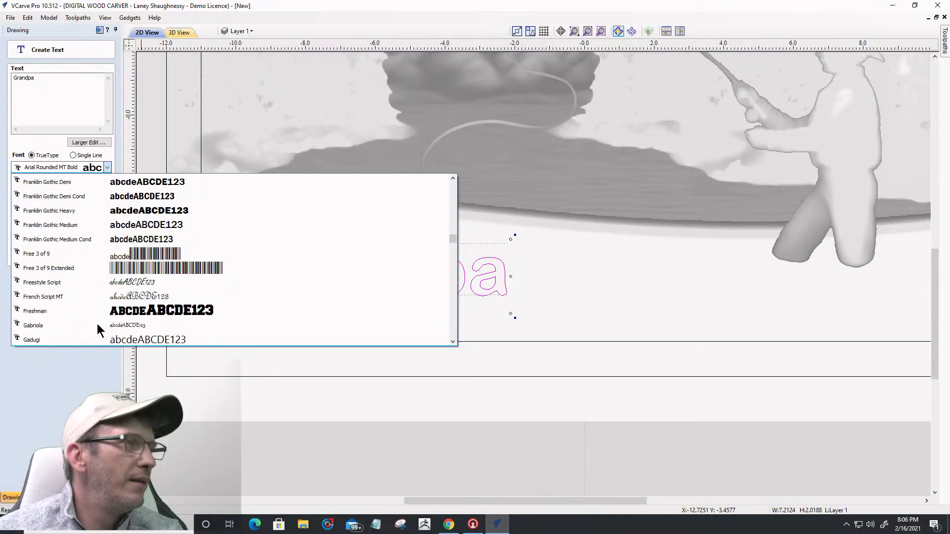
scroll(97, 324, down, 8)
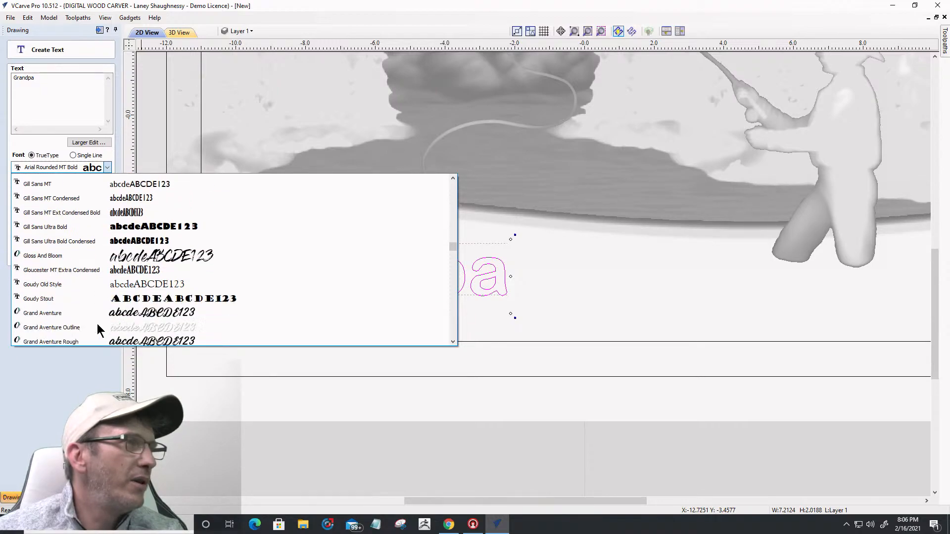
scroll(97, 323, down, 5)
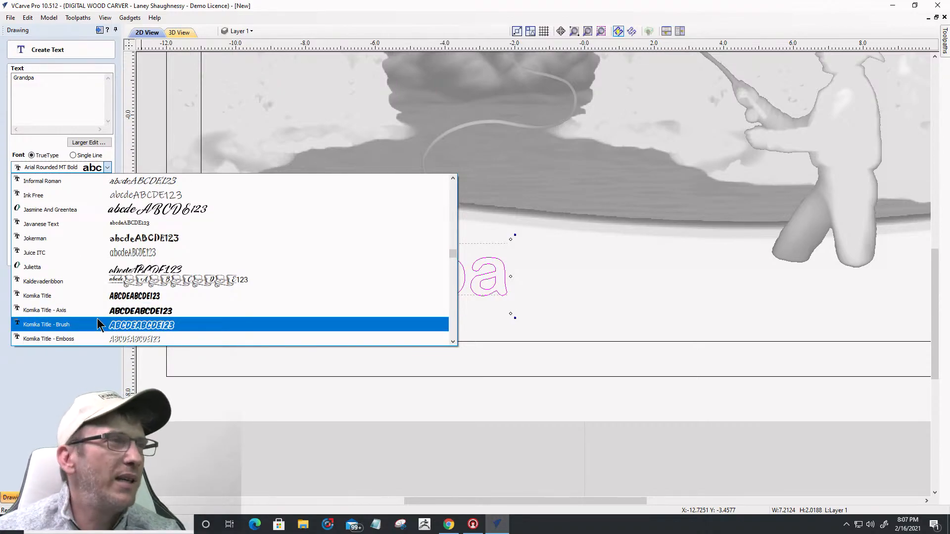
scroll(97, 324, down, 1)
scroll(96, 324, down, 10)
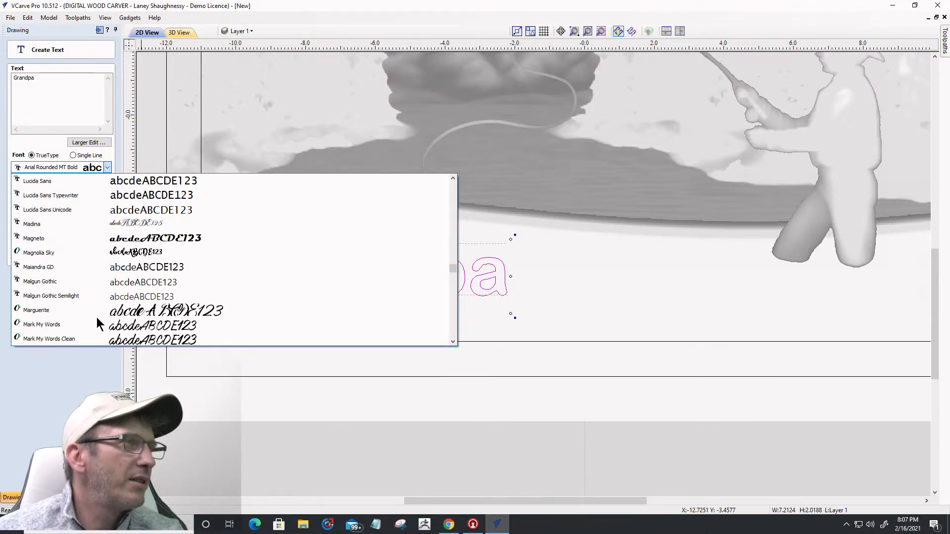
scroll(92, 272, down, 3)
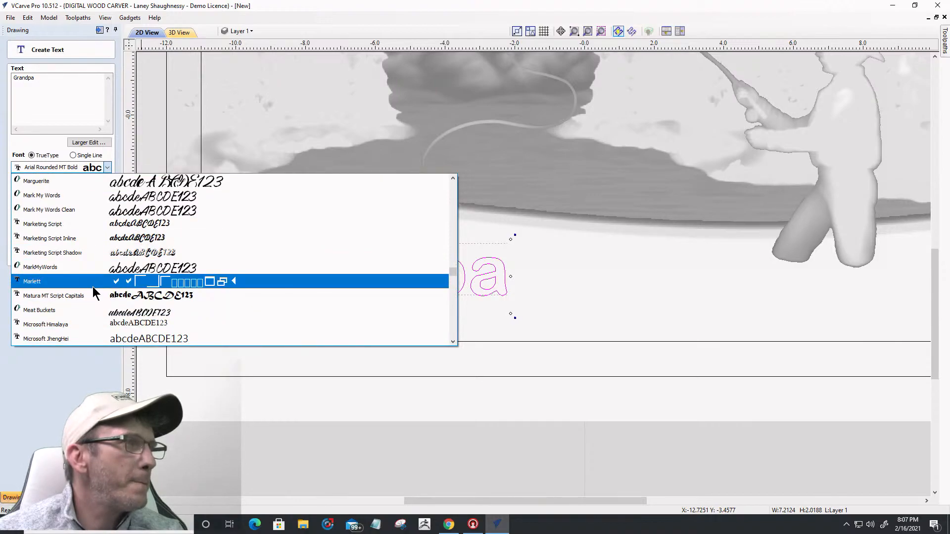
scroll(95, 307, down, 2)
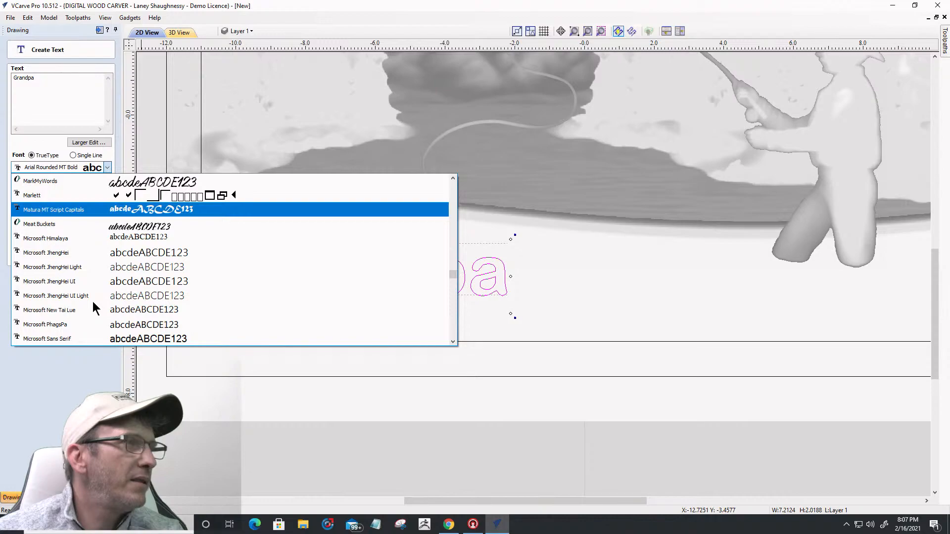
scroll(96, 307, down, 2)
scroll(100, 310, down, 3)
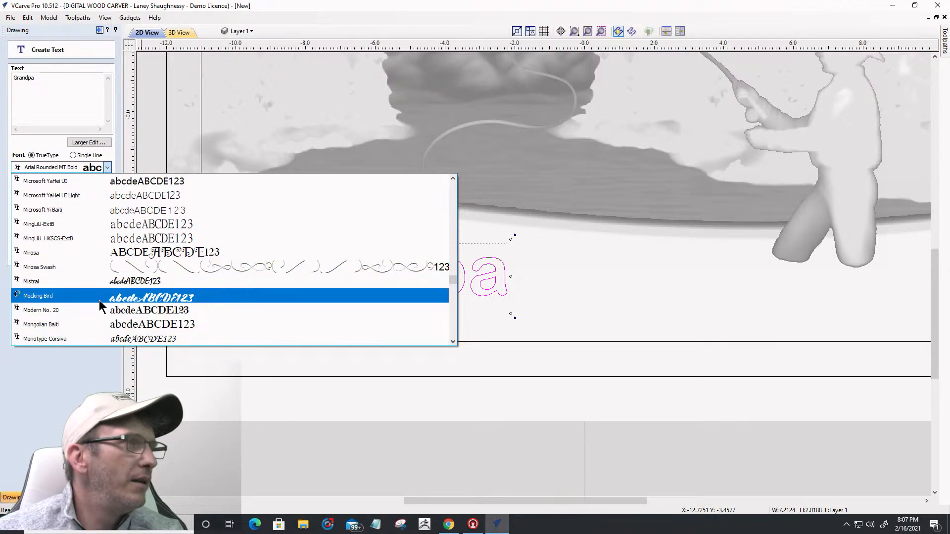
click(118, 337)
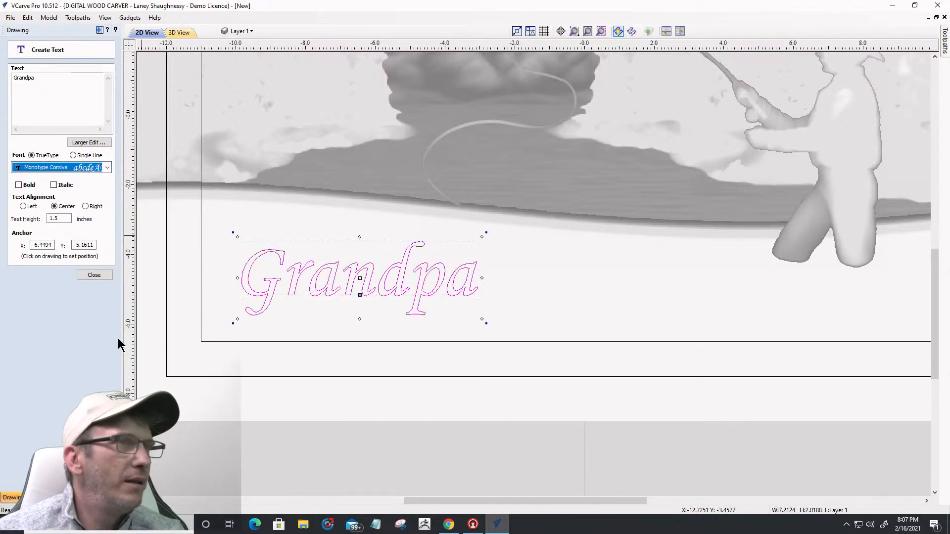
drag(327, 283, 307, 265)
click(19, 184)
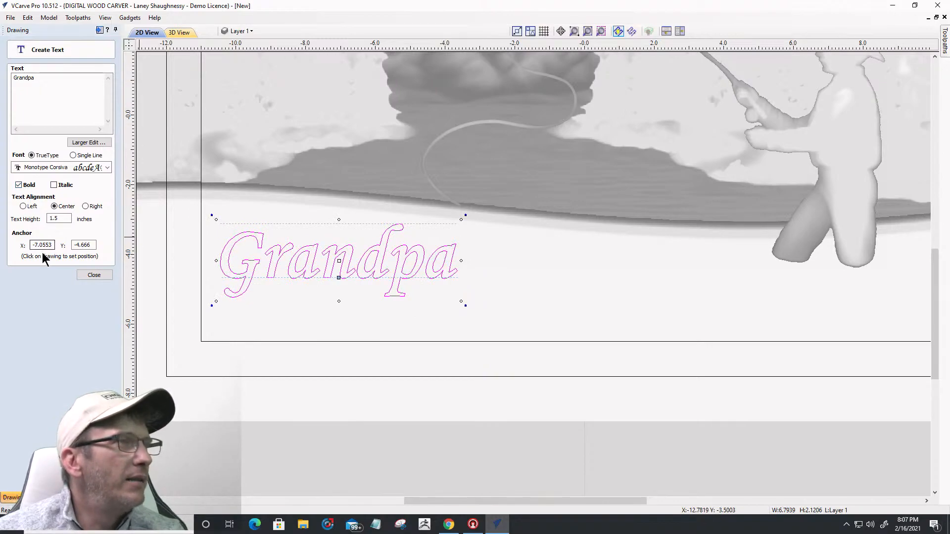
click(94, 275)
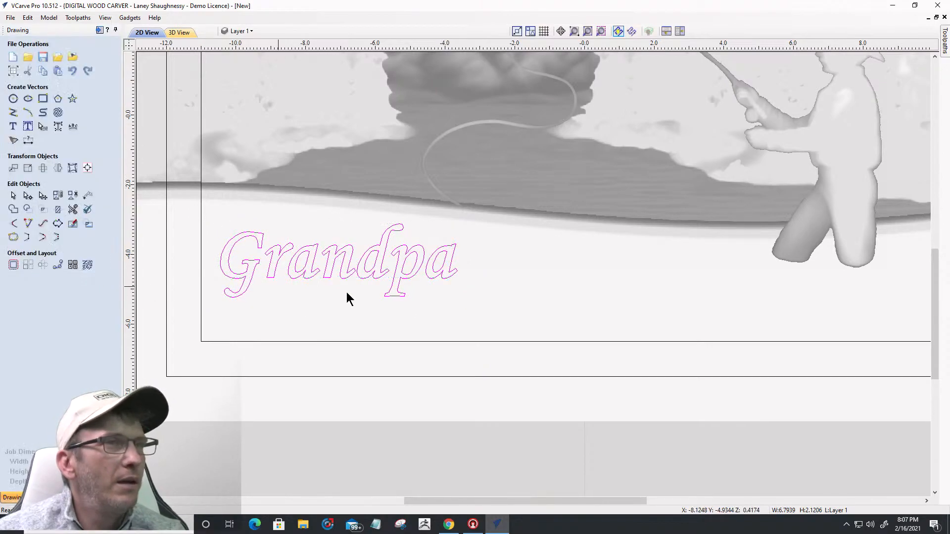
Step: Add 'World's Best Fisherman' at 1-inch height, placed below and right of Grandpa
click(13, 126)
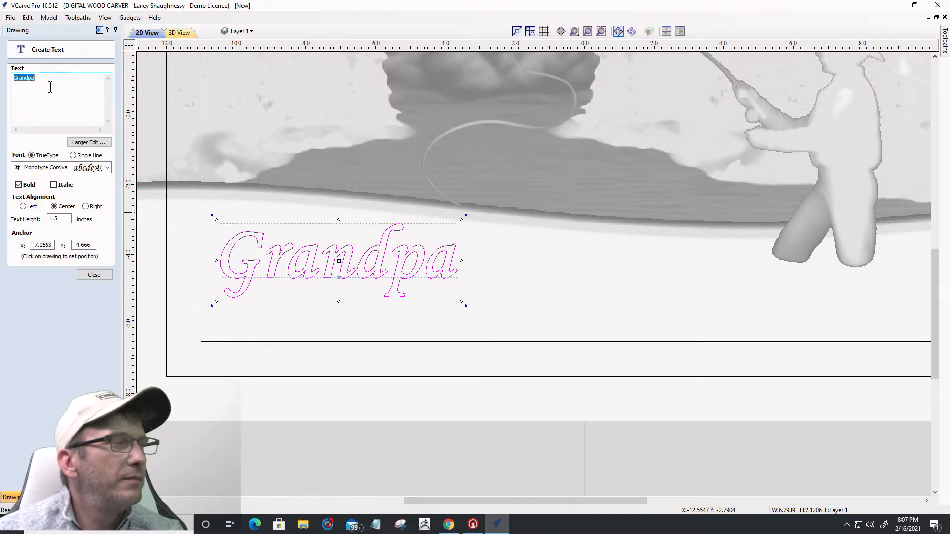
click(568, 293)
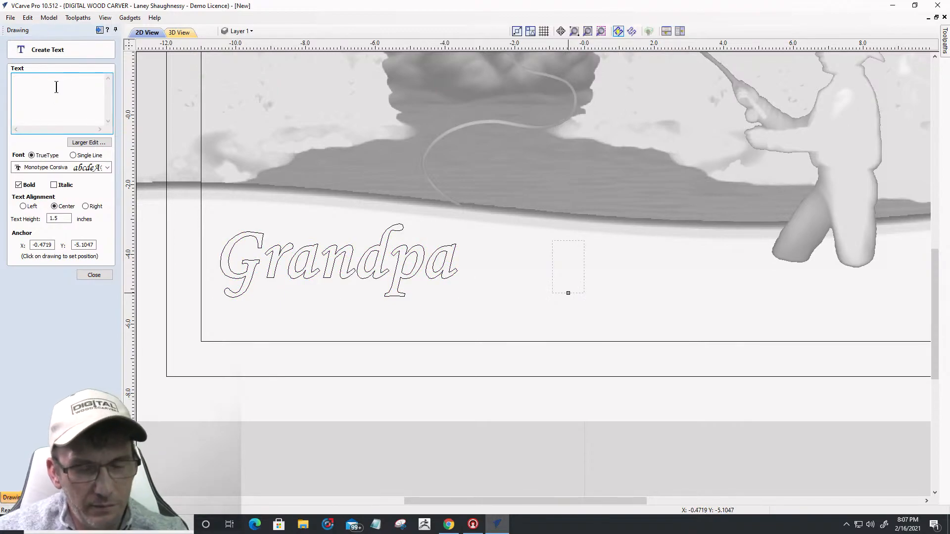
text(Wor)
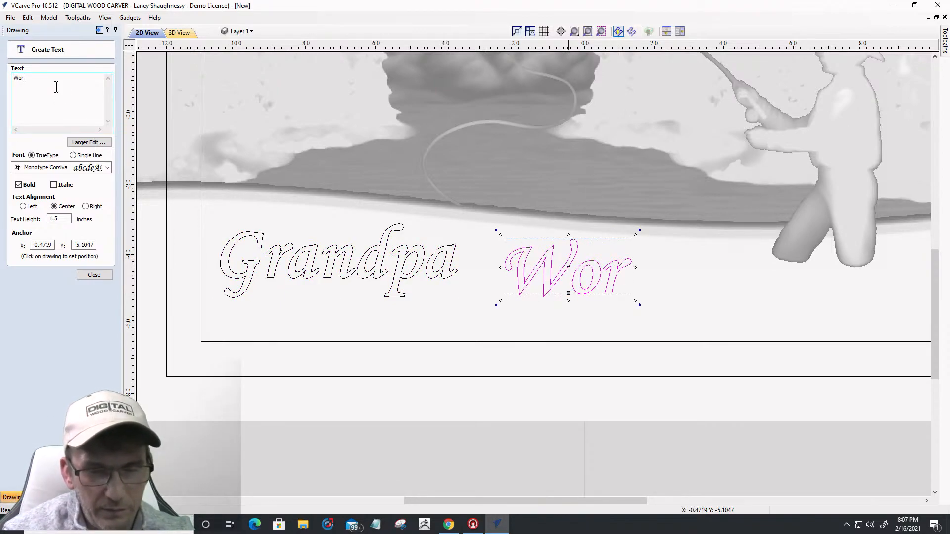
text(ld's B)
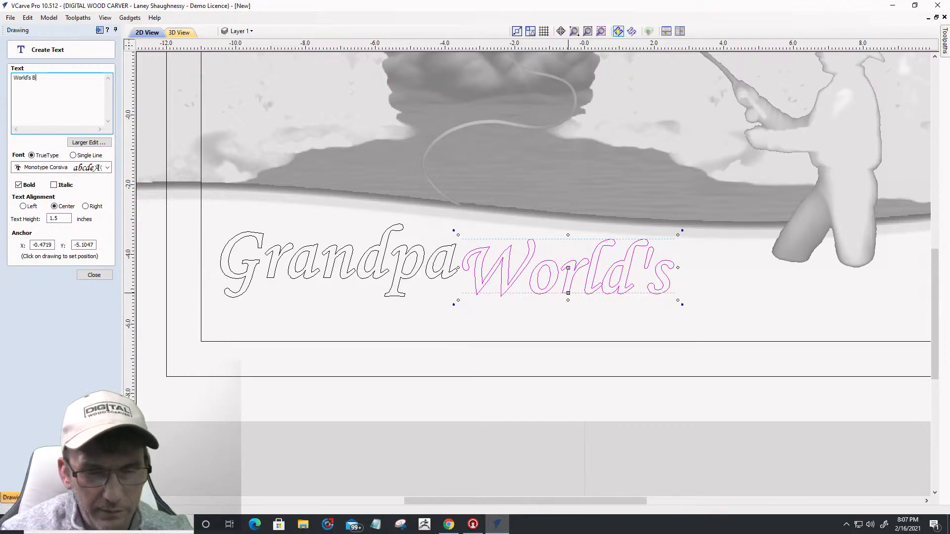
text(est)
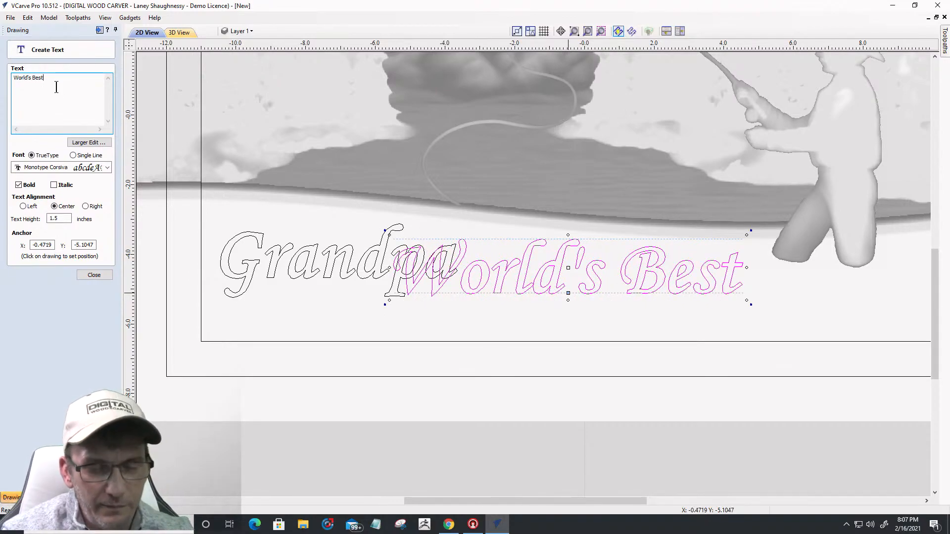
text( Fisherman)
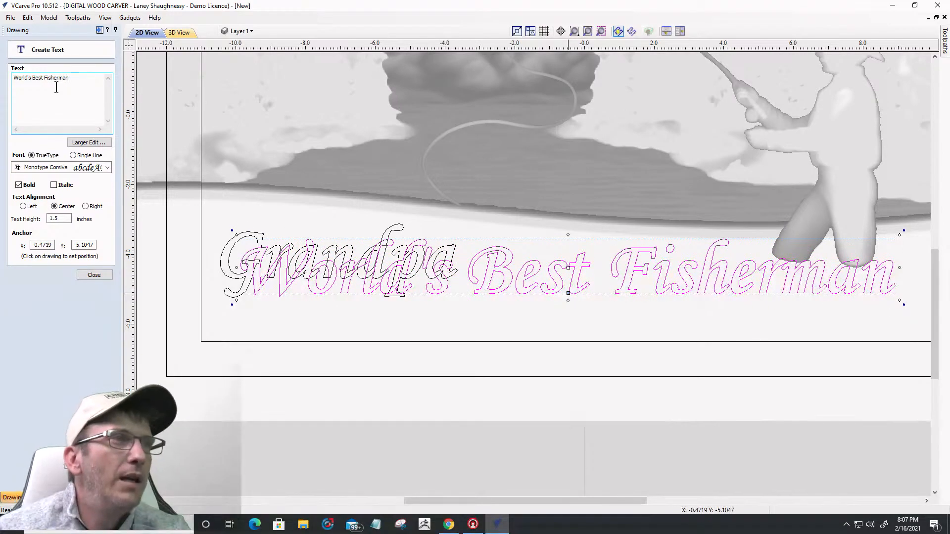
double_click(58, 219)
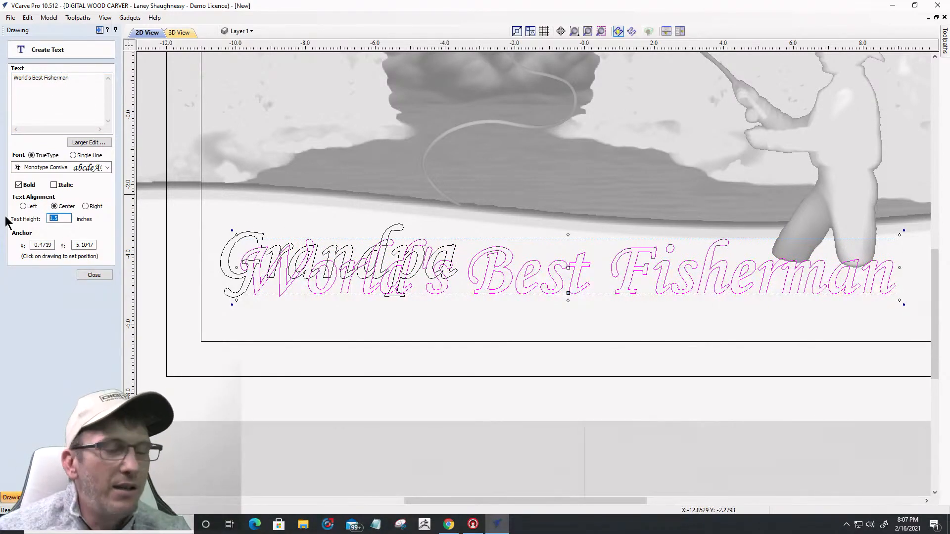
text(1)
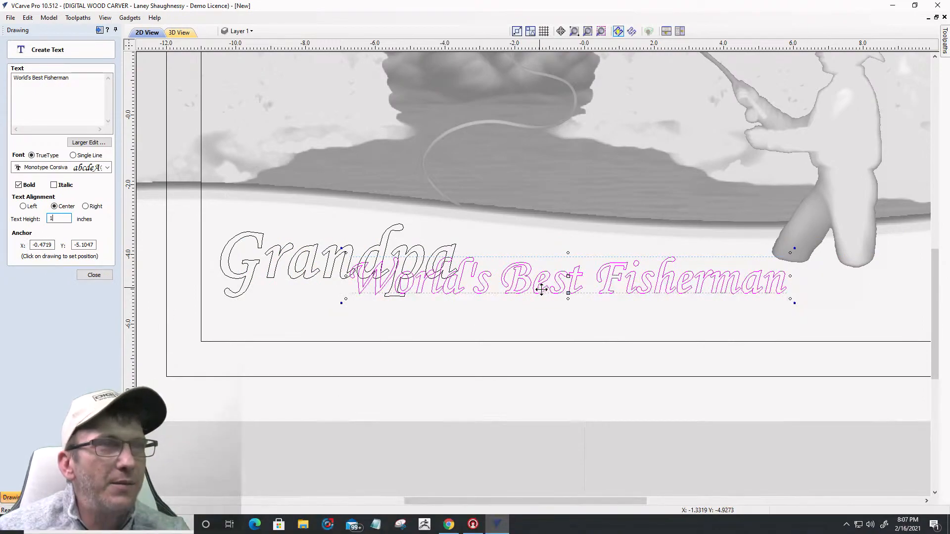
drag(562, 290, 599, 317)
scroll(596, 319, down, 1)
scroll(595, 324, down, 1)
scroll(601, 327, up, 4)
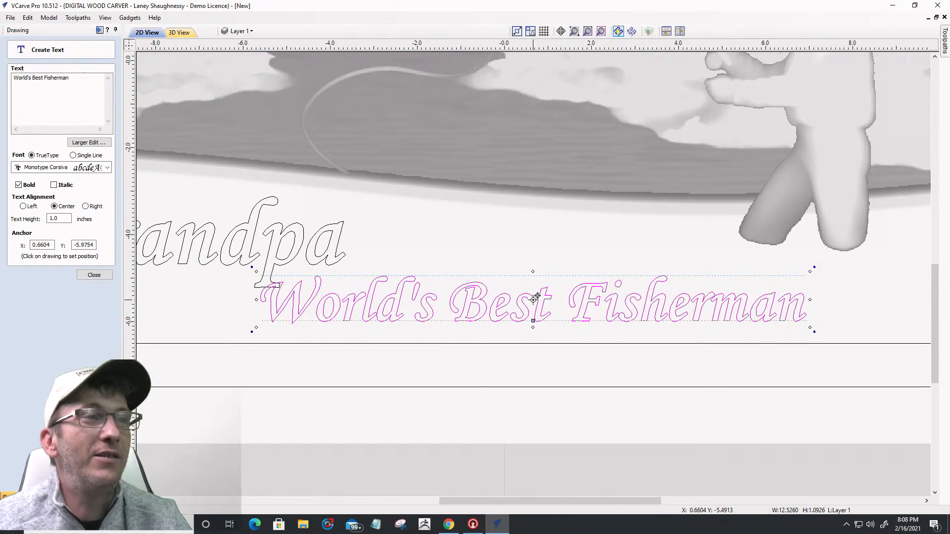
click(620, 333)
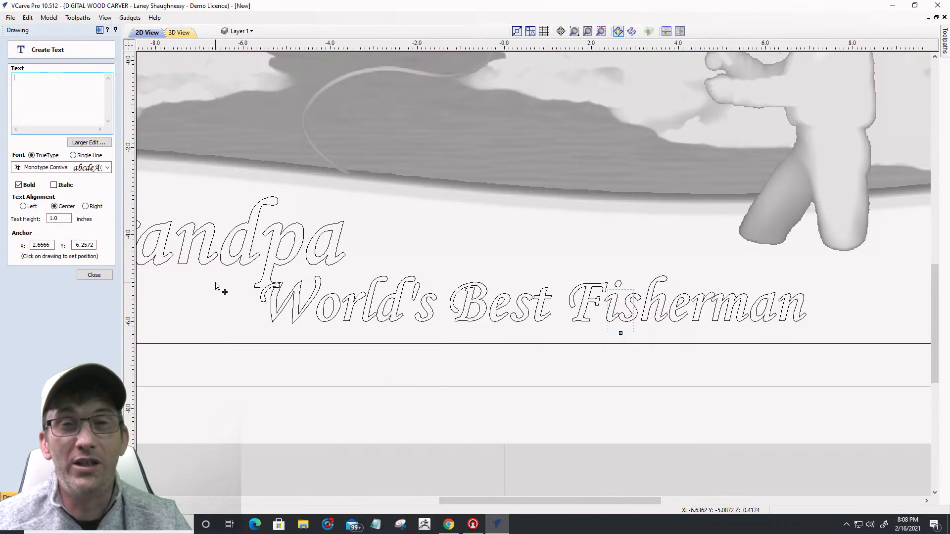
click(91, 272)
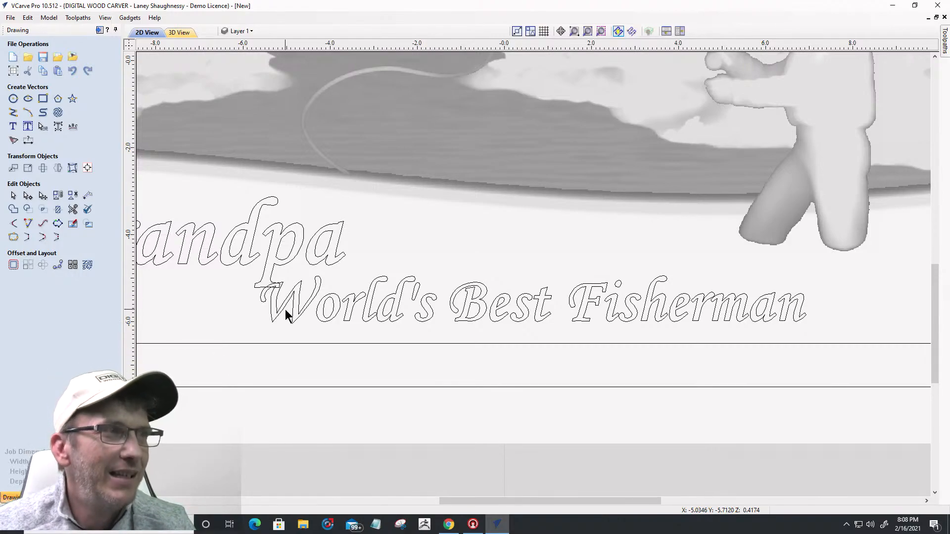
Step: Nudge the World's Best Fisherman text right toward the inner border's right edge
click(330, 301)
key(Right)
key(Right)
key(Right)
key(Right)
key(Right)
key(Right)
key(Right)
key(Right)
key(Right)
key(Right)
key(Right)
key(Right)
key(Right)
key(Right)
key(Right)
key(Right)
key(Right)
key(Right)
key(Right)
key(Right)
key(Right)
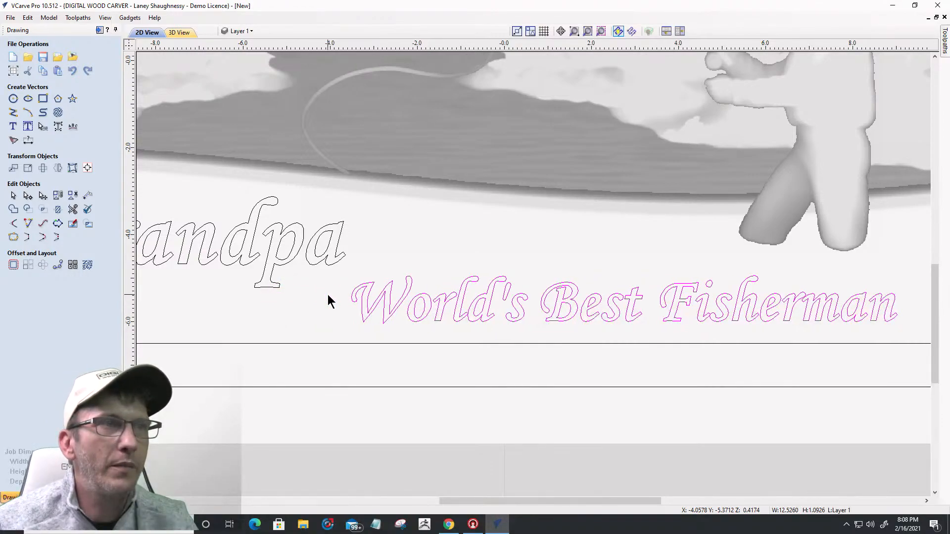
key(Right)
key(Right)
key(Right)
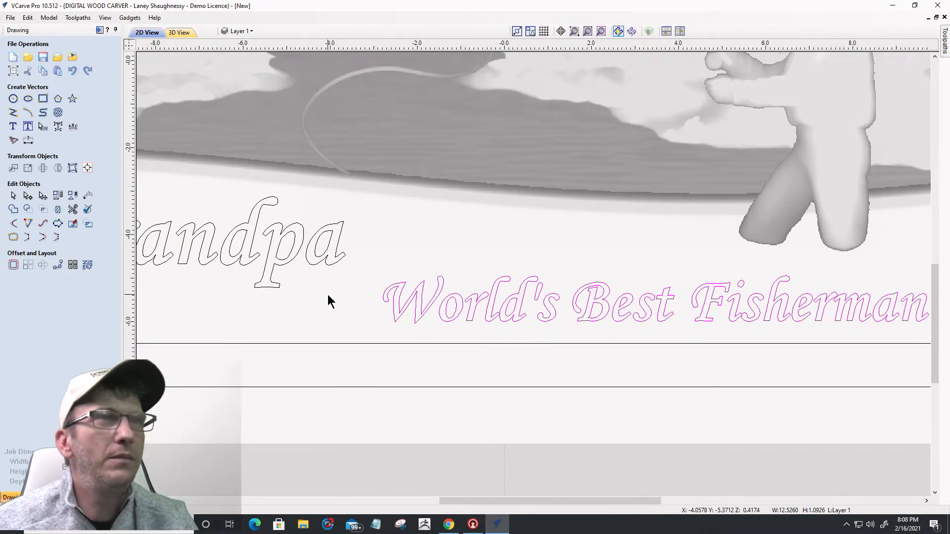
scroll(539, 254, down, 3)
scroll(555, 251, down, 3)
scroll(530, 221, up, 2)
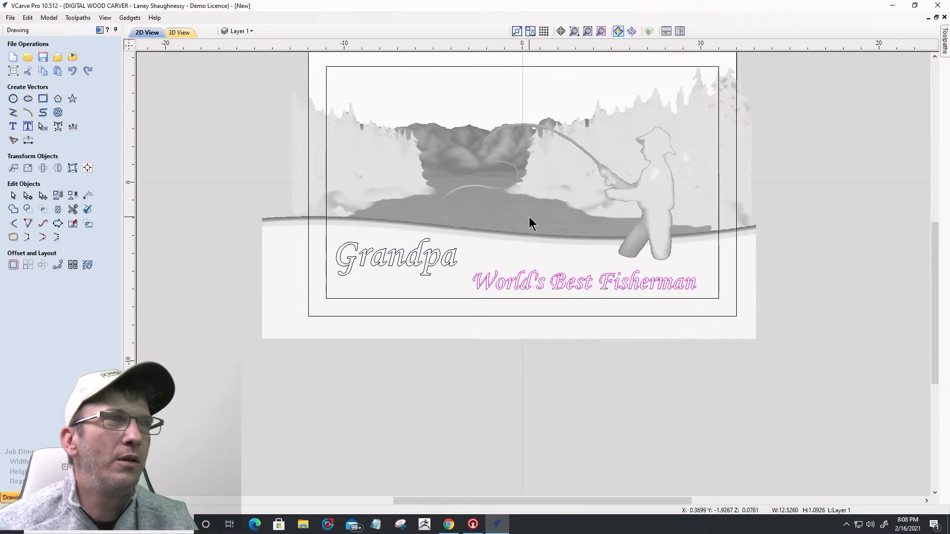
scroll(335, 66, up, 1)
scroll(147, 84, down, 1)
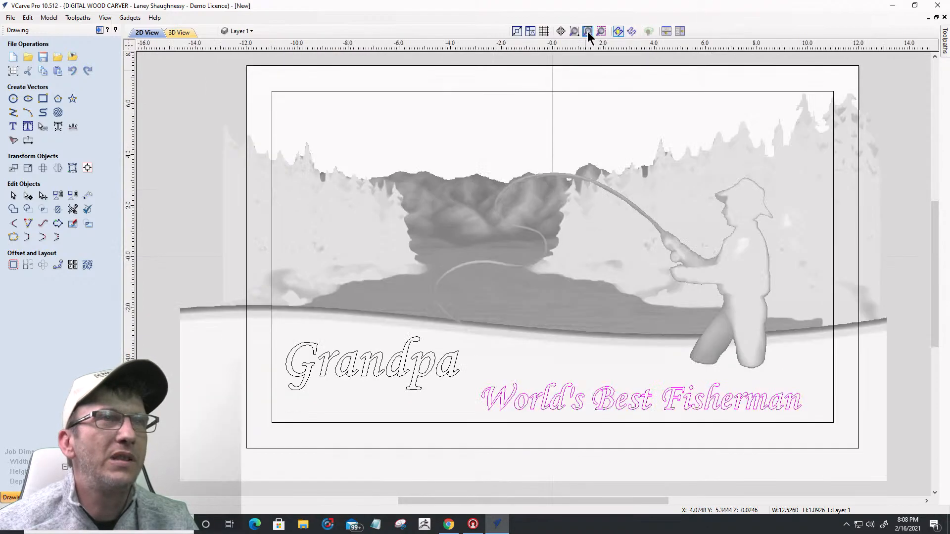
Step: Zoom to fit the whole job so the complete sign is visible
click(588, 31)
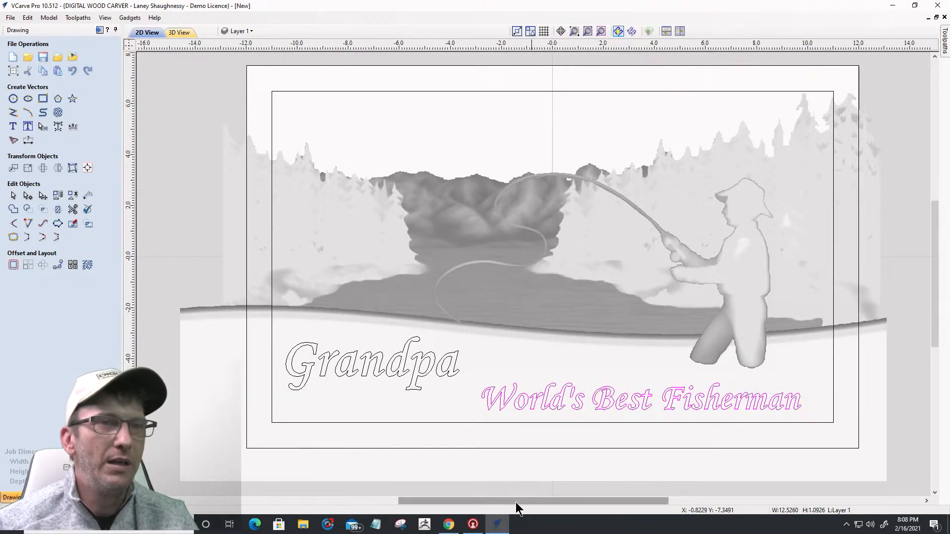
scroll(721, 409, up, 1)
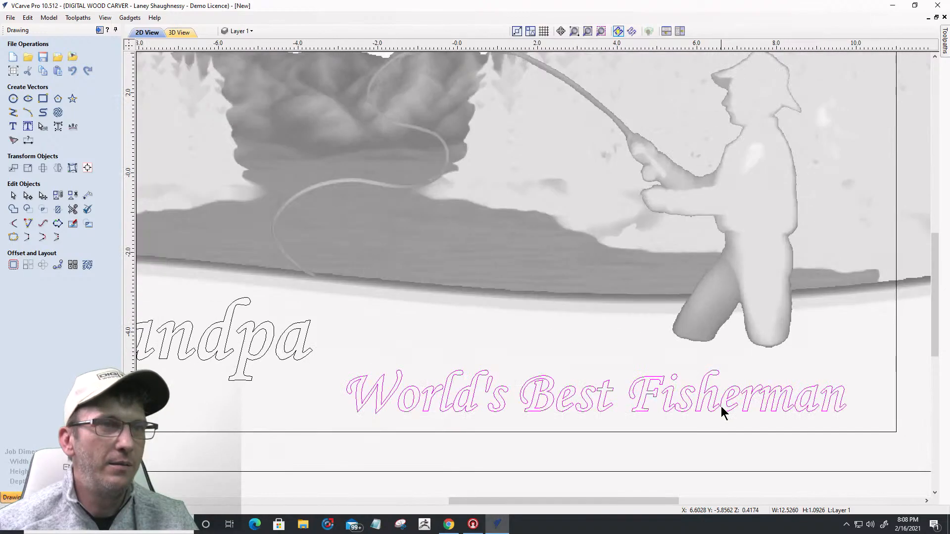
scroll(723, 412, up, 1)
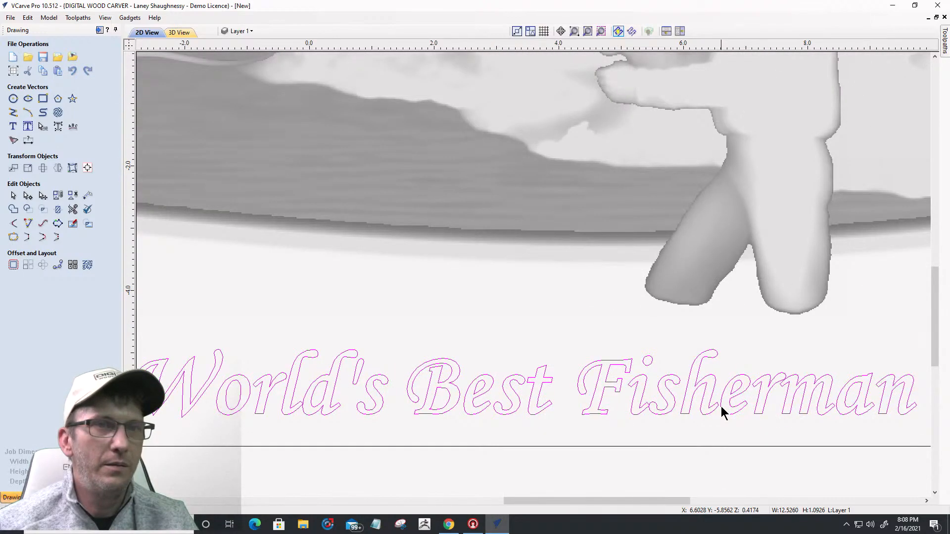
scroll(720, 405, down, 3)
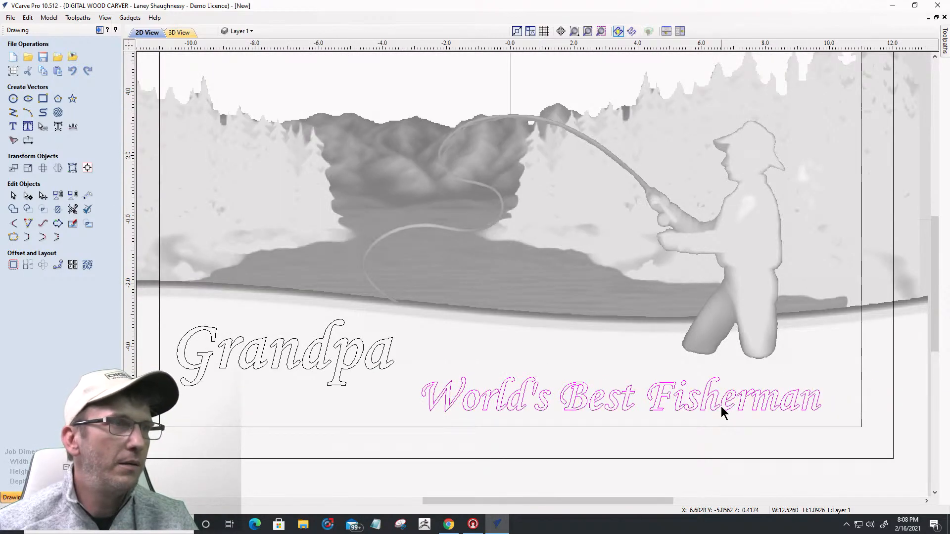
scroll(546, 335, down, 3)
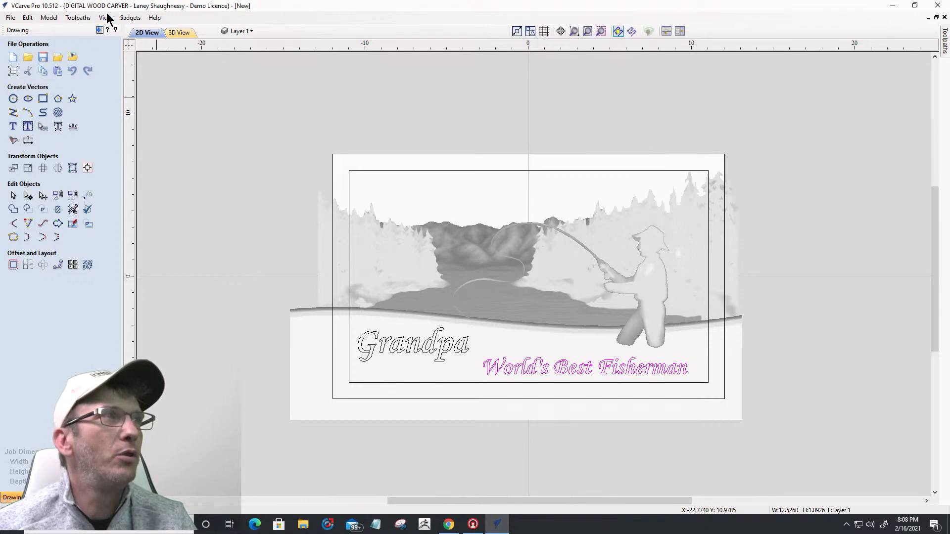
Step: Create a 3D Roughing toolpath bounded by the inner rectangle and adjust its machining allowance
click(99, 30)
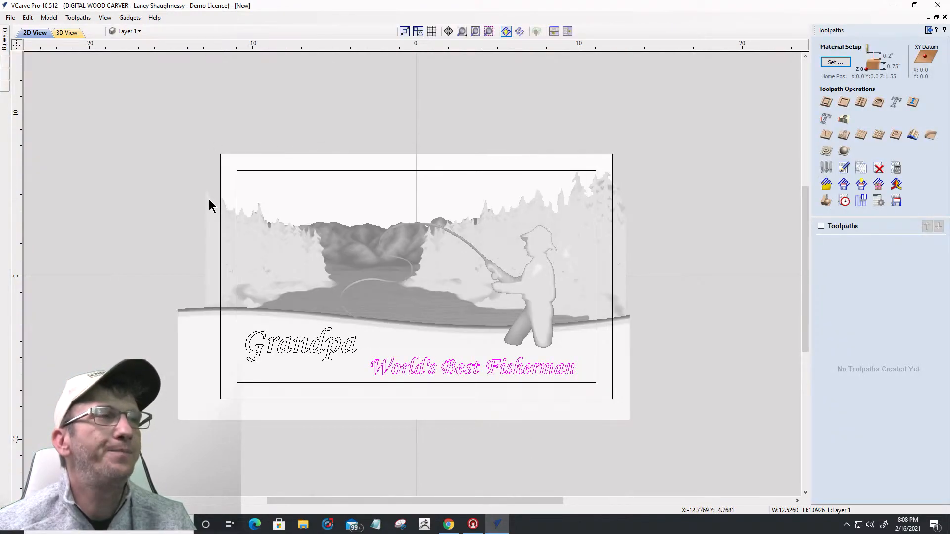
click(236, 210)
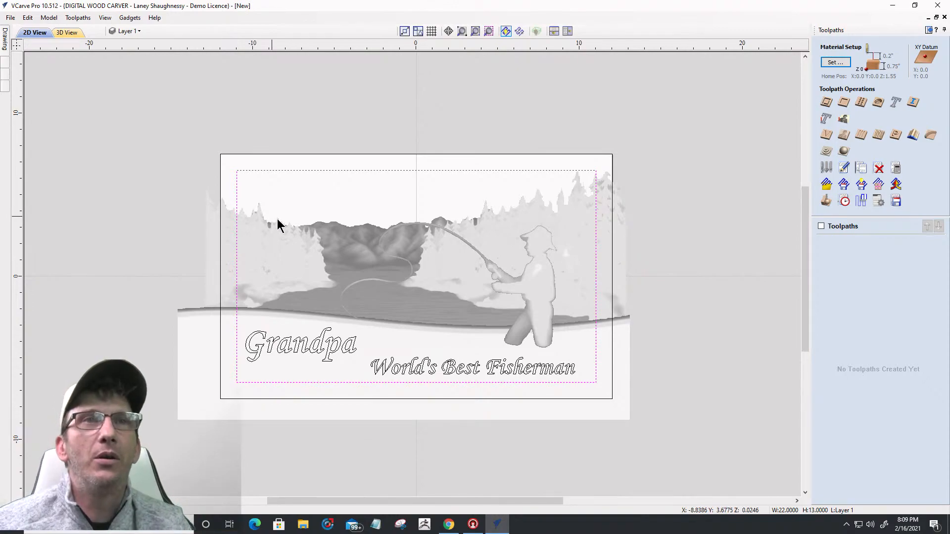
click(824, 154)
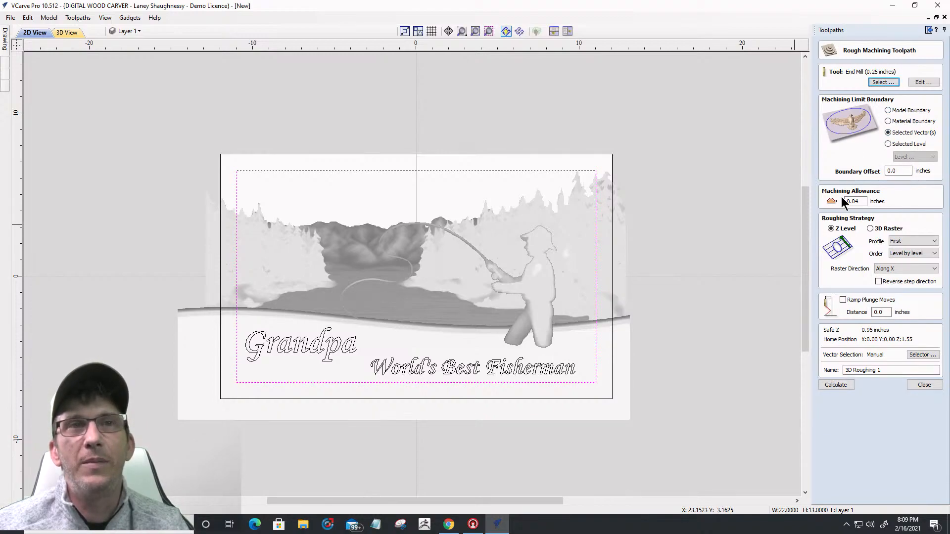
drag(860, 201, 854, 201)
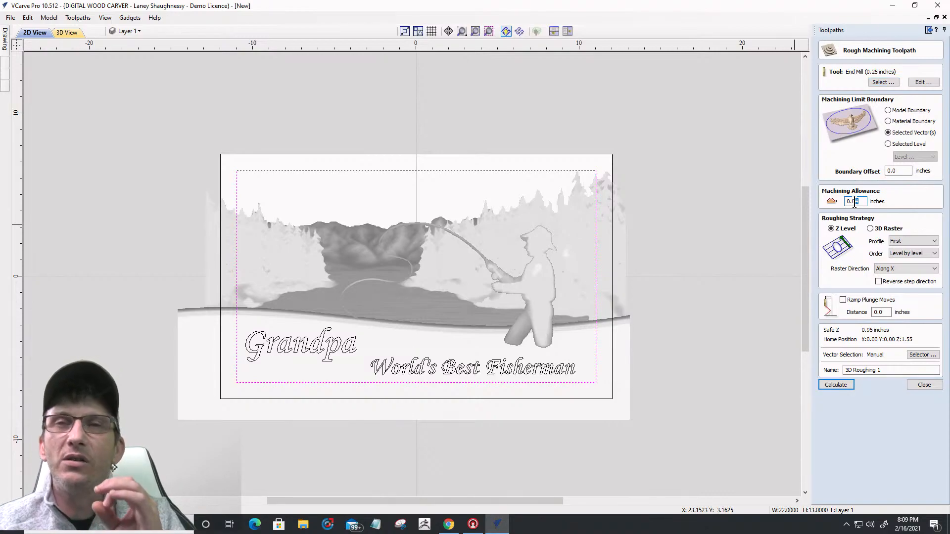
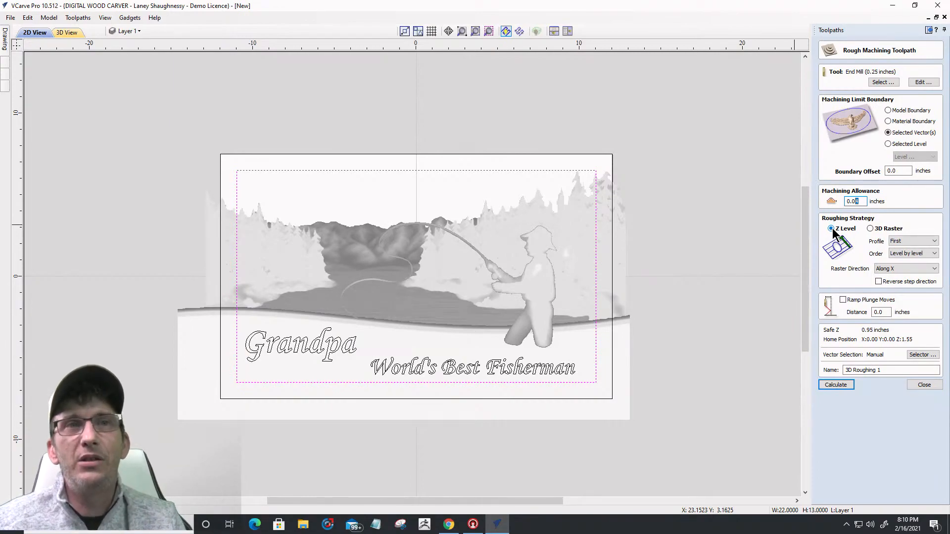
Step: Calculate 3D Roughing 1 with the 0.04 inch allowance and preview its Z-level cut on walnut
click(829, 386)
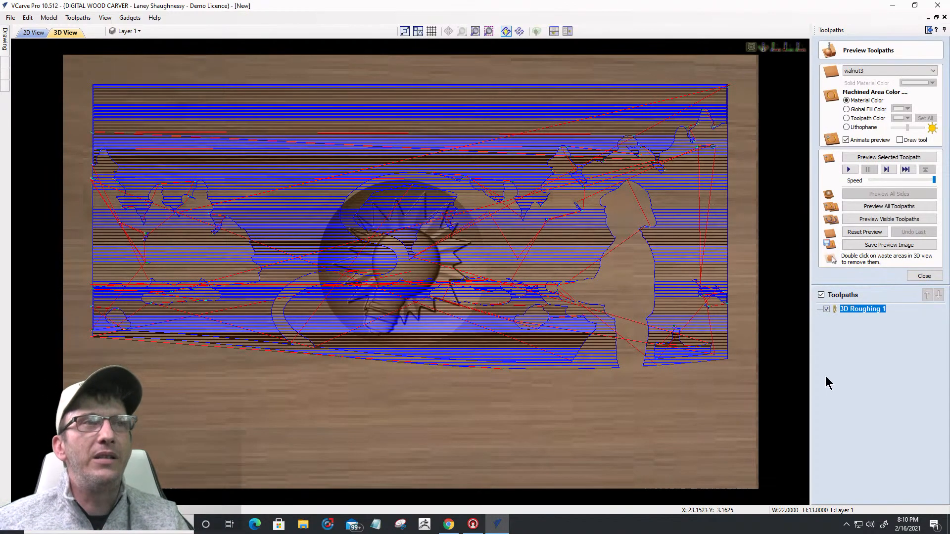
click(855, 234)
drag(404, 441, 405, 341)
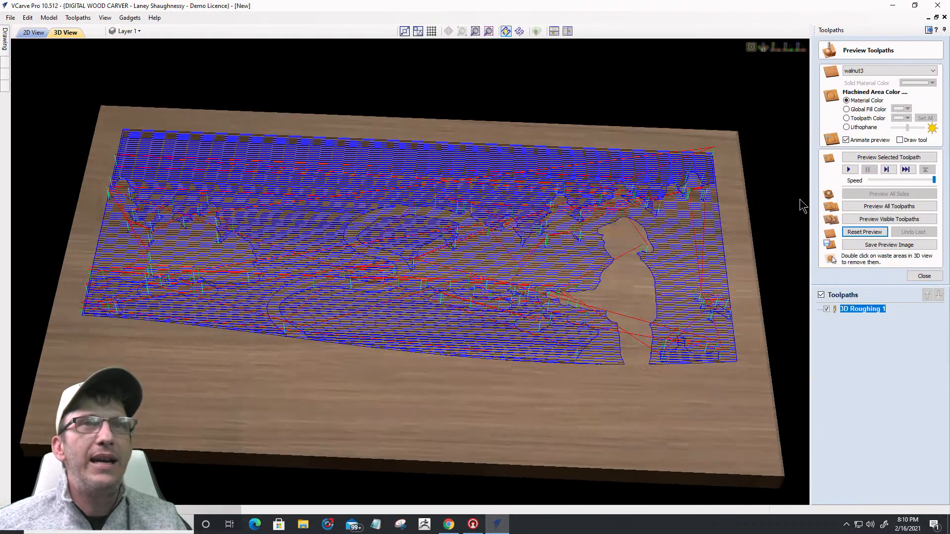
click(867, 158)
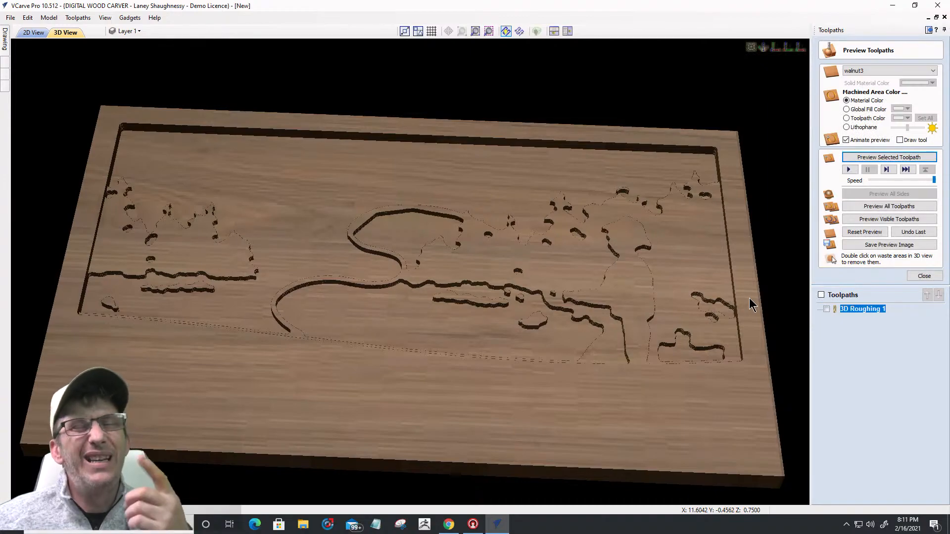
click(925, 276)
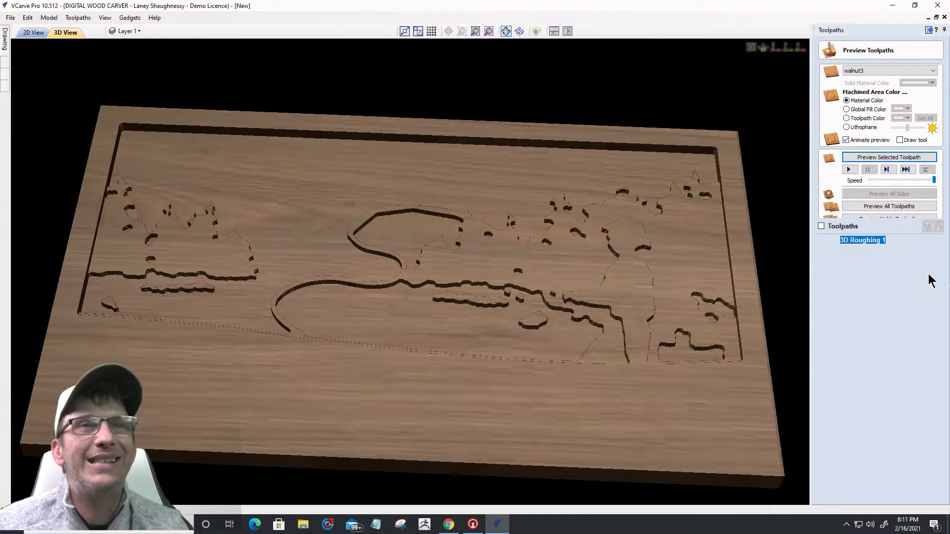
click(856, 212)
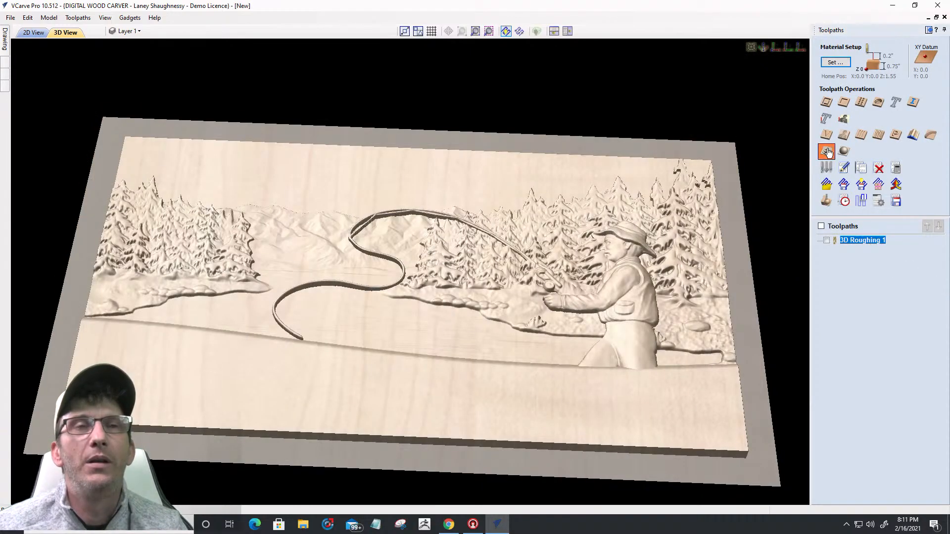
Step: Create a 3D Roughing 2 toolpath using the 3D Raster strategy and calculate it
click(827, 151)
click(871, 228)
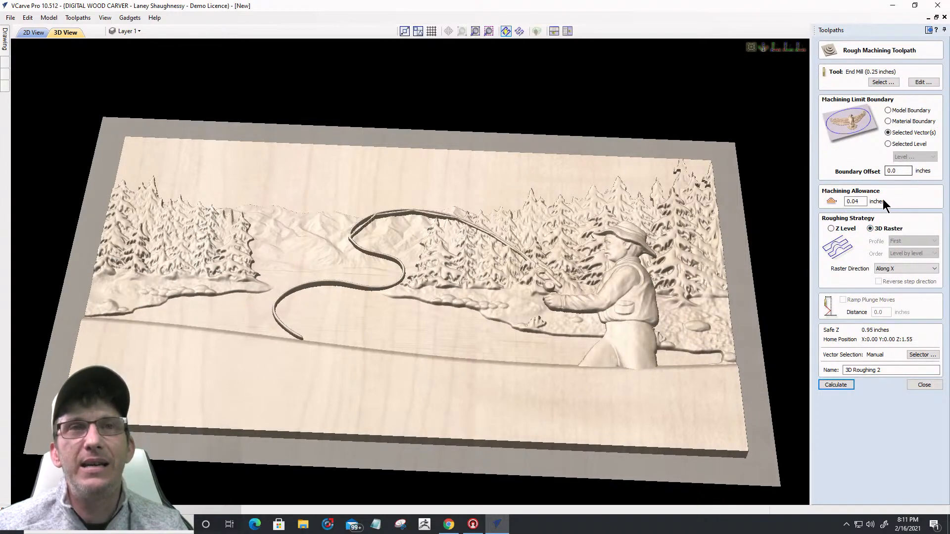
click(836, 384)
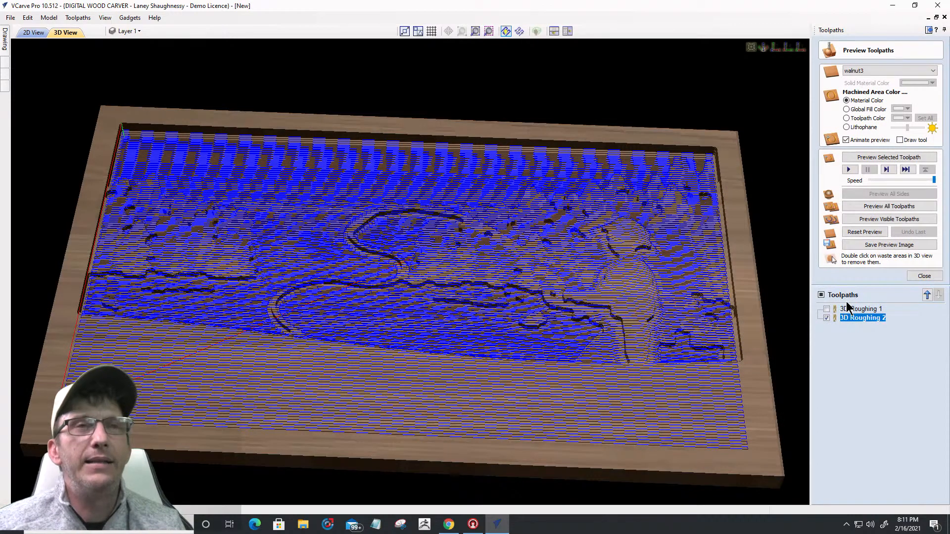
Step: Recalculate 3D Roughing 2 and preview the visible toolpaths cutting the walnut board
double_click(861, 318)
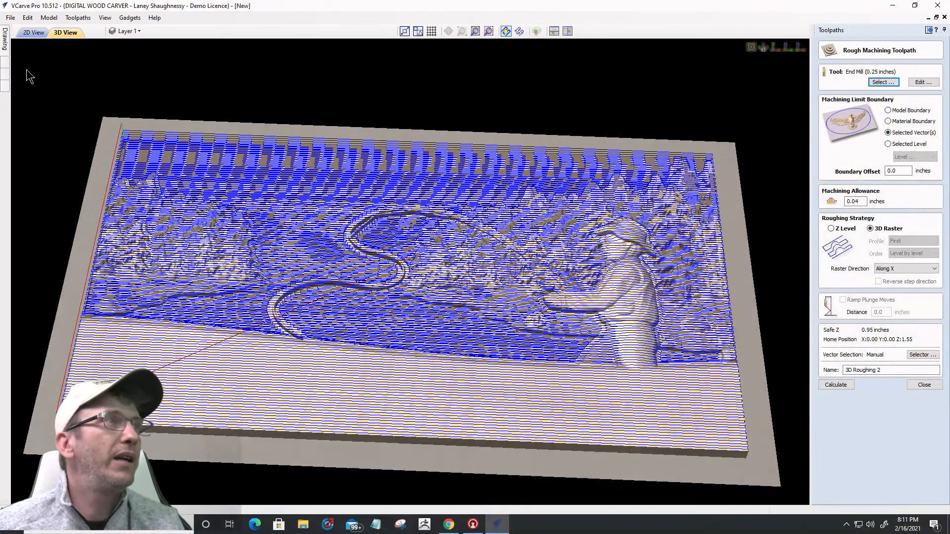
click(32, 33)
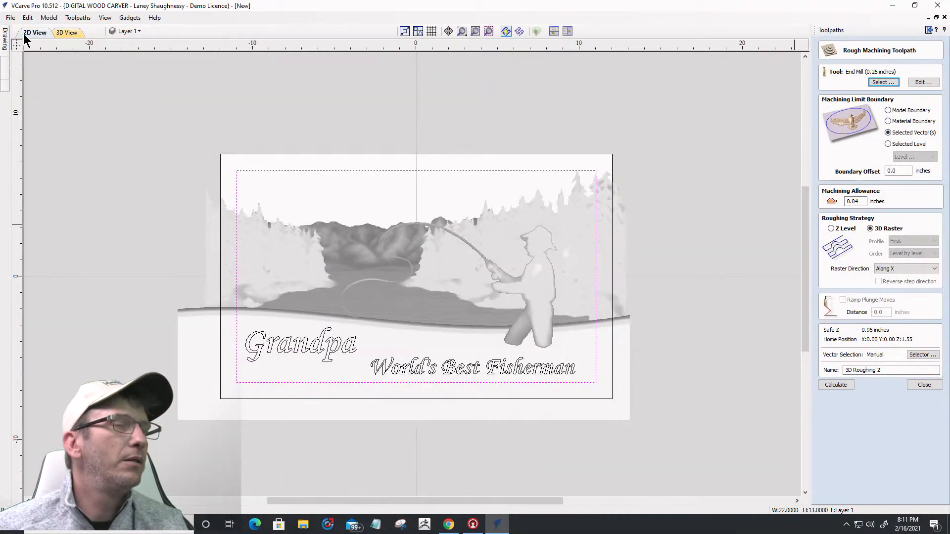
click(65, 32)
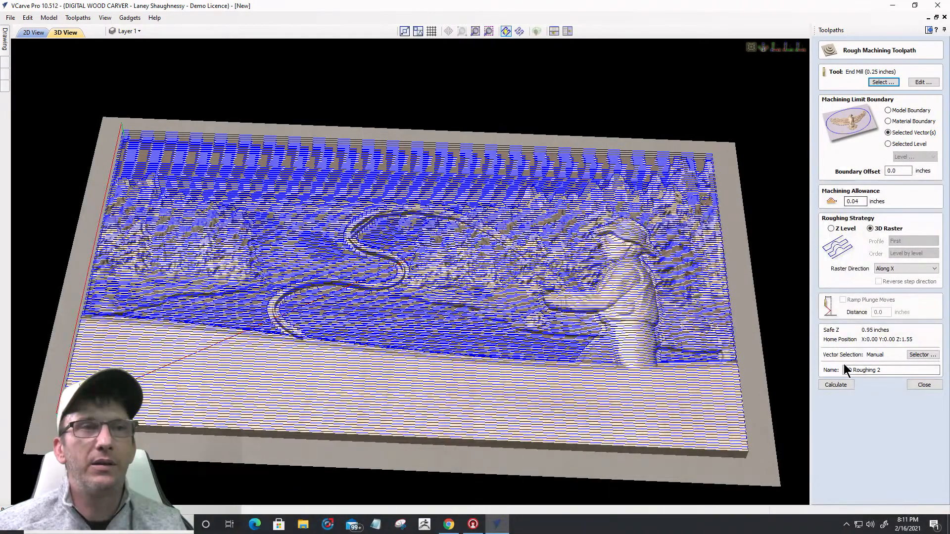
click(835, 385)
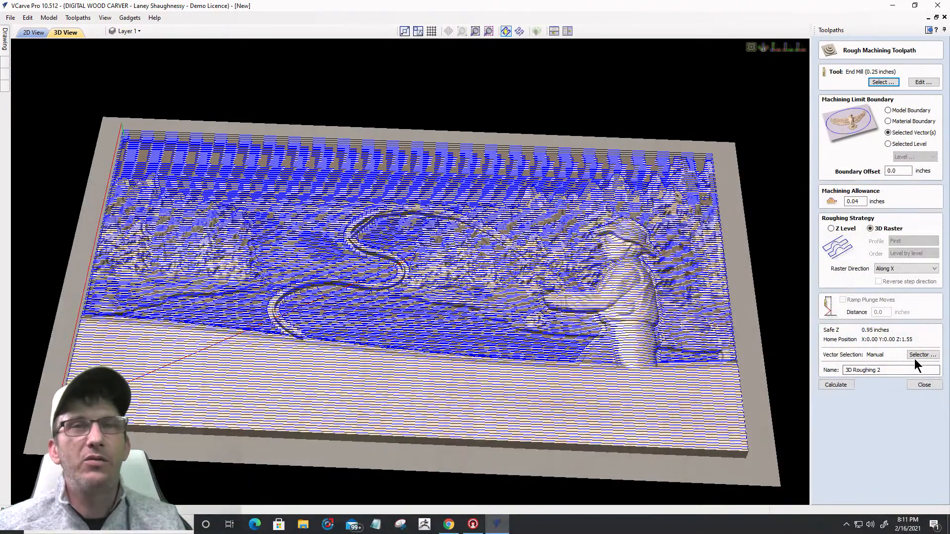
click(925, 385)
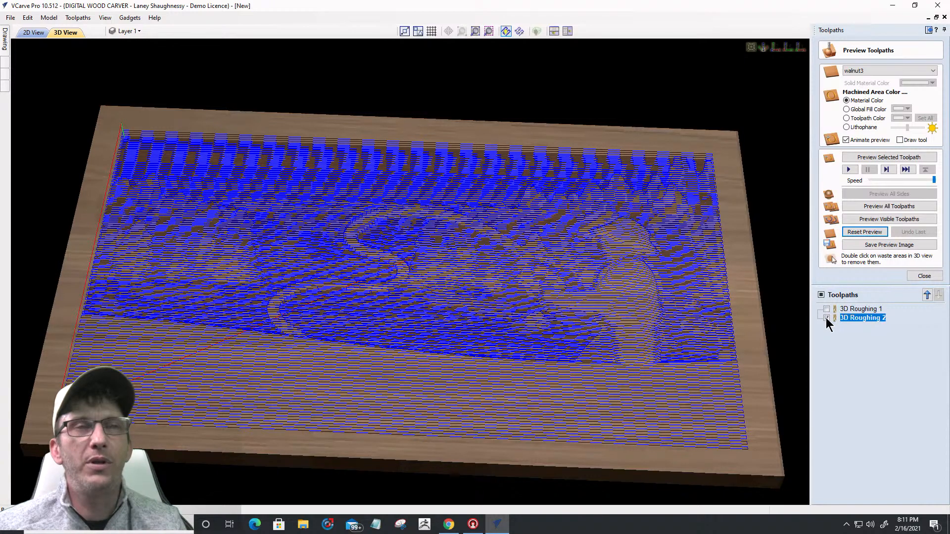
click(870, 219)
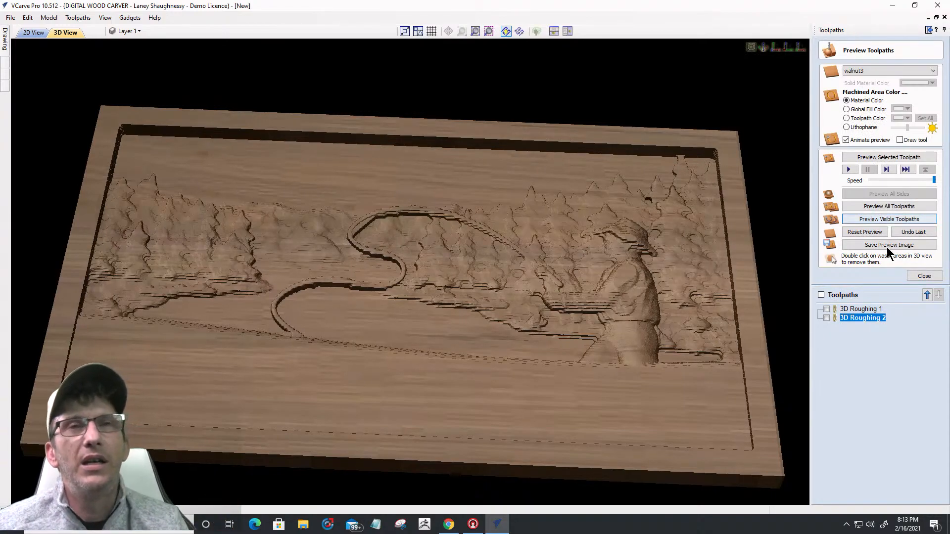
Step: Compare both roughing toolpaths' machining times in the Toolpaths Summary and hide 3D Roughing 2
click(924, 276)
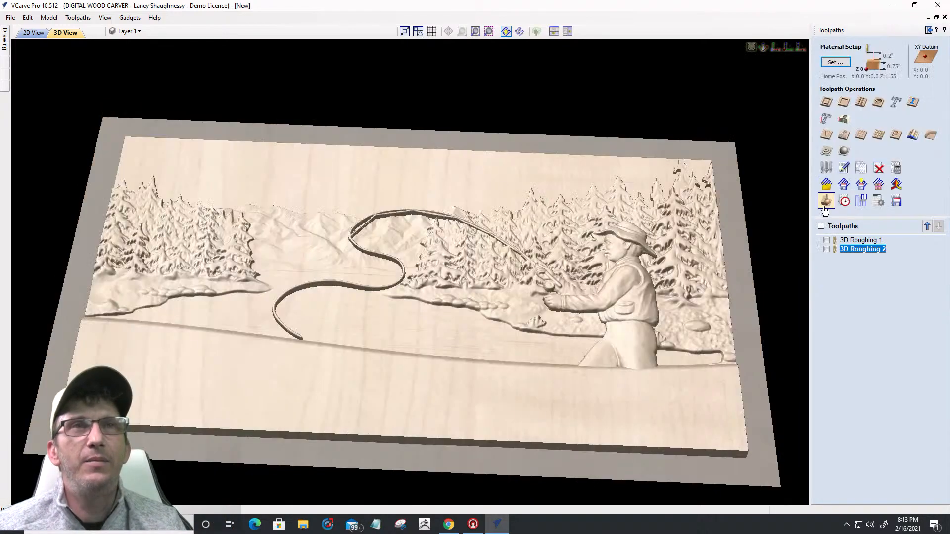
click(843, 200)
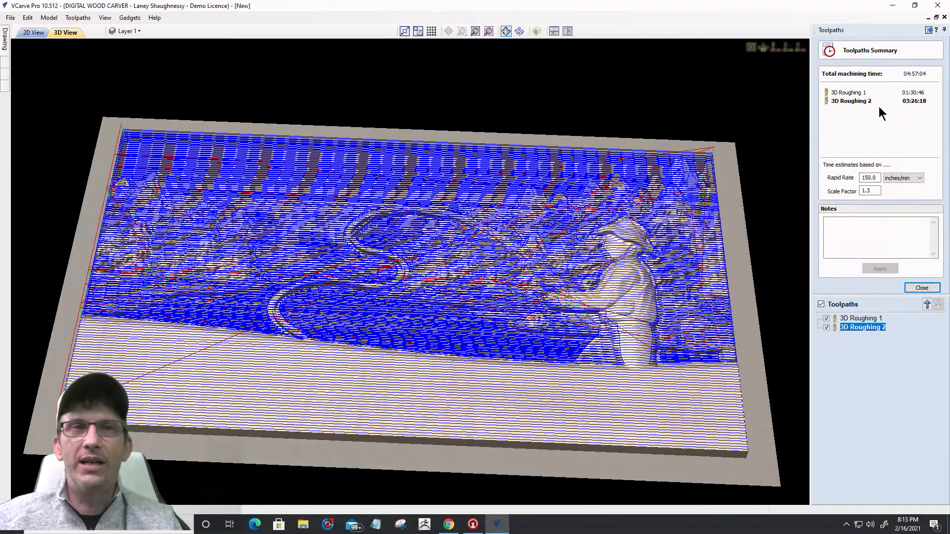
click(826, 328)
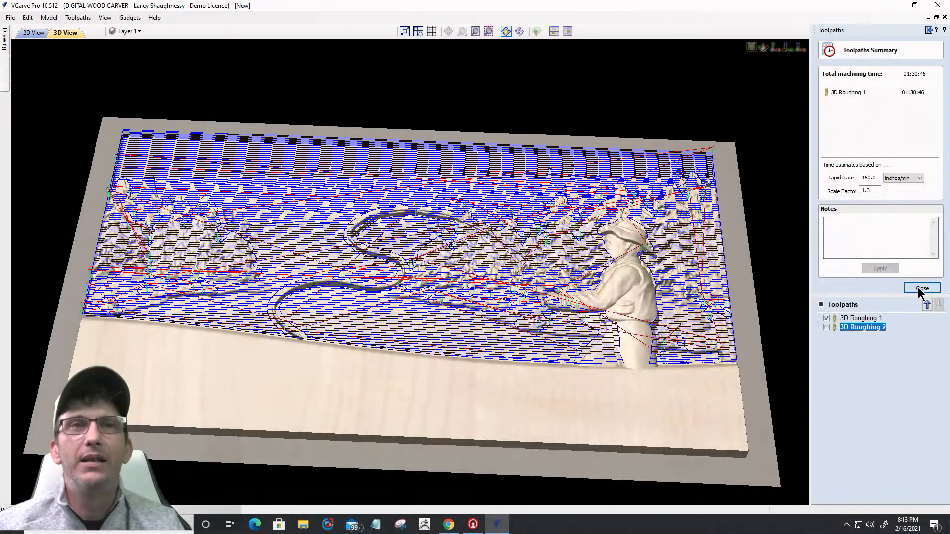
click(920, 288)
Step: Reset the preview and simulate only 3D Roughing 1 on the walnut board
click(826, 202)
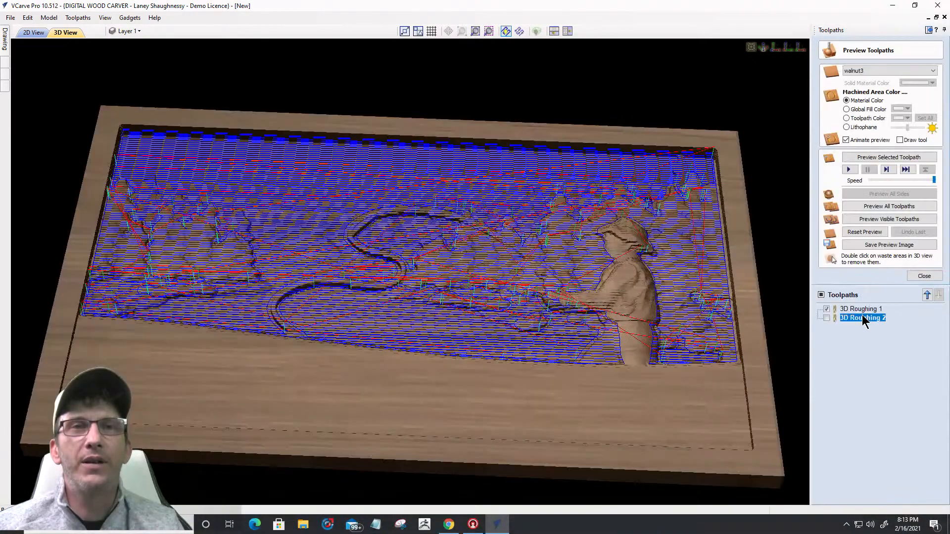
click(861, 309)
click(857, 234)
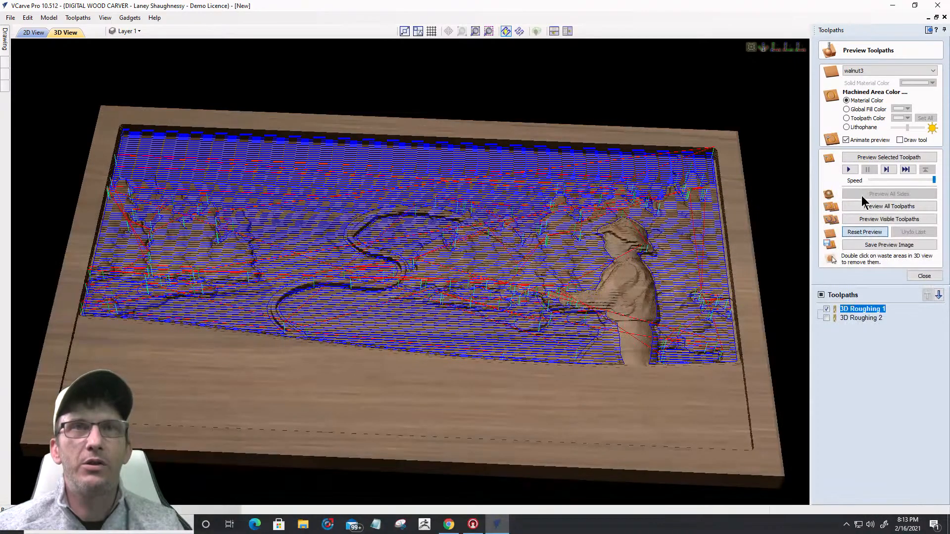
click(867, 154)
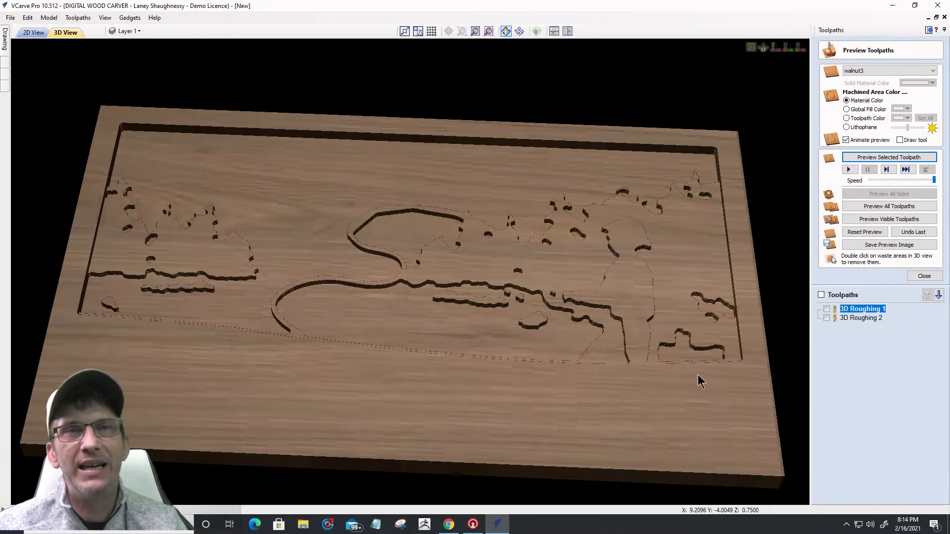
Step: Change 3D Roughing 1's end mill pass depth to 0.125 inches and recalculate it
double_click(850, 309)
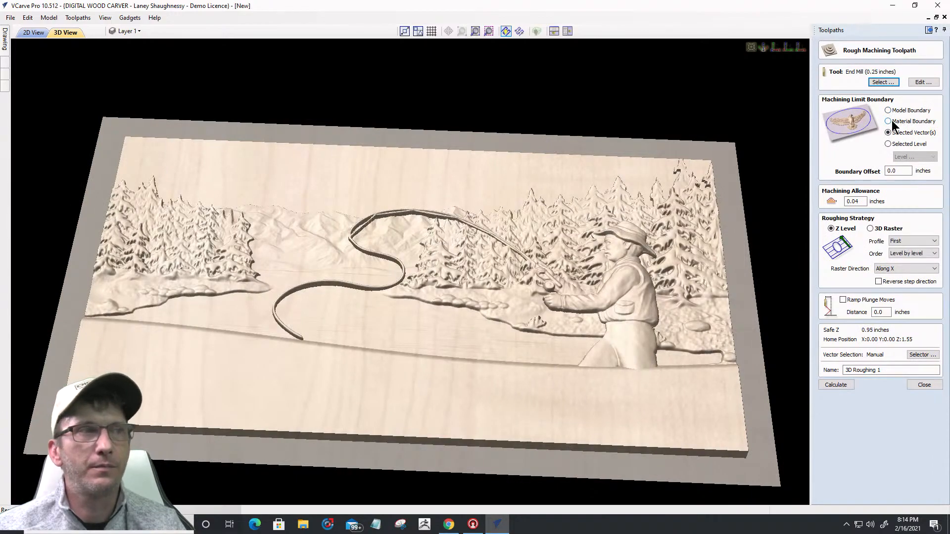
click(913, 84)
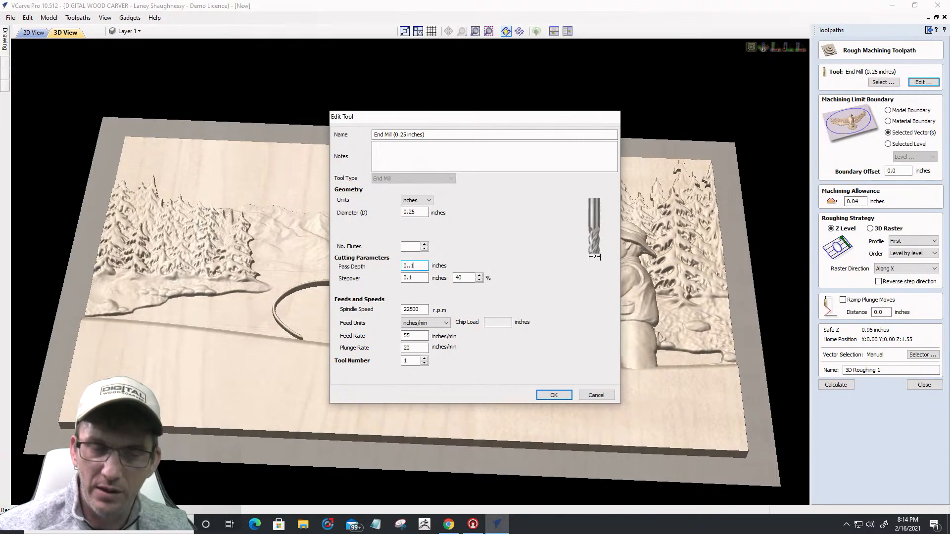
key(BackSpace)
key(BackSpace)
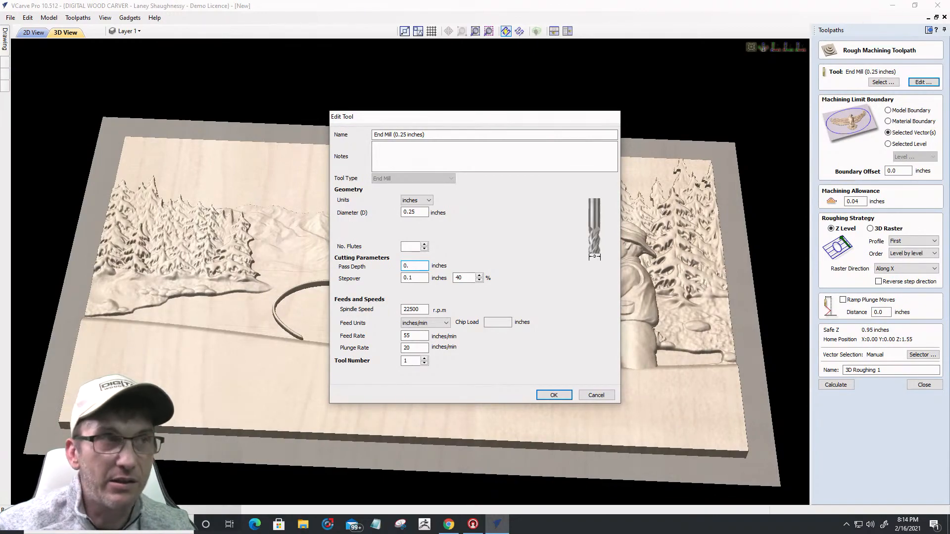
text(125)
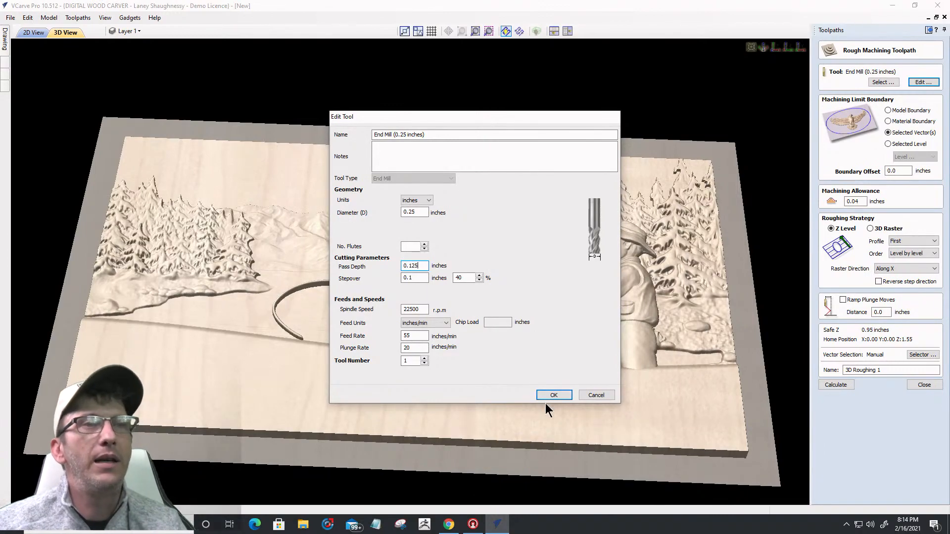
click(543, 398)
click(831, 385)
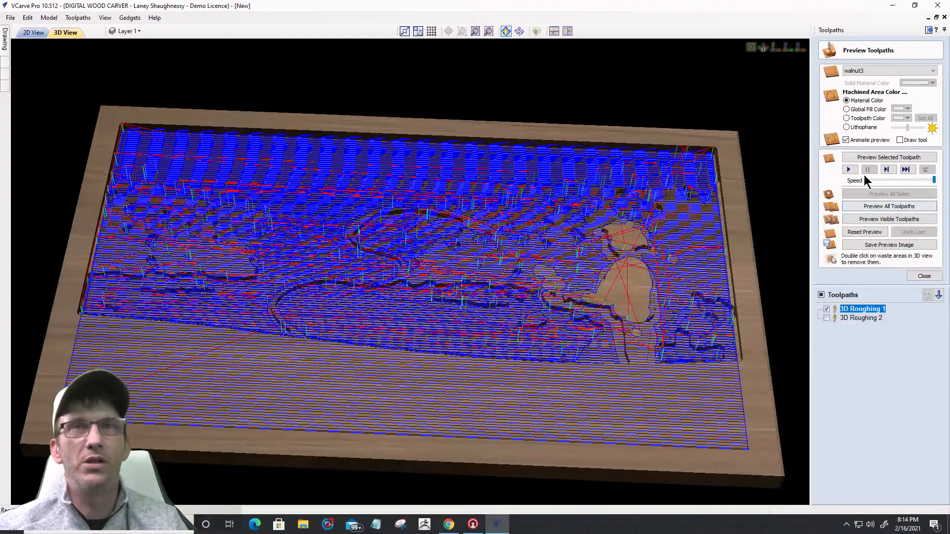
Step: Preview the recalculated 3D Roughing 1 cut and inspect the roughed surface
click(866, 158)
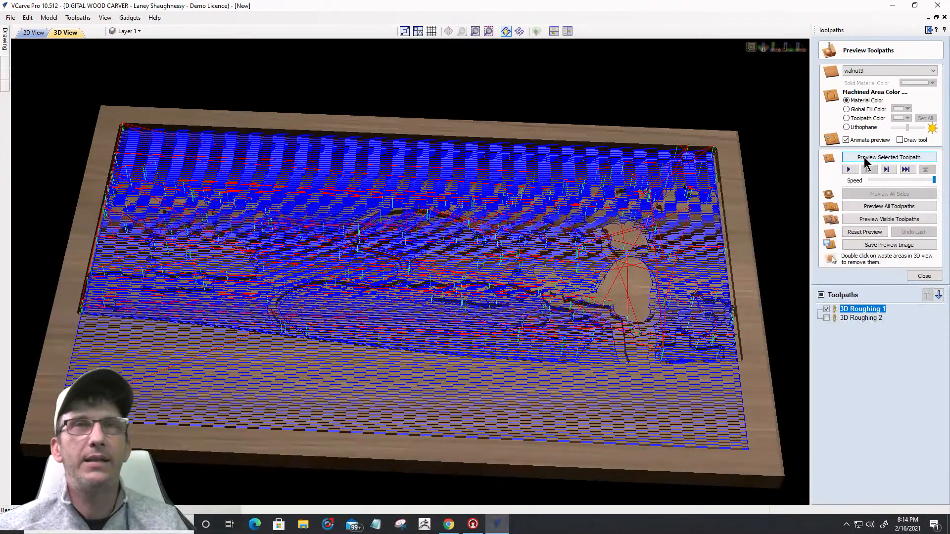
click(866, 159)
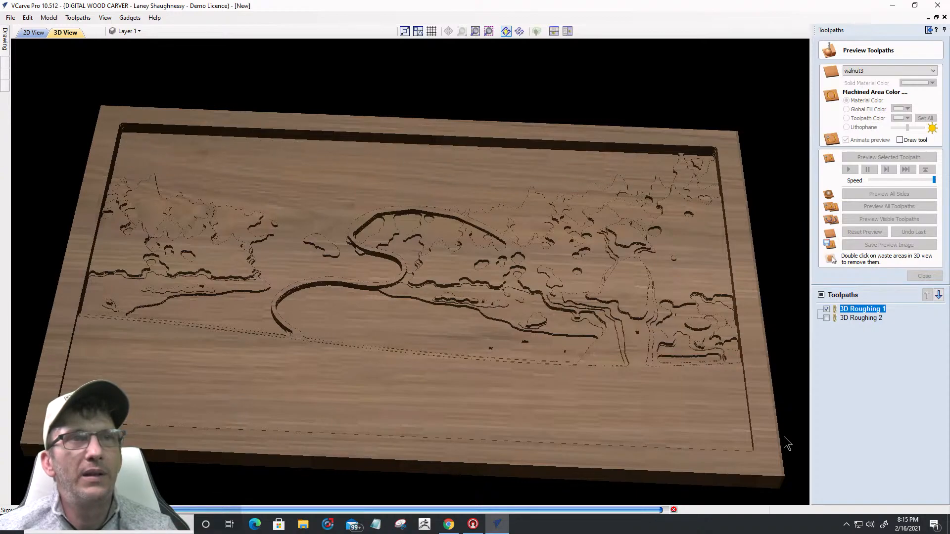
drag(567, 358, 523, 357)
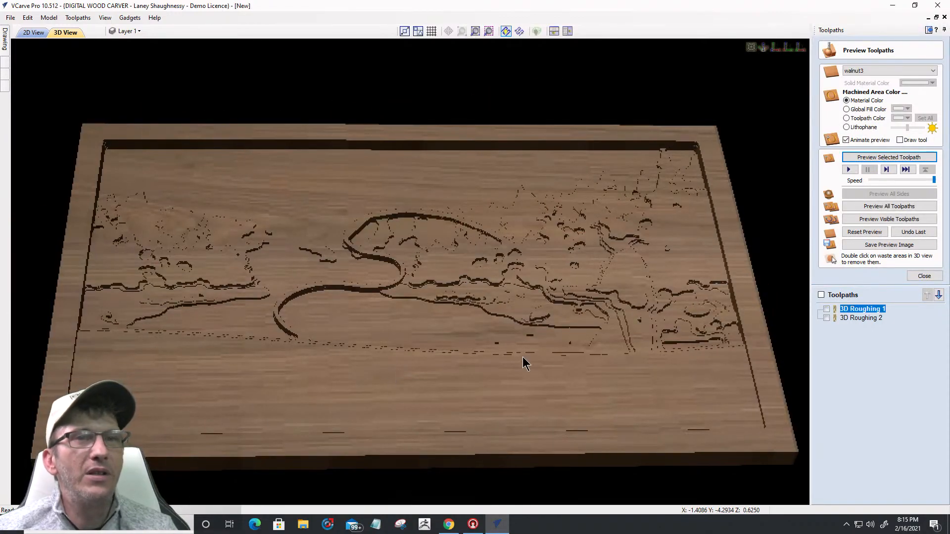
click(924, 276)
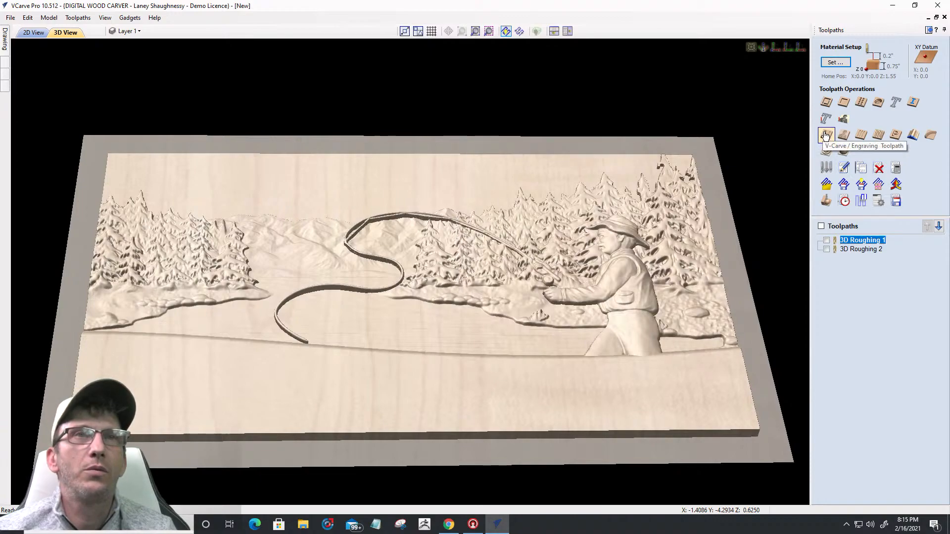
Step: Create the 3D Finish 2 toolpath with a 0 boundary offset and calculate it
click(843, 151)
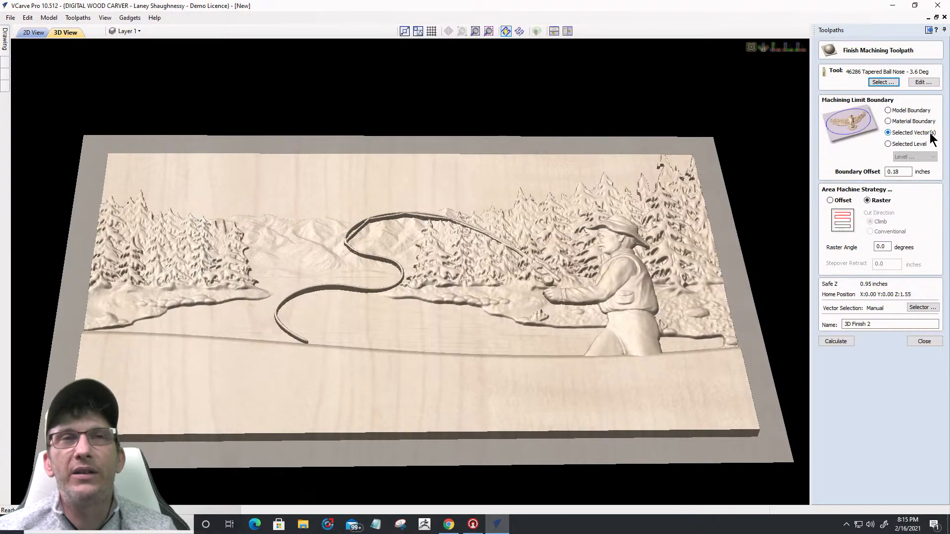
drag(907, 173, 835, 174)
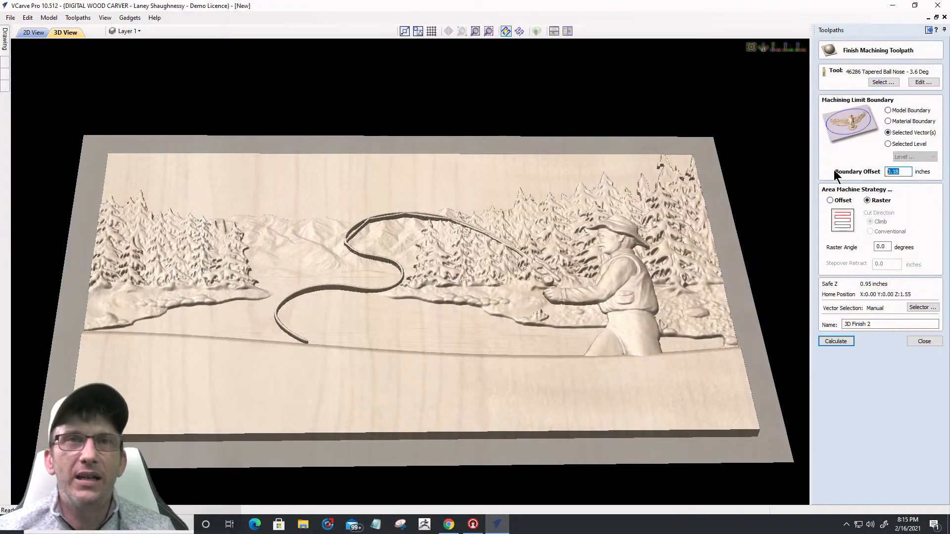
text(0)
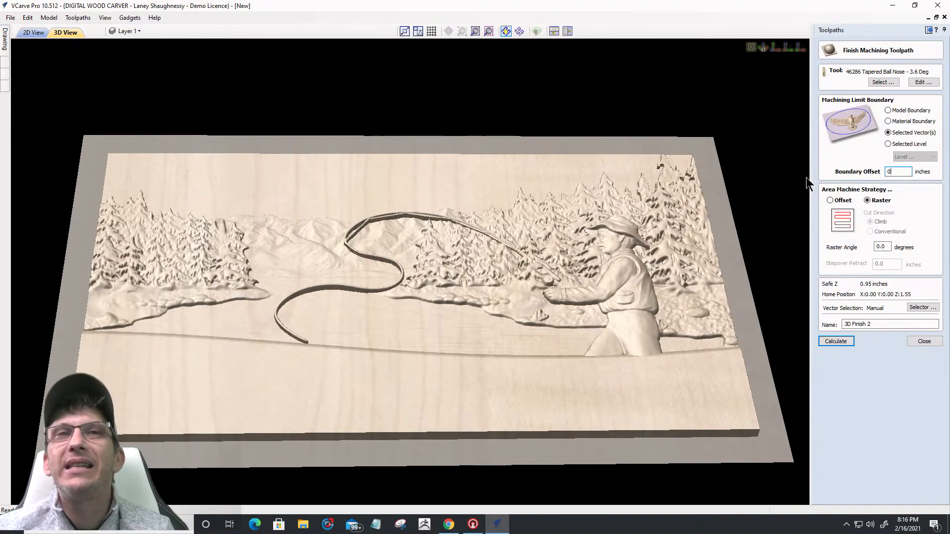
click(836, 341)
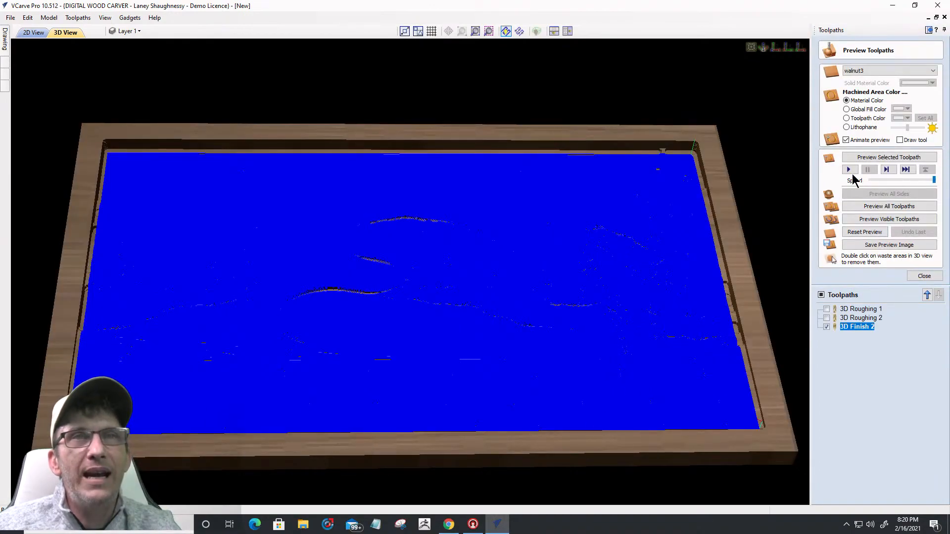
Step: Preview the 3D Finish 2 carving, restarting it at a different simulation quality
click(853, 158)
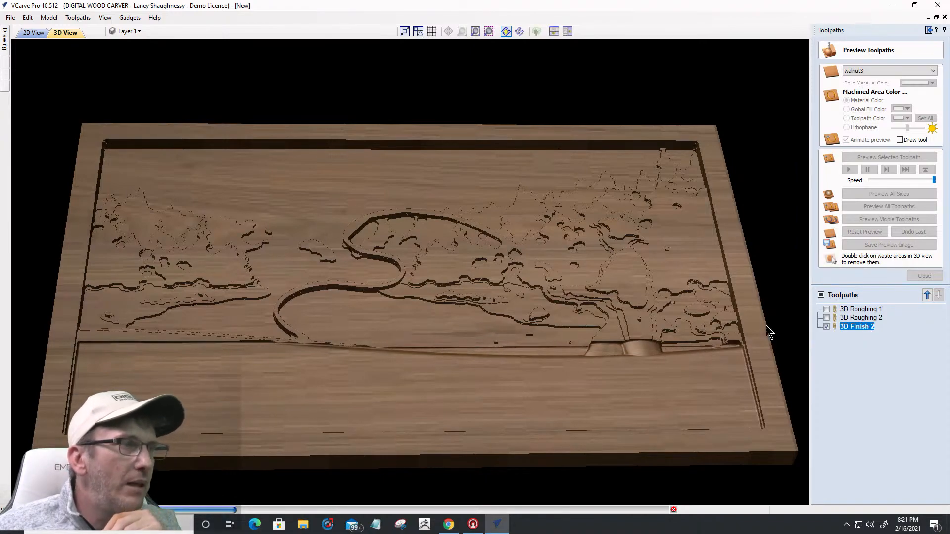
click(673, 509)
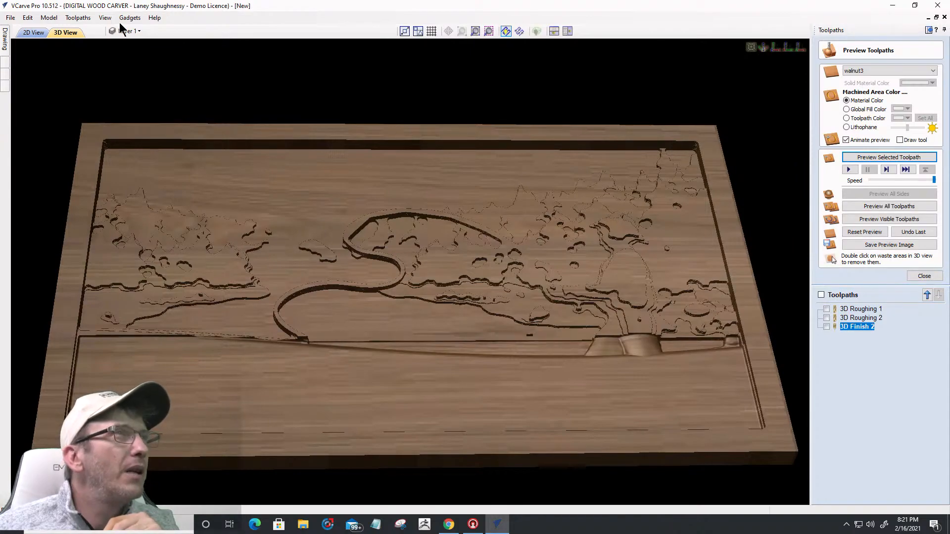
click(77, 17)
mouse_move(97, 63)
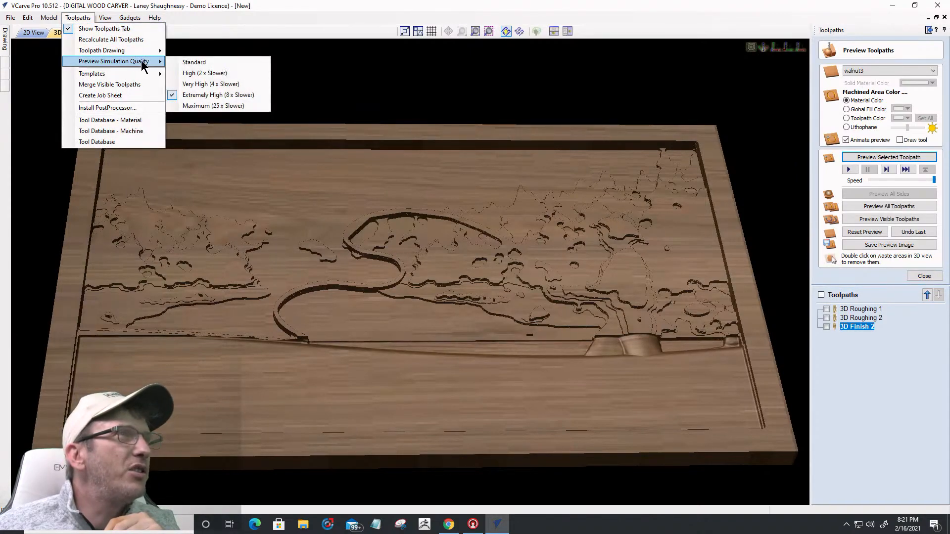
click(192, 74)
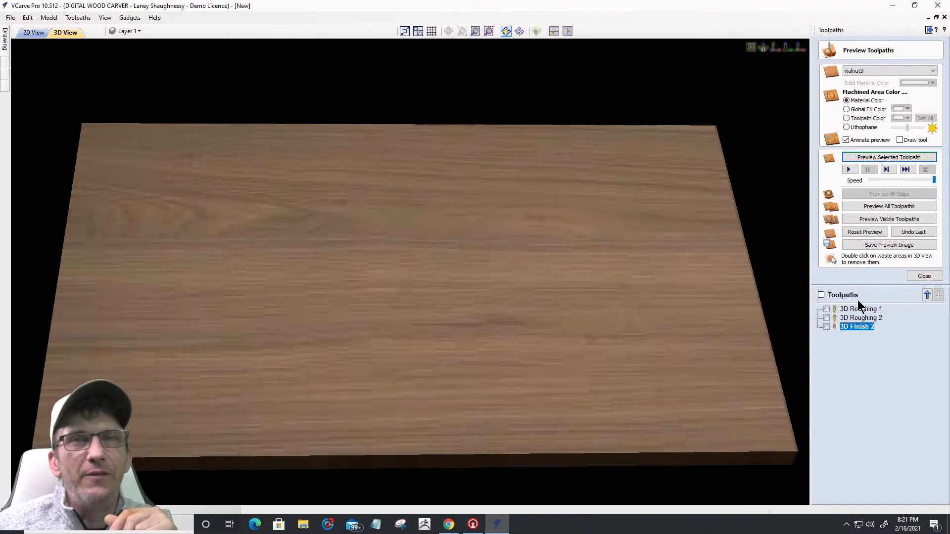
click(875, 159)
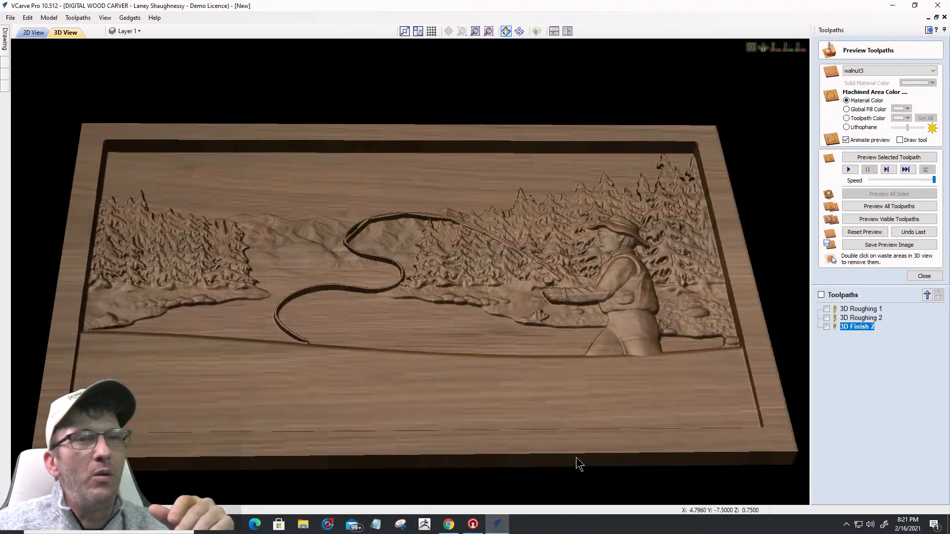
Step: Select the Grandpa and World's Best Fisherman lettering in the 2D view
drag(756, 441, 208, 376)
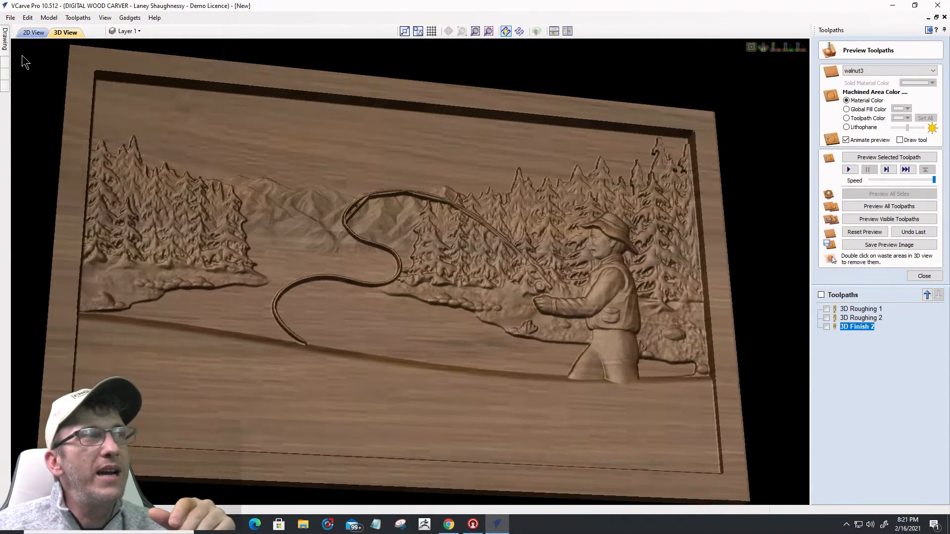
click(33, 32)
drag(233, 314, 583, 389)
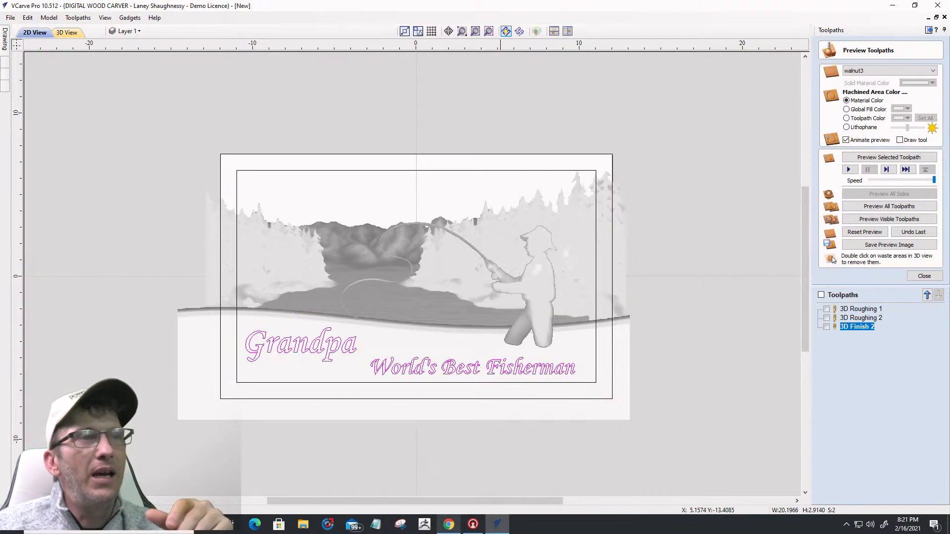
Step: Set up V-Carve 1 with 0.0 start depth, no flat depth, the 0.25 V-bit and no clearance tools
click(917, 276)
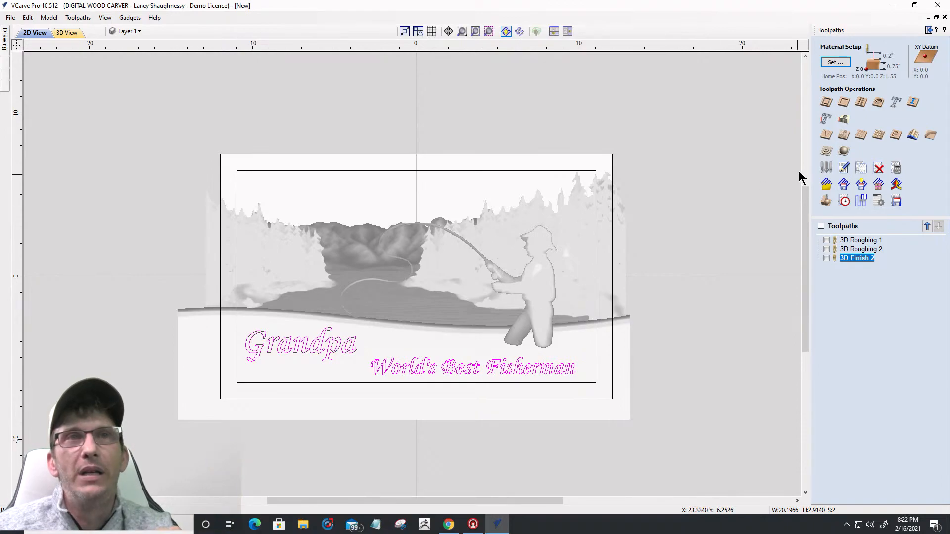
click(828, 135)
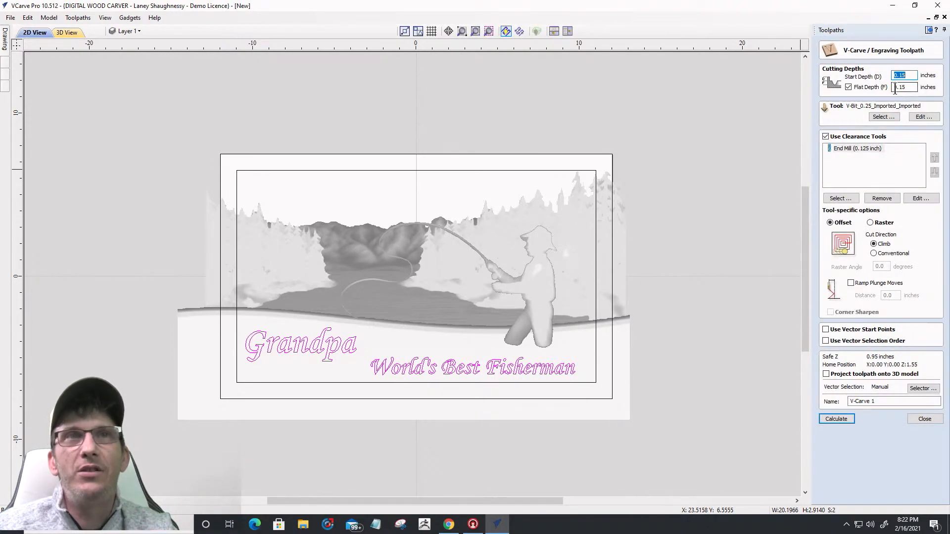
text(0)
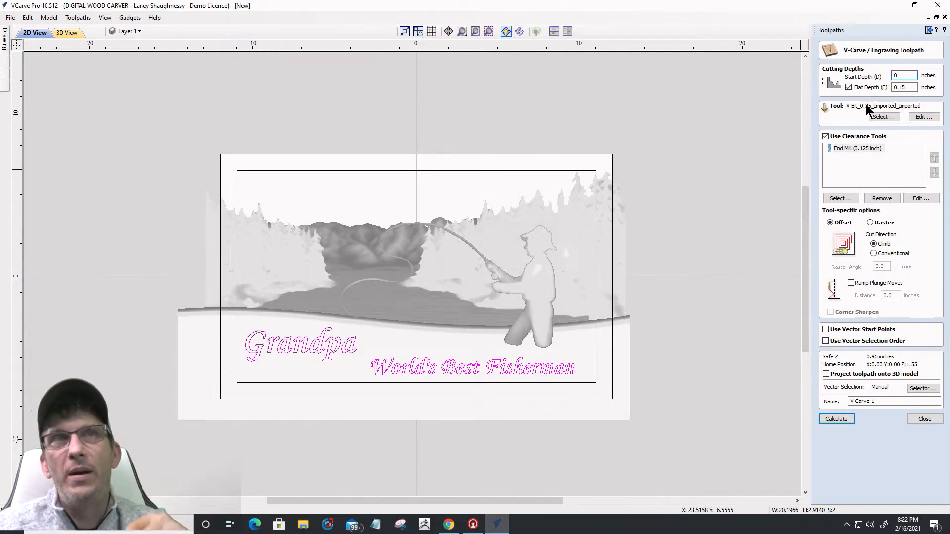
click(848, 87)
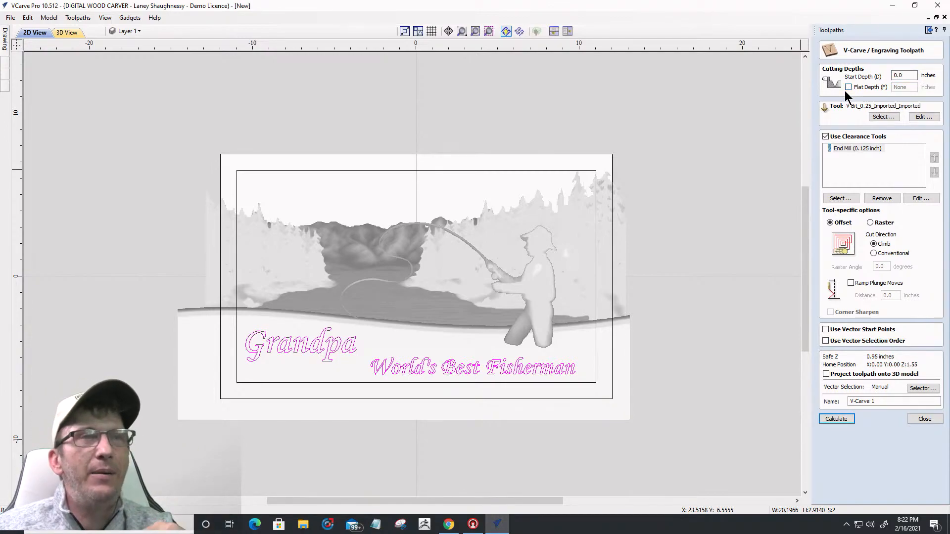
click(884, 117)
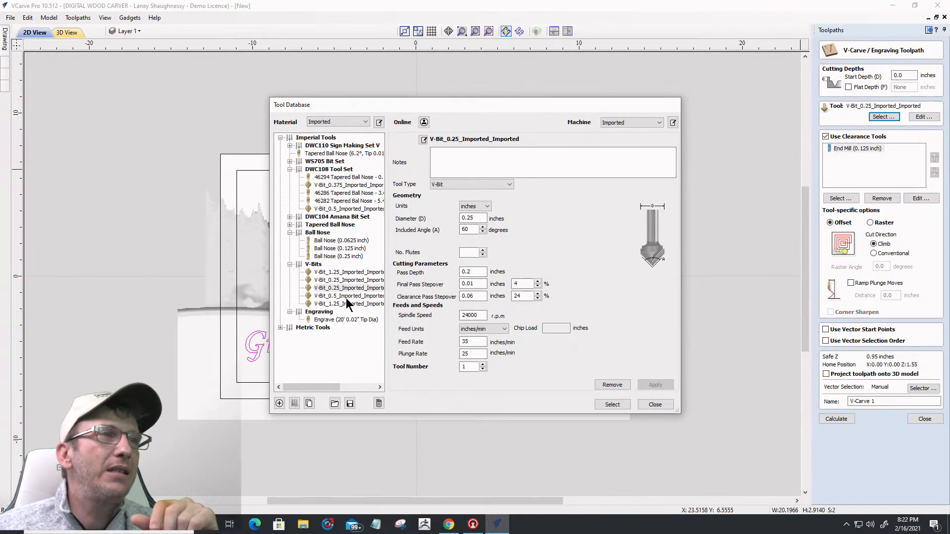
click(347, 288)
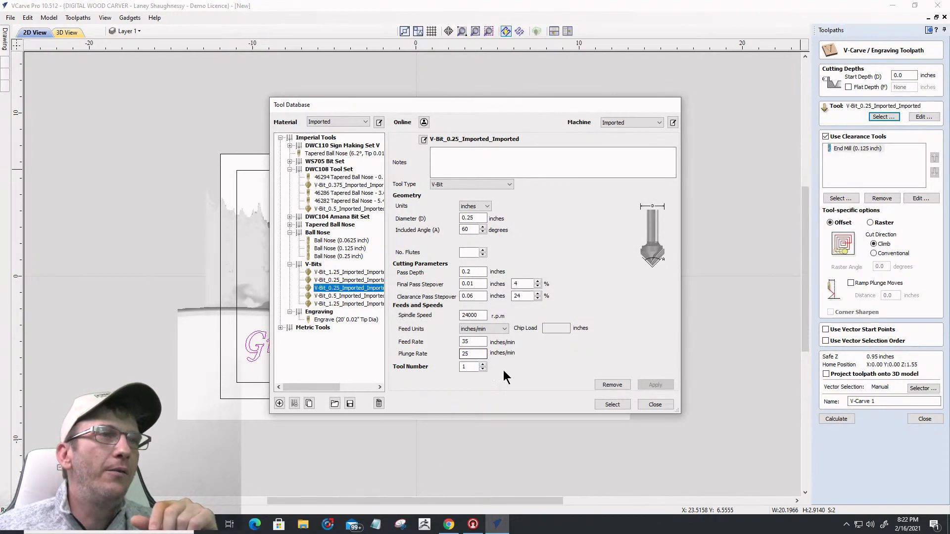
click(613, 404)
click(826, 136)
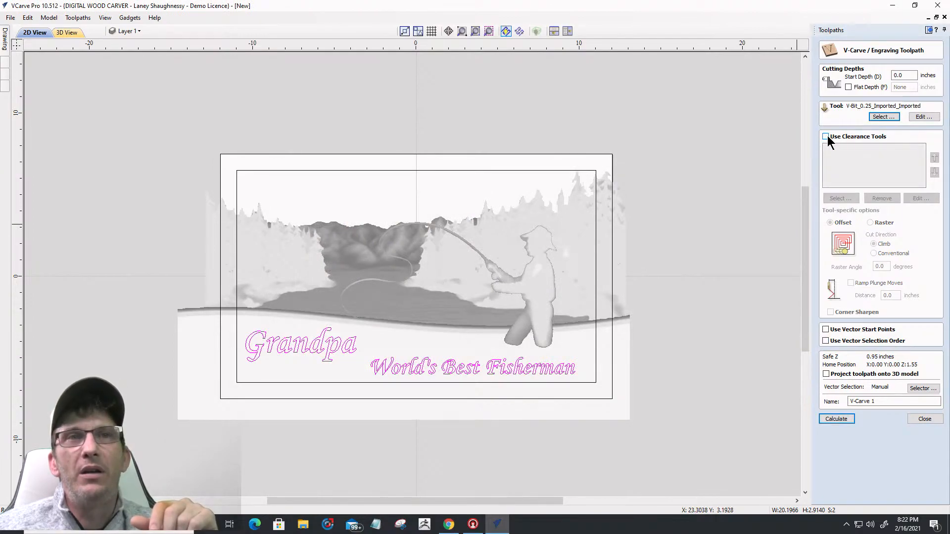
Step: Calculate and preview V-Carve 1 despite the overlap warning, then reopen its settings to project onto the 3D model
click(836, 419)
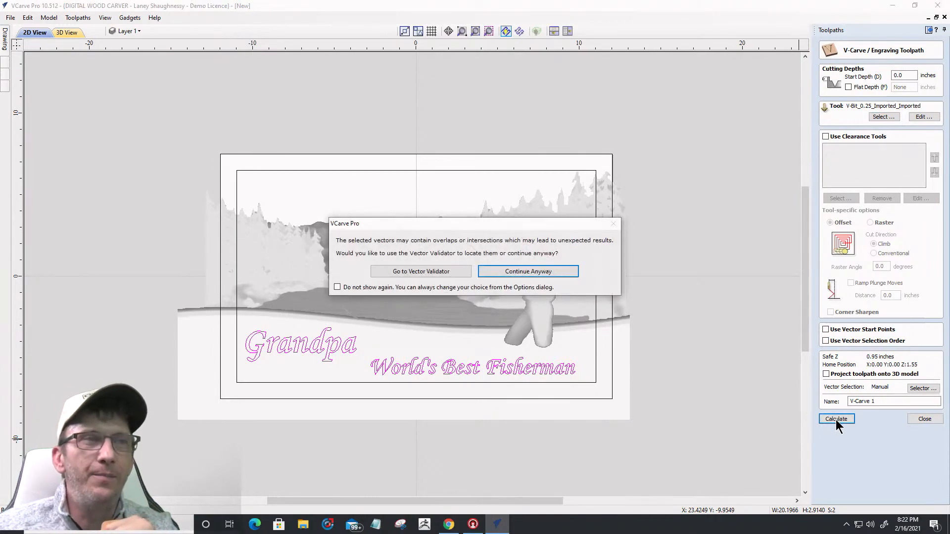
click(529, 271)
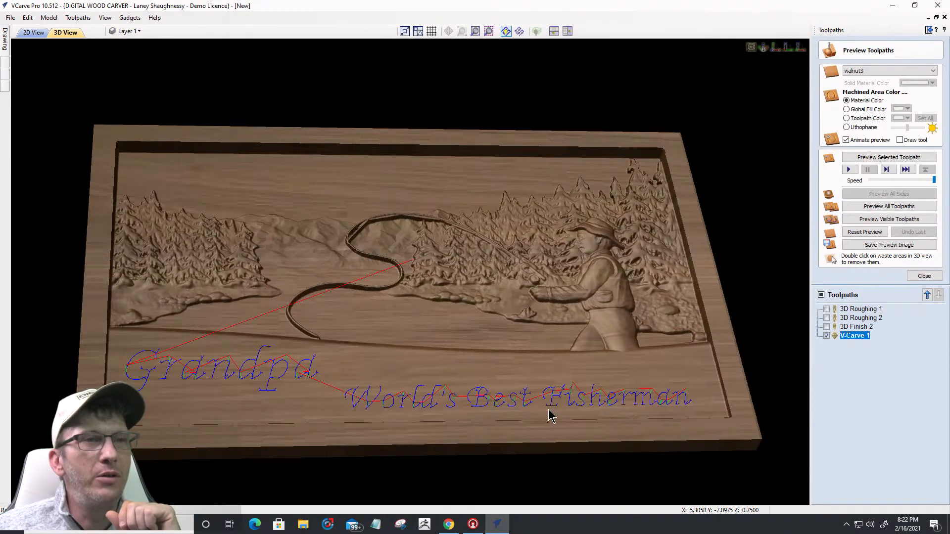
click(878, 157)
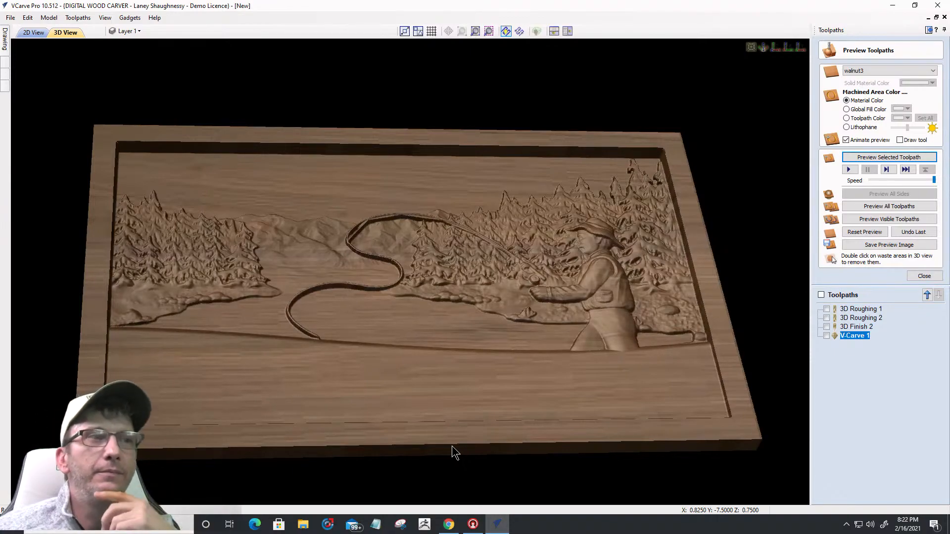
drag(489, 394, 439, 369)
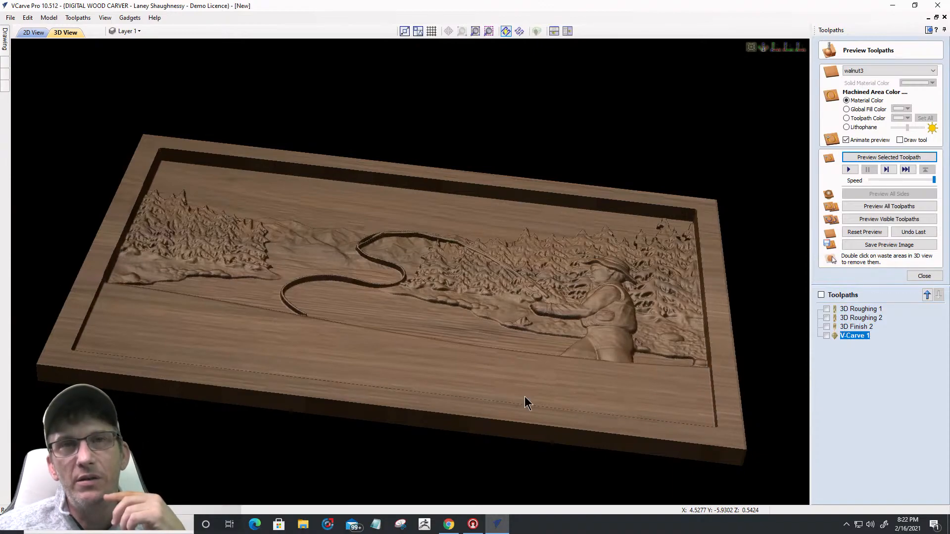
double_click(853, 335)
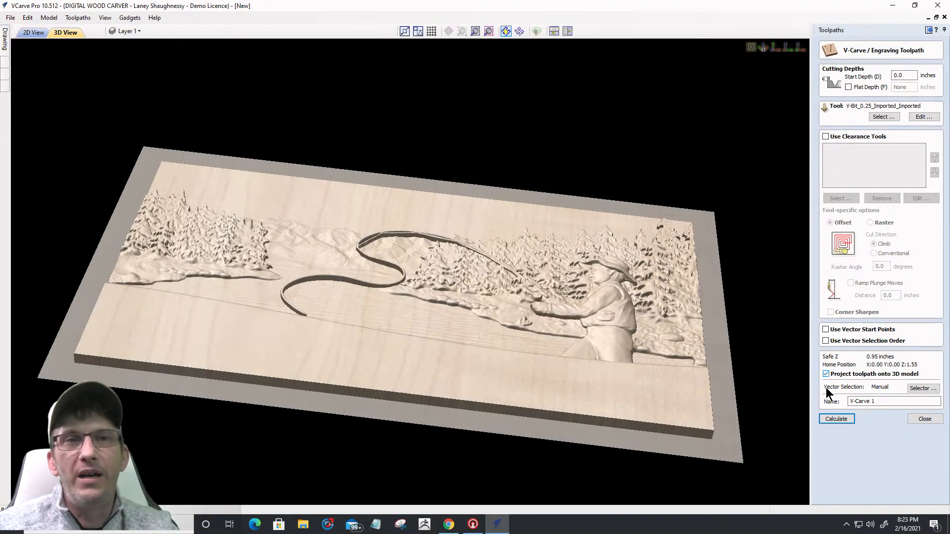
Step: Recalculate V-Carve 1 and inspect the Grandpa and World's Best Fisherman lettering carved into the relief
click(839, 418)
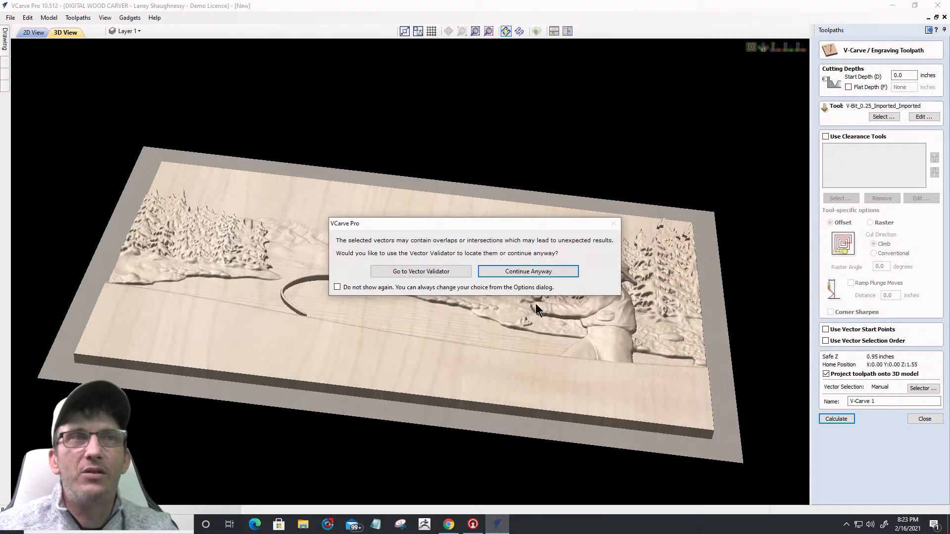
click(526, 272)
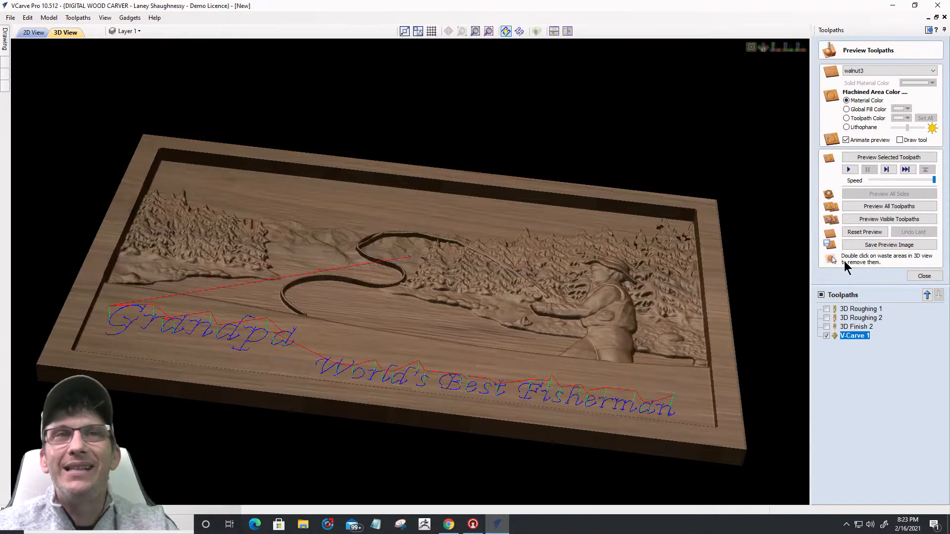
click(888, 158)
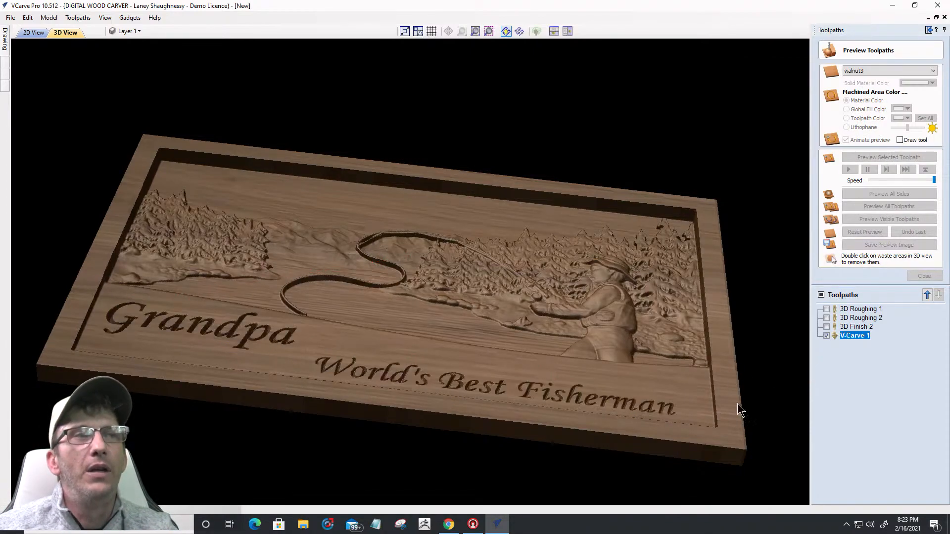
drag(279, 350, 695, 334)
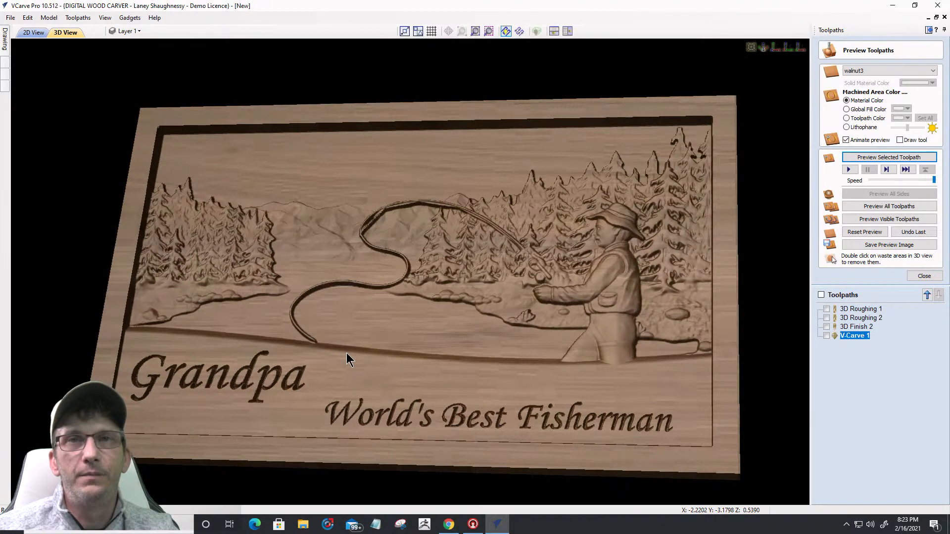
scroll(374, 329, down, 3)
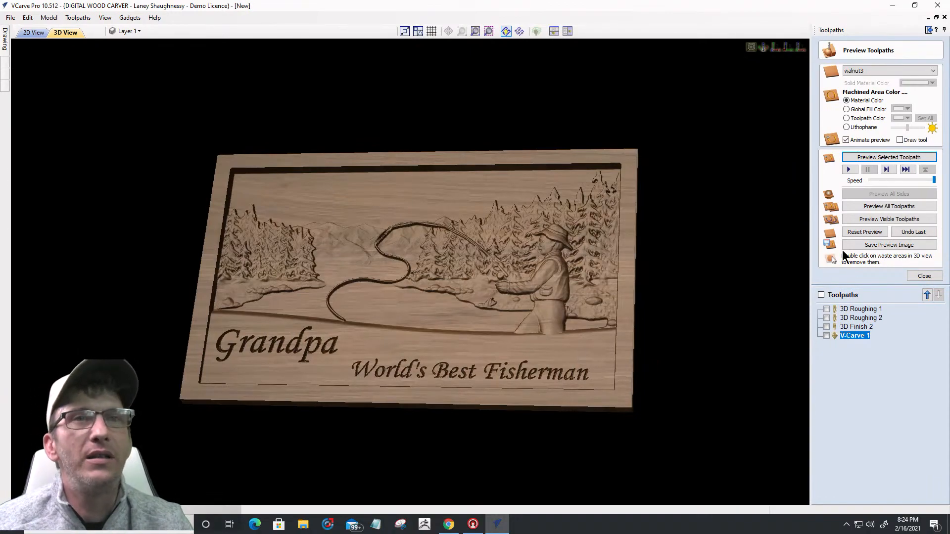
Step: Delete the 3D Roughing 2 toolpath from the toolpath list
click(925, 276)
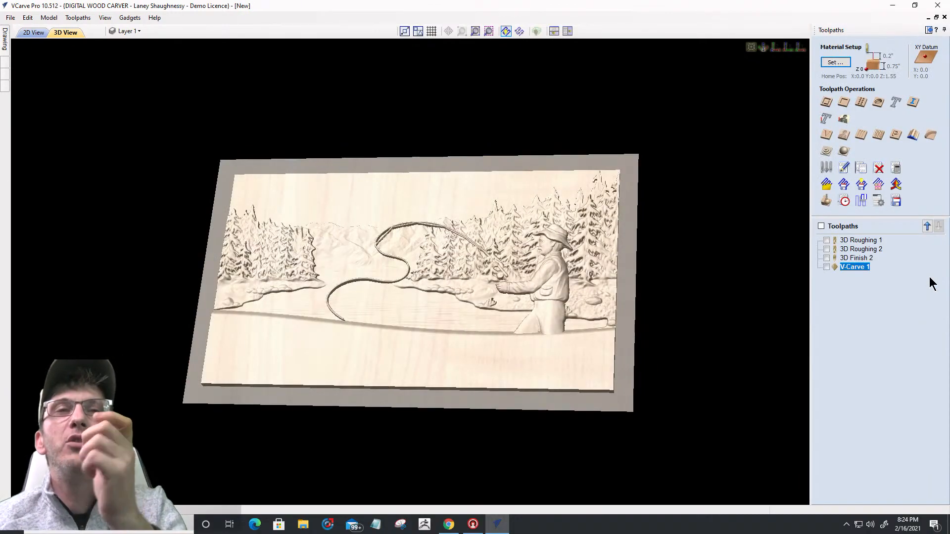
click(826, 249)
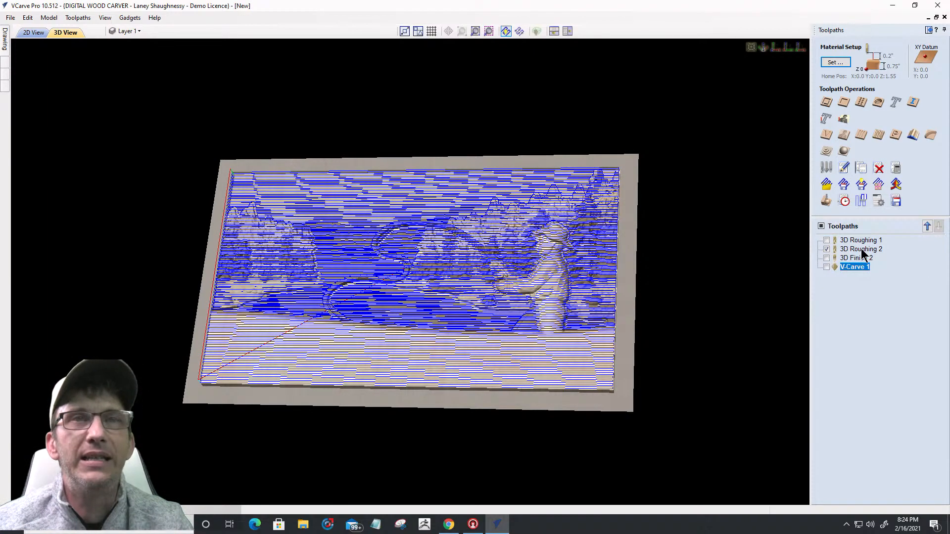
right_click(862, 251)
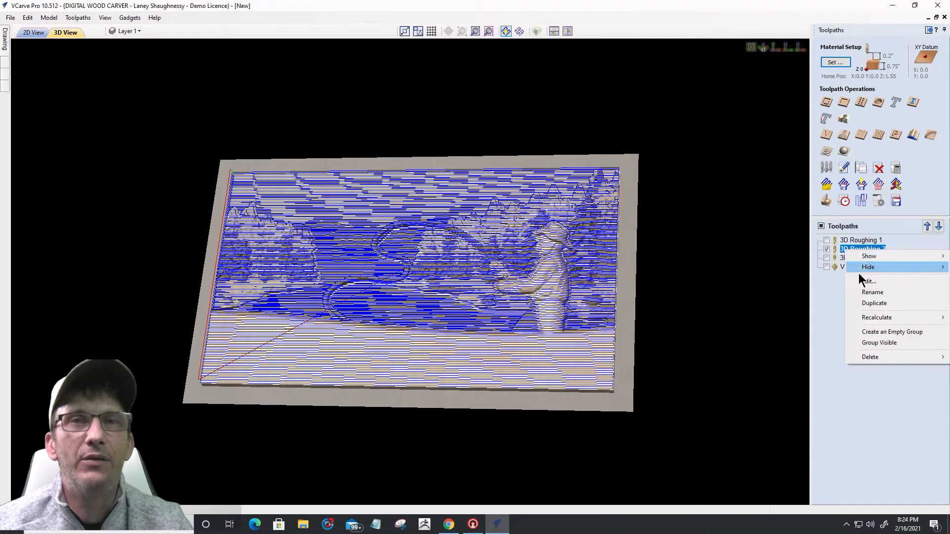
mouse_move(855, 320)
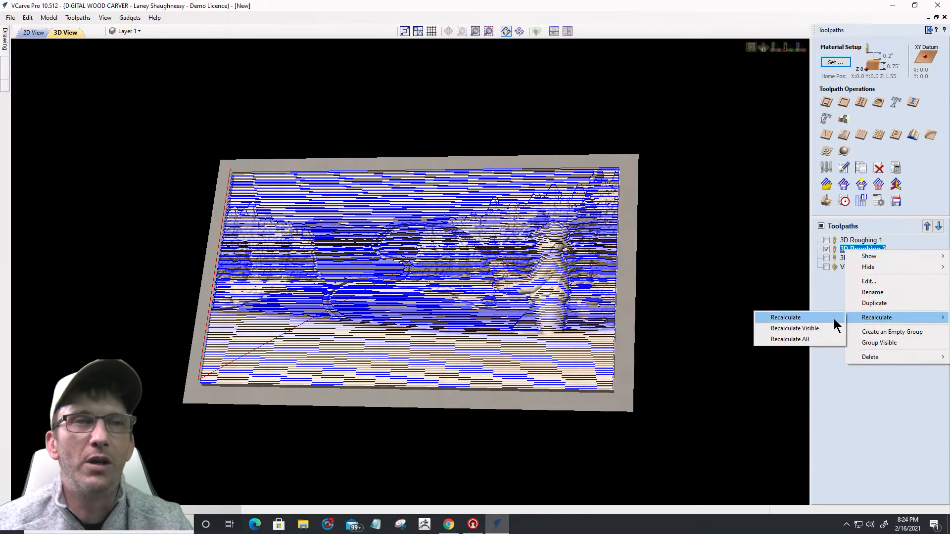
mouse_move(864, 357)
click(810, 356)
Step: Review 3D Roughing 1's settings and close them without changes
mouse_move(845, 246)
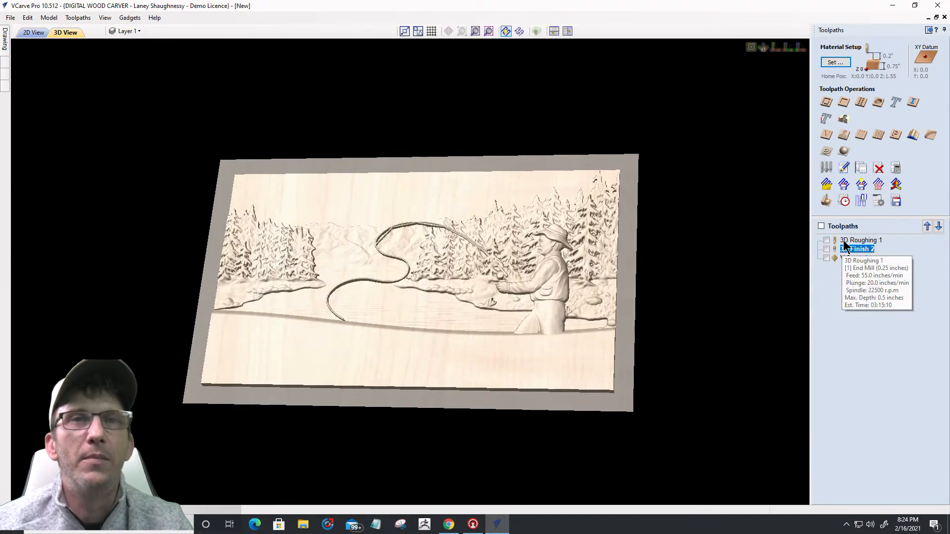
click(845, 241)
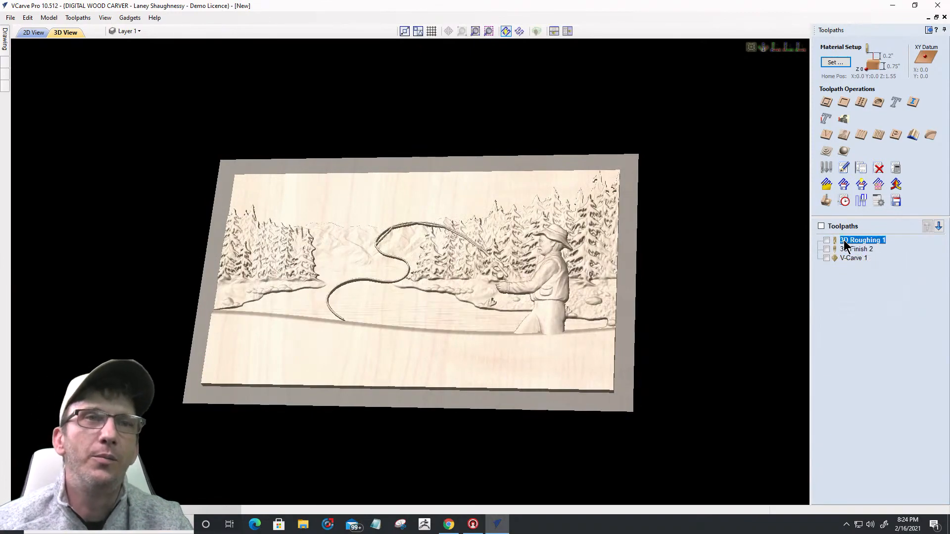
right_click(844, 242)
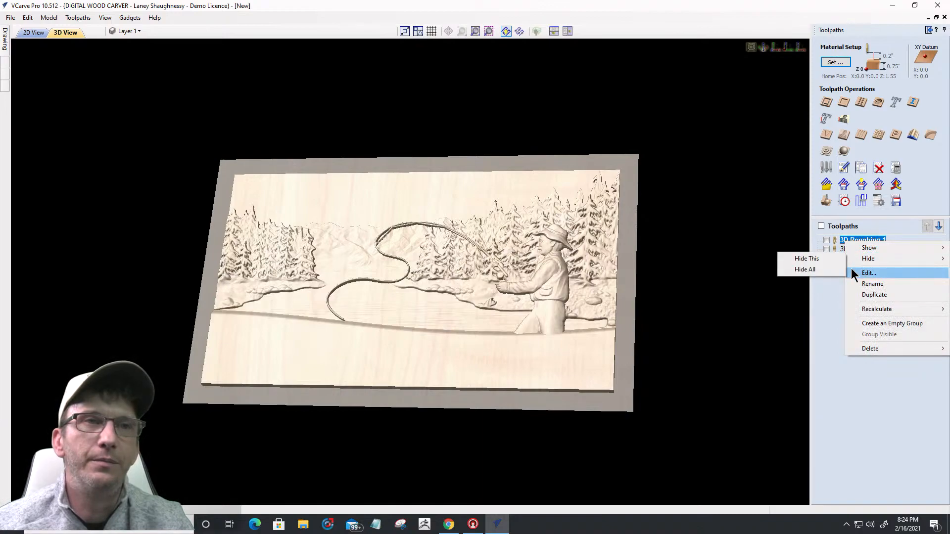
double_click(843, 241)
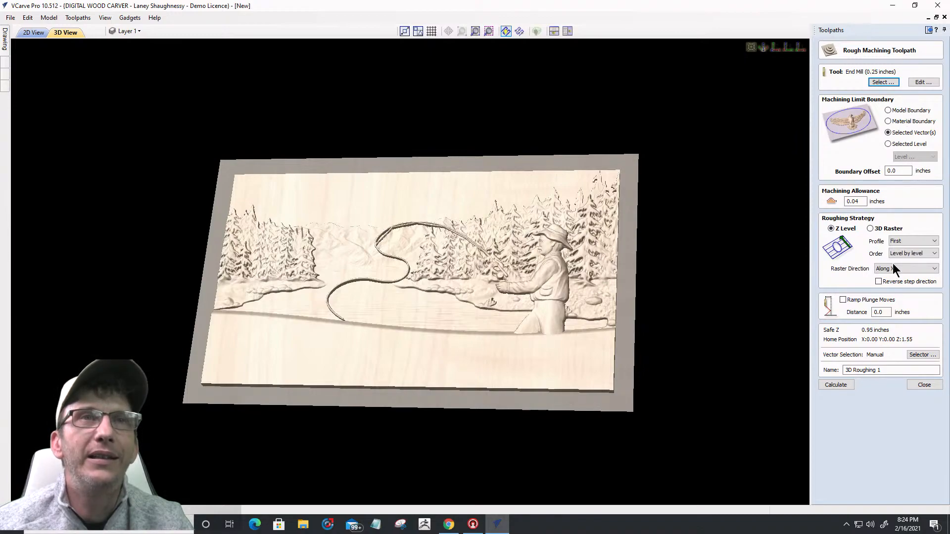
click(924, 385)
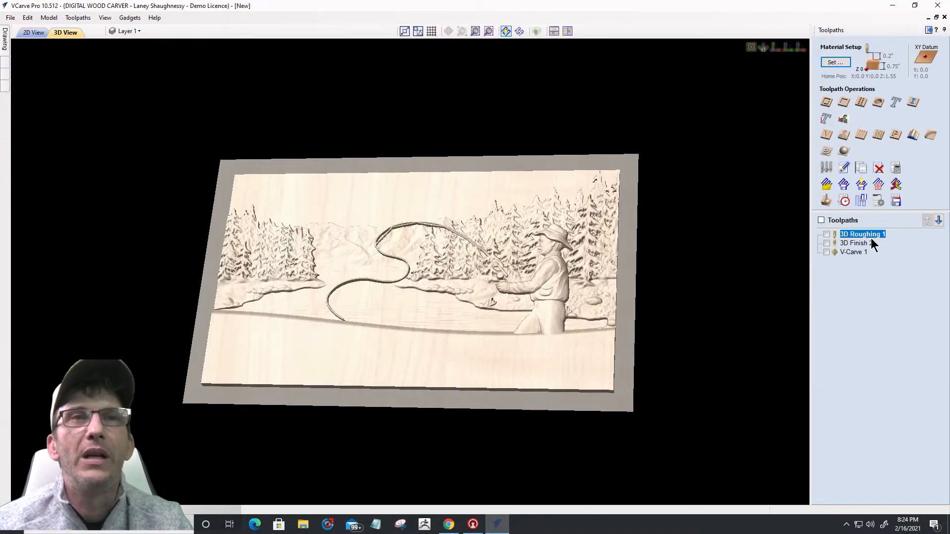
mouse_move(863, 240)
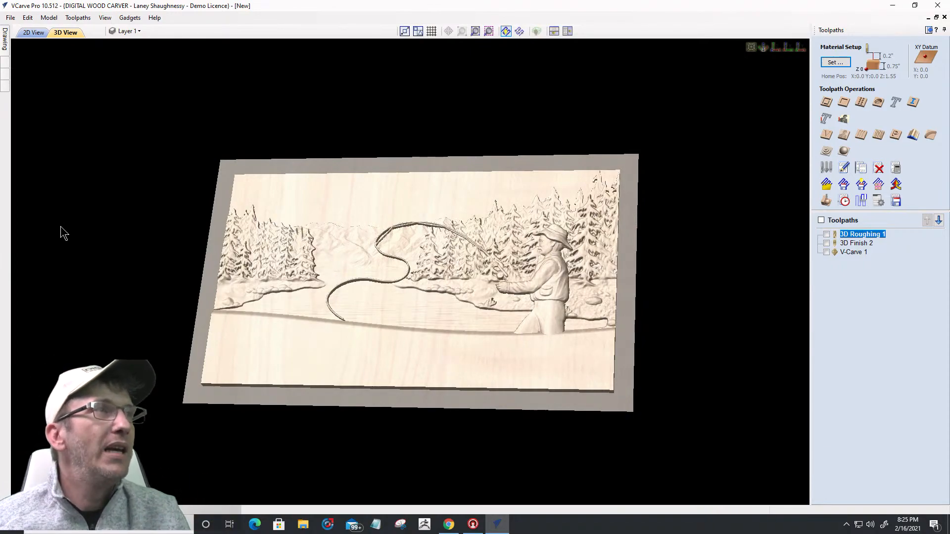
Step: In the 2D view, trace a boundary vector around Wavy Tile End No.2, then select the new wave-topped vector
click(34, 32)
scroll(457, 261, down, 3)
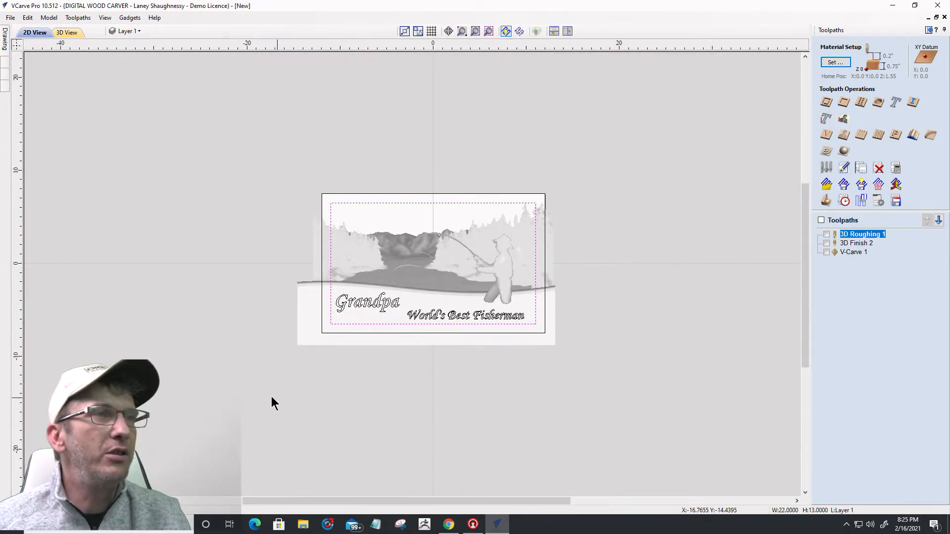
scroll(292, 376, up, 4)
scroll(315, 284, down, 3)
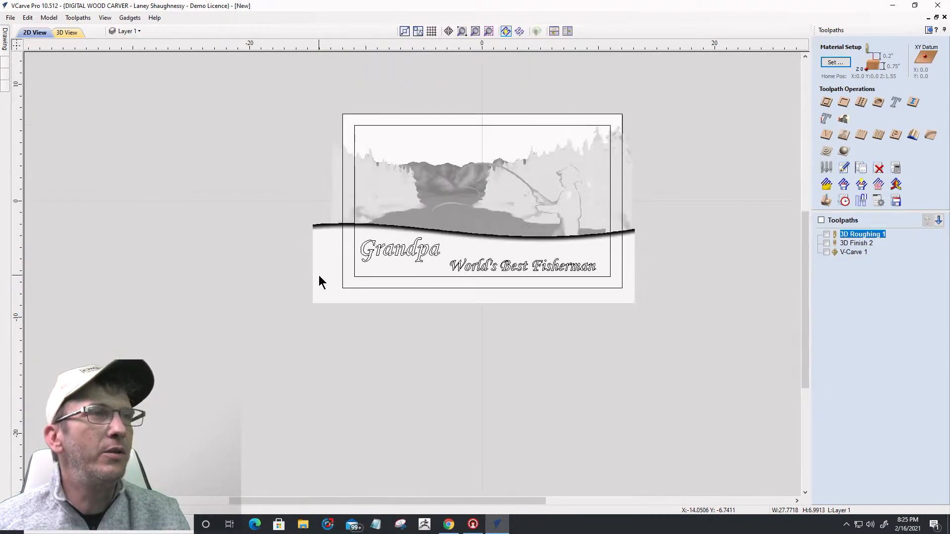
scroll(318, 274, up, 1)
click(328, 245)
scroll(326, 248, up, 1)
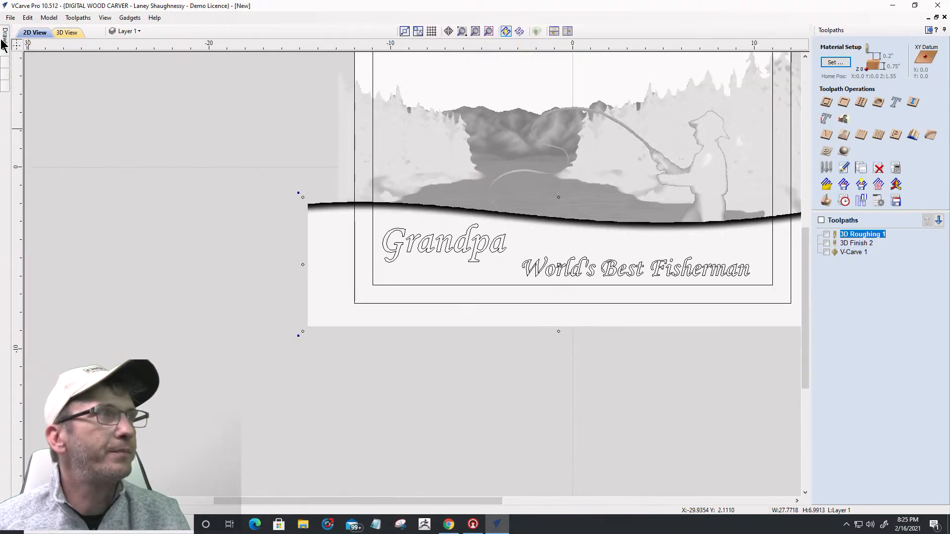
mouse_move(4, 41)
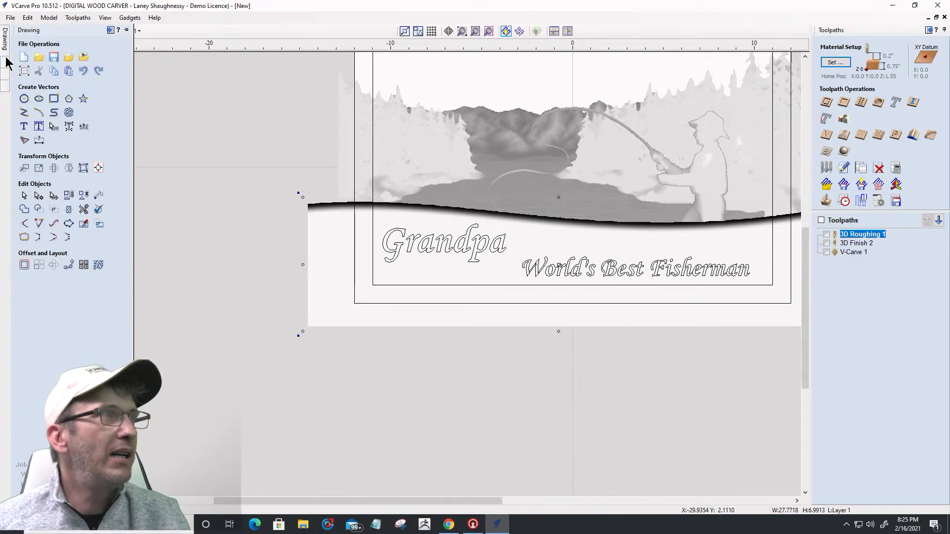
mouse_move(5, 62)
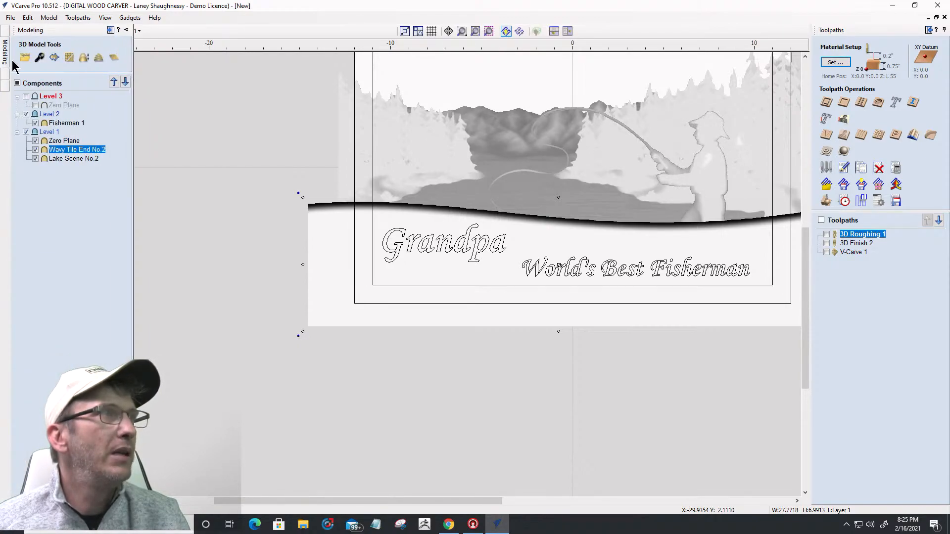
click(54, 59)
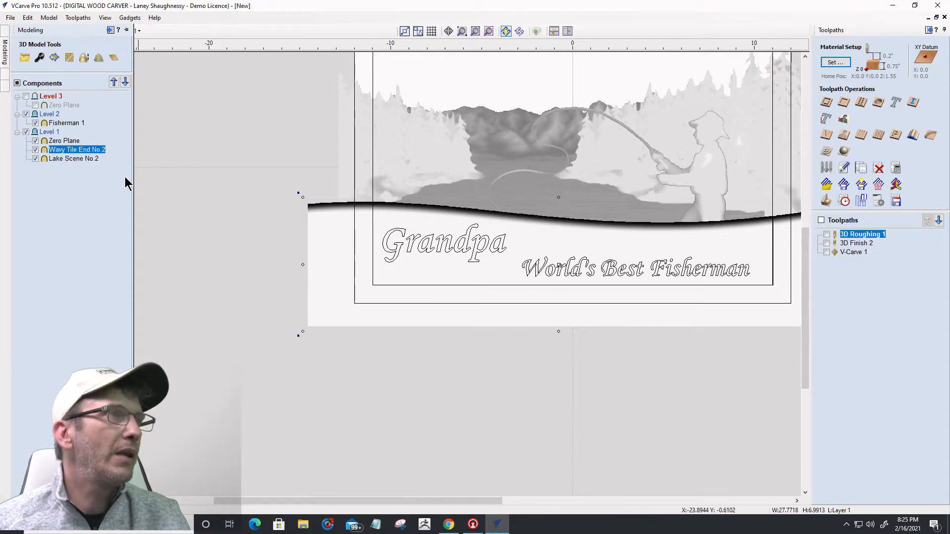
click(60, 207)
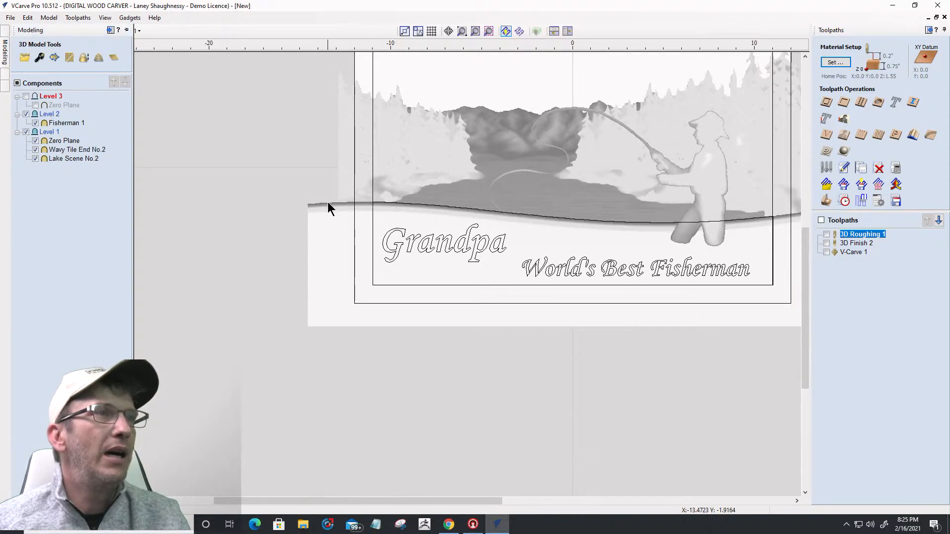
click(414, 204)
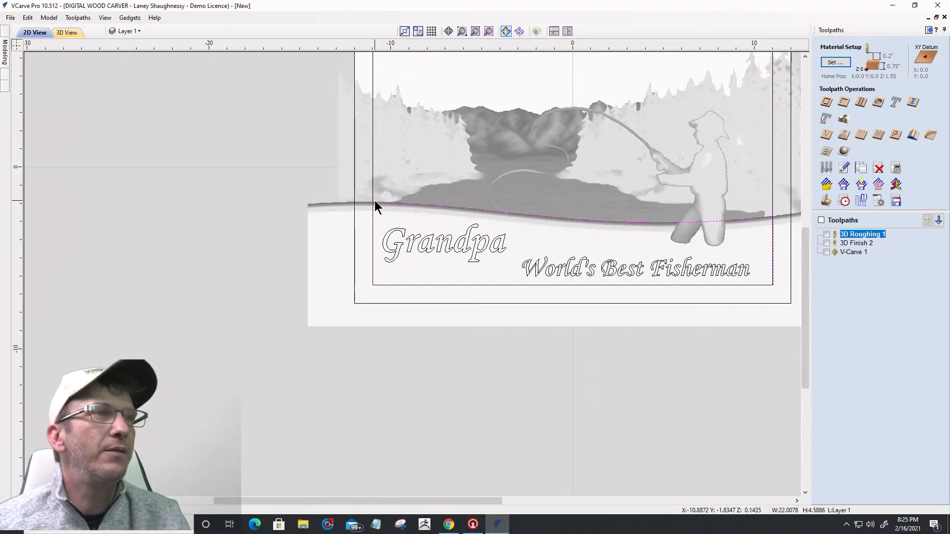
Step: Zoom in to inspect the stepped edge of the wave boundary vector
scroll(375, 205, down, 2)
scroll(621, 233, up, 5)
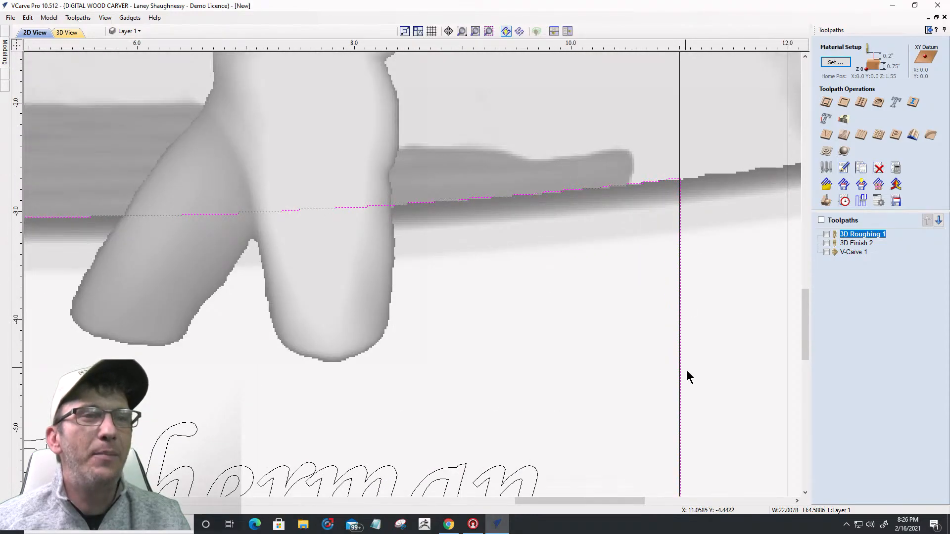
scroll(686, 368, down, 2)
scroll(691, 234, up, 6)
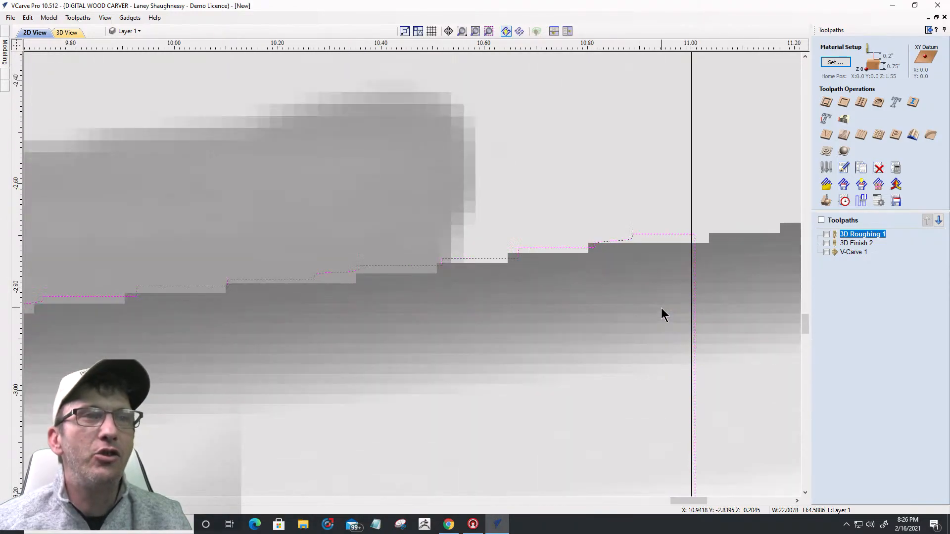
scroll(655, 281, down, 5)
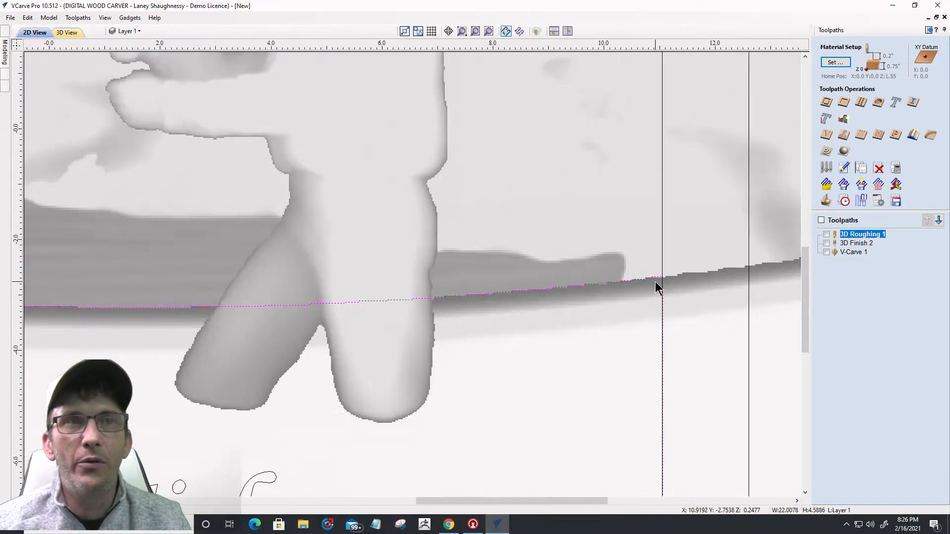
scroll(655, 282, up, 4)
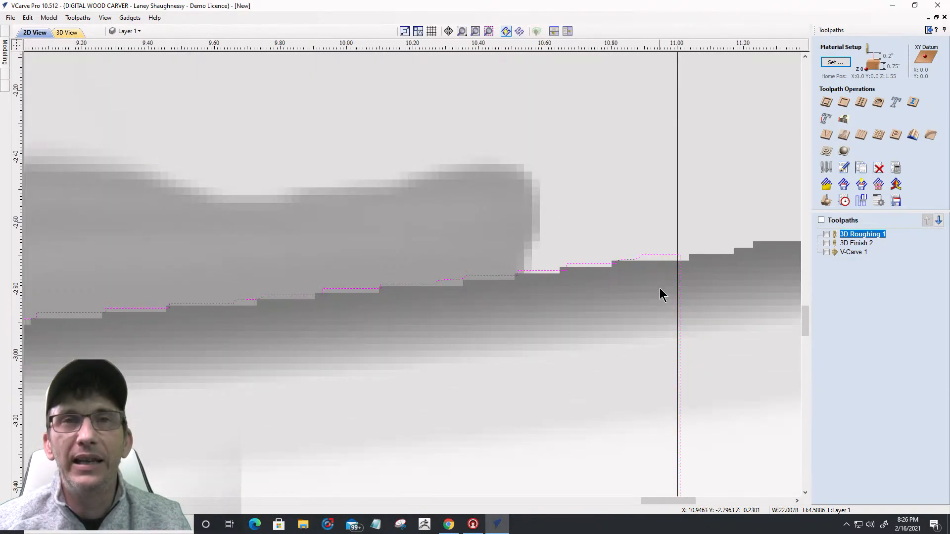
scroll(725, 203, down, 5)
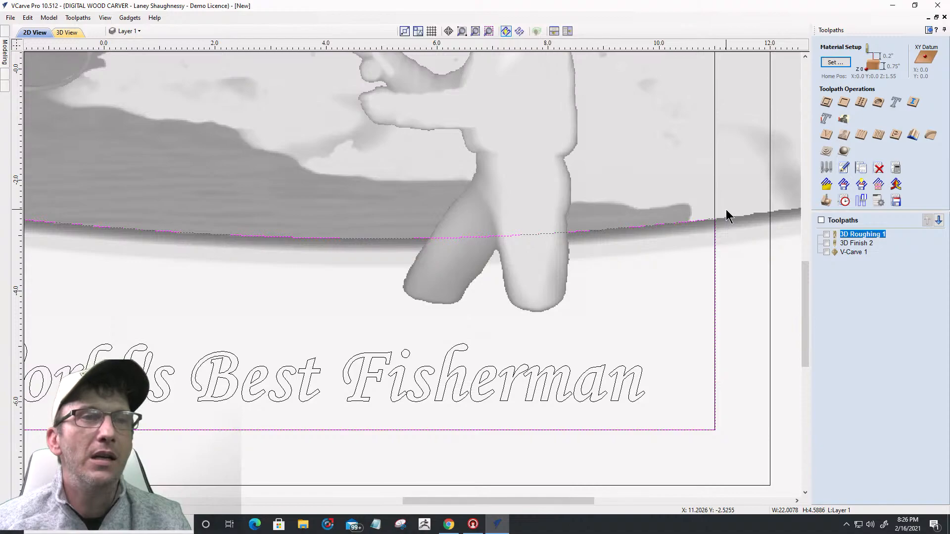
scroll(470, 458, down, 4)
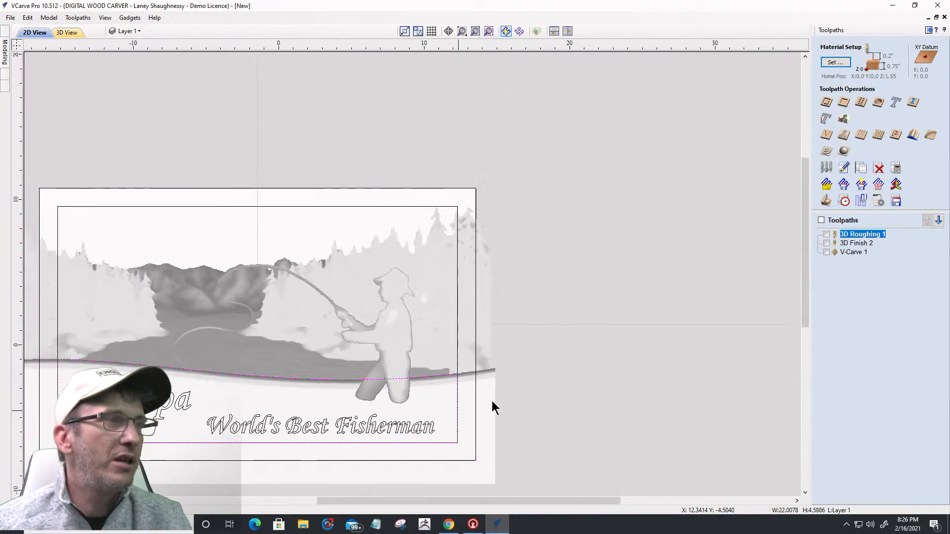
scroll(208, 441, up, 4)
scroll(584, 275, down, 3)
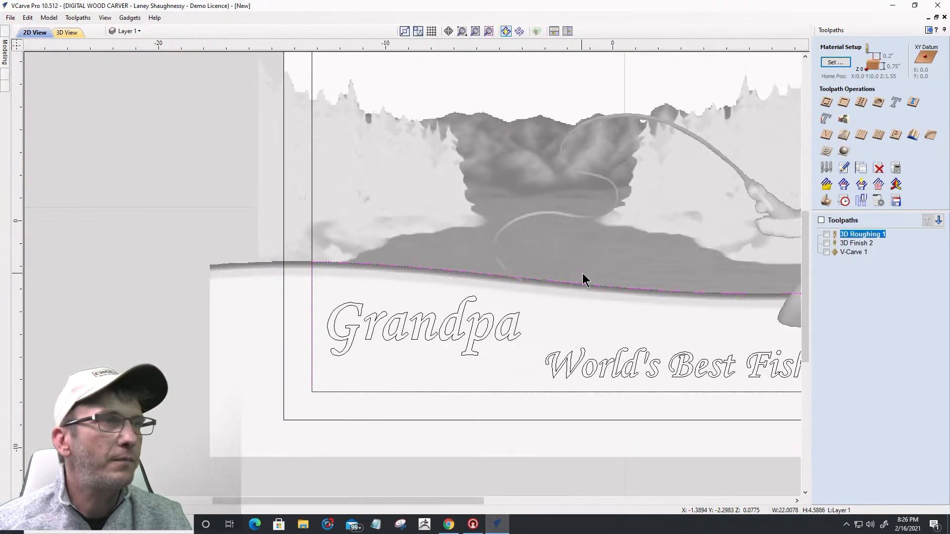
scroll(237, 302, up, 3)
scroll(216, 288, down, 3)
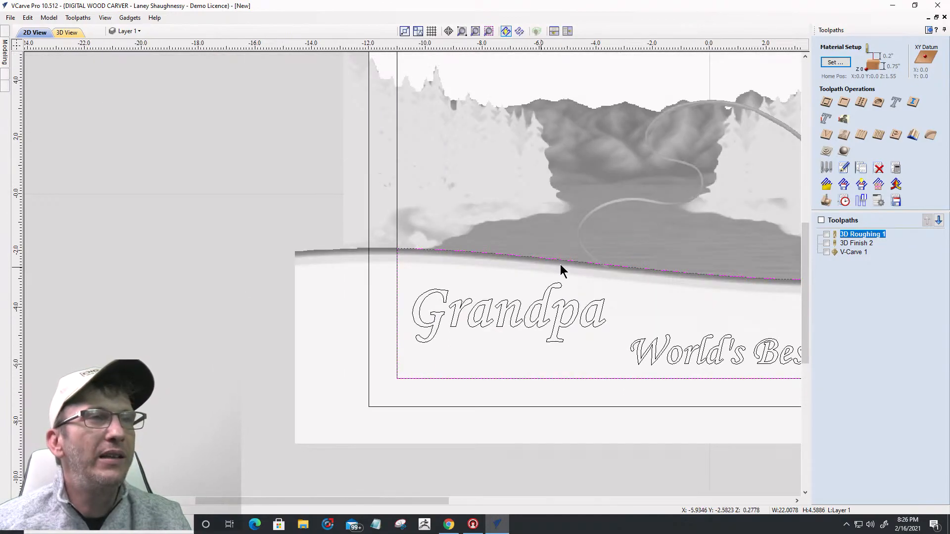
scroll(581, 277, up, 3)
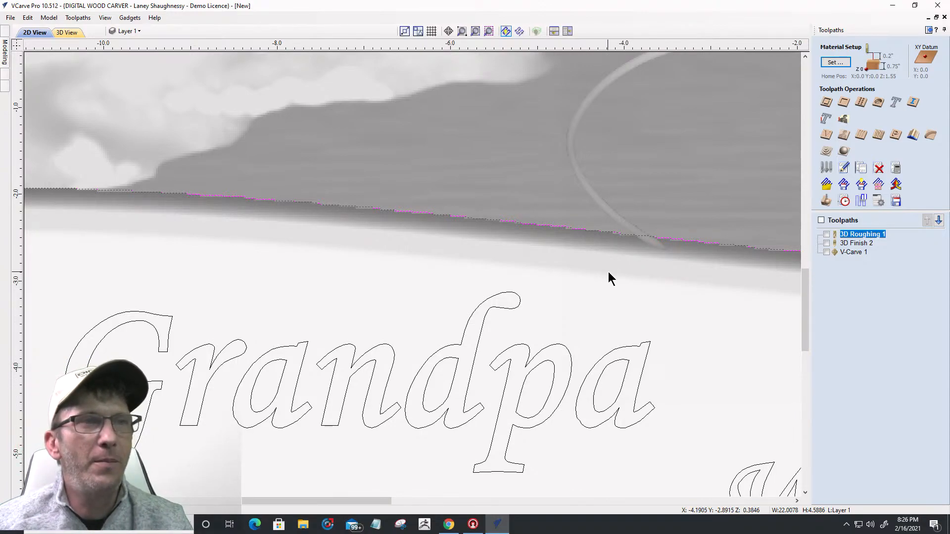
click(565, 268)
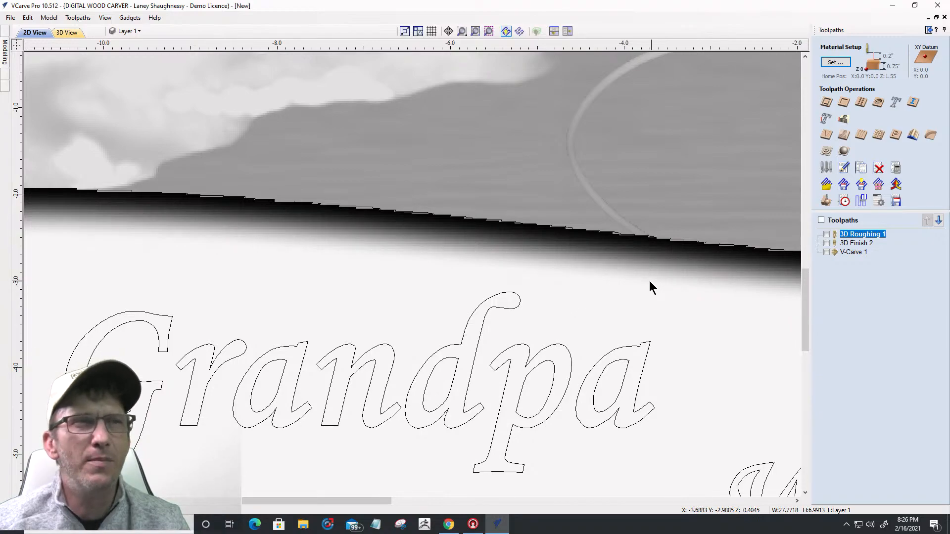
Step: Reselect the wave-topped boundary vector and bring up the Drawing tools
scroll(646, 280, up, 2)
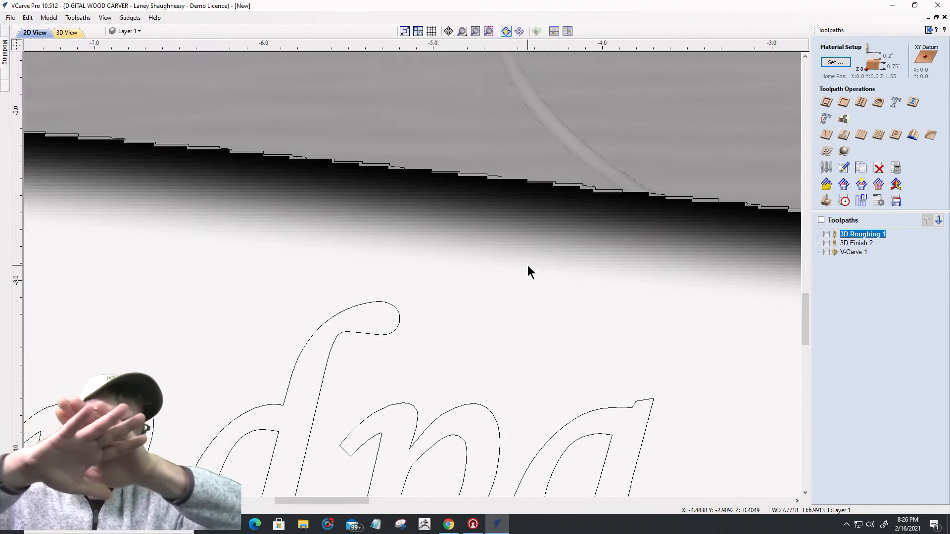
scroll(529, 264, down, 2)
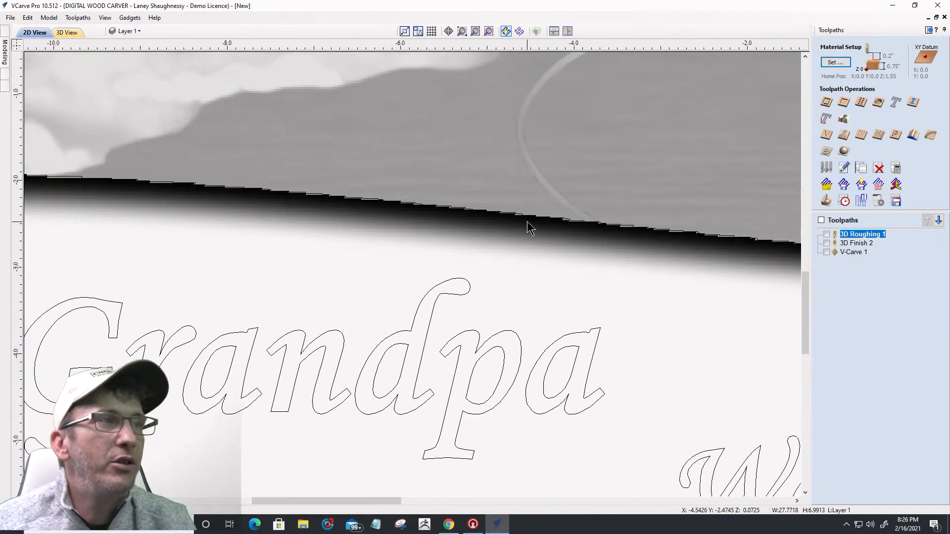
scroll(527, 222, down, 4)
click(406, 244)
scroll(494, 225, down, 2)
scroll(598, 288, up, 2)
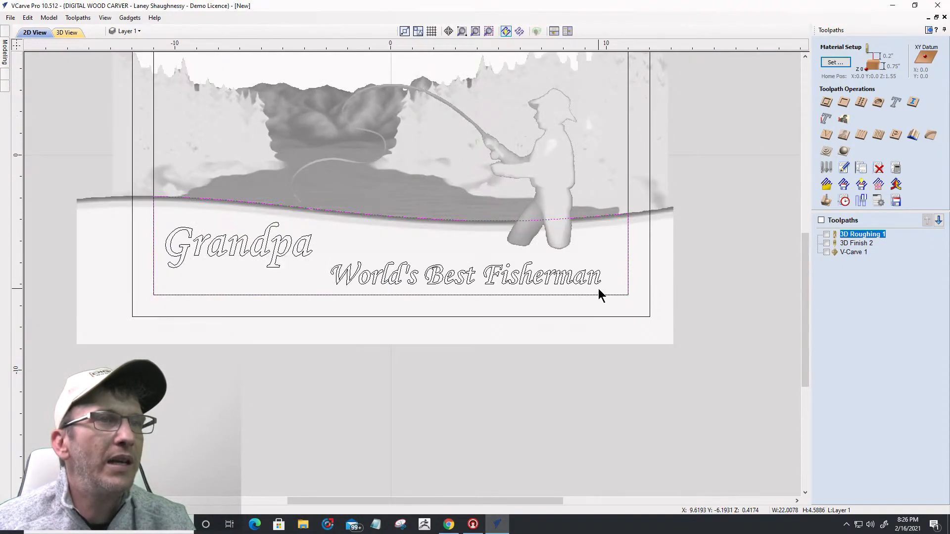
click(929, 30)
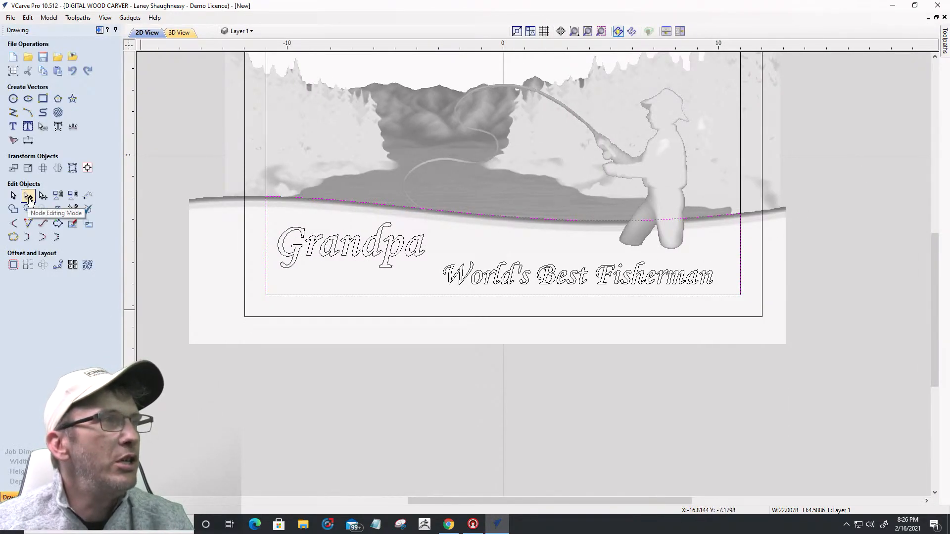
Step: Select a run of nodes along the wave vector and nudge them down three steps
click(28, 198)
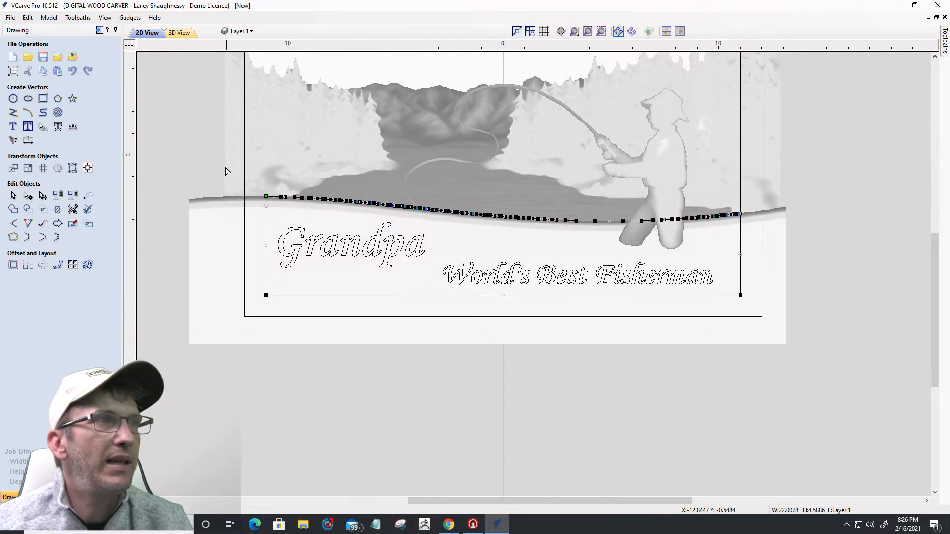
drag(210, 171, 784, 243)
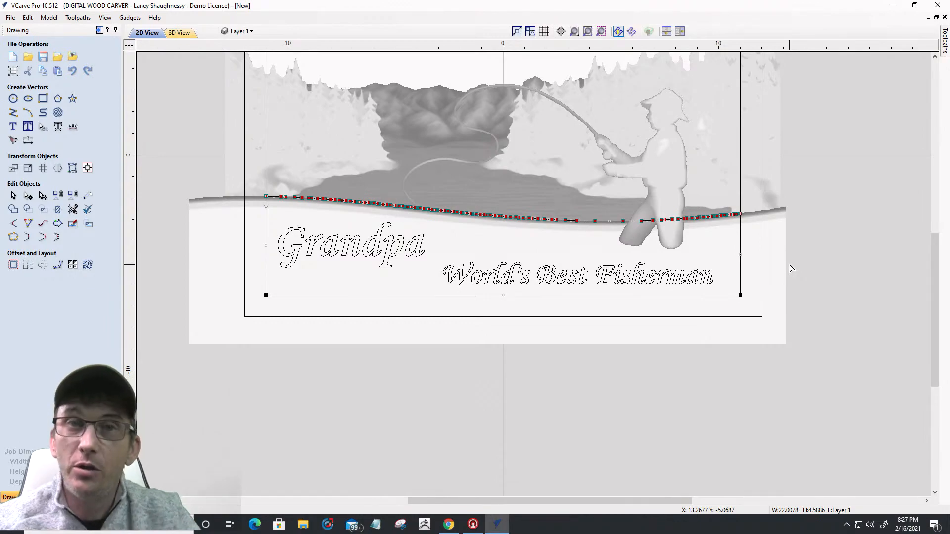
key(Down)
key(Down)
key(Down)
key(Down)
key(Down)
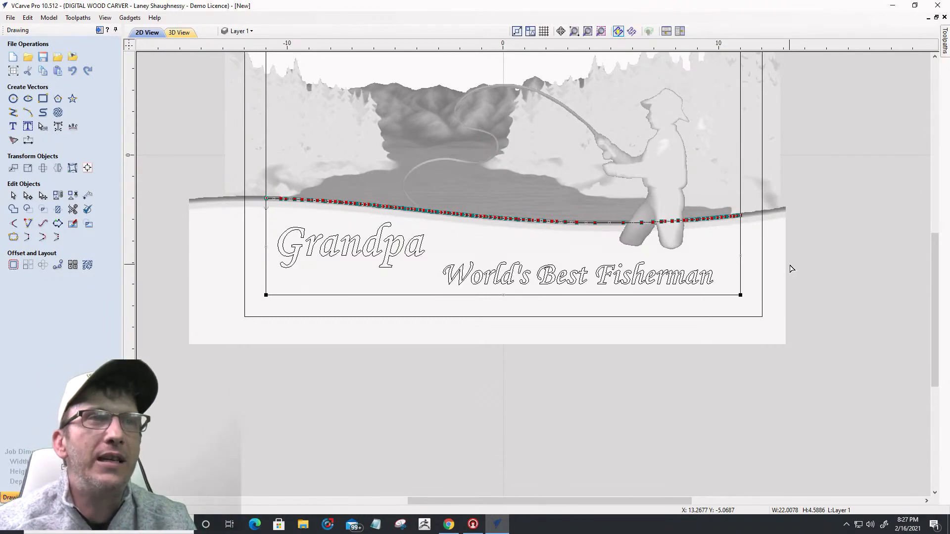
key(Down)
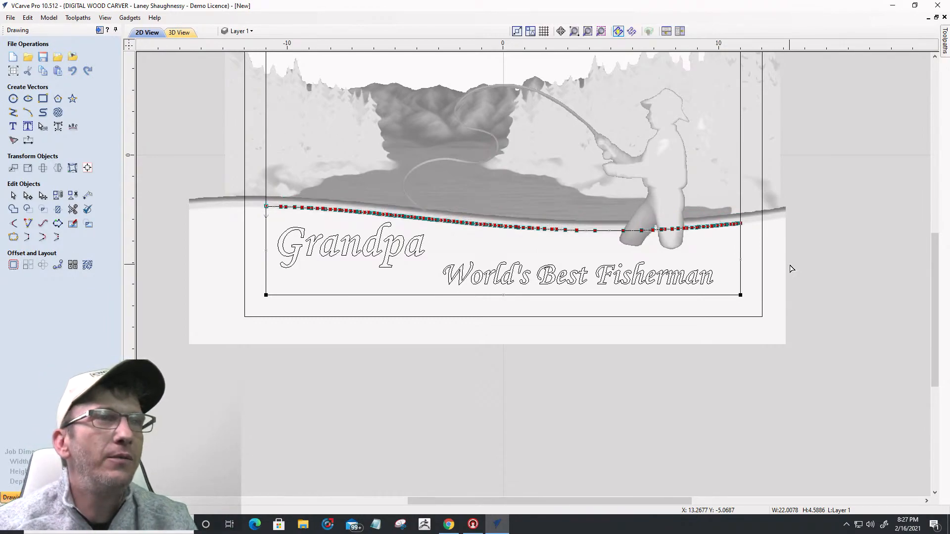
scroll(494, 240, up, 3)
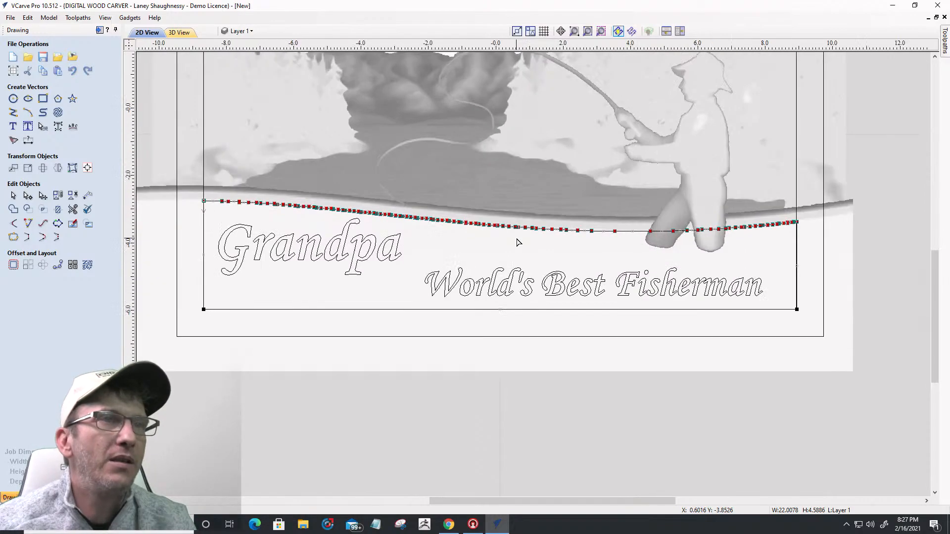
scroll(532, 236, up, 4)
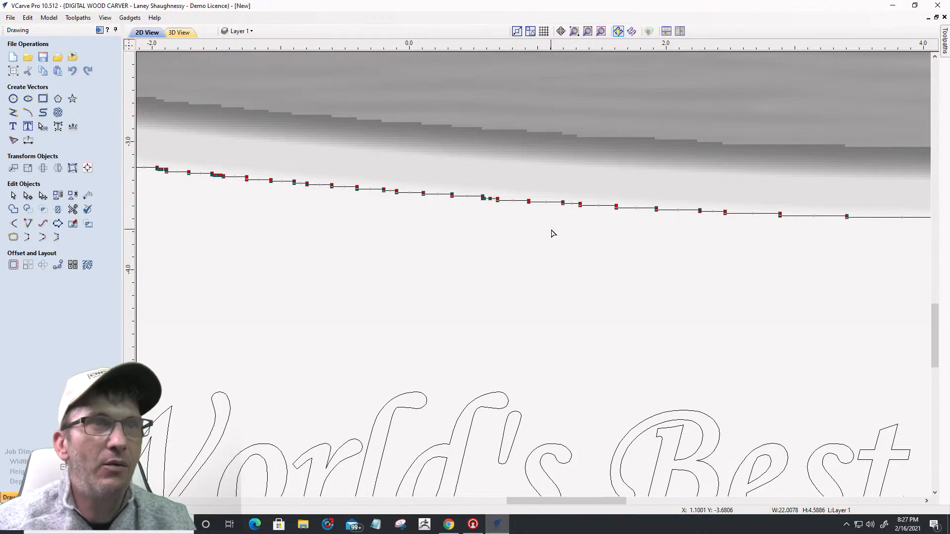
key(Down)
Step: Deselect the curve and select the shaded relief band to check the lowered wave against it
click(577, 252)
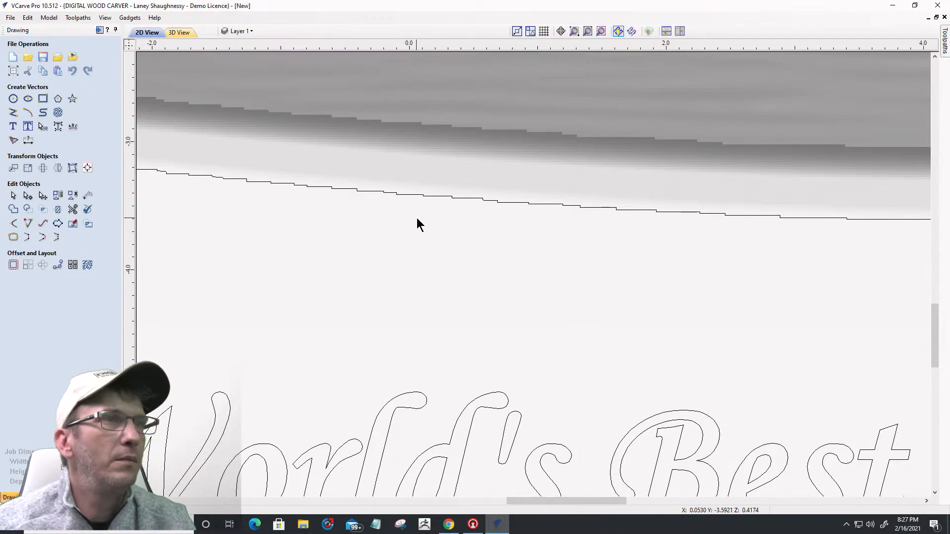
click(610, 210)
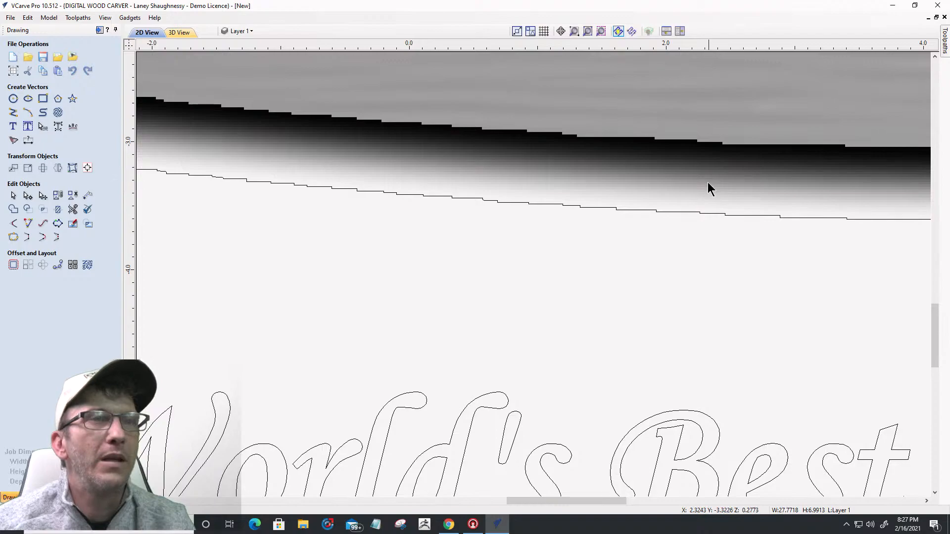
scroll(679, 215, down, 5)
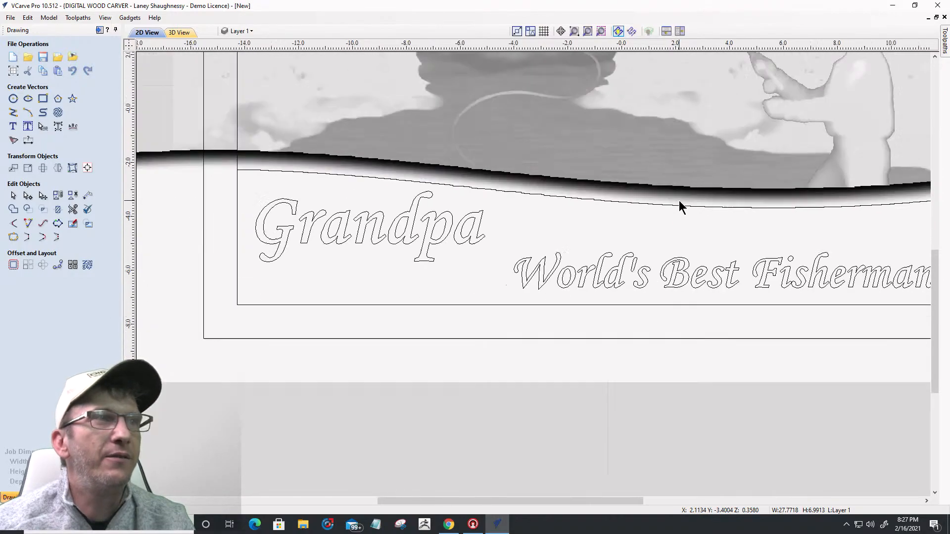
scroll(679, 208, down, 3)
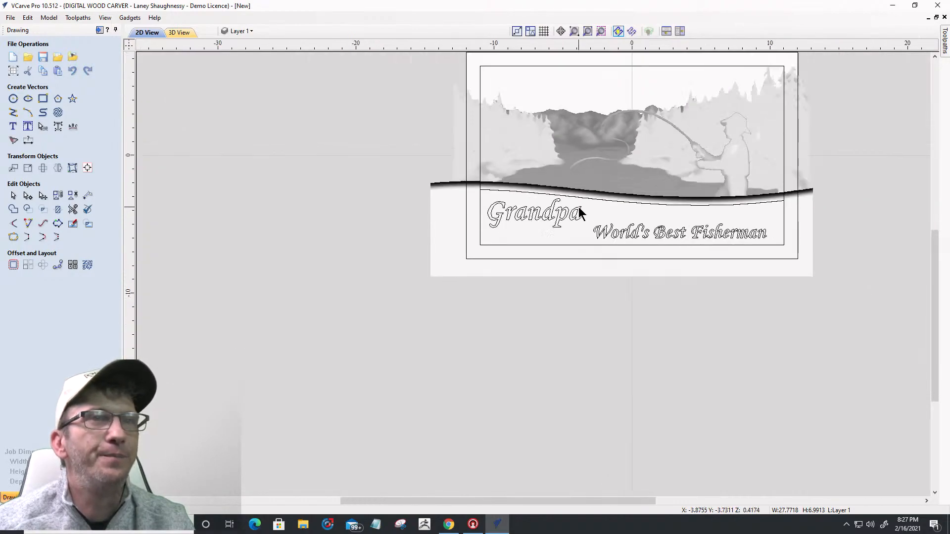
click(755, 203)
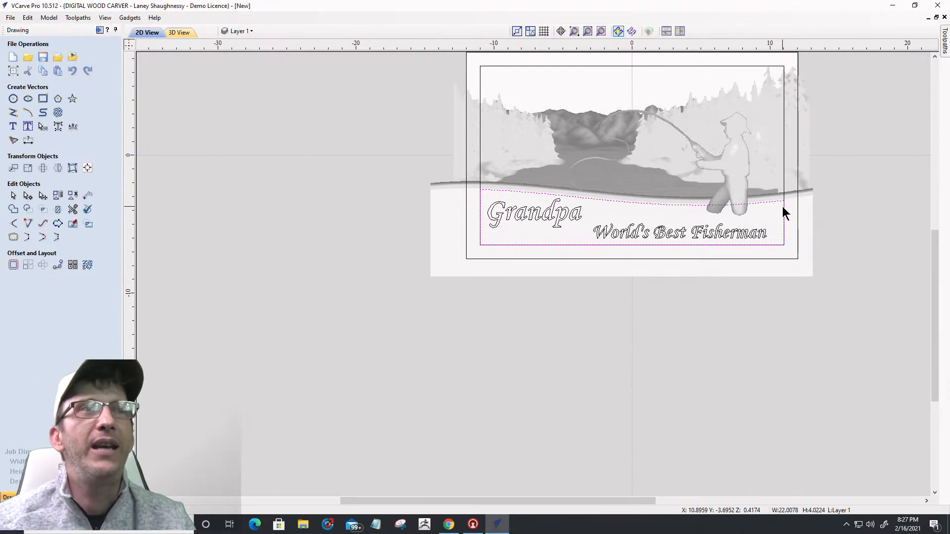
click(479, 147)
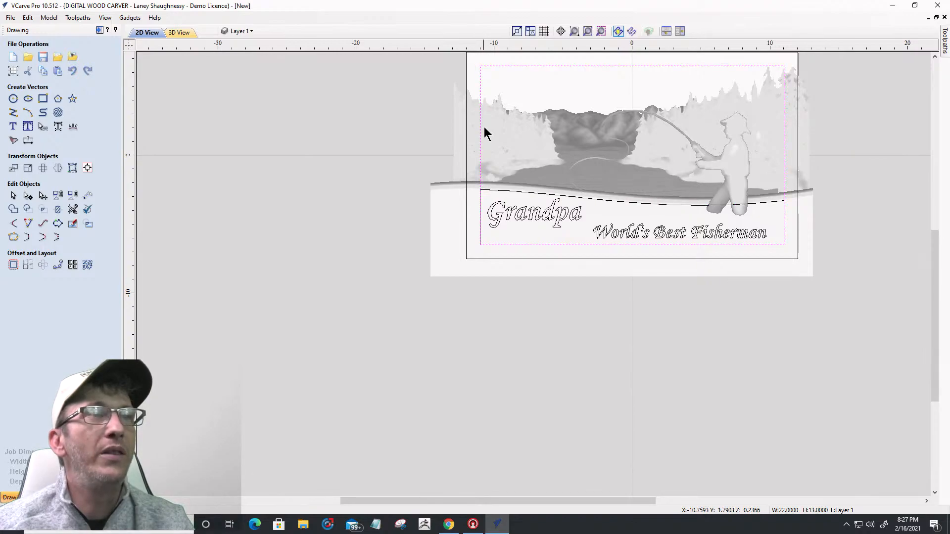
click(529, 194)
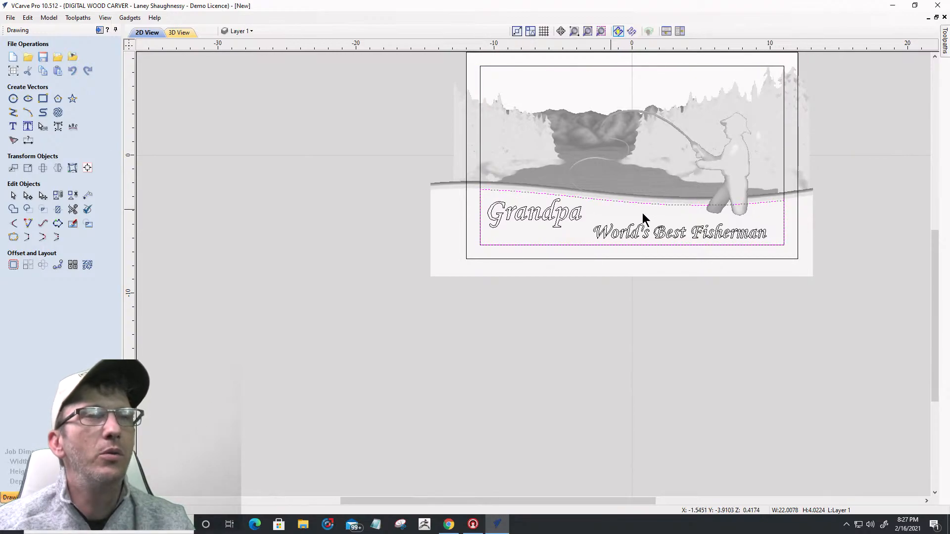
scroll(692, 217, up, 2)
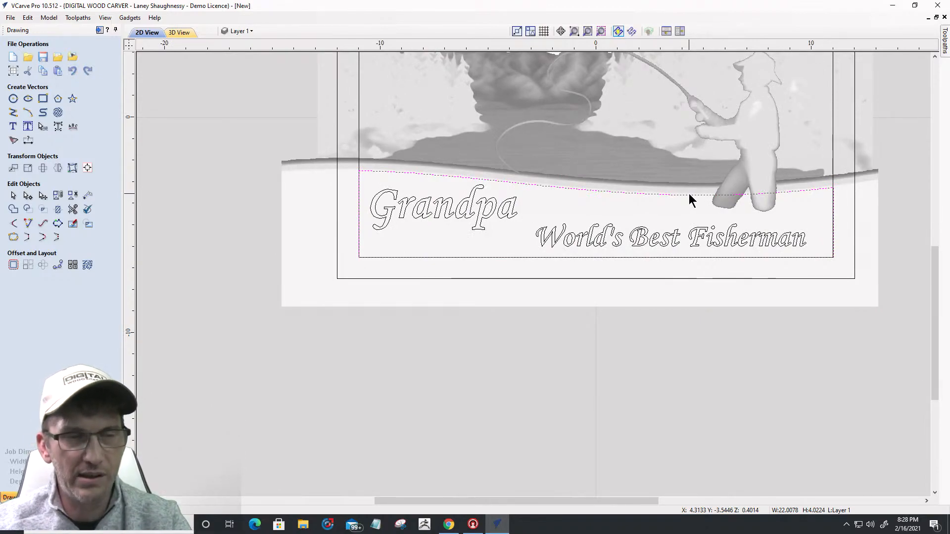
Step: Select the wave-topped panel outline and tall border rectangle, and copy them to a new layer
click(689, 194)
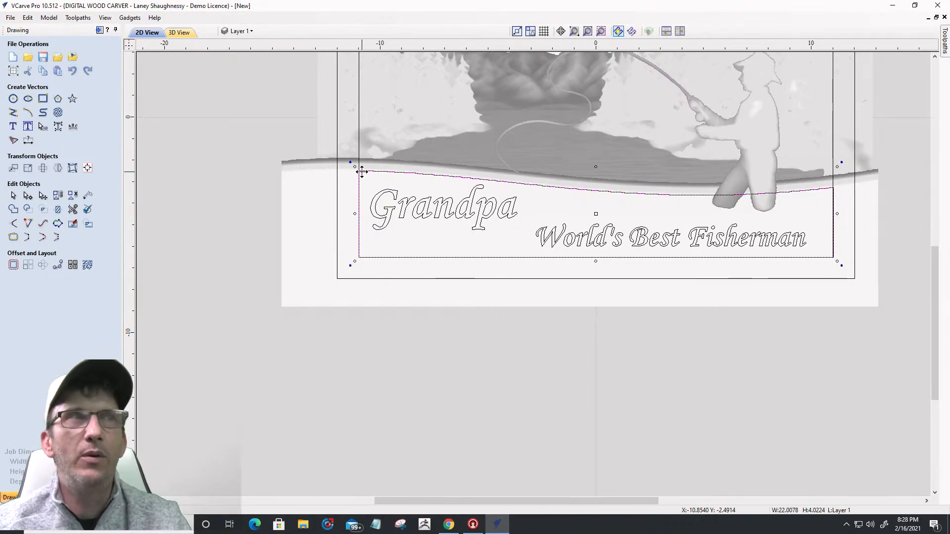
shift+click(359, 137)
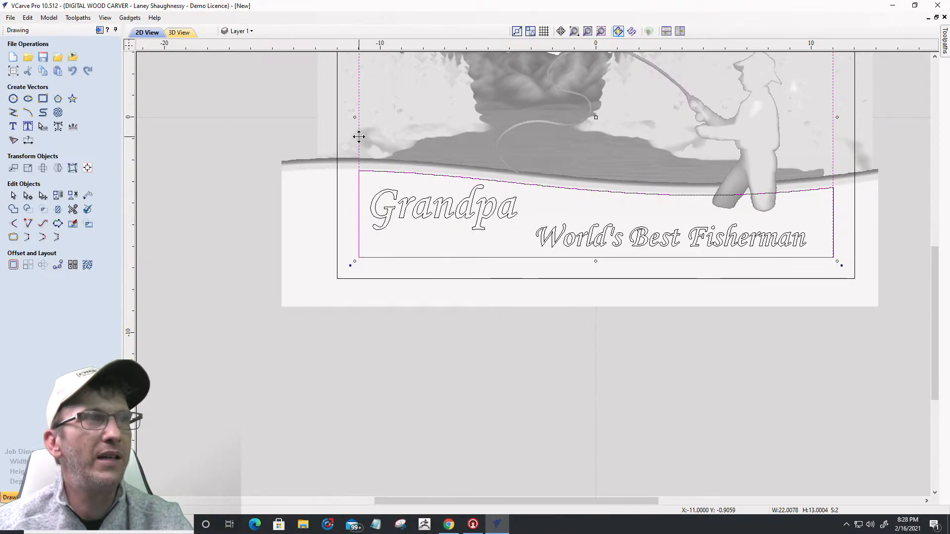
right_click(359, 138)
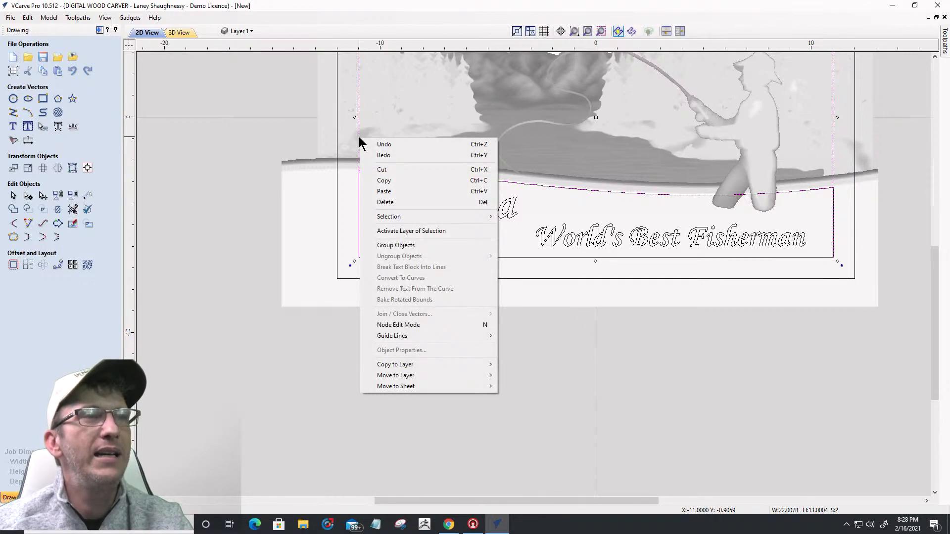
mouse_move(403, 366)
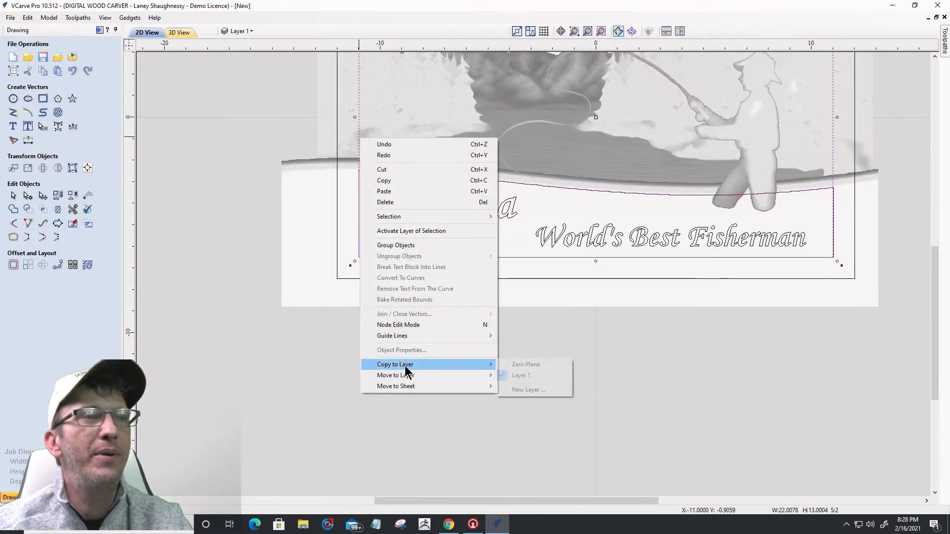
click(511, 389)
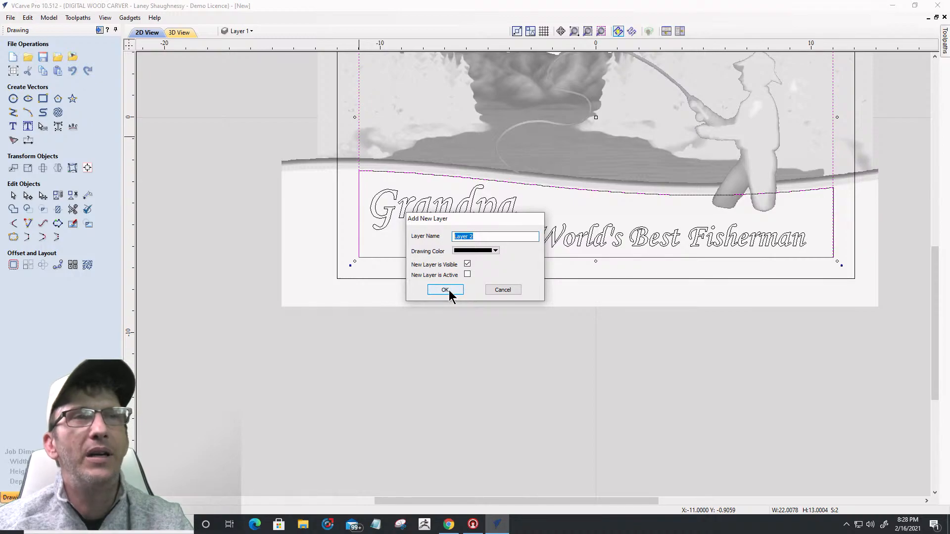
click(467, 251)
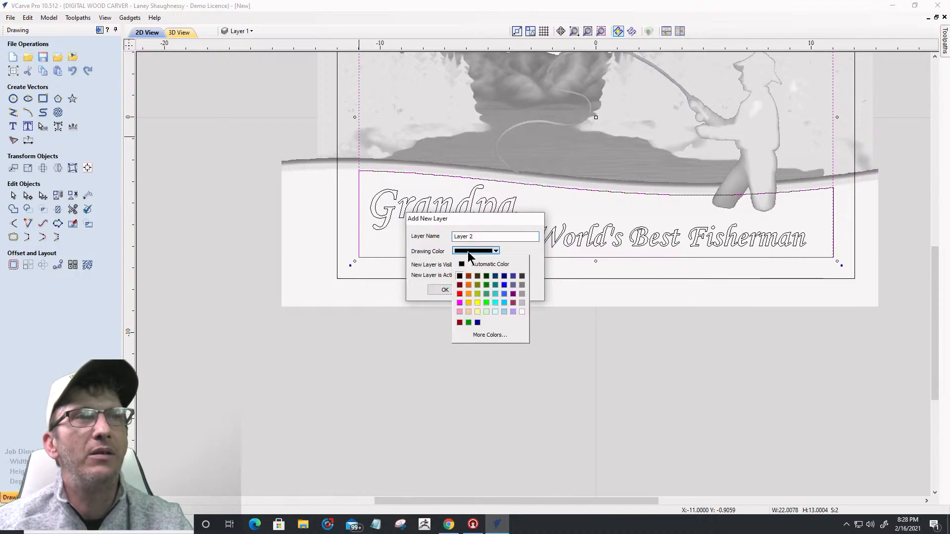
Step: Create Layer 2 with a dark red drawing colour and hide Layer 1
click(460, 286)
click(436, 290)
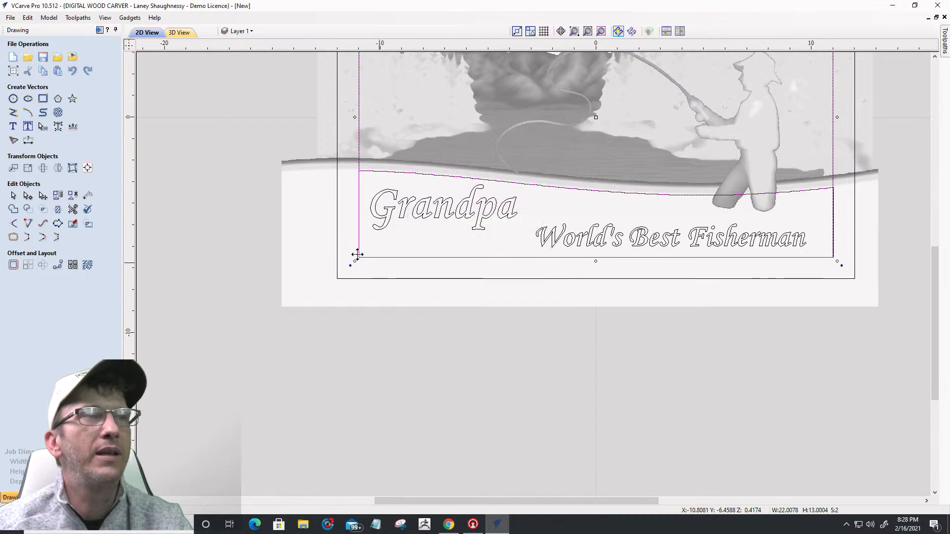
click(238, 31)
click(237, 58)
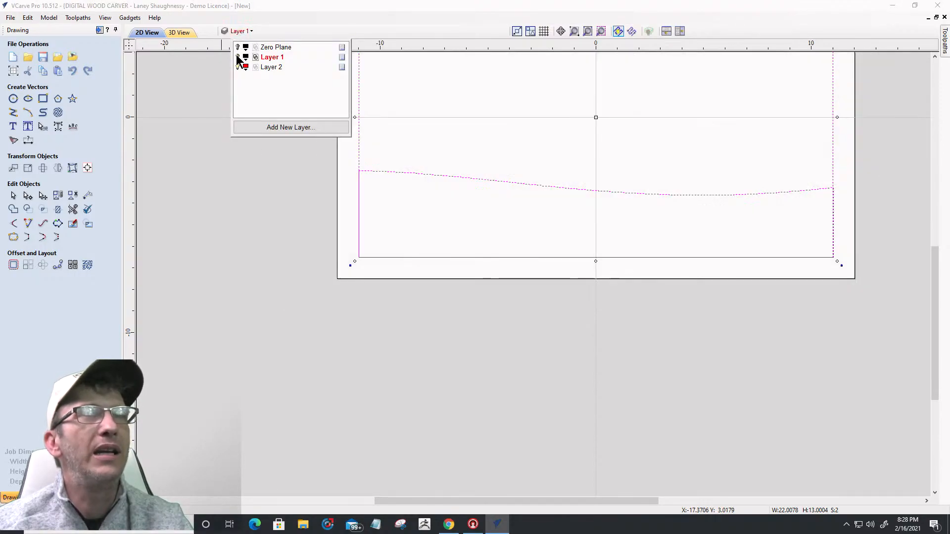
scroll(604, 300, down, 3)
scroll(480, 266, up, 5)
click(481, 265)
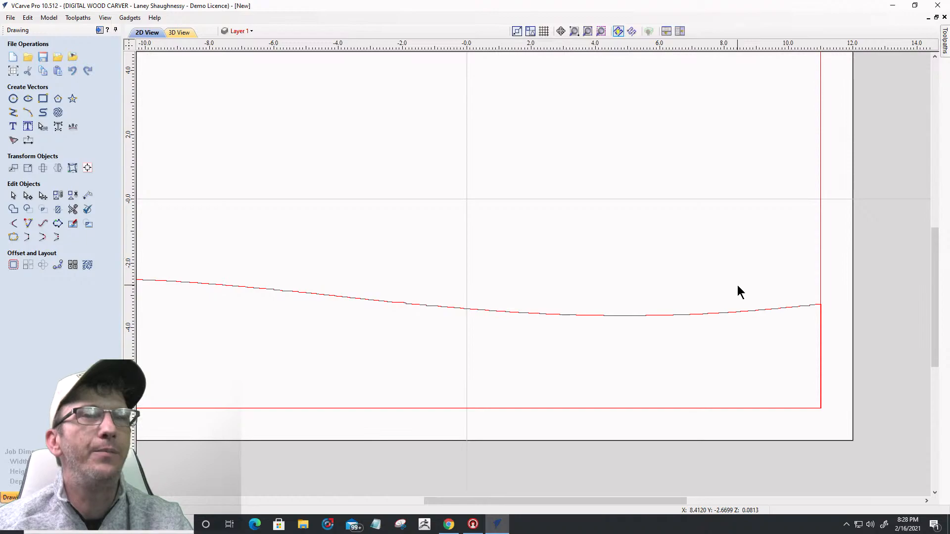
scroll(728, 274, down, 3)
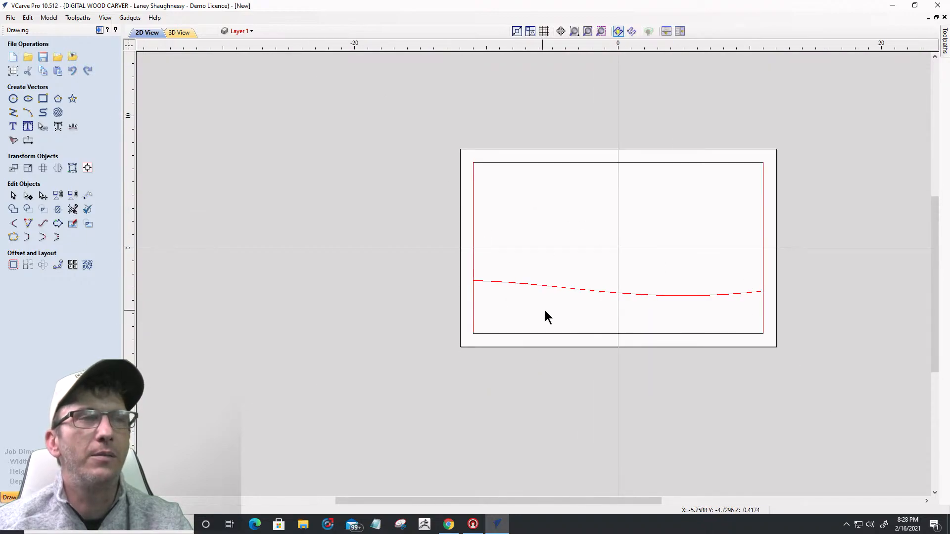
scroll(544, 311, up, 3)
scroll(544, 316, down, 2)
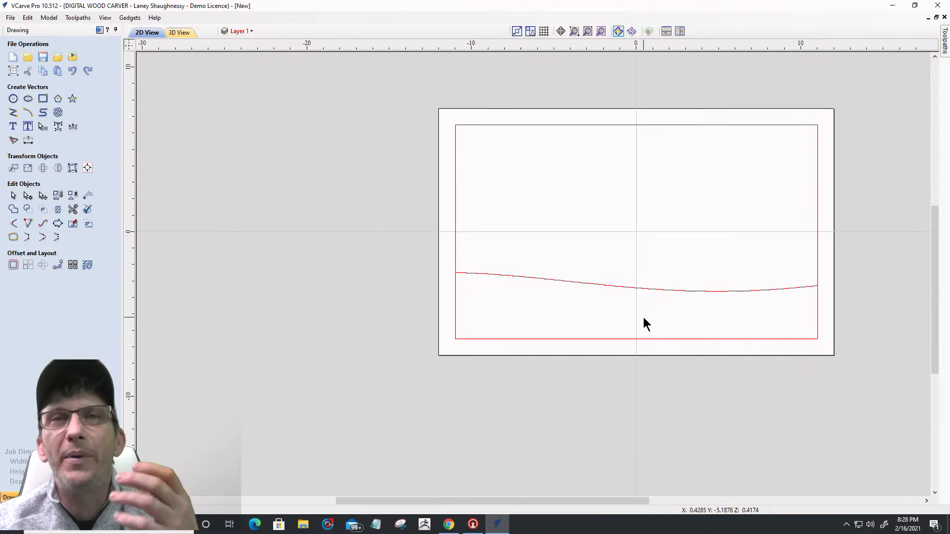
scroll(618, 312, up, 2)
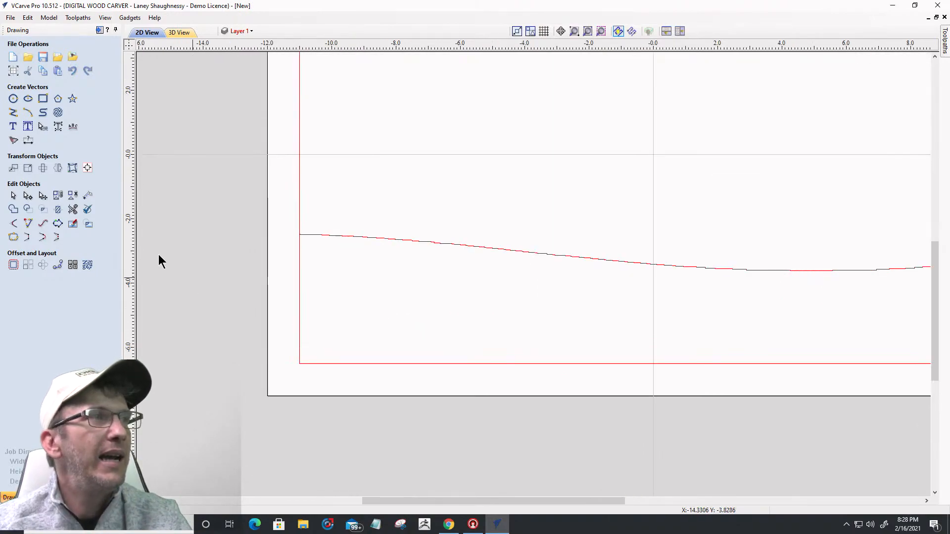
Step: Use Interactive Vector Trim to cut away the rectangle's section below the wave curve
click(76, 209)
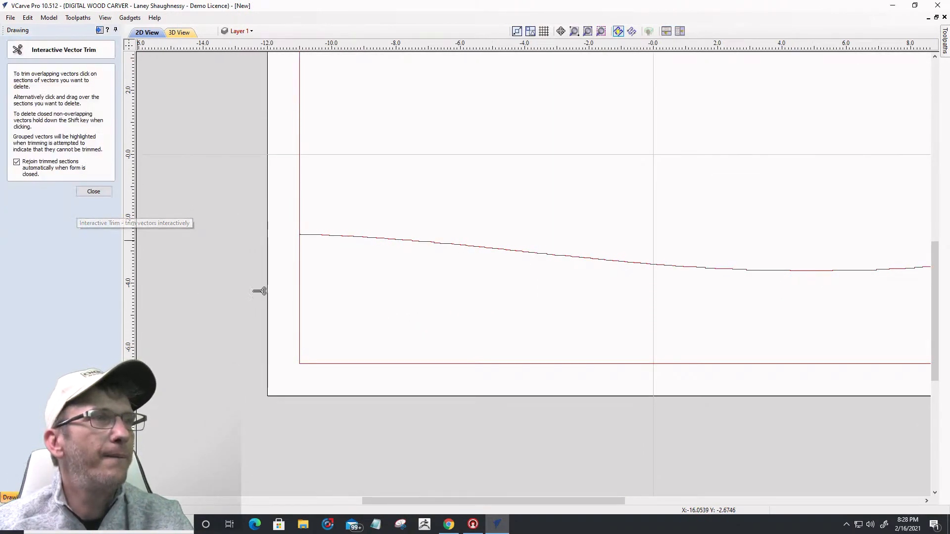
click(304, 282)
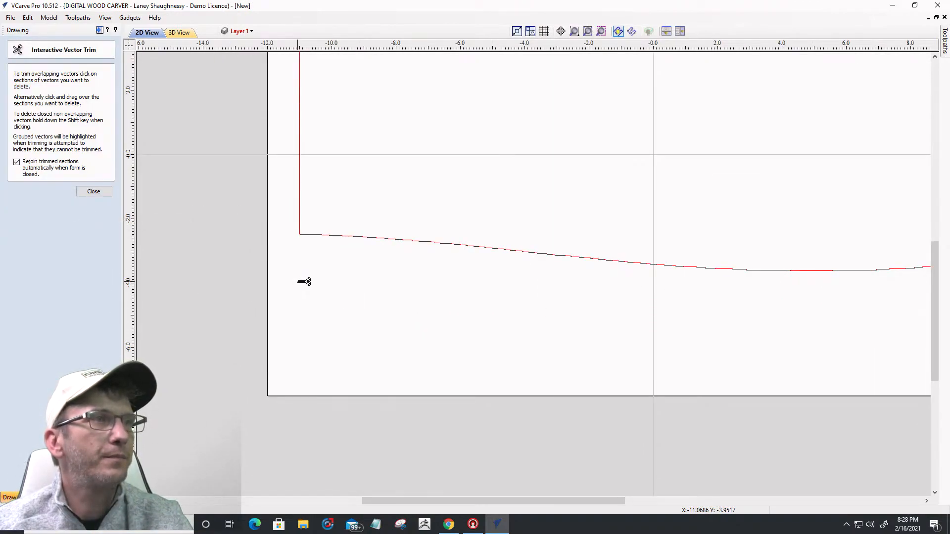
key(F3)
scroll(450, 347, up, 1)
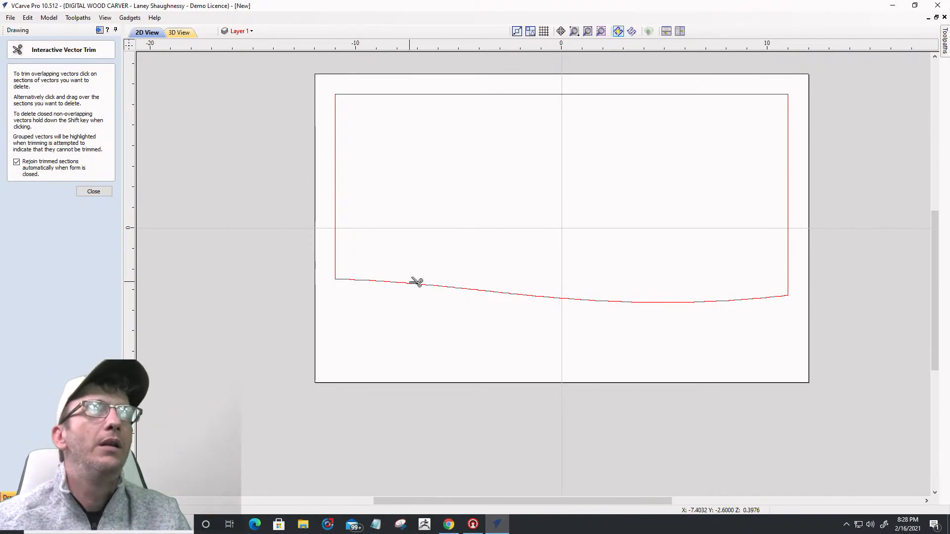
click(94, 192)
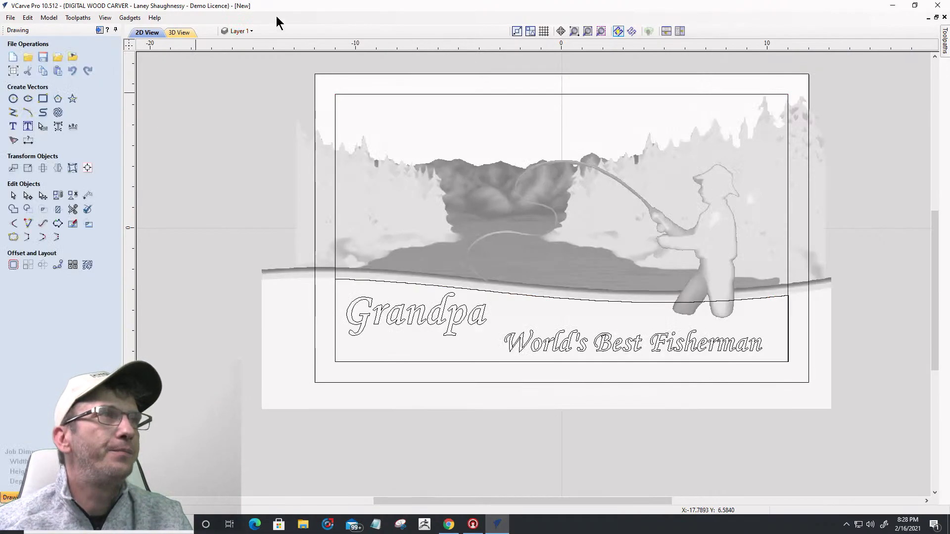
Step: Review the Job Setup (24 x 15 x 0.75 inch, Maple) without changes, then return to 2D
click(248, 30)
click(335, 298)
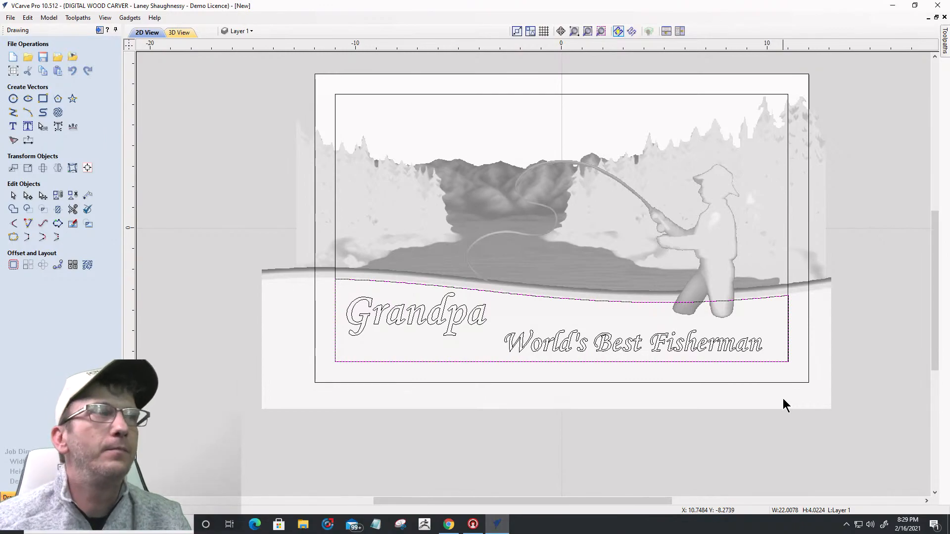
click(178, 32)
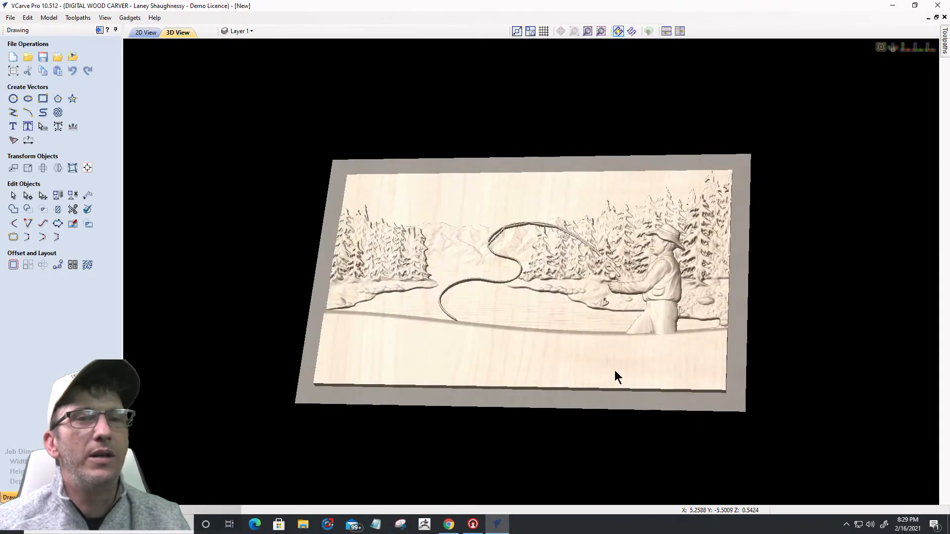
click(14, 71)
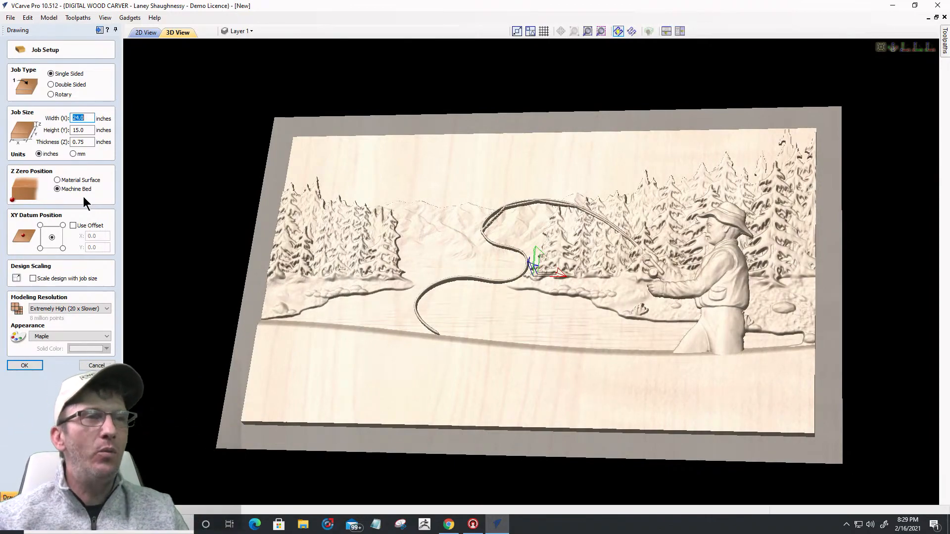
scroll(588, 408, up, 2)
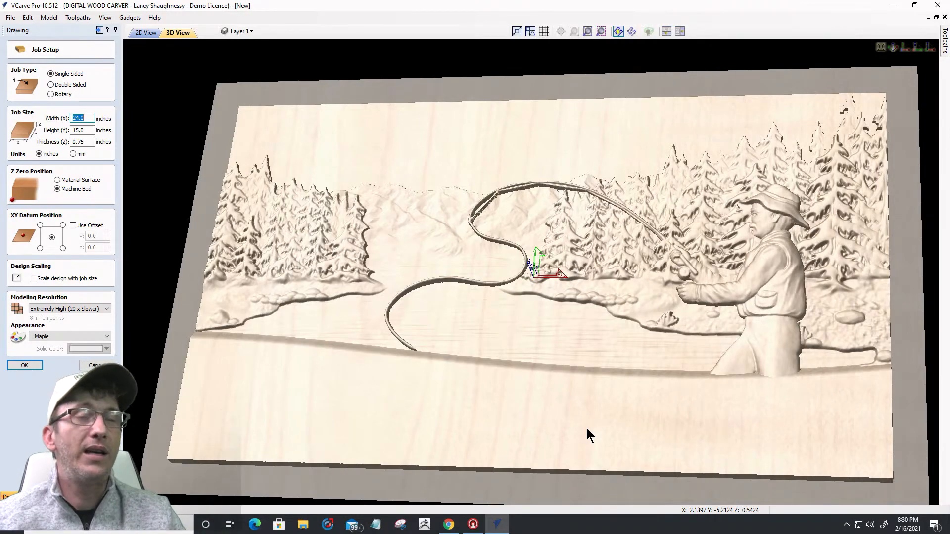
click(94, 366)
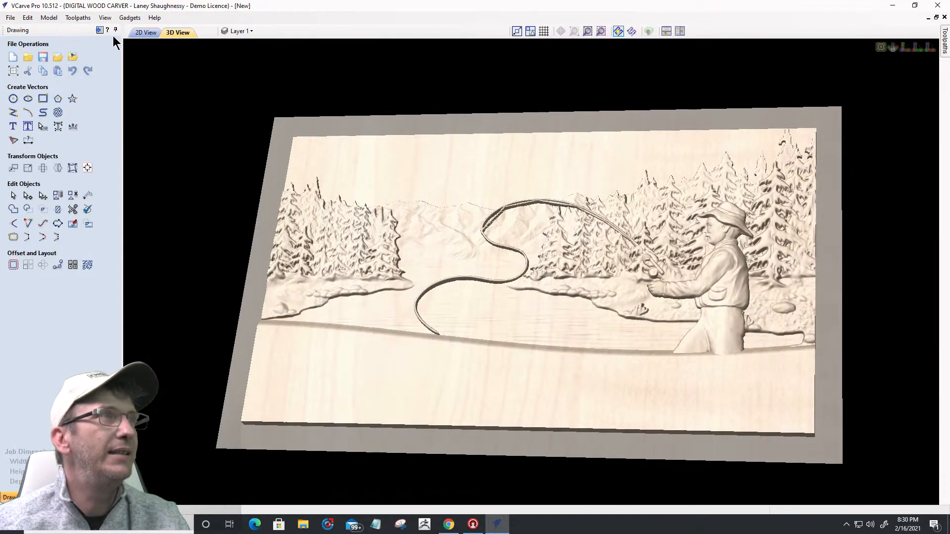
click(141, 30)
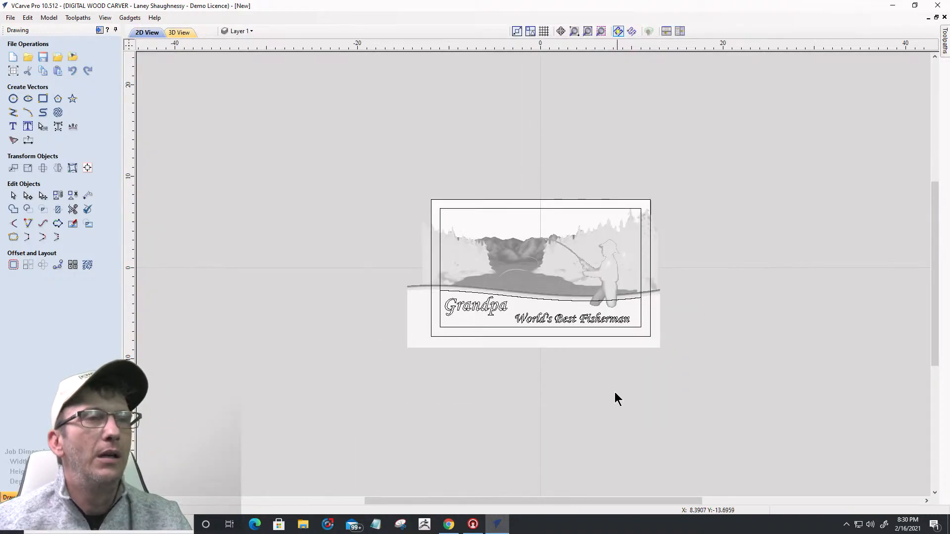
Step: Start a pocket toolpath with cut depth .75-.5424 (0.2076 inch); calculation is refused with no vectors selected
scroll(618, 394, up, 3)
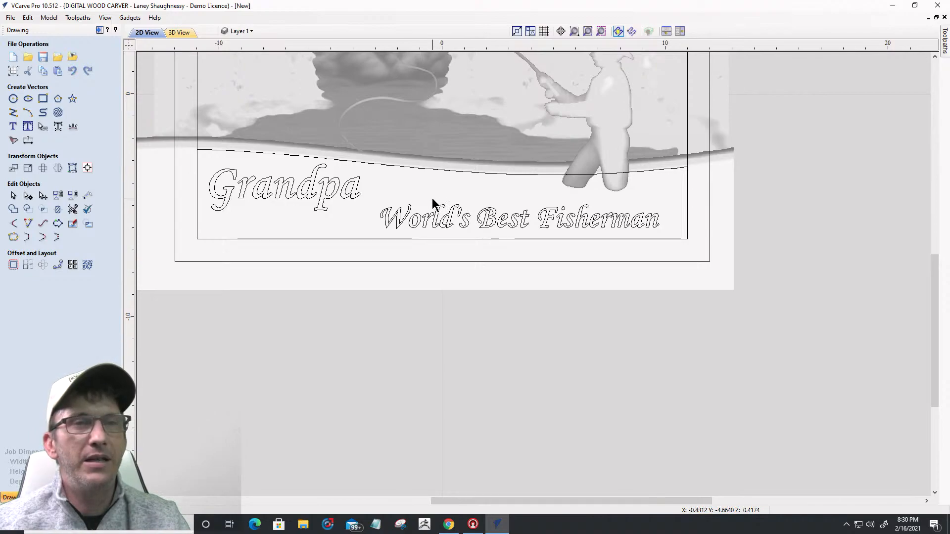
click(189, 33)
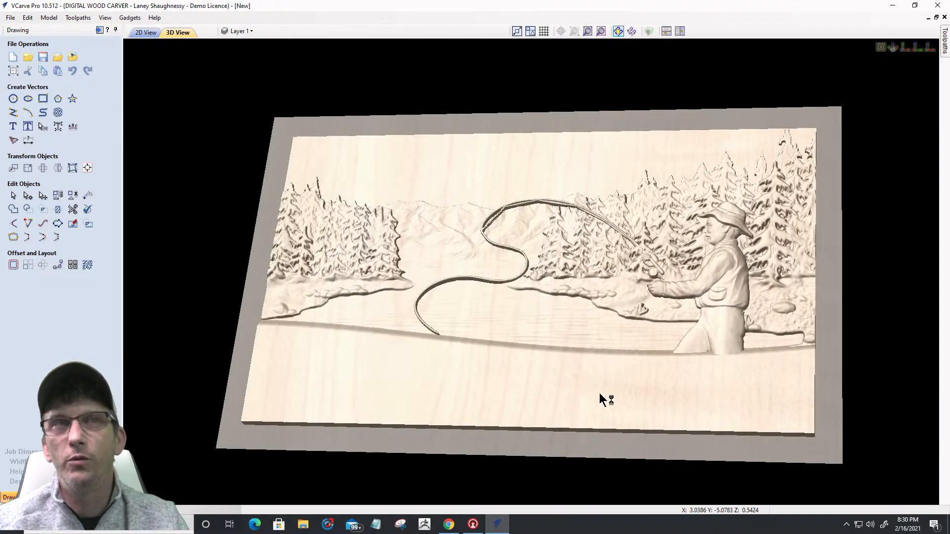
click(99, 30)
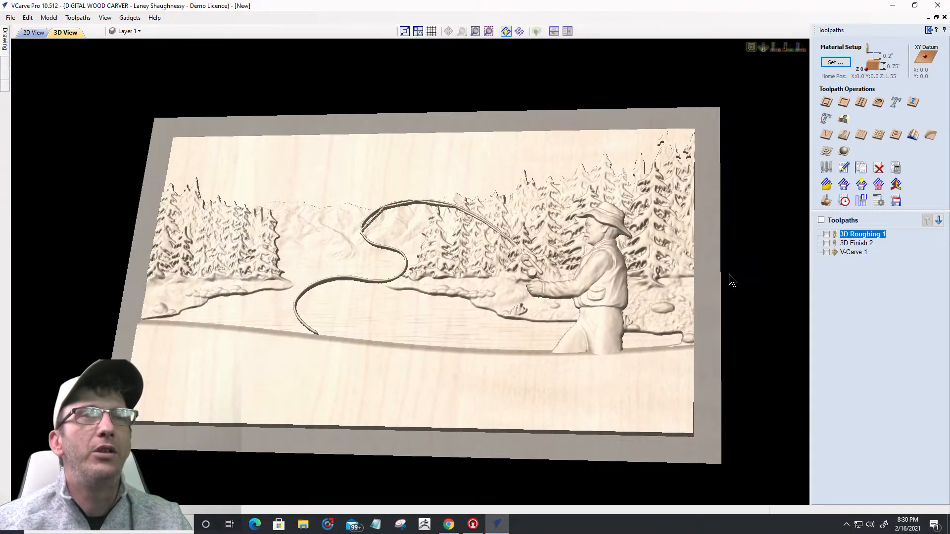
click(843, 103)
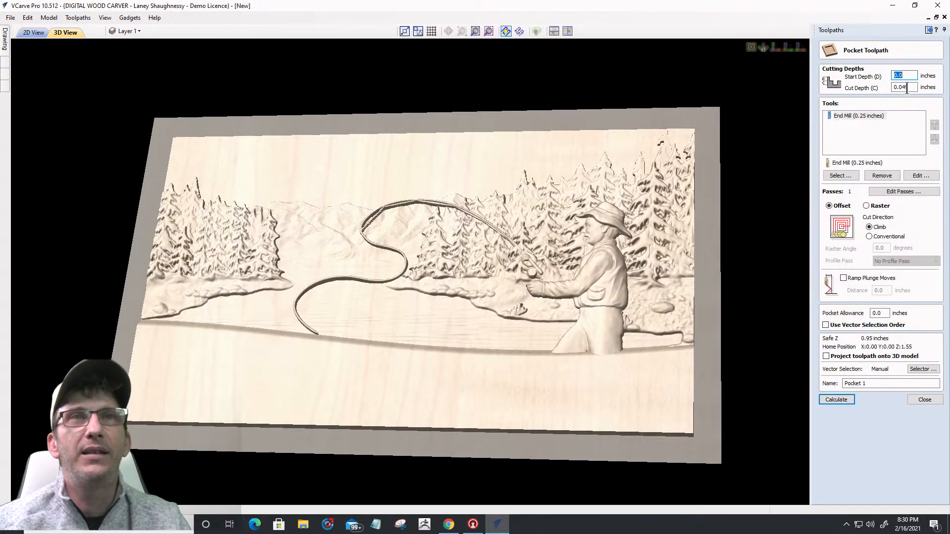
double_click(914, 87)
text(.75-.5)
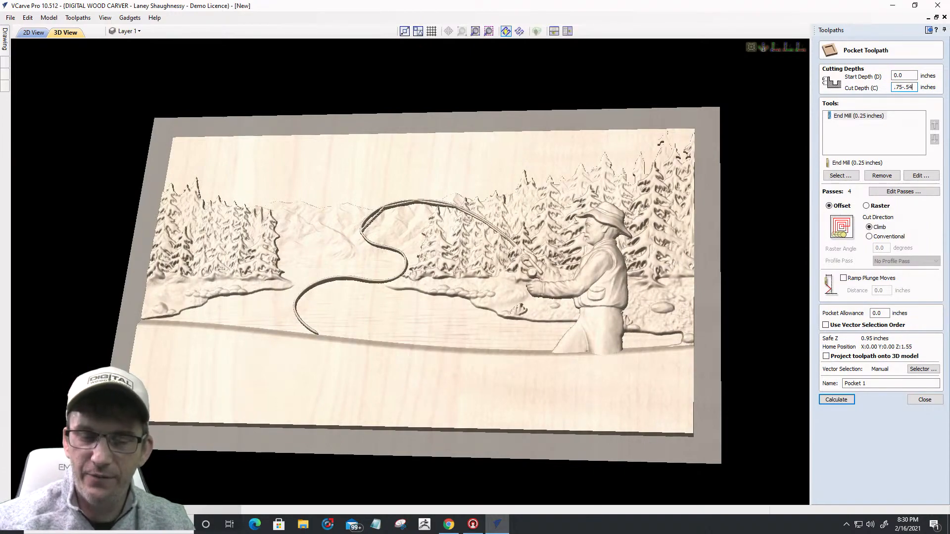
text(424)
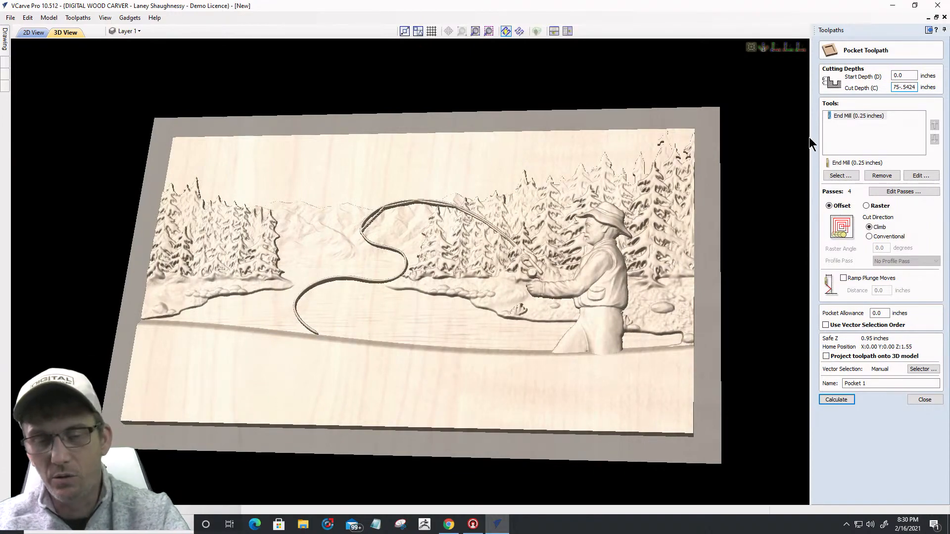
key(equal)
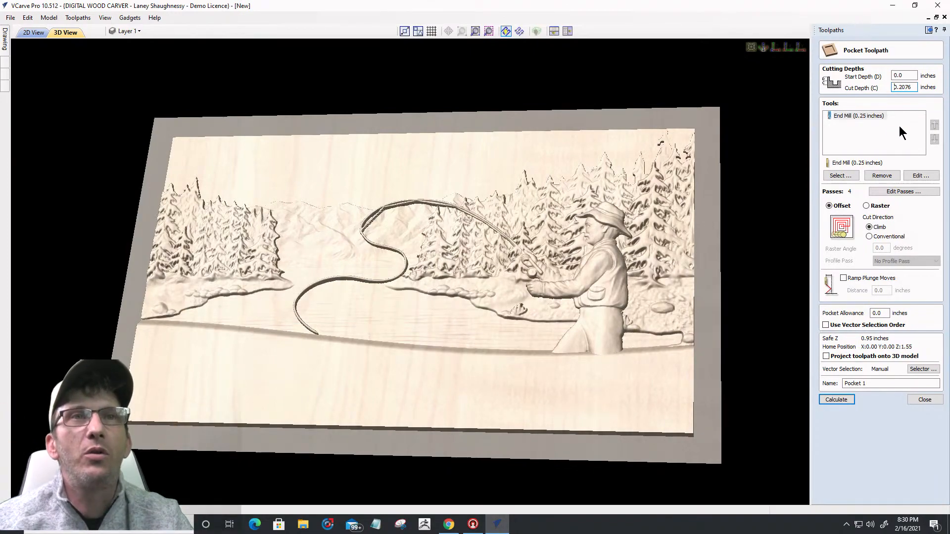
click(837, 400)
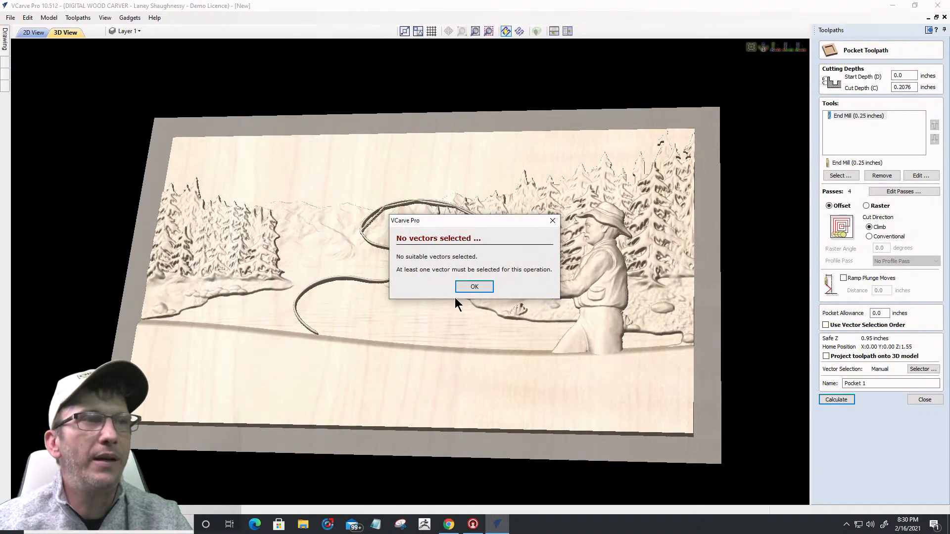
click(473, 286)
Step: Select the band below the shoreline curve, calculate Pocket 1, and reopen its settings
click(31, 32)
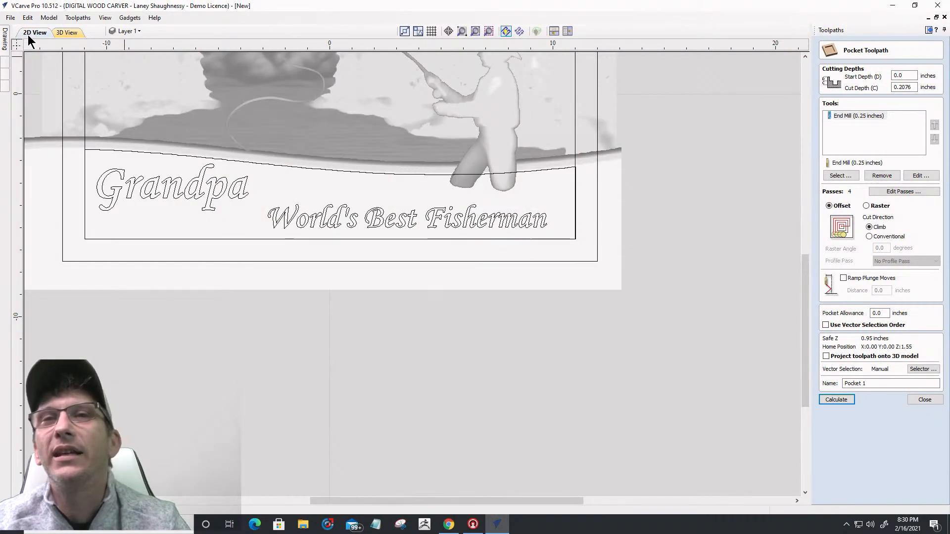
click(524, 172)
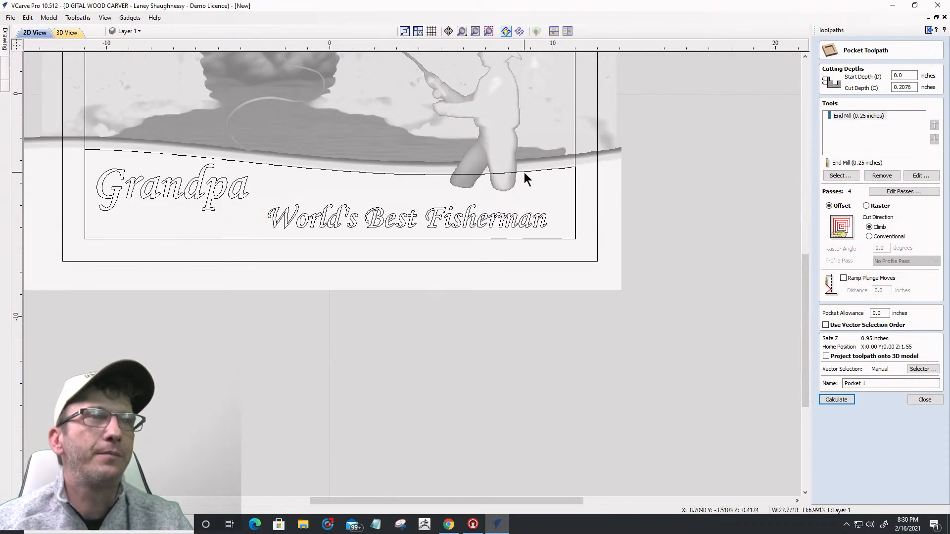
click(574, 197)
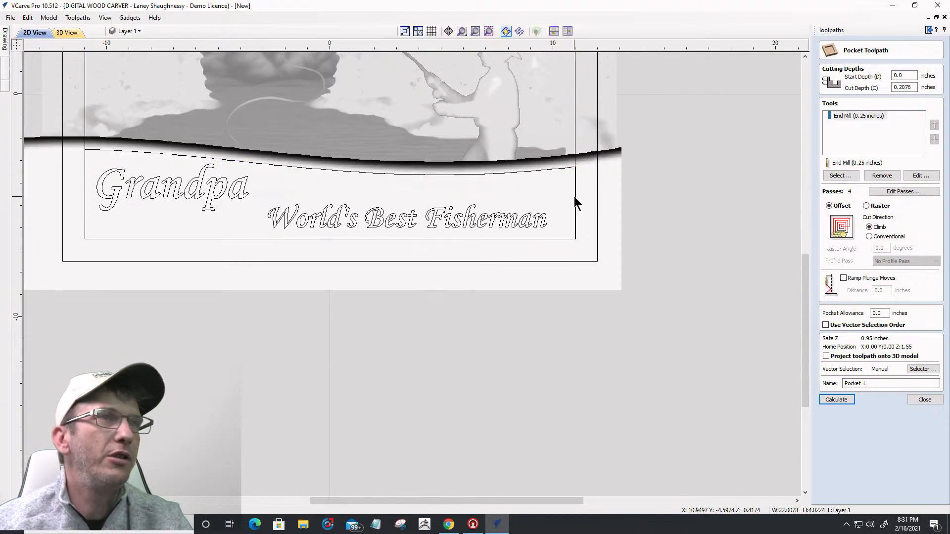
click(837, 398)
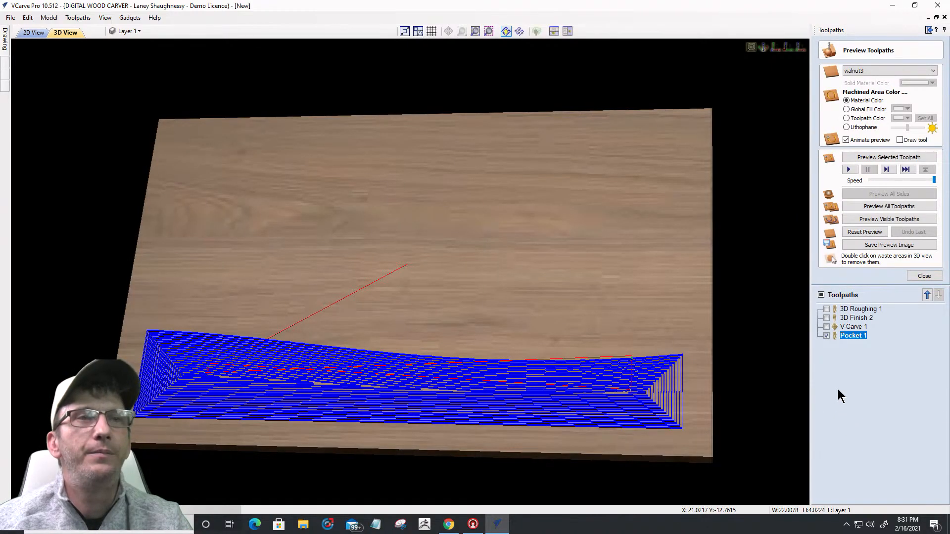
drag(432, 457, 457, 390)
double_click(854, 336)
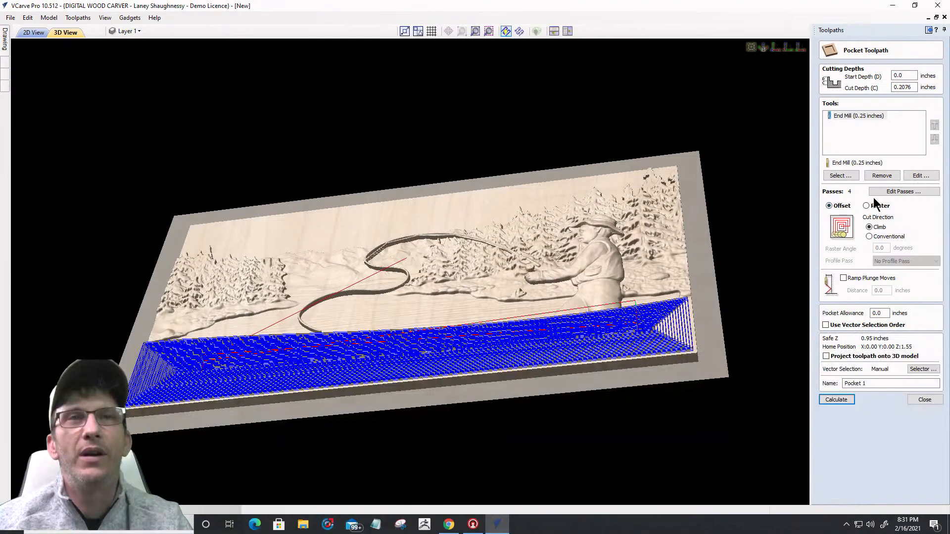
Step: Switch Pocket 1 to Raster clearing, recalculate, and preview it in walnut before returning to 2D
click(866, 206)
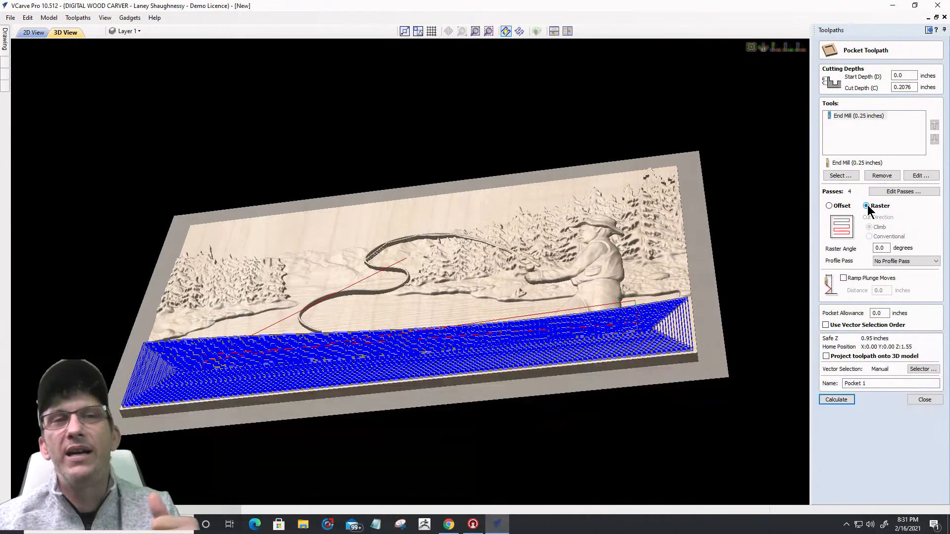
click(837, 399)
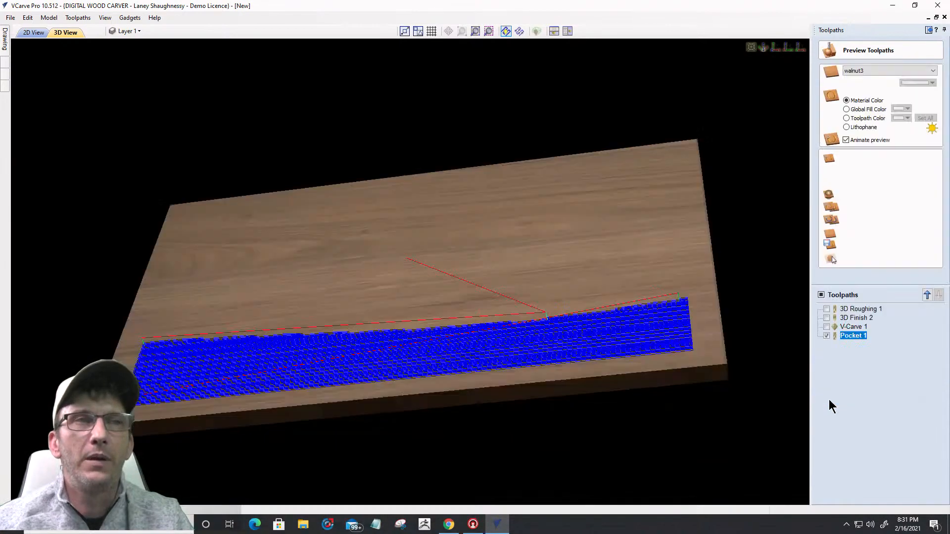
click(873, 157)
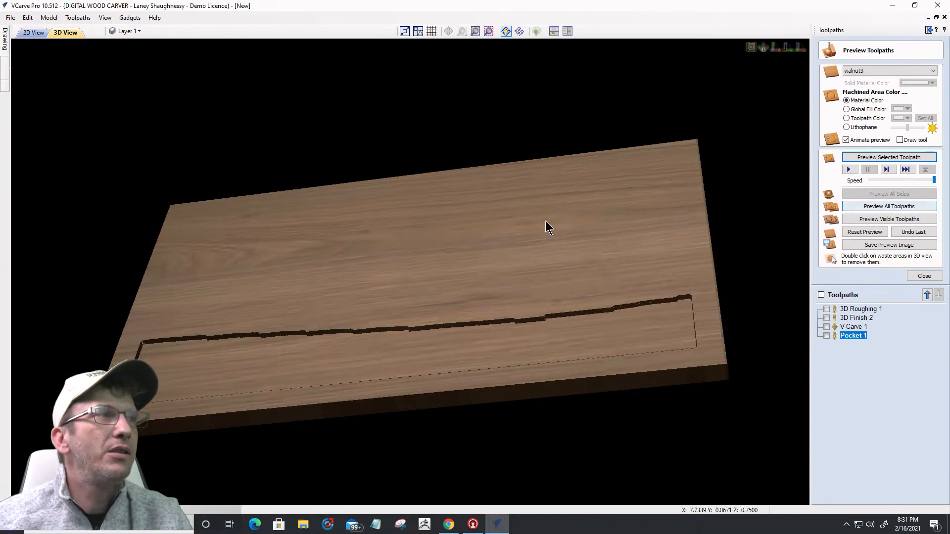
click(30, 32)
scroll(506, 245, down, 2)
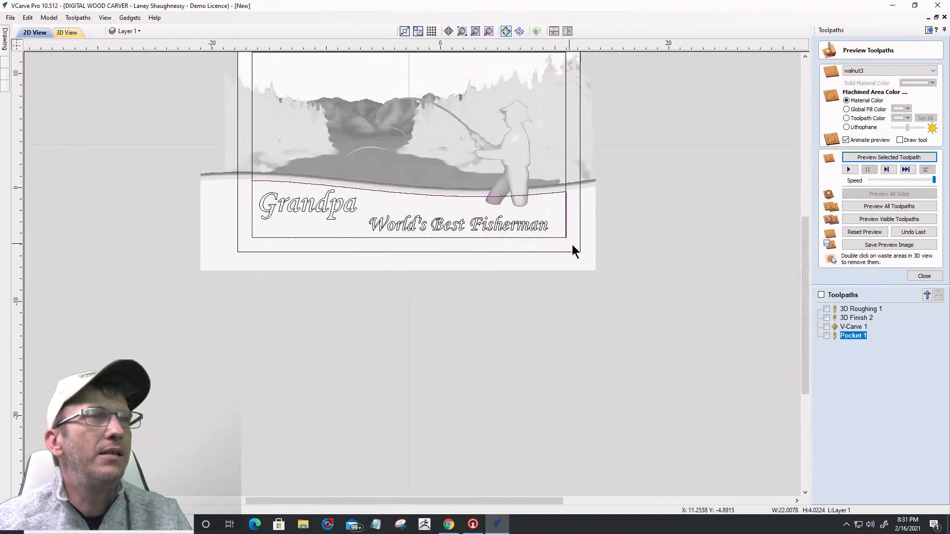
scroll(571, 244, up, 3)
scroll(522, 170, up, 3)
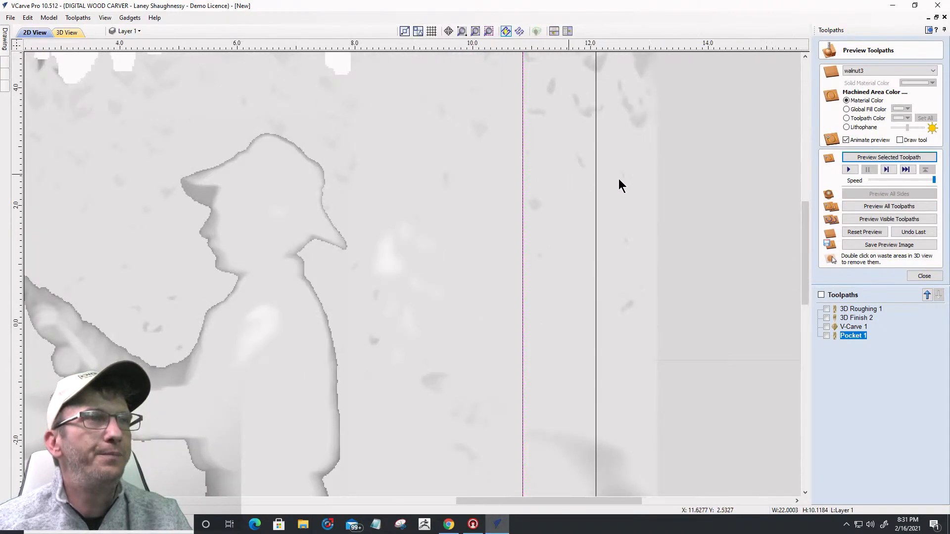
scroll(601, 217, down, 4)
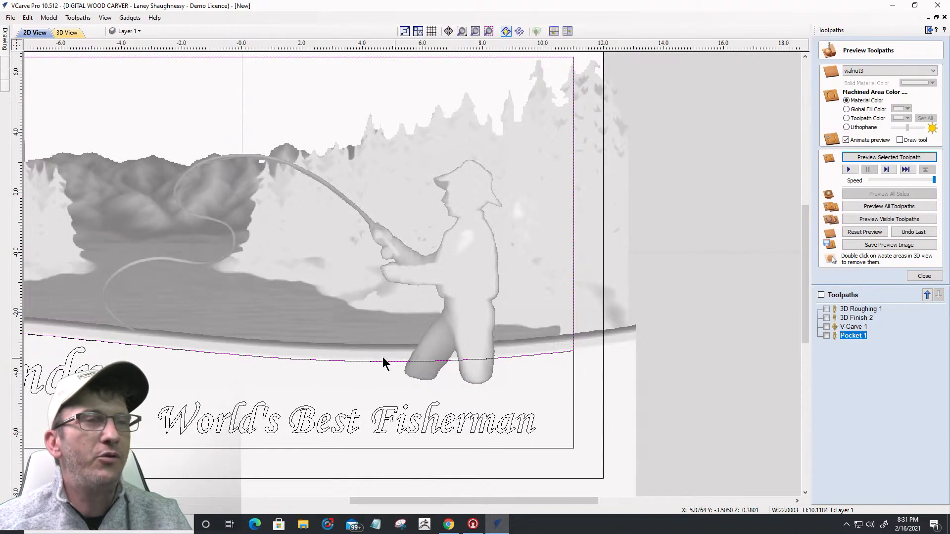
Step: Recalculate 3D Roughing 1 bounded by the upper scene vector, then open 3D Finish 2's settings
click(921, 276)
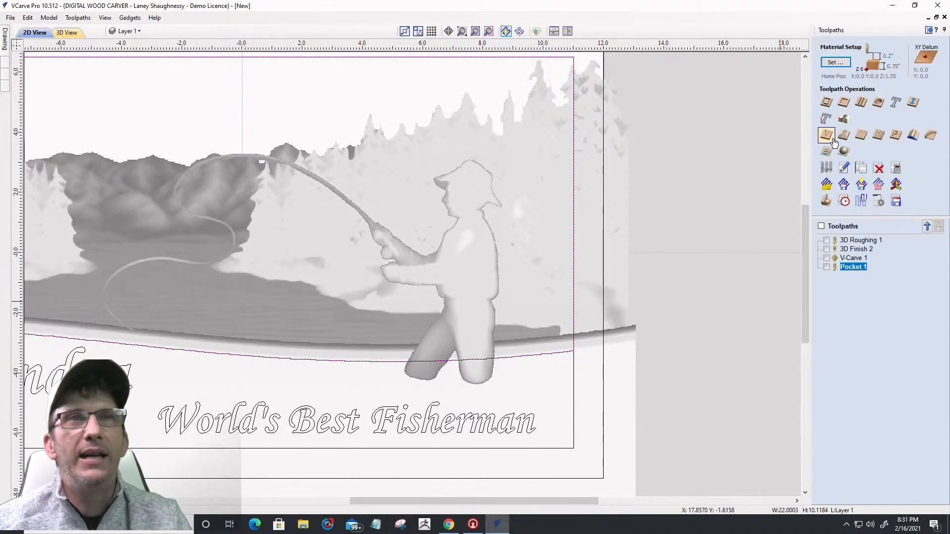
click(849, 240)
double_click(849, 240)
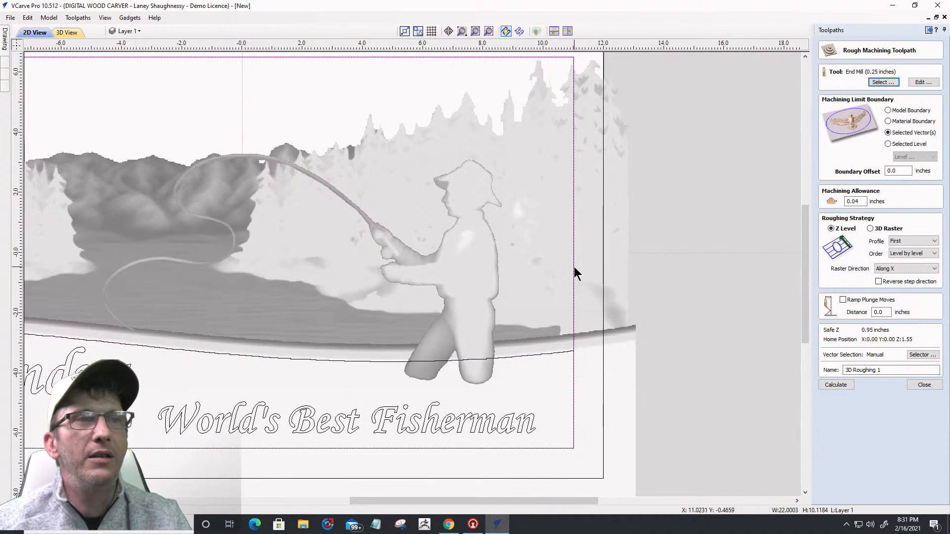
click(572, 281)
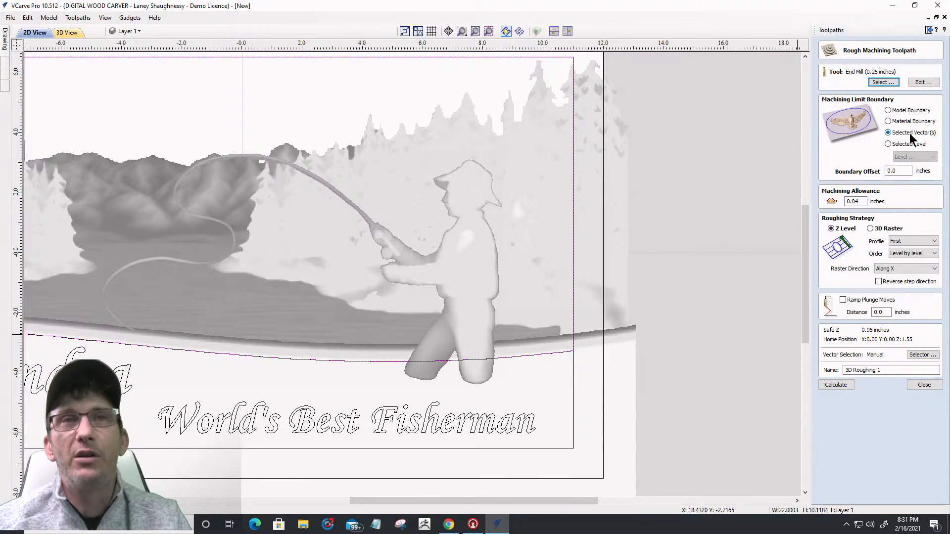
click(836, 386)
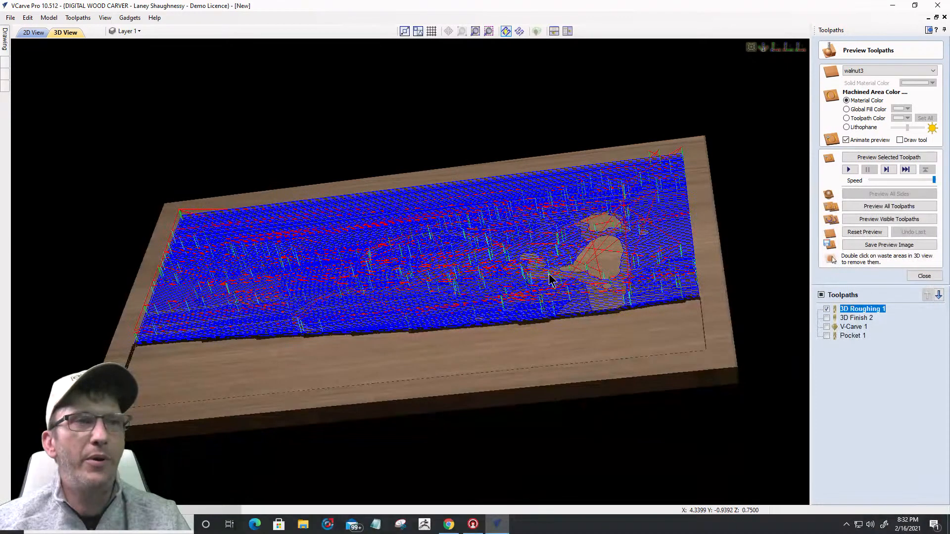
double_click(856, 317)
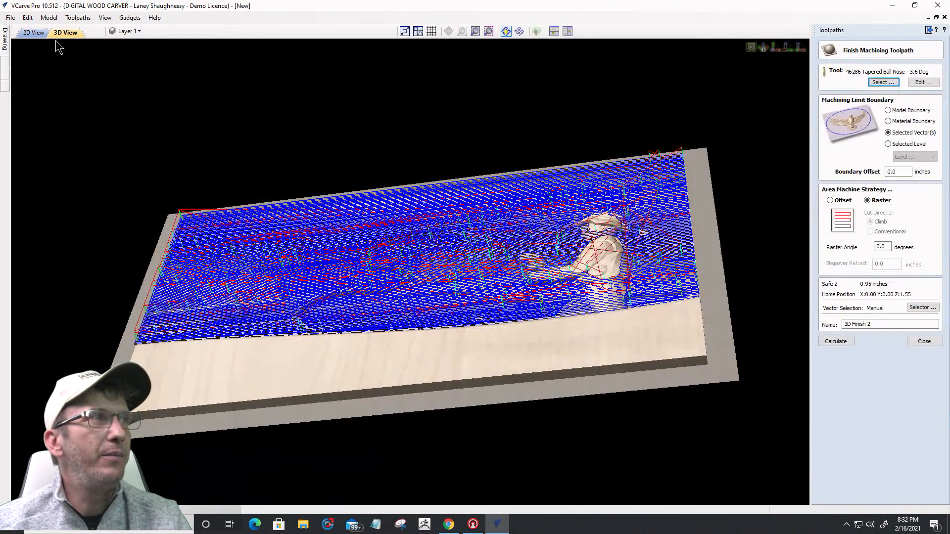
click(33, 33)
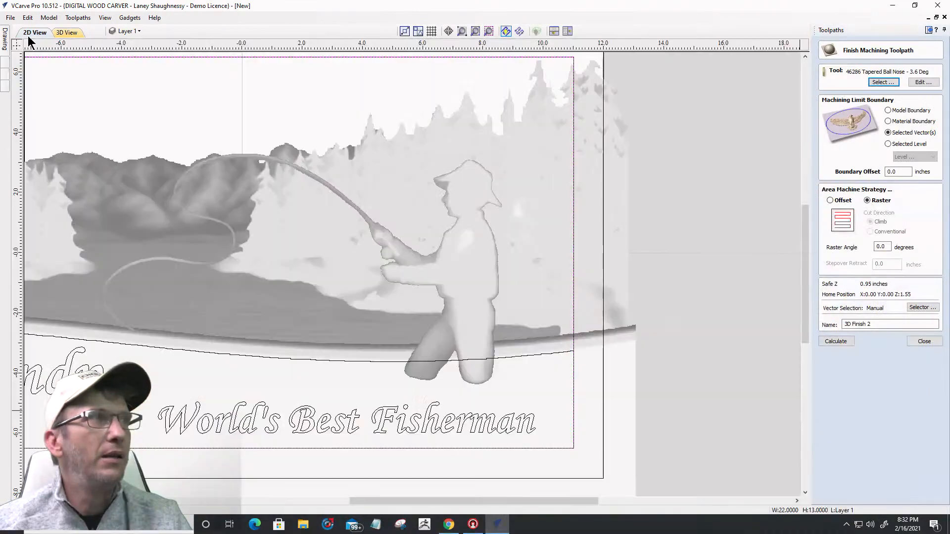
Step: Select the upper scene shape as the boundary, then briefly hide and reshow Layer 1's relief and text
click(637, 316)
click(573, 310)
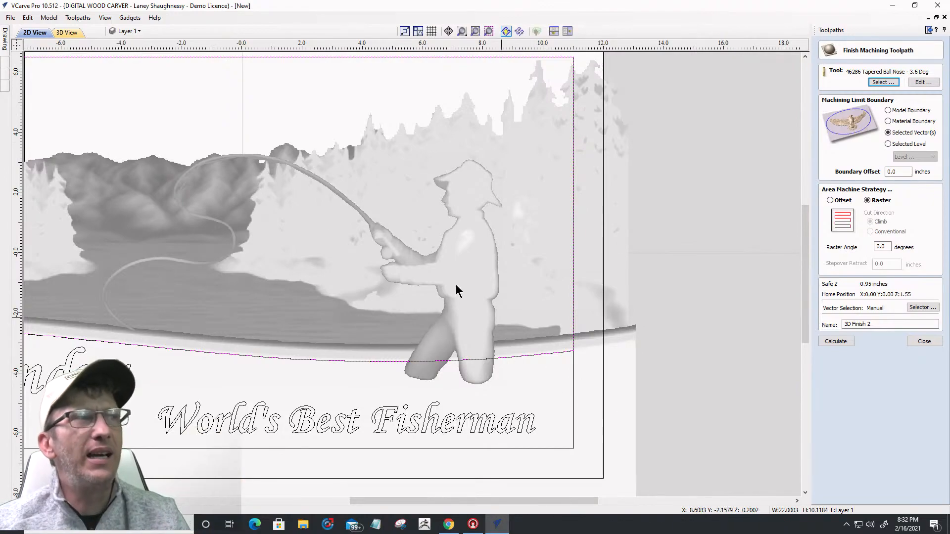
click(127, 32)
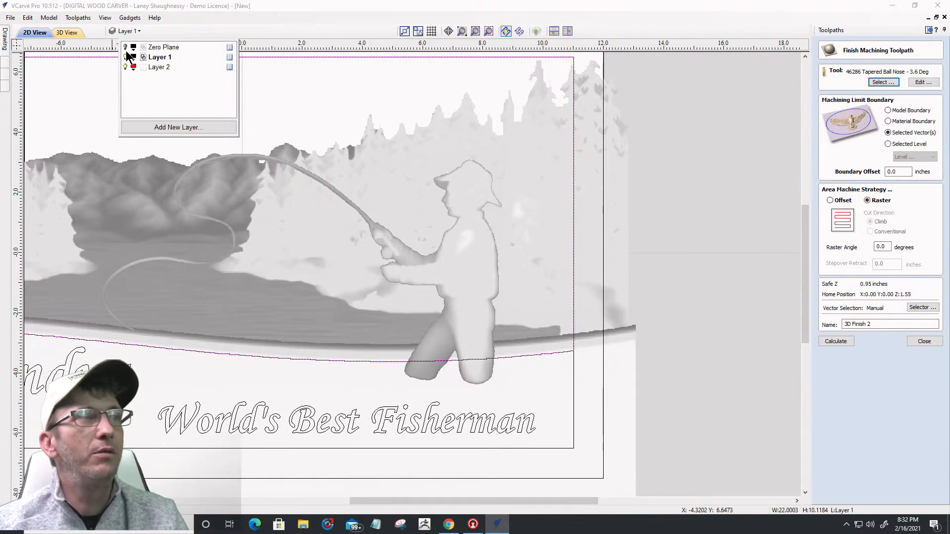
click(126, 58)
click(125, 57)
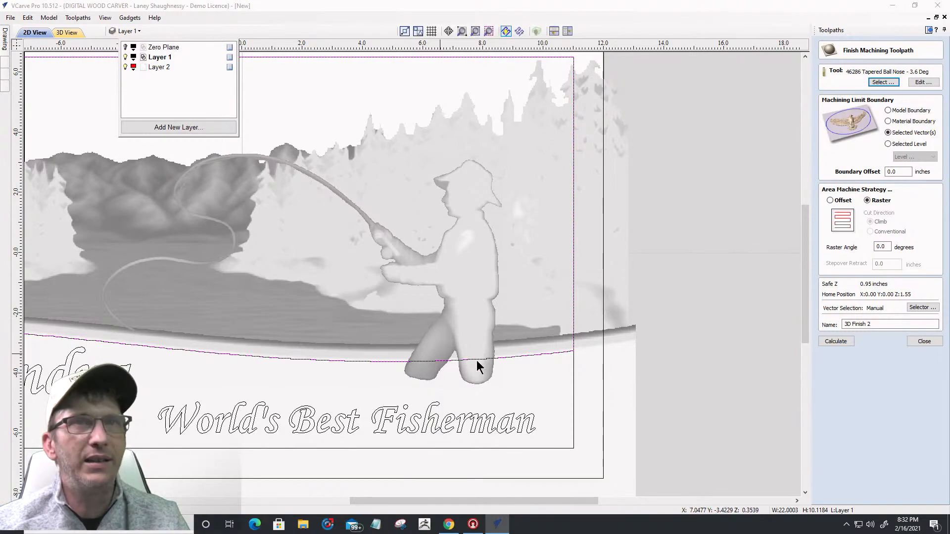
Step: Calculate the 3D Finish 2 raster finishing toolpath with the tapered ball nose tool
click(840, 343)
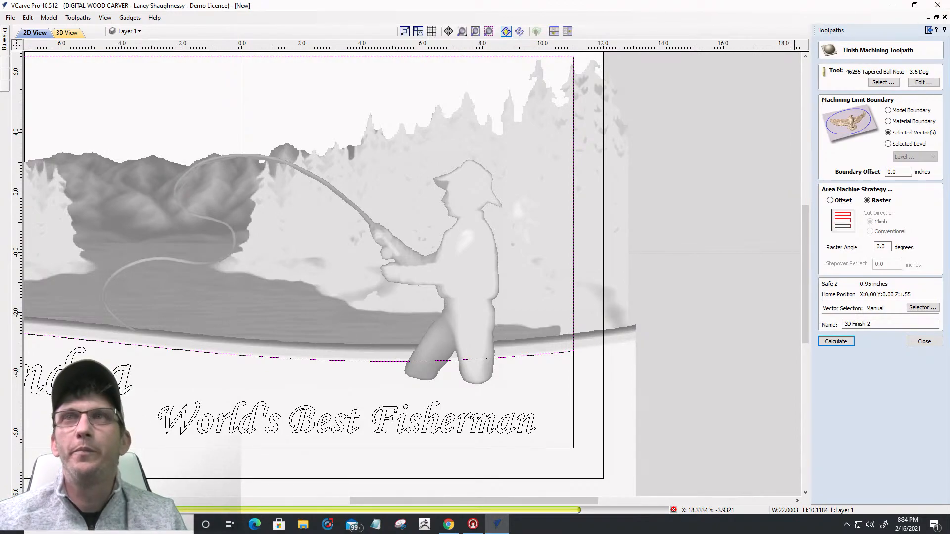
Step: Switch to the web browser while the 3D Finish 2 toolpath calculates
key(alt+Tab)
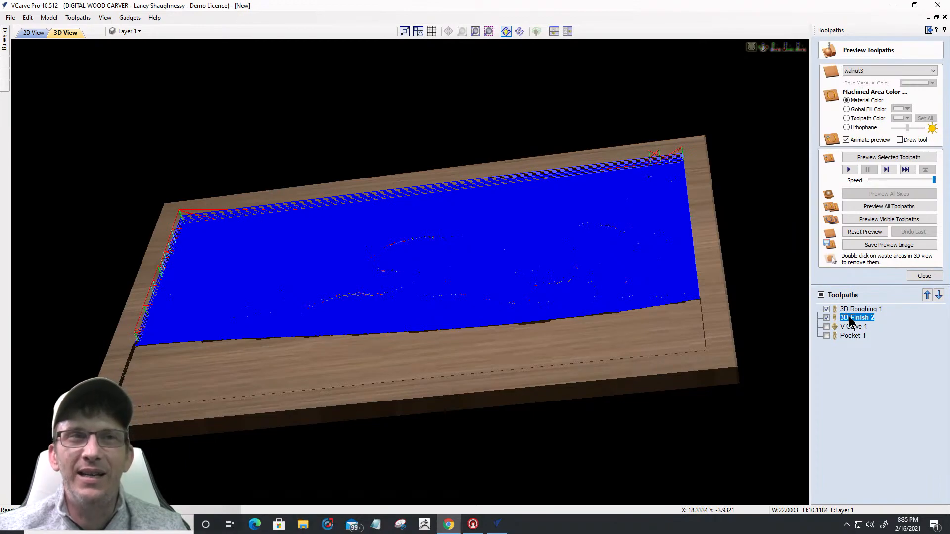
Step: Preview the 3D Finish 2 cut in walnut and orbit the 3D View to inspect the carved scene
click(874, 161)
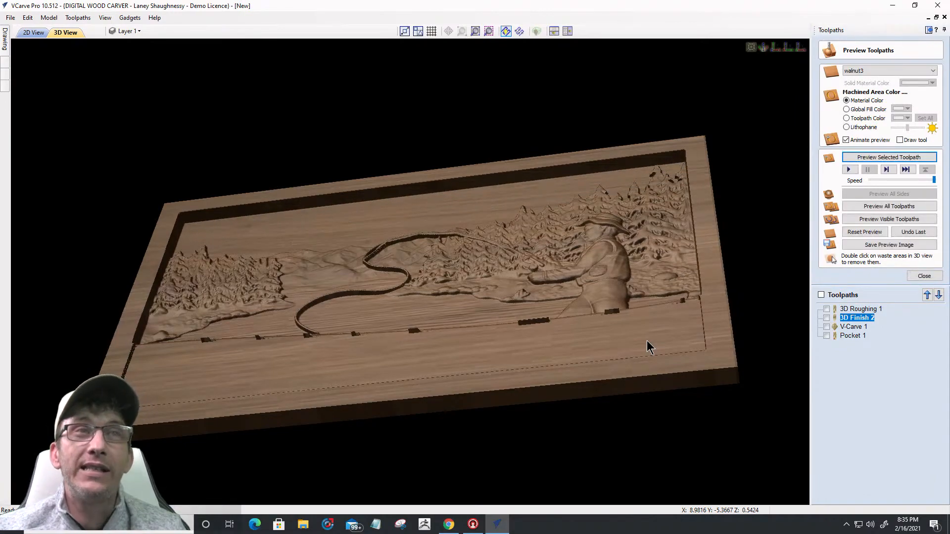
drag(674, 352, 679, 377)
drag(361, 364, 319, 423)
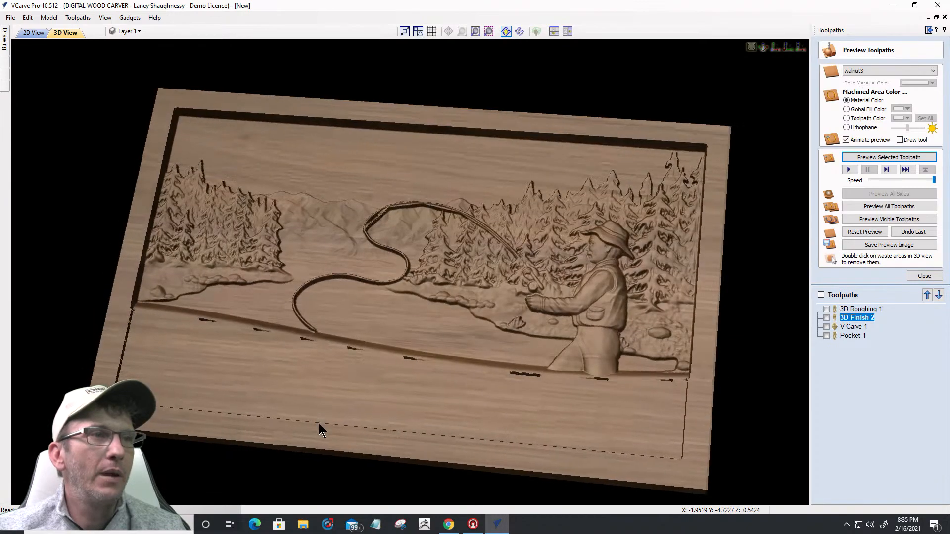
scroll(703, 391, up, 6)
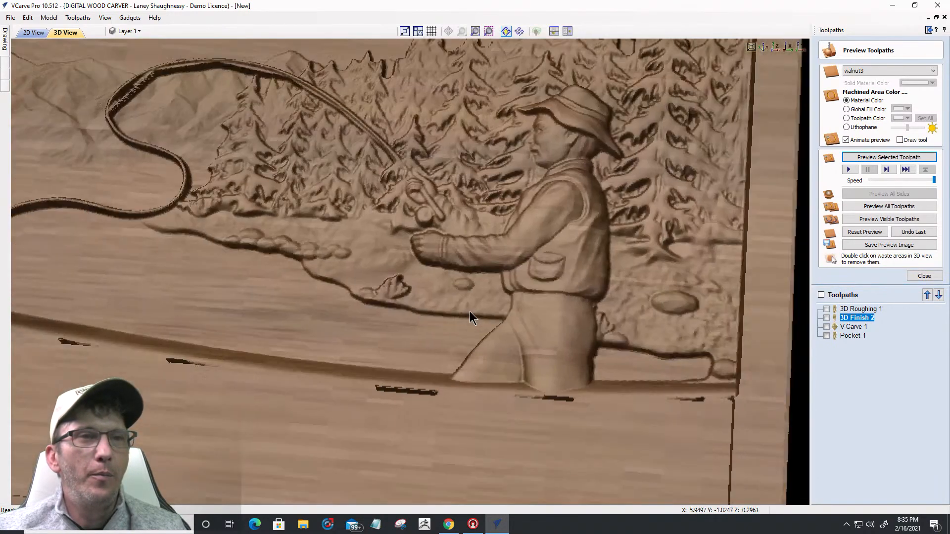
drag(470, 311, 489, 316)
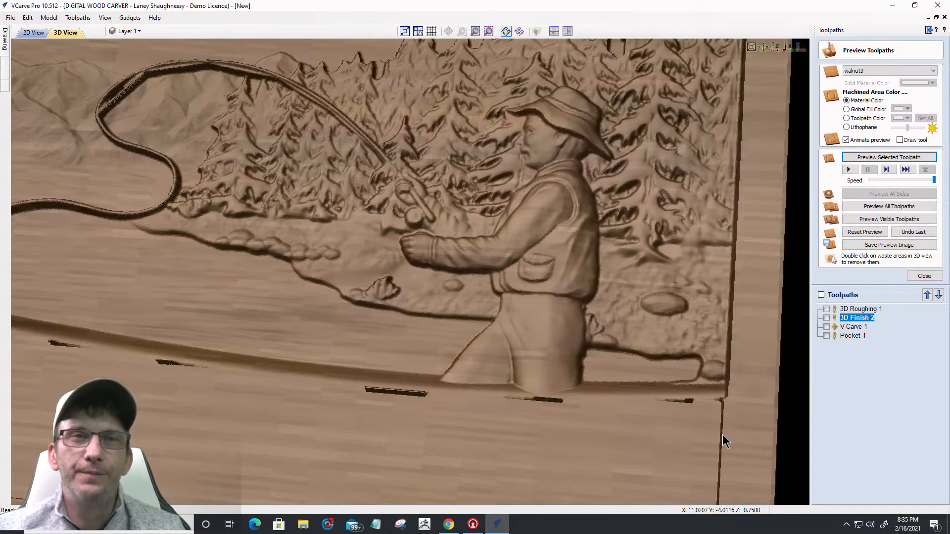
scroll(749, 374, down, 5)
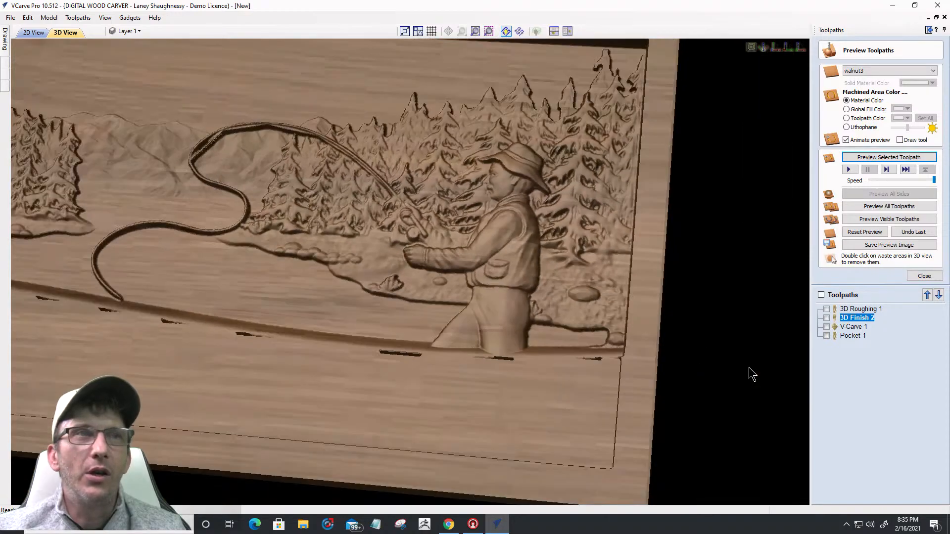
click(33, 32)
scroll(602, 365, down, 3)
scroll(634, 356, up, 8)
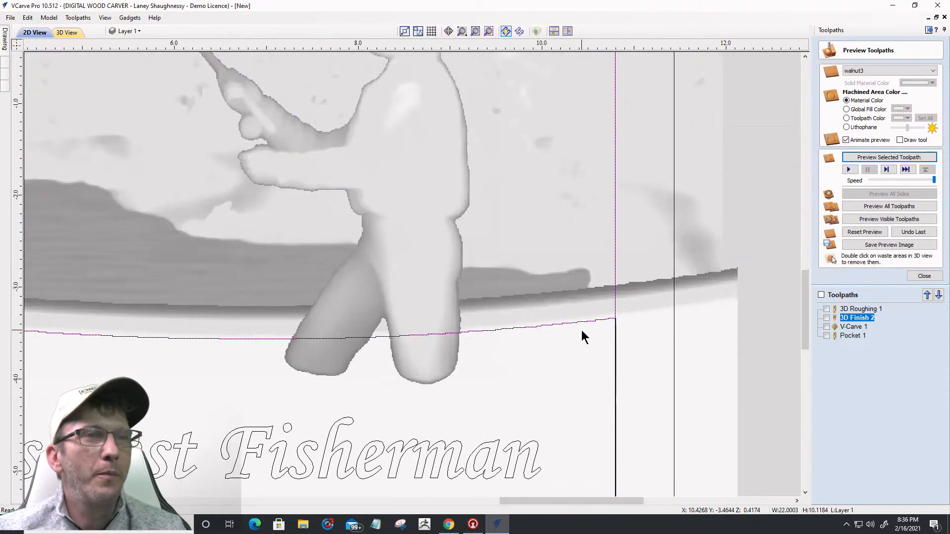
scroll(643, 328, up, 4)
scroll(680, 213, up, 1)
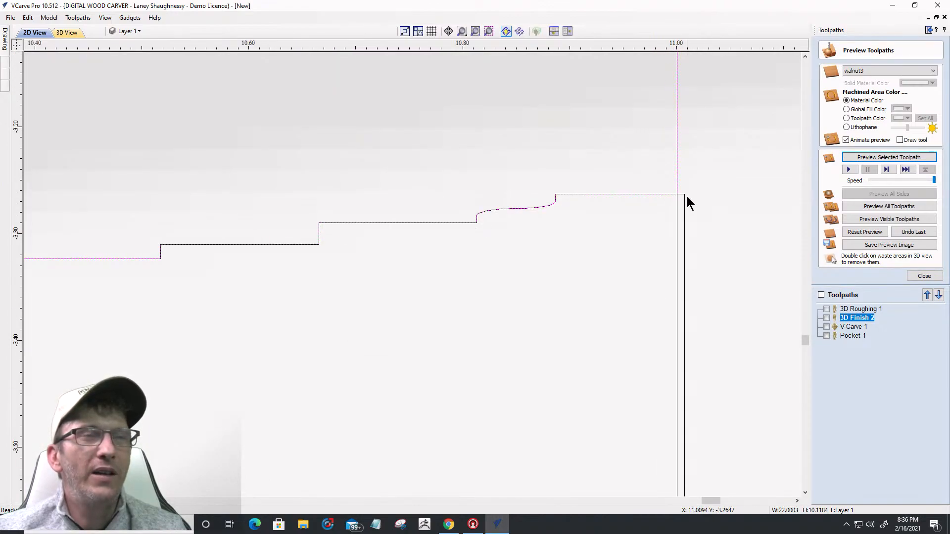
click(682, 314)
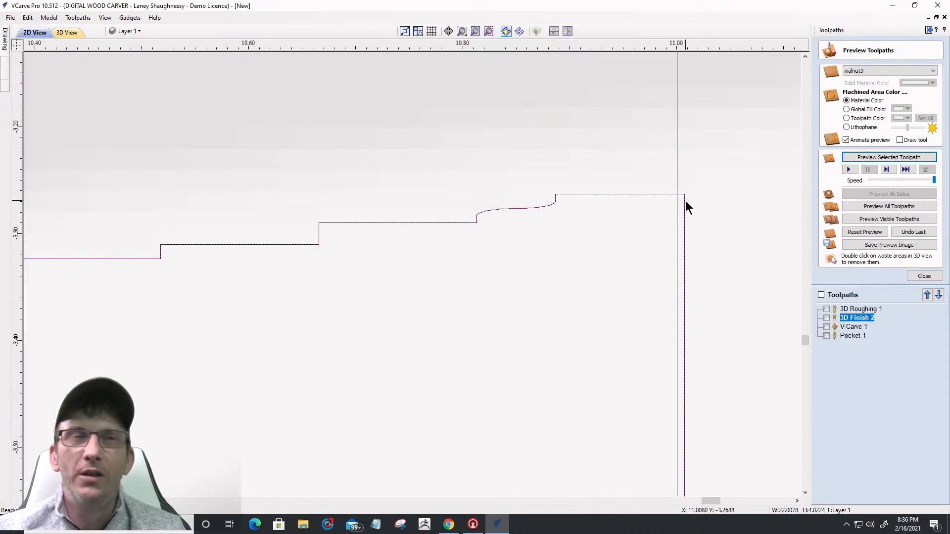
scroll(684, 200, down, 3)
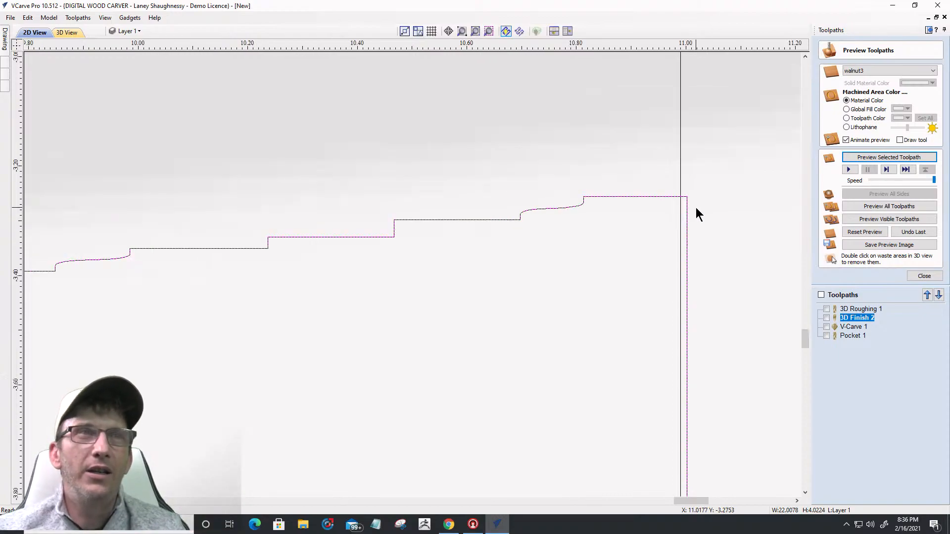
scroll(697, 211, down, 8)
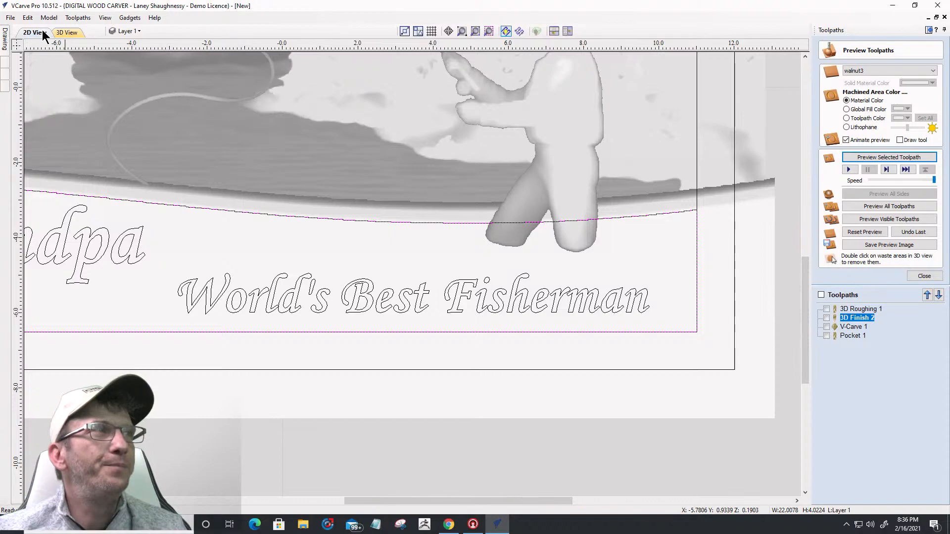
click(64, 31)
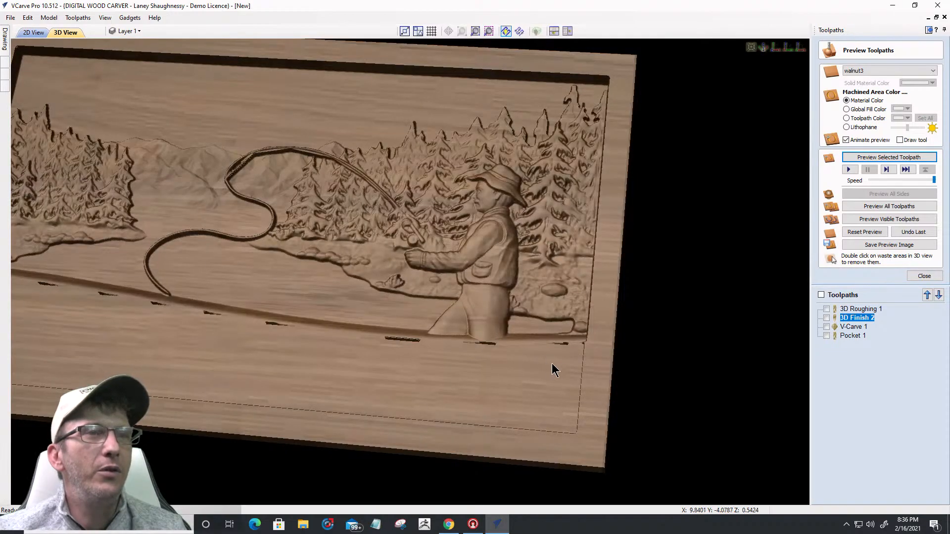
scroll(547, 368, up, 8)
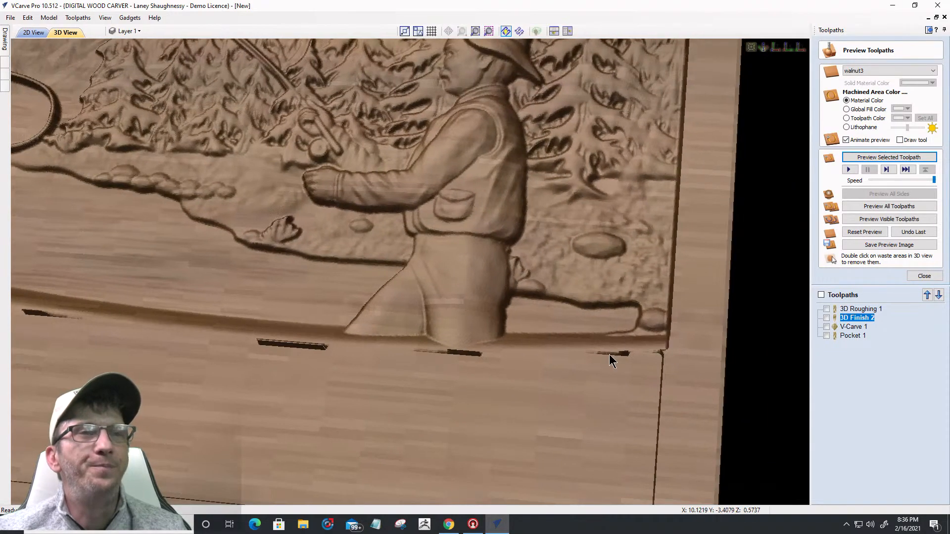
scroll(683, 349, up, 4)
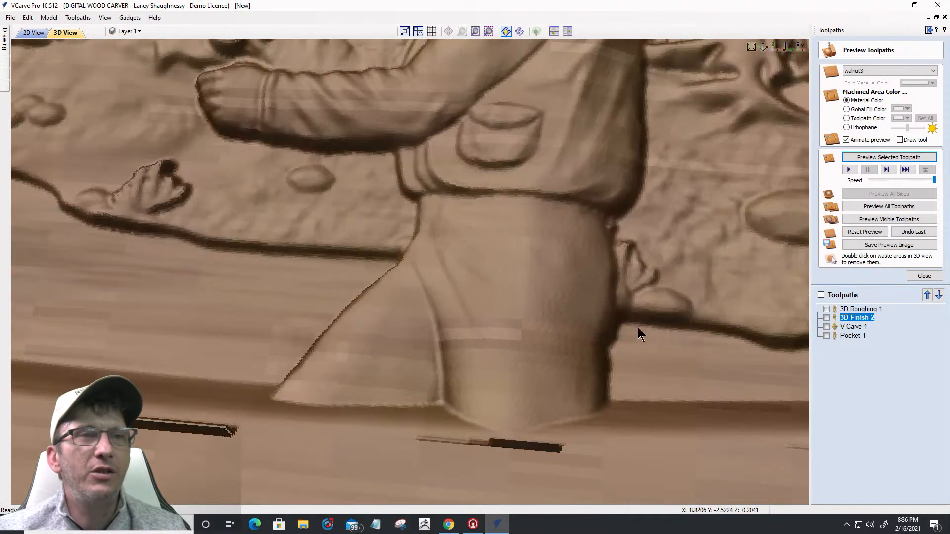
scroll(307, 314, down, 4)
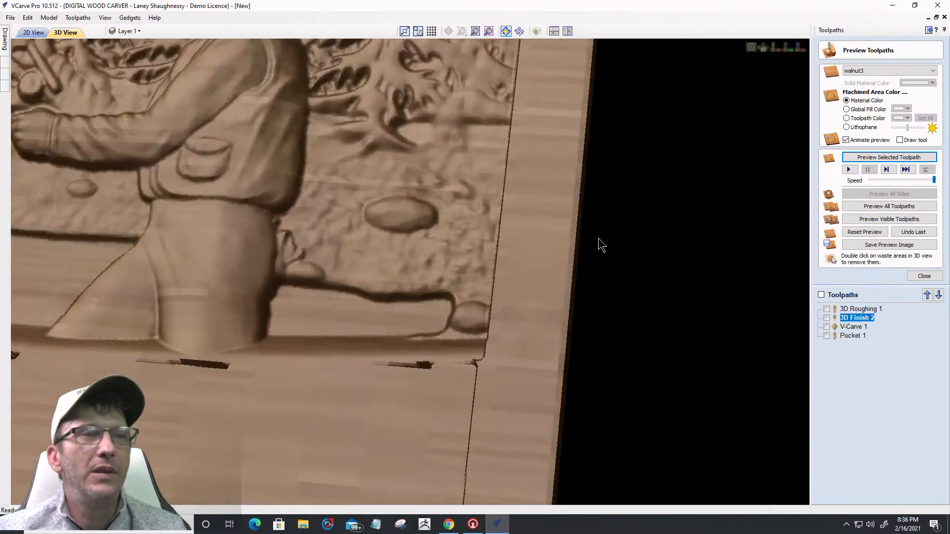
scroll(559, 272, down, 2)
scroll(449, 366, down, 3)
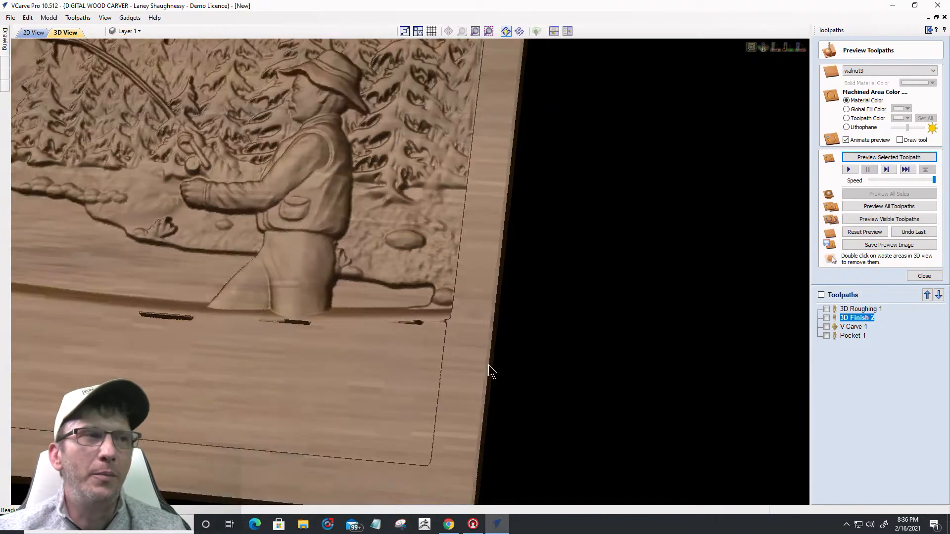
scroll(490, 371, down, 6)
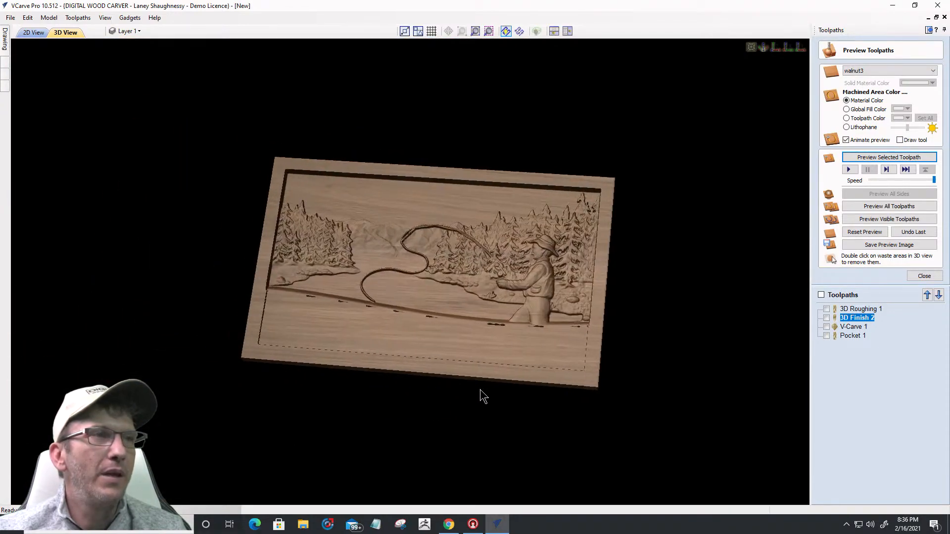
scroll(360, 321, up, 4)
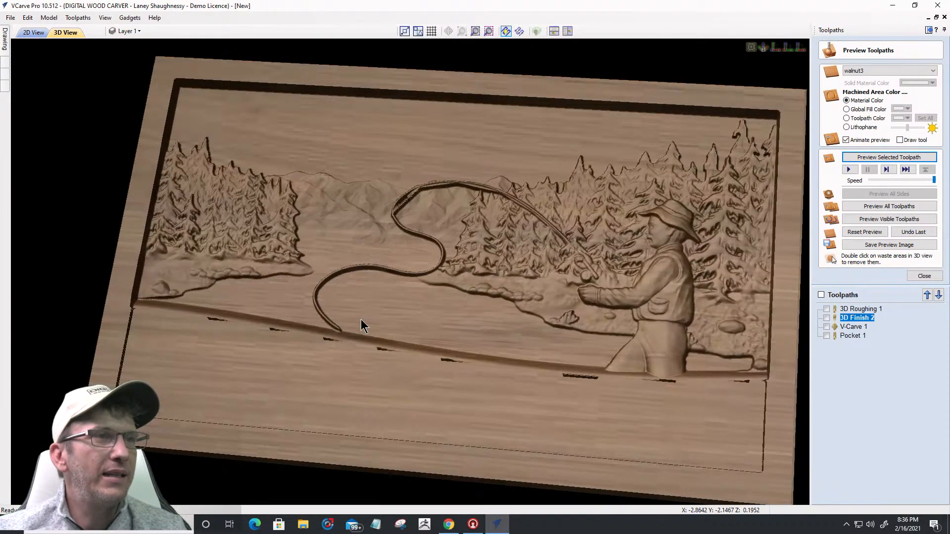
click(39, 36)
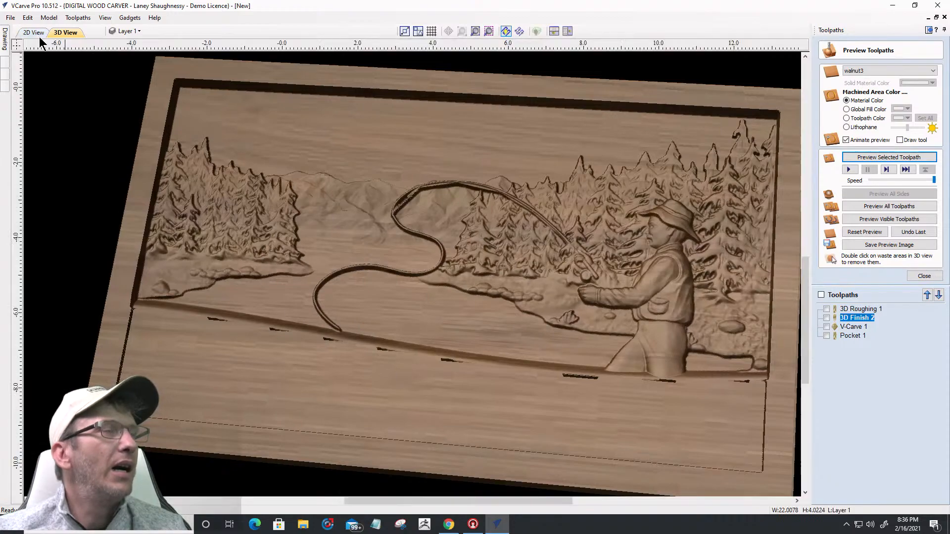
Step: Move Pocket 1 up two places to follow 3D Roughing 1, then open its settings
click(853, 336)
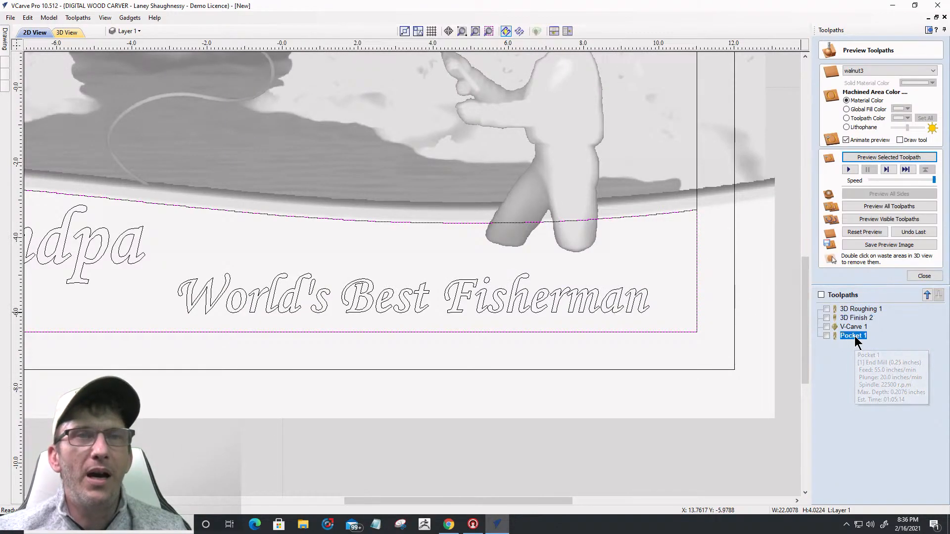
click(926, 296)
click(926, 295)
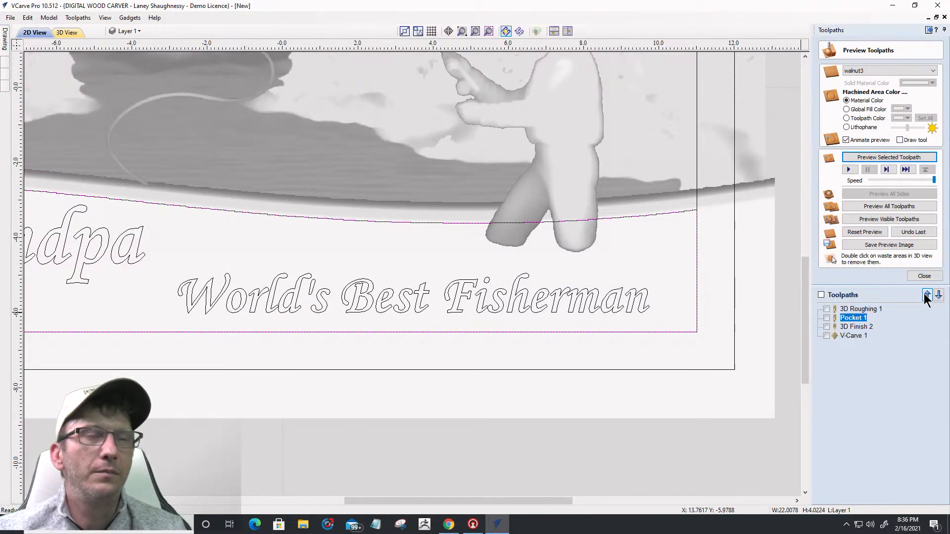
scroll(631, 239, down, 5)
scroll(471, 313, up, 6)
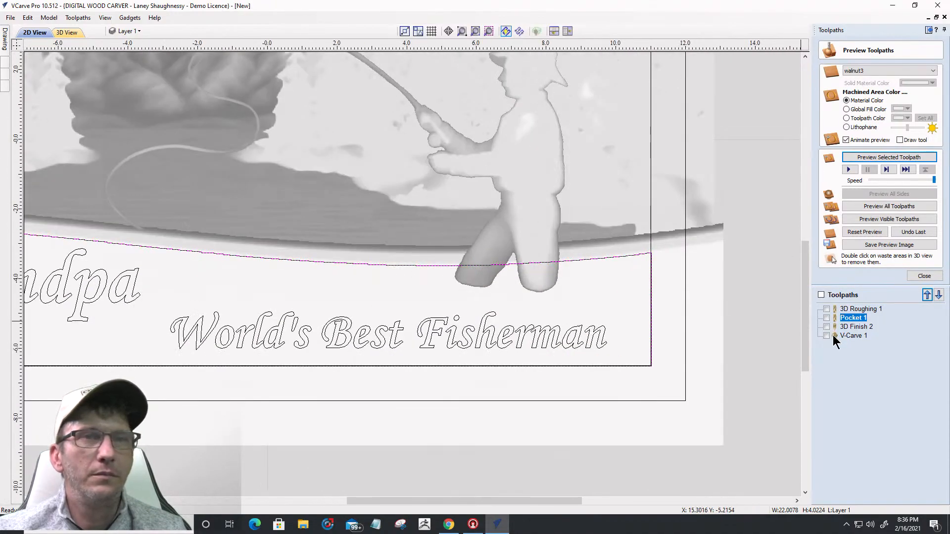
double_click(851, 318)
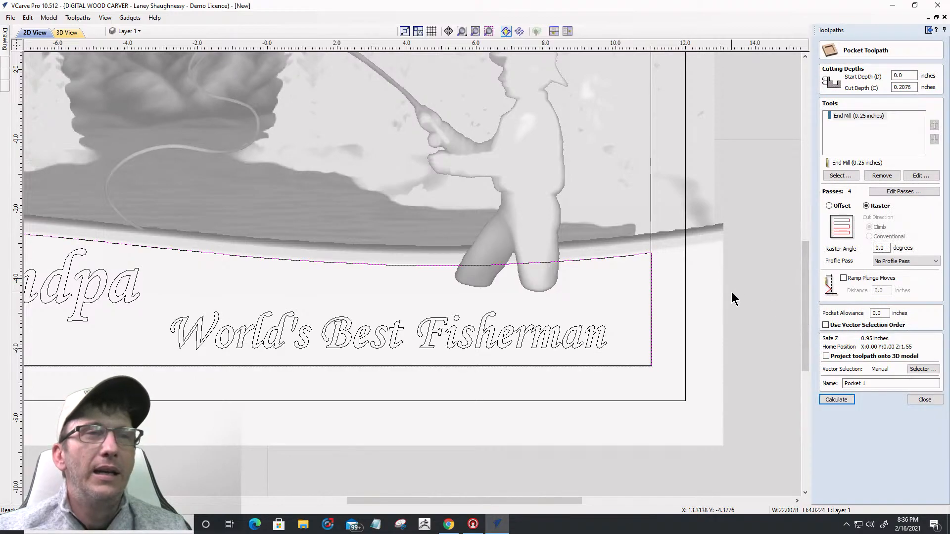
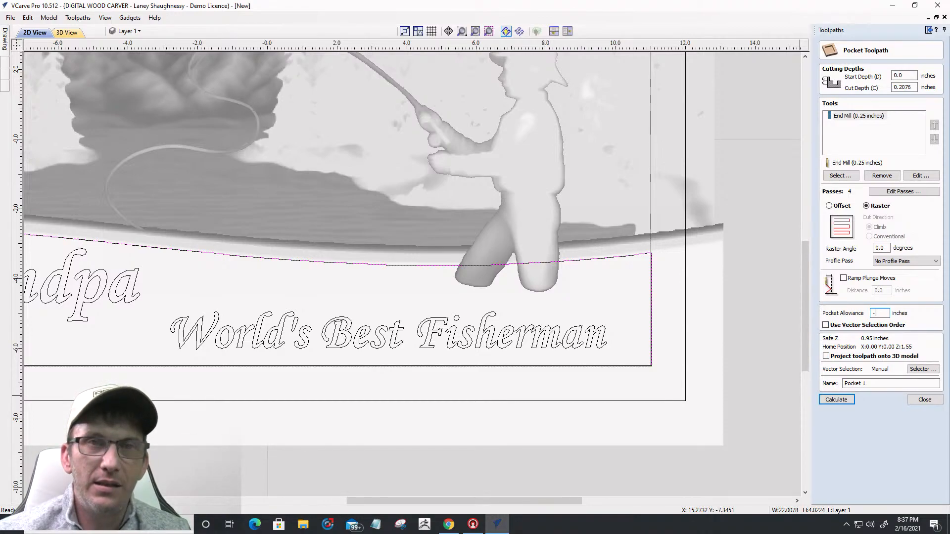
Step: Set Pocket 1's pocket allowance to -0.03 and calculate the raster pocket
text(03125)
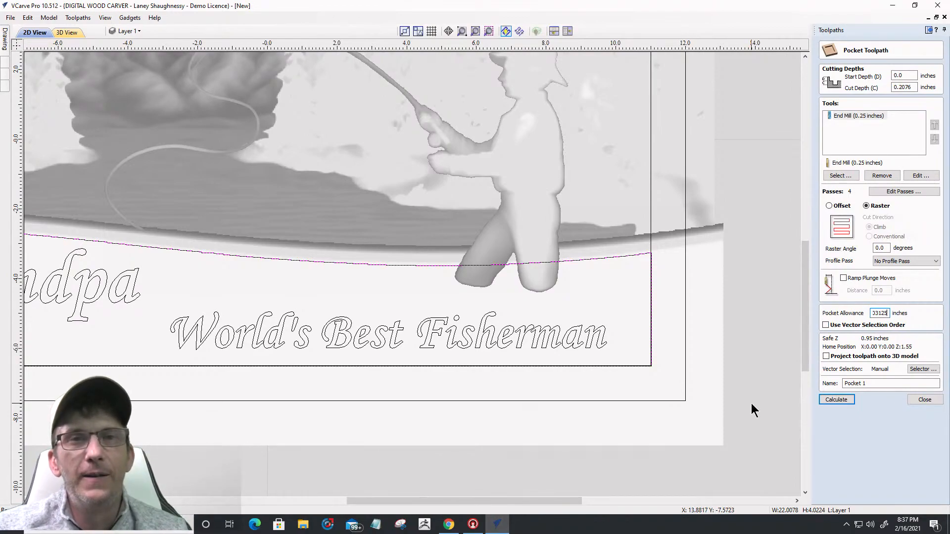
click(828, 400)
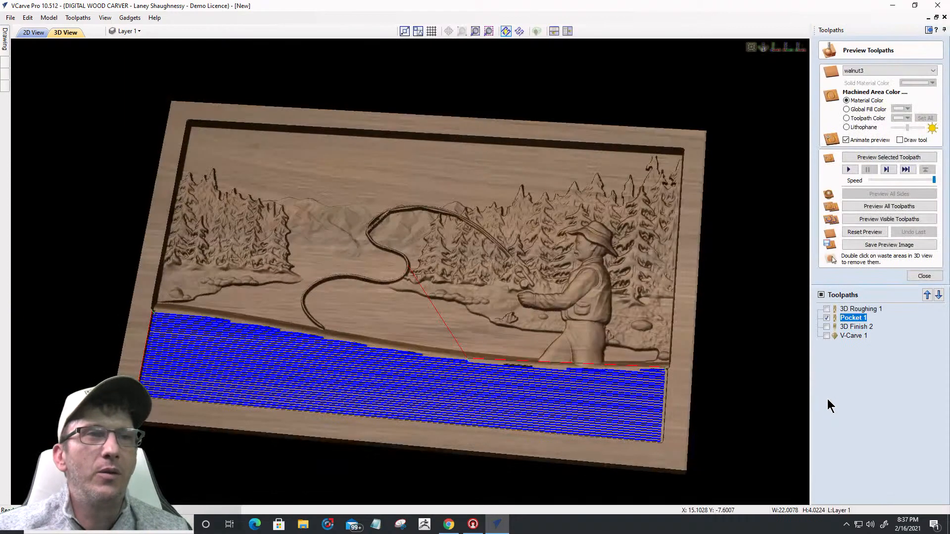
Step: Simulate the Pocket 1 cut and inspect its edge at the fisherman's legs and lower board
scroll(662, 409, up, 6)
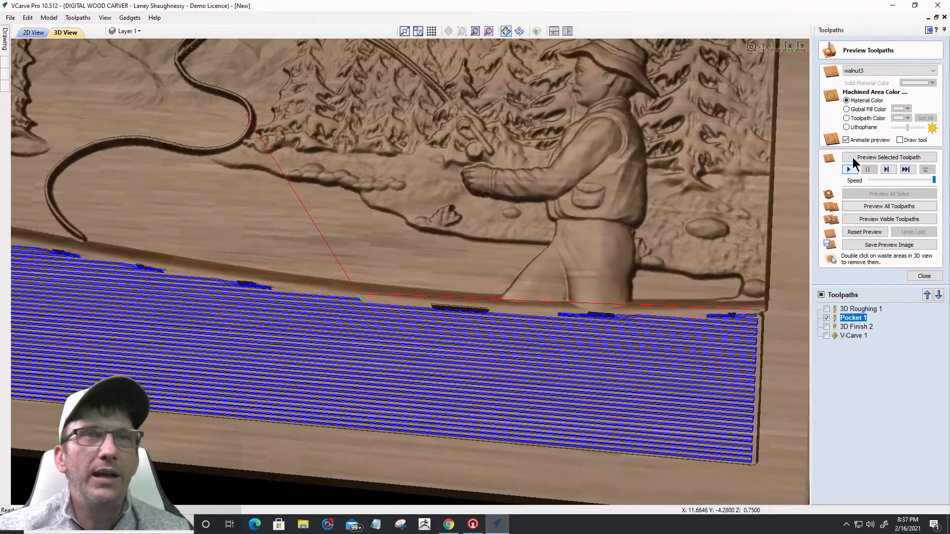
click(855, 157)
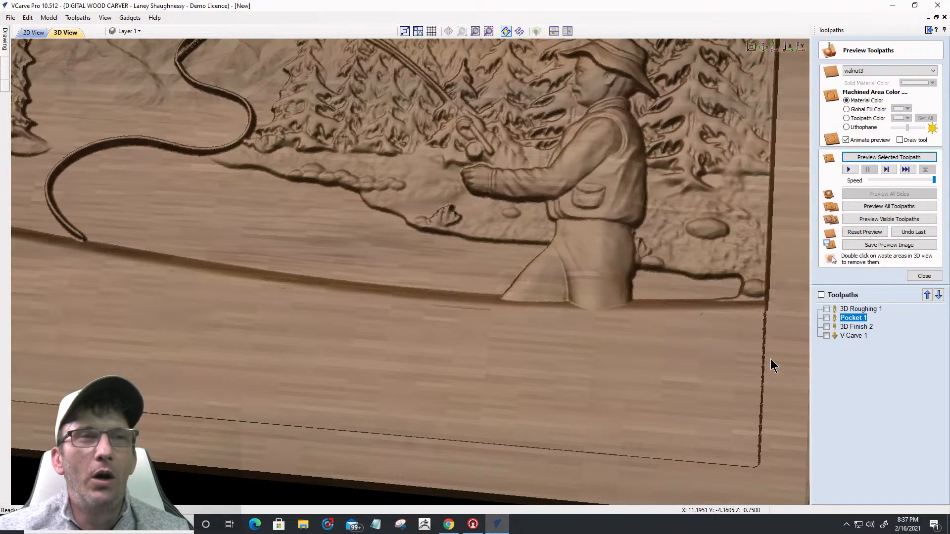
drag(705, 328, 697, 327)
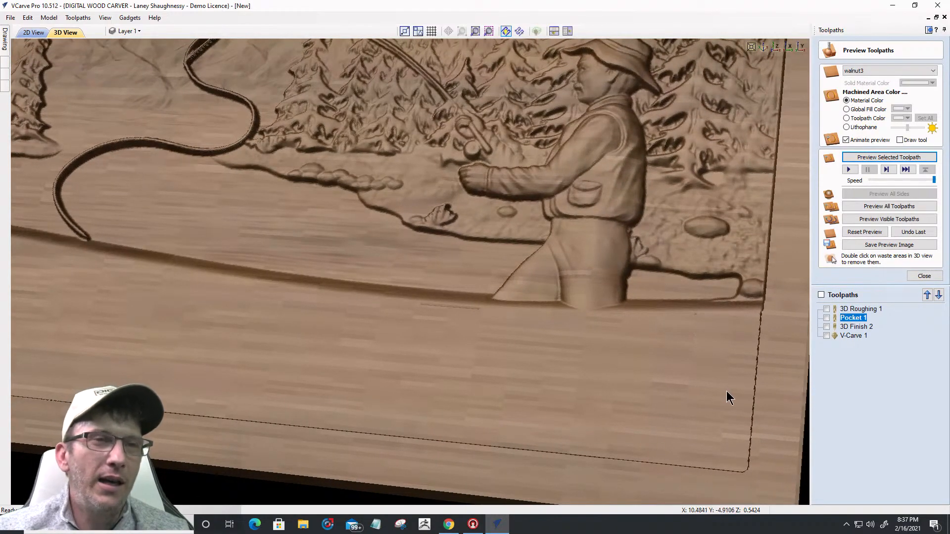
scroll(741, 349, up, 4)
middle_drag(741, 350, 388, 369)
scroll(363, 369, up, 3)
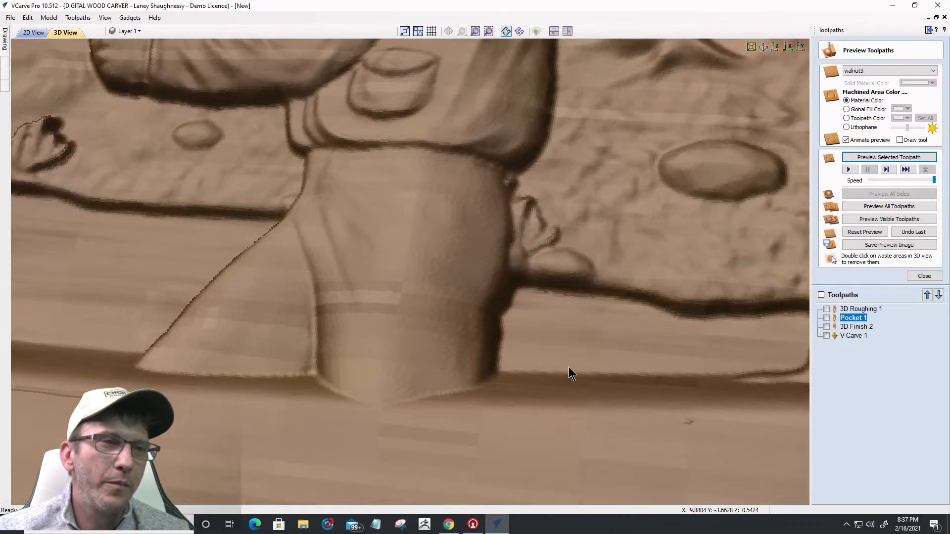
middle_drag(568, 366, 689, 328)
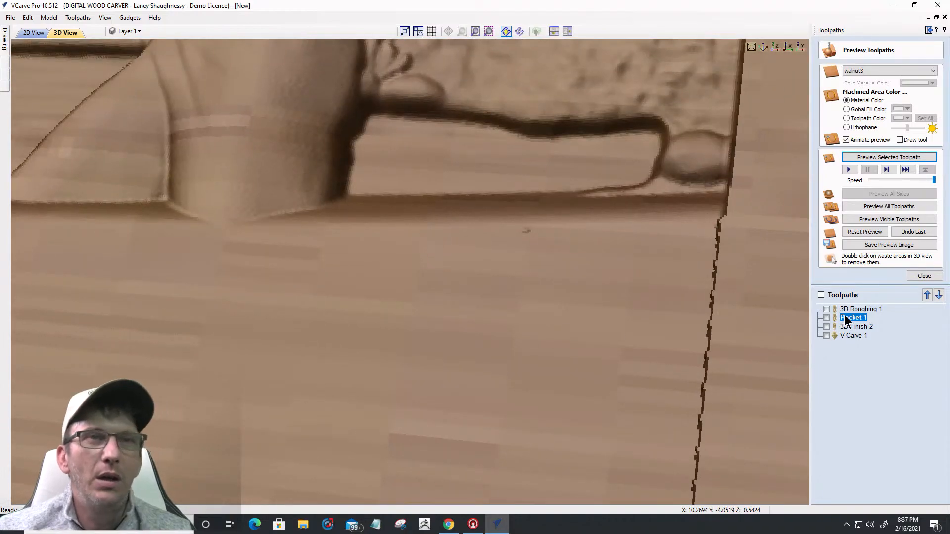
key(Escape)
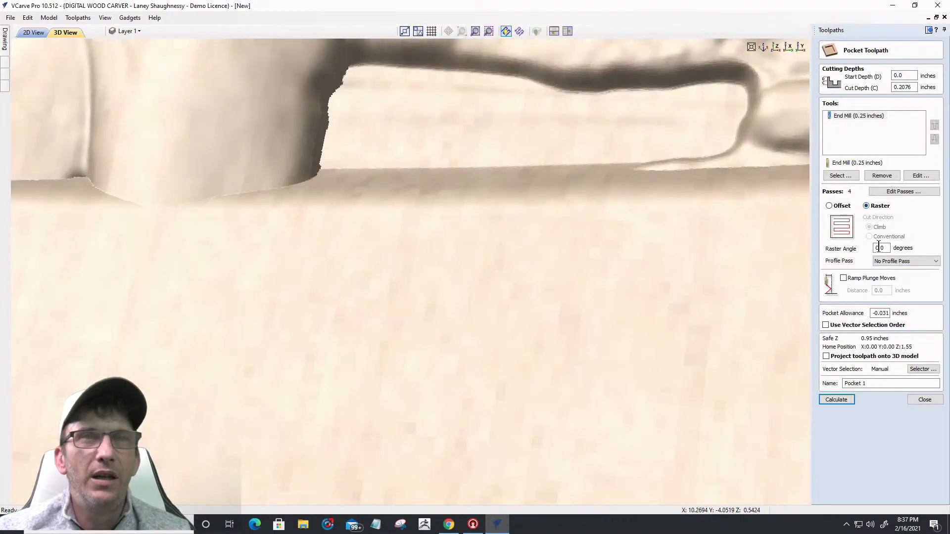
Step: Set Pocket 1's profile pass to Last, recalculate it, and simulate the cut
click(878, 262)
click(880, 282)
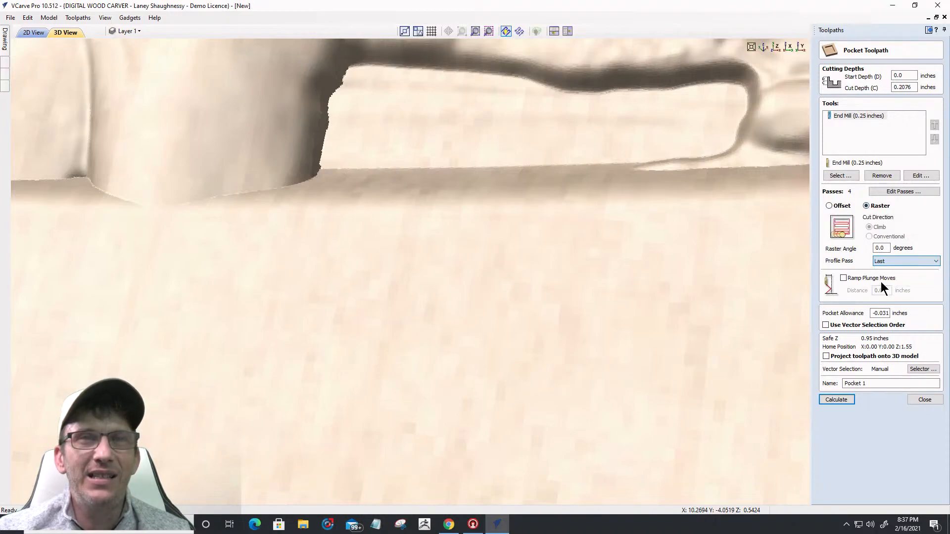
click(841, 401)
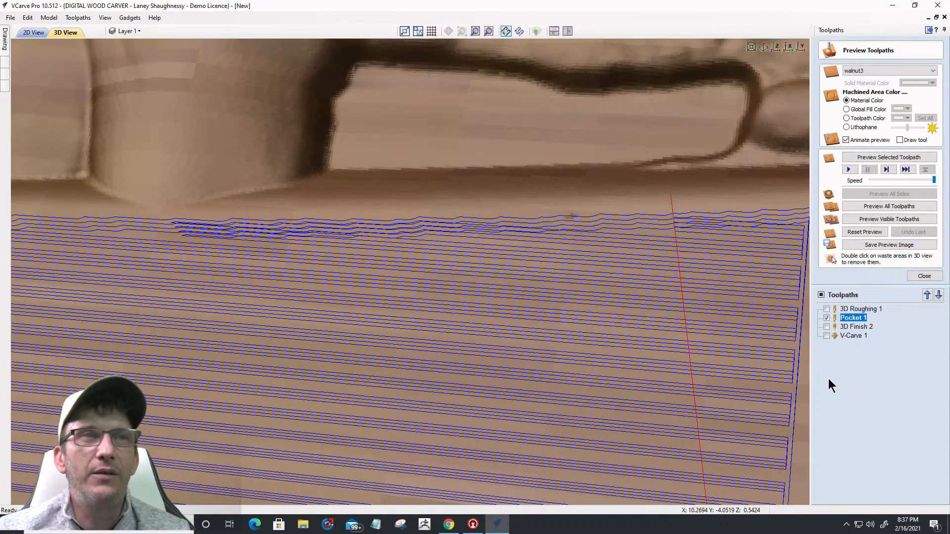
scroll(738, 289, down, 5)
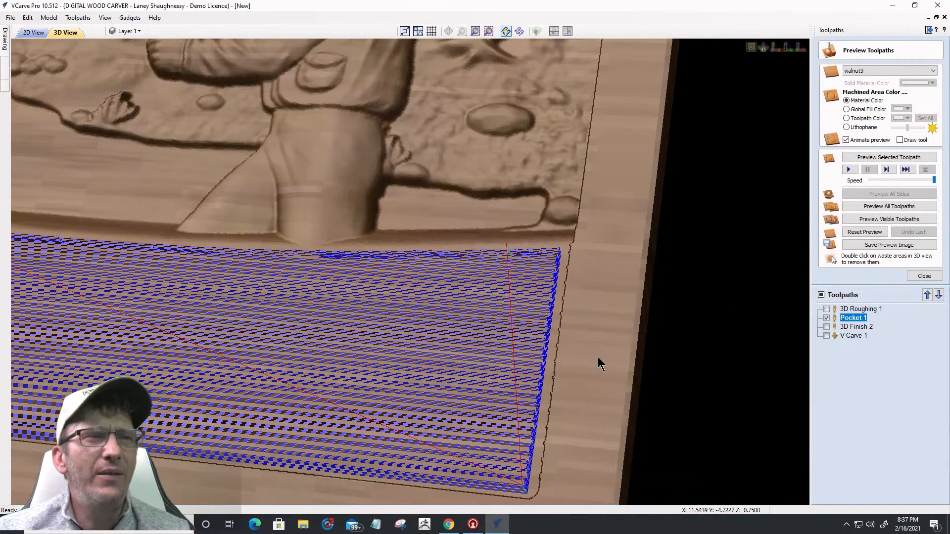
drag(598, 357, 633, 357)
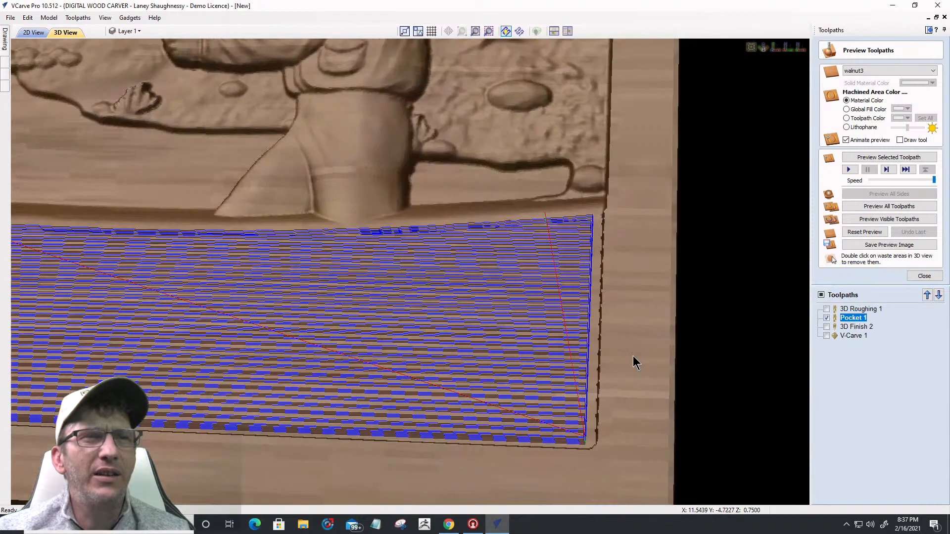
click(894, 158)
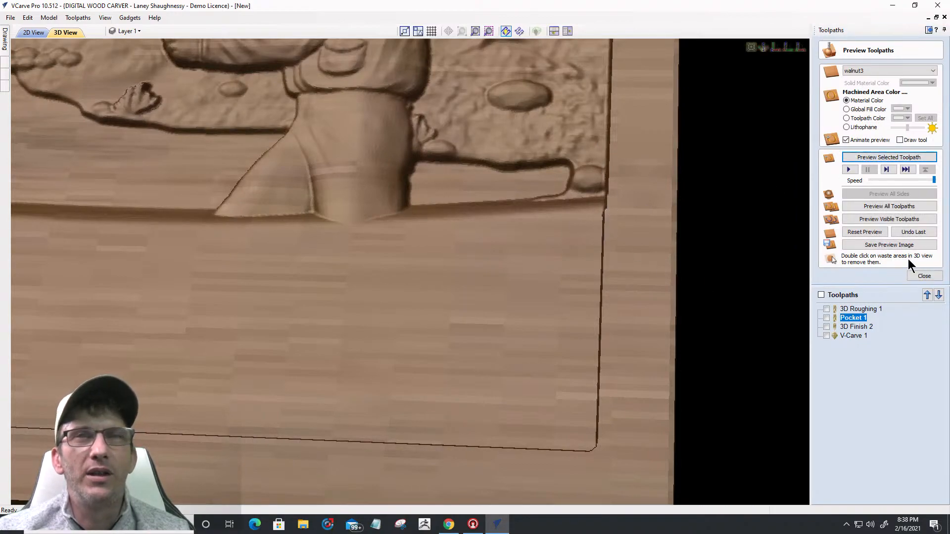
Step: Edit Pocket 1's allowance to -0.032 and recalculate it
double_click(856, 322)
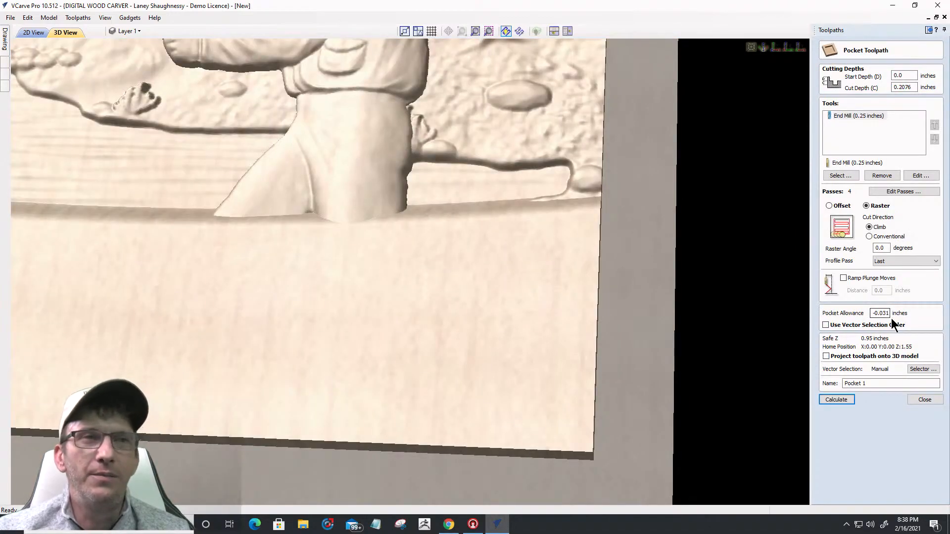
drag(885, 313, 944, 314)
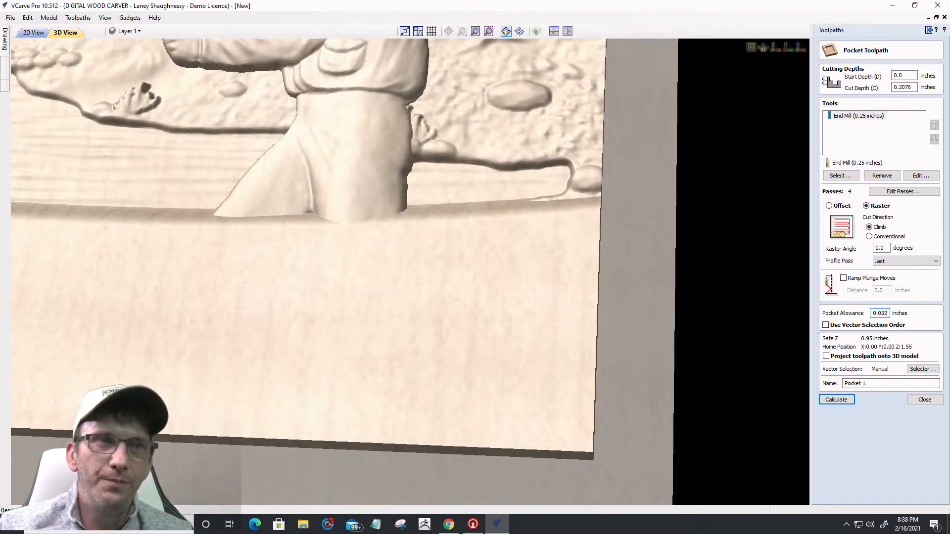
click(847, 400)
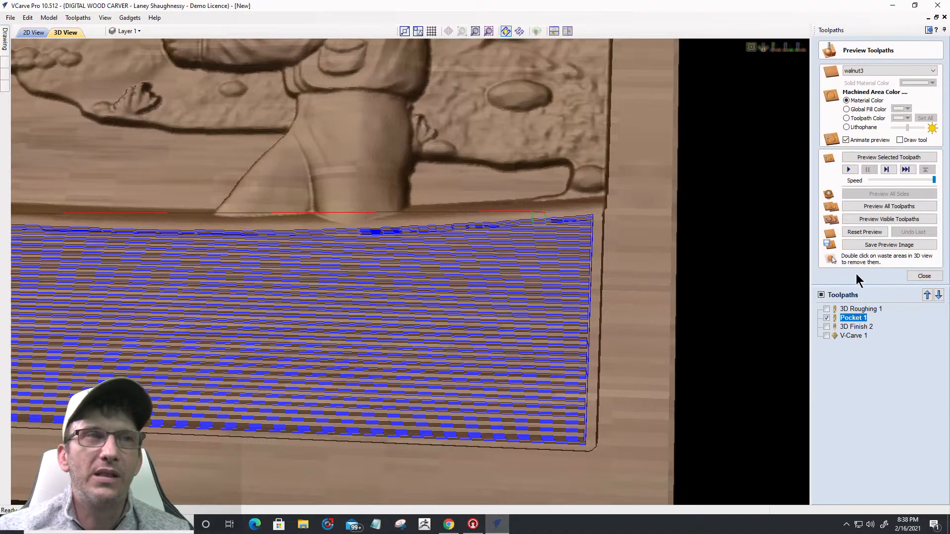
Step: Change Pocket 1's allowance to 0.04, recalculate, and simulate all visible toolpaths
click(869, 159)
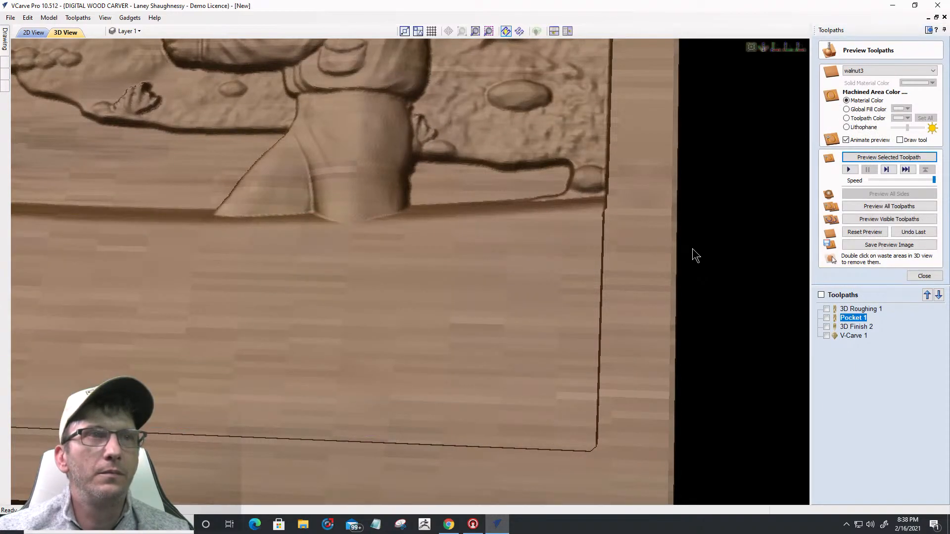
double_click(852, 318)
drag(871, 314, 925, 321)
text(0.04)
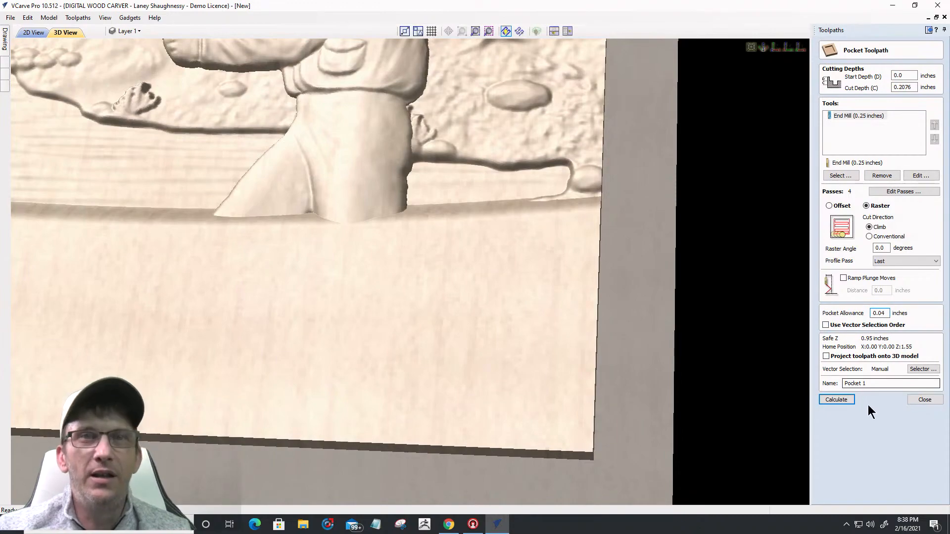
click(836, 398)
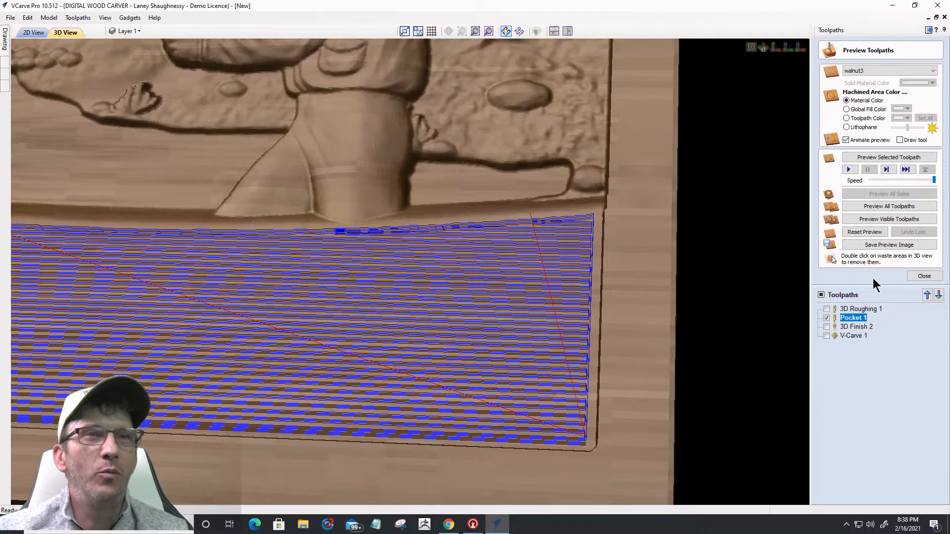
click(871, 219)
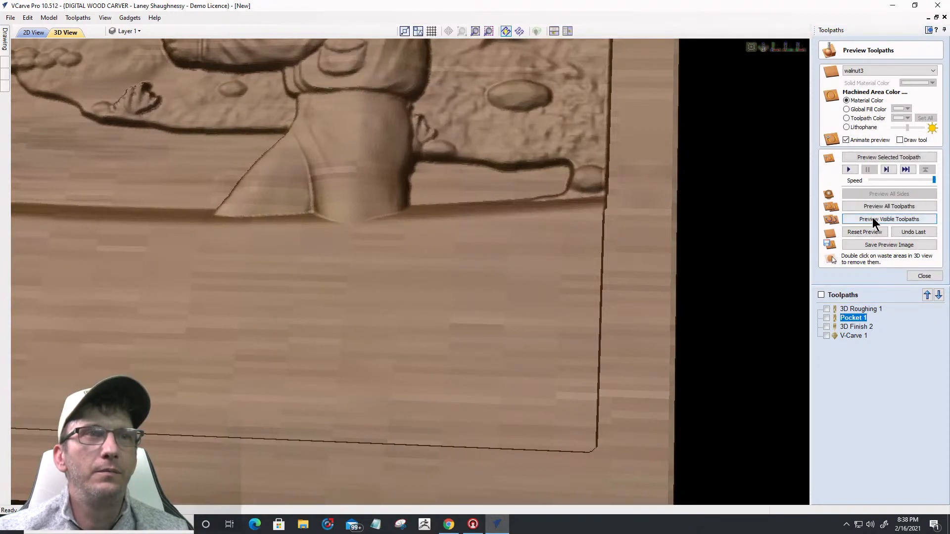
Step: Change Pocket 1's allowance to -0.05, recalculate, and preview the pocket edge
double_click(859, 318)
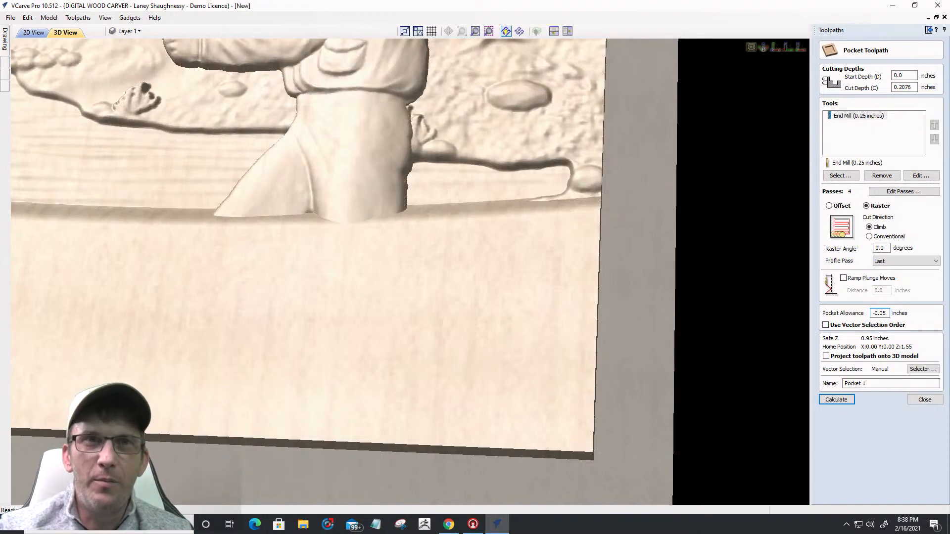
click(835, 400)
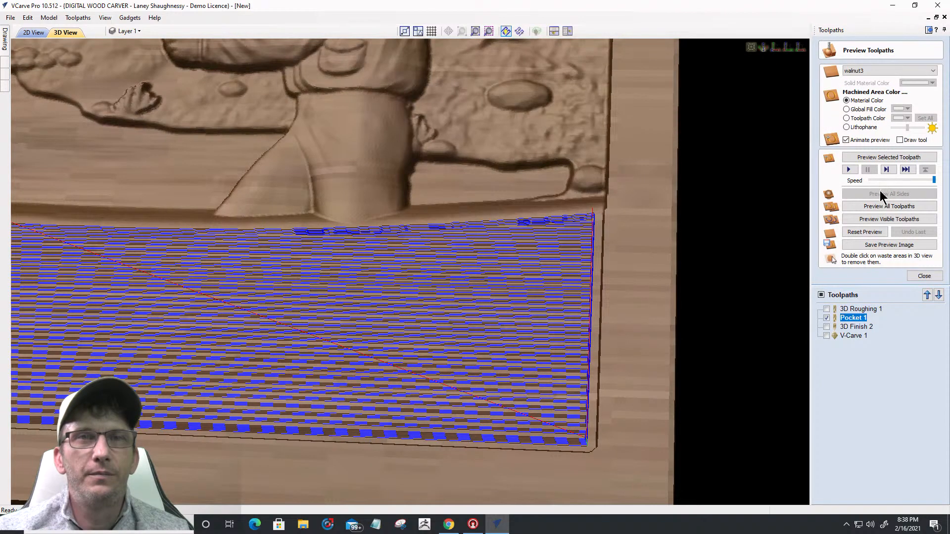
click(892, 158)
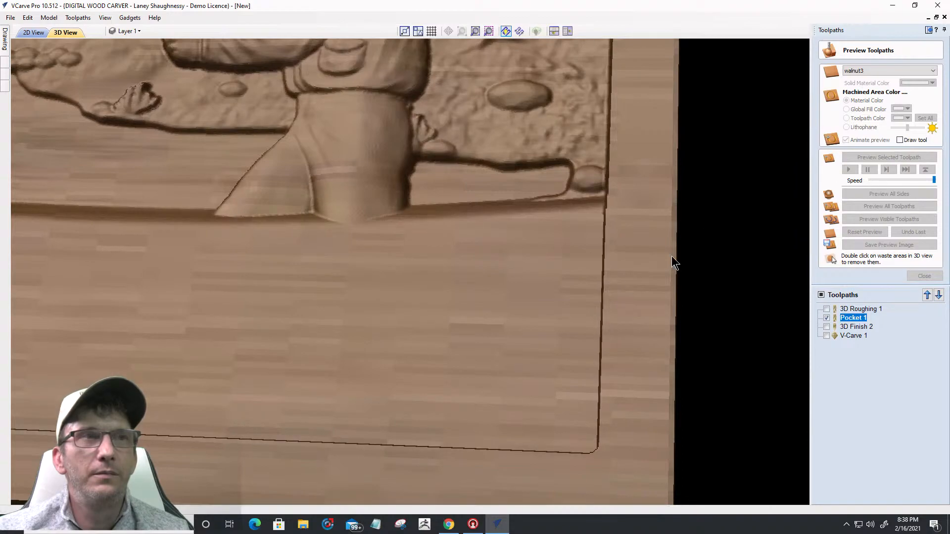
drag(529, 293, 518, 339)
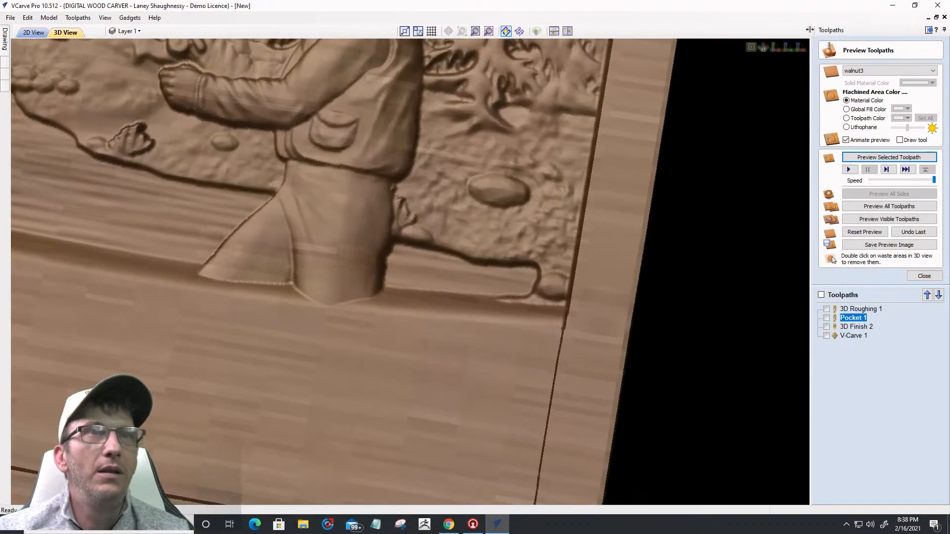
Step: Preview V-Carve 1's Grandpa and World's Best Fisherman lettering on walnut, then close the preview
click(775, 48)
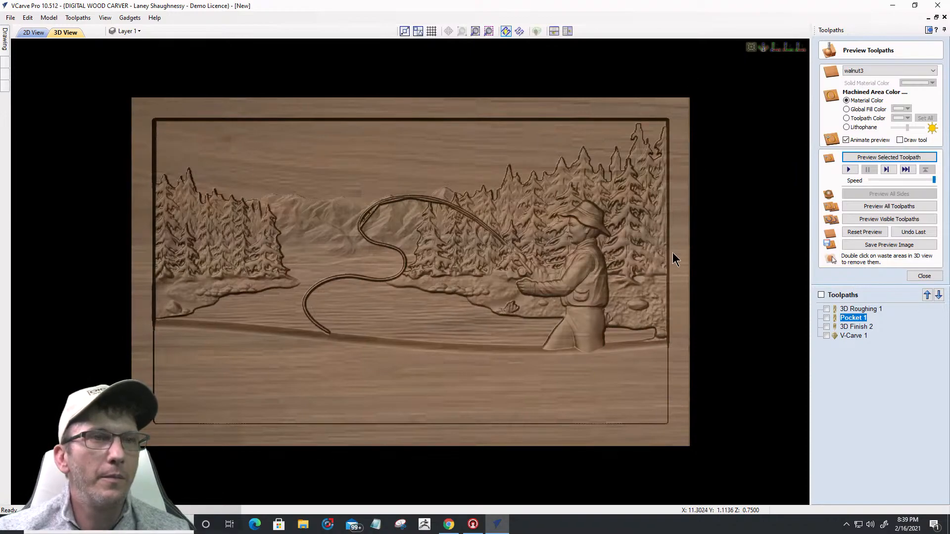
scroll(661, 381, up, 1)
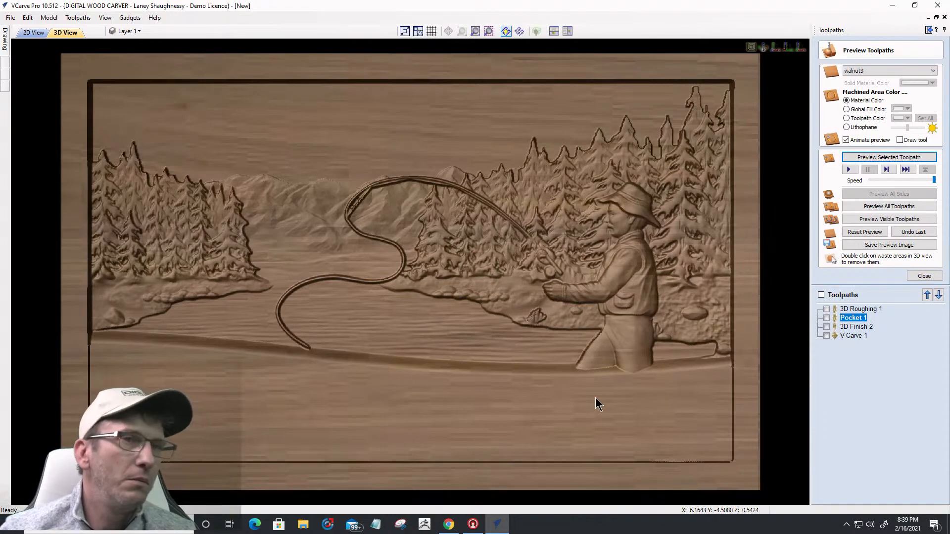
middle_drag(608, 370, 535, 315)
mouse_move(485, 384)
mouse_down()
mouse_move(483, 343)
mouse_move(482, 379)
mouse_up()
click(857, 335)
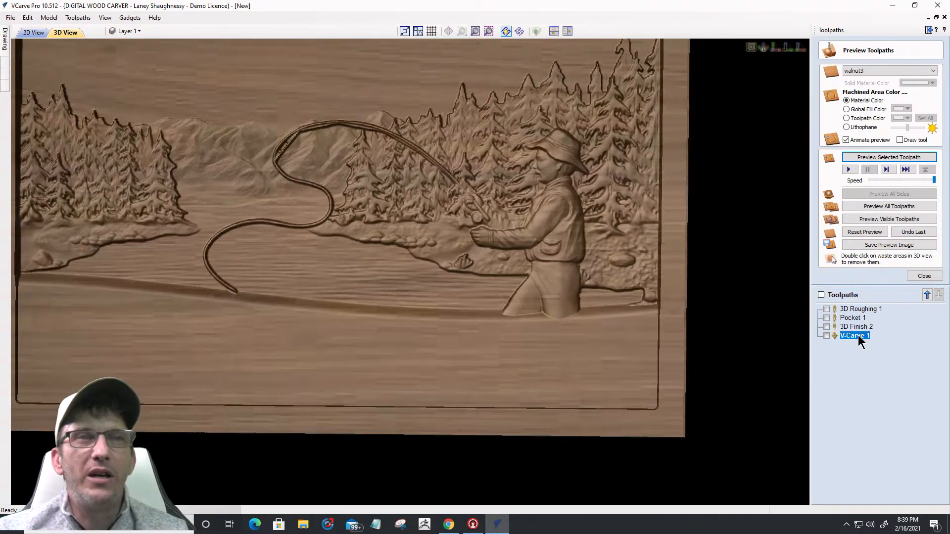
click(871, 158)
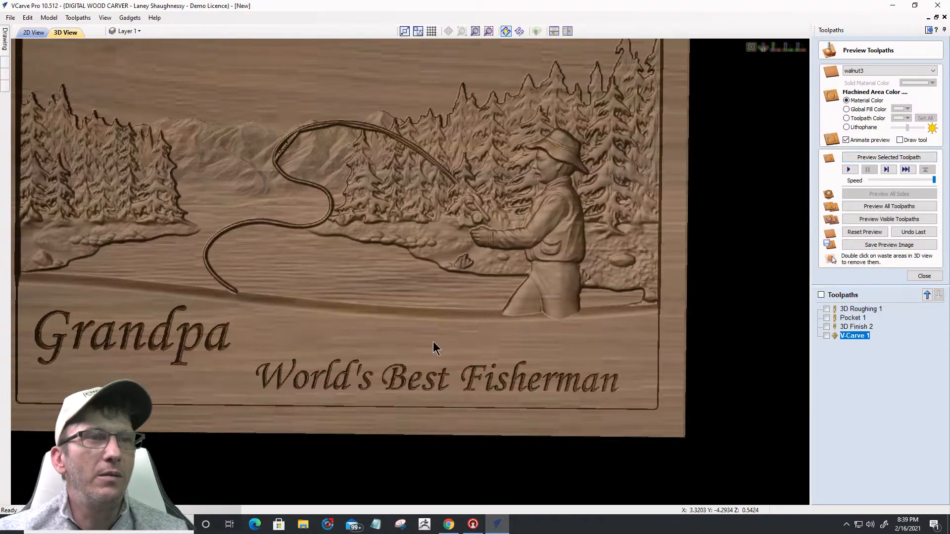
middle_drag(442, 340, 529, 359)
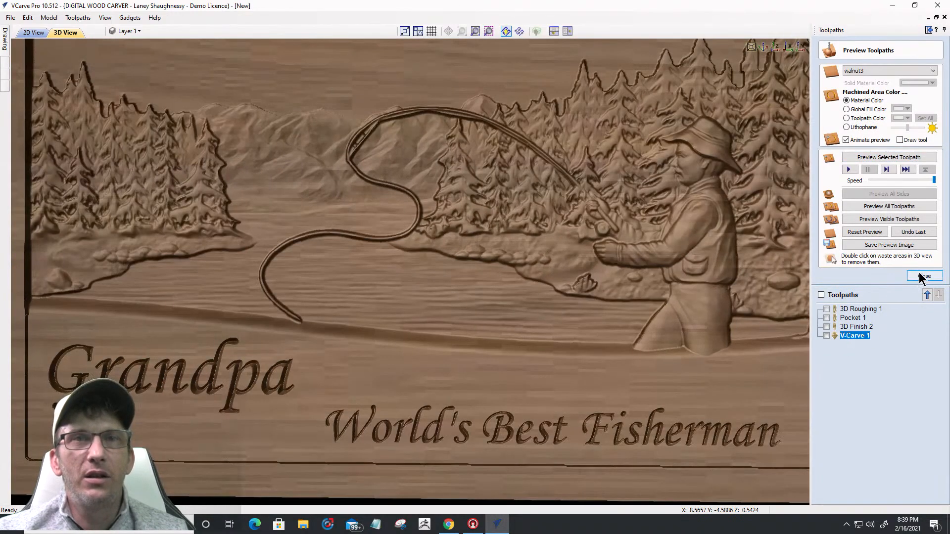
click(923, 275)
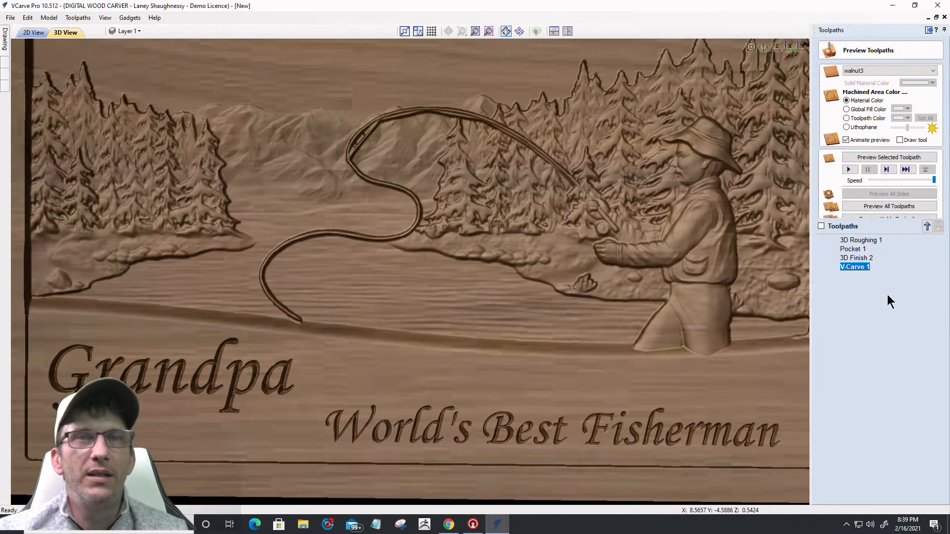
click(844, 249)
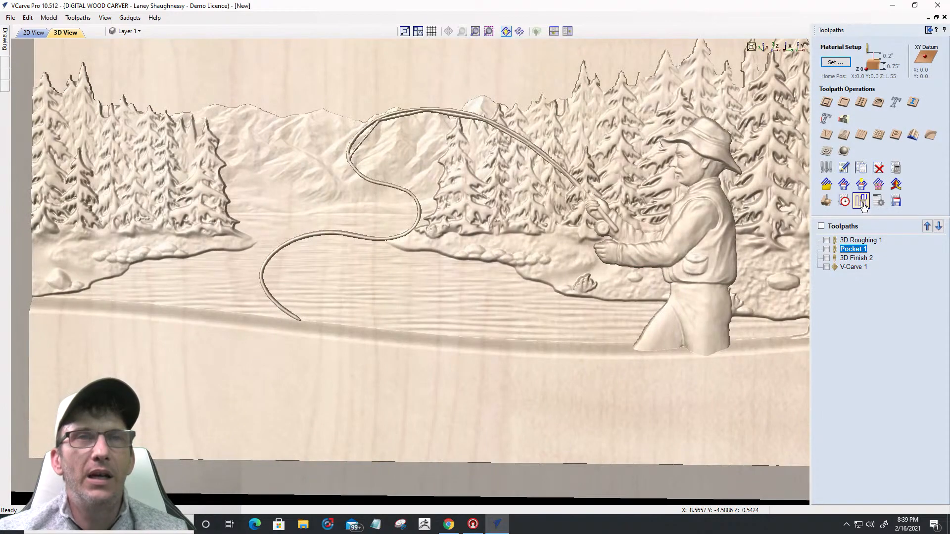
Step: Move Pocket 1 to the top and check its 01:10:51 time alone, then reopen its settings
click(927, 226)
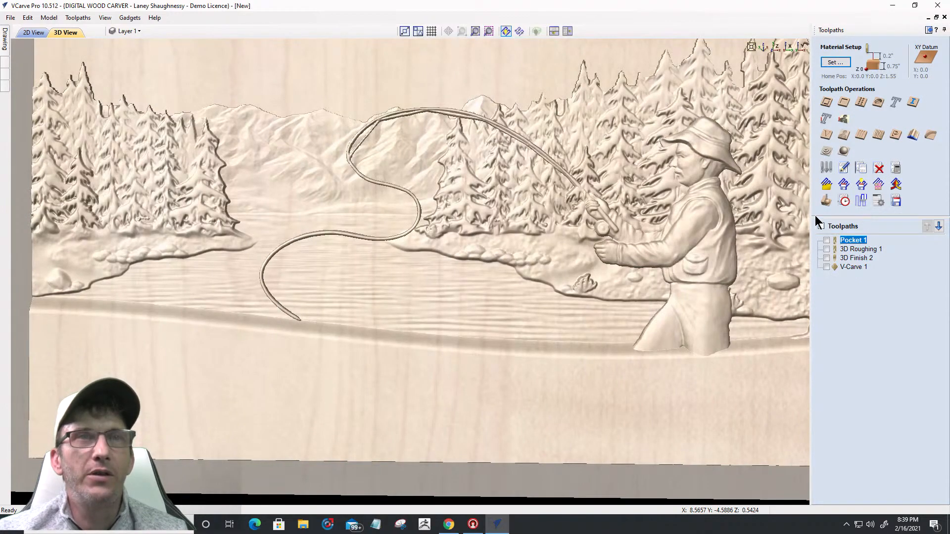
click(841, 203)
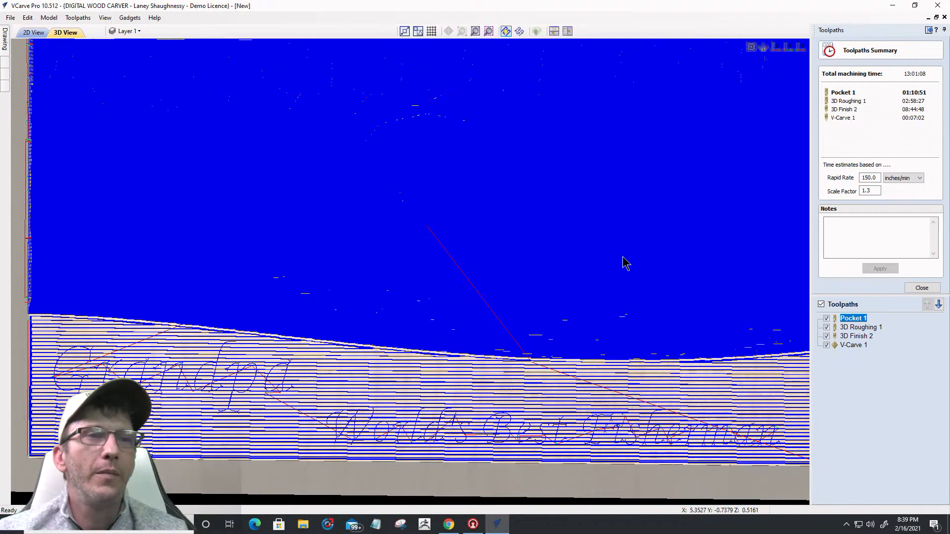
scroll(623, 259, down, 3)
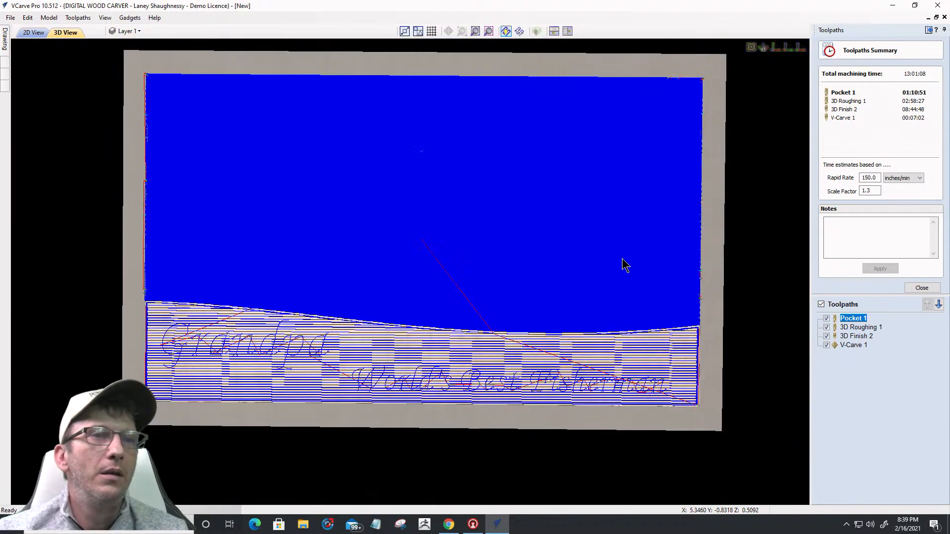
click(826, 345)
click(825, 336)
click(826, 327)
click(826, 318)
click(826, 319)
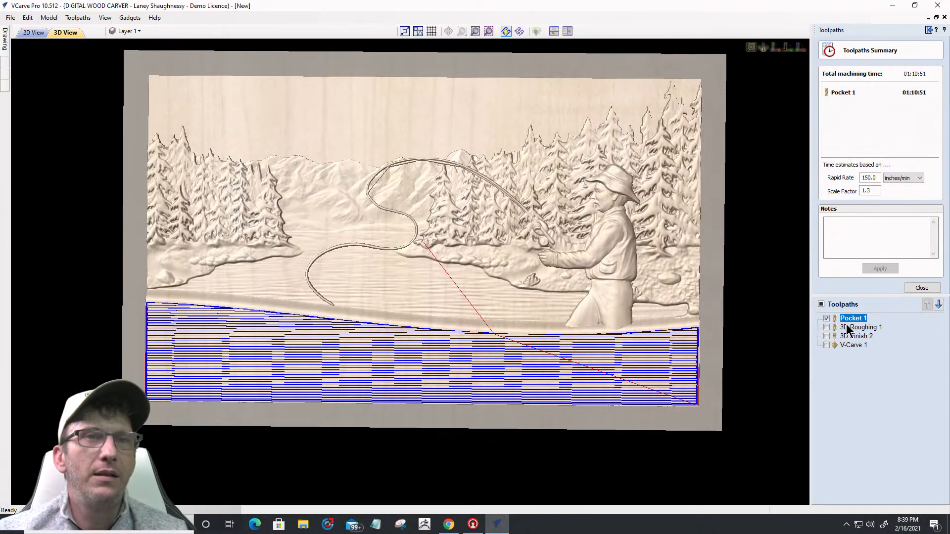
mouse_move(856, 319)
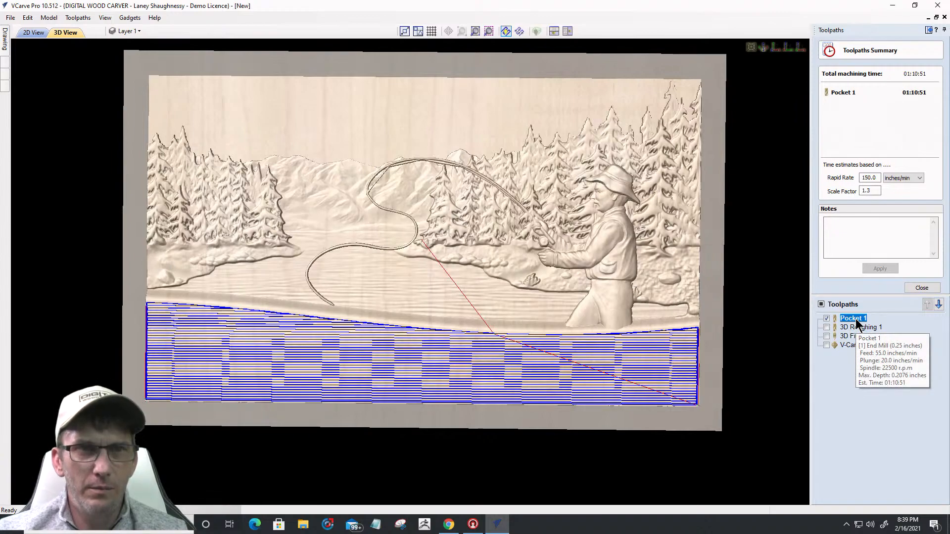
double_click(855, 318)
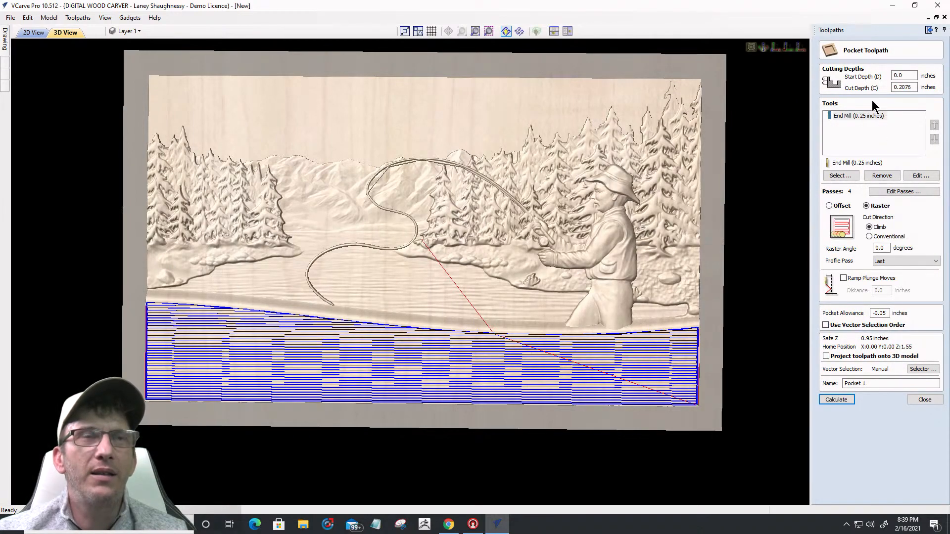
Step: Set the pocket end mill's pass depth to 0.125 inch and recalculate Pocket 1, reaching 00:35:25
click(918, 176)
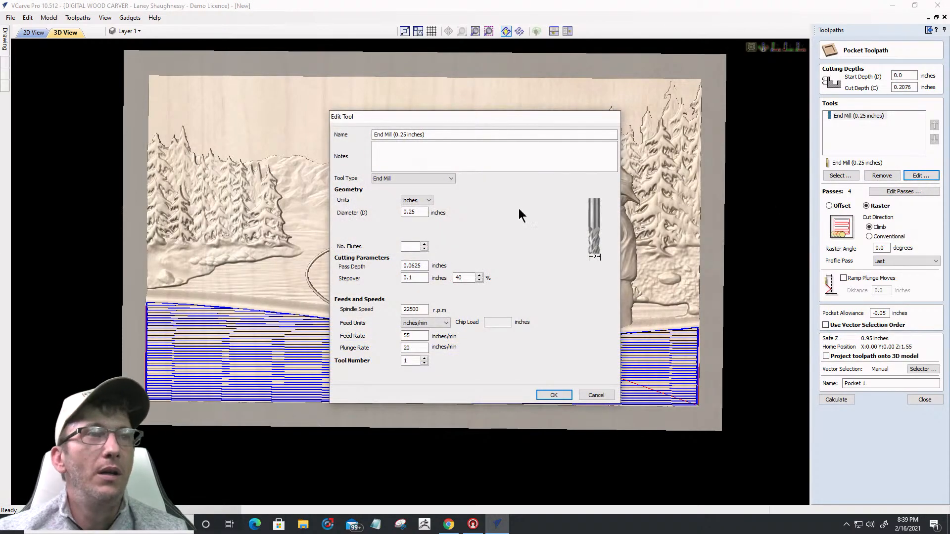
double_click(414, 266)
text(.125)
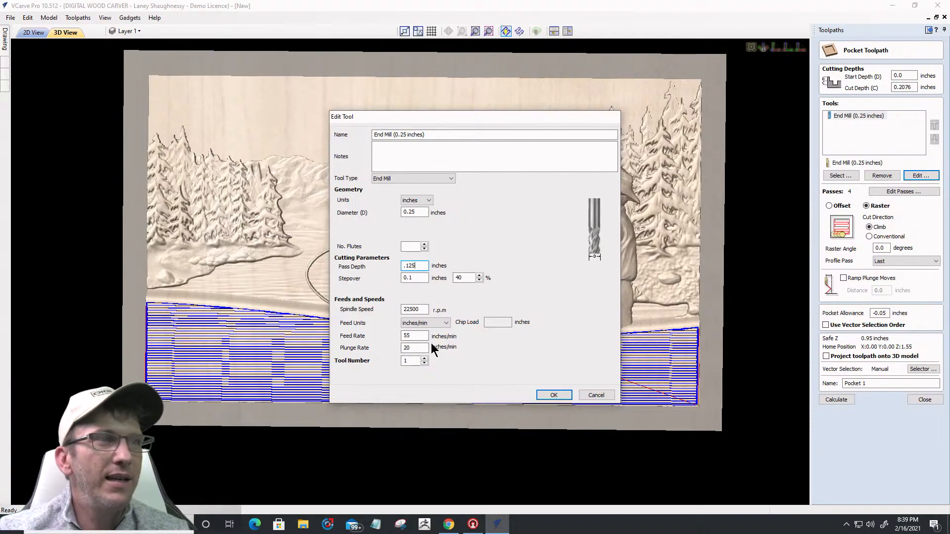
click(552, 395)
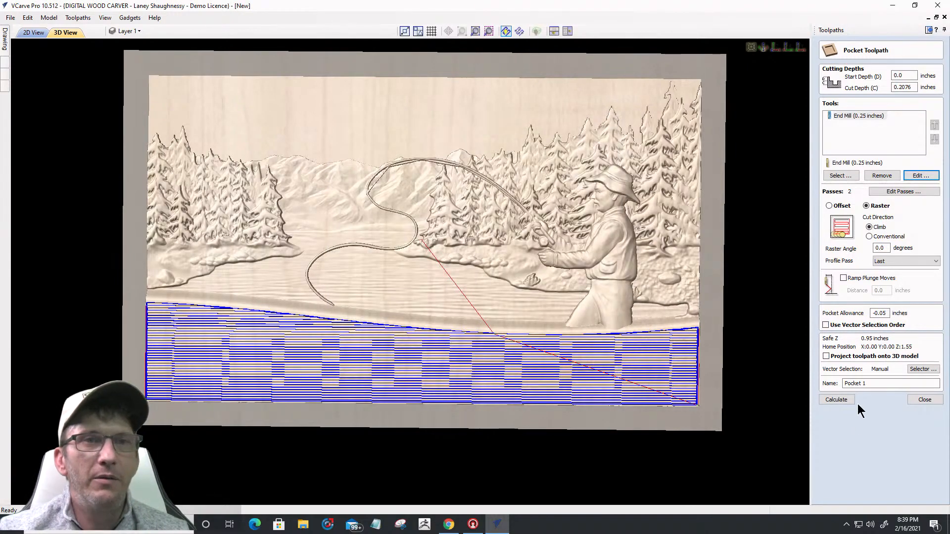
click(847, 399)
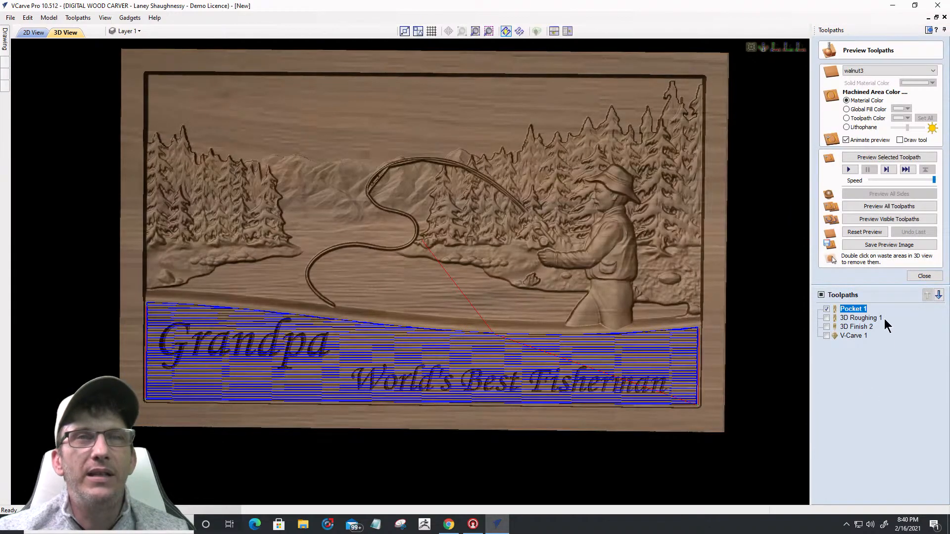
click(925, 276)
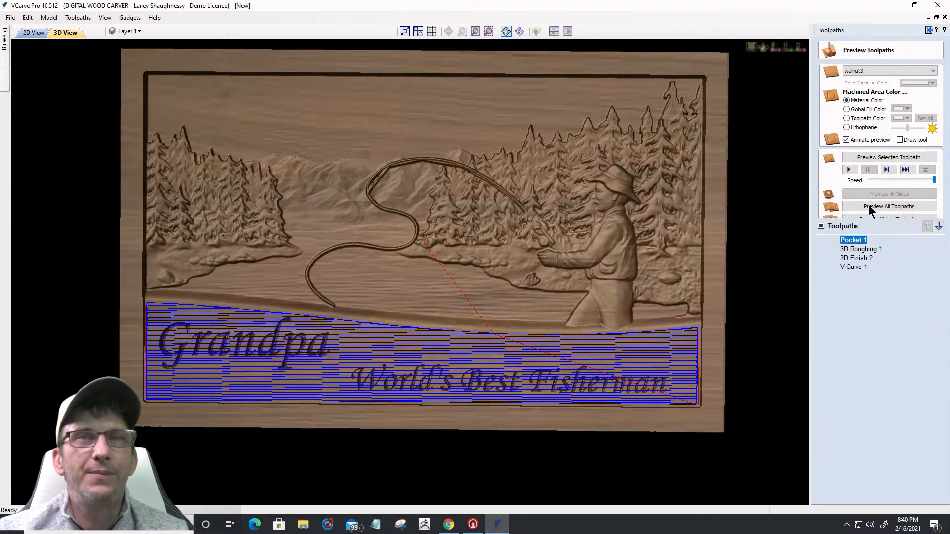
click(843, 200)
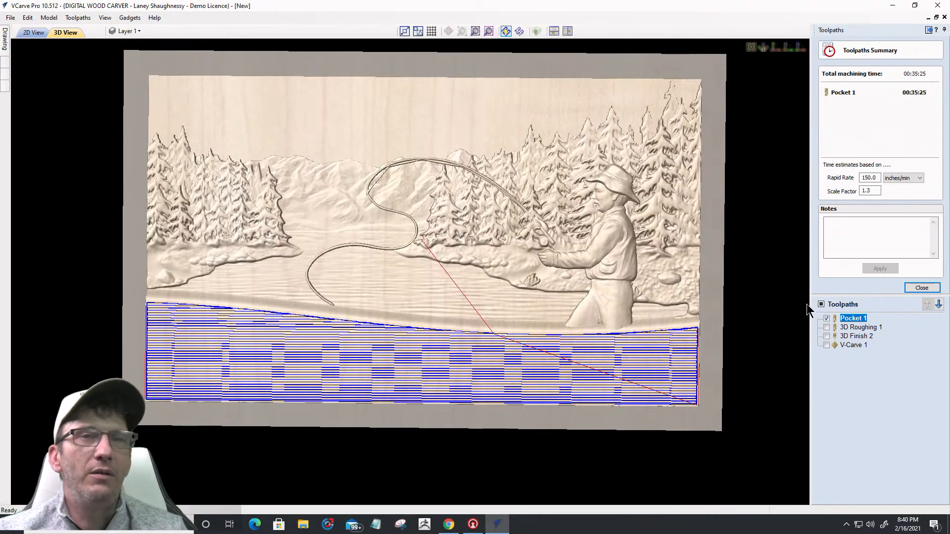
Step: Show 3D Roughing 1 and review its settings without changing them
click(826, 318)
click(827, 327)
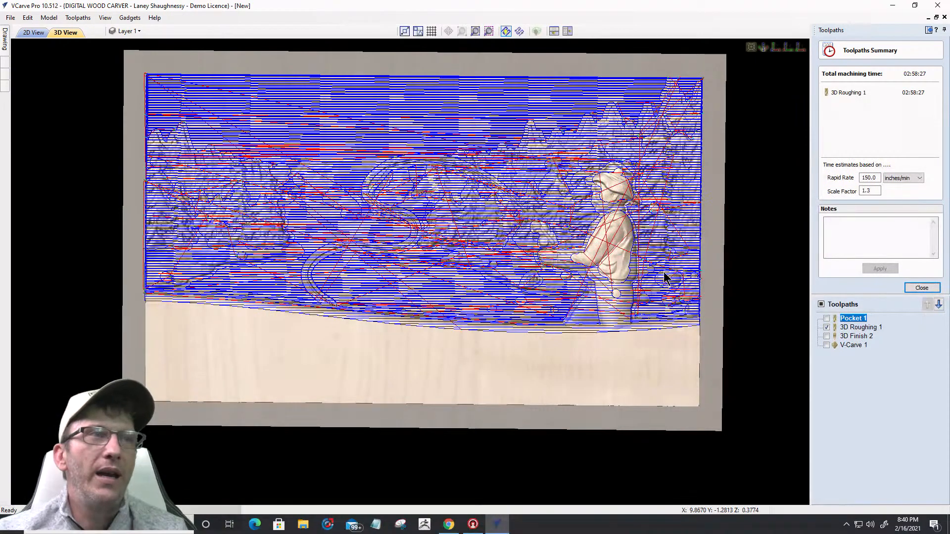
click(859, 328)
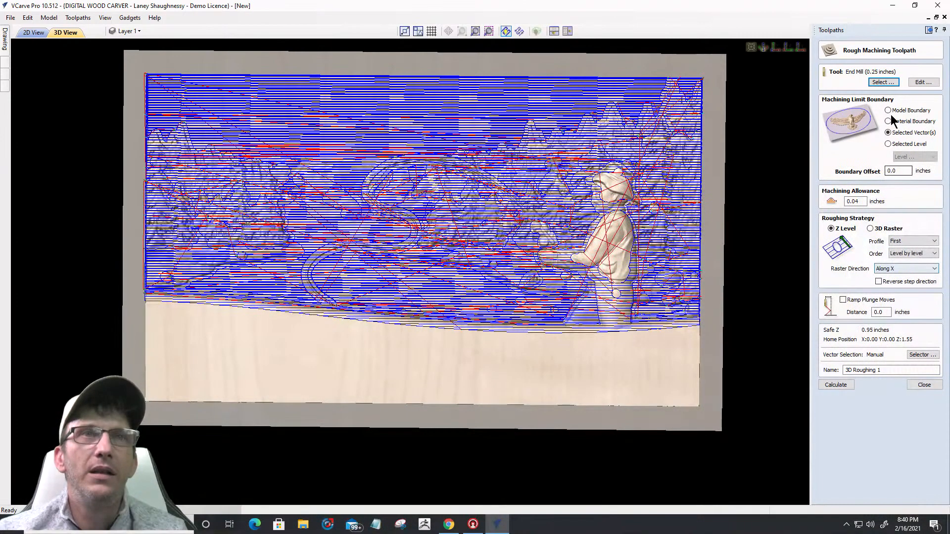
click(922, 385)
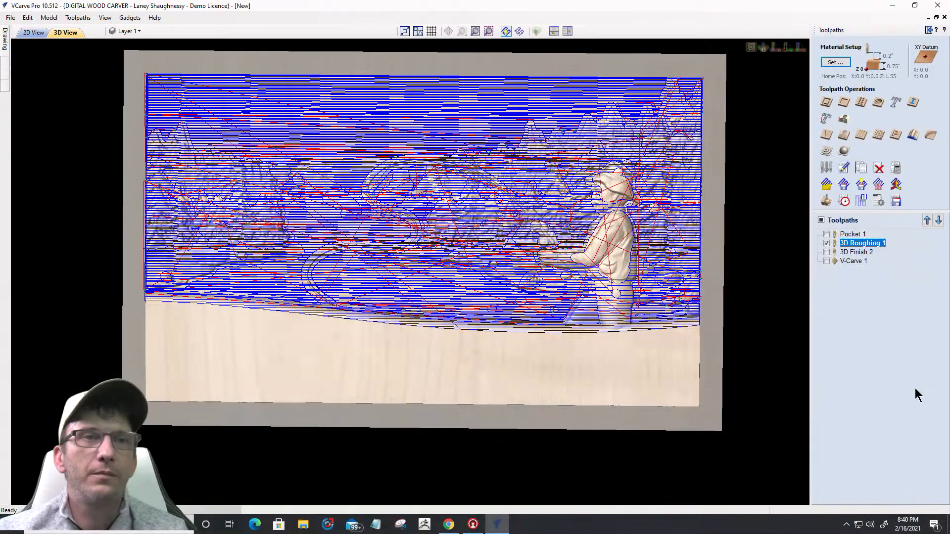
Step: Show all four toolpaths and review the 12:25:42 total machining time
click(827, 243)
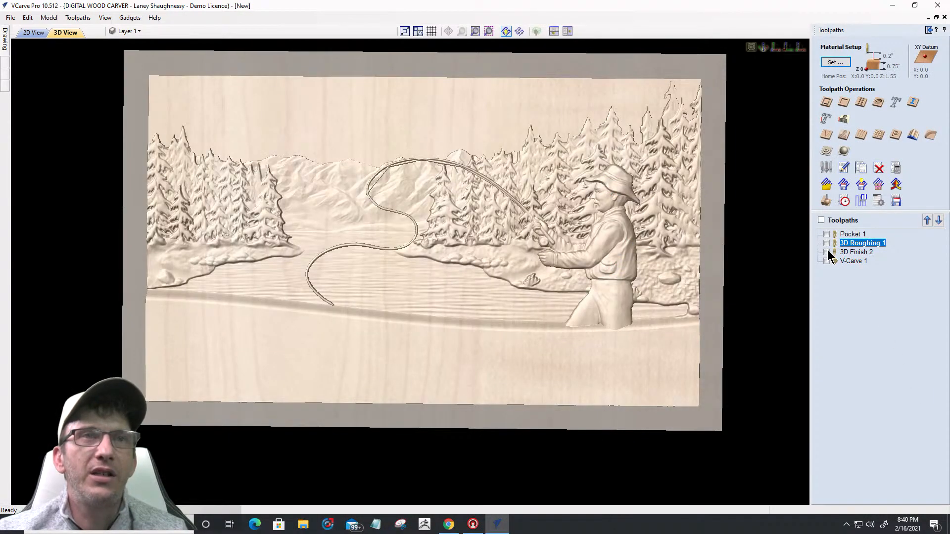
click(826, 252)
click(844, 201)
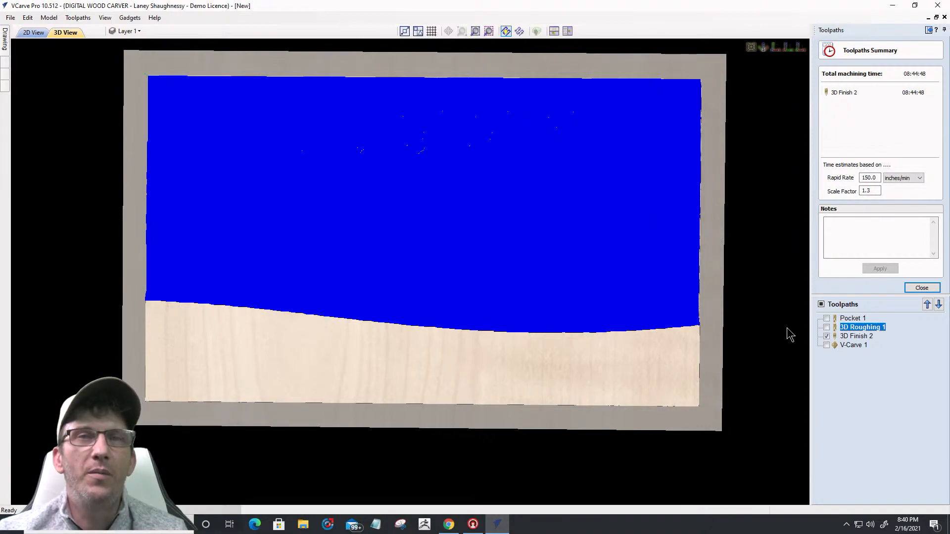
click(826, 345)
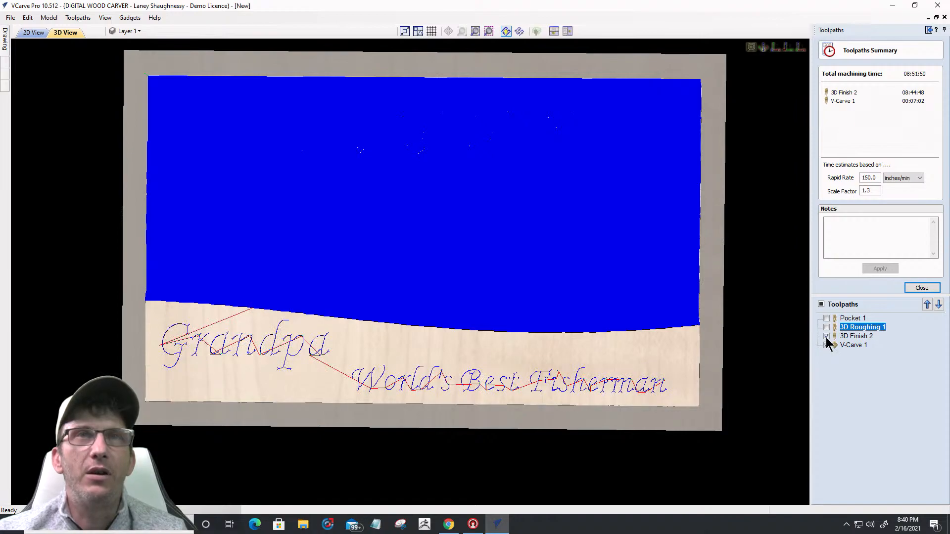
click(826, 336)
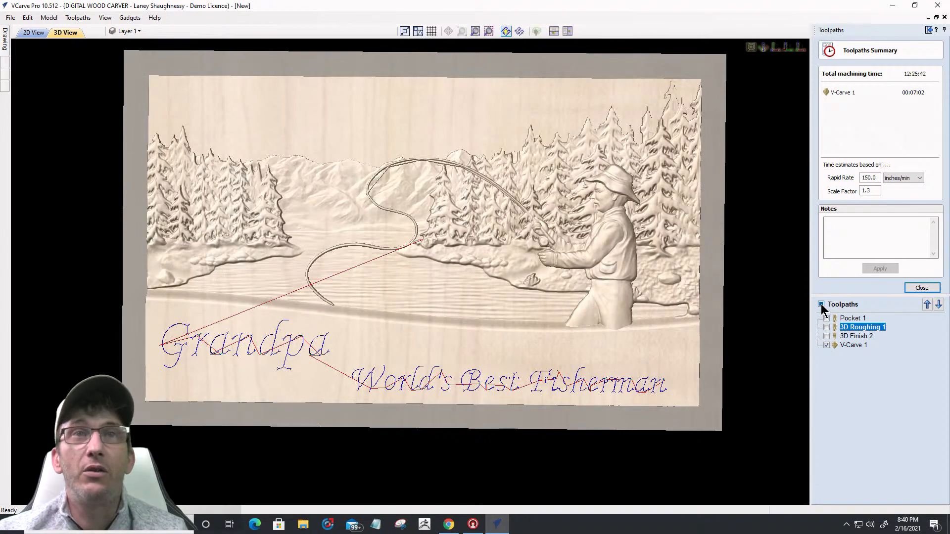
click(820, 305)
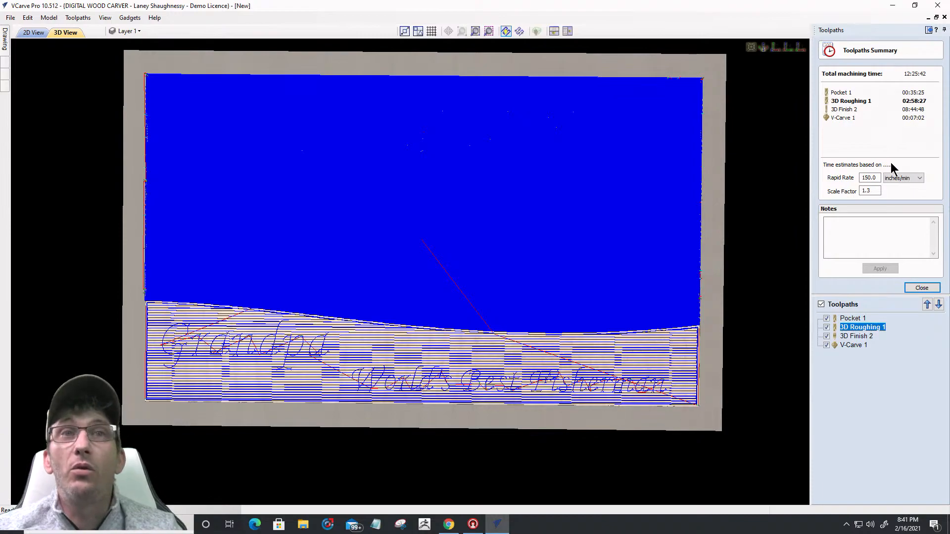
click(935, 288)
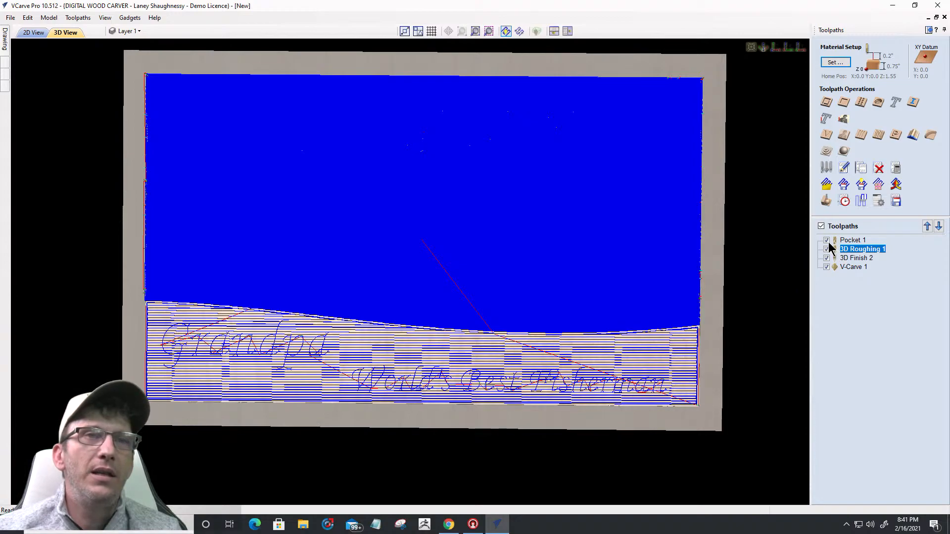
Step: In the 2D View, move the wave-topped panel copy lower and select the banner and outer outlines
click(32, 32)
scroll(700, 336, down, 2)
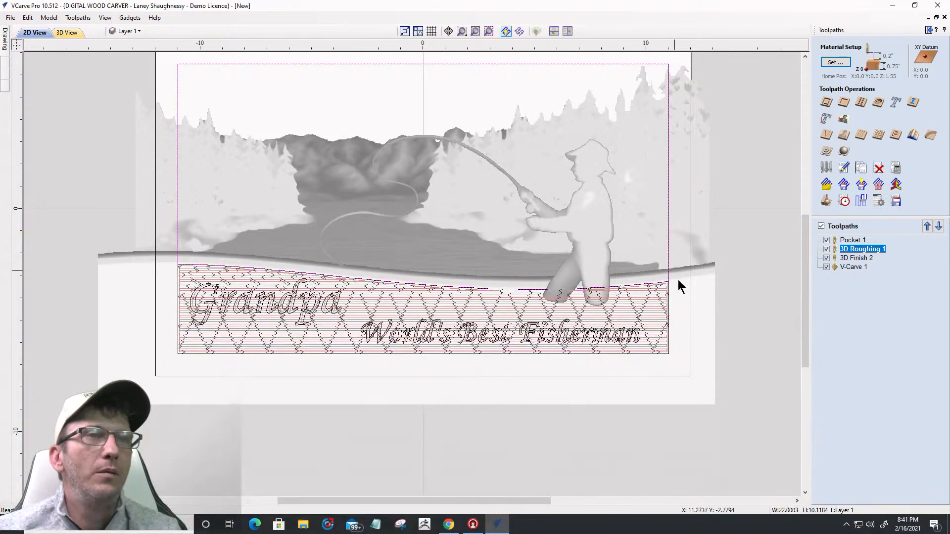
click(665, 354)
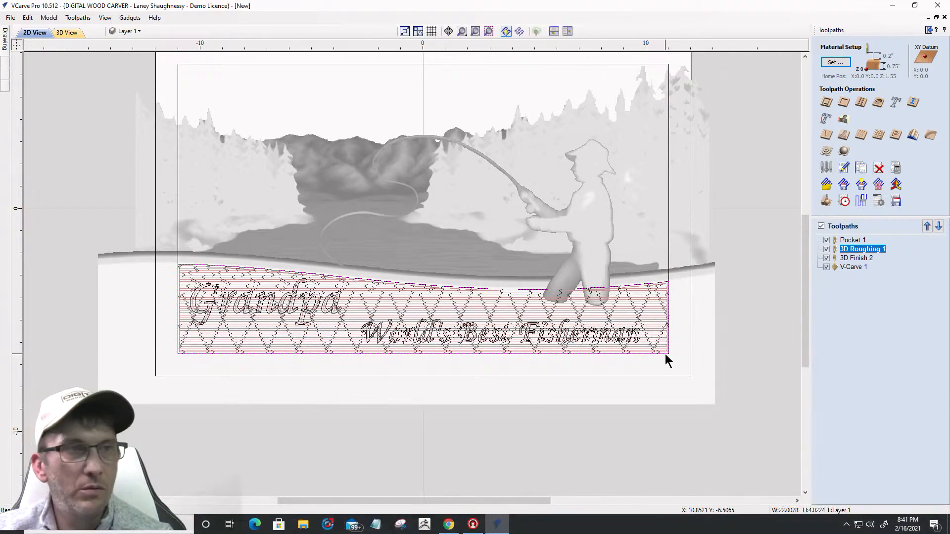
drag(665, 354, 673, 422)
click(668, 336)
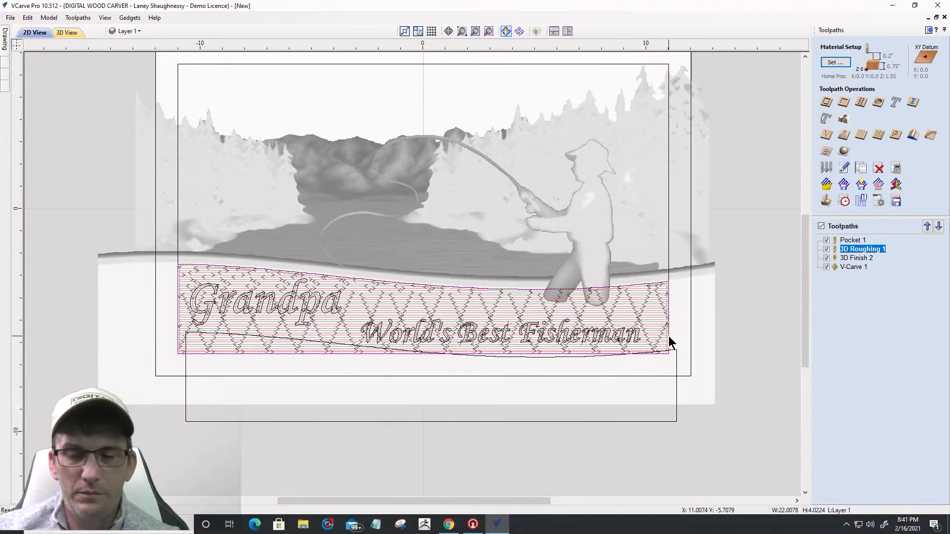
shift+click(668, 336)
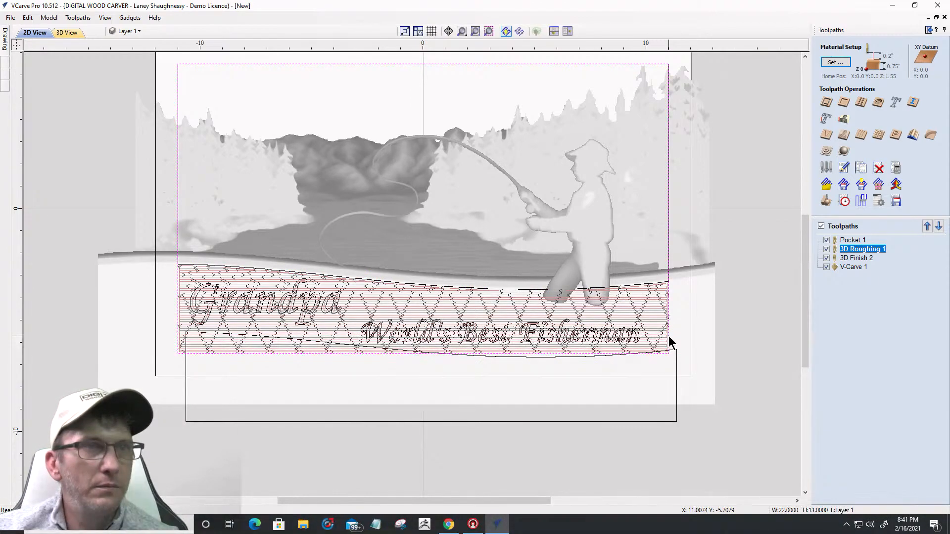
Step: Create a finishing toolpath limited to the selected vectors and calculate it
click(844, 151)
click(887, 133)
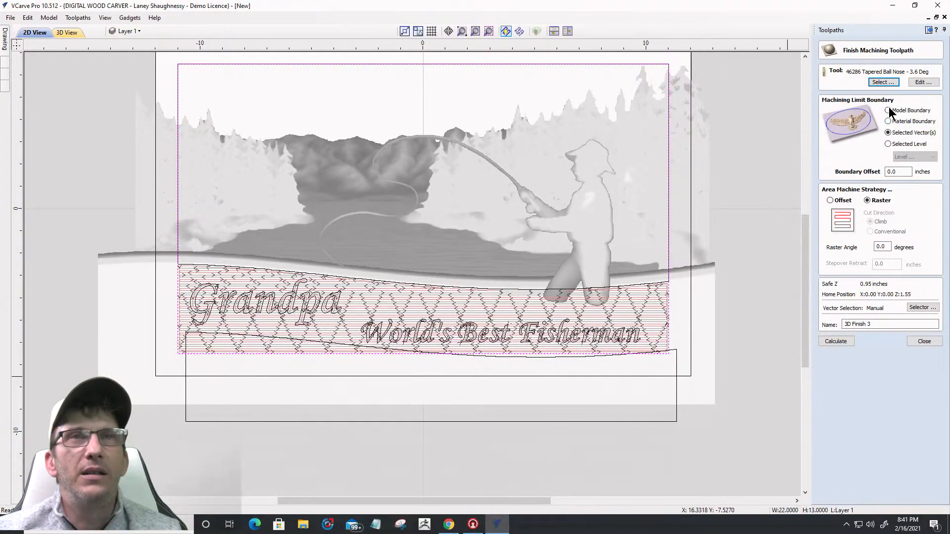
click(830, 343)
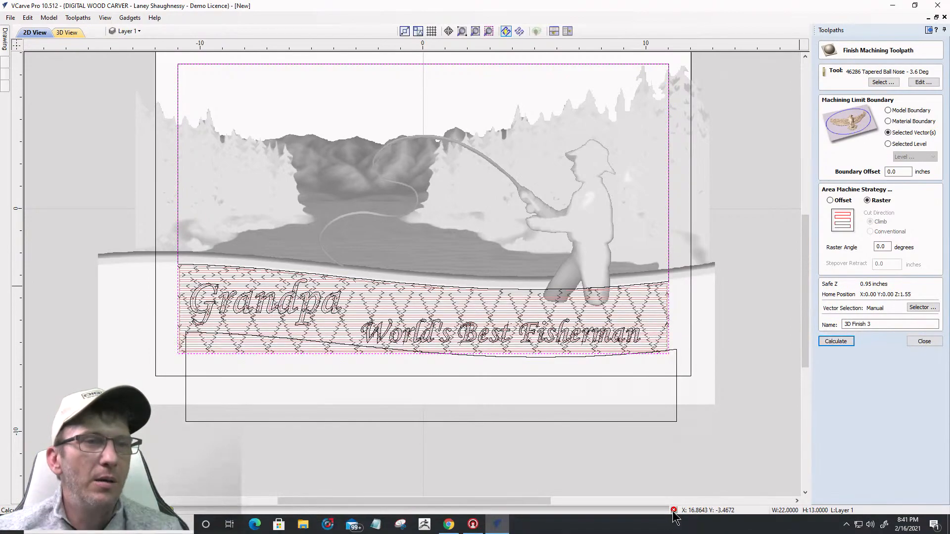
click(923, 341)
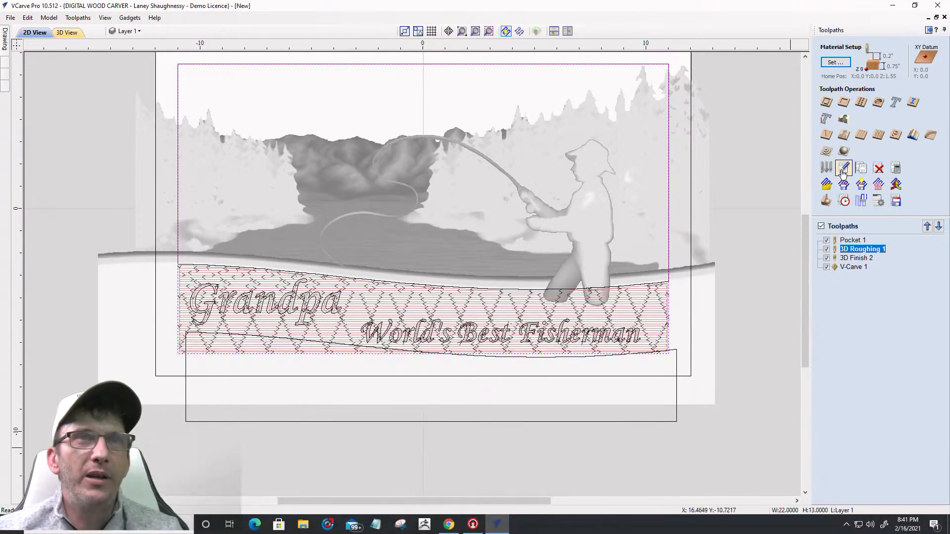
Step: Change 3D Roughing 1's boundary to the lower outline and recalculate it
click(845, 200)
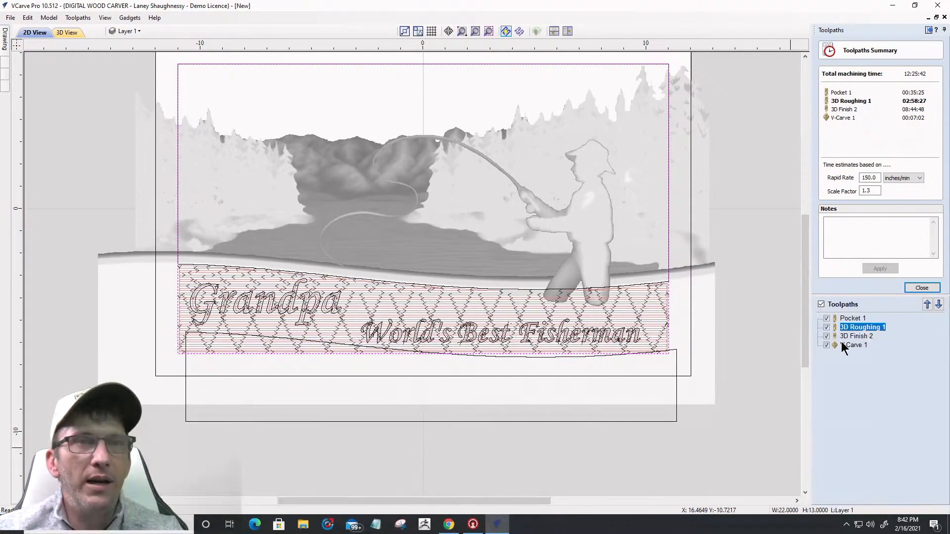
mouse_move(840, 340)
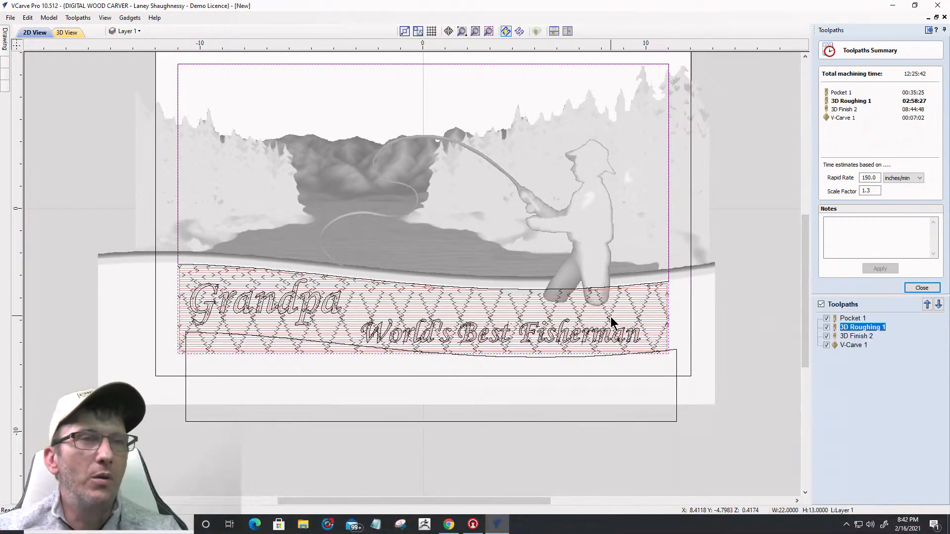
double_click(858, 327)
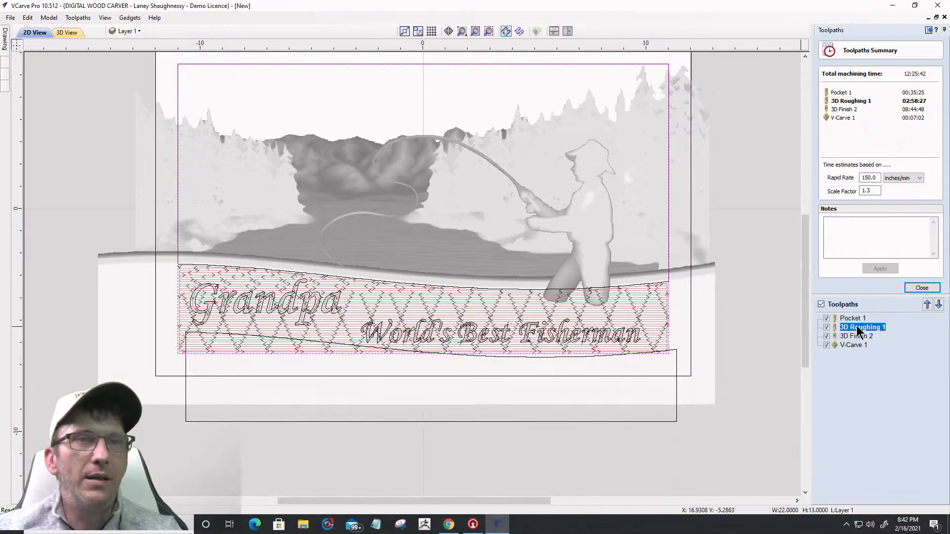
click(668, 305)
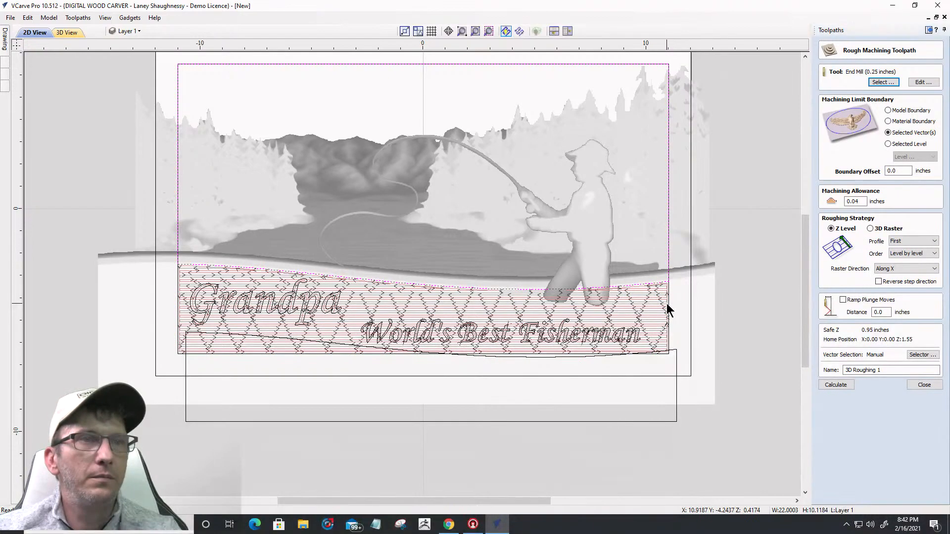
click(846, 385)
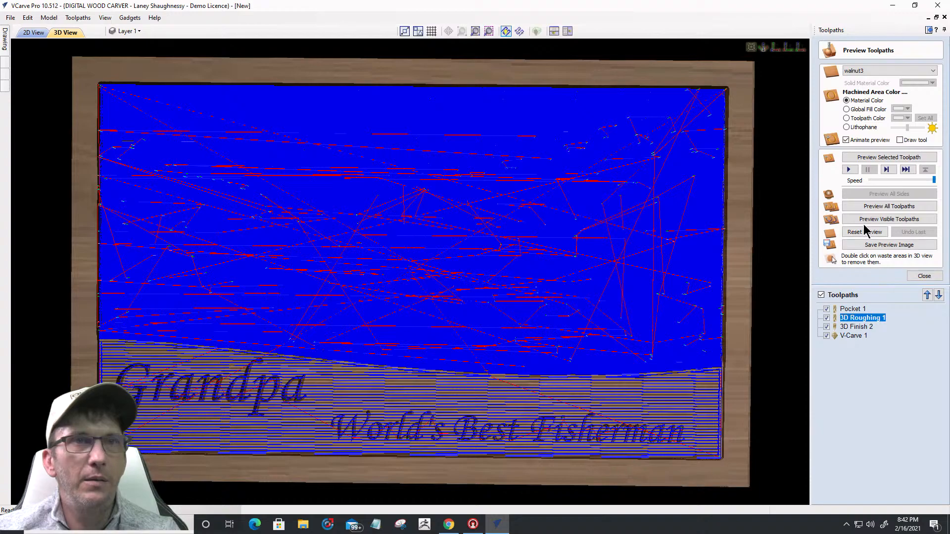
Step: Reset the preview and show only the 3D Finish 2 toolpath
click(861, 234)
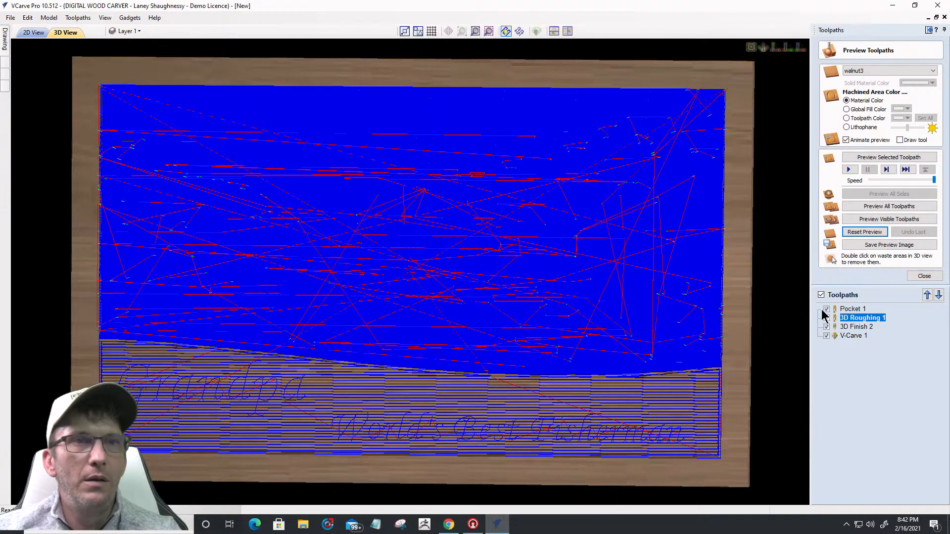
click(820, 295)
click(914, 277)
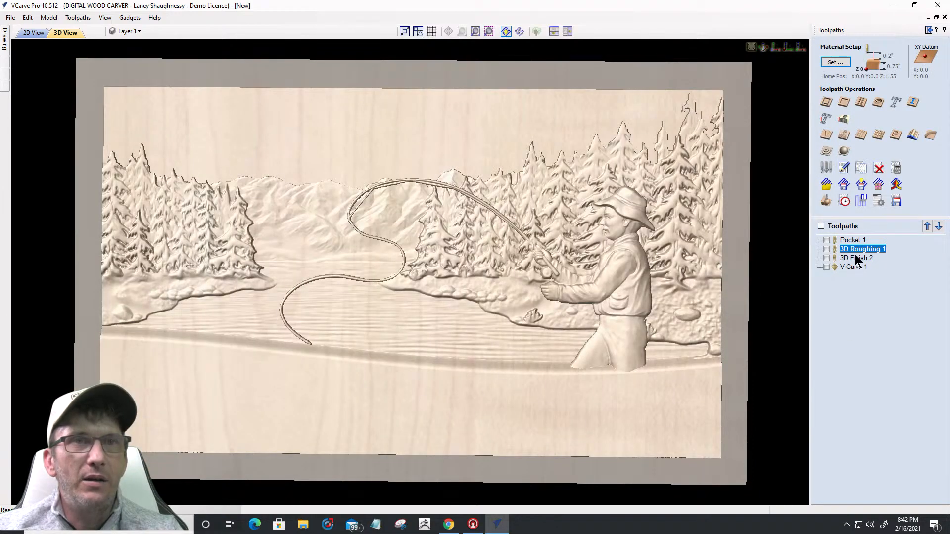
click(826, 258)
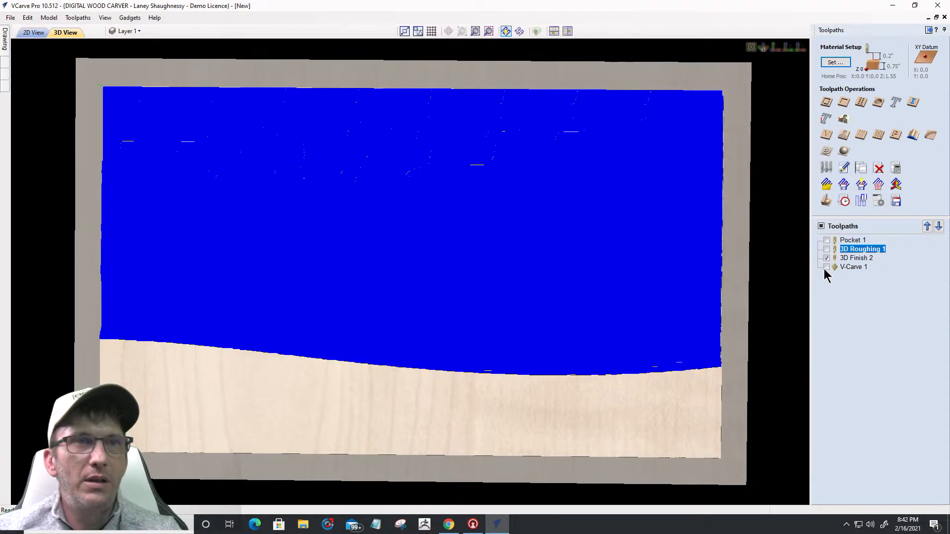
click(855, 258)
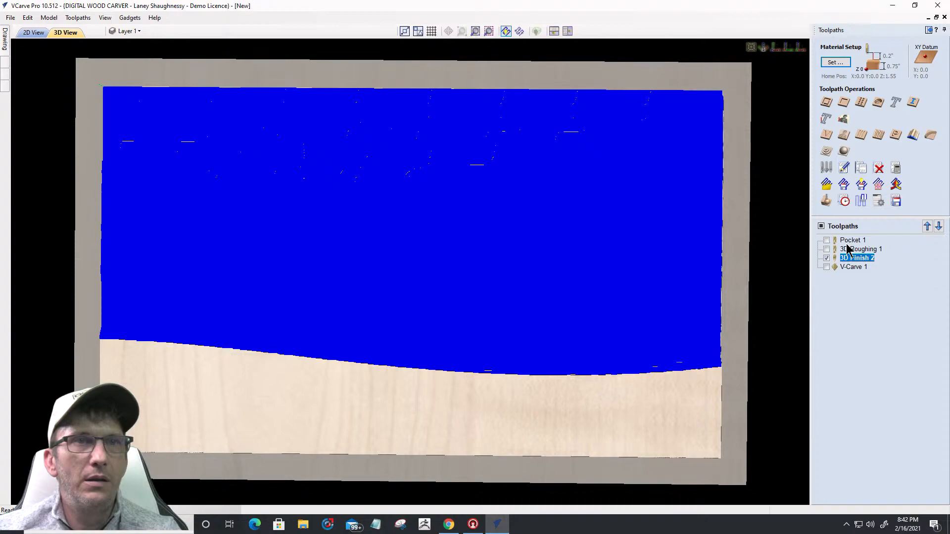
right_click(850, 265)
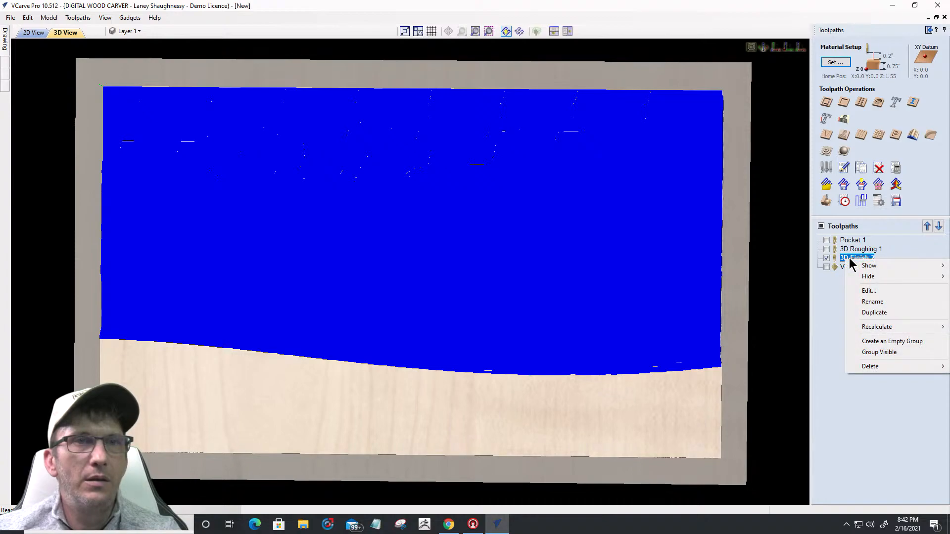
Step: Limit 3D Finish 2 to the full outer rectangle and recalculate it
click(41, 32)
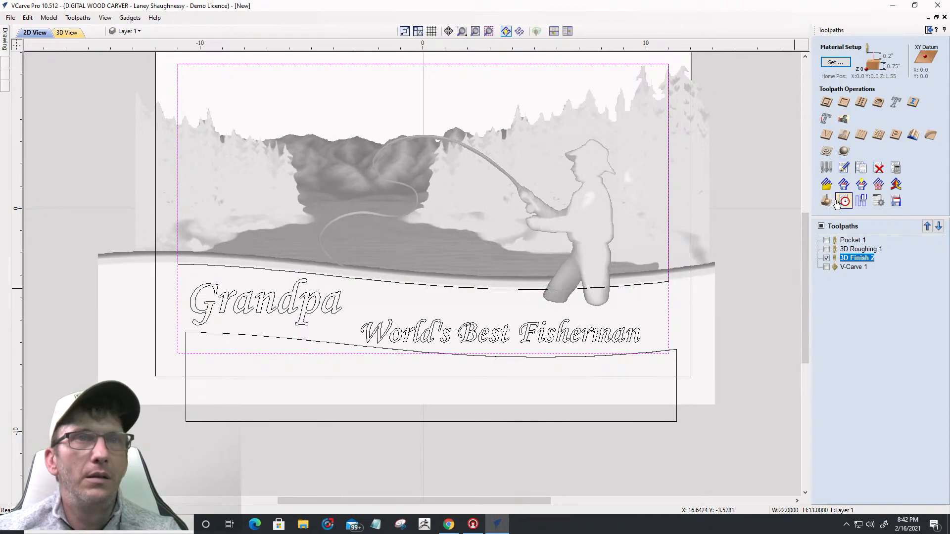
double_click(841, 257)
click(669, 301)
click(835, 342)
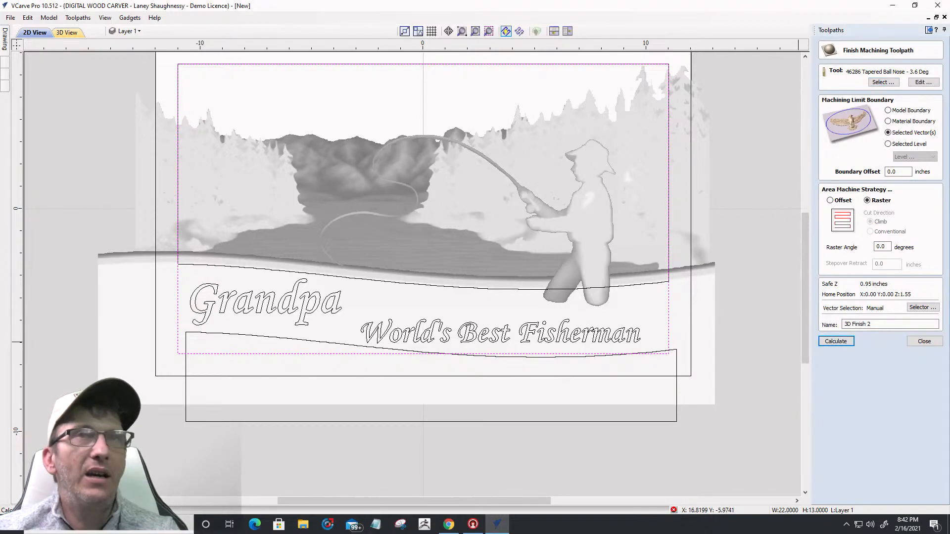
Step: Minimise VCarve Pro to the desktop and start Aspire 10.5 from its shortcut
click(894, 9)
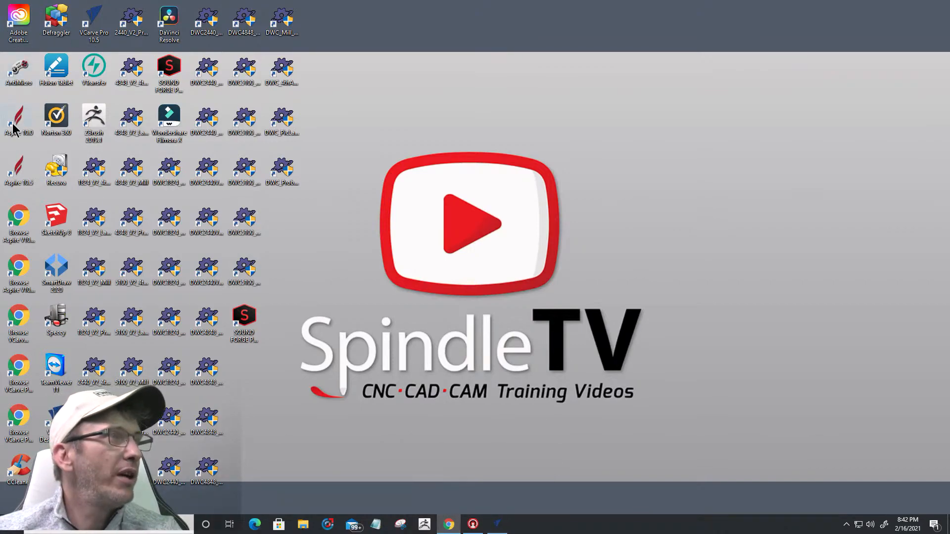
double_click(18, 169)
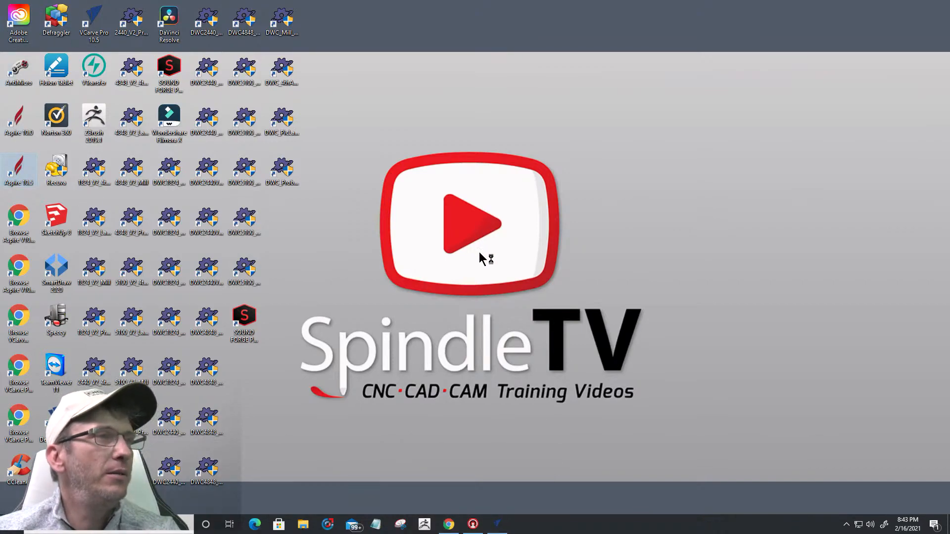
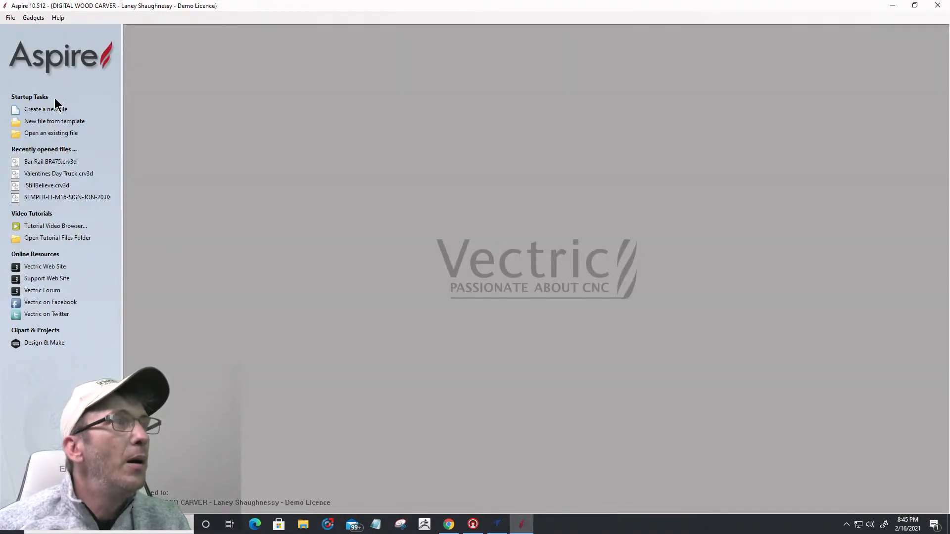
Step: Start a new Aspire job sized 32 x 11.25 inches and 0.75 inches thick
click(43, 109)
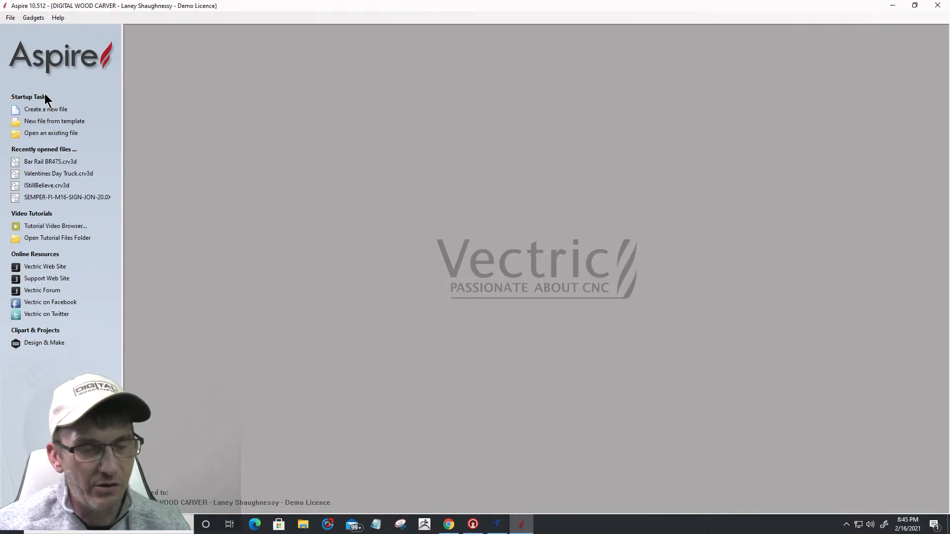
click(44, 108)
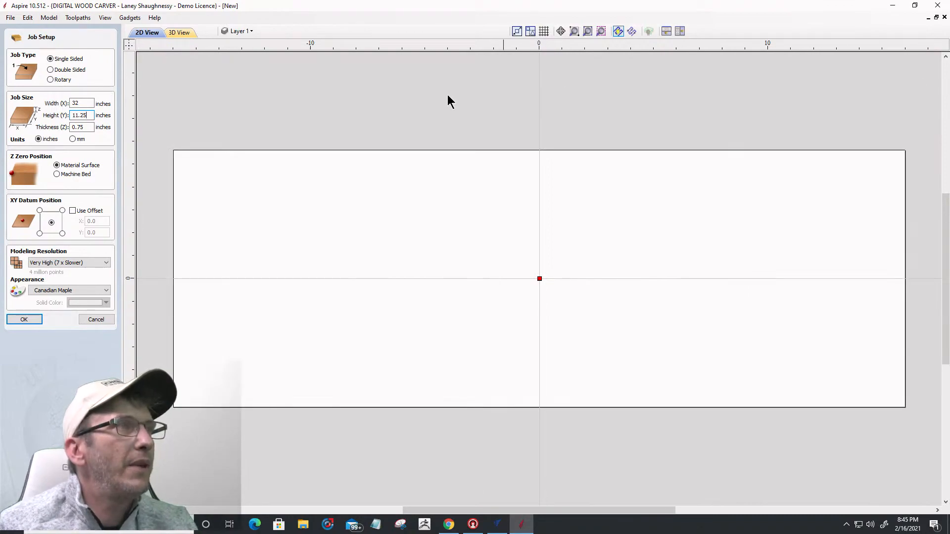
Step: Make the job 1.5 in thick, zeroed on the machine bed at bottom-left, Extremely High resolution
double_click(84, 127)
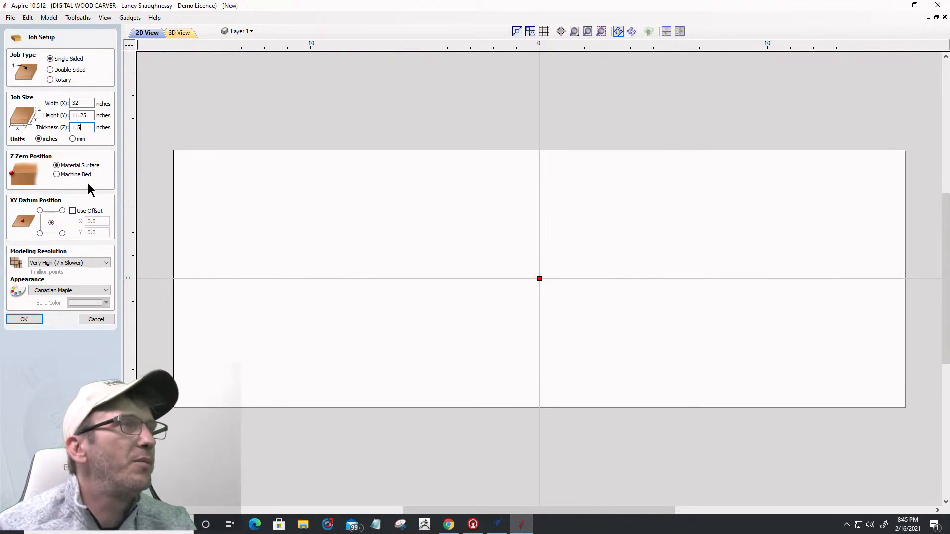
click(58, 174)
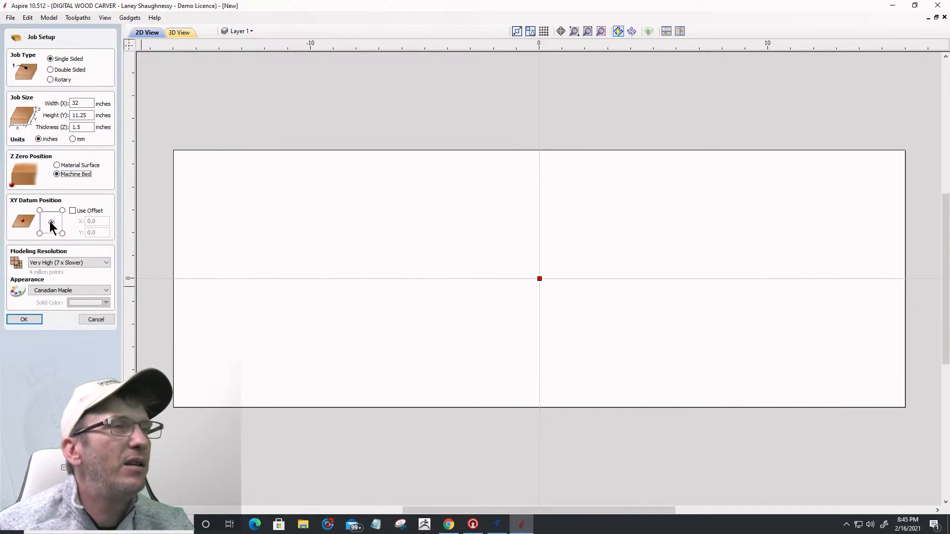
click(38, 234)
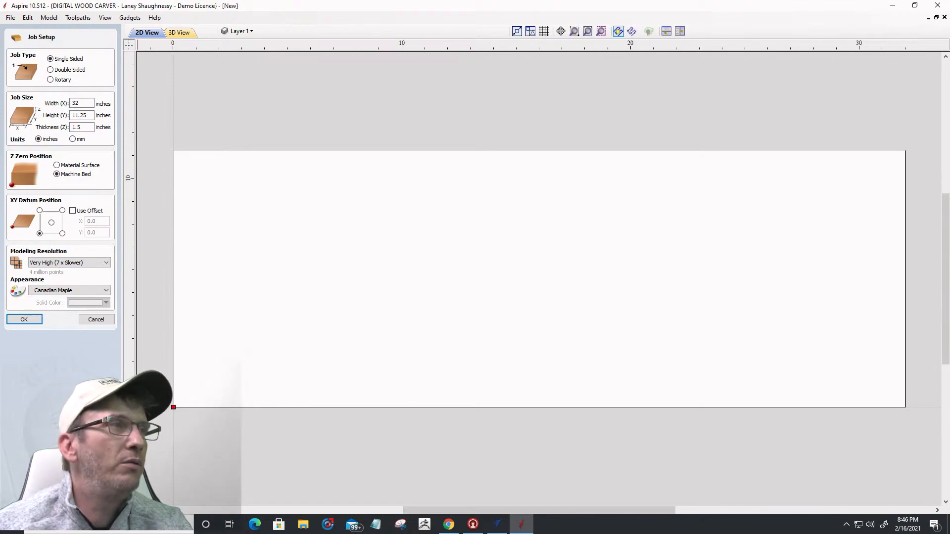
click(70, 263)
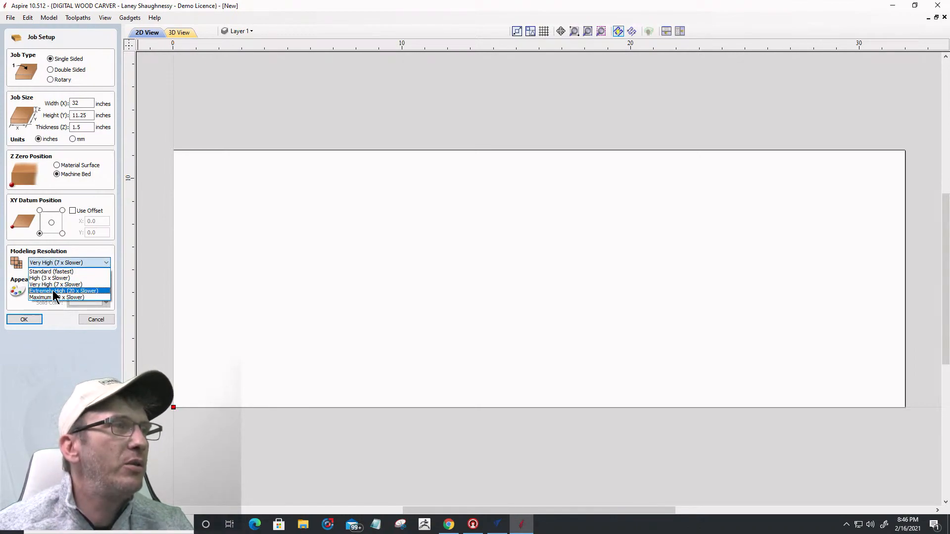
click(53, 291)
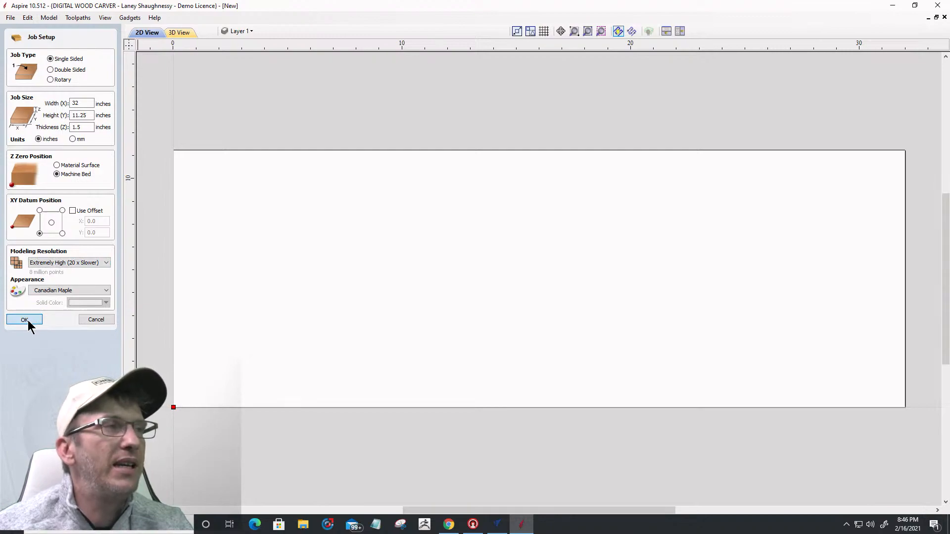
click(28, 319)
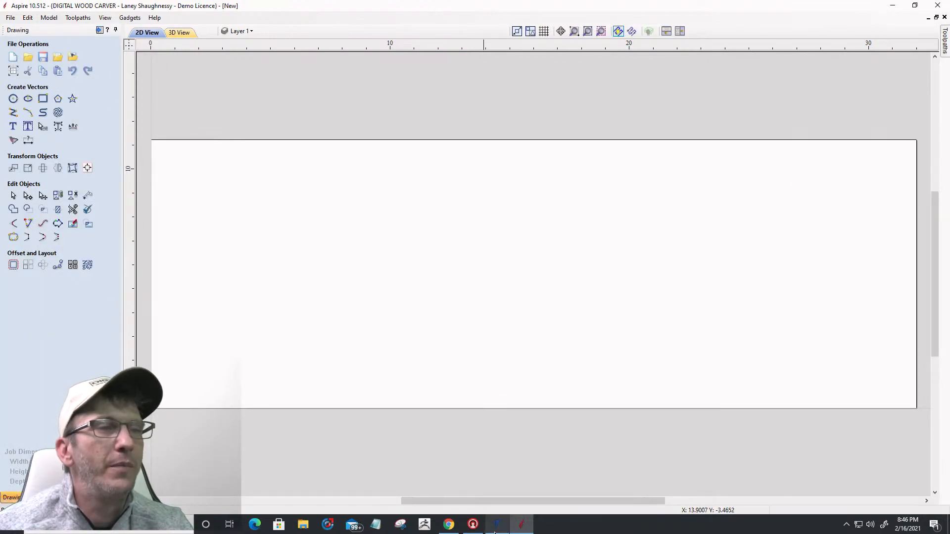
Step: Back in Aspire, draw a rectangle covering the whole 32 x 11.25 board
mouse_move(495, 532)
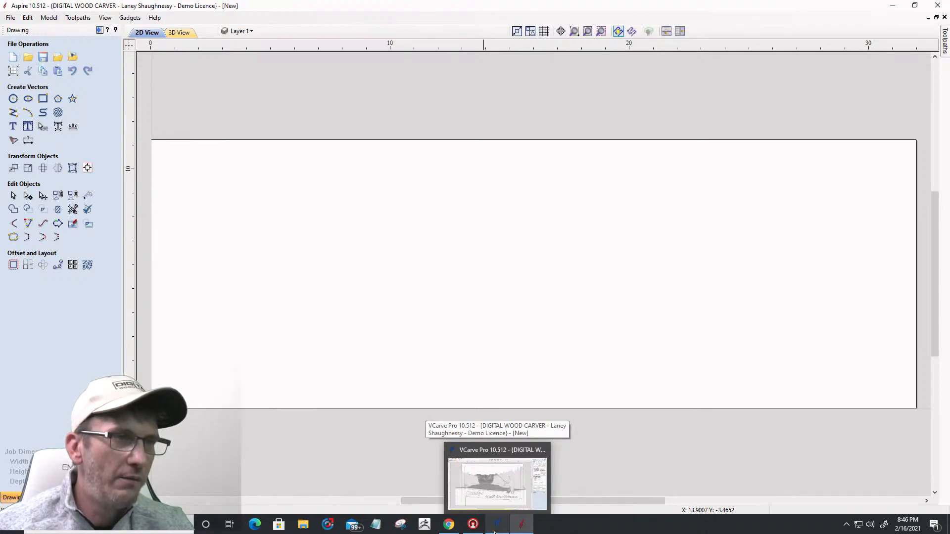
click(494, 532)
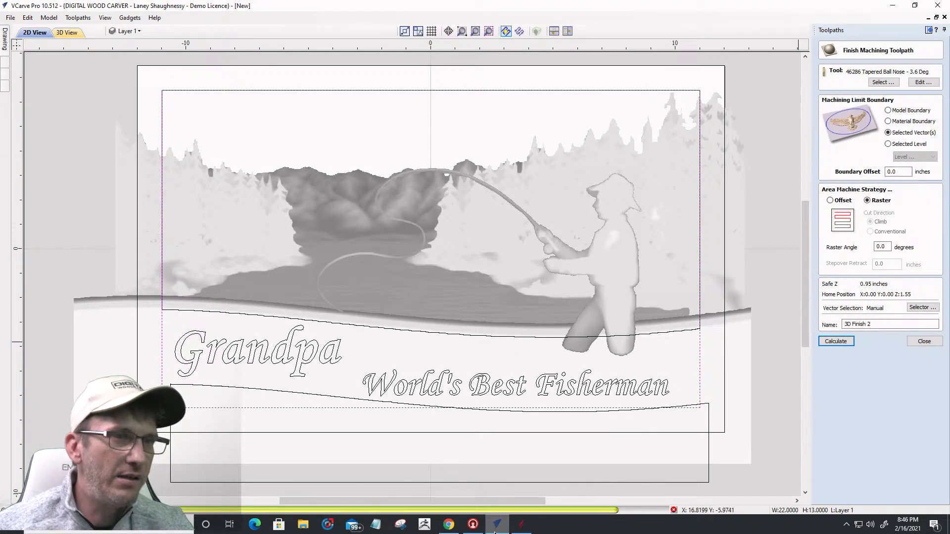
click(523, 531)
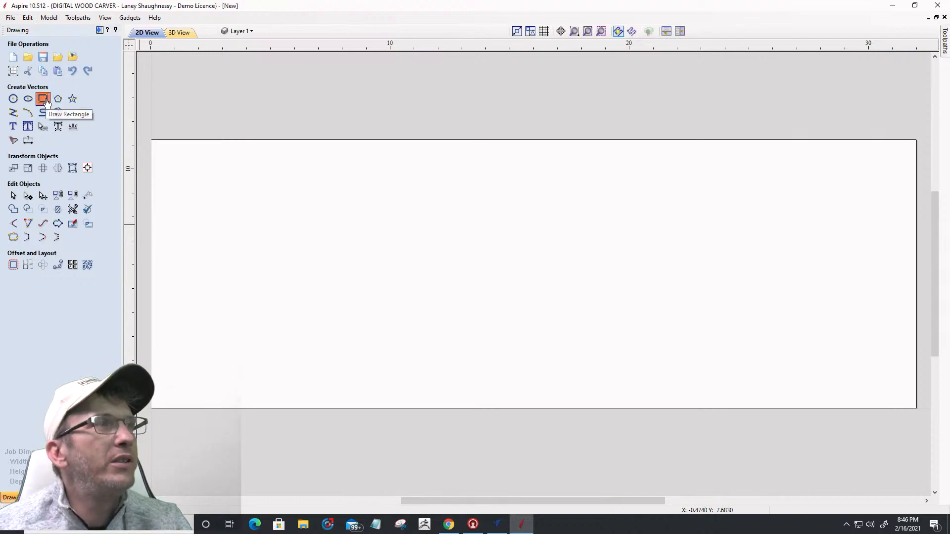
click(43, 98)
drag(149, 139, 916, 408)
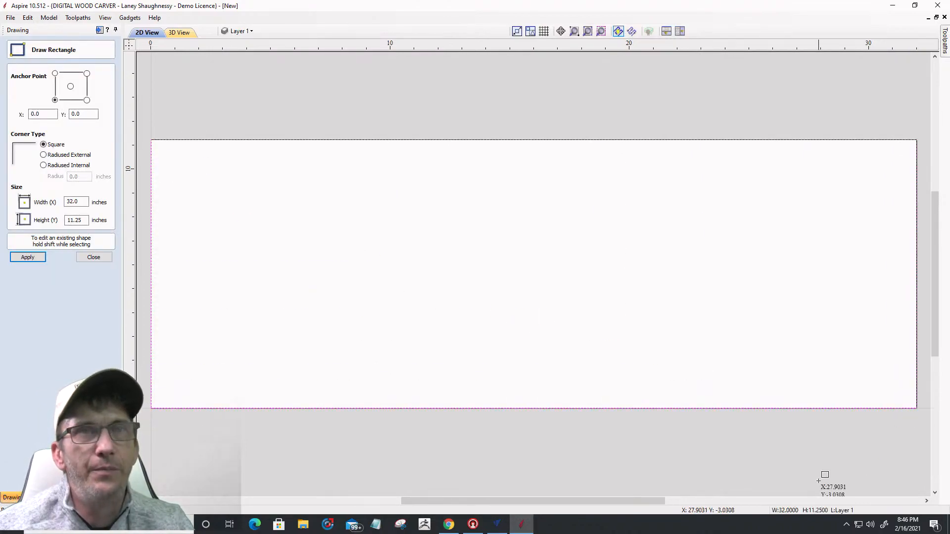
click(94, 257)
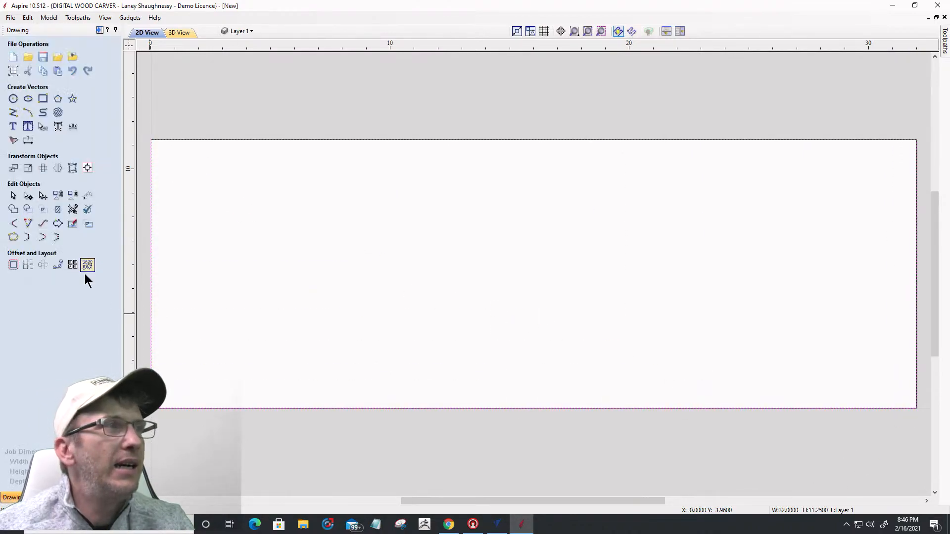
Step: Offset the board rectangle 1.5 inches inwards to form a border
click(10, 267)
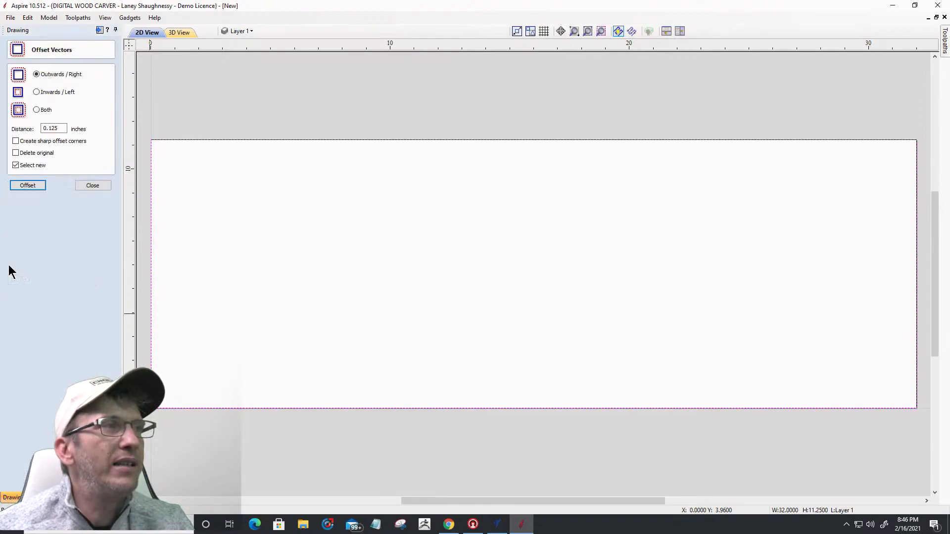
click(35, 92)
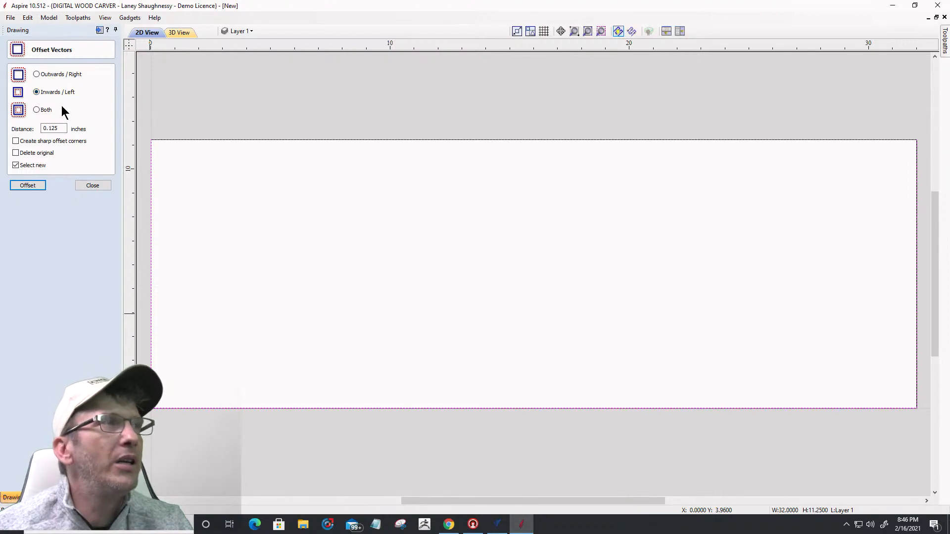
double_click(53, 128)
text(1.5)
click(28, 185)
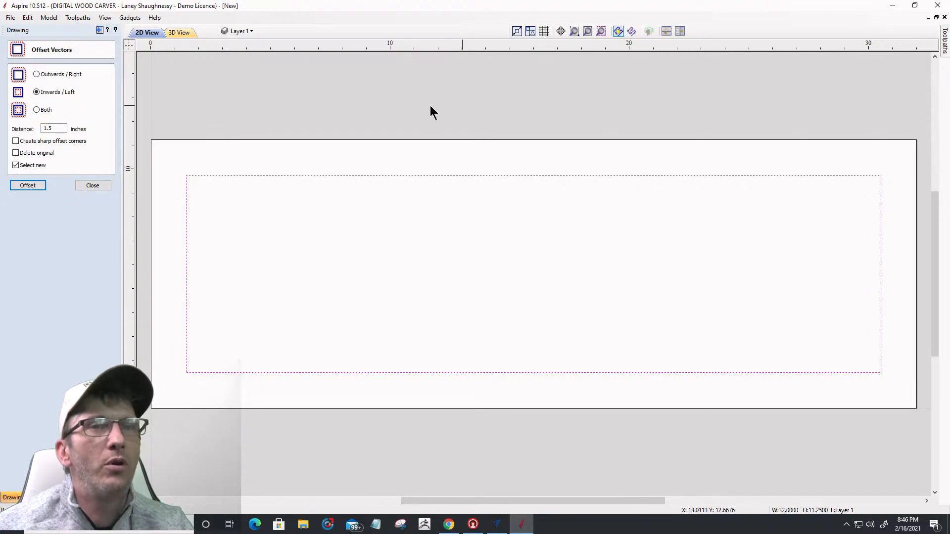
click(98, 185)
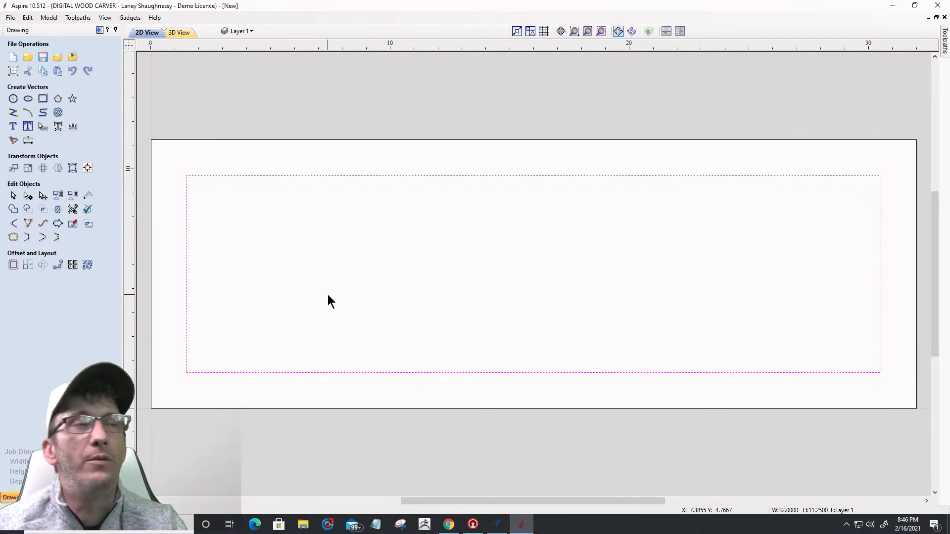
Step: Import the WPN_MK18 rifle model from the Downloads > 2-16 Class folder
click(38, 497)
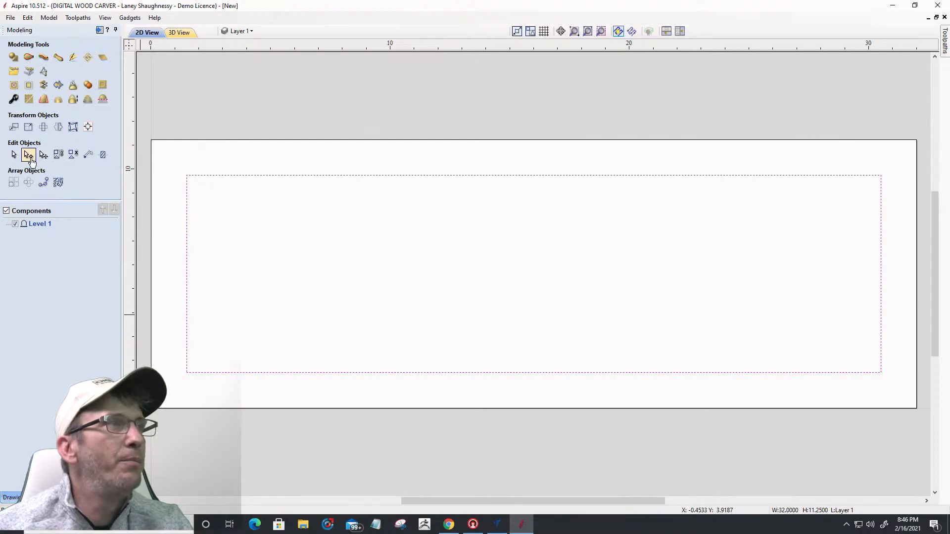
click(13, 73)
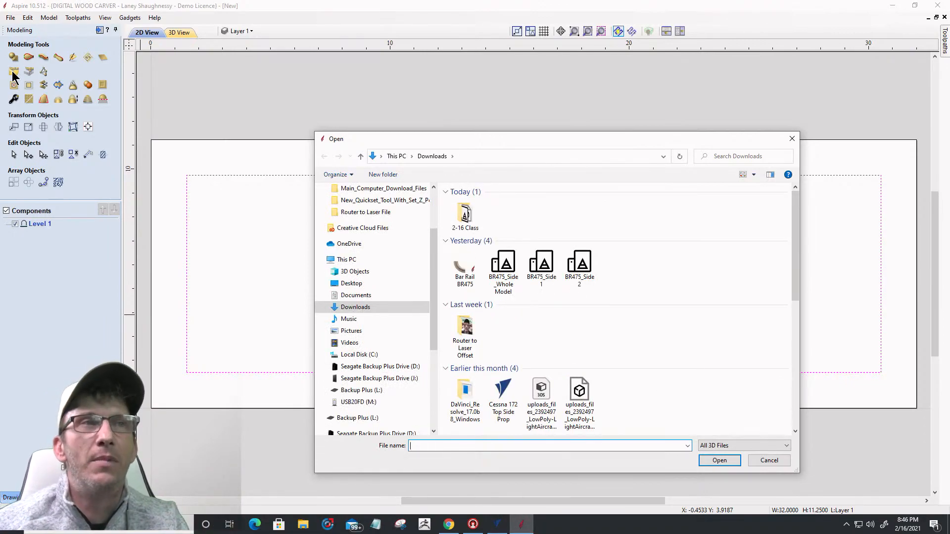
double_click(467, 218)
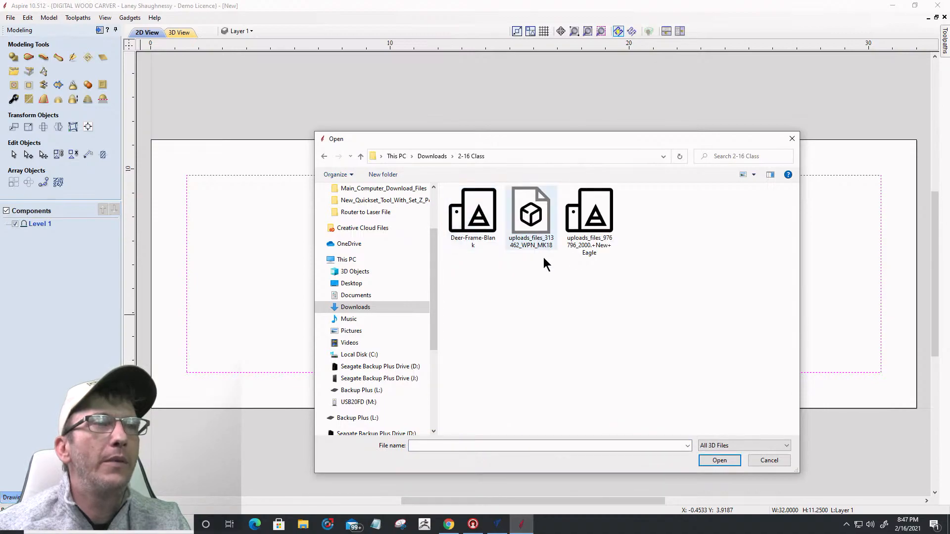
click(535, 220)
click(710, 459)
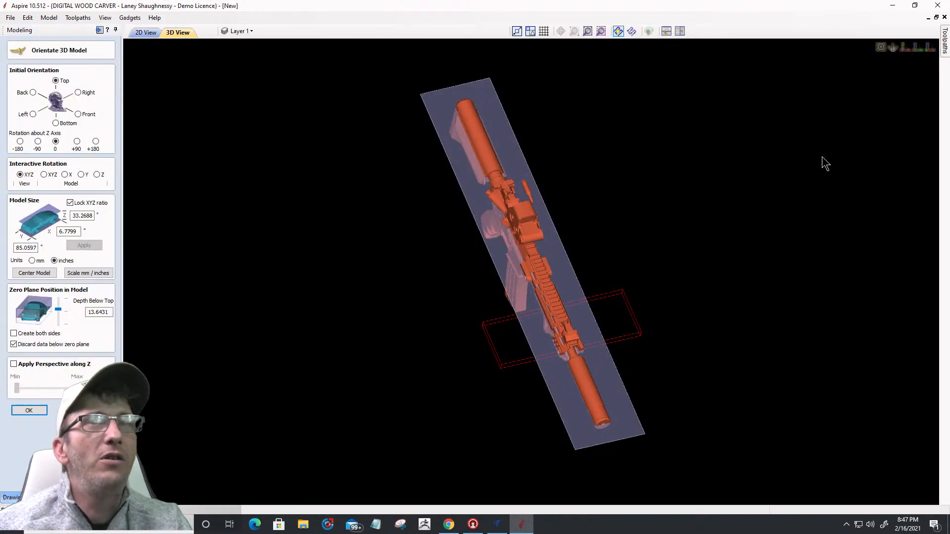
click(906, 48)
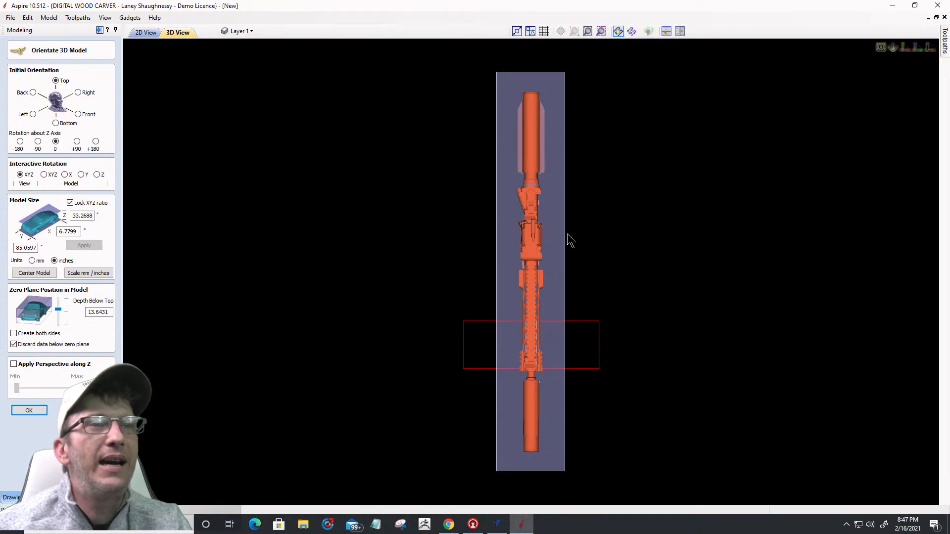
scroll(542, 444, up, 2)
scroll(589, 267, down, 5)
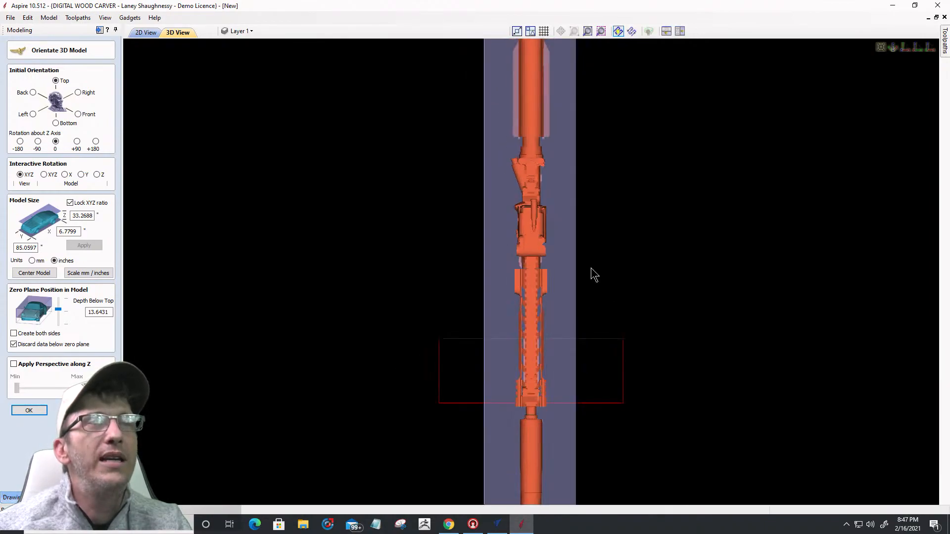
scroll(520, 391, up, 1)
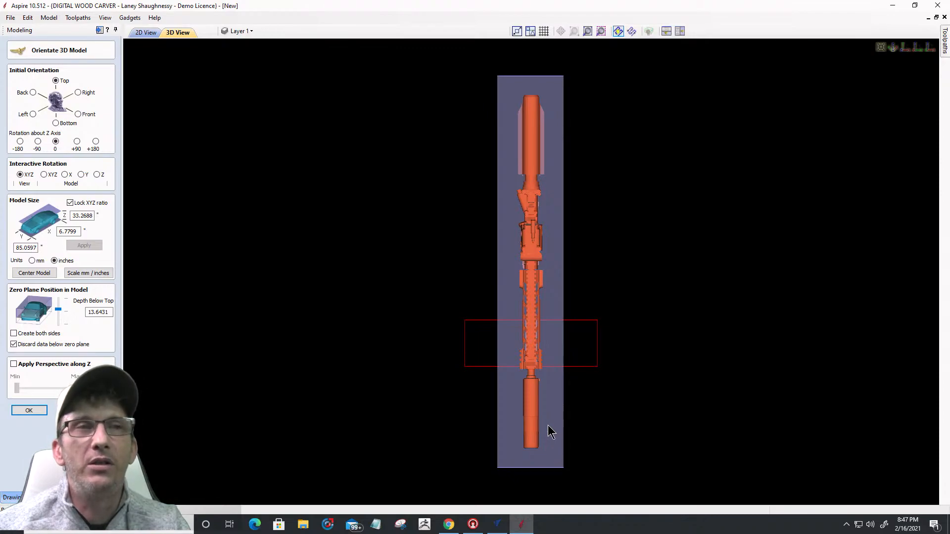
Step: Lay the rifle in side profile, stock left, using Left orientation and +90° Z rotation
click(78, 93)
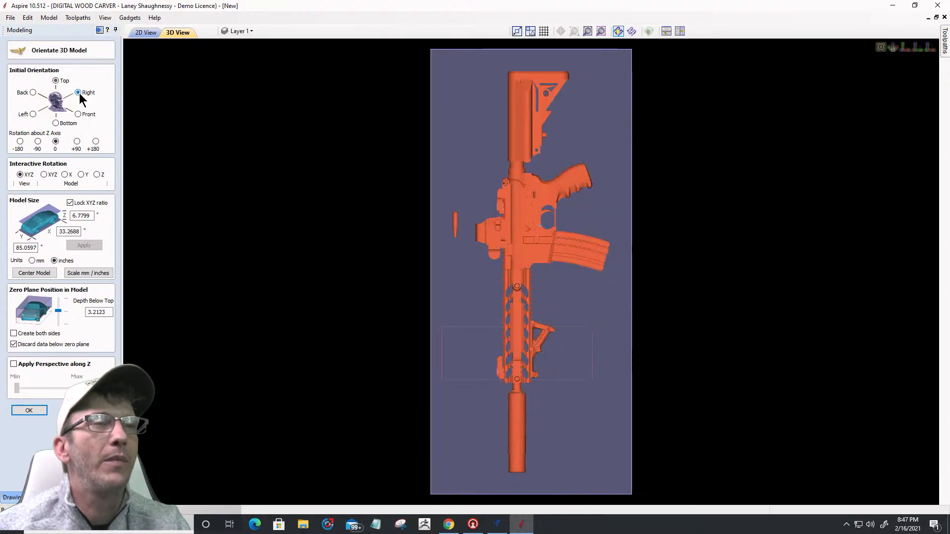
click(33, 114)
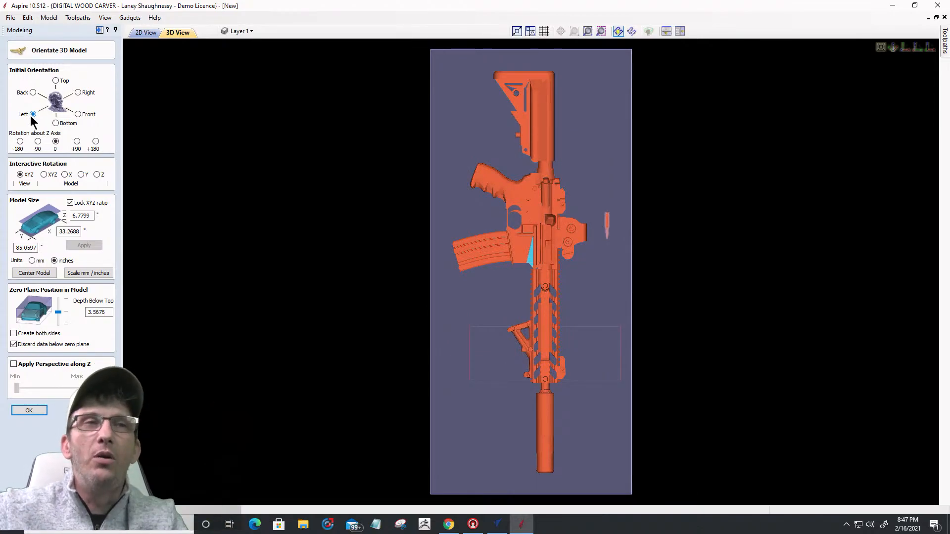
click(38, 142)
click(77, 142)
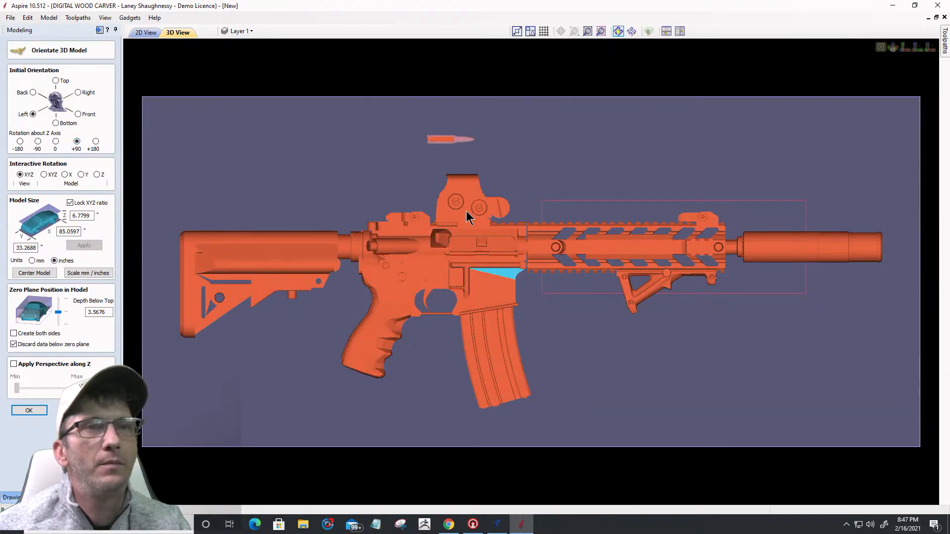
scroll(499, 179, down, 1)
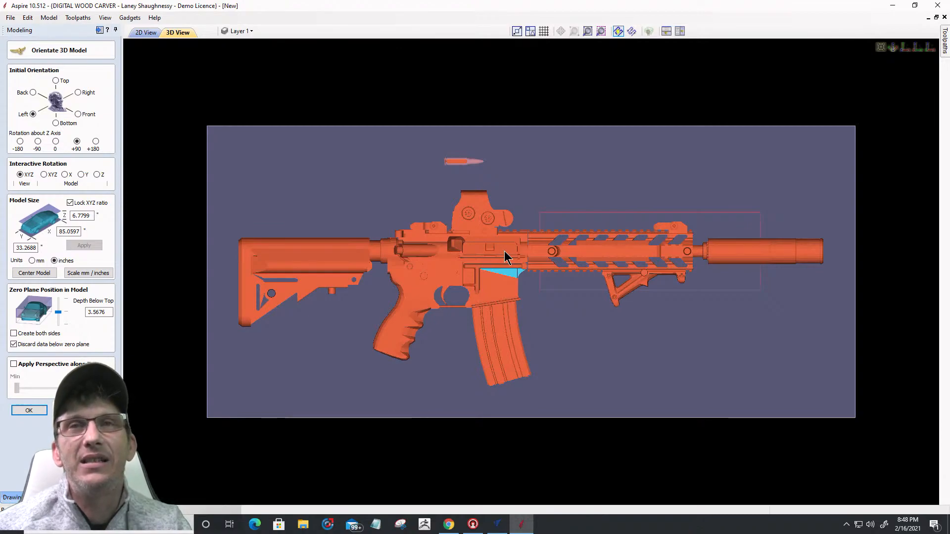
click(34, 248)
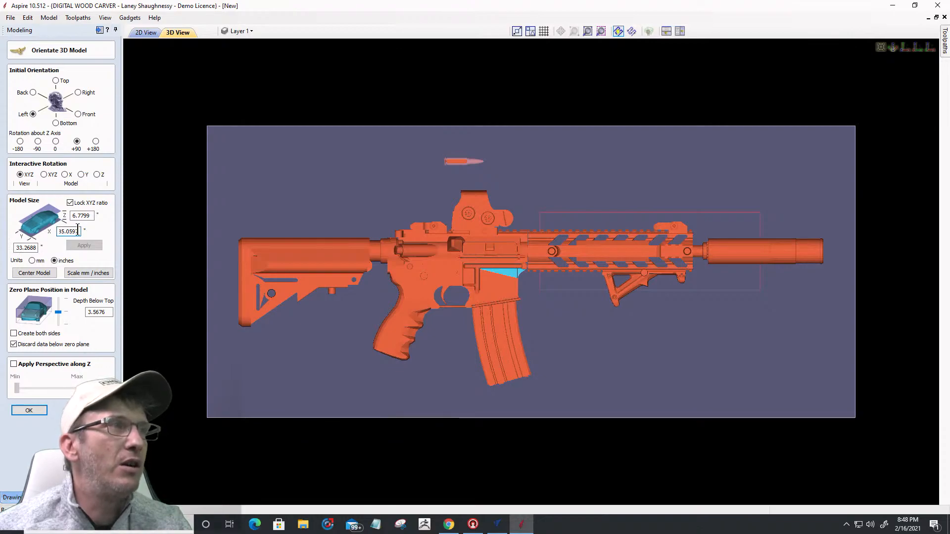
drag(79, 231, 45, 229)
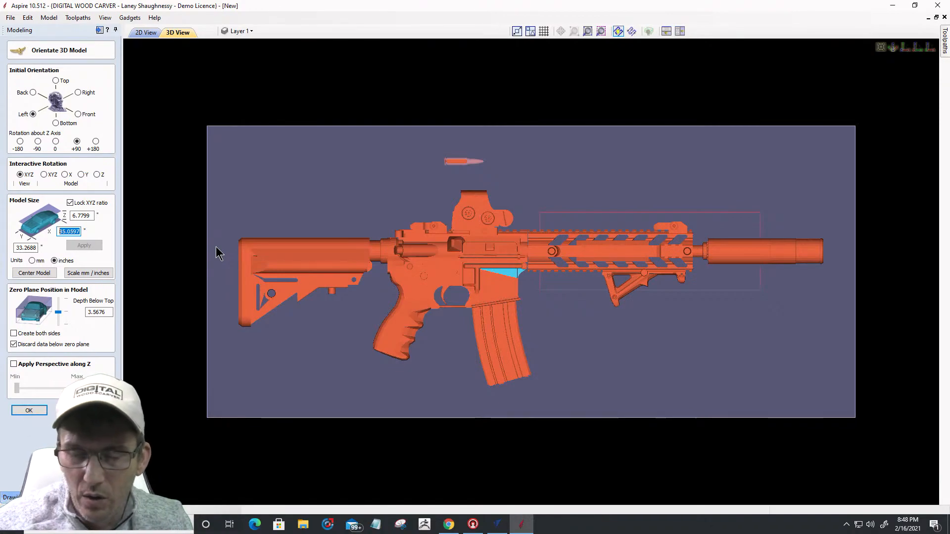
Step: Resize the rifle model to 27 inches long and centre it on the board
text(2)
text(7)
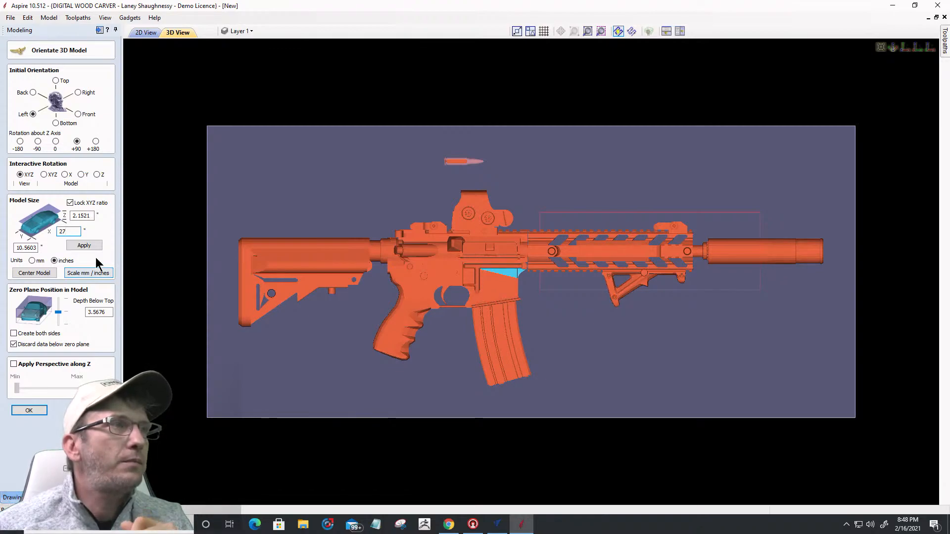
click(84, 247)
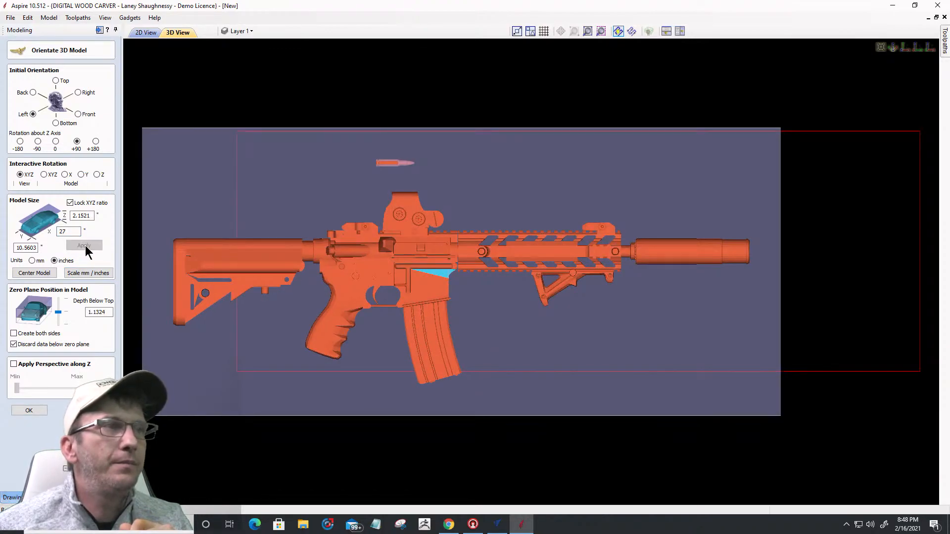
click(39, 275)
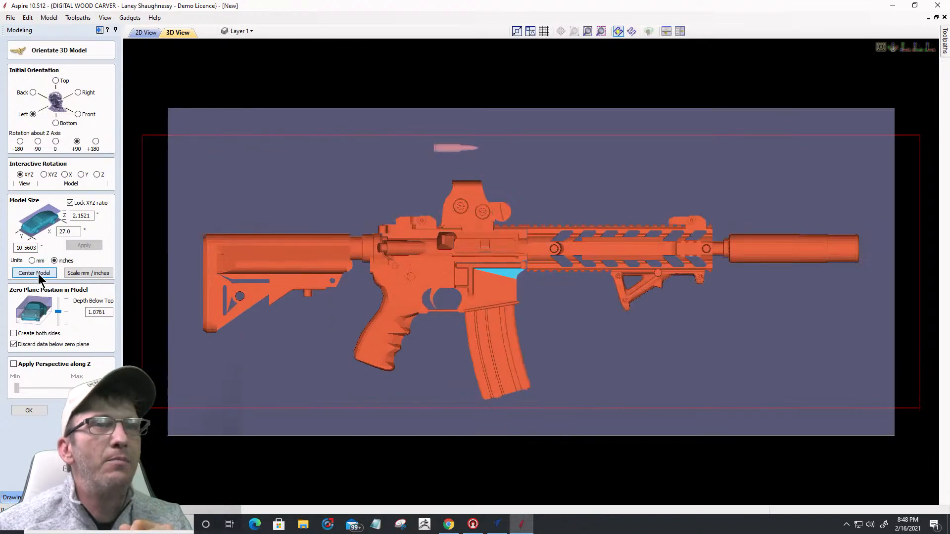
scroll(423, 191, down, 3)
scroll(422, 191, up, 2)
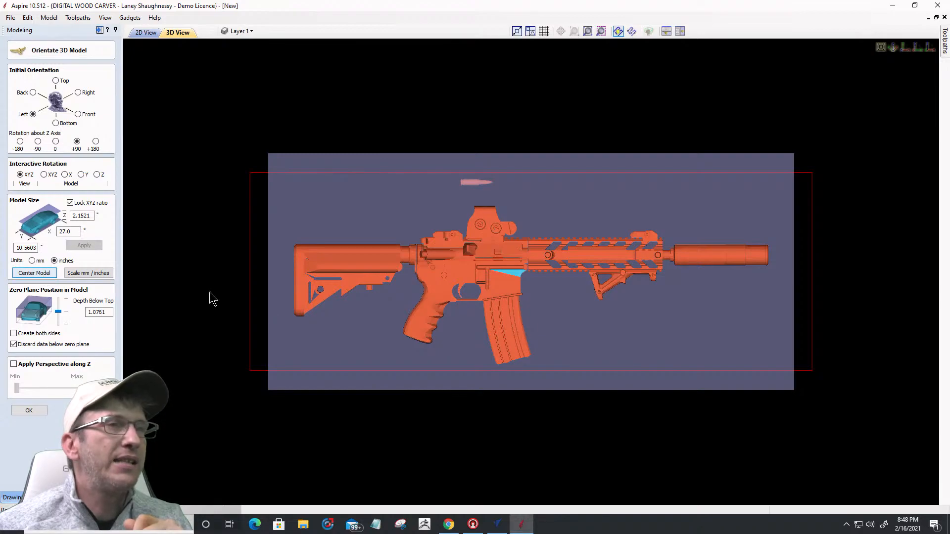
click(920, 49)
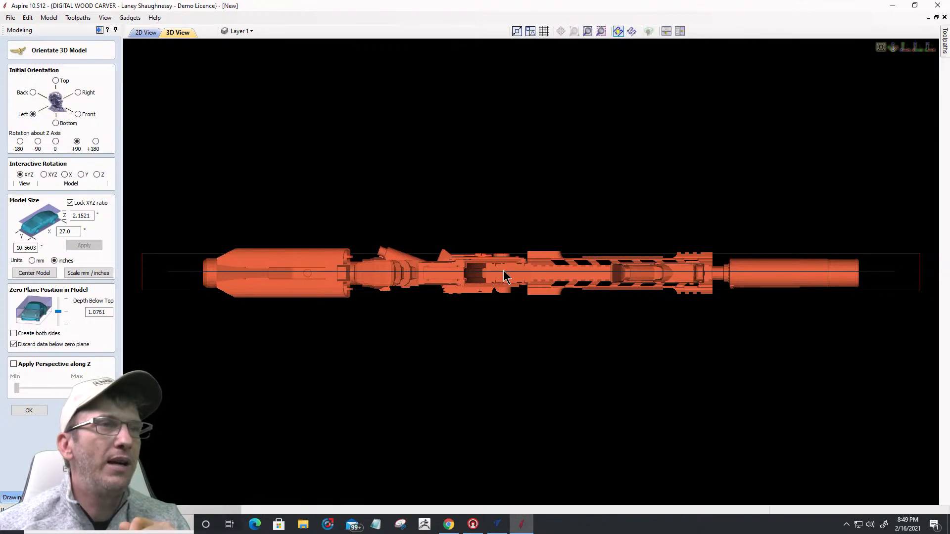
Step: Try zero plane positions between the rifle's top and bottom, checking rotated and side views
mouse_move(484, 317)
mouse_down()
mouse_move(485, 434)
mouse_move(469, 324)
mouse_up()
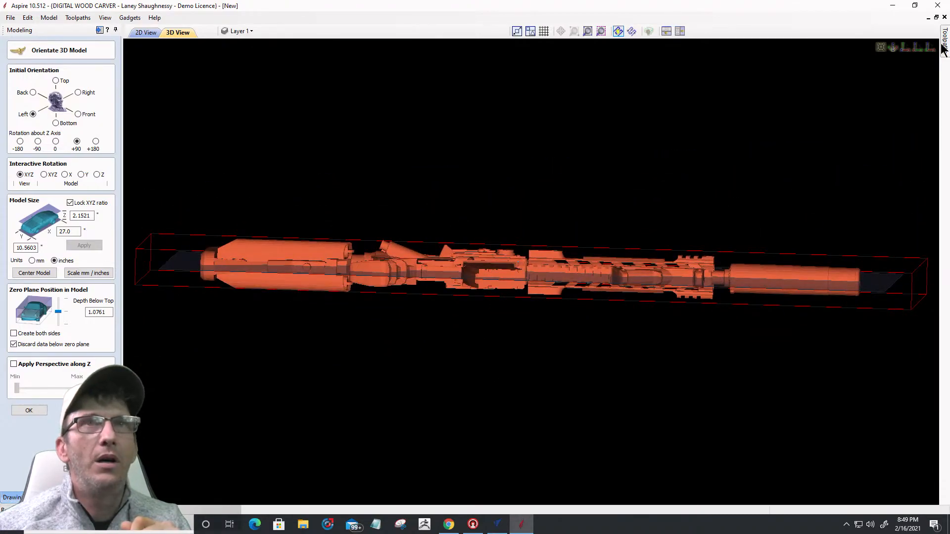
click(916, 47)
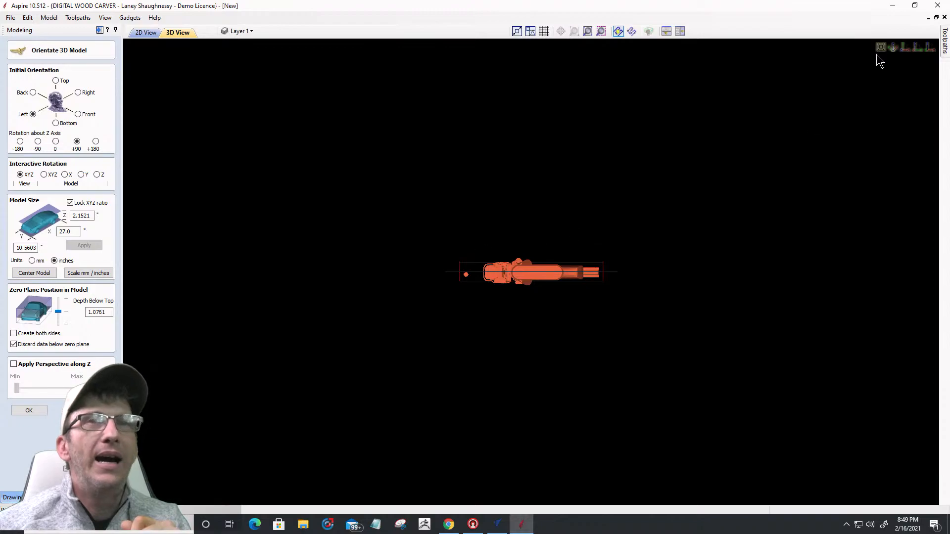
click(915, 48)
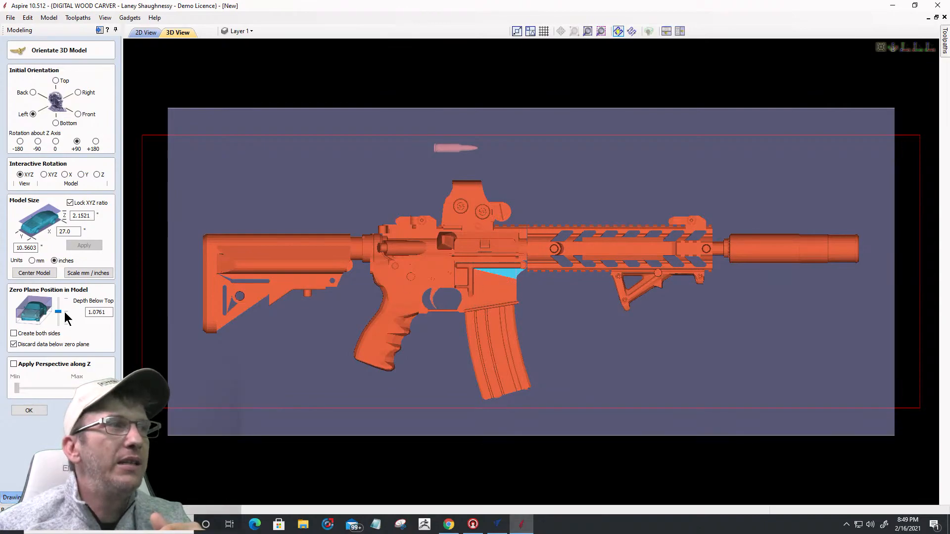
click(58, 313)
drag(58, 313, 57, 314)
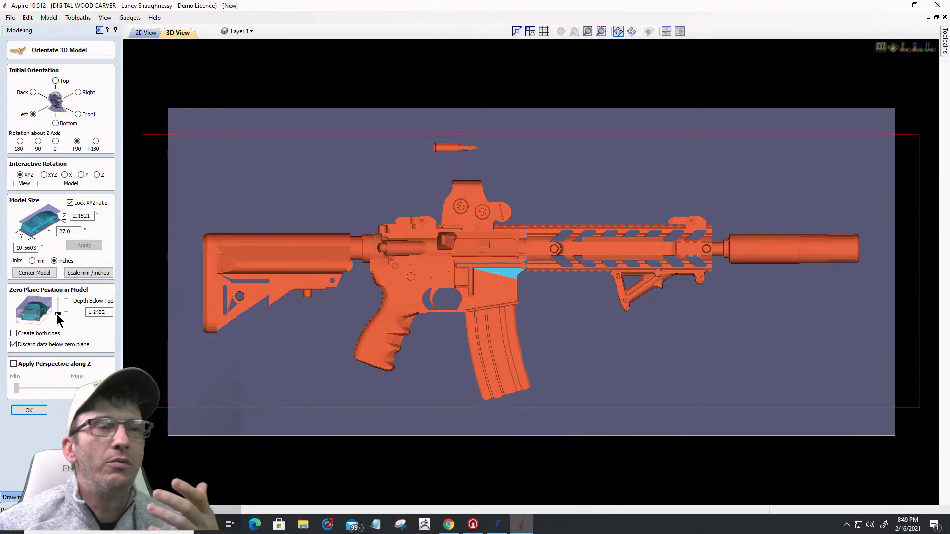
drag(60, 315, 58, 291)
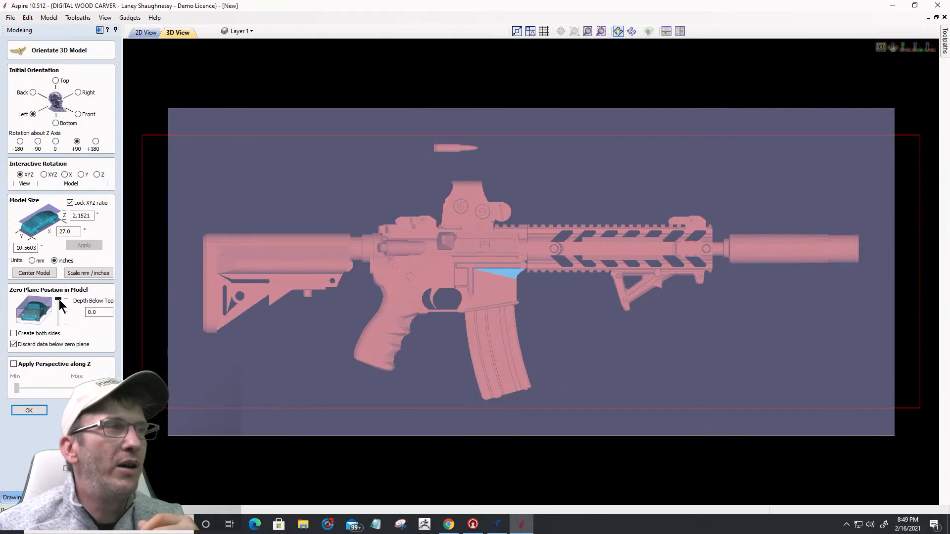
drag(60, 301, 60, 327)
drag(446, 470, 500, 179)
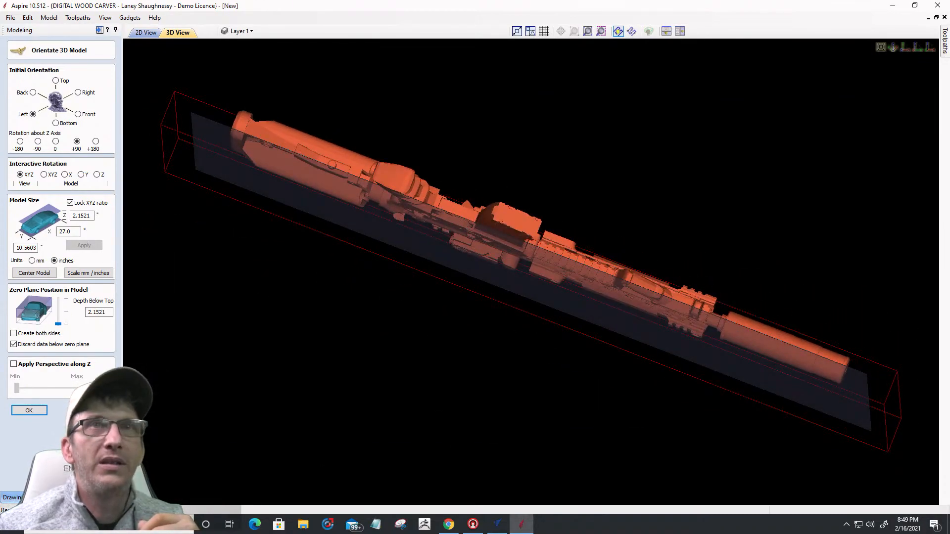
click(928, 48)
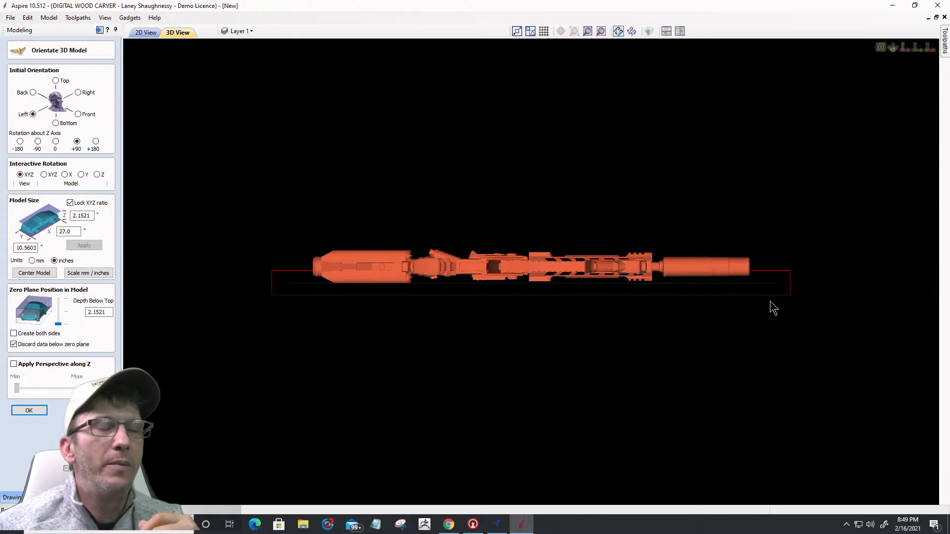
scroll(517, 290, up, 3)
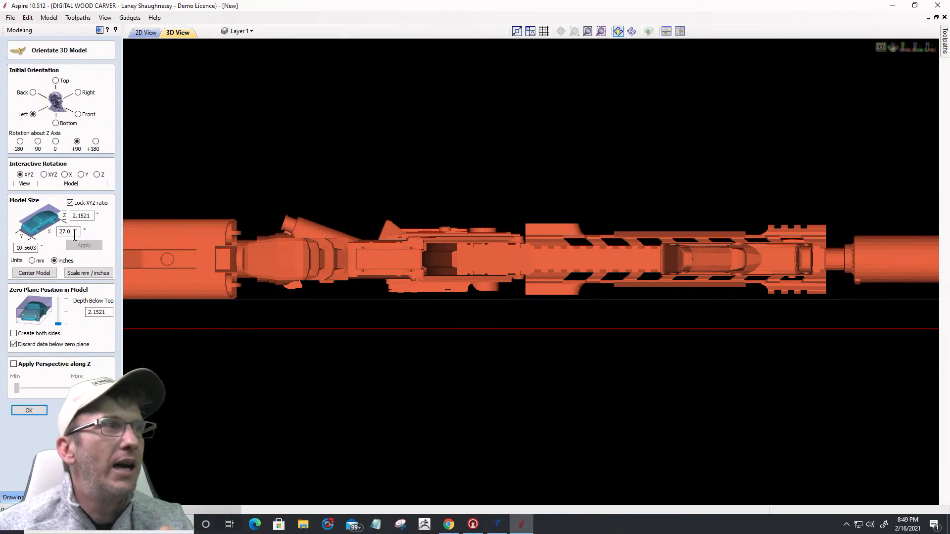
Step: Set the rifle's zero plane to 1.2052 inches below the top, discarding data below
mouse_move(56, 323)
mouse_down()
mouse_move(56, 303)
mouse_move(64, 311)
mouse_up()
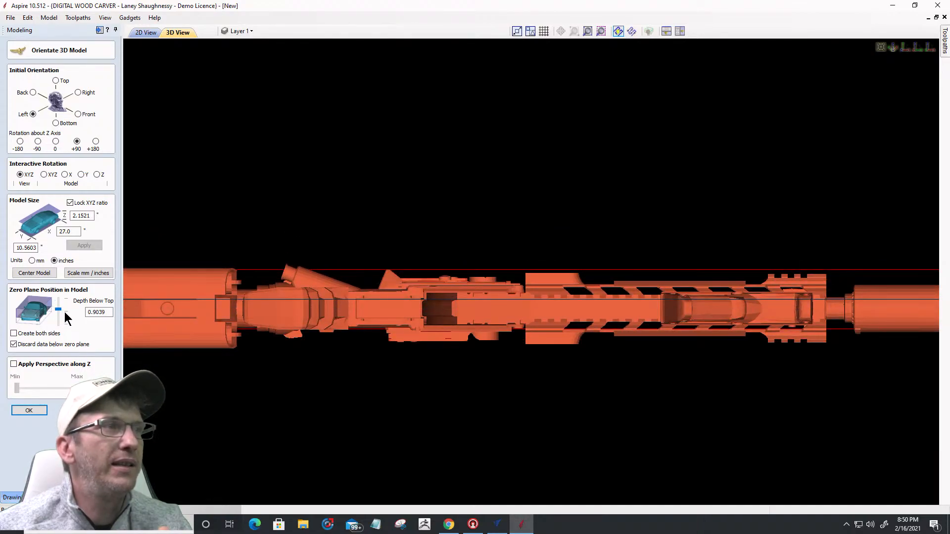
drag(66, 311, 66, 312)
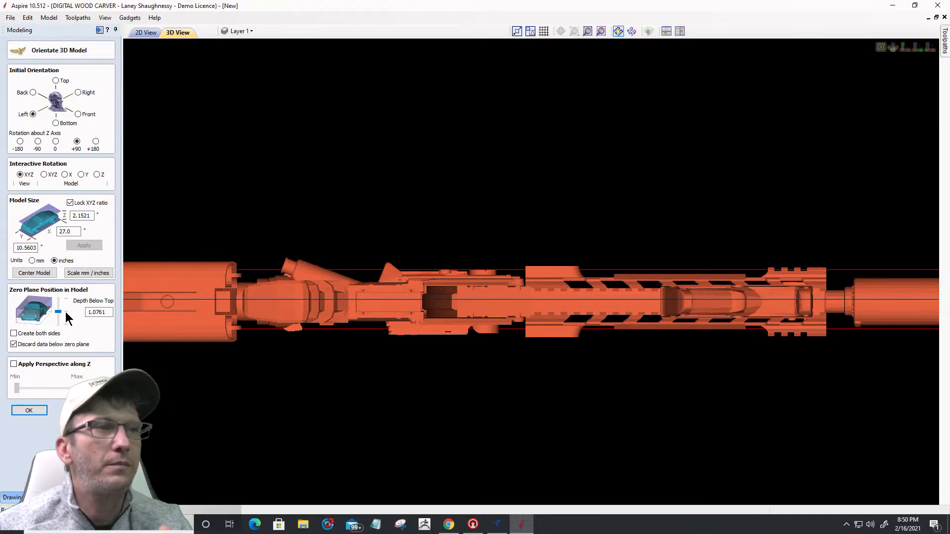
drag(509, 374, 509, 420)
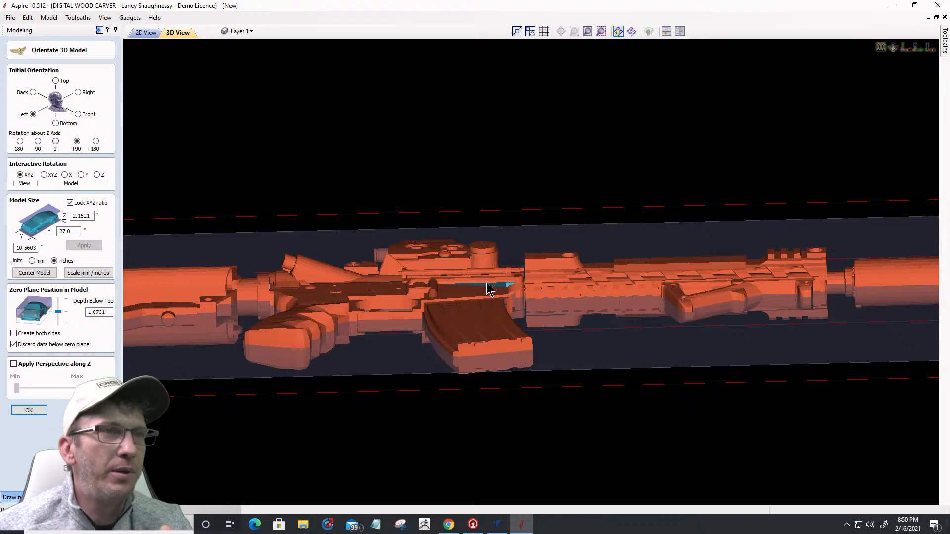
drag(473, 421, 489, 352)
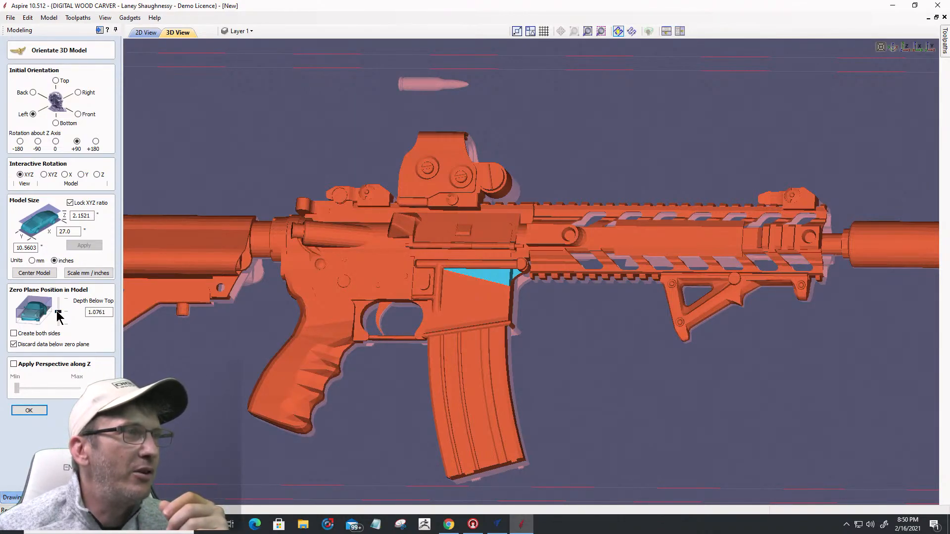
drag(57, 313, 57, 313)
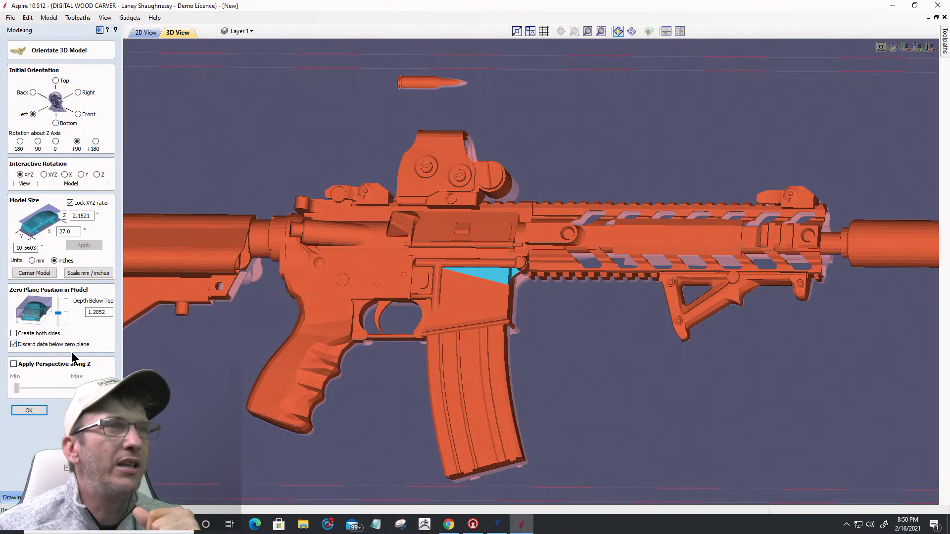
scroll(519, 329, down, 5)
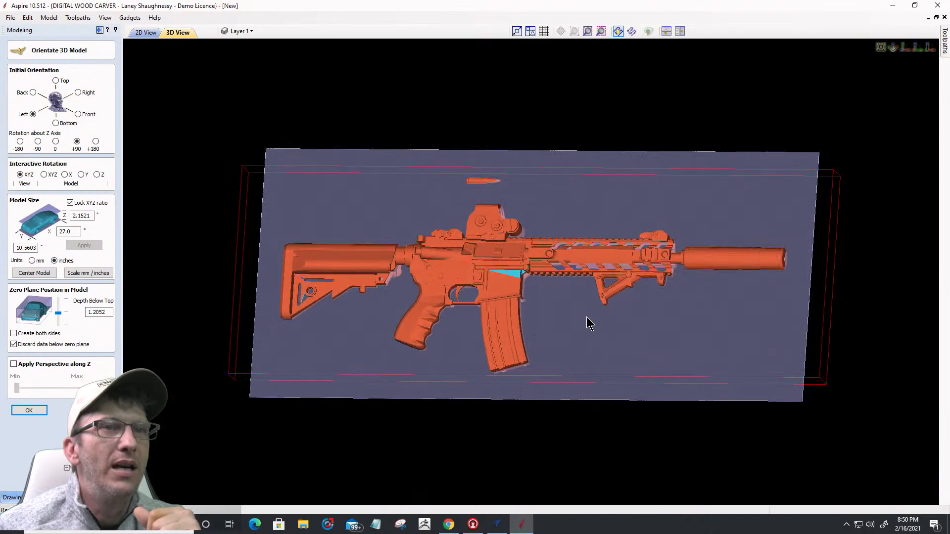
key(1)
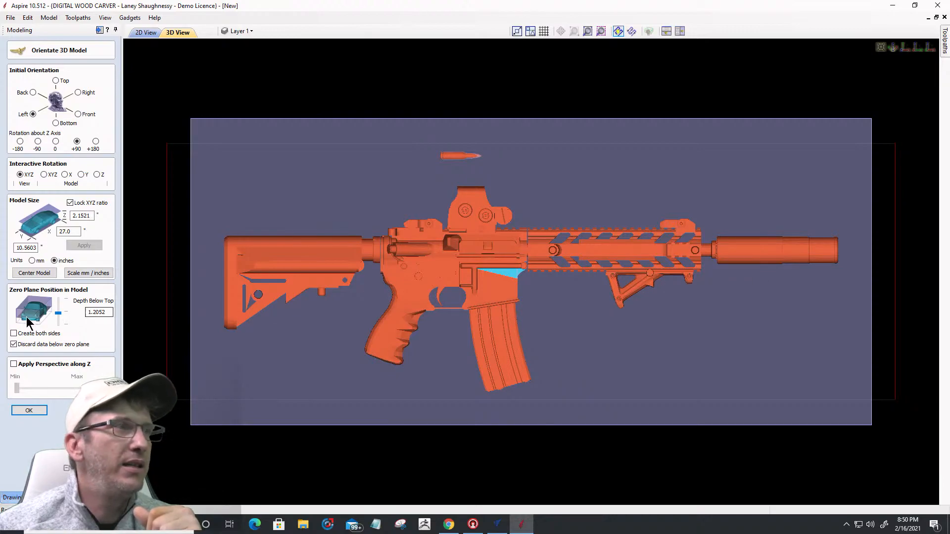
Step: Create the rifle relief component, inspect it in 3D, then return to the 2D layout
click(23, 410)
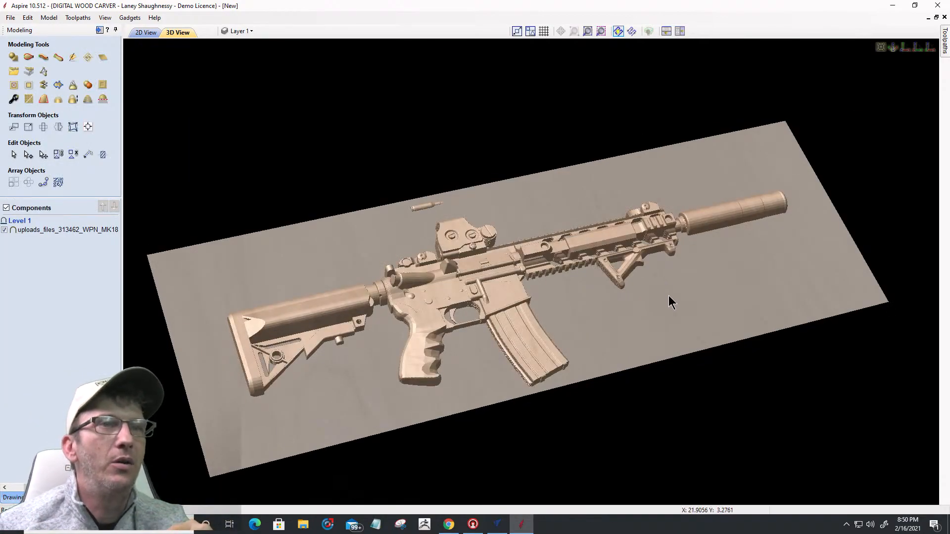
drag(668, 295, 538, 384)
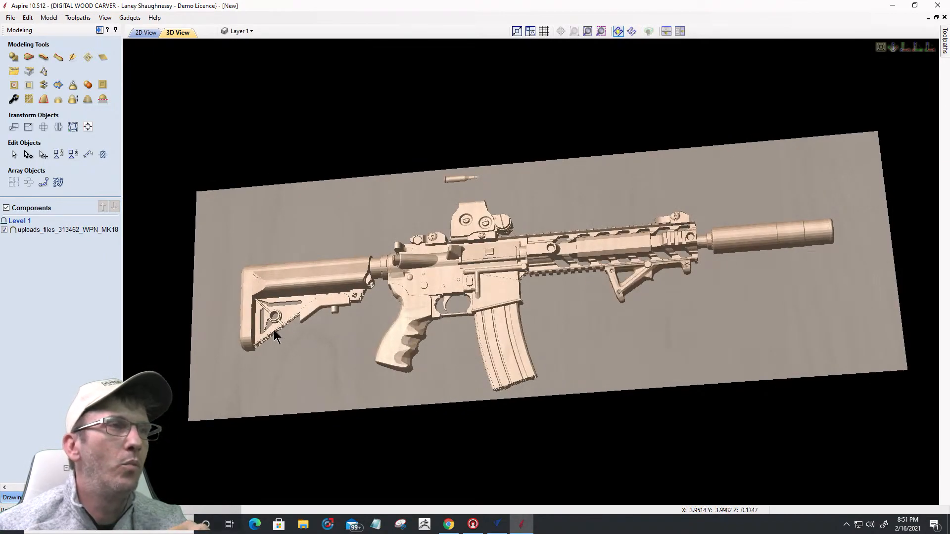
scroll(276, 328, up, 5)
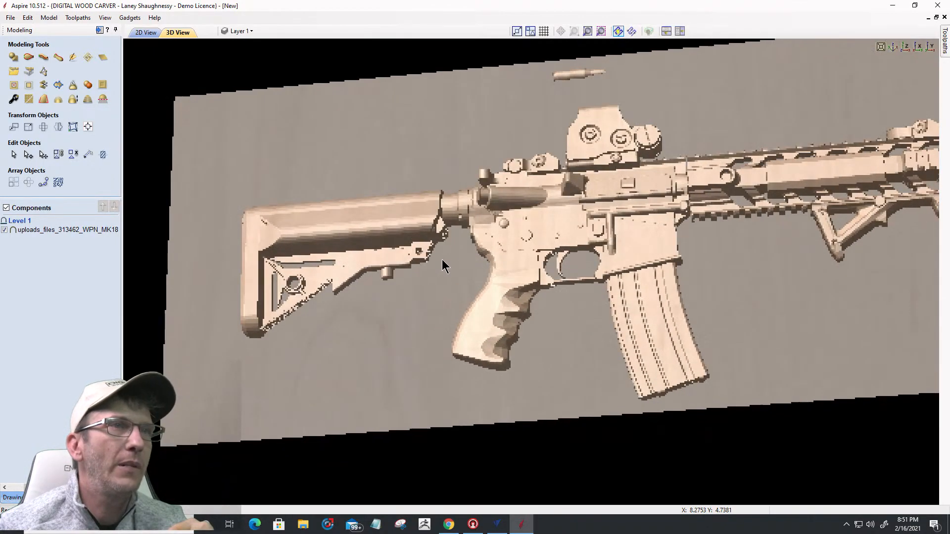
scroll(367, 304, down, 3)
scroll(633, 302, up, 6)
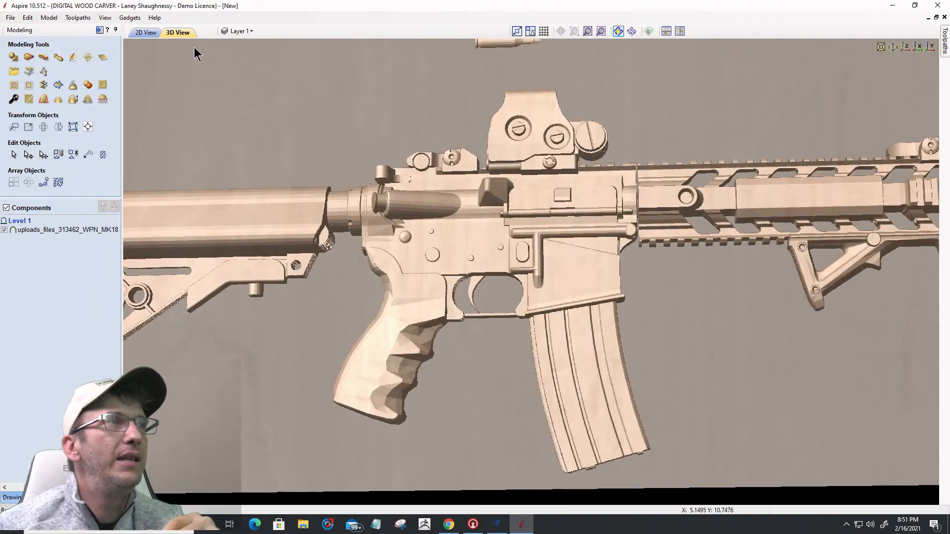
click(146, 32)
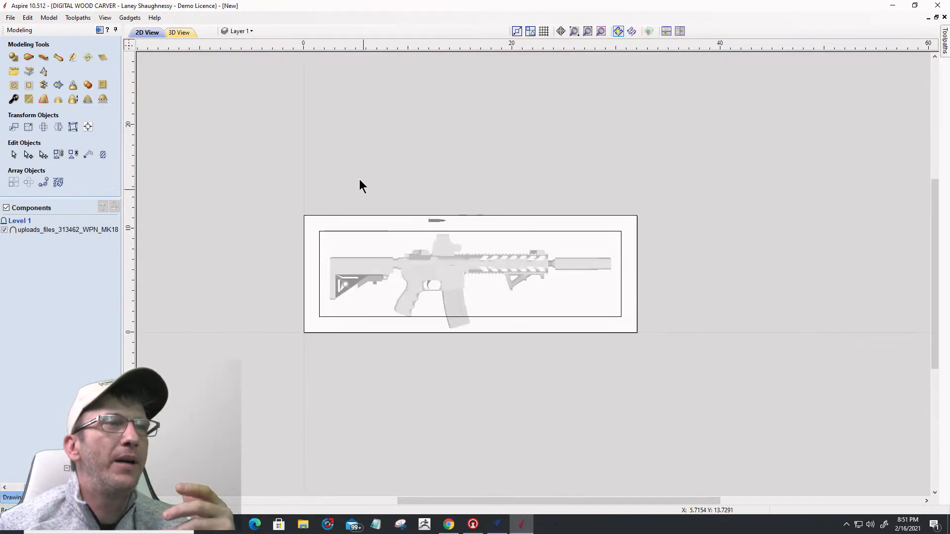
Step: Create a boundary vector around the rifle component and select it
scroll(388, 207, up, 3)
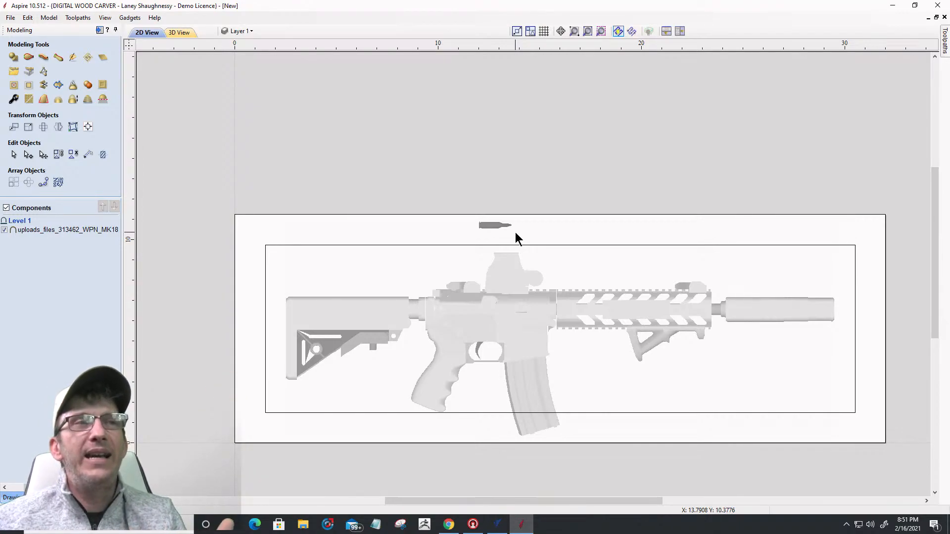
click(514, 309)
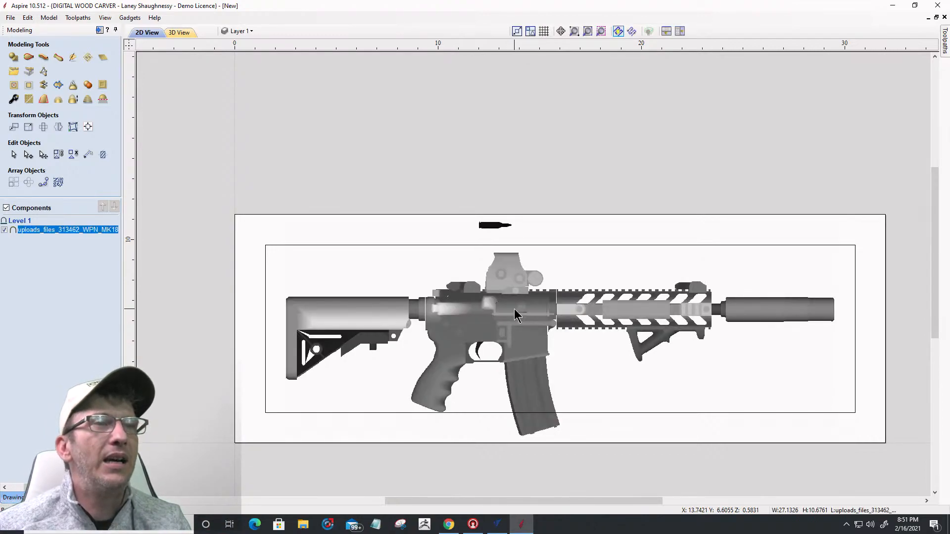
click(59, 86)
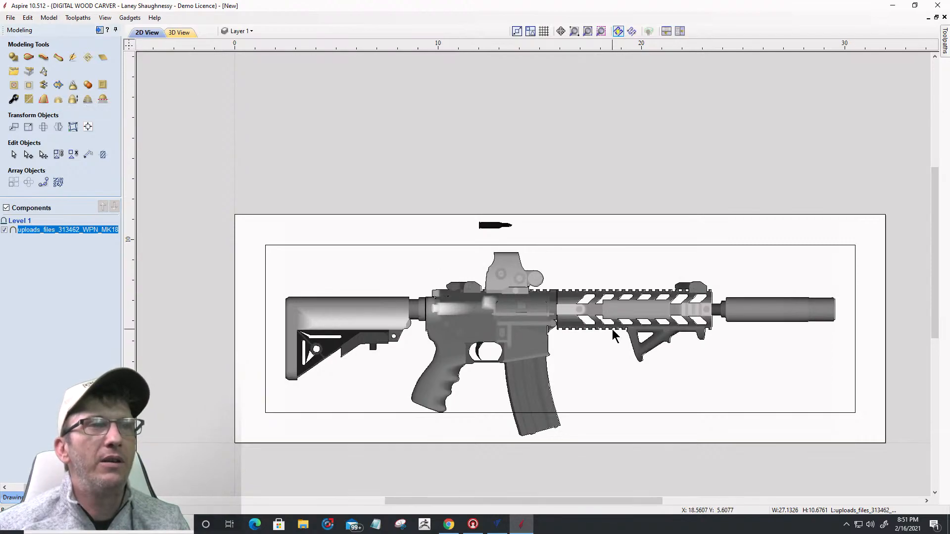
click(483, 233)
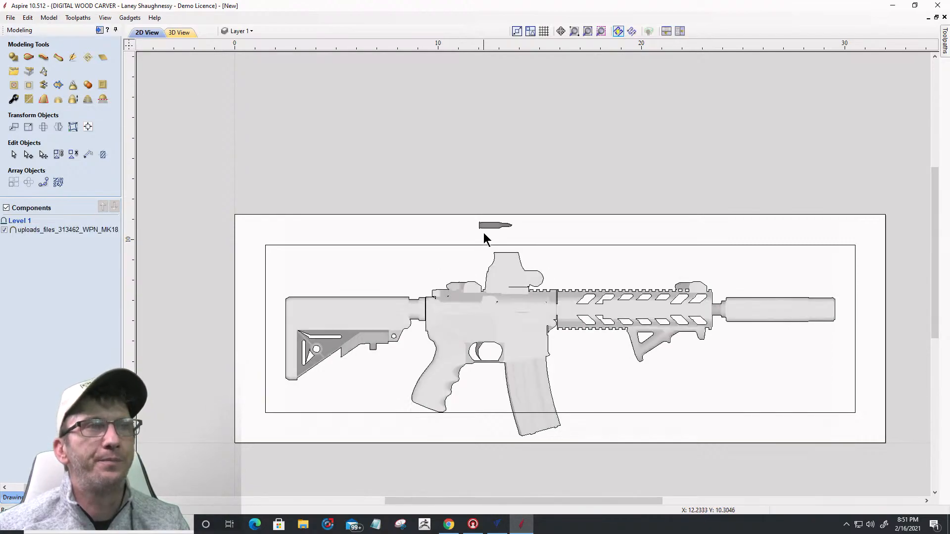
scroll(483, 233, up, 3)
scroll(485, 227, up, 2)
click(491, 214)
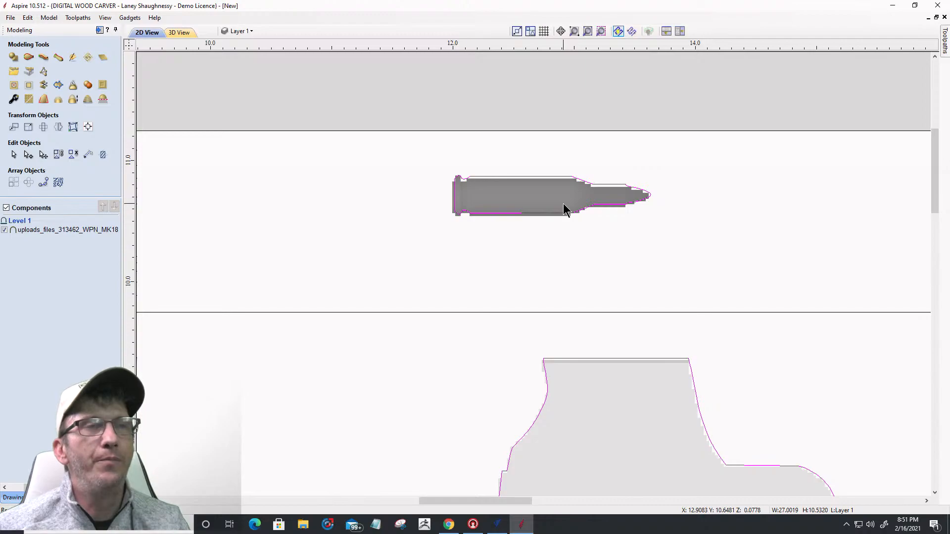
Step: Select the rifle body outline together with the buttstock outline vector
scroll(563, 204, down, 2)
scroll(582, 206, up, 2)
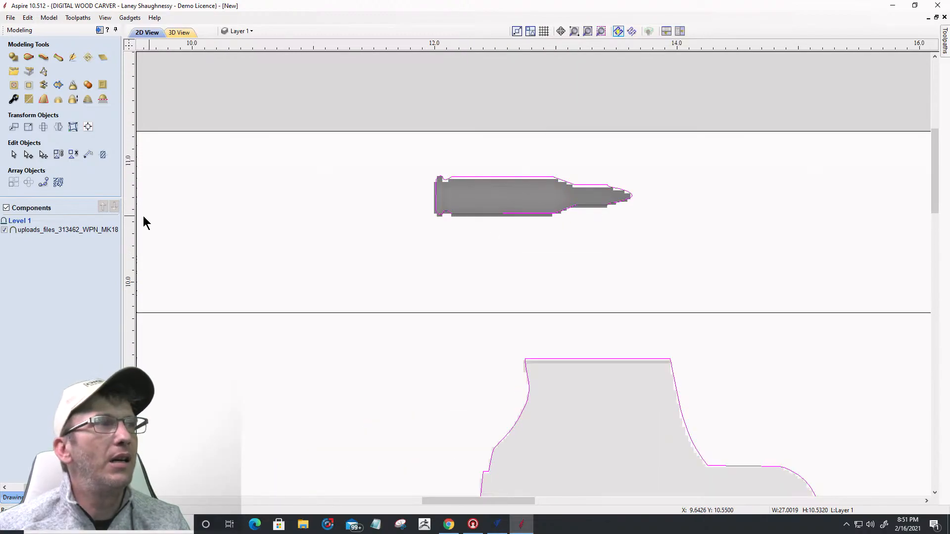
click(522, 264)
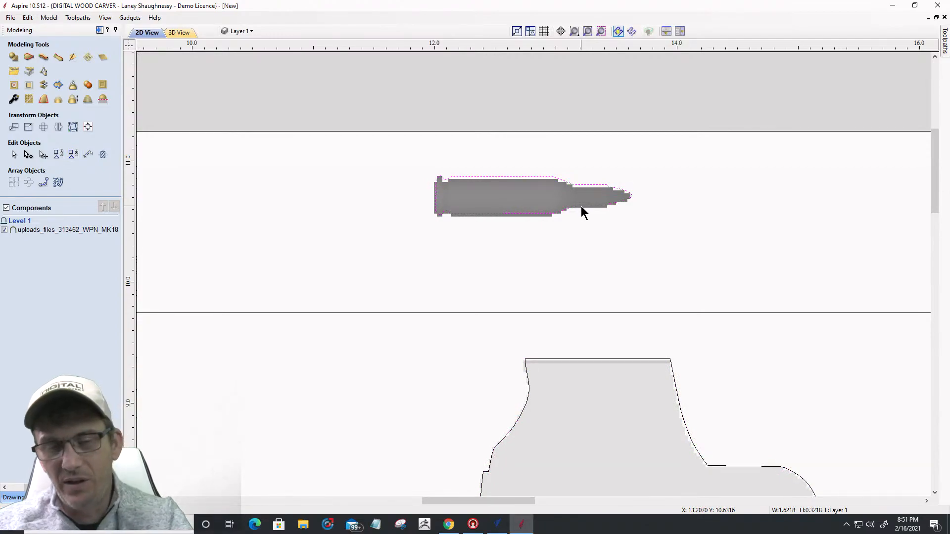
scroll(653, 215, down, 3)
scroll(663, 225, down, 1)
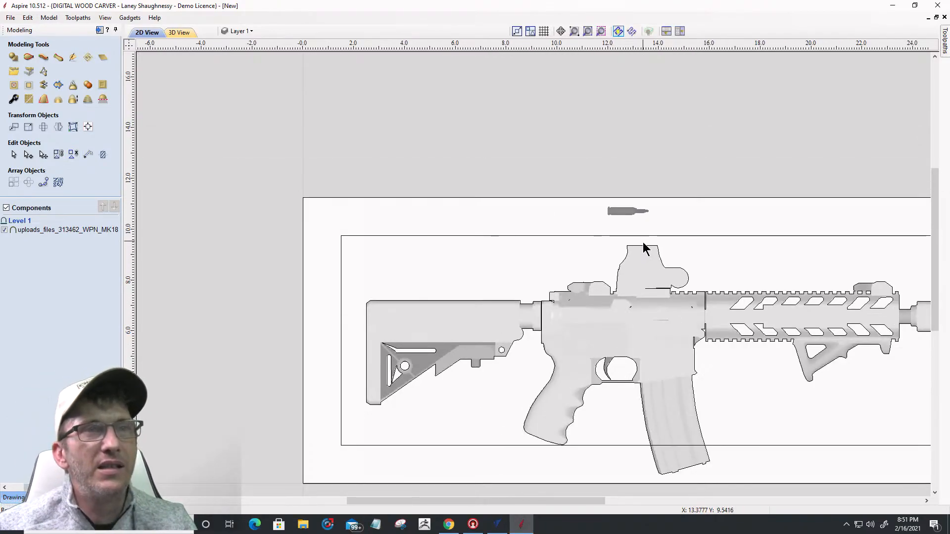
click(637, 248)
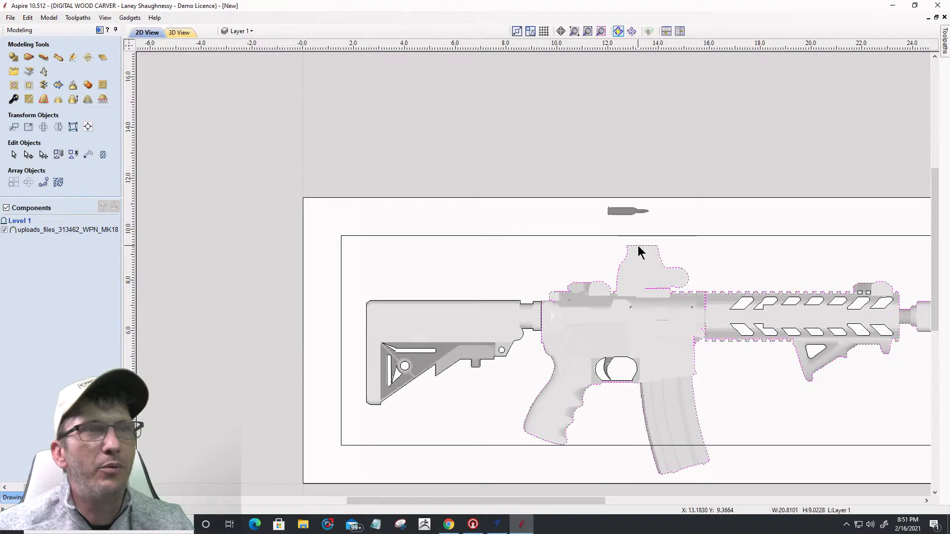
shift+click(482, 301)
scroll(404, 273, down, 2)
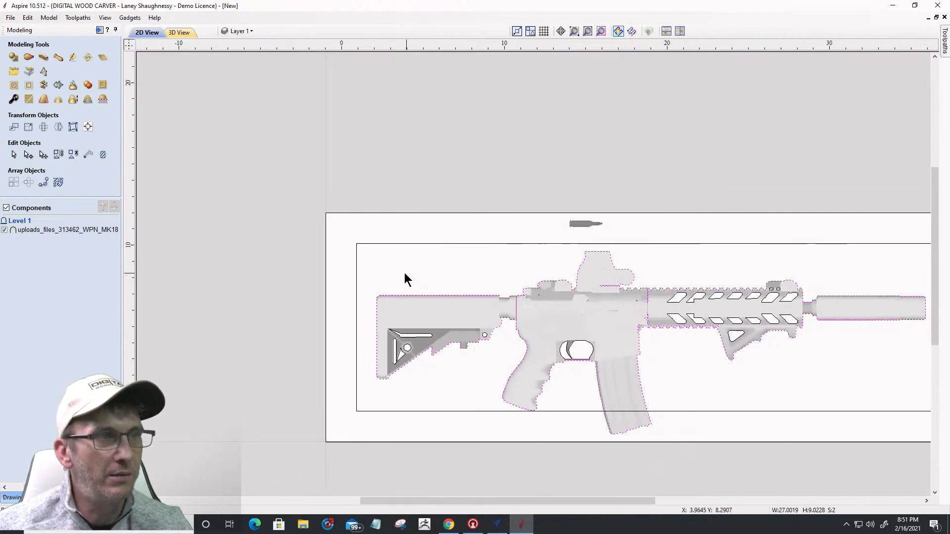
scroll(405, 274, down, 1)
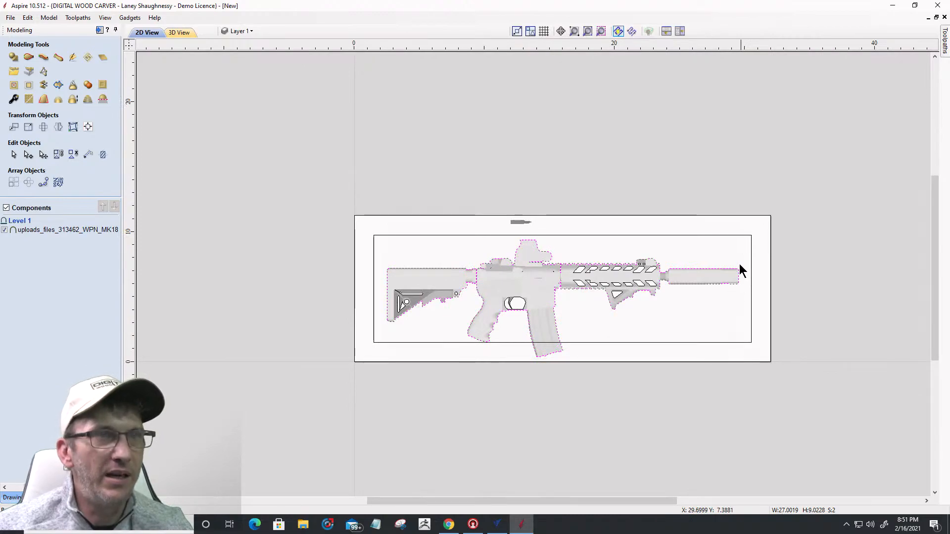
Step: Clear the rifle relief outside the selected outlines, removing the stray bullet shape
scroll(442, 306, up, 3)
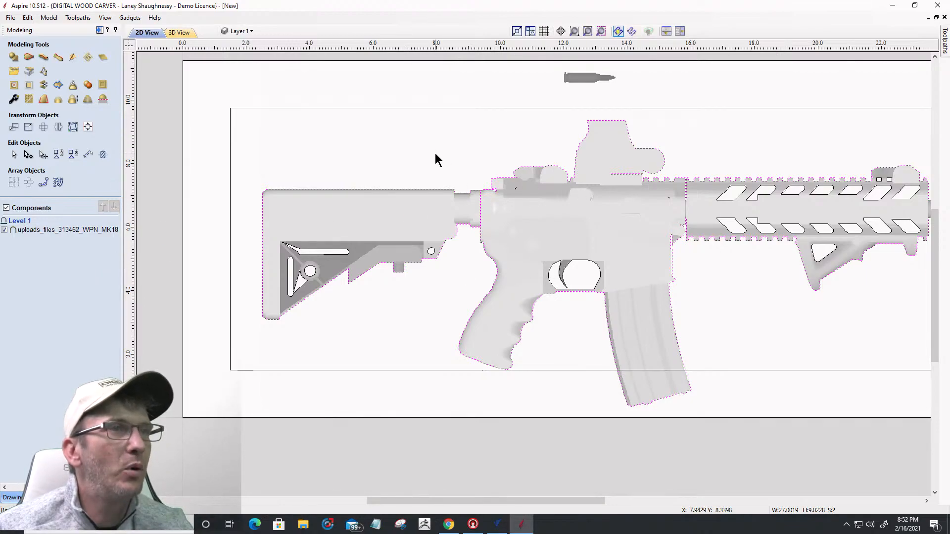
click(29, 87)
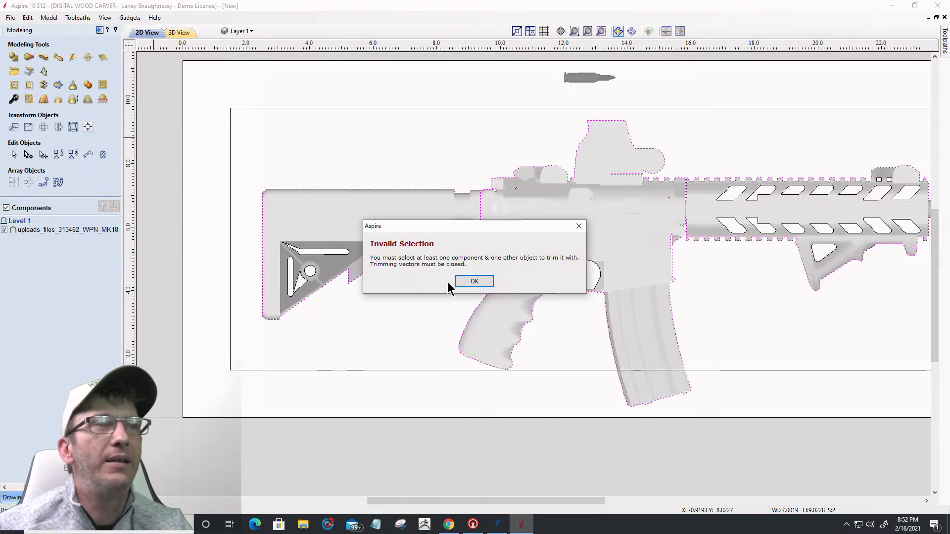
click(470, 282)
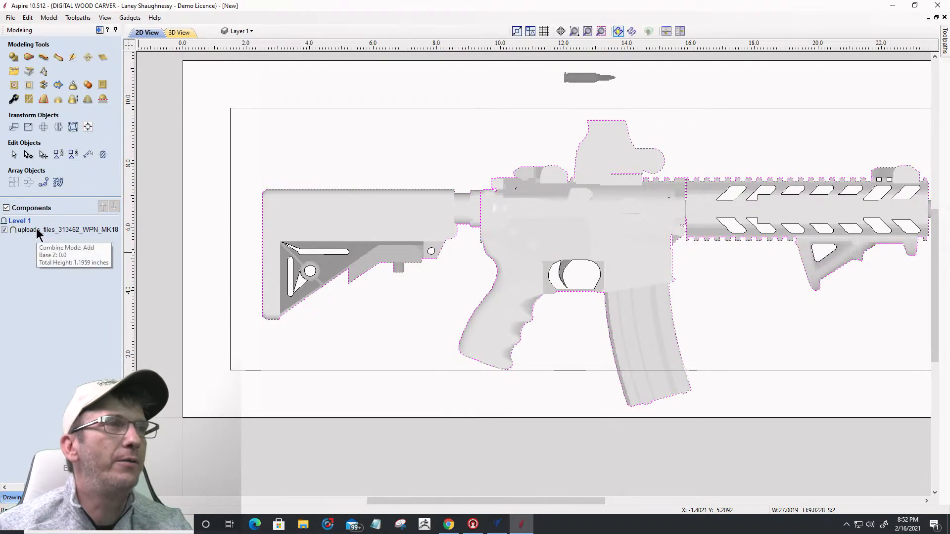
click(38, 230)
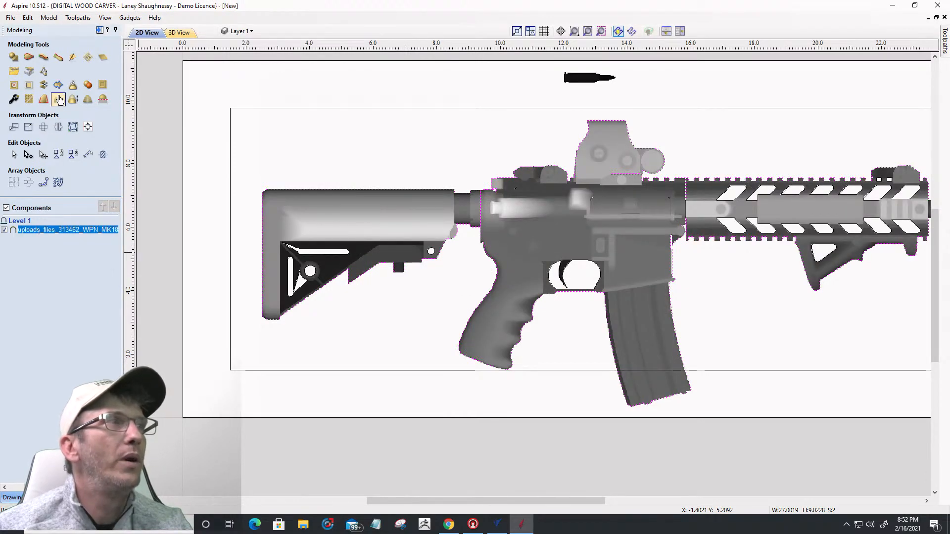
click(29, 85)
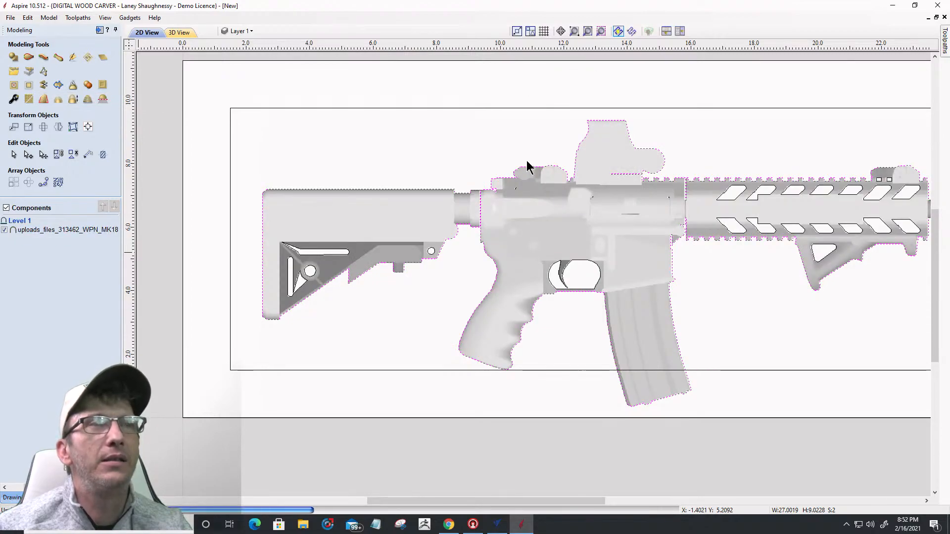
click(417, 132)
Step: Check the trimmed relief in 3D, then reselect the rifle component in 2D
click(179, 33)
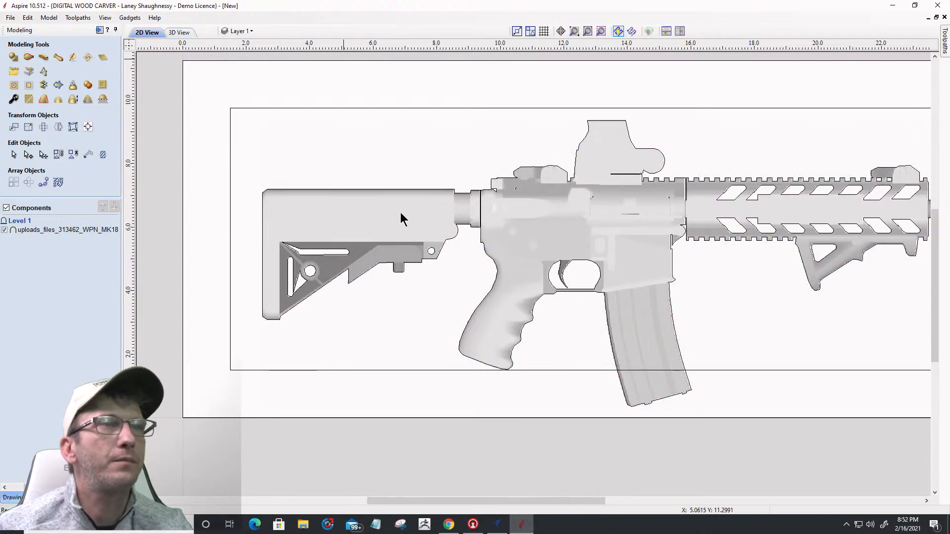
scroll(700, 253, down, 4)
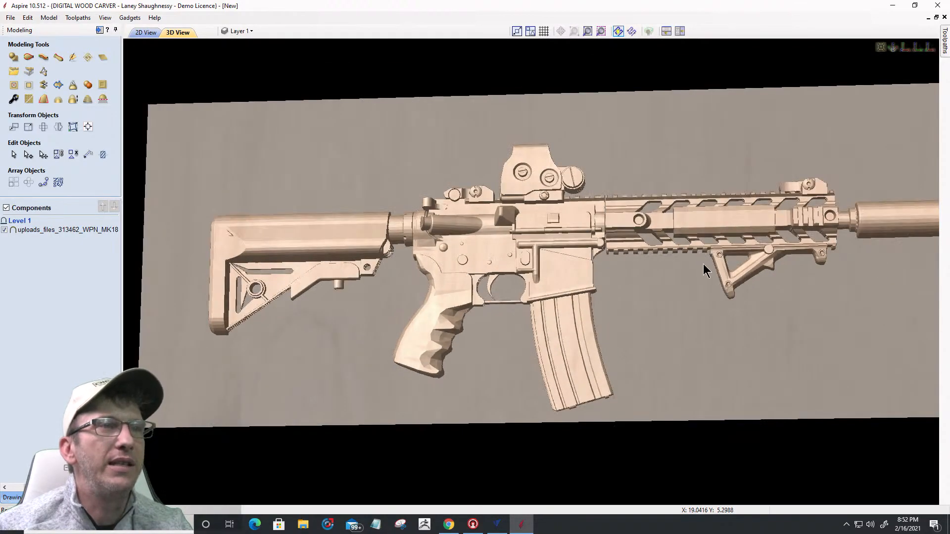
scroll(645, 321, down, 3)
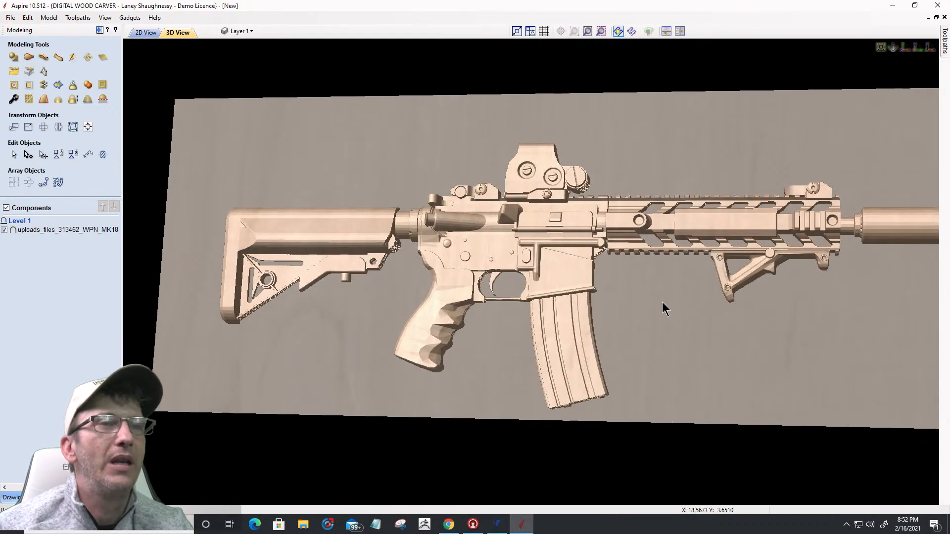
scroll(657, 299, down, 2)
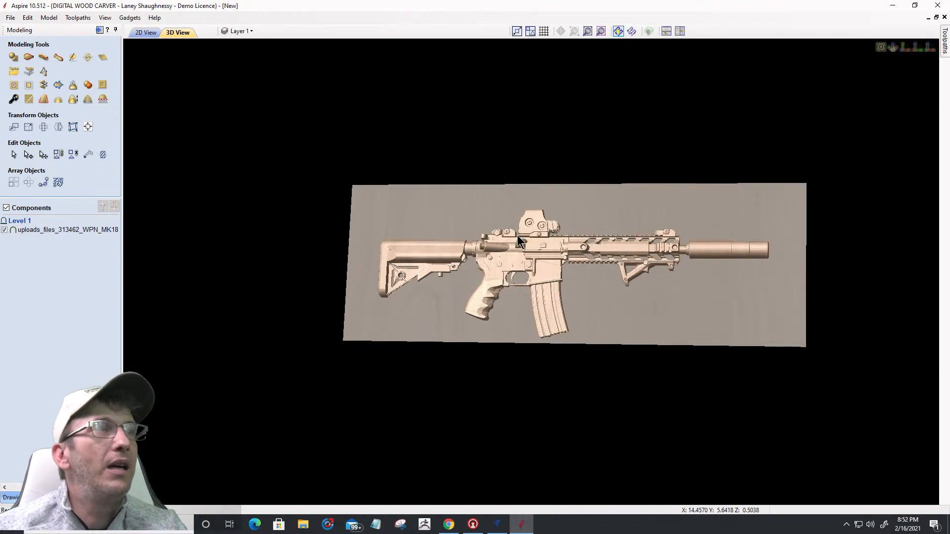
click(135, 33)
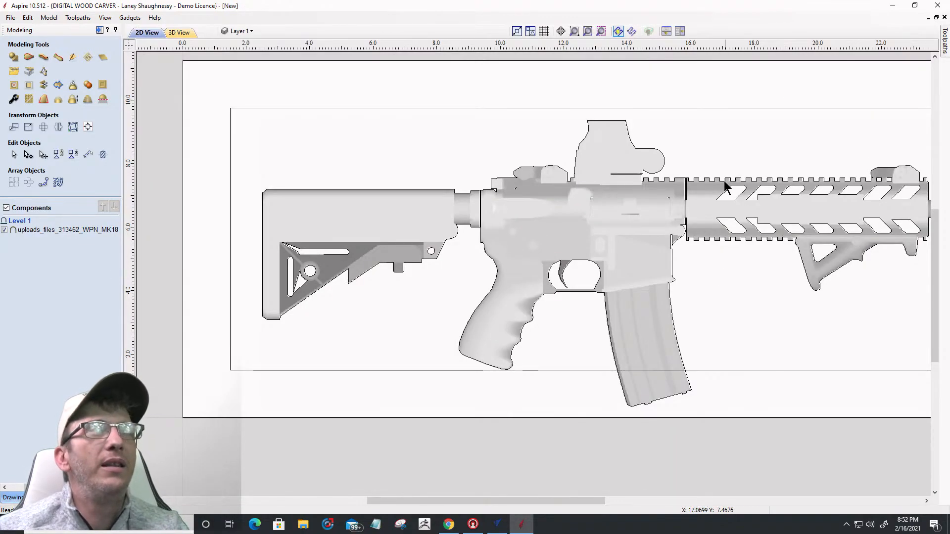
scroll(643, 197, down, 2)
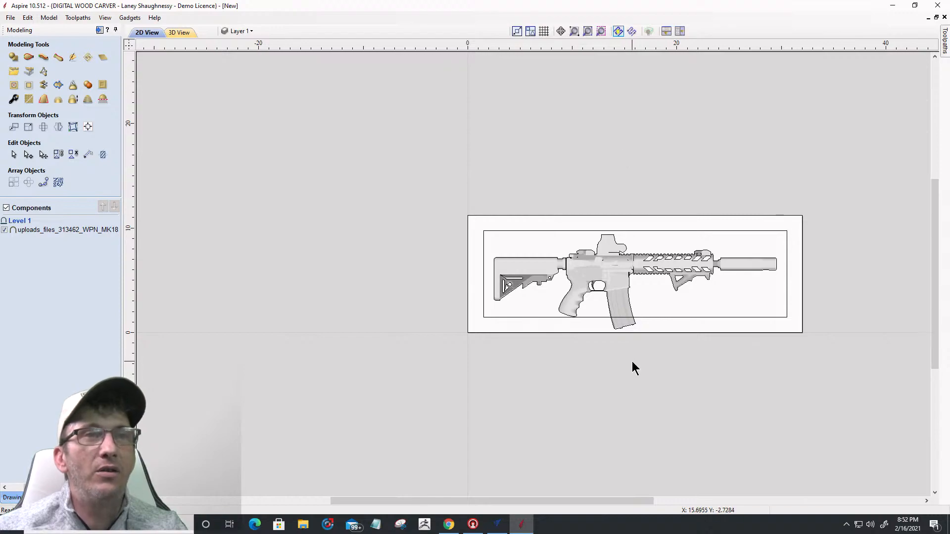
click(518, 276)
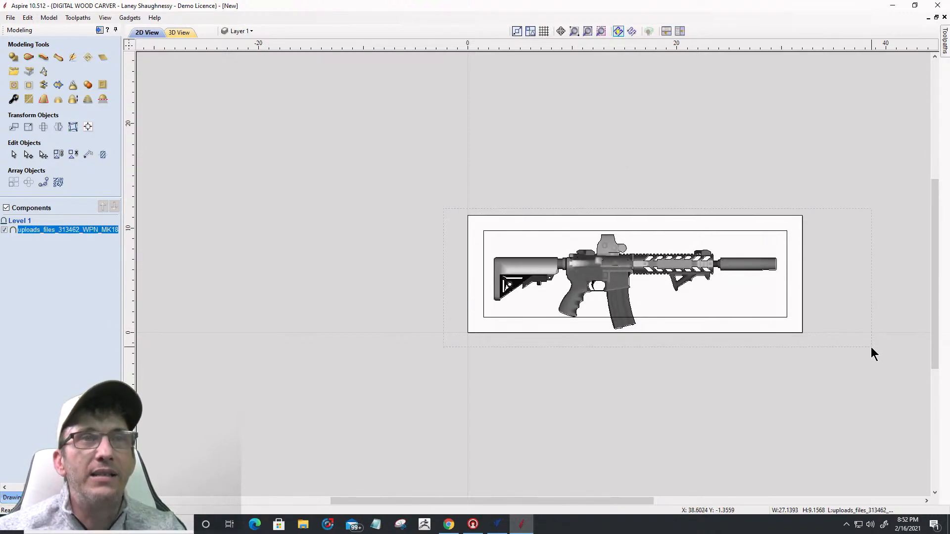
Step: Scale the rifle relief down to about 20.43 x 6.89 in and move it into the inner rectangle's left part
click(601, 330)
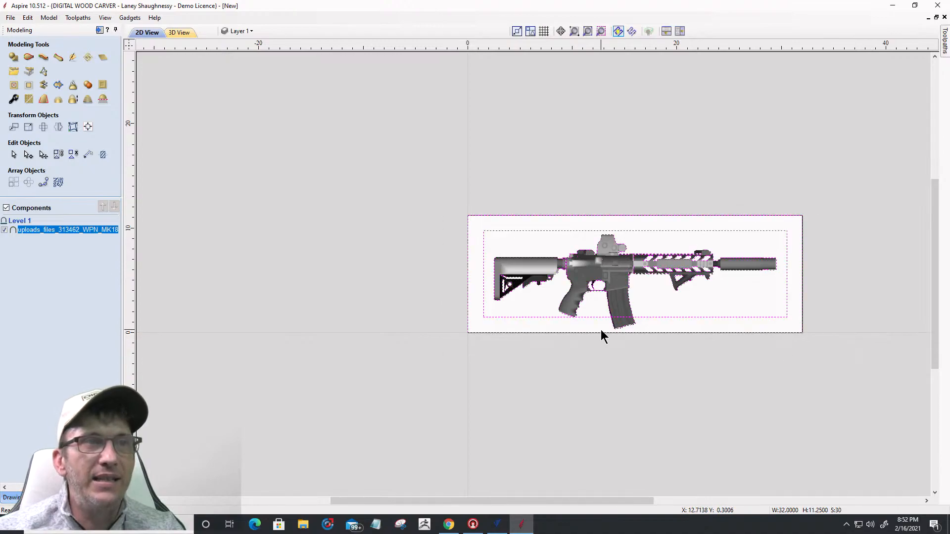
ctrl+click(671, 317)
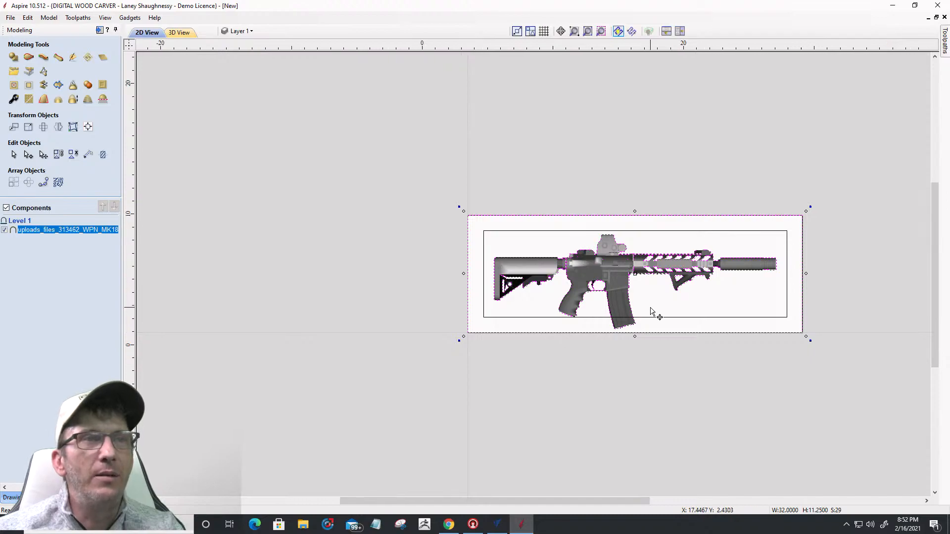
scroll(652, 311, up, 2)
scroll(629, 295, up, 1)
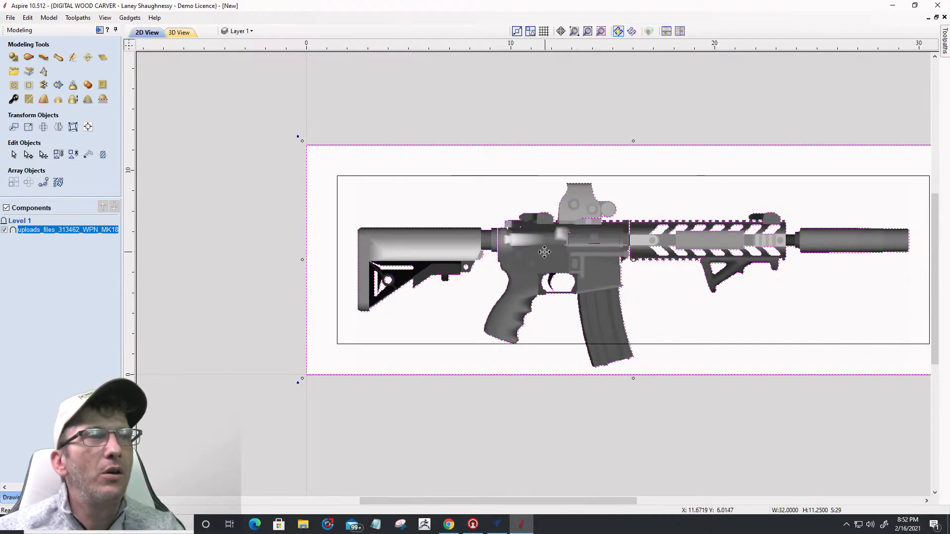
click(363, 143)
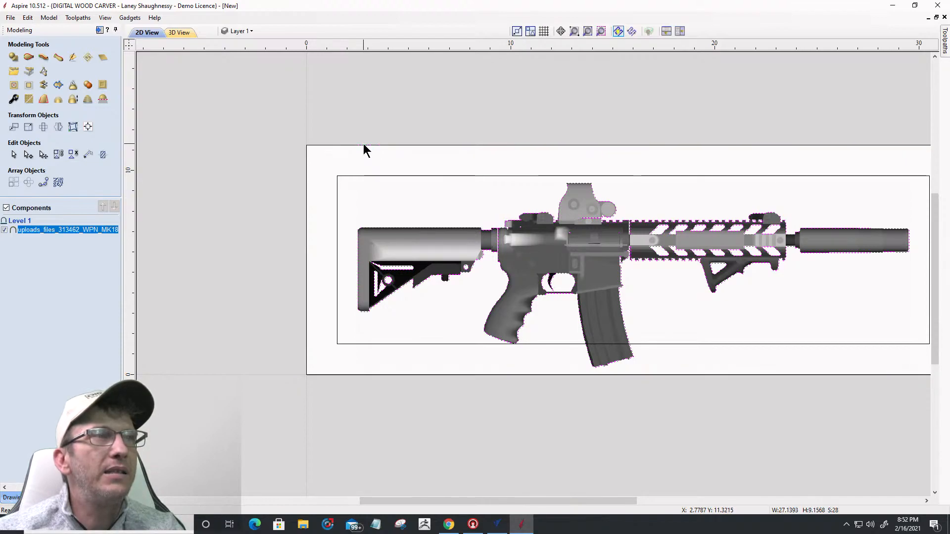
click(400, 243)
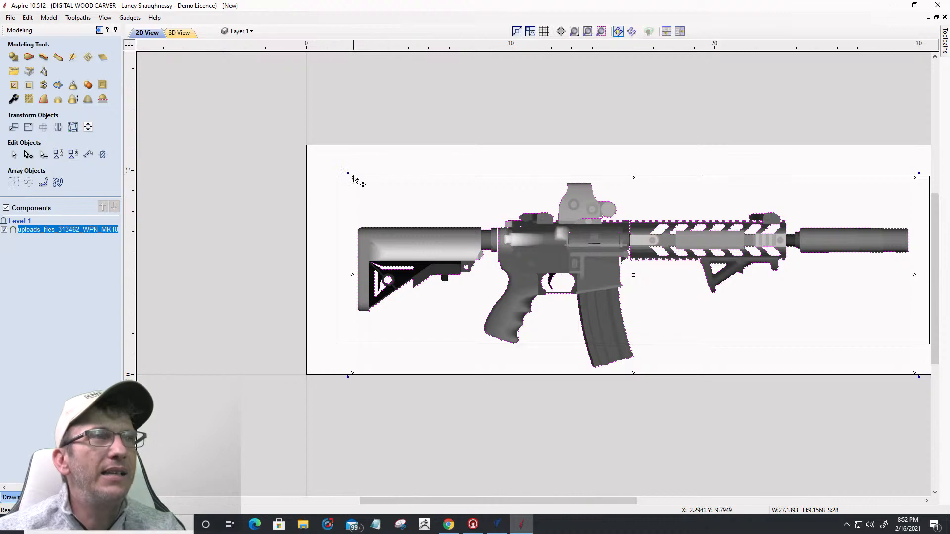
drag(355, 182, 390, 209)
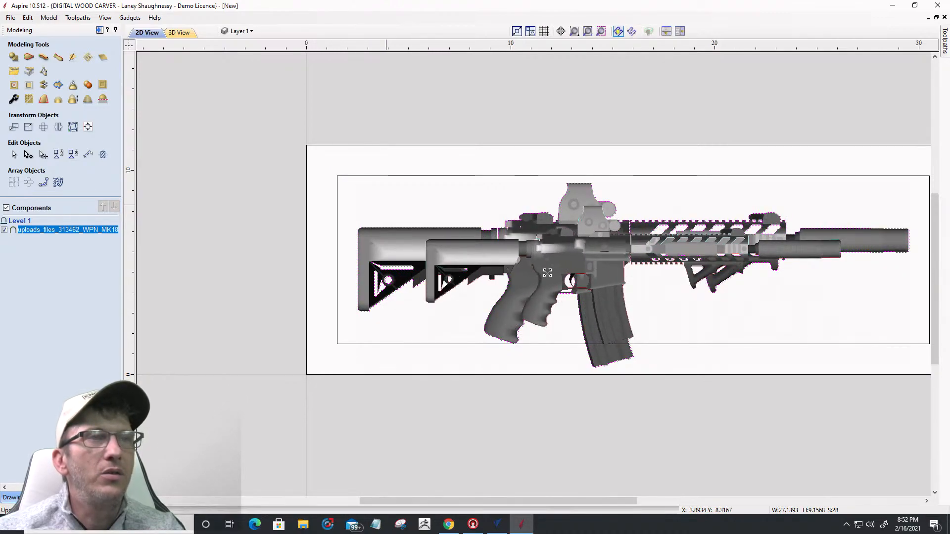
drag(612, 263, 549, 239)
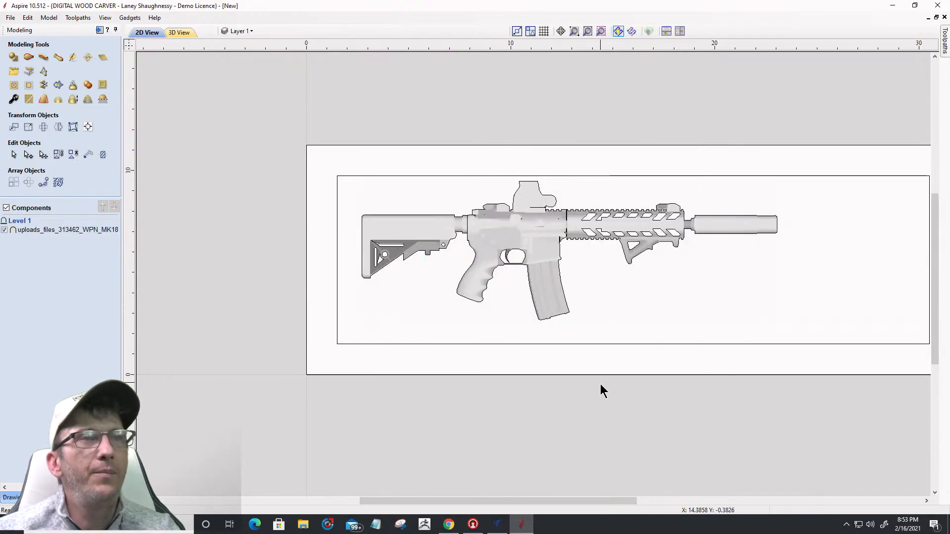
key(ctrl+a)
Step: Orbit and zoom the 3D preview to inspect the scaled-down MK18 relief on the 32 x 11.25 board
click(183, 33)
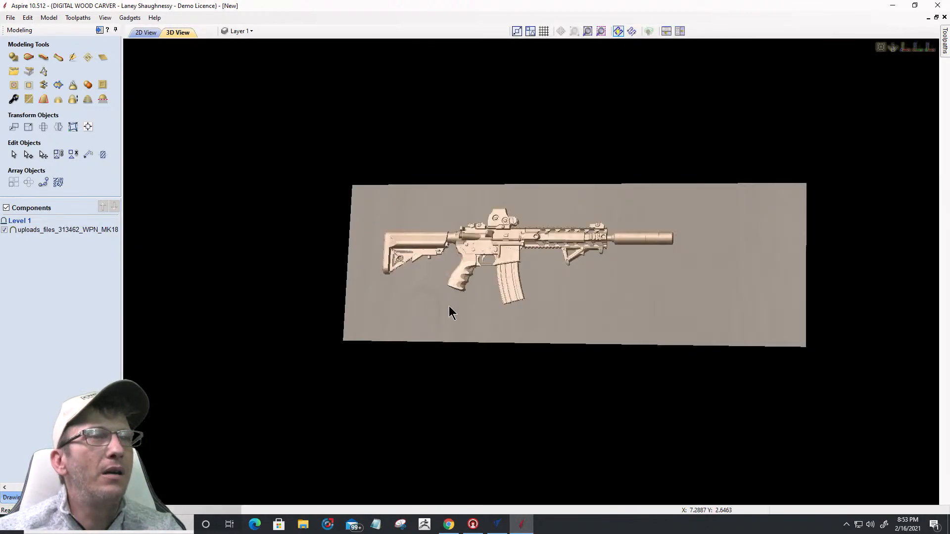
drag(549, 205, 541, 293)
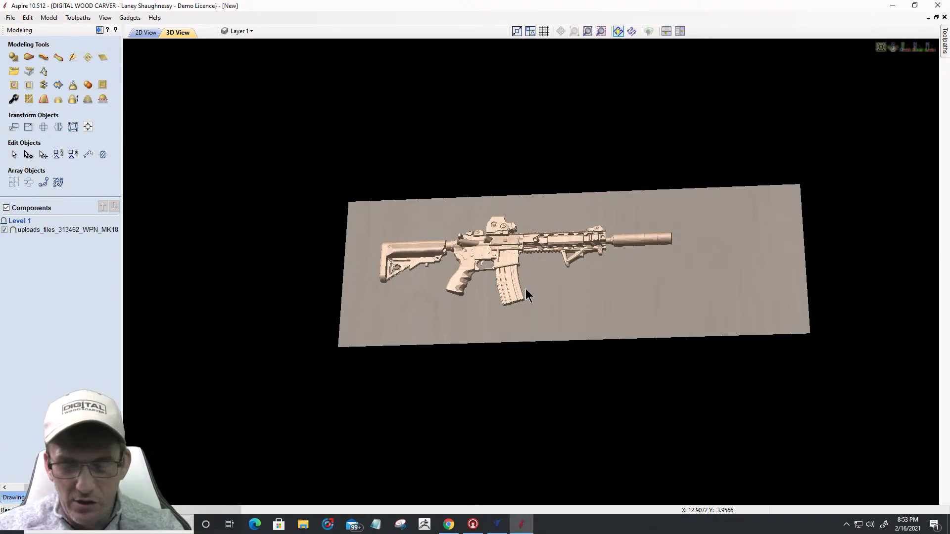
mouse_move(587, 299)
mouse_down()
mouse_move(589, 343)
mouse_move(579, 307)
mouse_up()
scroll(568, 286, up, 3)
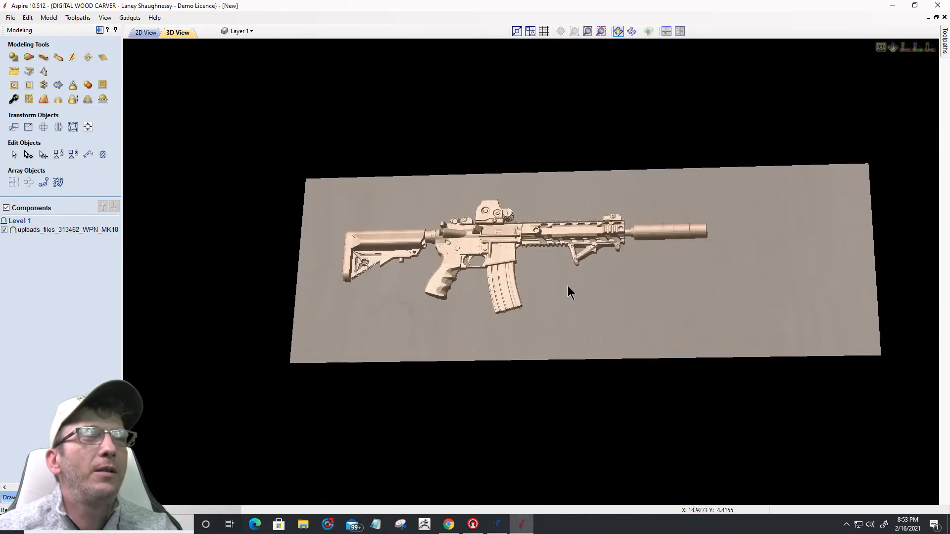
scroll(536, 285, down, 2)
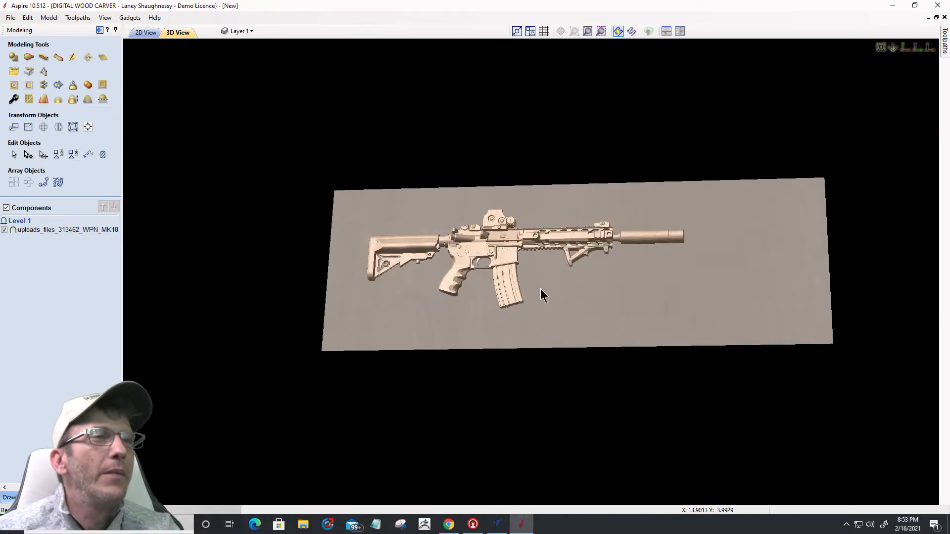
scroll(541, 290, up, 3)
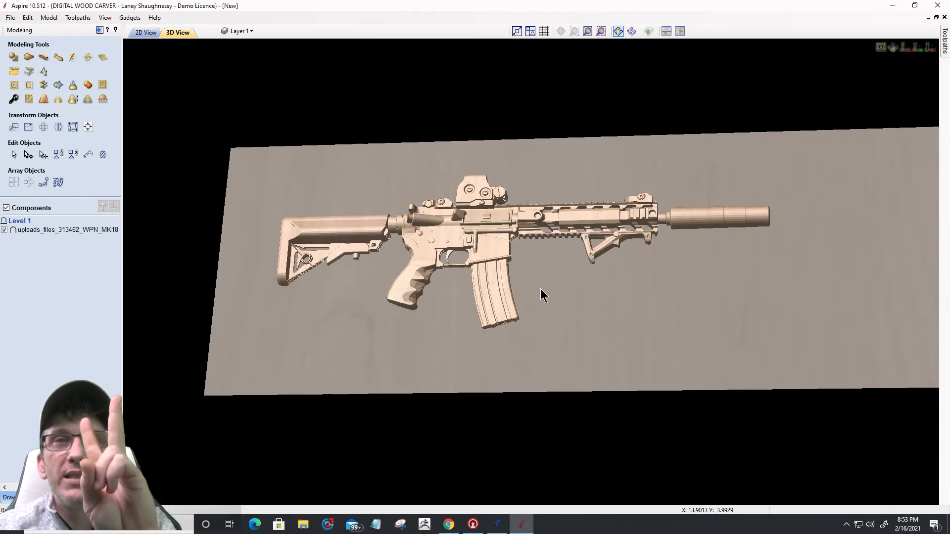
scroll(537, 286, down, 2)
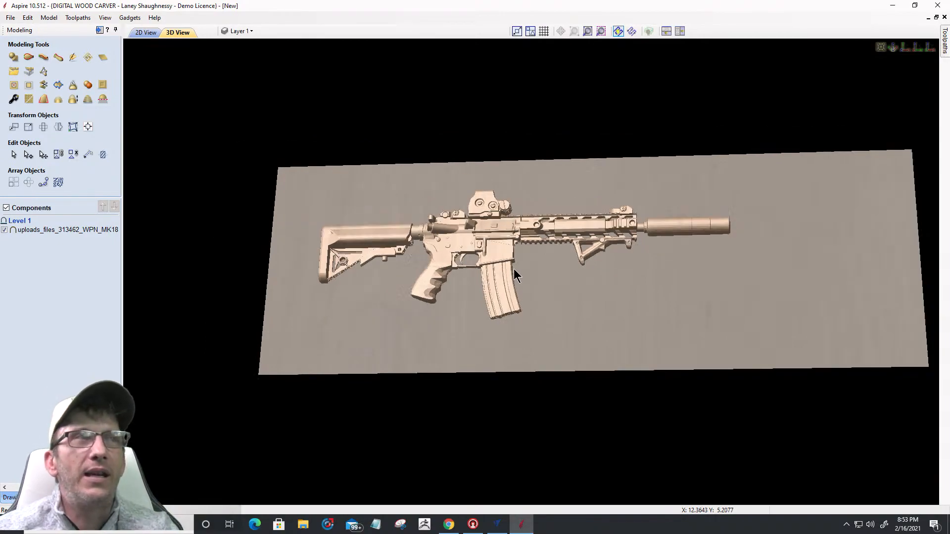
click(9, 497)
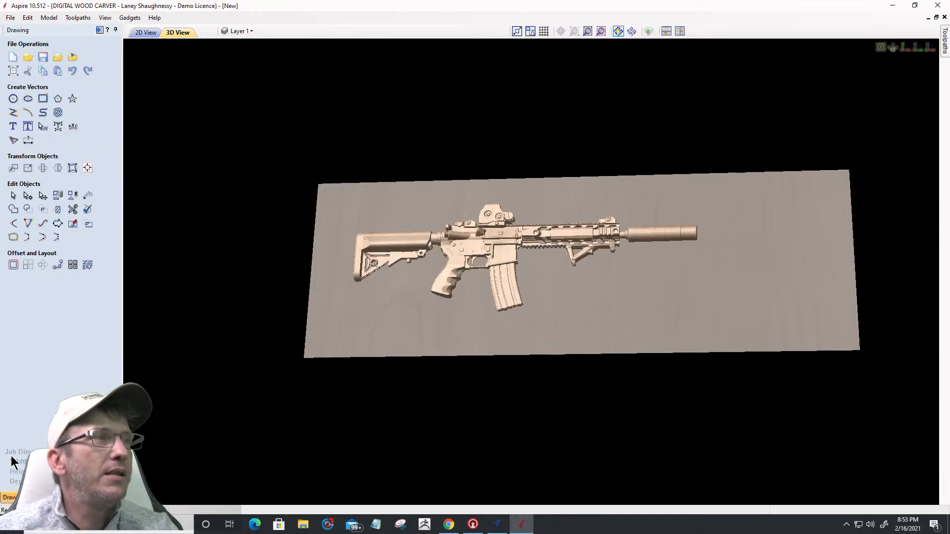
click(31, 497)
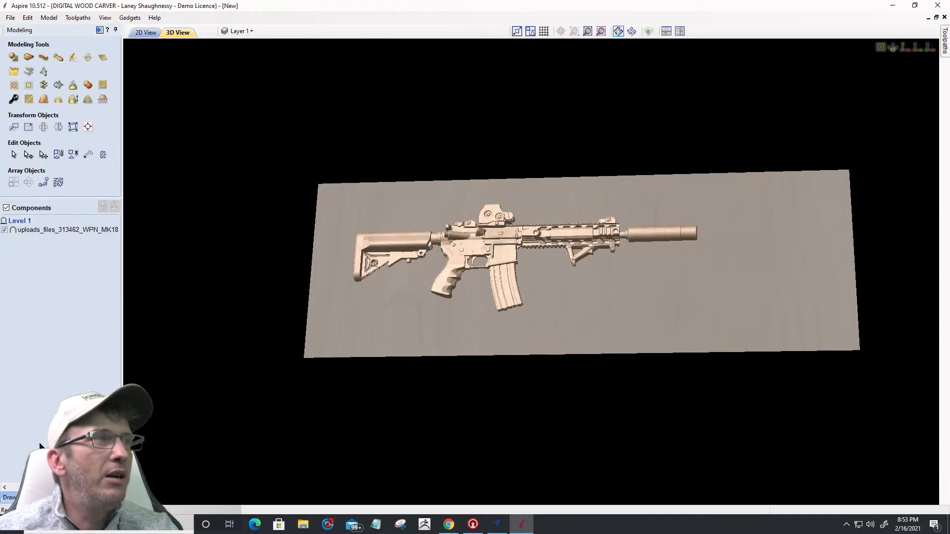
click(12, 72)
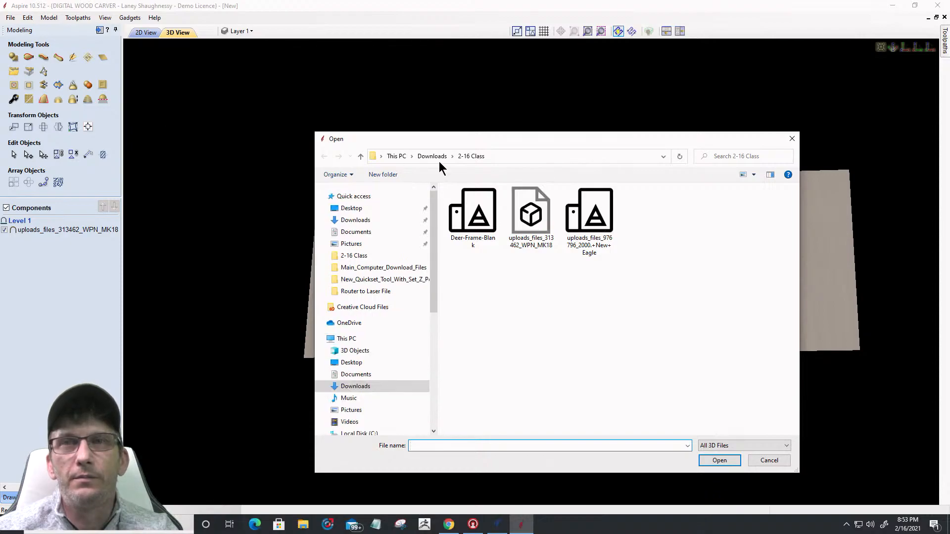
click(598, 210)
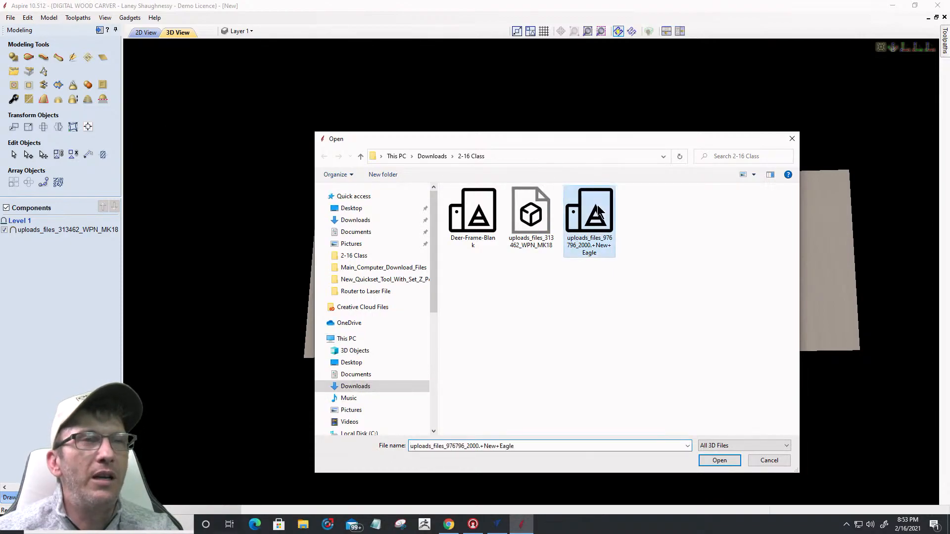
click(708, 460)
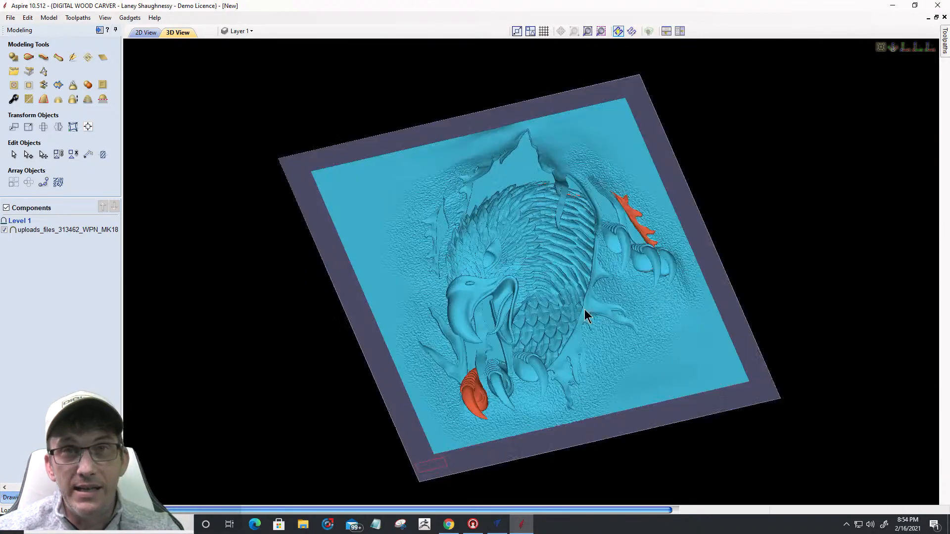
Step: Open Orientate 3D Model for the eagle from Top view, showing 370.402 x 355.633 x 61.0612
click(904, 48)
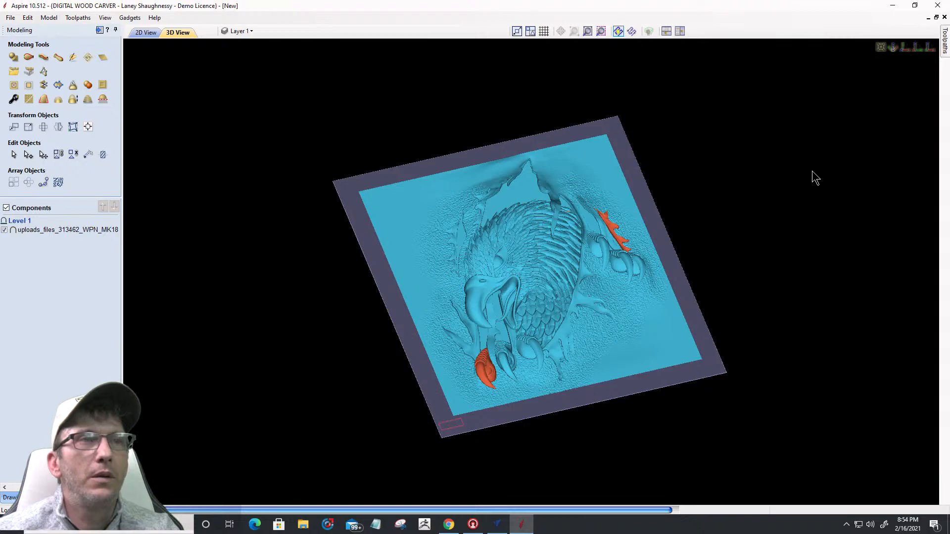
click(906, 47)
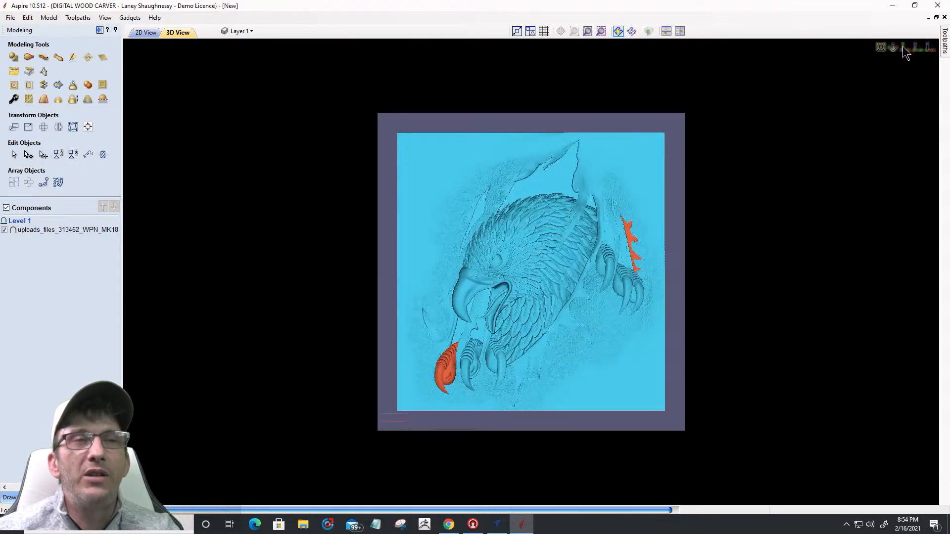
double_click(691, 229)
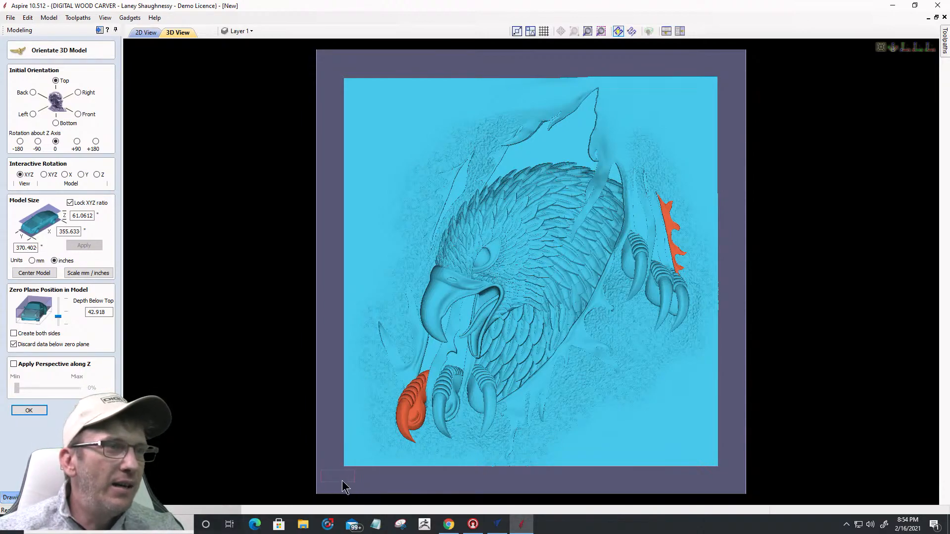
drag(343, 480, 344, 486)
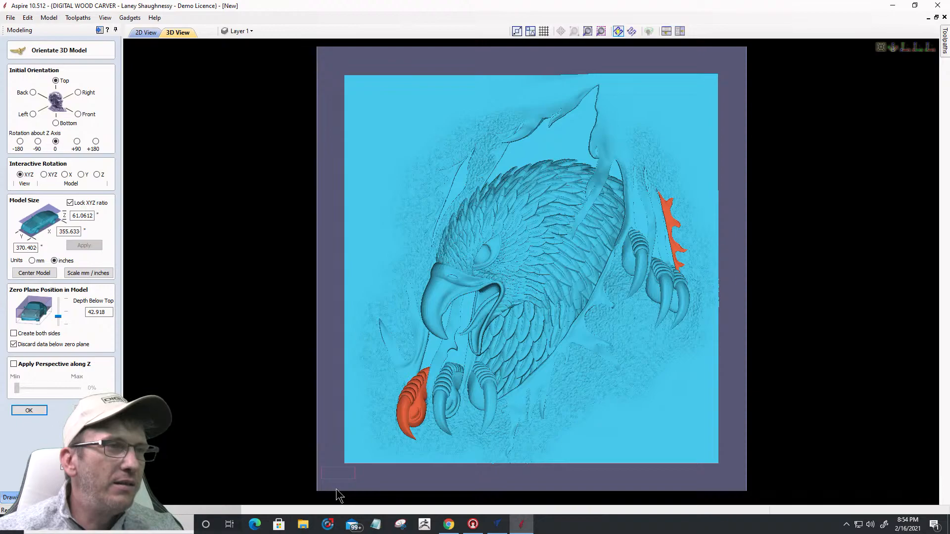
middle_drag(336, 488, 339, 472)
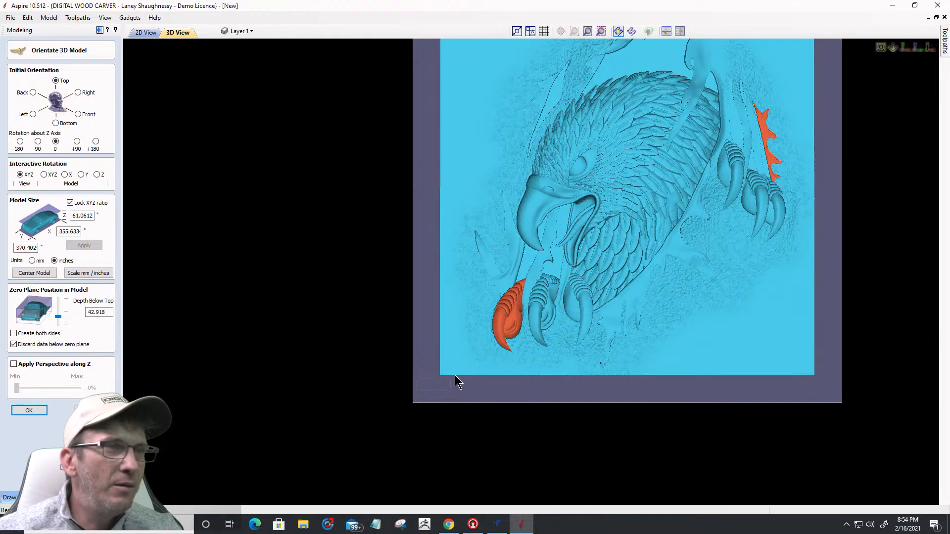
scroll(414, 389, up, 2)
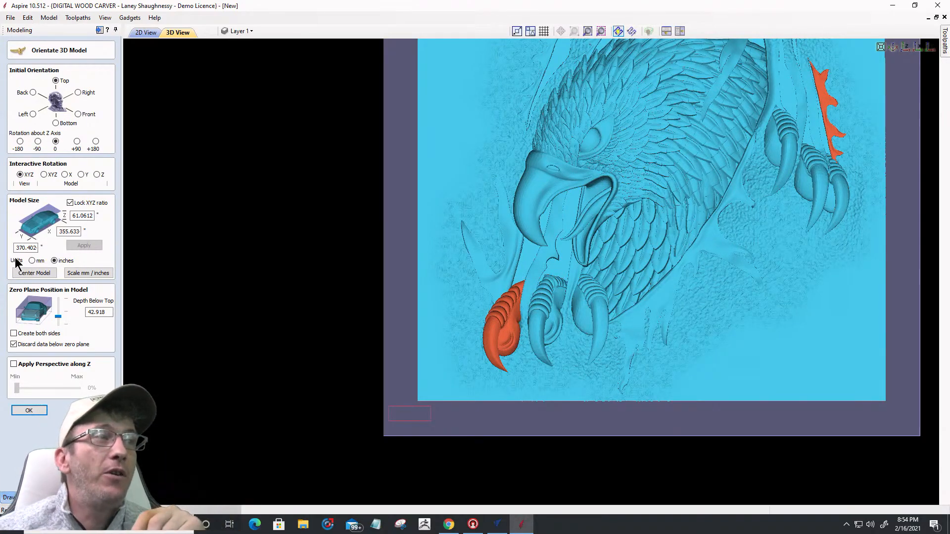
Step: Convert the eagle model to inches, set its X width to 7.5 in, and centre it
click(78, 275)
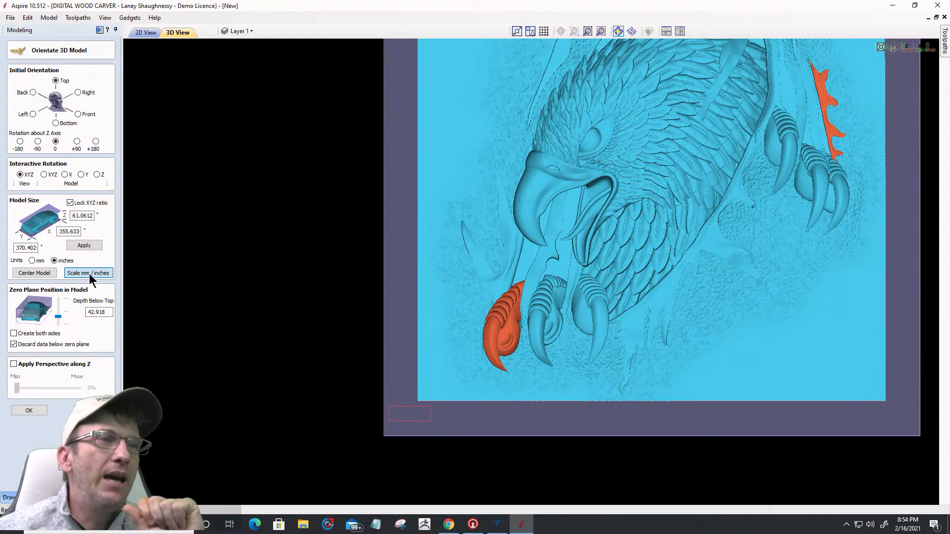
click(89, 274)
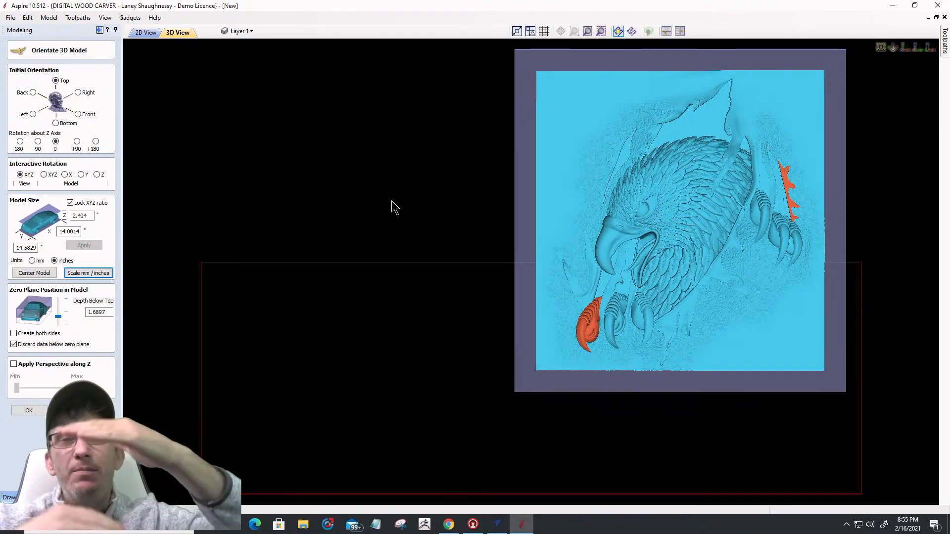
scroll(394, 207, down, 1)
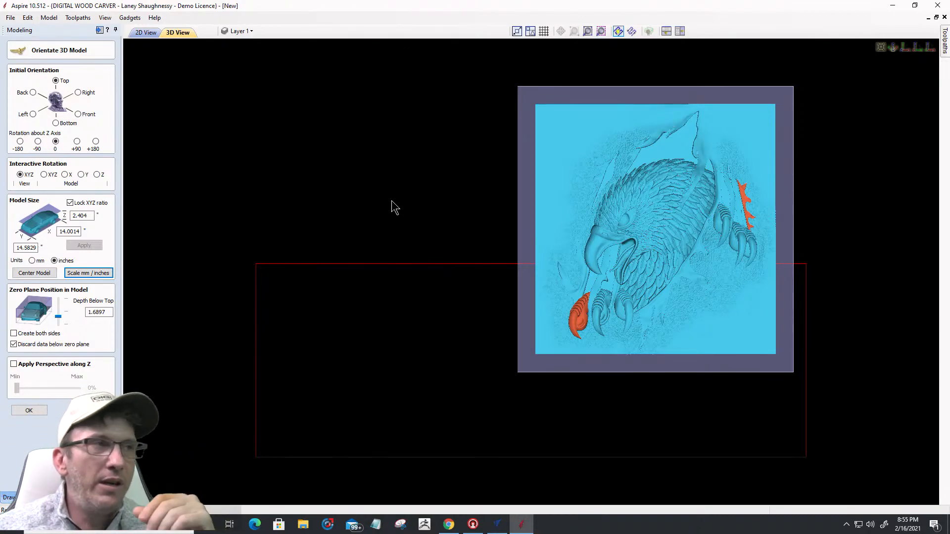
double_click(78, 231)
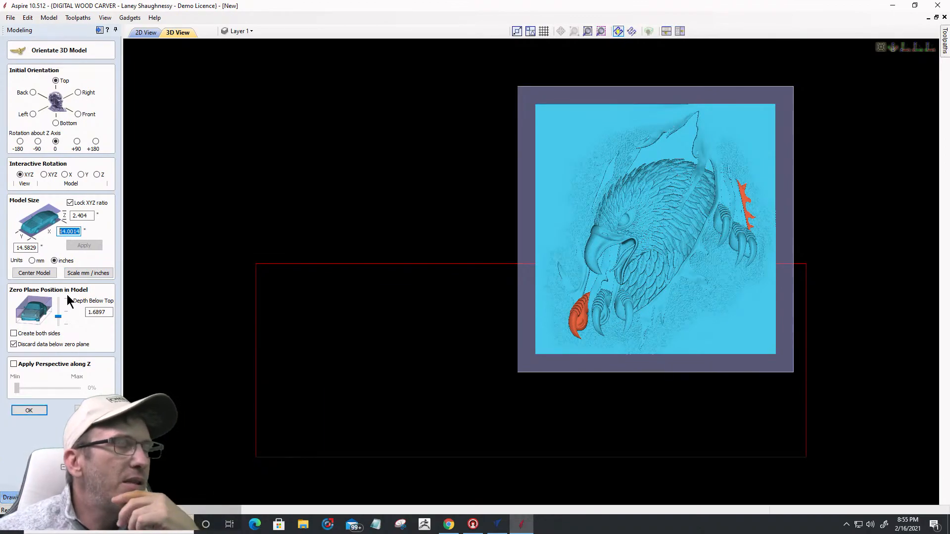
text(7.5)
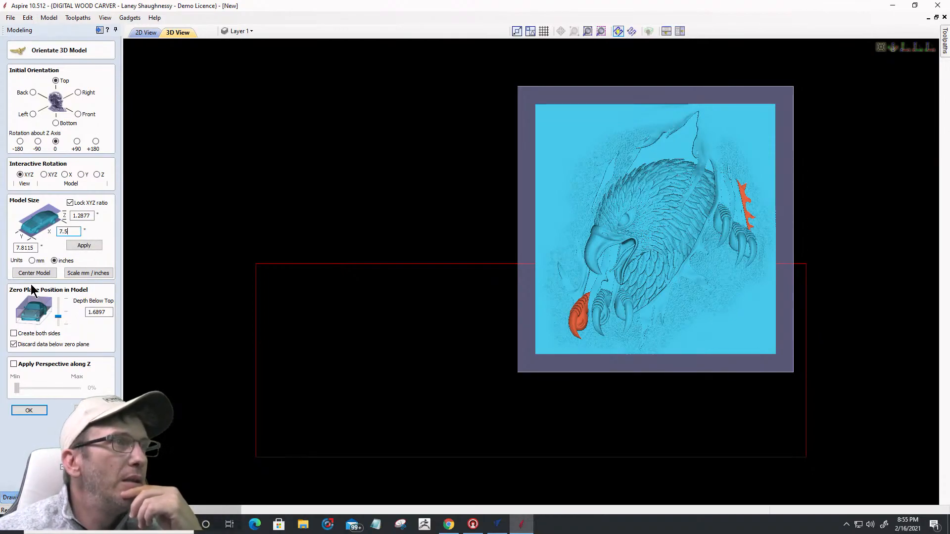
click(83, 246)
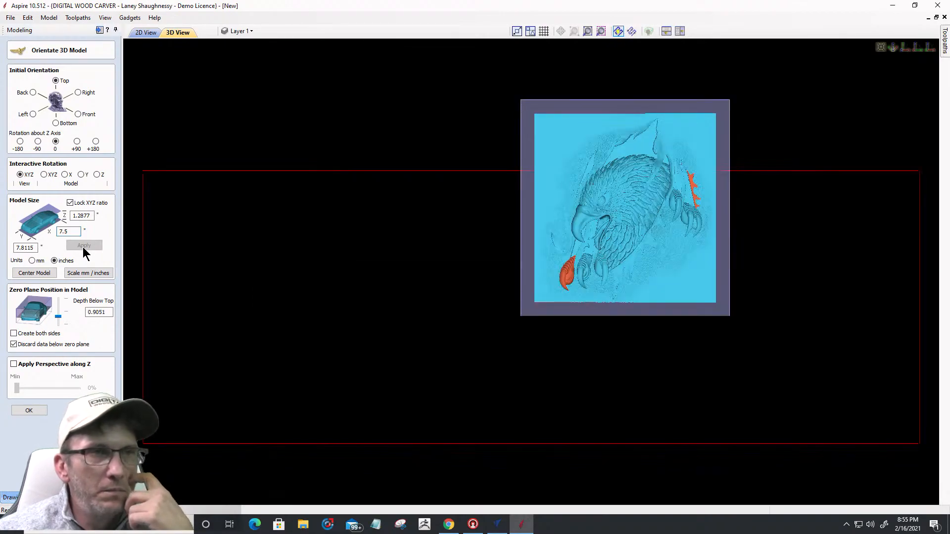
click(29, 272)
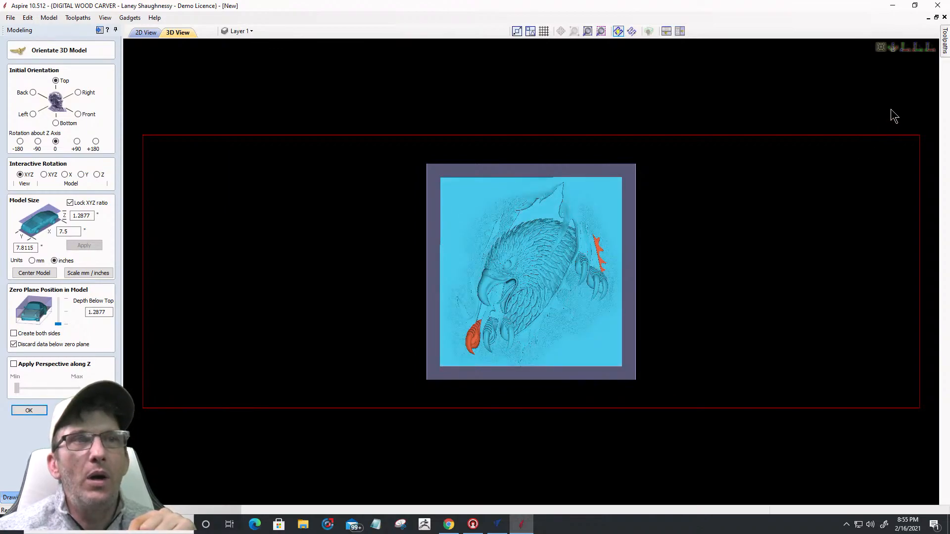
Step: Set the eagle's zero plane about 0.89 in below its top, checking side and top views, then confirm
click(930, 50)
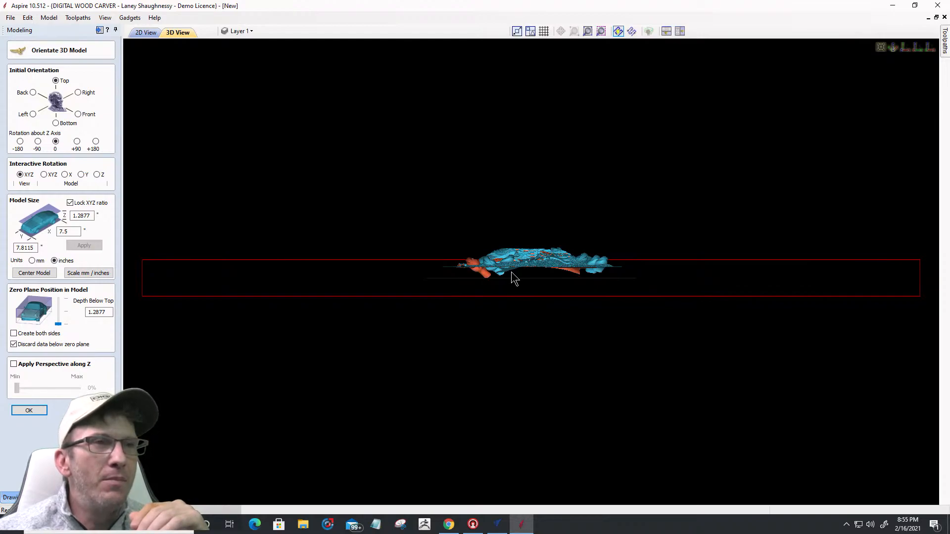
scroll(514, 278, up, 2)
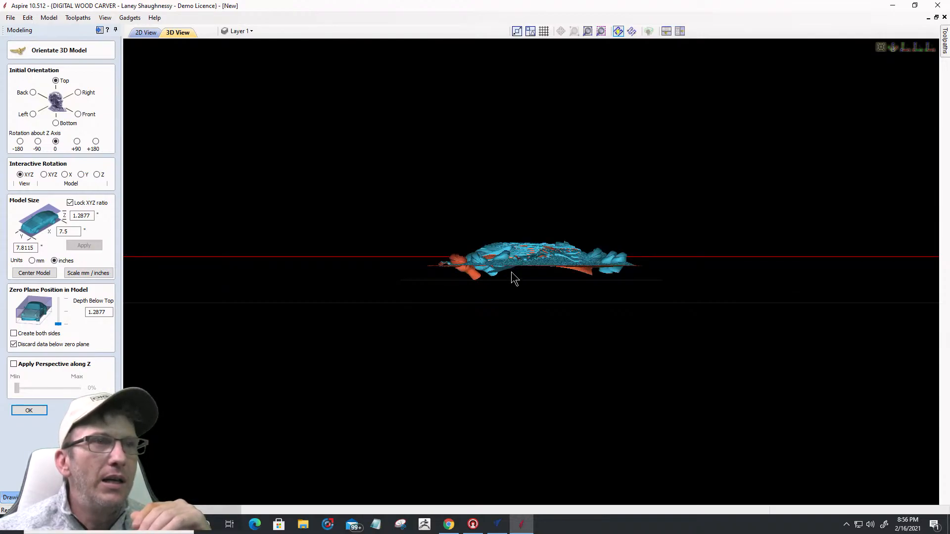
drag(407, 261, 418, 269)
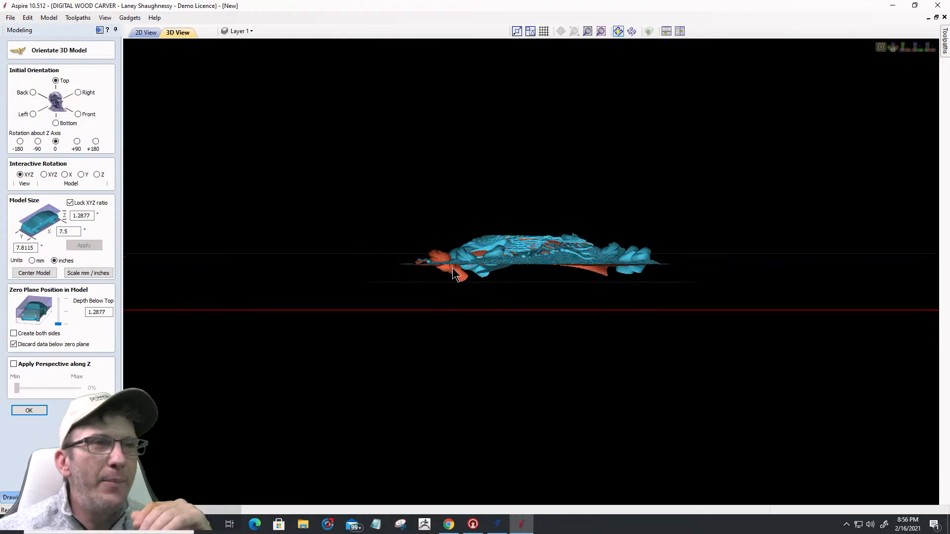
scroll(548, 271, up, 1)
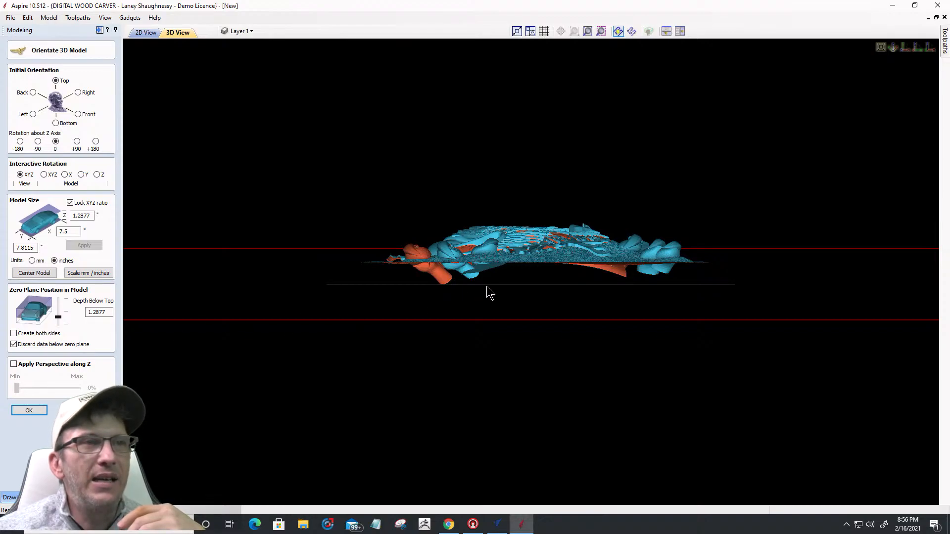
drag(460, 295, 665, 279)
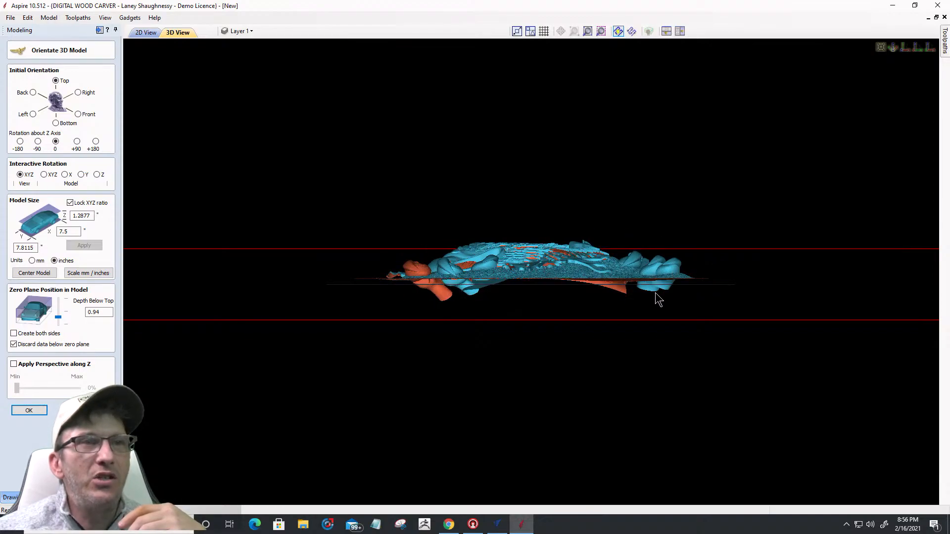
click(902, 49)
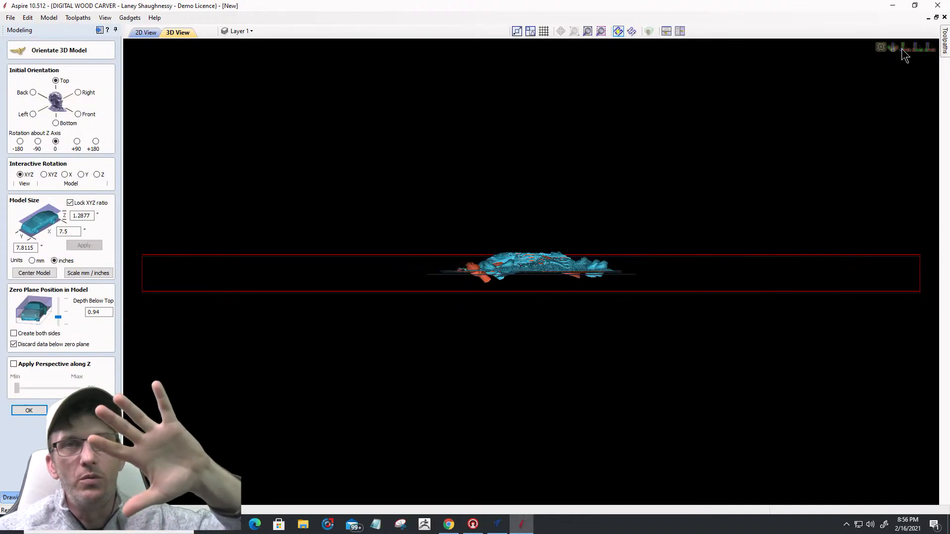
click(902, 50)
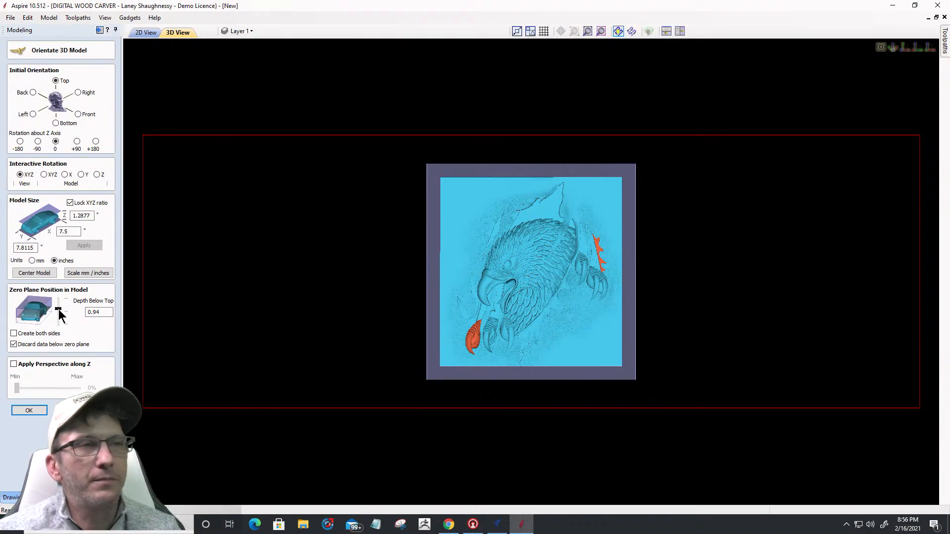
click(540, 223)
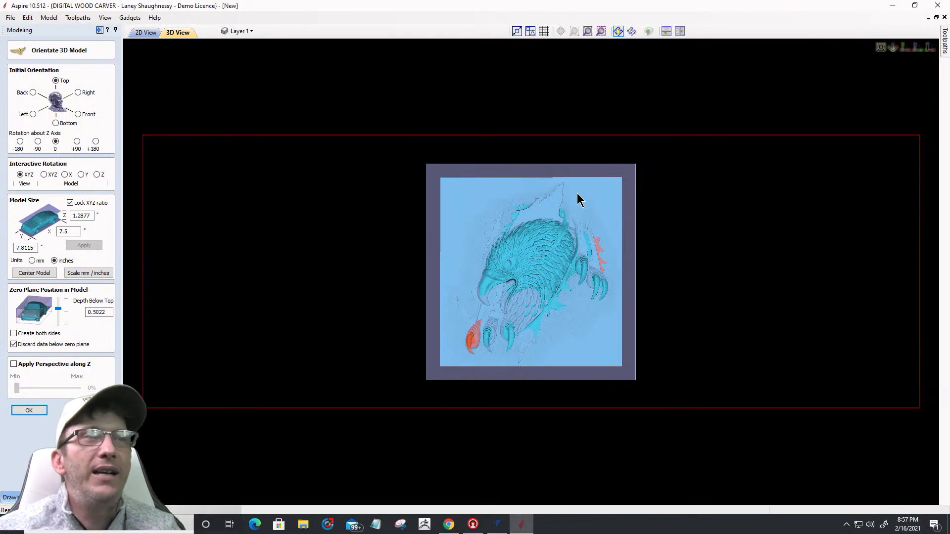
drag(54, 307, 60, 320)
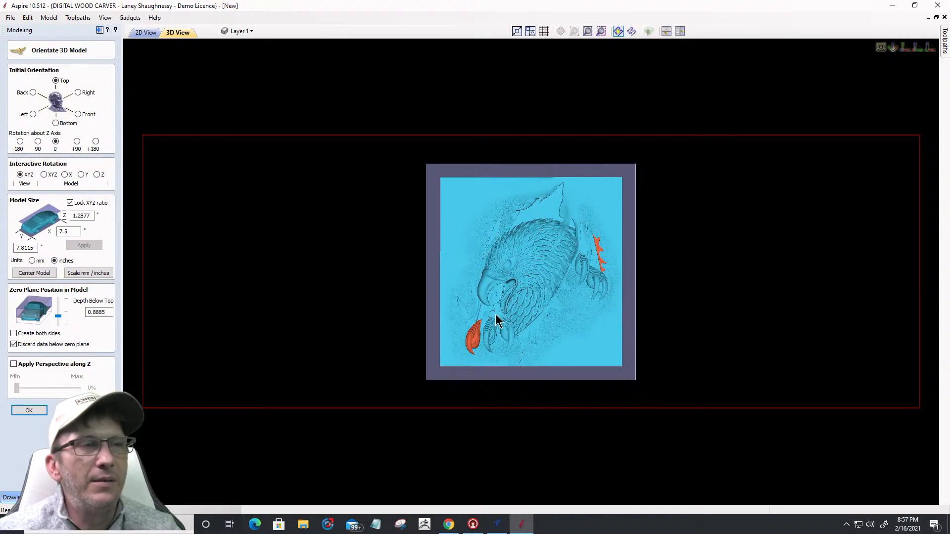
click(29, 410)
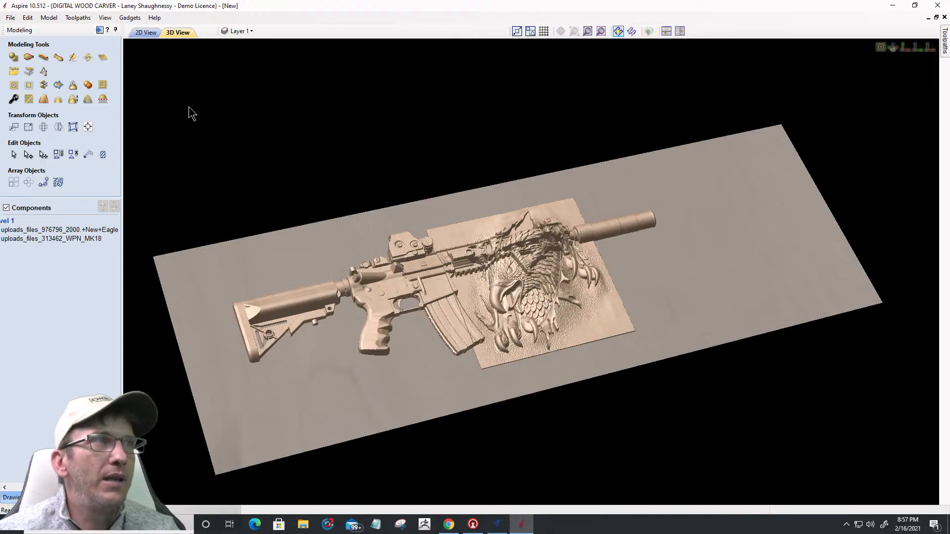
Step: Move the eagle component to the board's right end, just past the rifle's suppressor tip
click(146, 33)
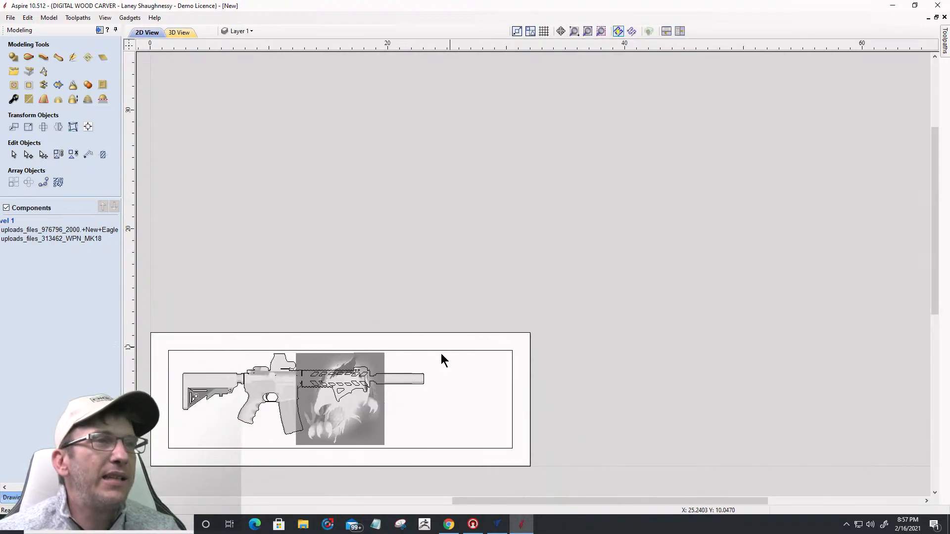
click(349, 407)
middle_drag(341, 404, 474, 403)
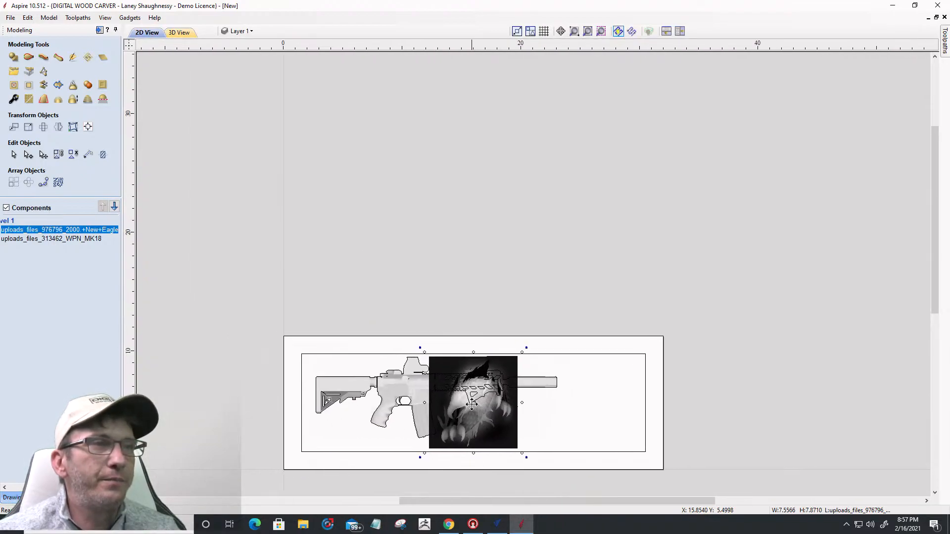
drag(471, 415, 591, 417)
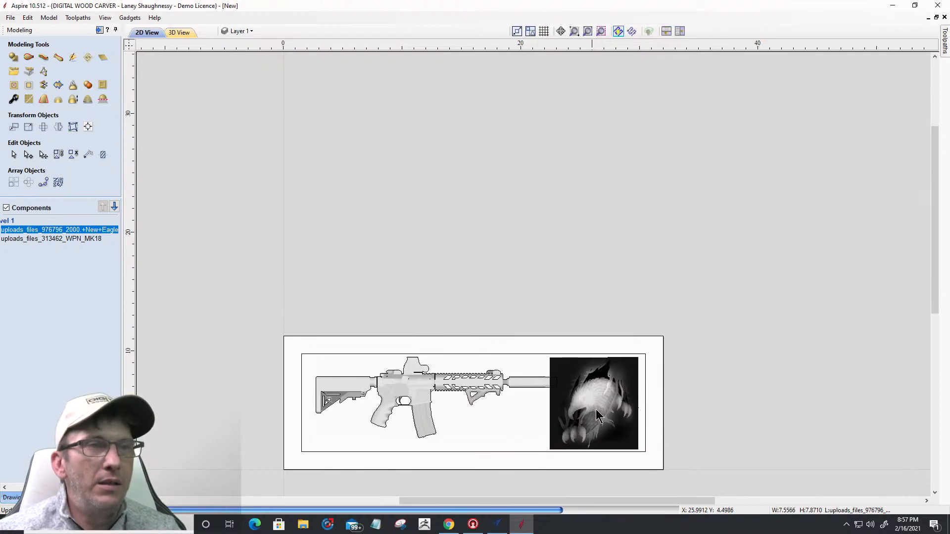
scroll(595, 409, up, 1)
scroll(595, 408, up, 2)
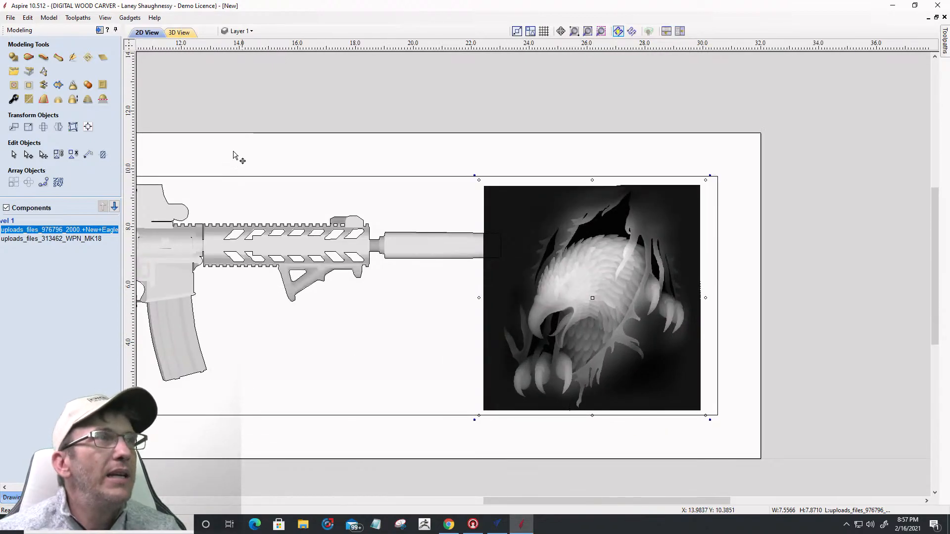
Step: Inspect the rifle and eagle layout in the 3D view
key(F3)
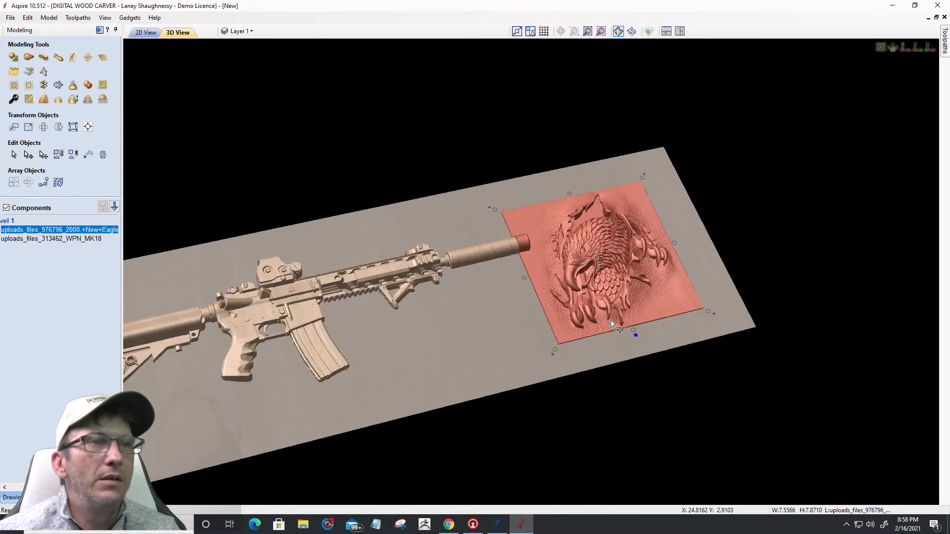
scroll(609, 339, up, 2)
drag(609, 339, 722, 391)
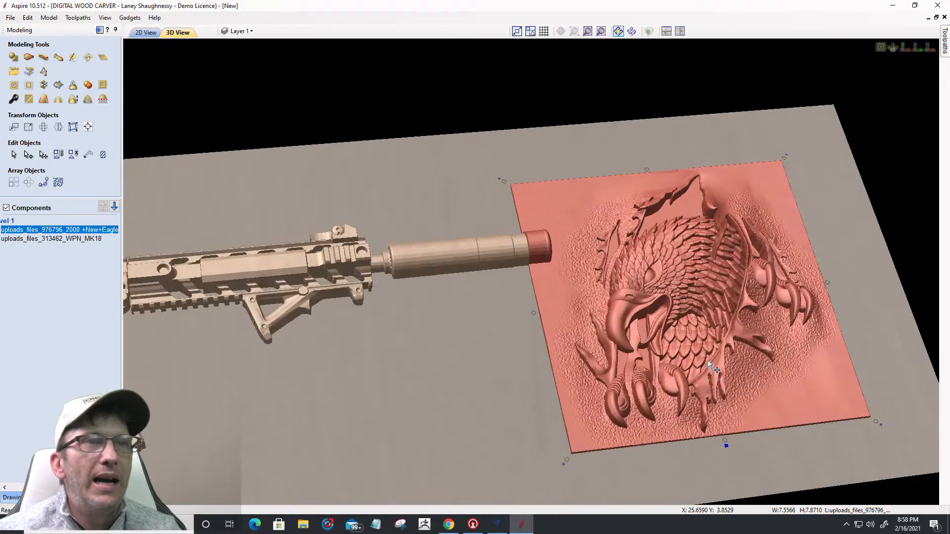
scroll(690, 313, up, 5)
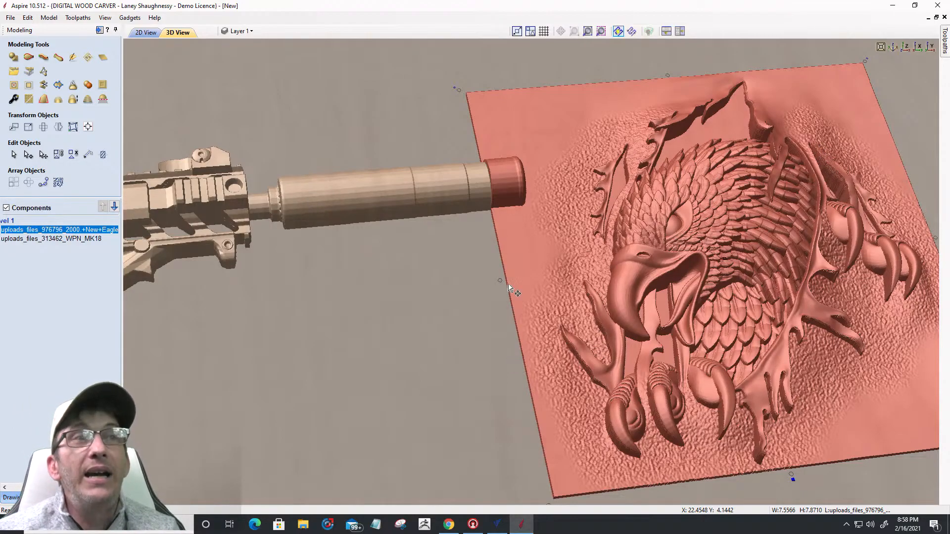
scroll(465, 300, down, 3)
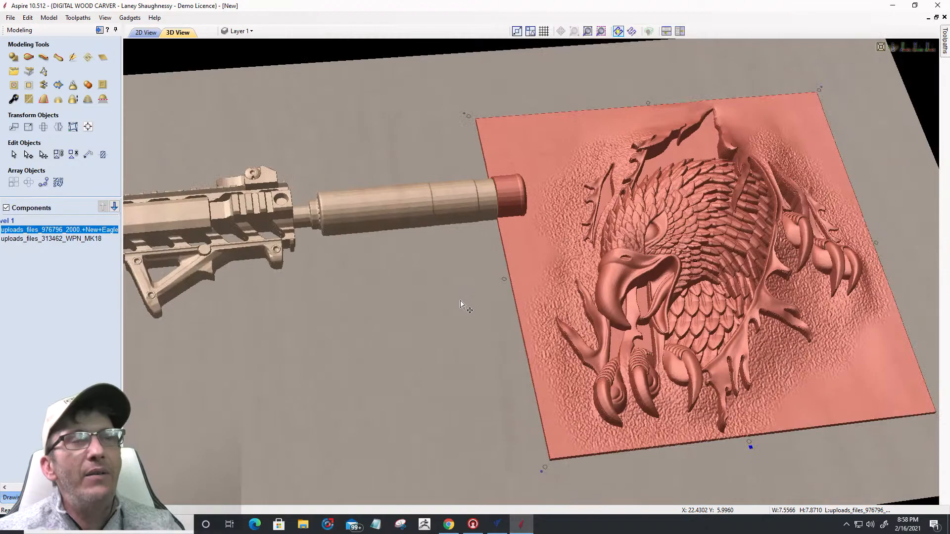
scroll(461, 304, down, 1)
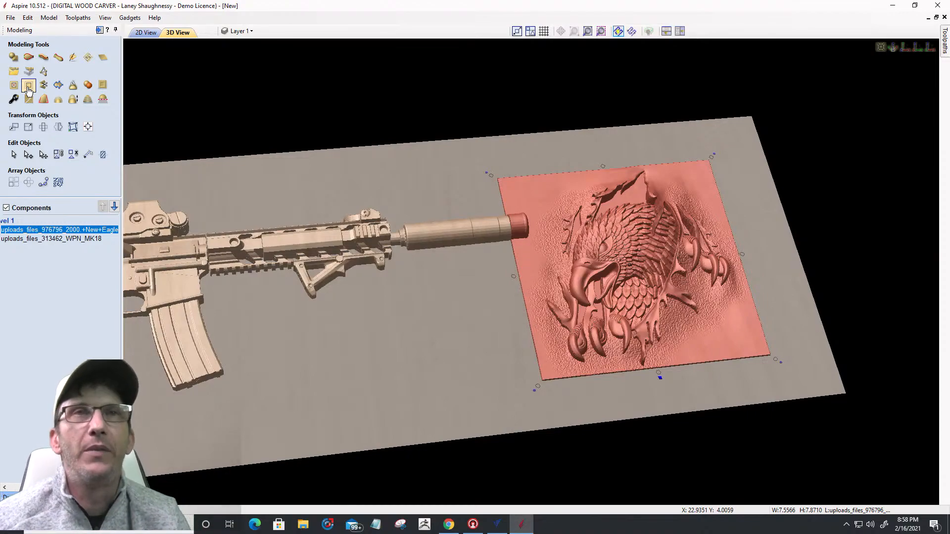
Step: Set the eagle component's Combine Mode to Merge
click(146, 32)
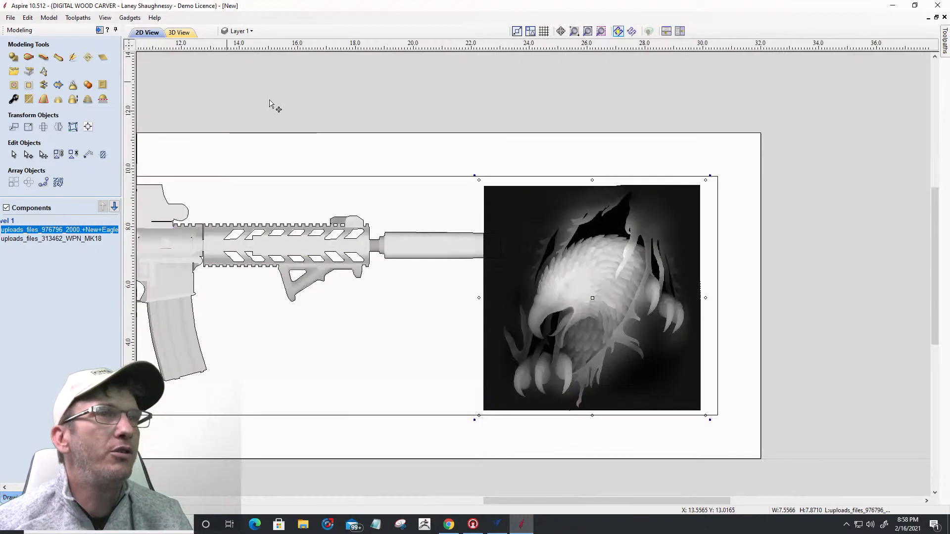
scroll(404, 272, up, 2)
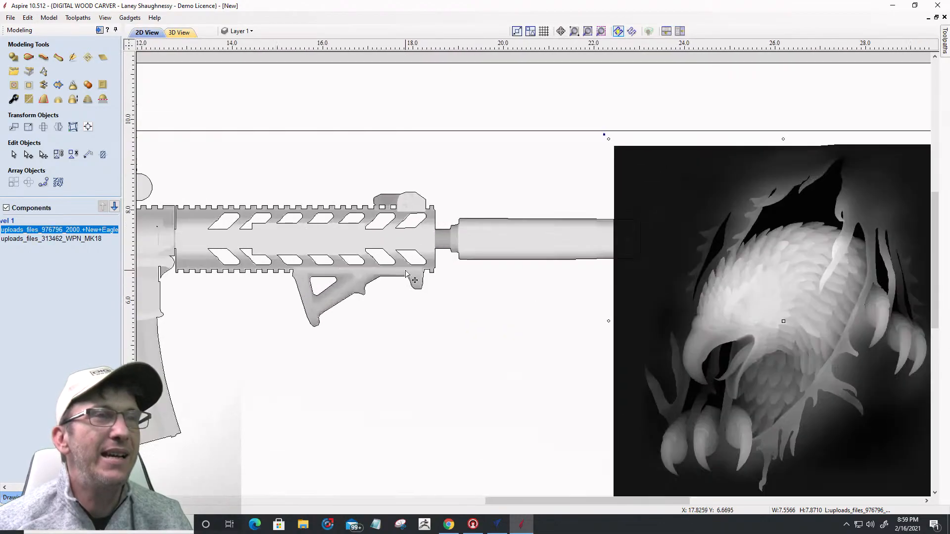
key(F3)
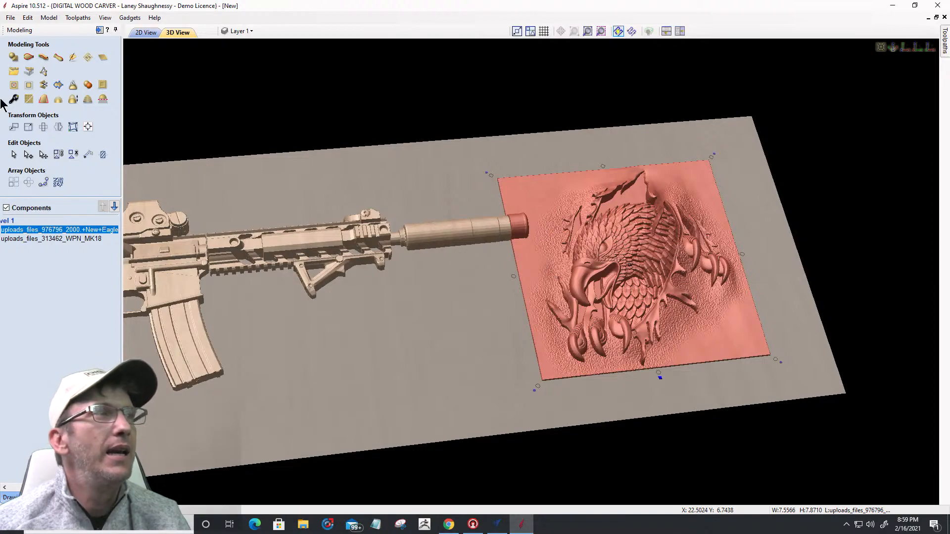
click(14, 487)
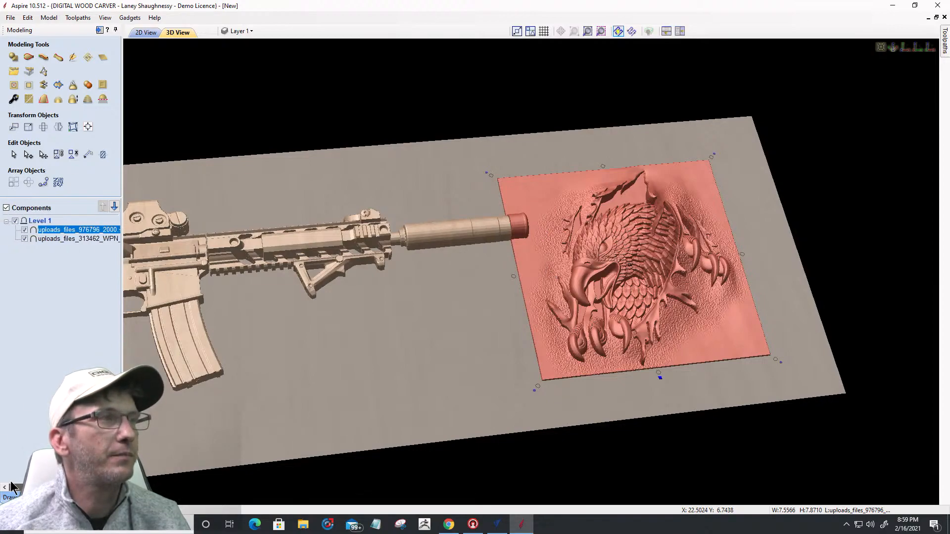
mouse_move(47, 231)
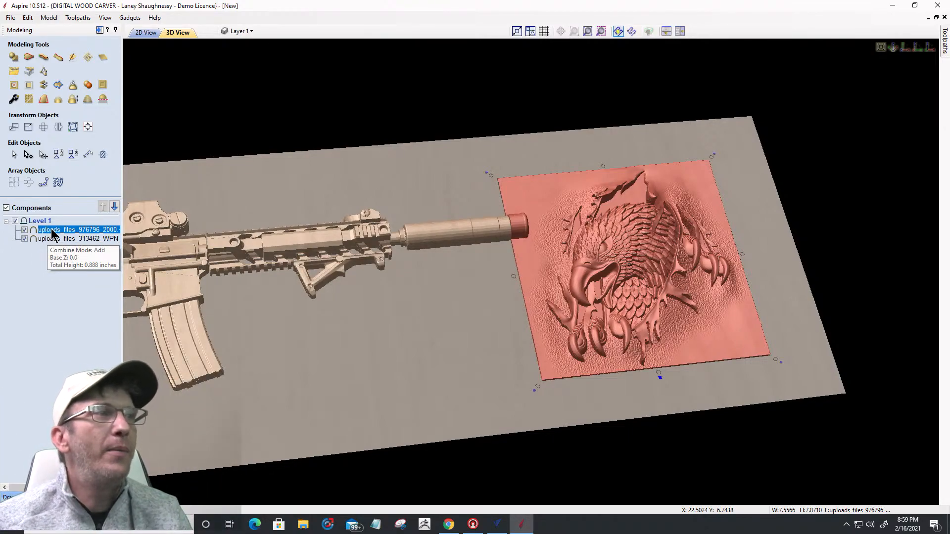
right_click(53, 231)
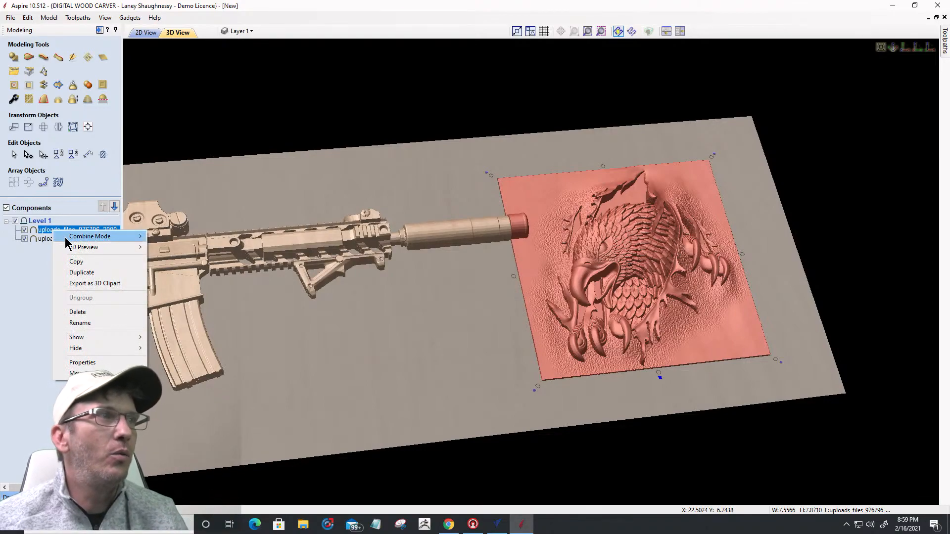
mouse_move(66, 240)
click(170, 257)
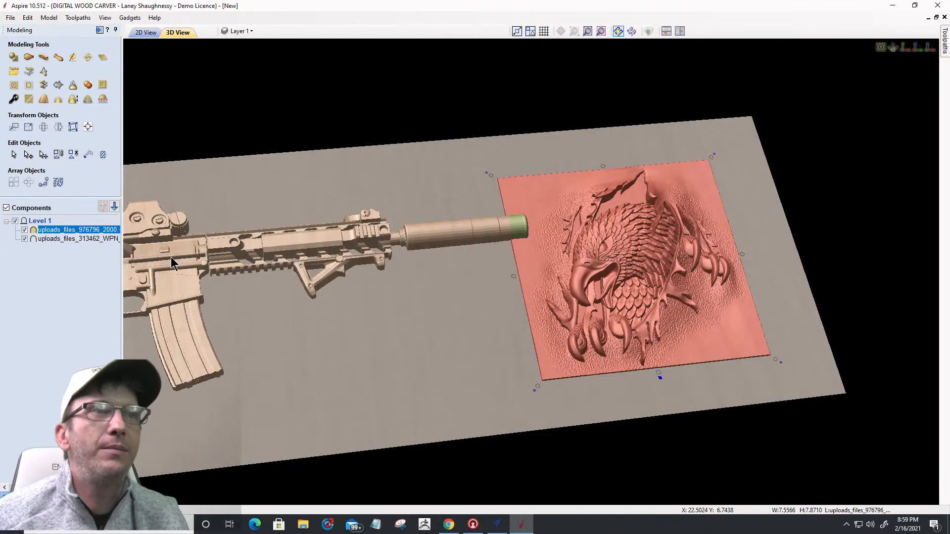
Step: Orbit the board to check both reliefs, then return to the whole-board 2D layout
click(65, 239)
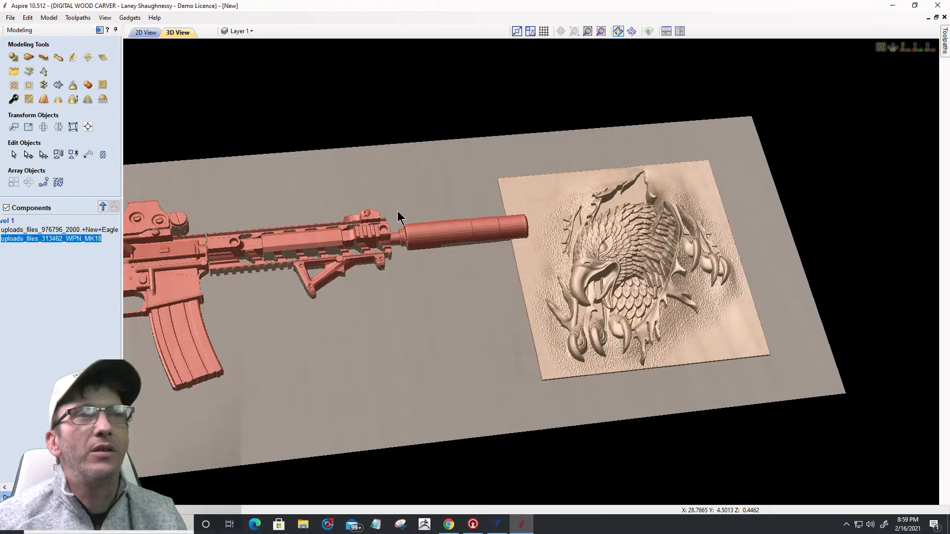
drag(398, 210, 624, 246)
drag(602, 307, 597, 325)
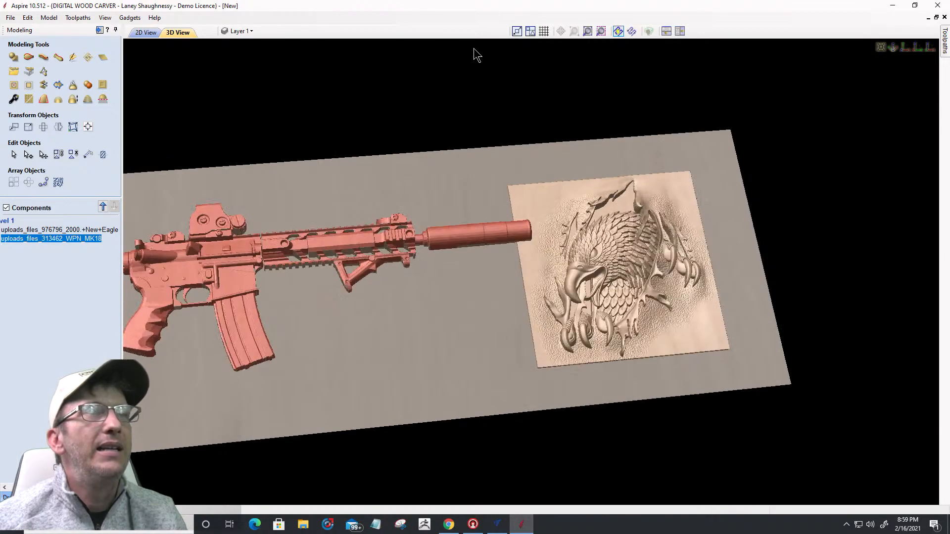
click(145, 32)
scroll(657, 235, down, 5)
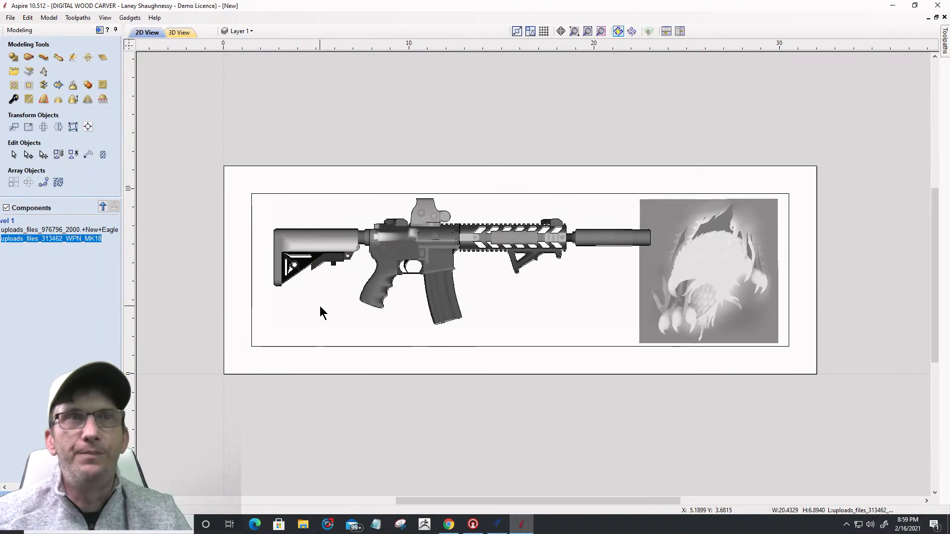
Step: Create a flat shape with a 0.25 in base height from the inner rectangle
click(351, 192)
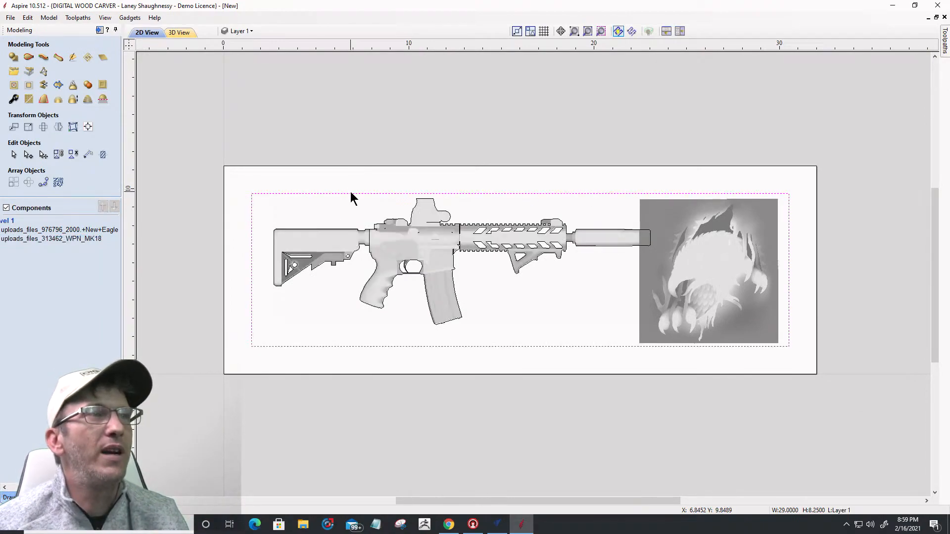
click(13, 58)
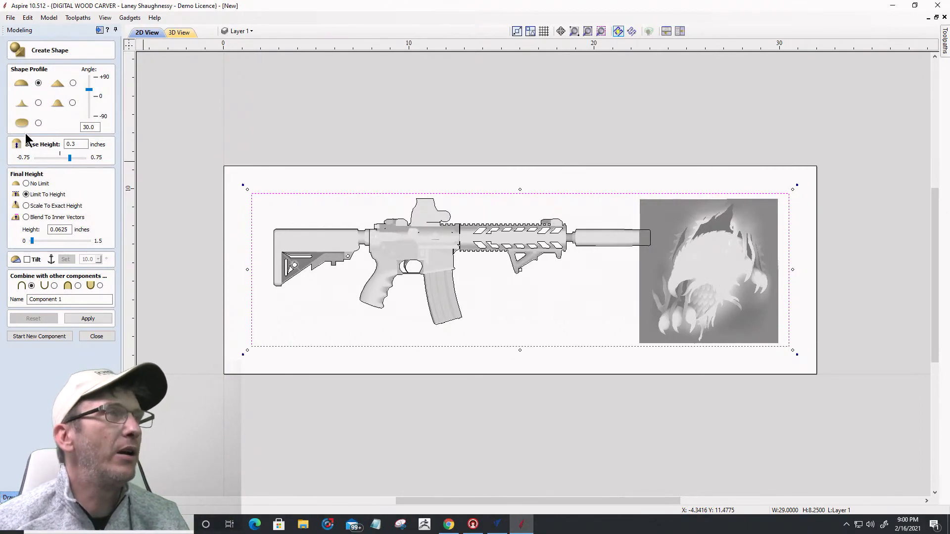
click(38, 123)
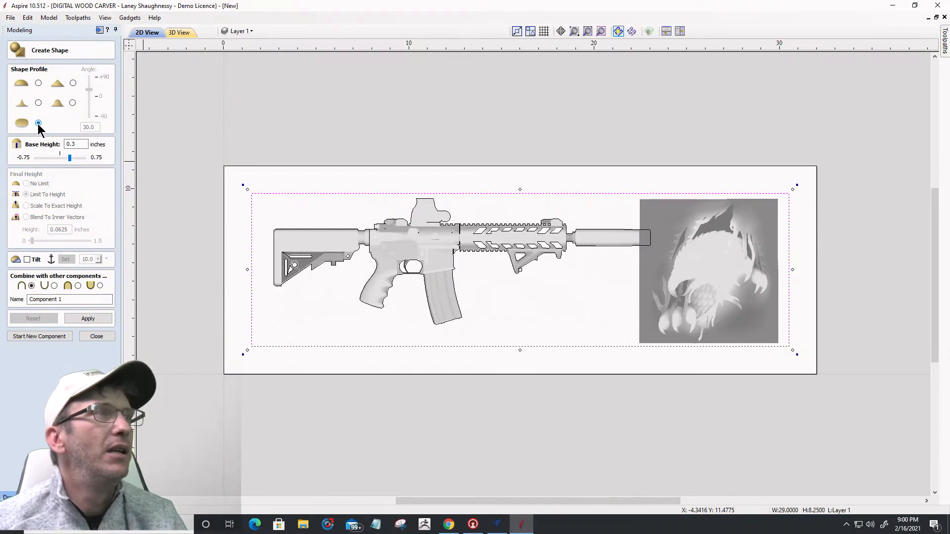
click(82, 144)
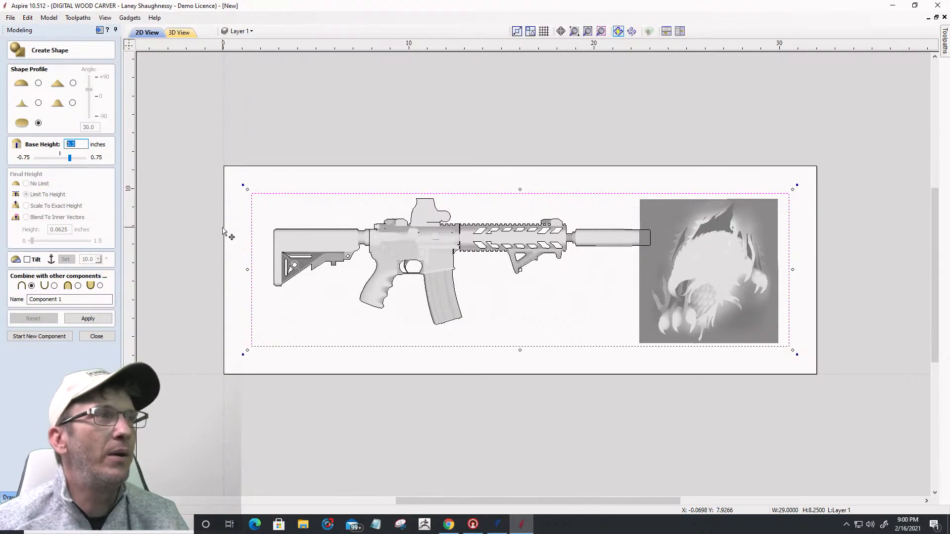
text(.25)
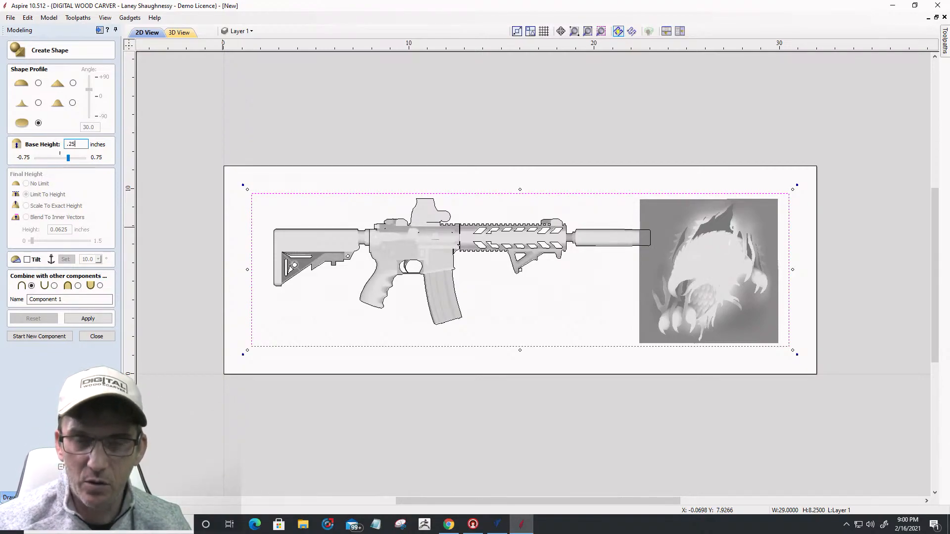
click(96, 318)
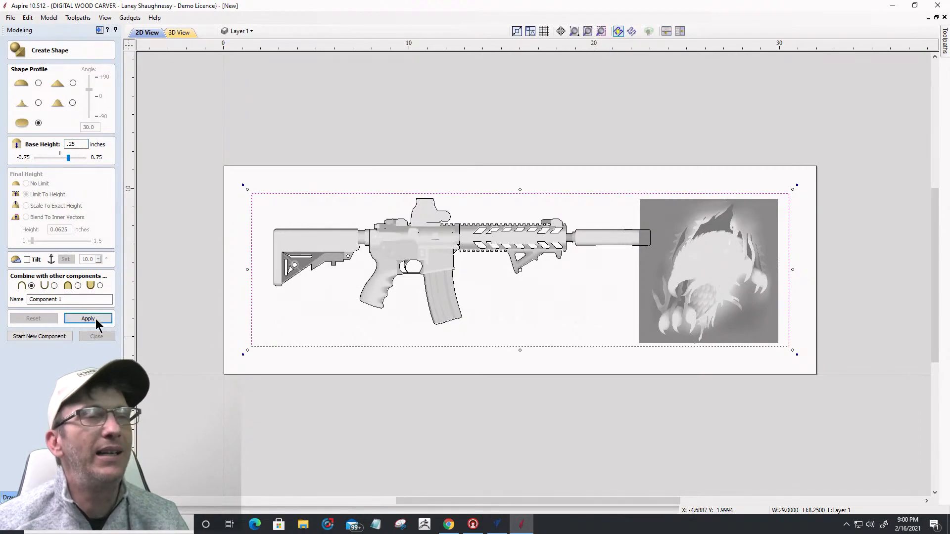
Step: Preview the raised panel in 3D, set its combine mode to Merge, and close Create Shape
click(179, 32)
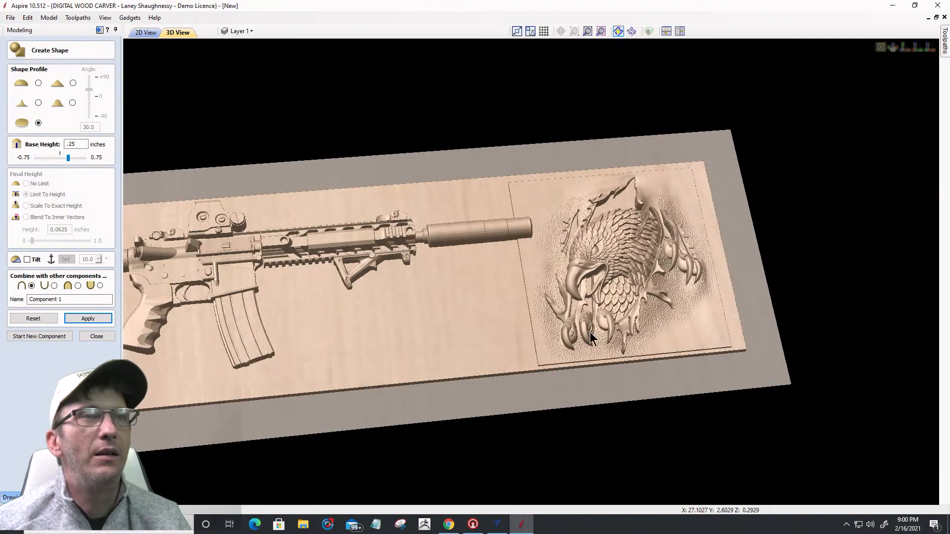
scroll(602, 339, up, 3)
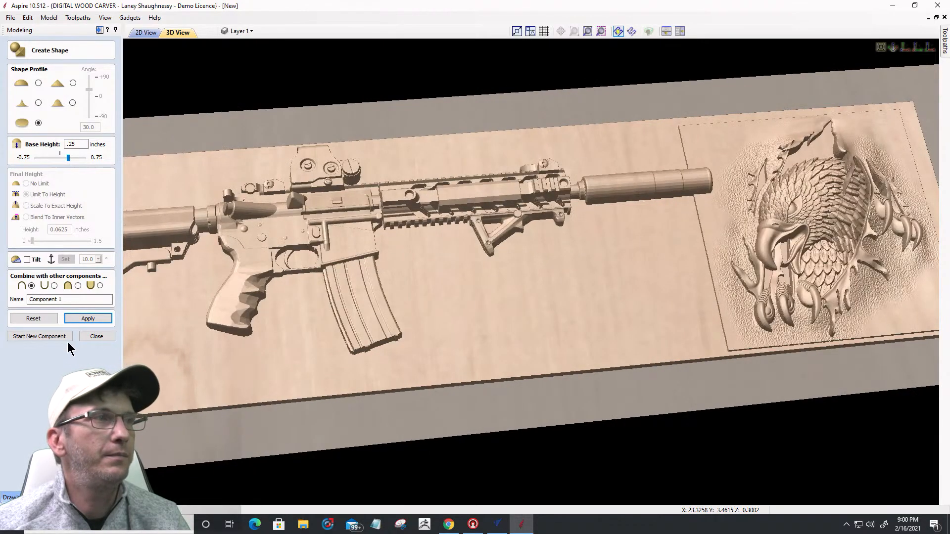
mouse_move(565, 341)
mouse_down()
mouse_move(532, 313)
mouse_move(579, 349)
mouse_up()
drag(538, 325, 505, 321)
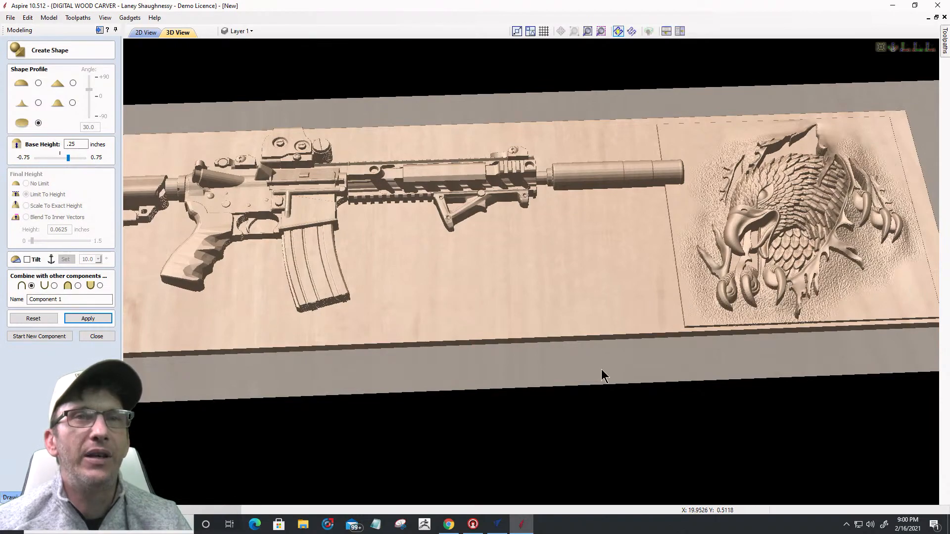
click(78, 286)
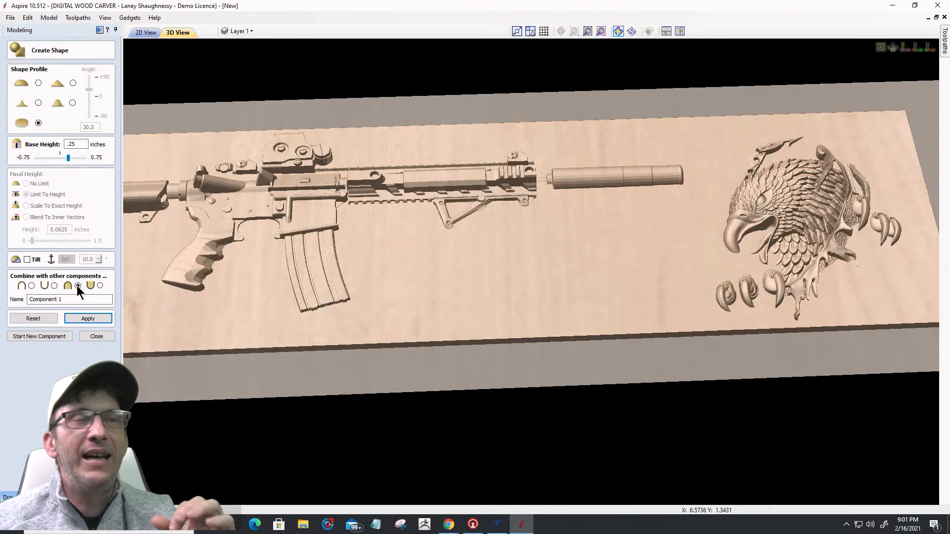
click(96, 340)
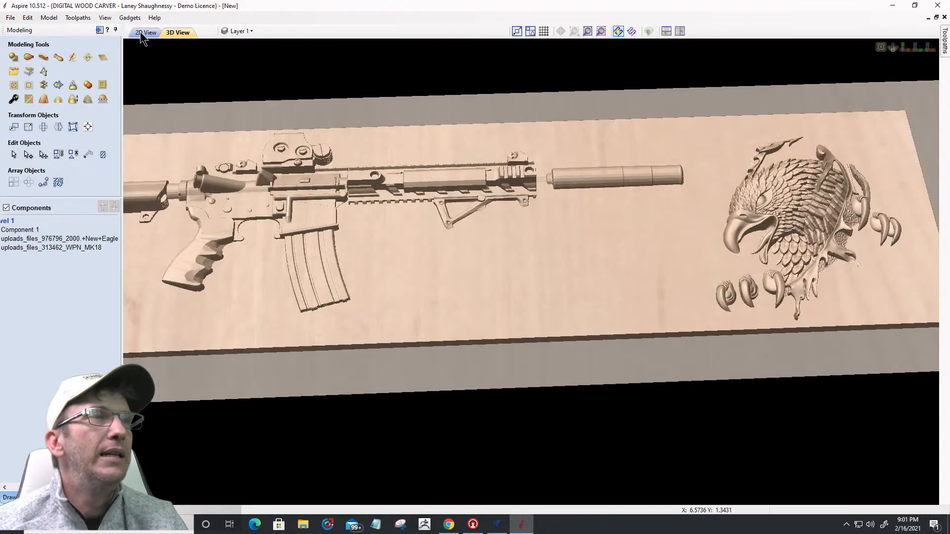
Step: Create a merged flat shape at 1.25 in base height from the outer and inner rectangles
click(143, 32)
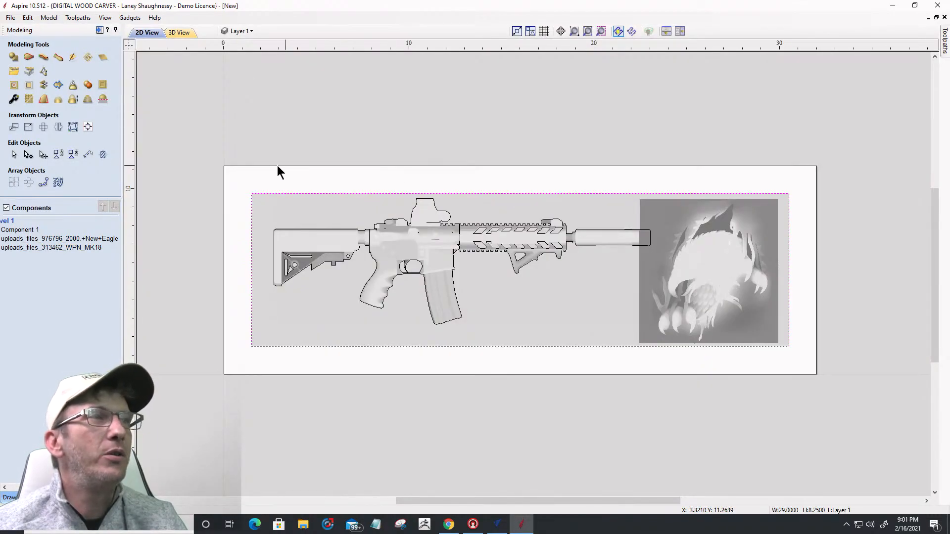
click(229, 165)
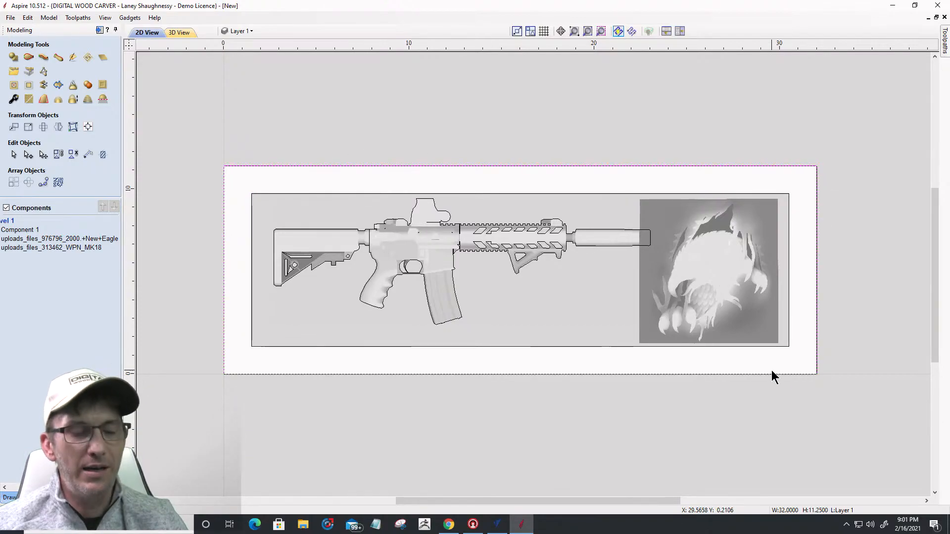
shift+click(774, 347)
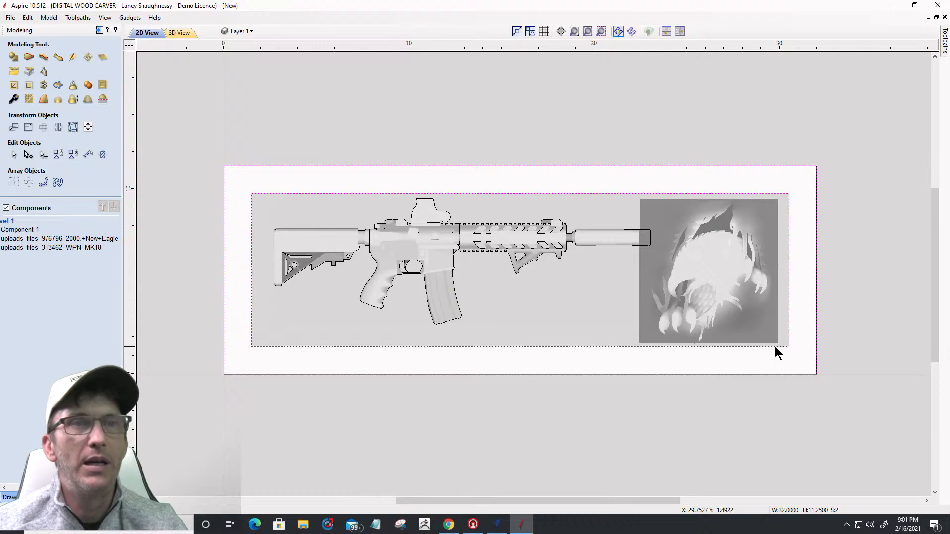
click(14, 58)
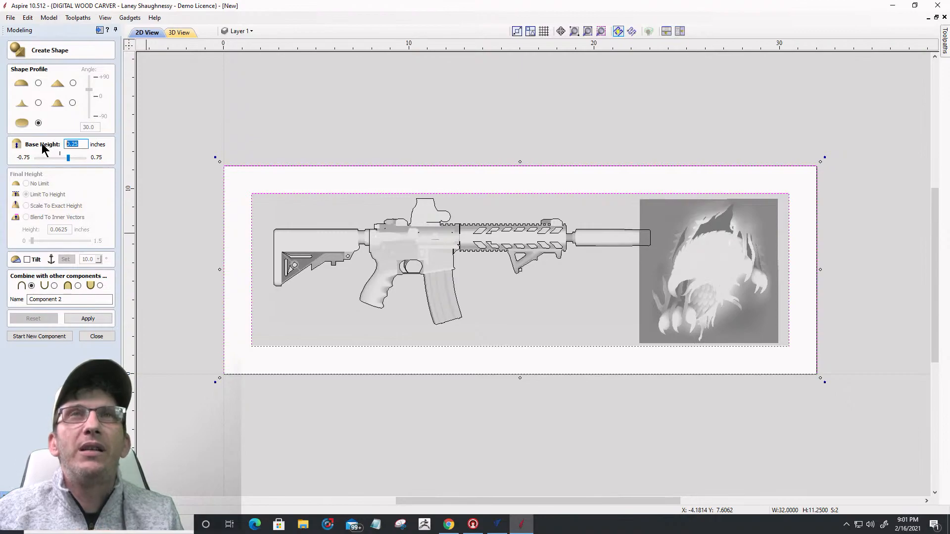
text(1)
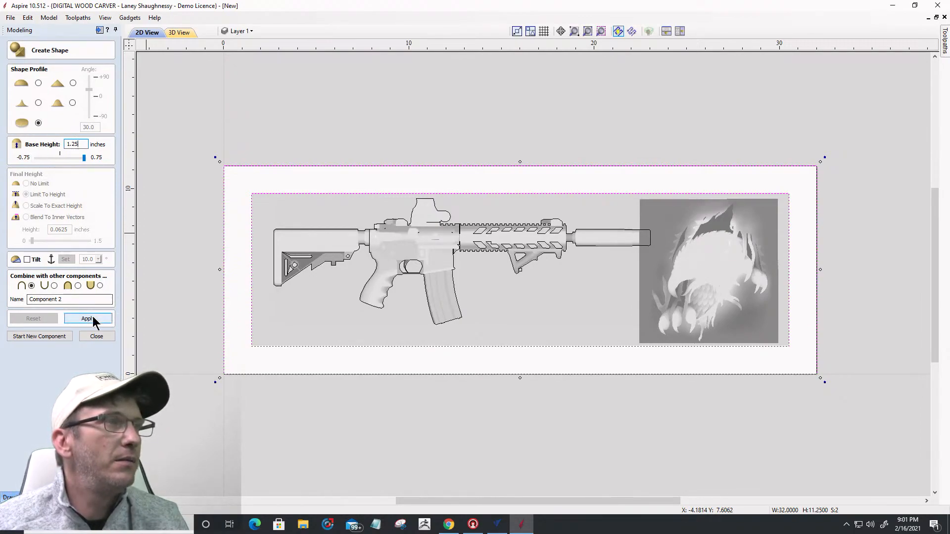
click(78, 286)
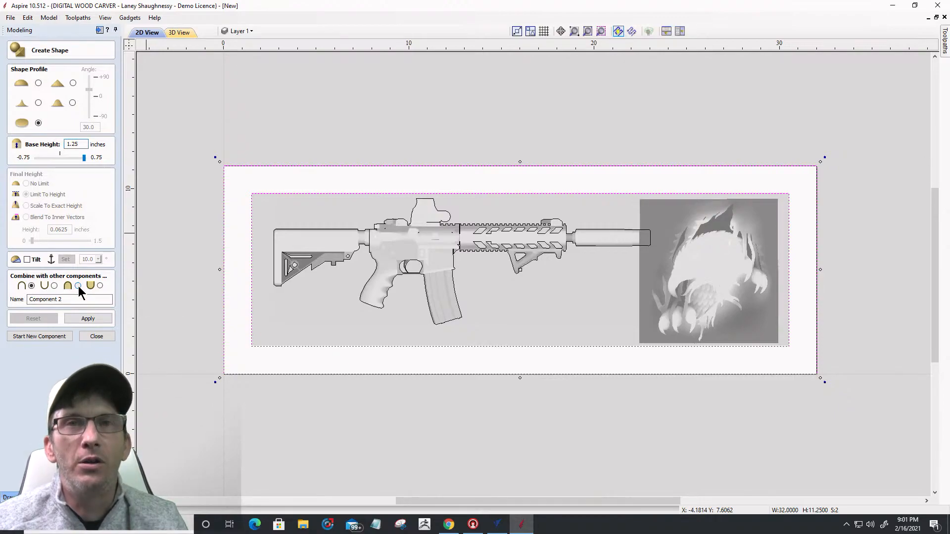
click(88, 319)
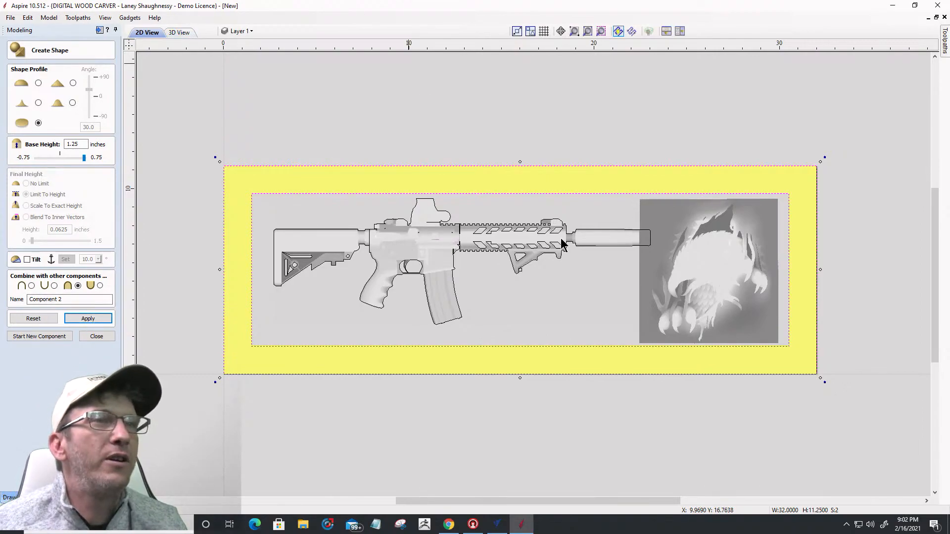
Step: Check the raised border in 3D, then close the shape settings
key(F3)
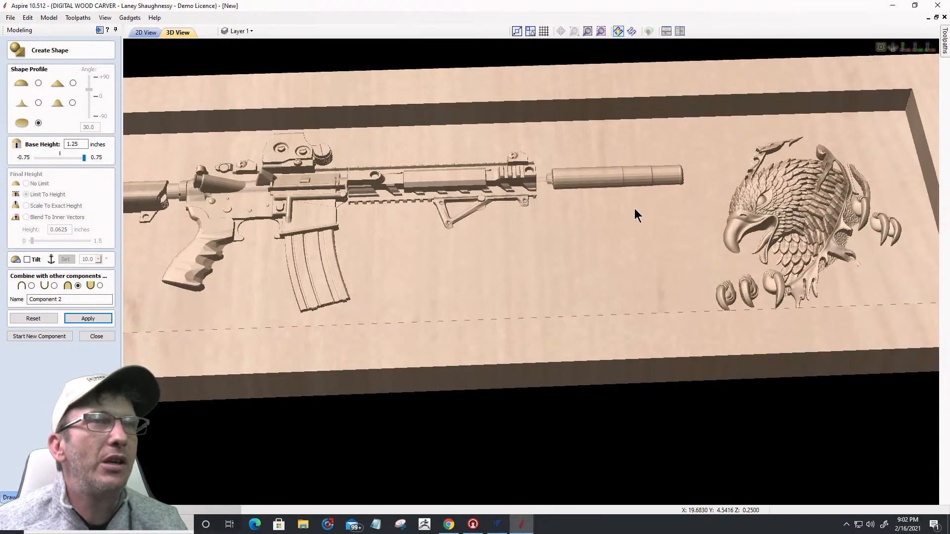
scroll(634, 208, down, 1)
scroll(583, 101, down, 1)
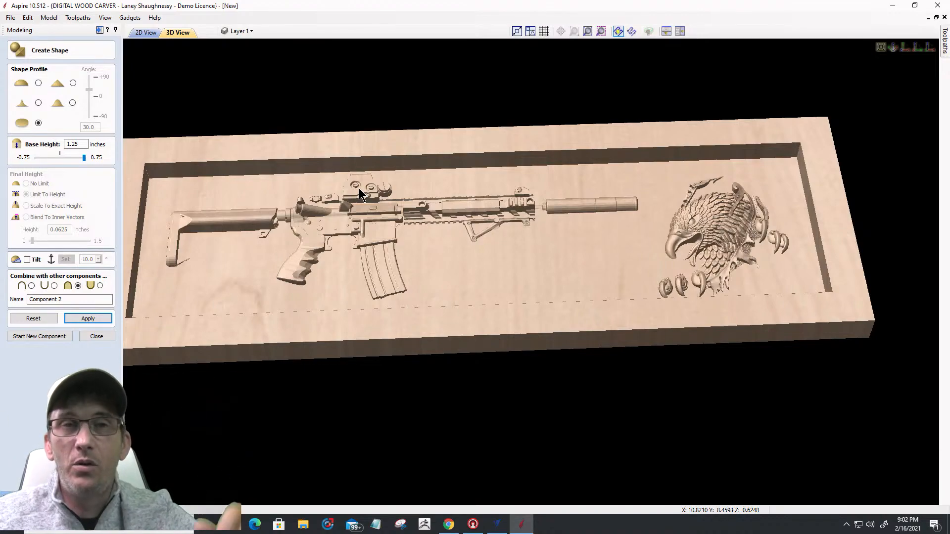
click(145, 32)
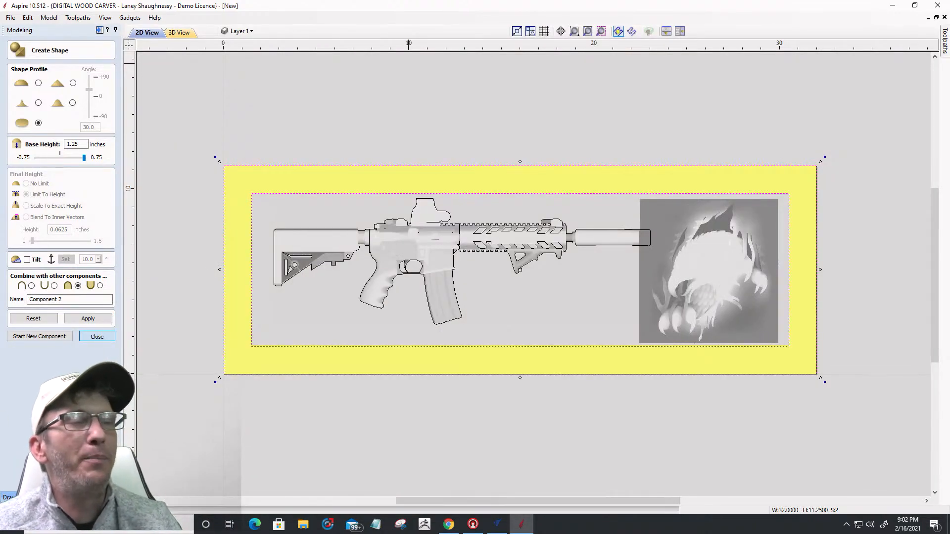
click(97, 337)
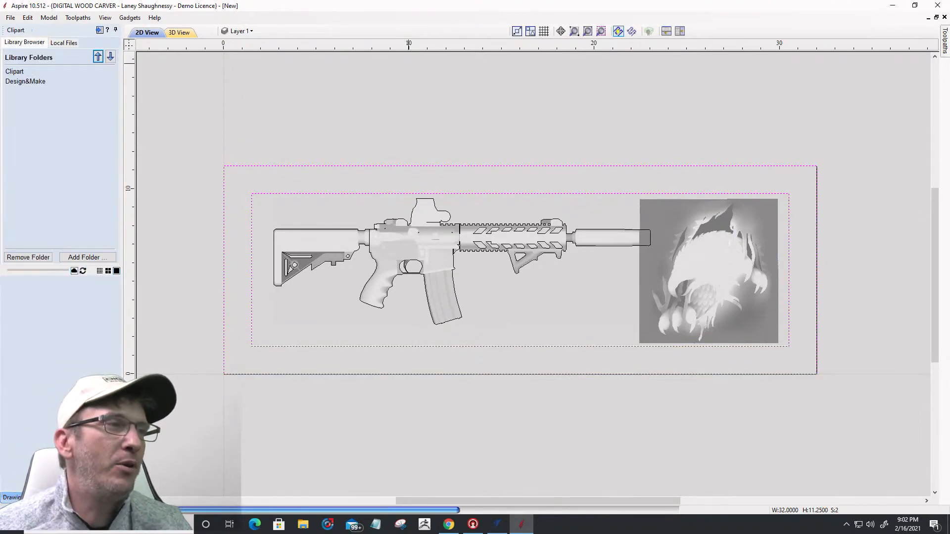
Step: Drag Diamond_Plate1 from Clipart > Texture Area Tiles onto the board's lower-left corner
click(18, 72)
scroll(52, 203, down, 2)
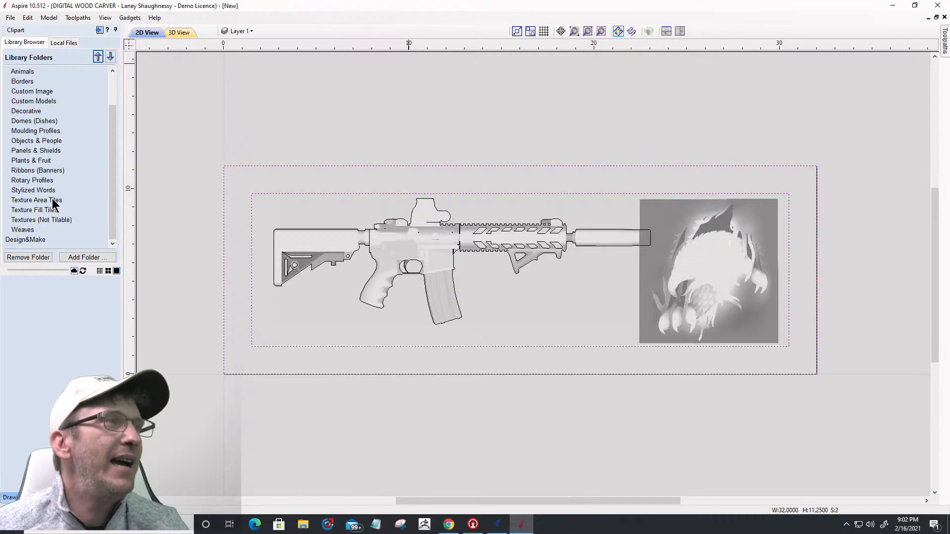
click(46, 201)
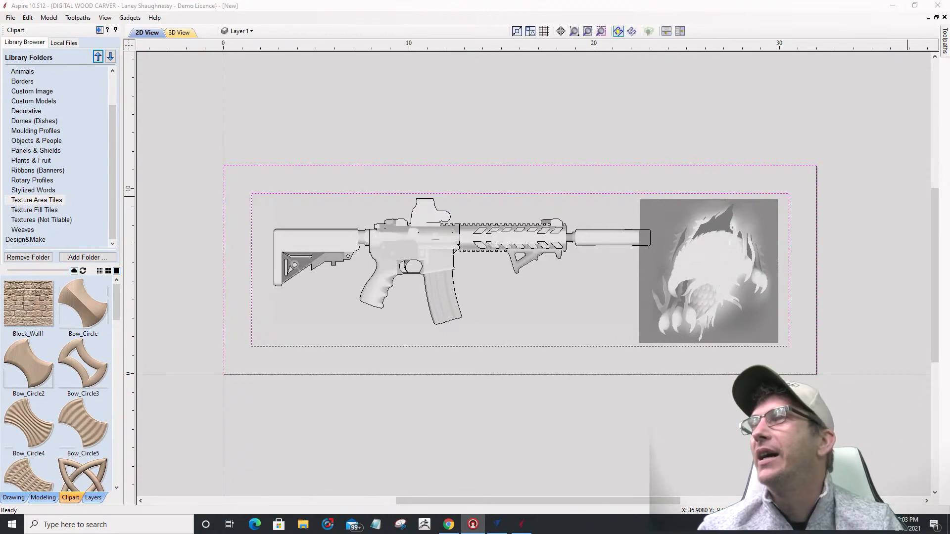
click(394, 353)
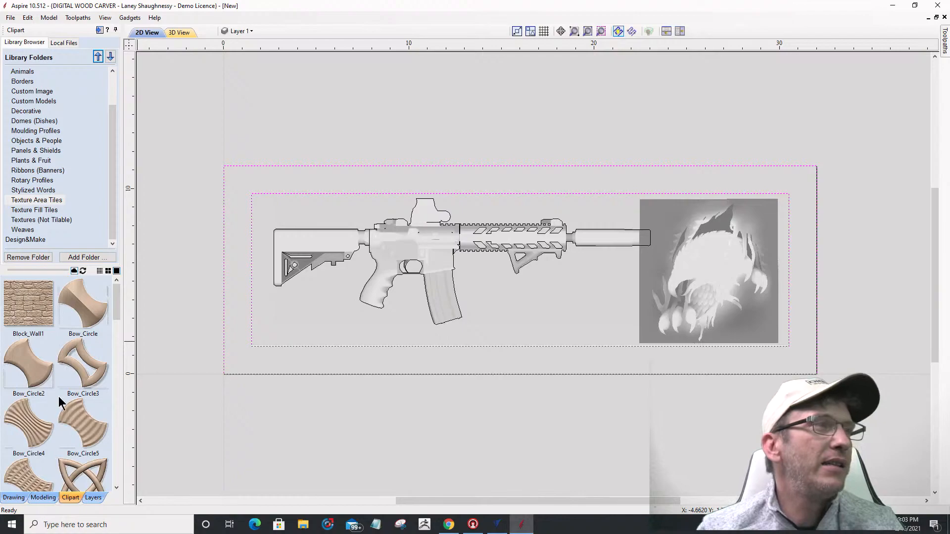
drag(118, 307, 122, 372)
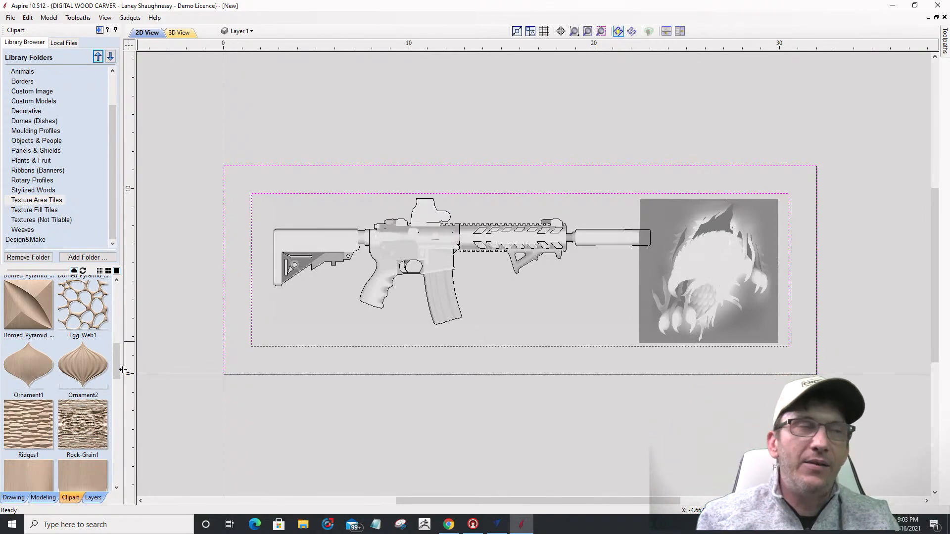
drag(119, 376, 119, 349)
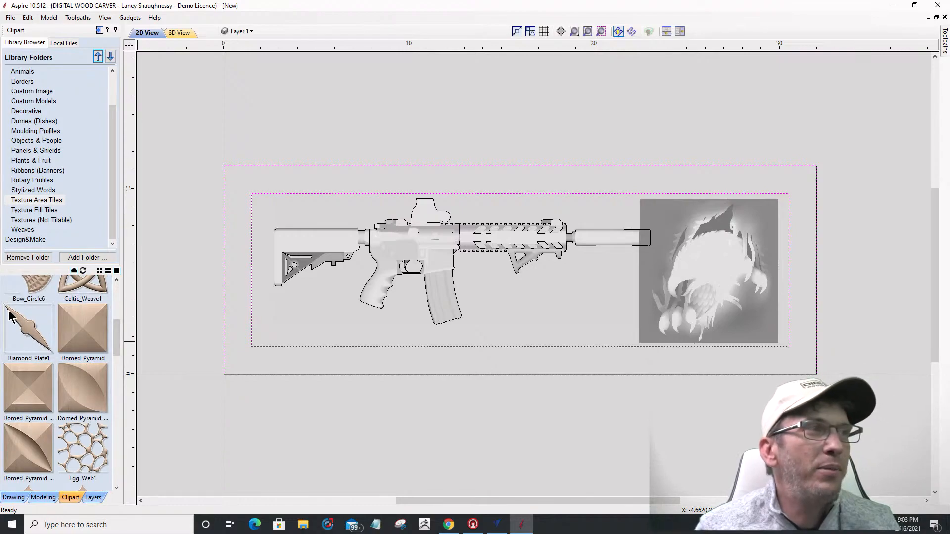
drag(22, 327, 274, 230)
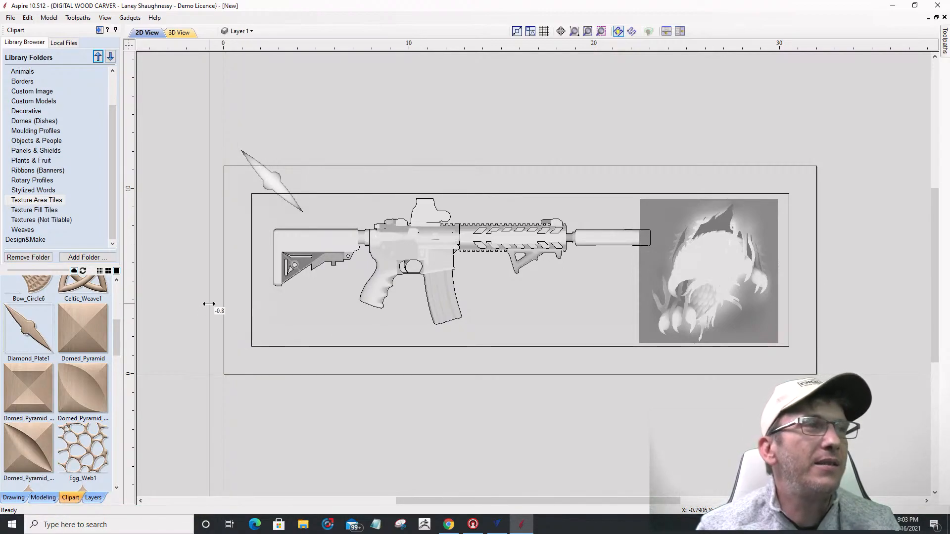
ctrl+drag(264, 179, 225, 362)
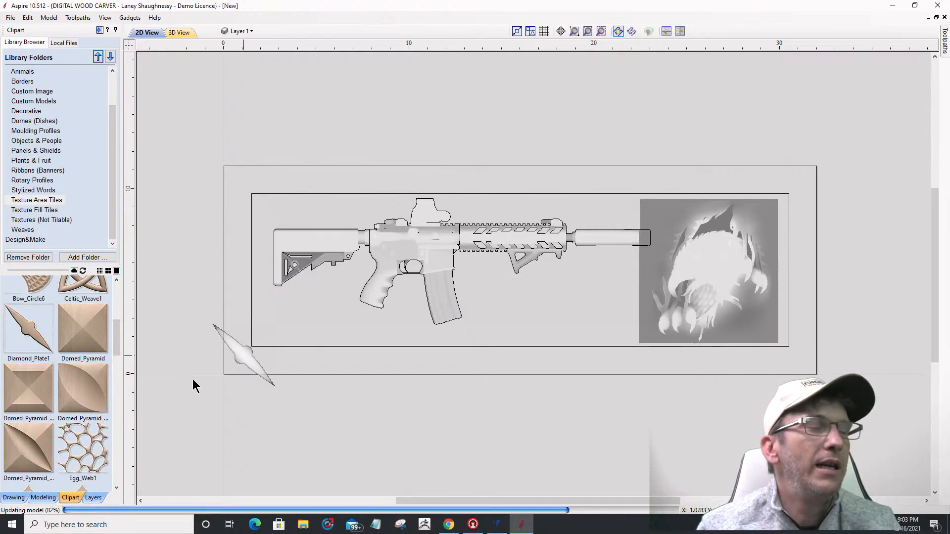
Step: Shrink the Diamond_Plate1 tile to about 1.5 in and fit it into the board's lower-left corner
click(43, 497)
scroll(249, 358, up, 5)
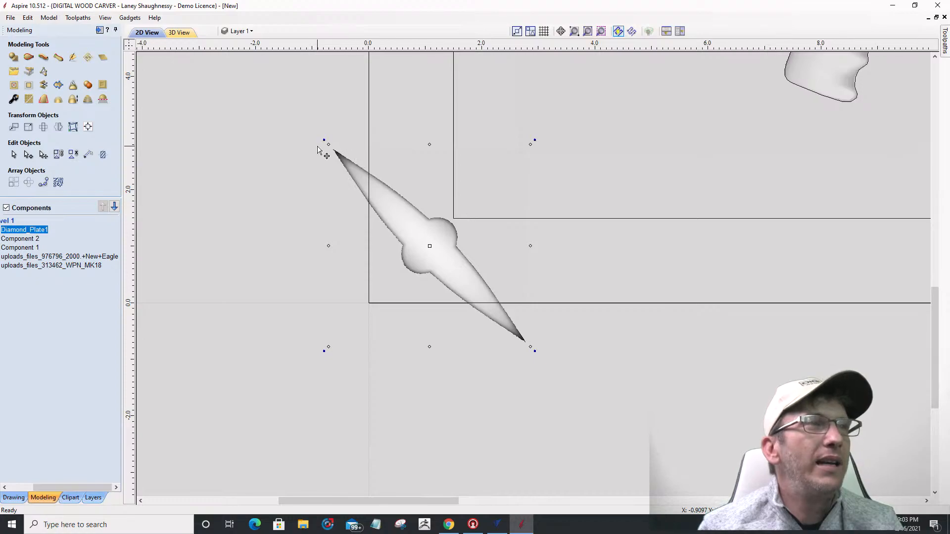
drag(328, 144, 387, 214)
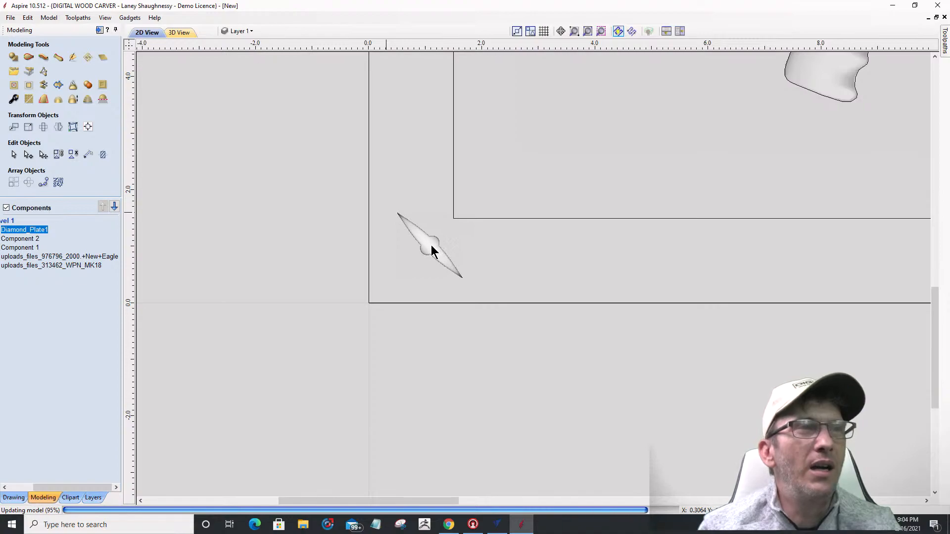
drag(416, 263, 405, 266)
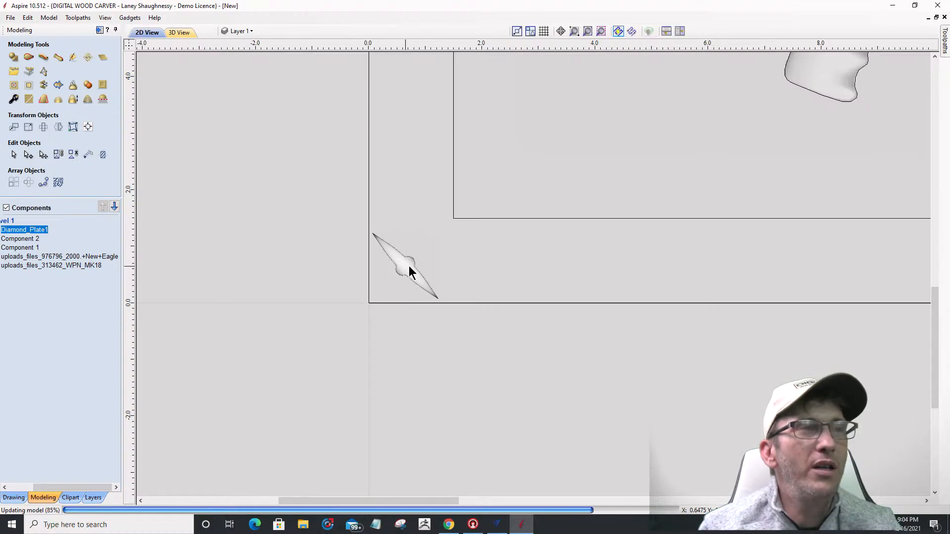
drag(406, 265, 411, 263)
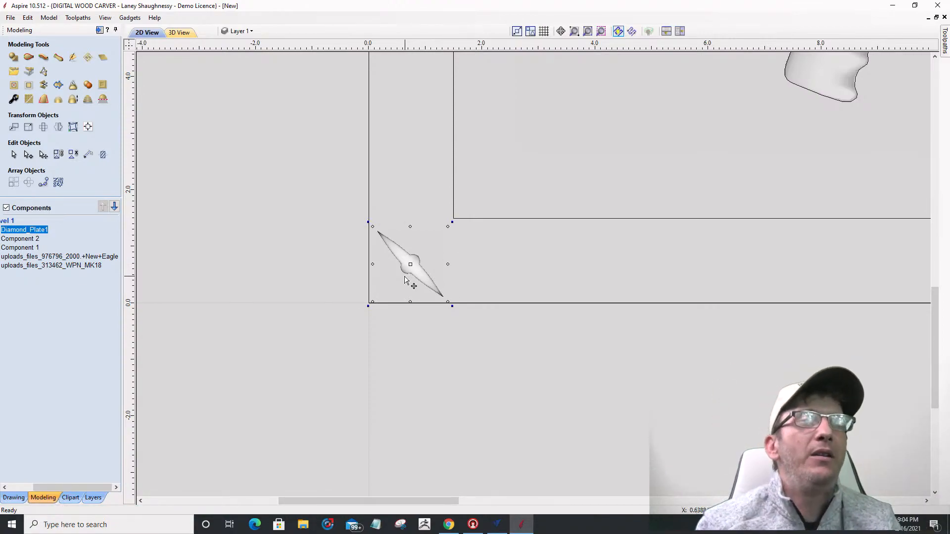
scroll(405, 279, down, 5)
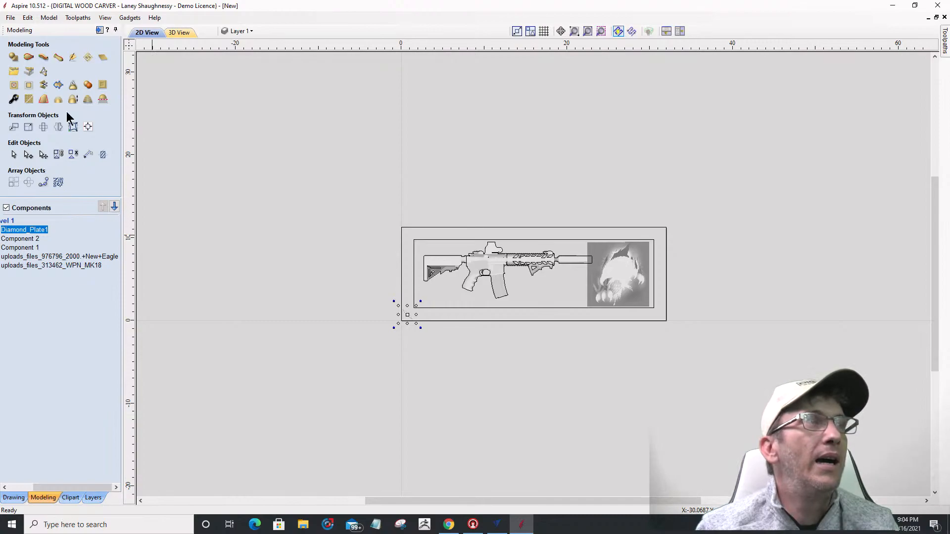
Step: Open Create Texture Area for the diamond tile (Component 3) and select its 0.0 % horizontal spacing
click(88, 59)
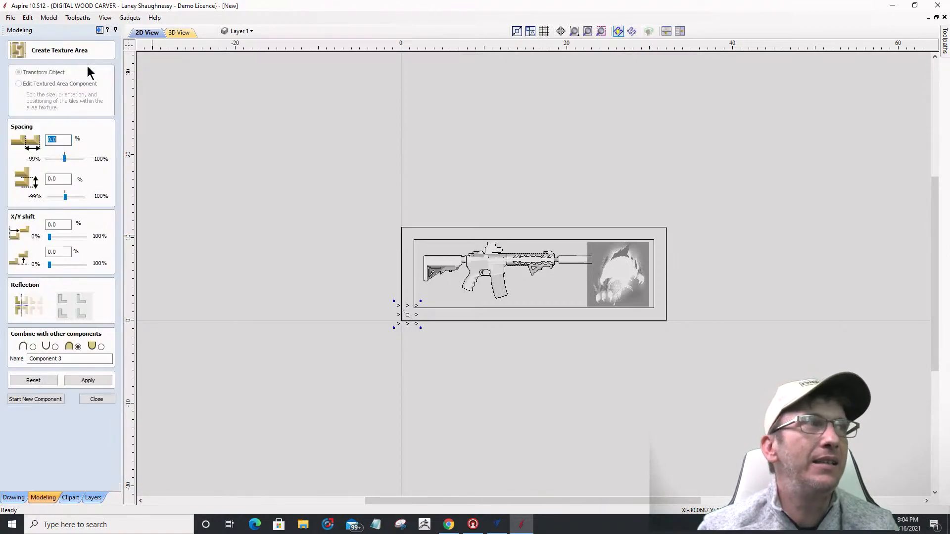
click(70, 497)
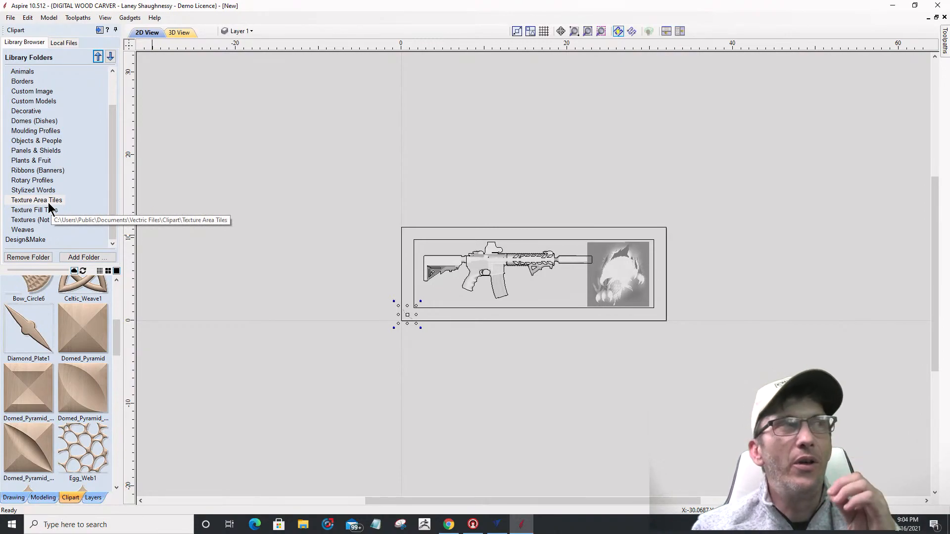
click(43, 498)
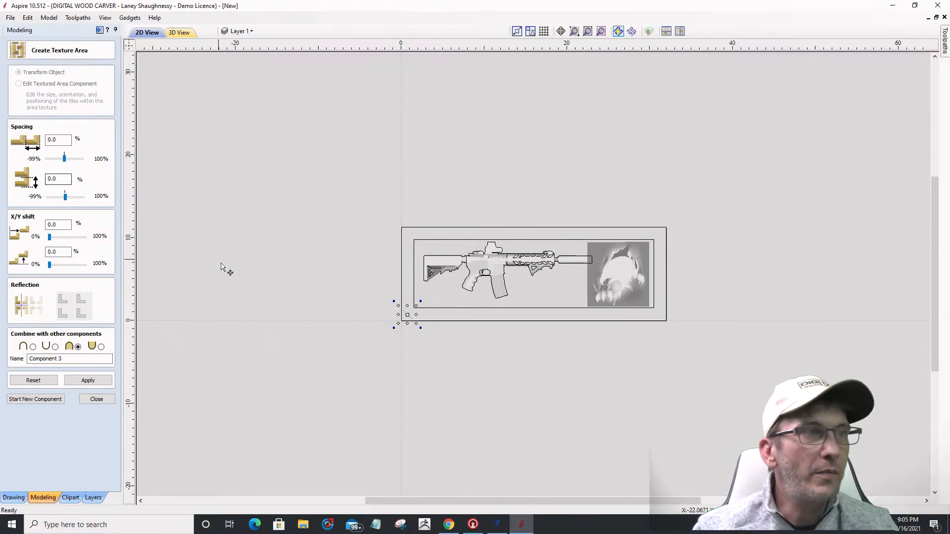
scroll(380, 331, up, 2)
scroll(381, 332, up, 2)
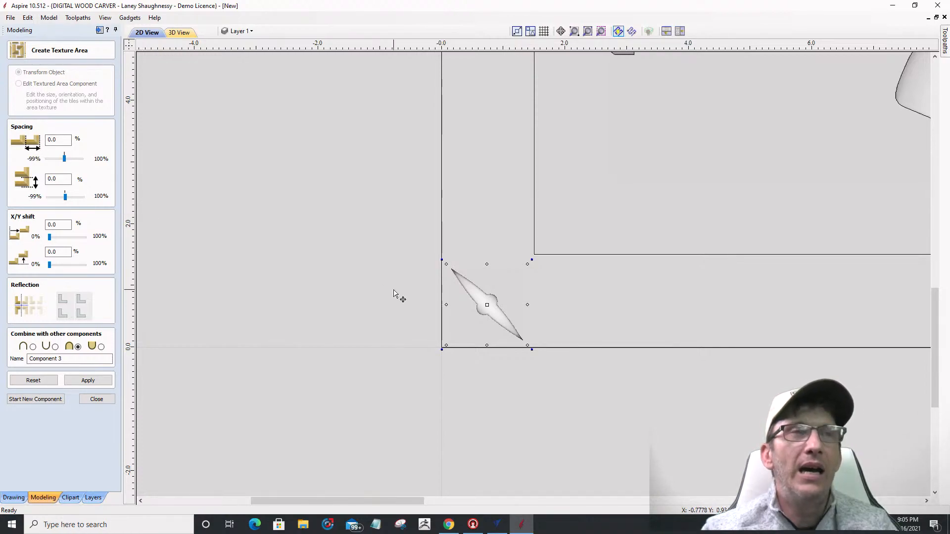
scroll(506, 329, up, 4)
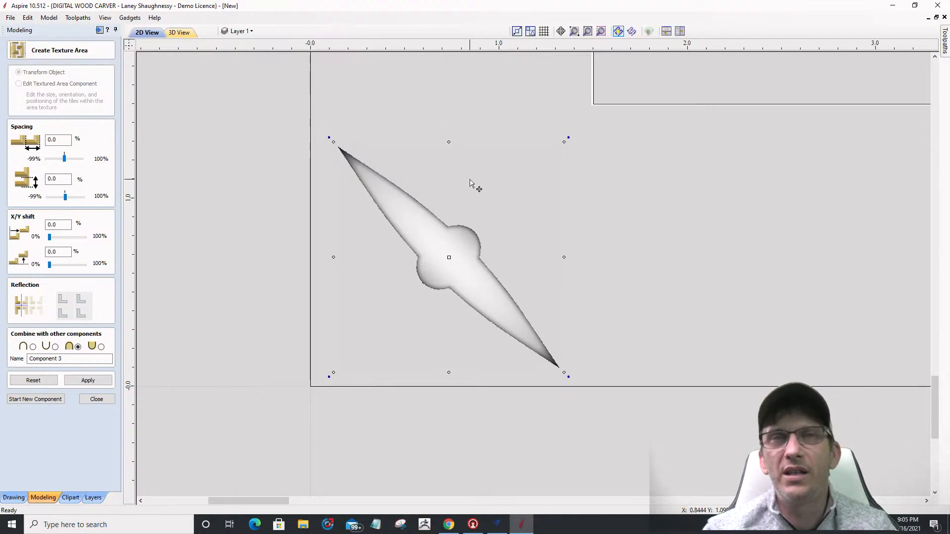
drag(67, 140, 16, 143)
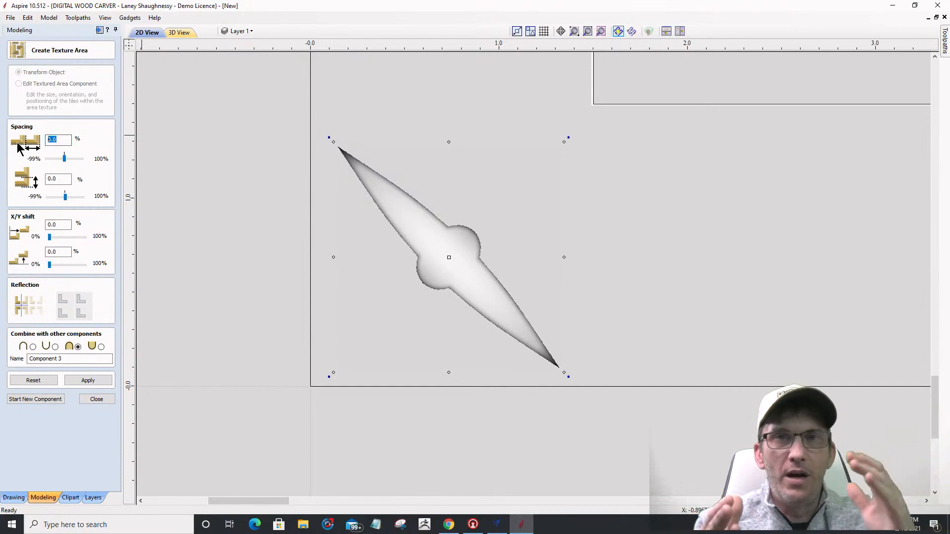
Step: Enter 33.3 % for both the horizontal and vertical tile spacing of the diamond texture
text(33.3)
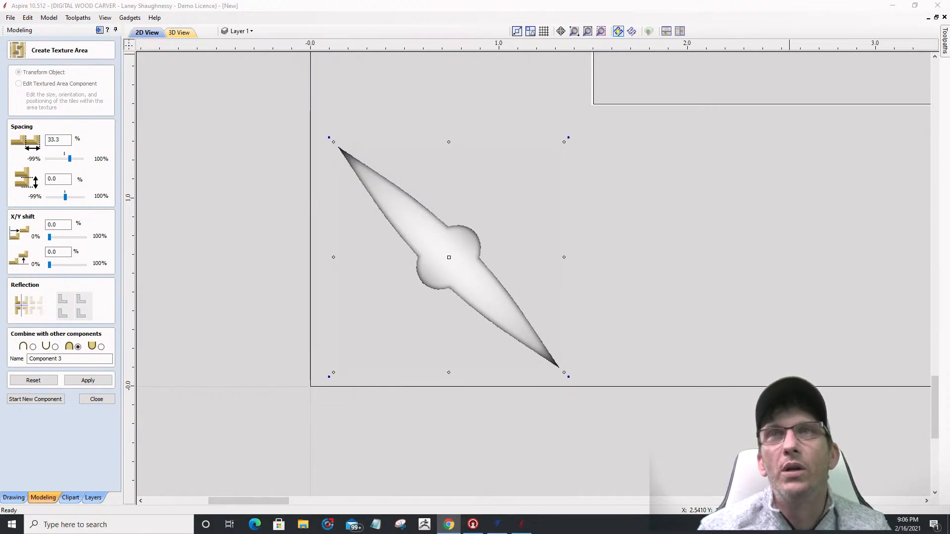
click(58, 178)
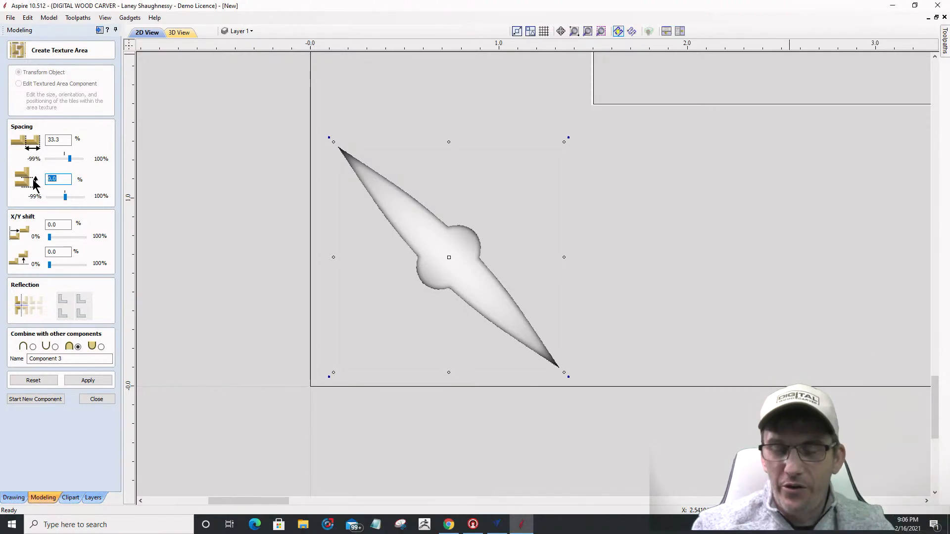
key(BackSpace)
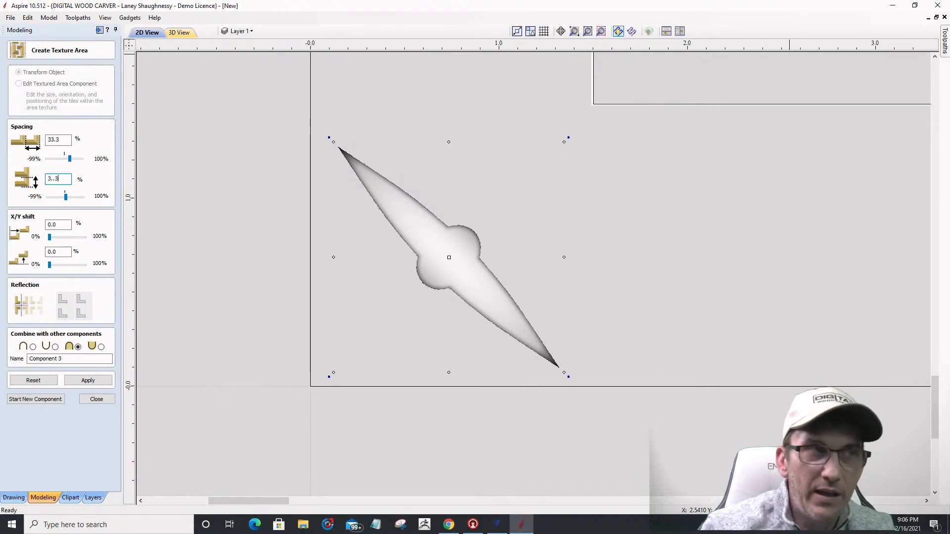
key(BackSpace)
key(BackSpace)
key(BackSpace)
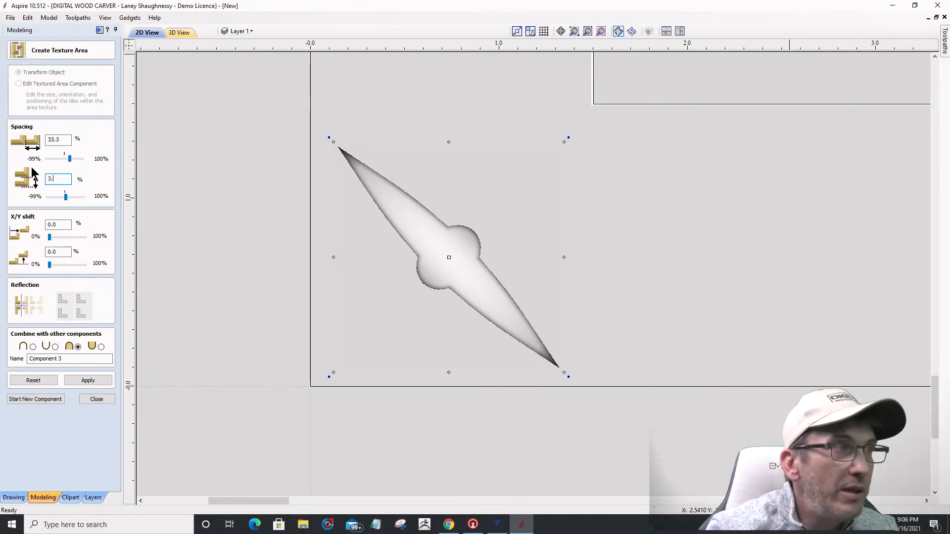
text(33)
key(Return)
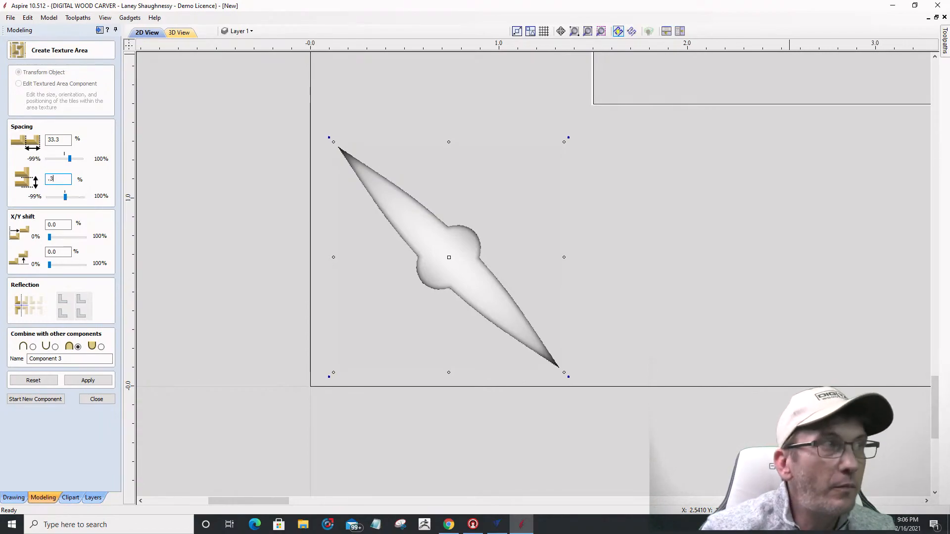
key(BackSpace)
key(BackSpace)
text(33.3)
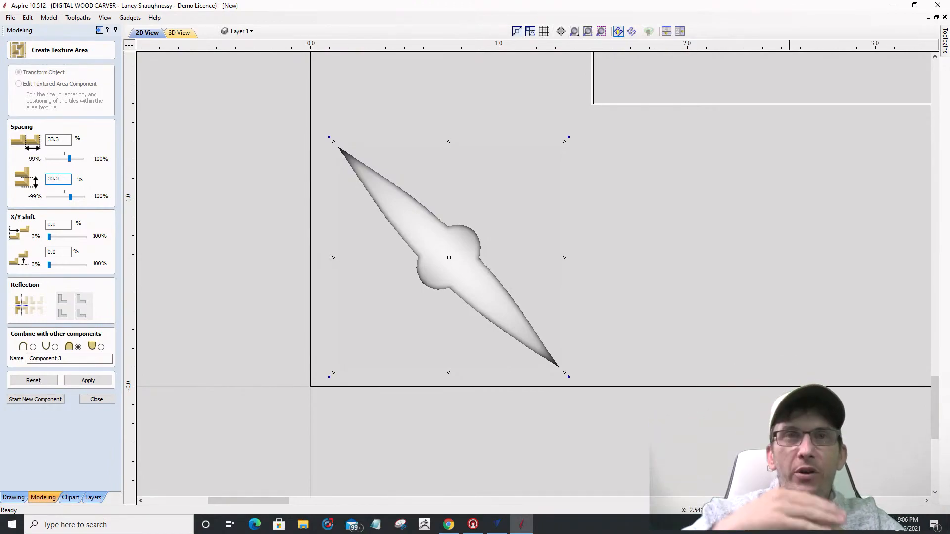
scroll(460, 225, down, 10)
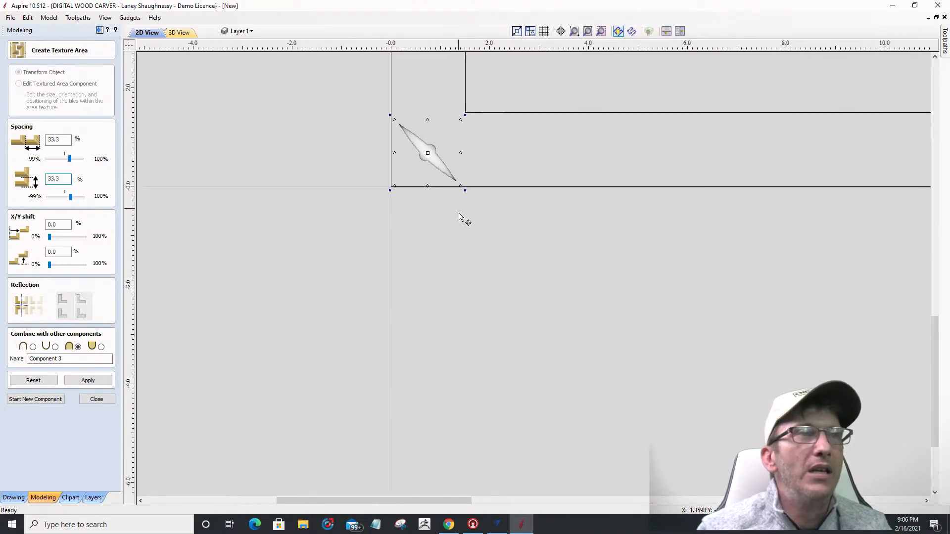
scroll(408, 175, down, 2)
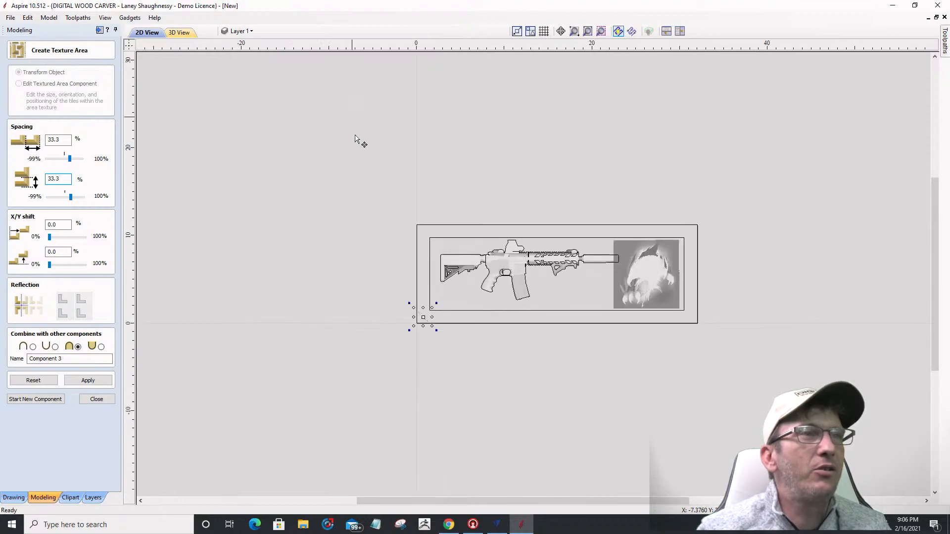
scroll(569, 346, up, 2)
Step: Apply the diamond-plate texture across the board and check the tiling in 3D before returning to 2D
click(91, 379)
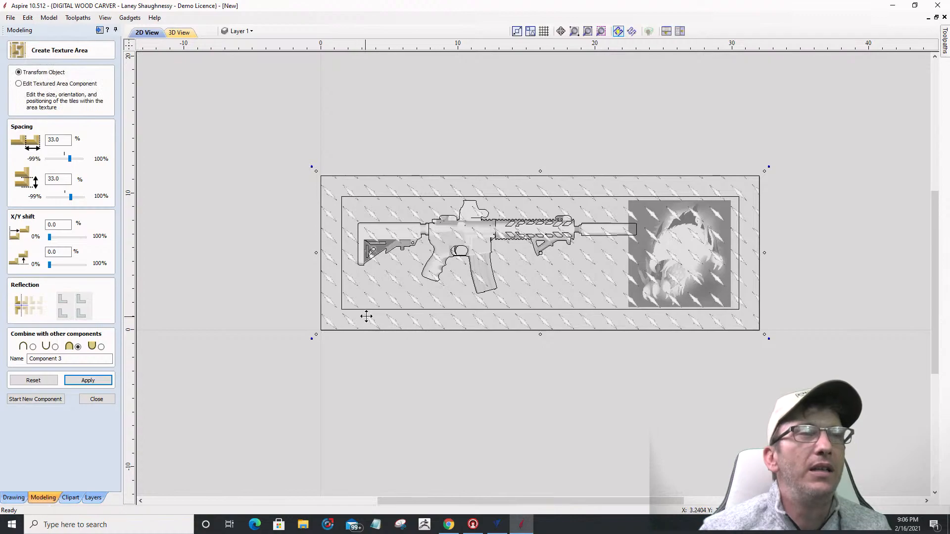
scroll(355, 324, up, 5)
scroll(388, 287, down, 5)
click(179, 33)
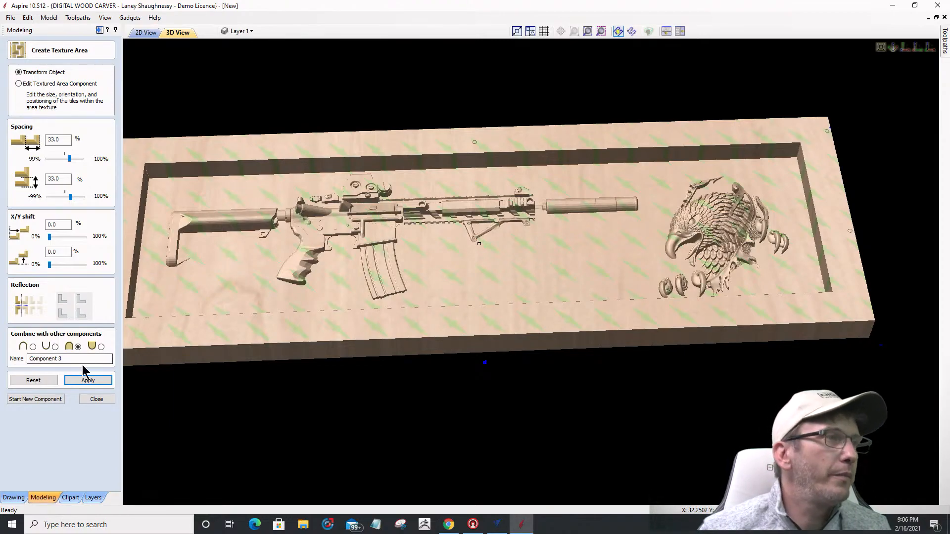
click(147, 33)
scroll(470, 189, down, 3)
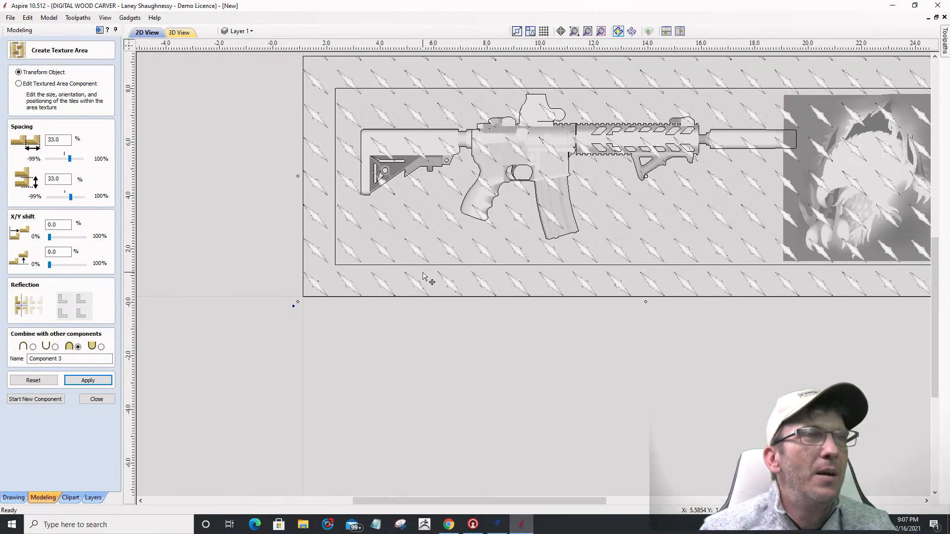
scroll(424, 275, up, 5)
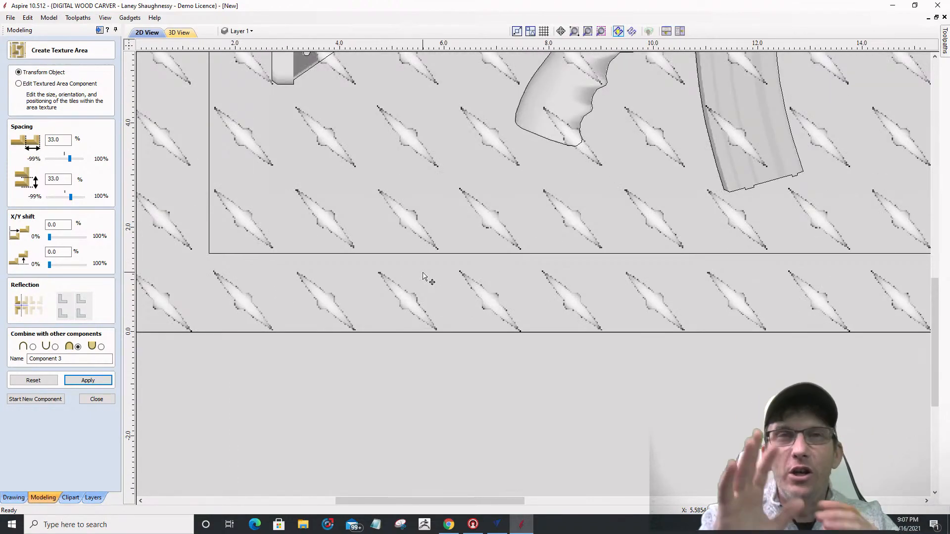
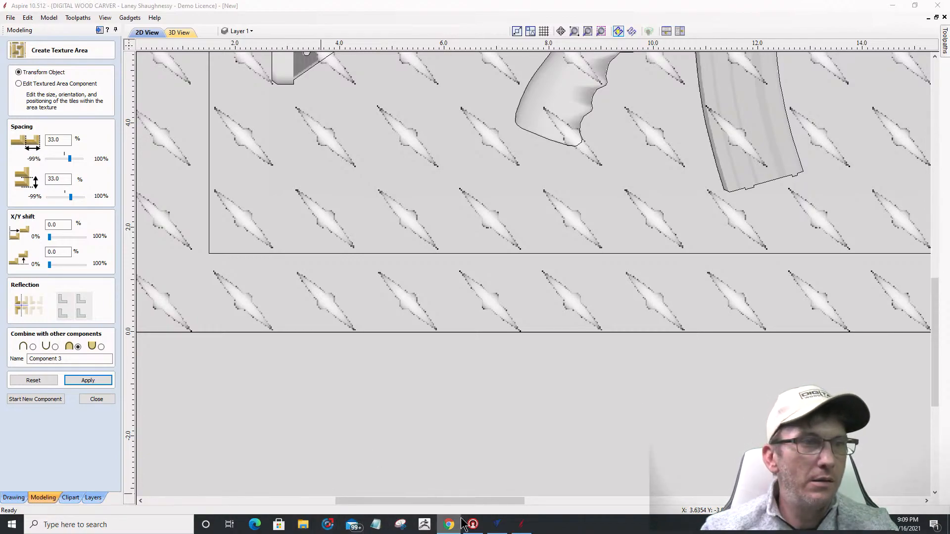
Step: Bring VCarve Pro's 3D Finish 2 toolpath preview to the front
mouse_move(502, 528)
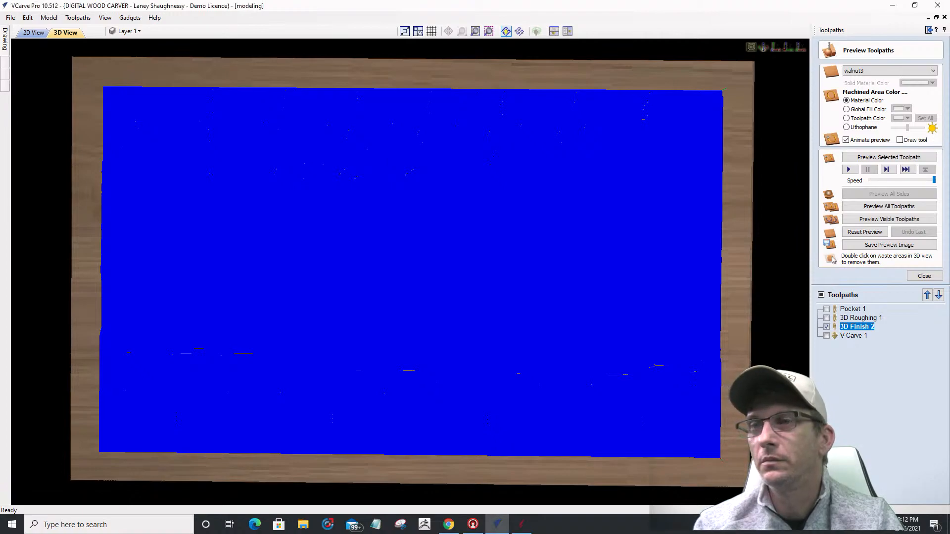
Step: Minimize VCarve Pro to get back to Aspire's Create Texture Area settings
key(alt+Tab)
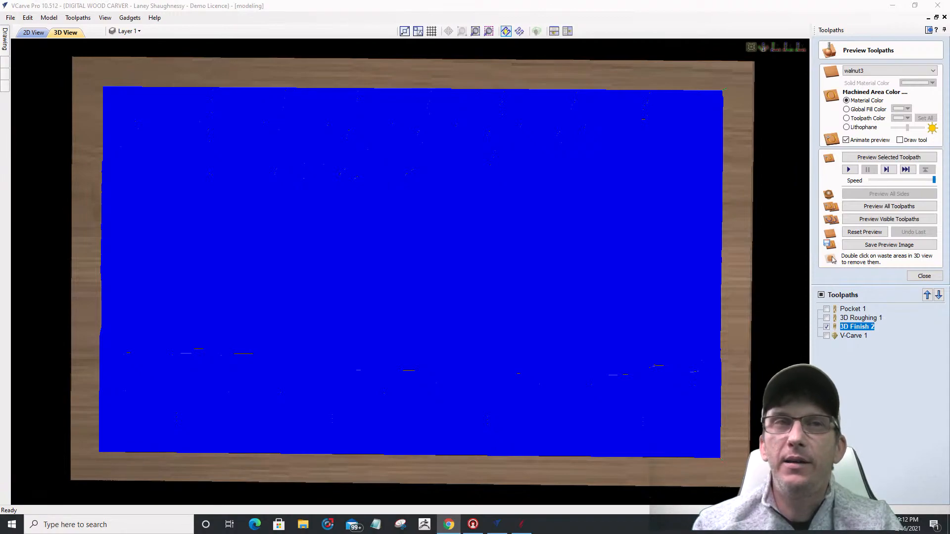
click(892, 5)
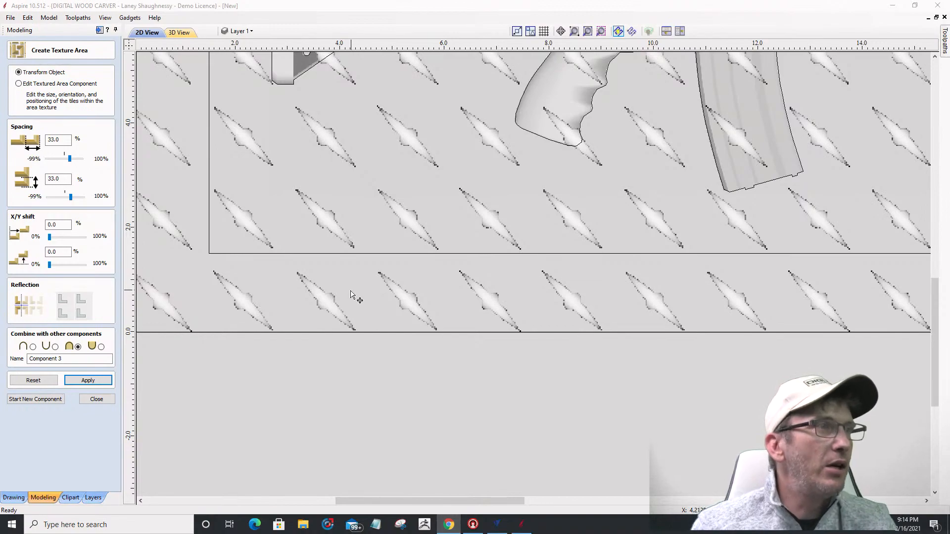
Step: Apply the top-right Reflection option so alternating diamond tiles mirror each other
click(81, 304)
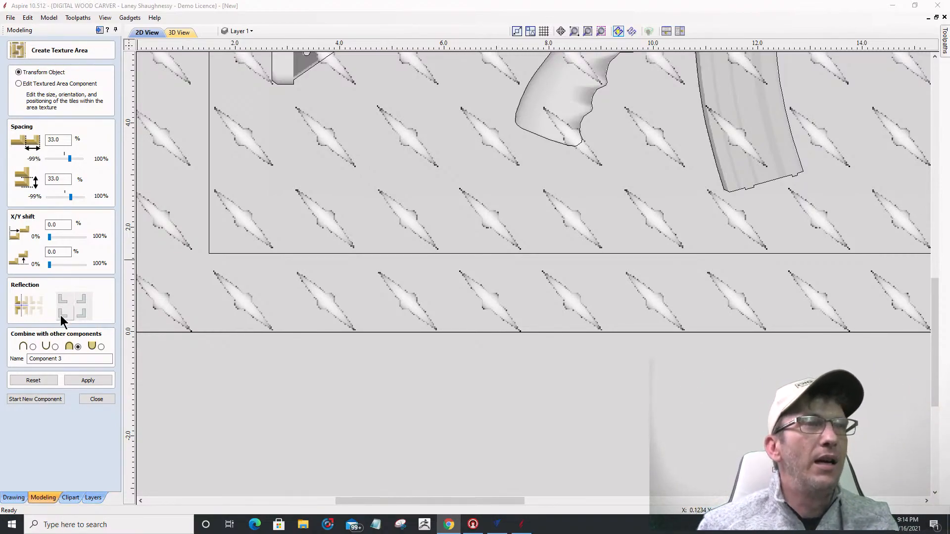
click(85, 381)
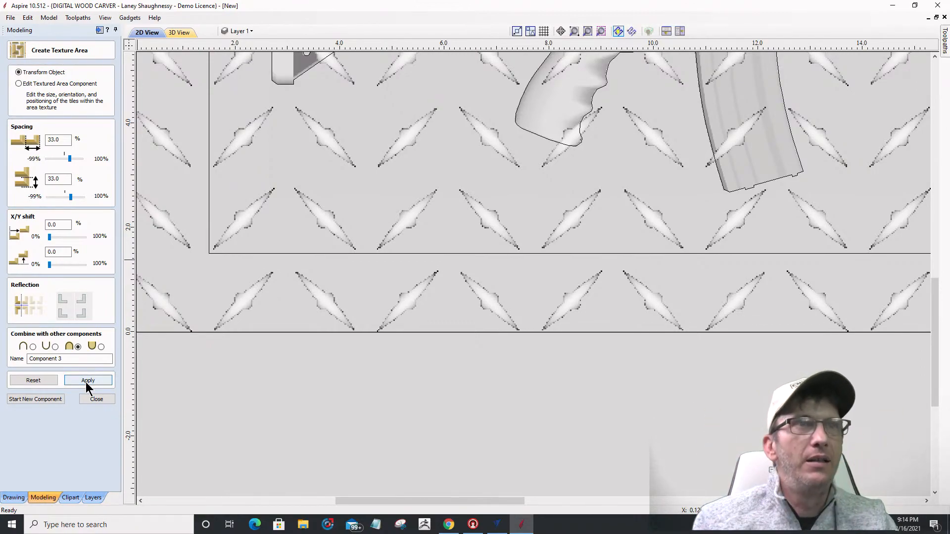
click(88, 381)
scroll(379, 294, down, 2)
scroll(378, 294, down, 2)
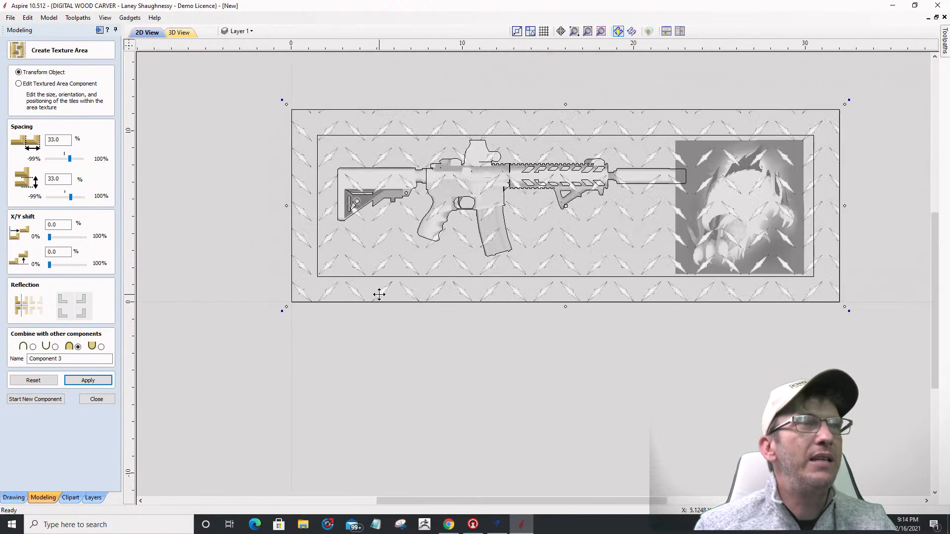
scroll(379, 294, up, 3)
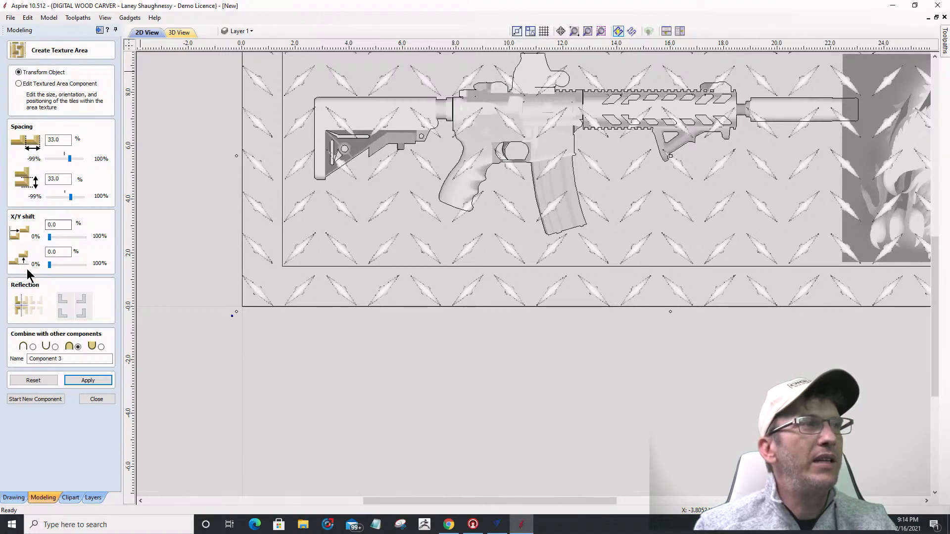
drag(59, 251, 47, 251)
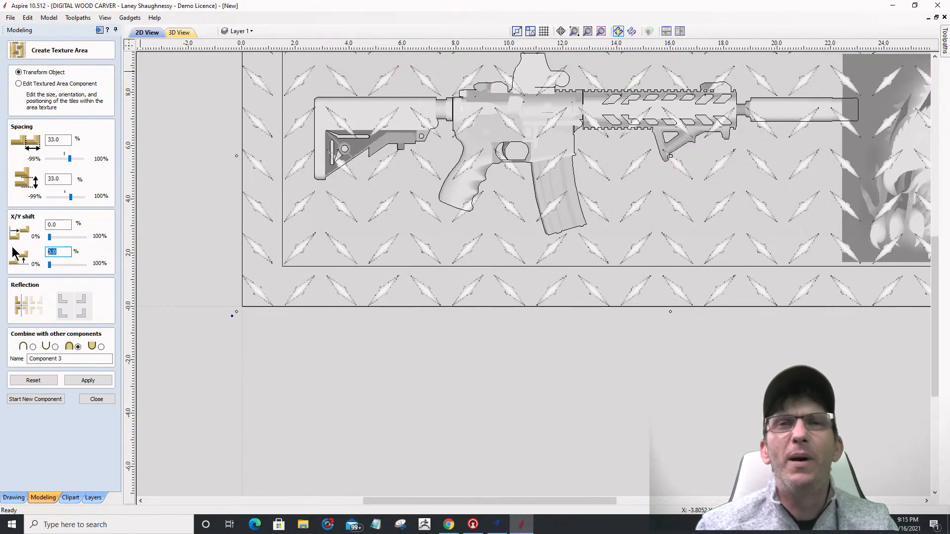
Step: Apply a 50% Y shift to stagger the diamond-plate tile rows
text(50)
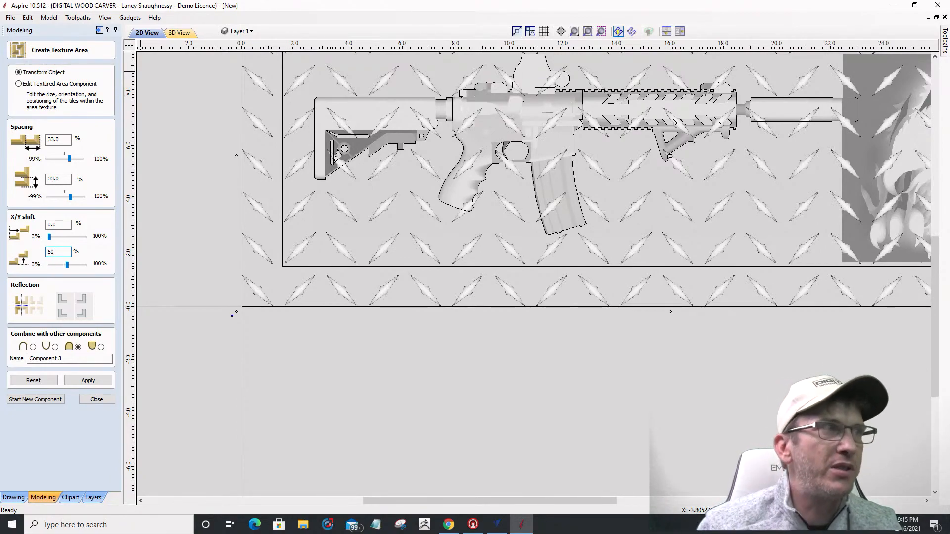
click(91, 382)
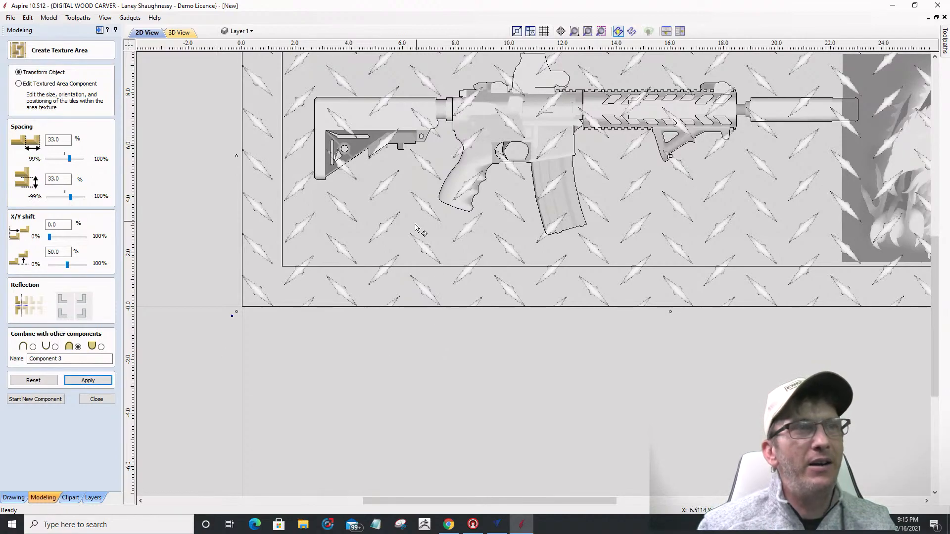
scroll(417, 227, up, 4)
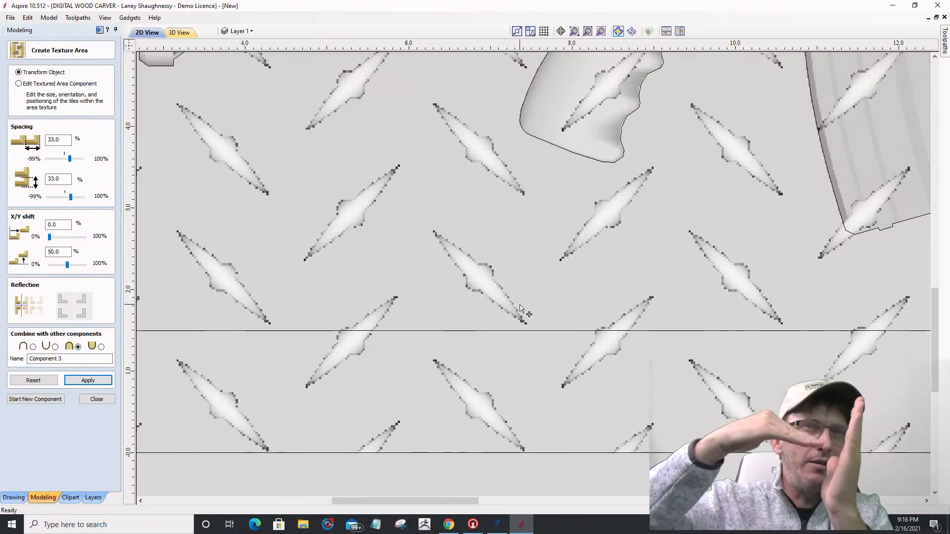
Step: Apply tile spacing of -33.3% horizontal and 33.3% vertical to the diamond texture
click(49, 140)
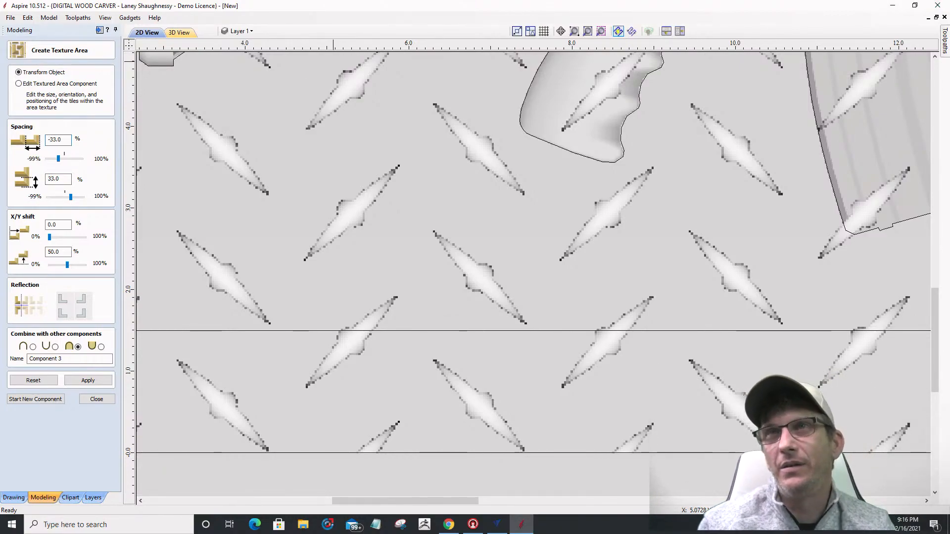
key(alt+Tab)
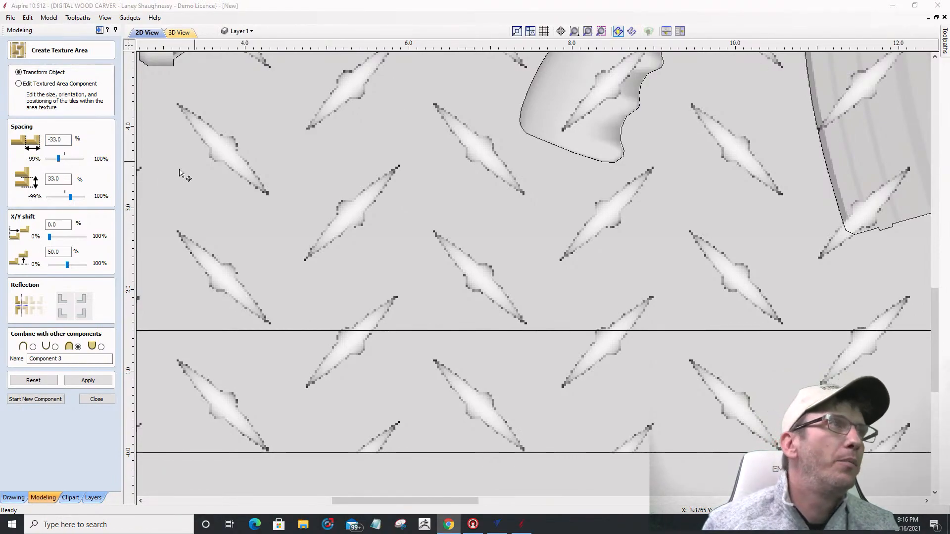
click(57, 140)
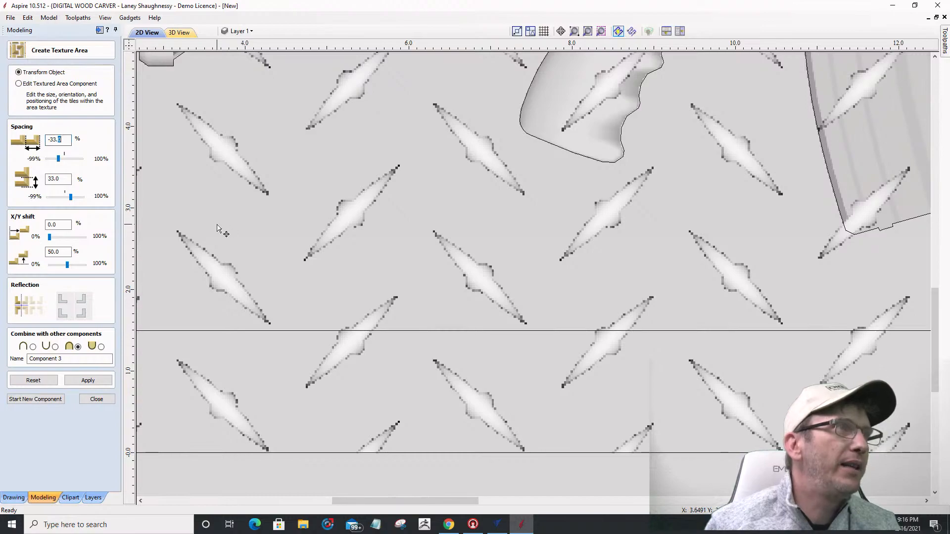
text(3)
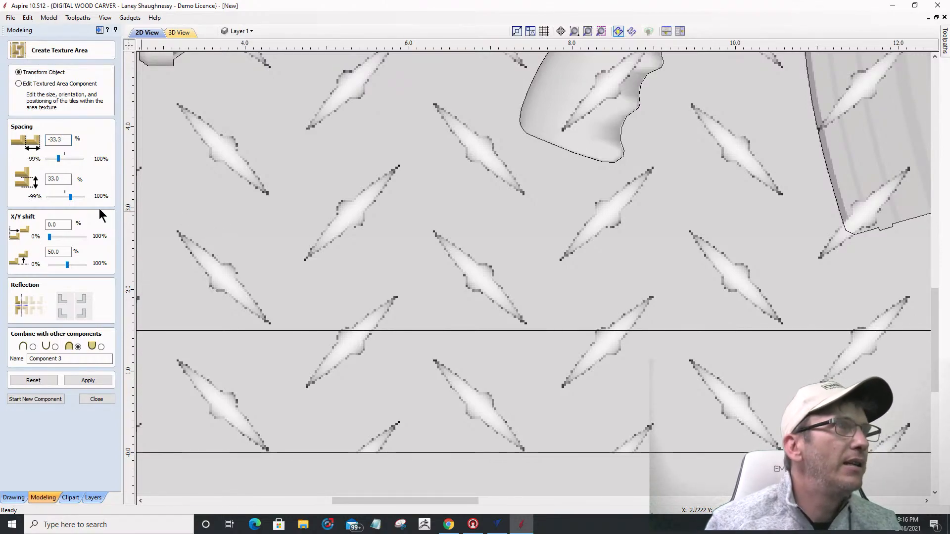
drag(55, 181, 59, 181)
text(3)
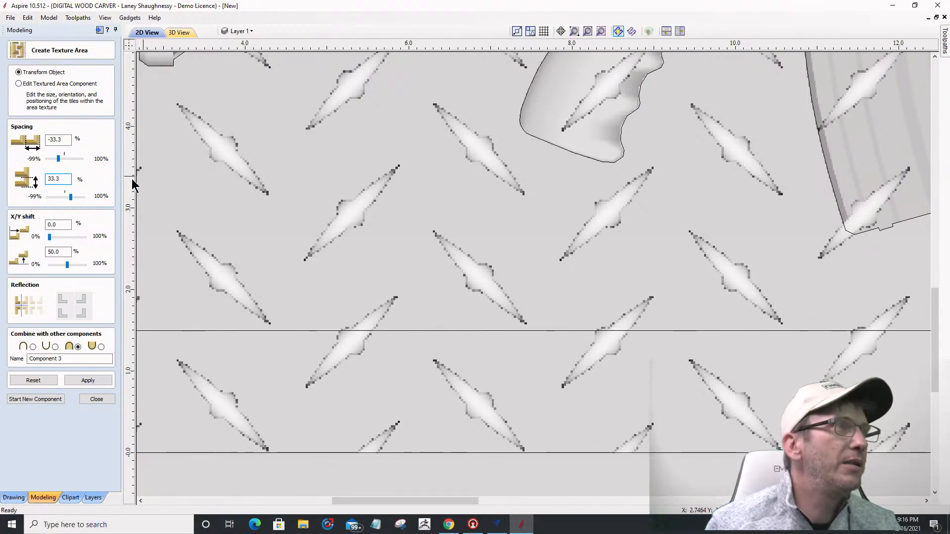
click(80, 380)
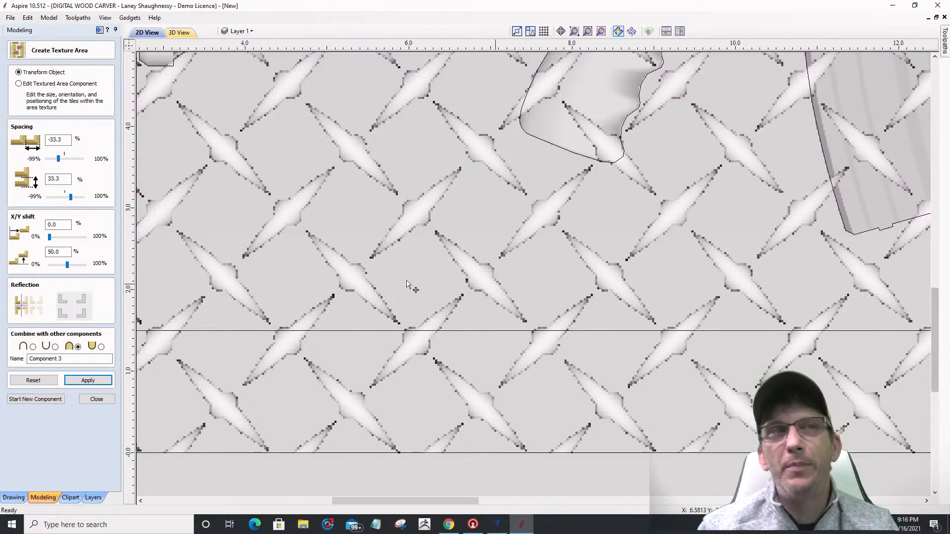
Step: Review the texture settings, selecting the horizontal spacing and 50.0 Y shift values
scroll(443, 312, down, 3)
scroll(445, 313, down, 1)
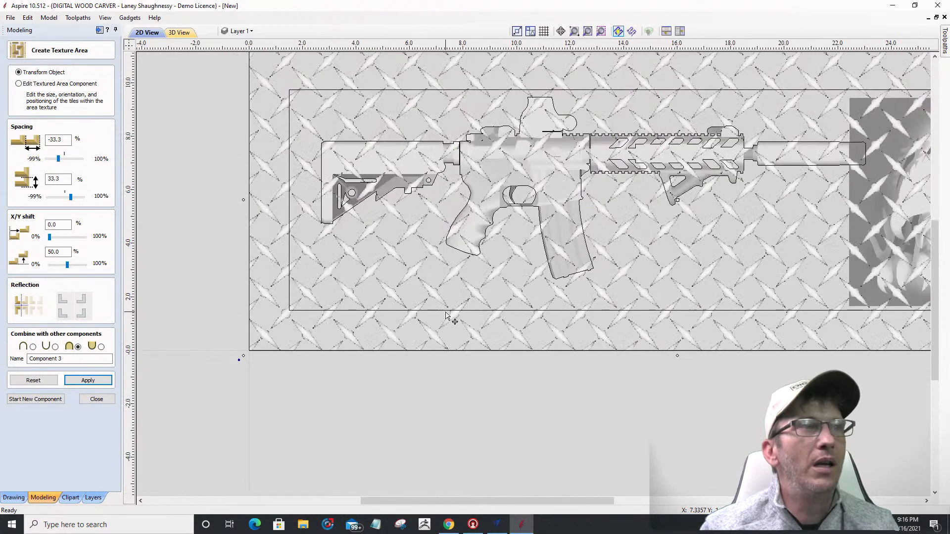
key(alt+Tab)
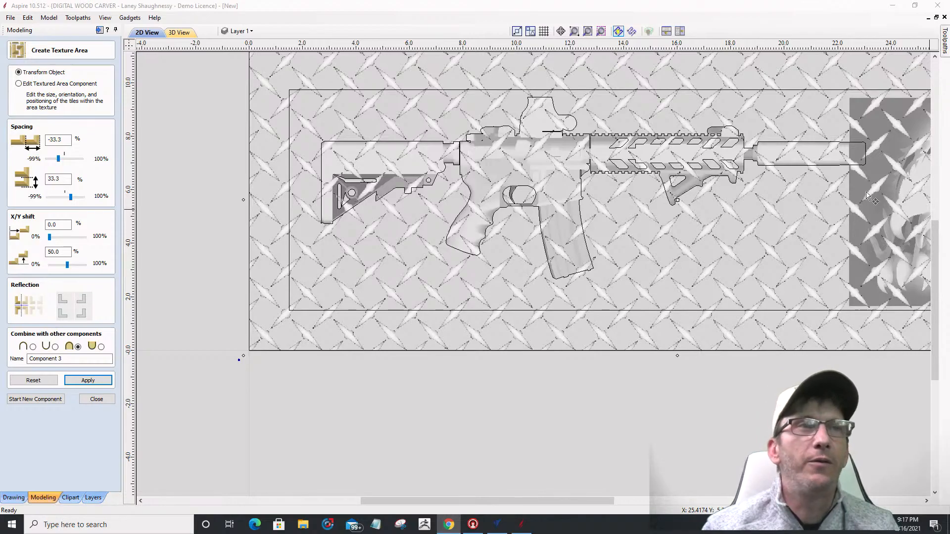
scroll(433, 291, down, 2)
scroll(425, 297, up, 3)
scroll(417, 299, down, 4)
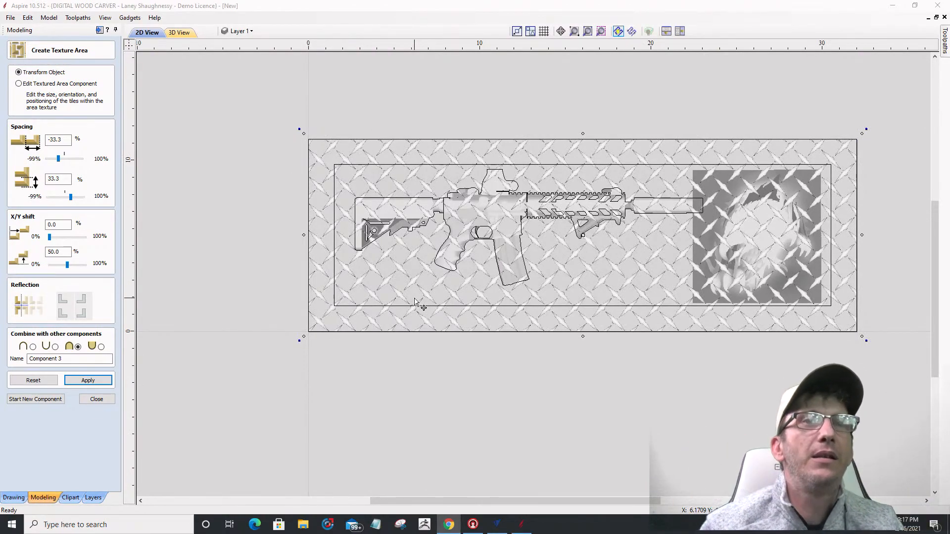
scroll(347, 259, up, 2)
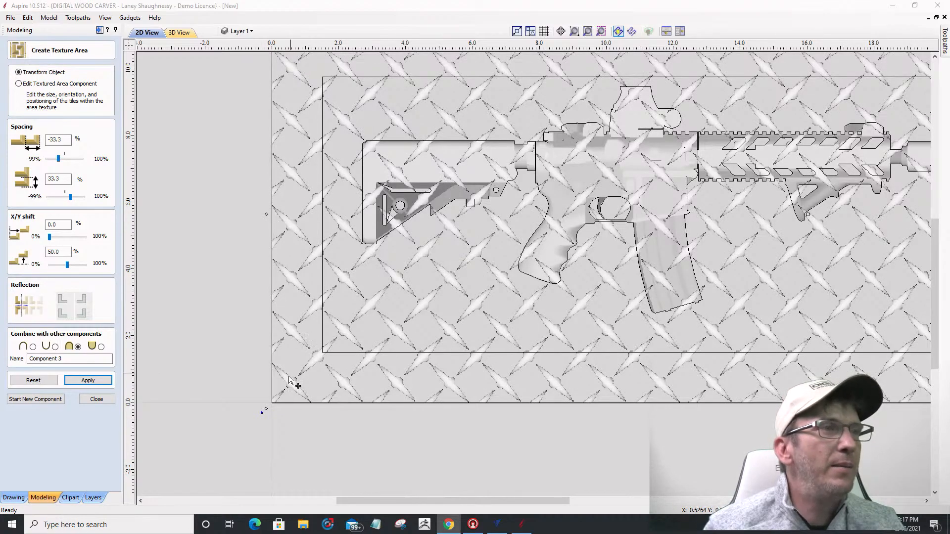
scroll(285, 369, down, 5)
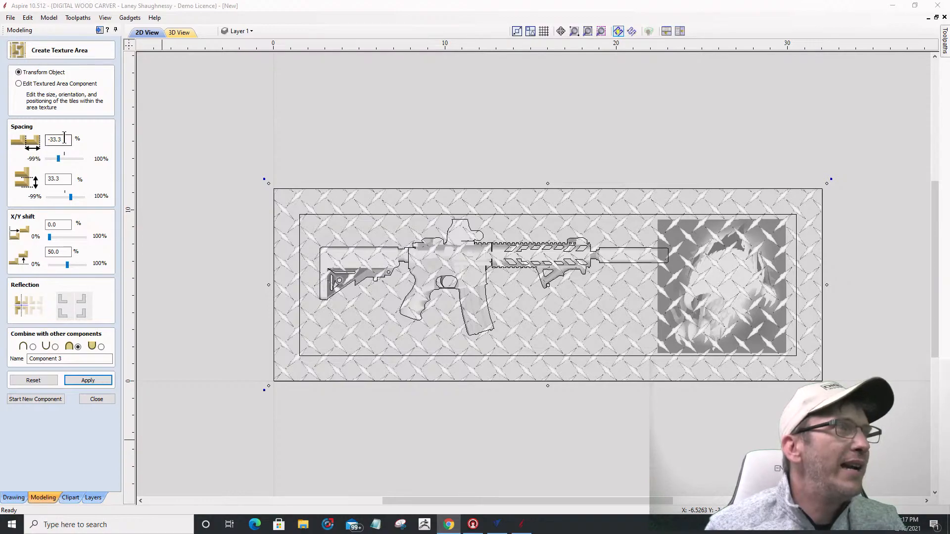
drag(64, 138, 31, 142)
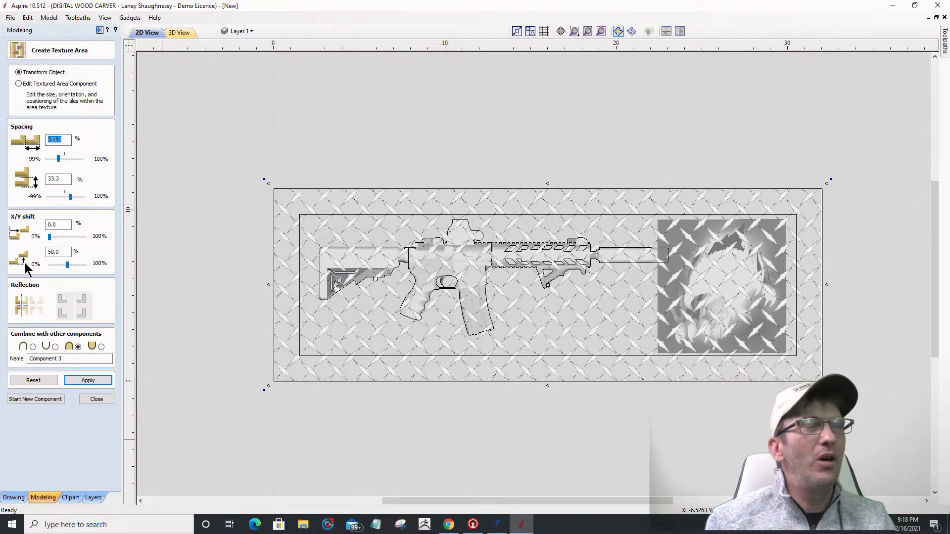
double_click(53, 252)
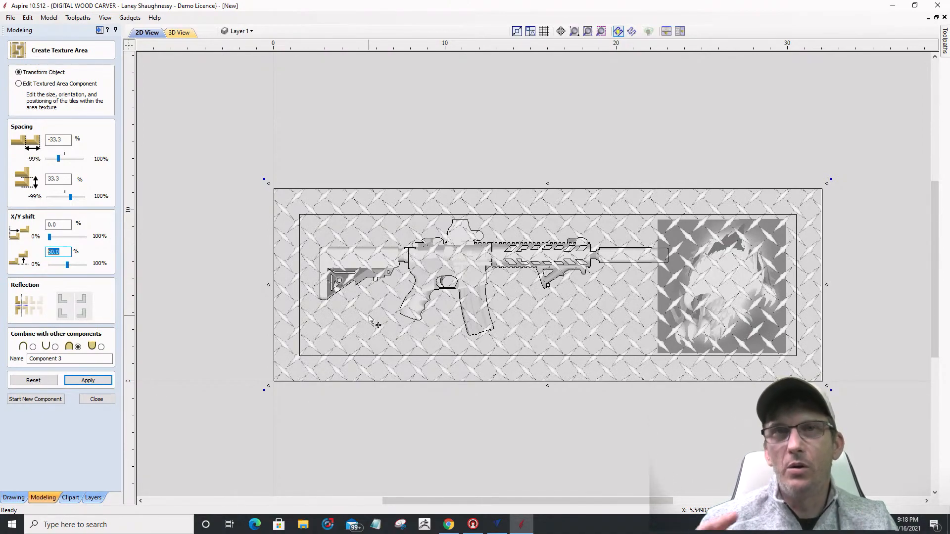
Step: Make horizontal spacing -33.3 and check the vertical spacing, X shift and Y shift fields
click(48, 140)
text(-)
click(64, 179)
drag(59, 226, 43, 223)
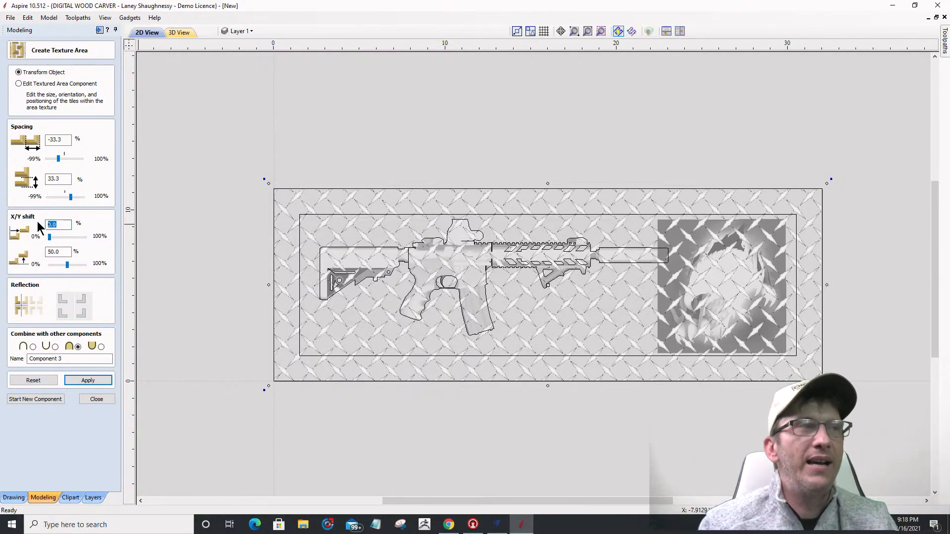
drag(65, 253, 22, 256)
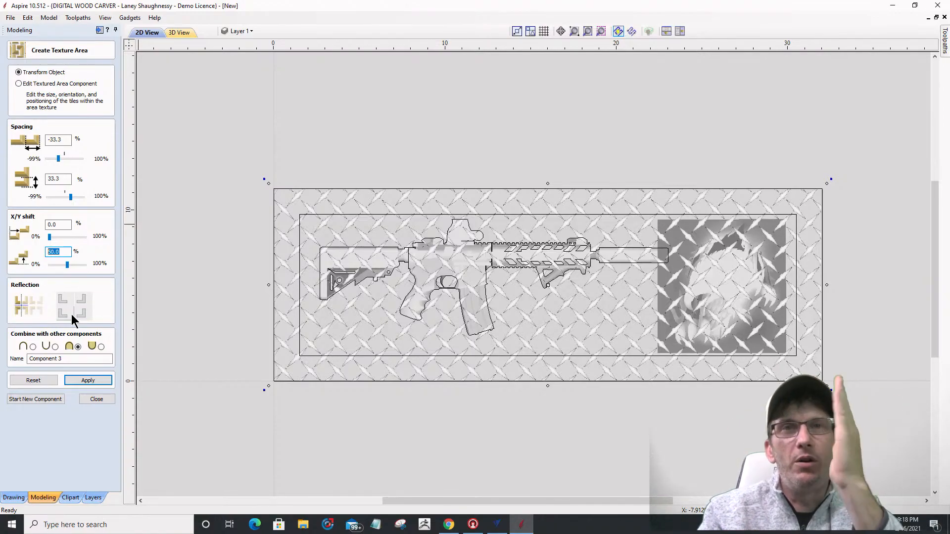
scroll(320, 338, up, 2)
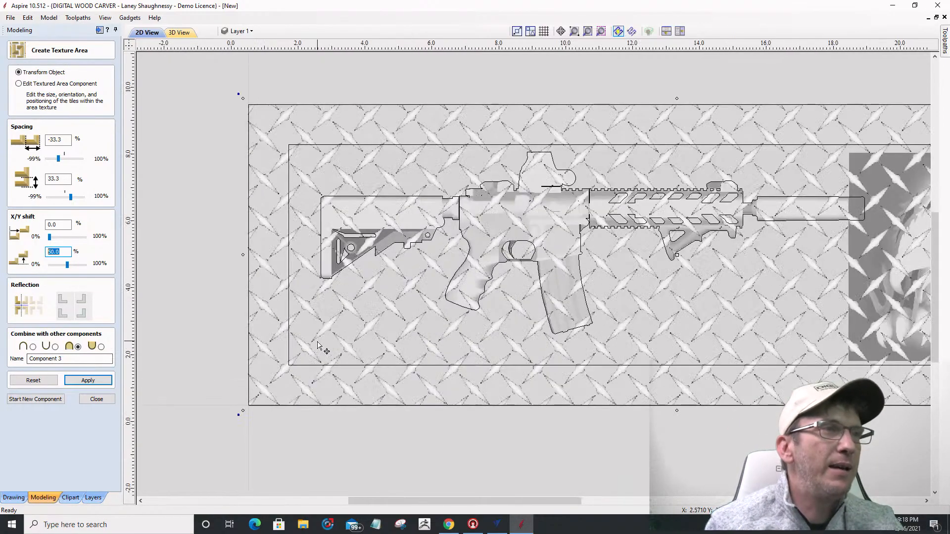
scroll(319, 337, down, 2)
click(97, 400)
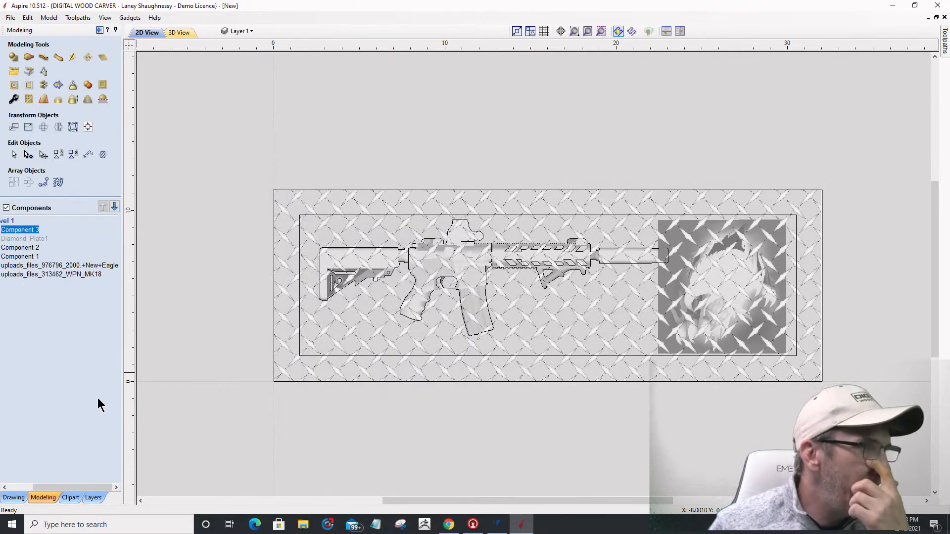
click(388, 207)
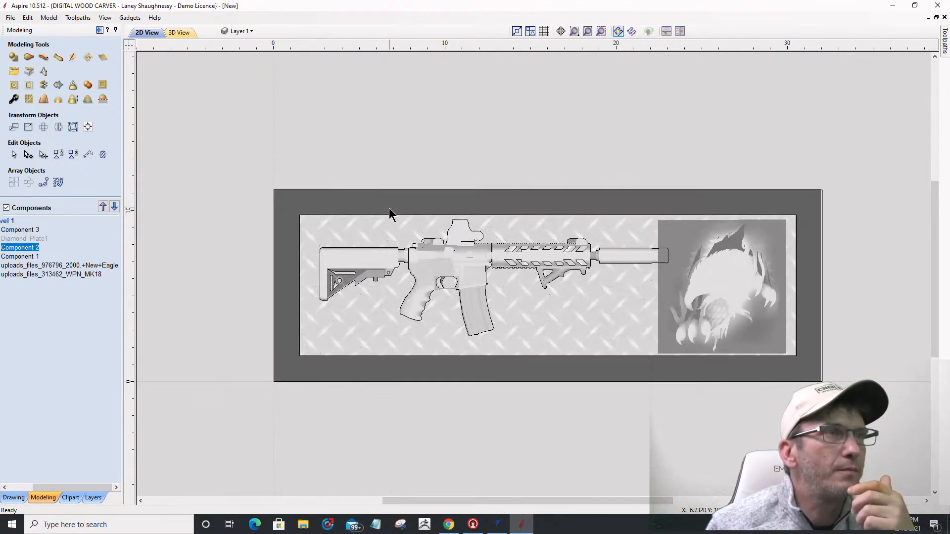
click(327, 325)
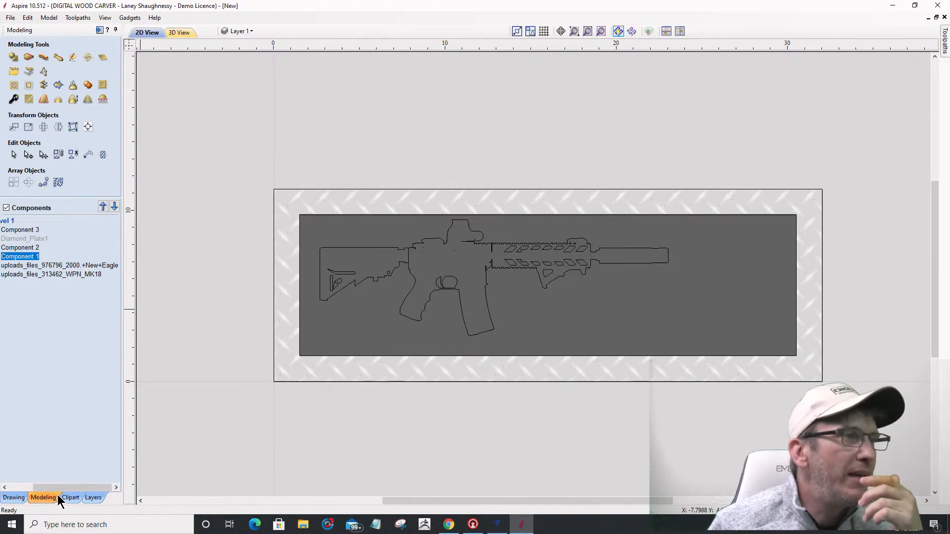
drag(58, 488, 34, 488)
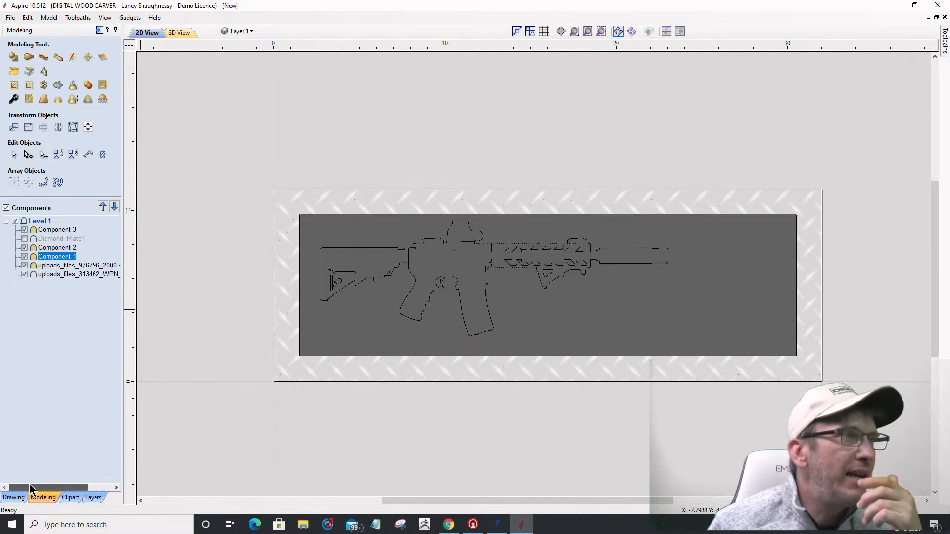
click(45, 230)
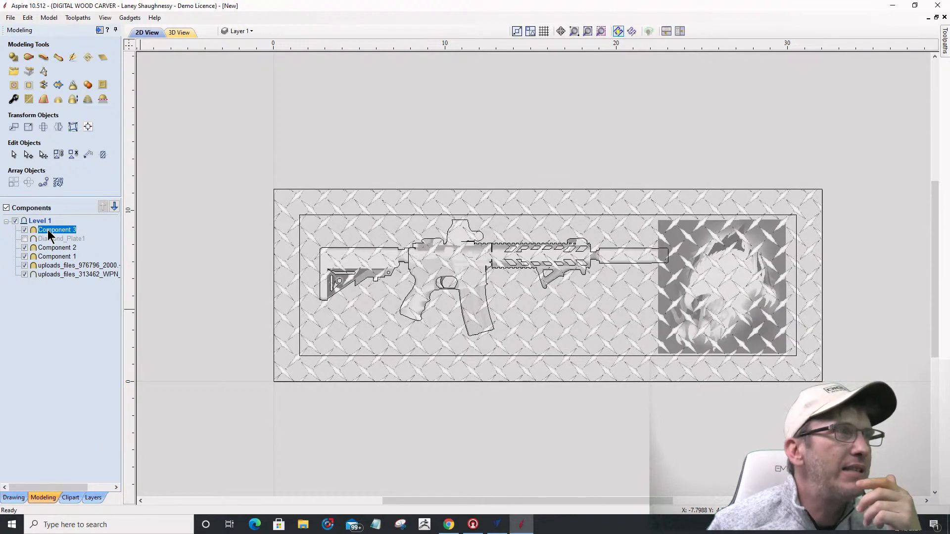
right_click(58, 230)
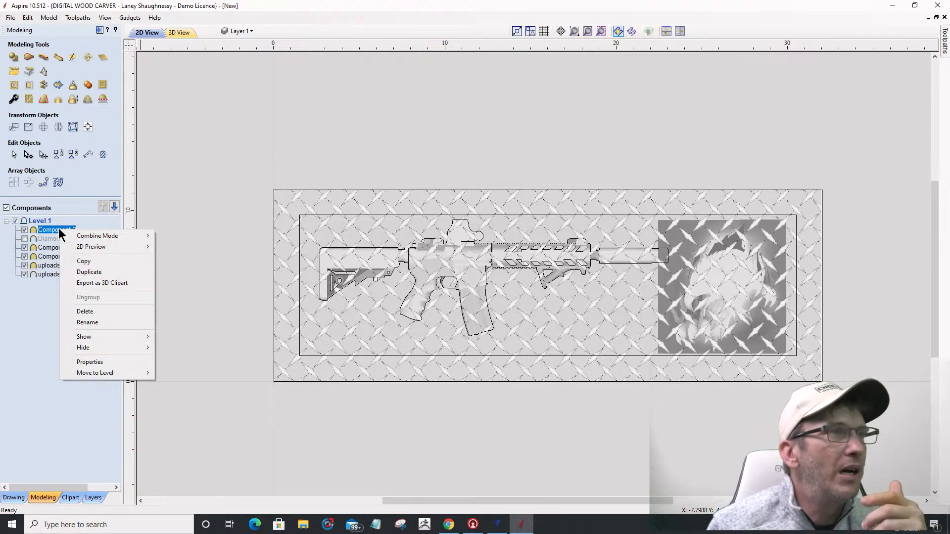
click(24, 229)
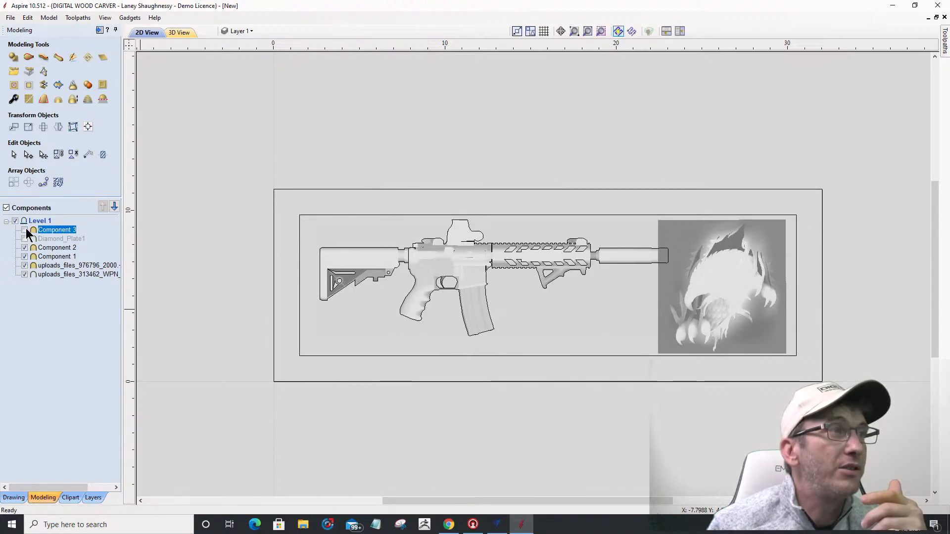
click(25, 229)
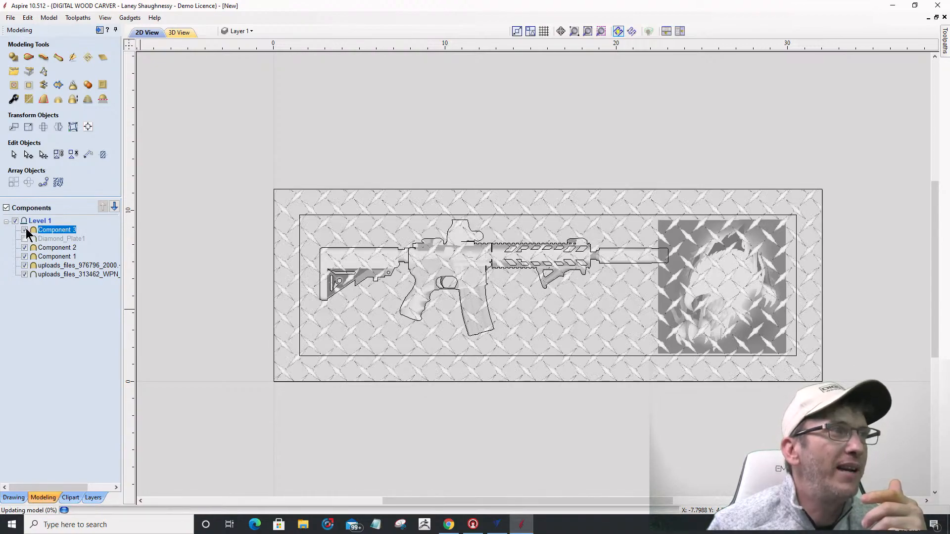
right_click(52, 230)
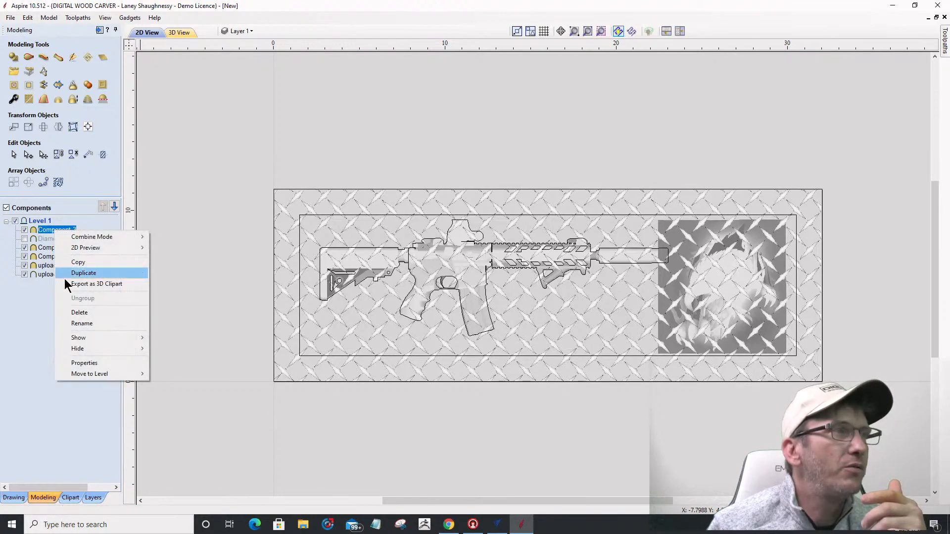
Step: Rename Component 3 to DiamondPlate and Component 2 to Border
click(79, 323)
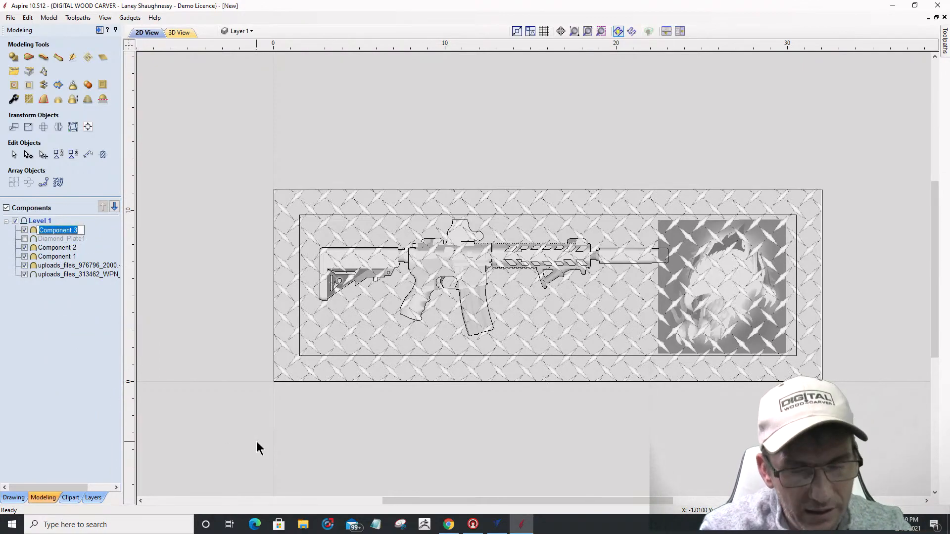
text(Dim)
text(mondPla)
text(te)
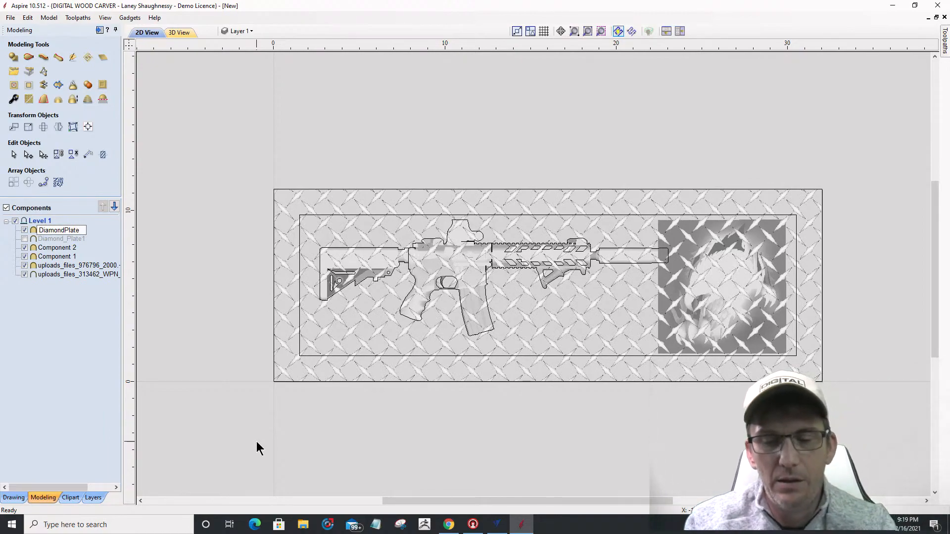
key(Return)
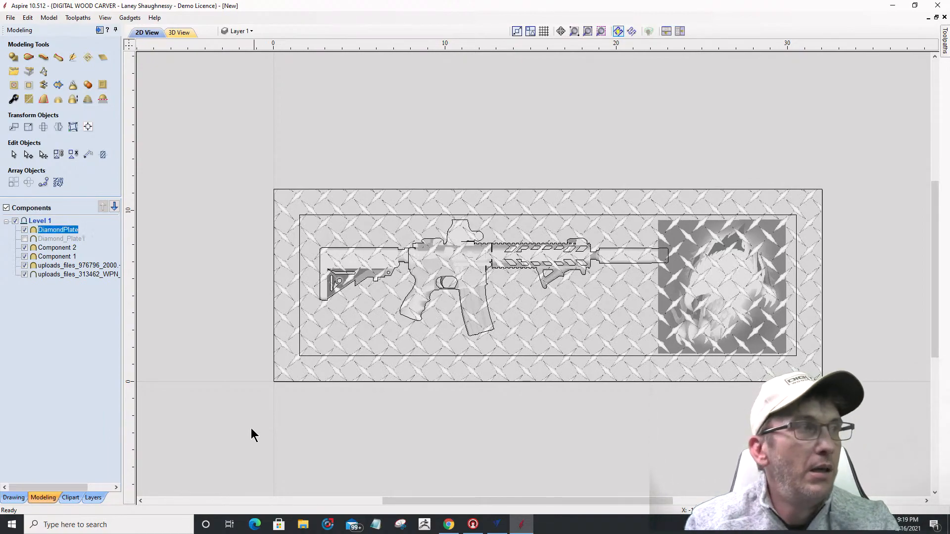
click(53, 248)
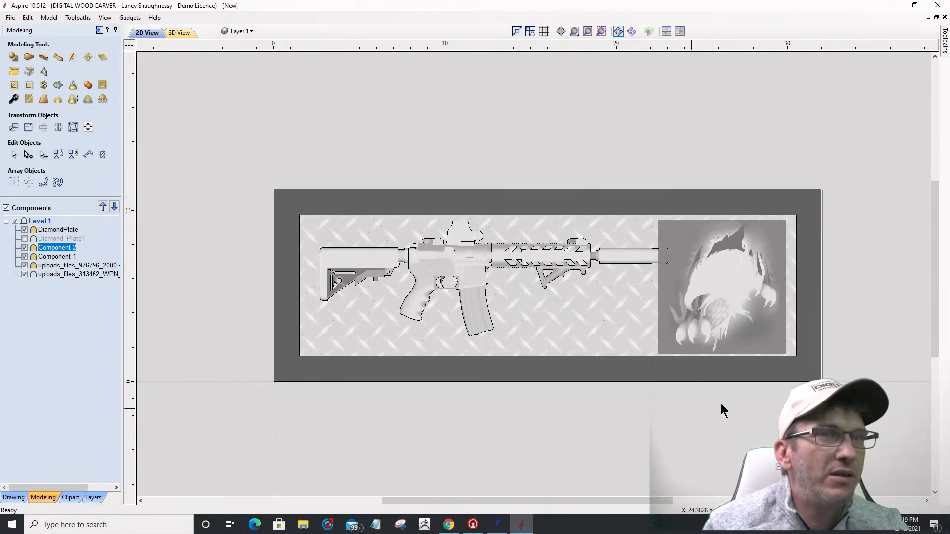
right_click(64, 249)
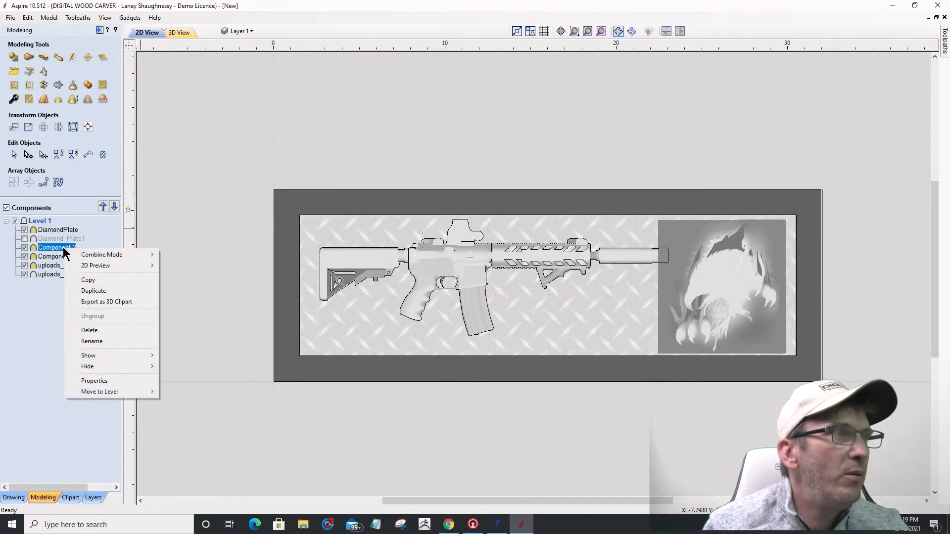
click(92, 341)
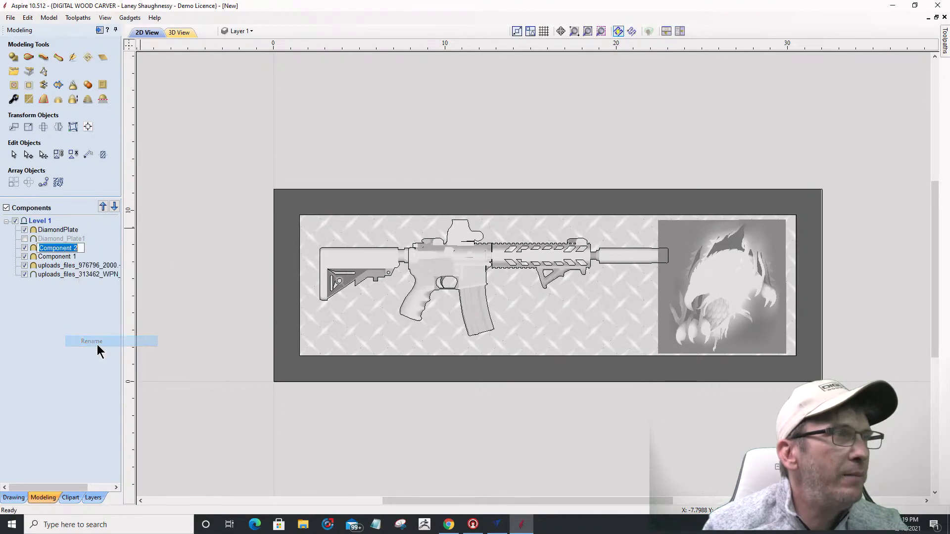
text(Border)
key(Return)
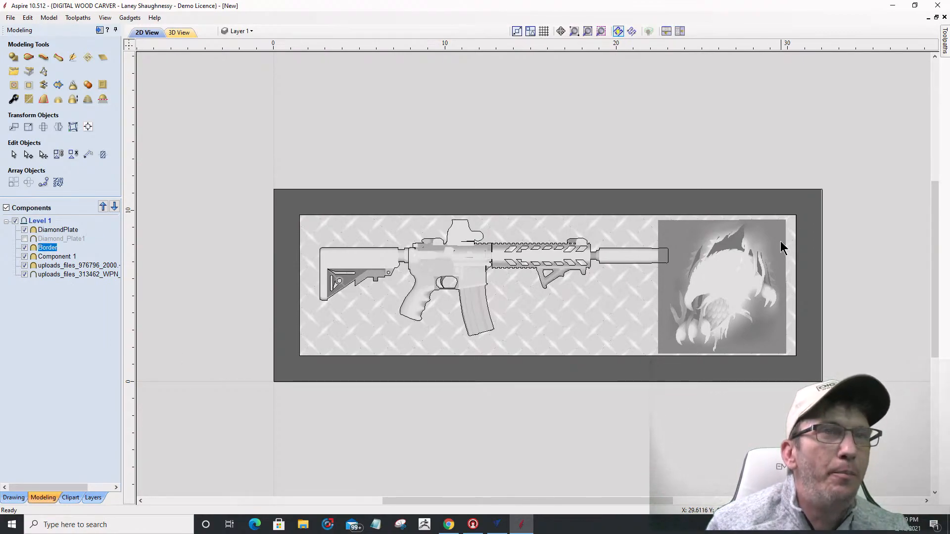
Step: Rename Component 1 to Base and the eagle relief component to Eagle
click(59, 257)
right_click(58, 257)
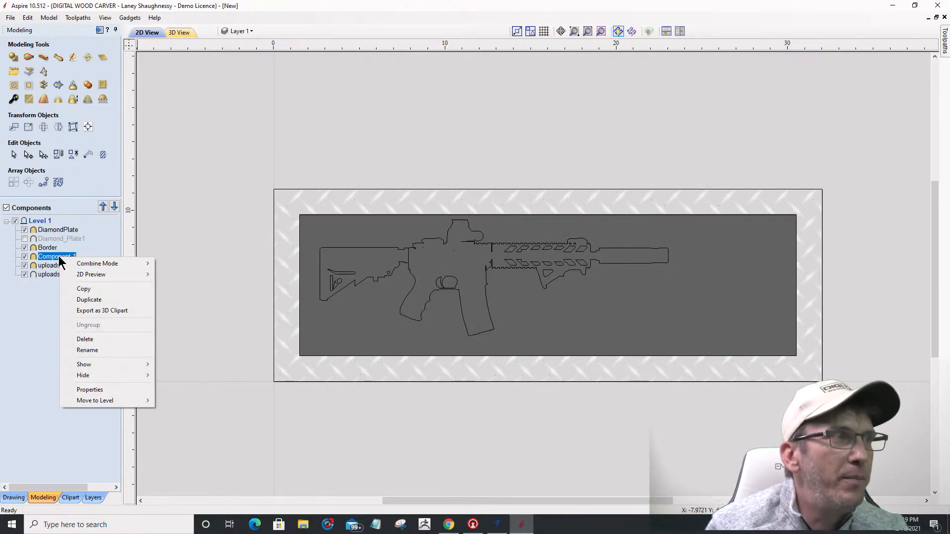
click(78, 350)
text(Base)
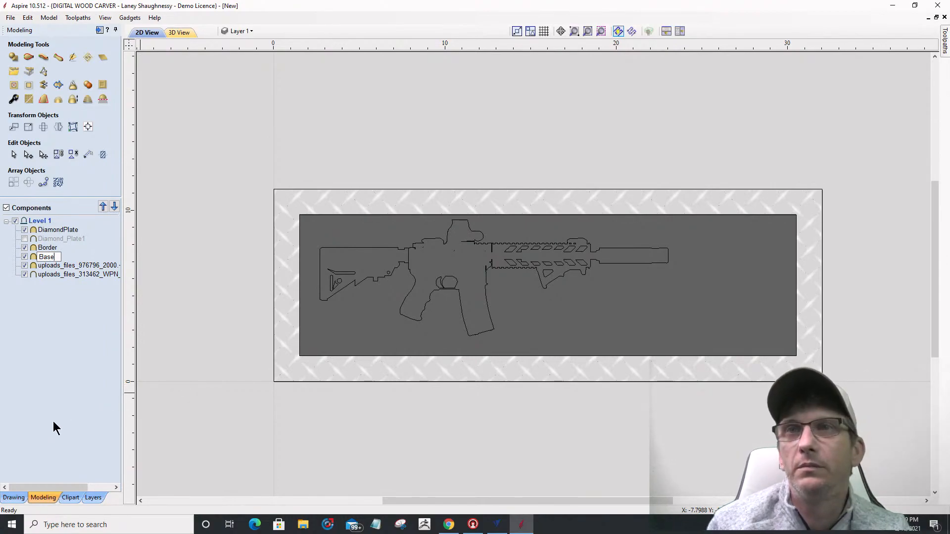
key(Return)
click(49, 265)
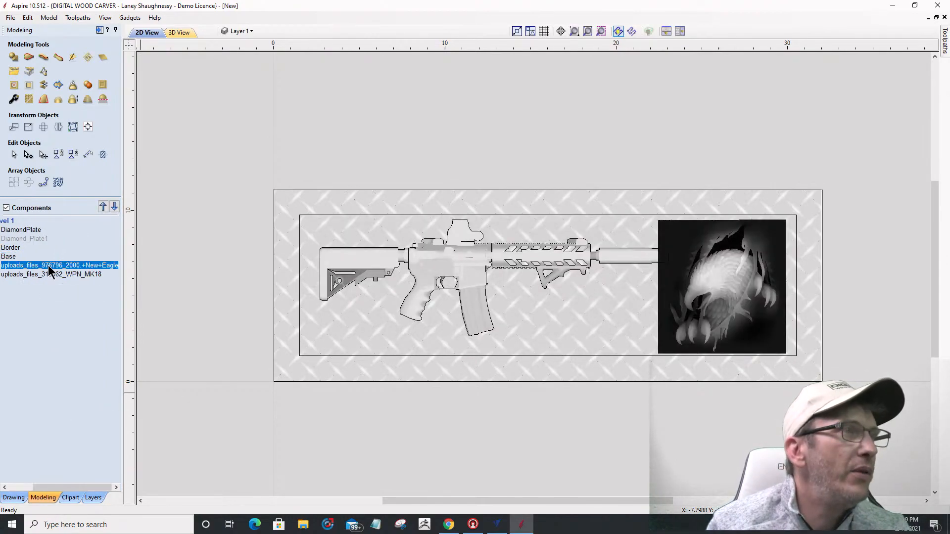
right_click(49, 265)
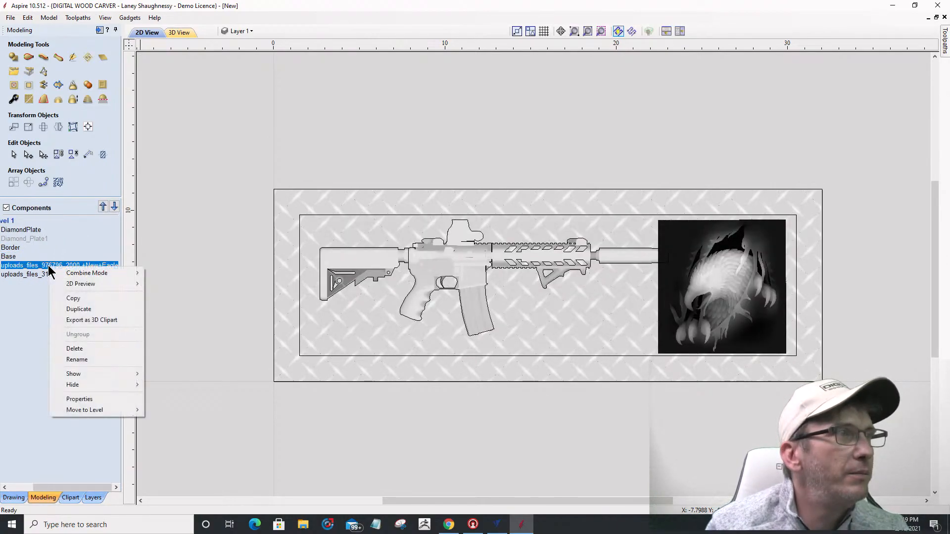
click(57, 358)
text(Eagle)
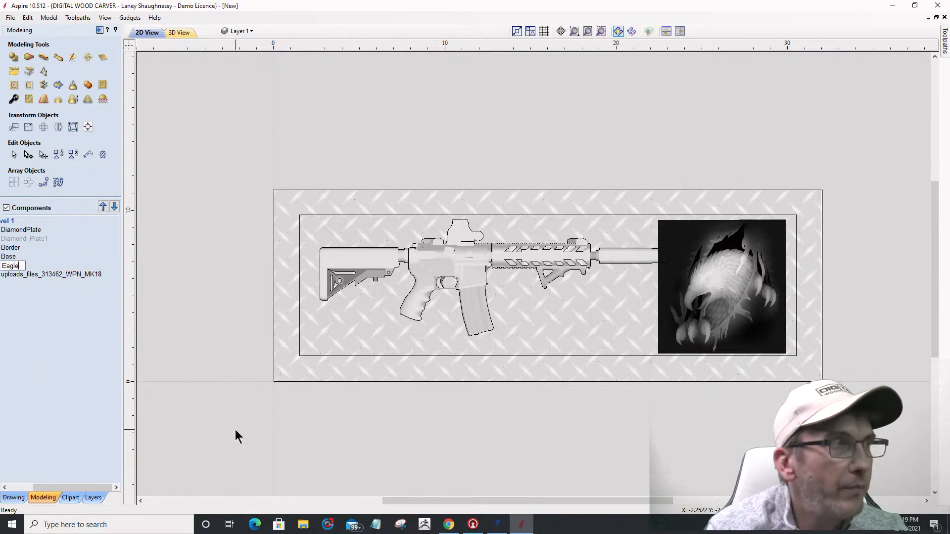
key(Return)
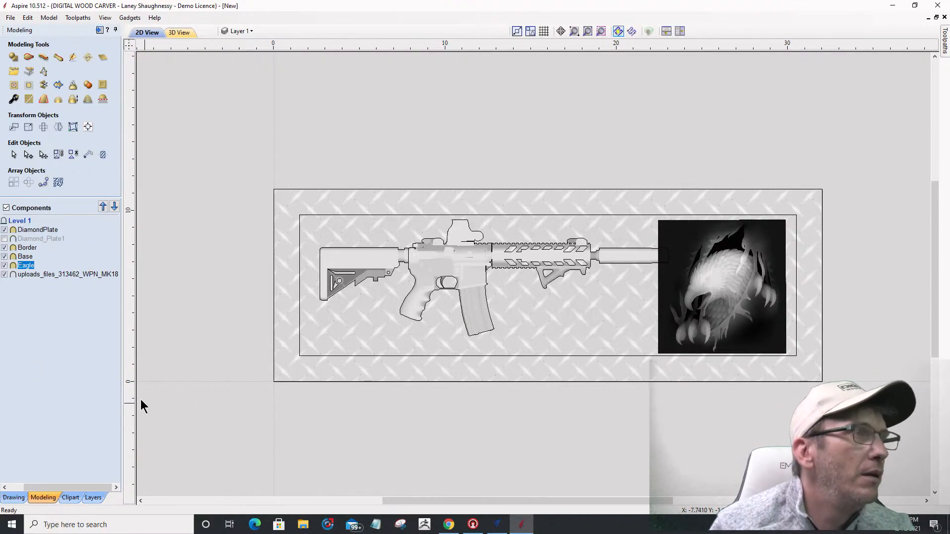
Step: Rename the rifle component to AR-15
right_click(56, 274)
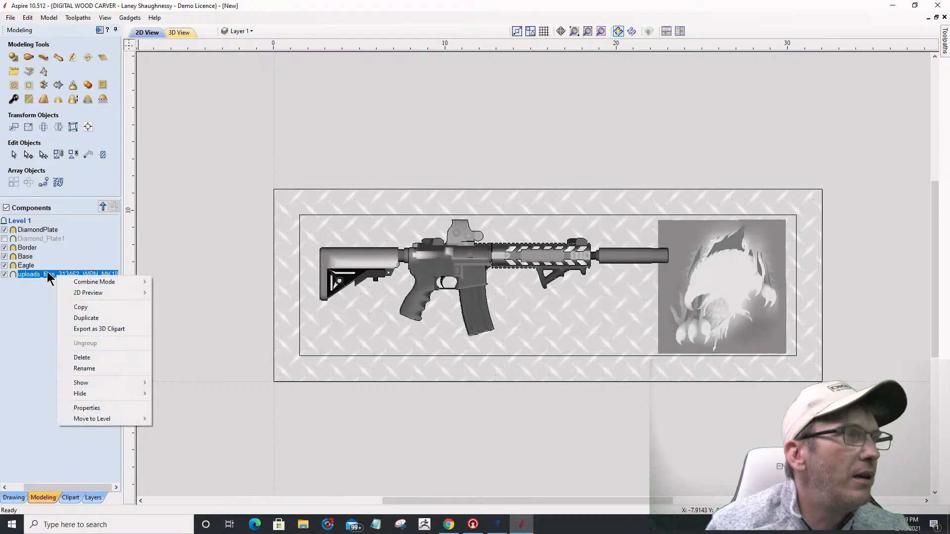
click(90, 371)
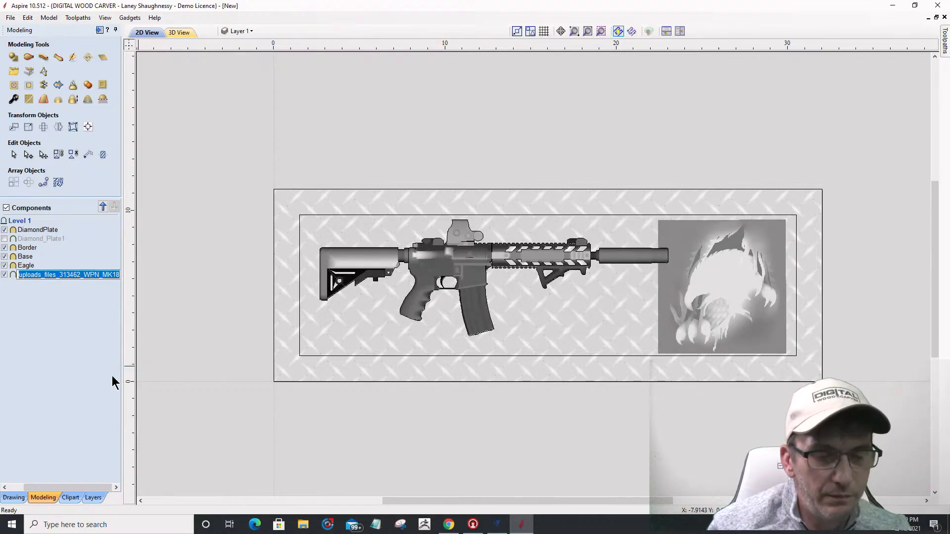
text(AR)
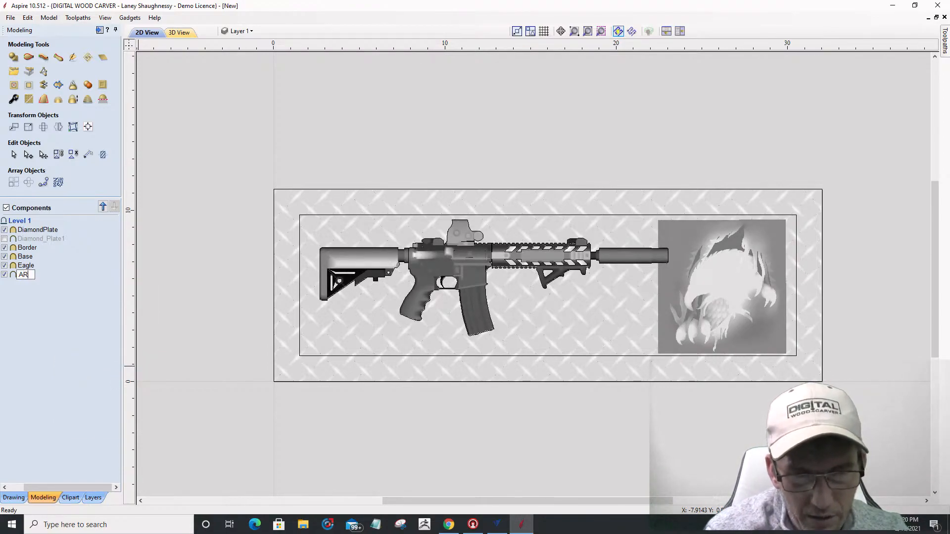
text(-15)
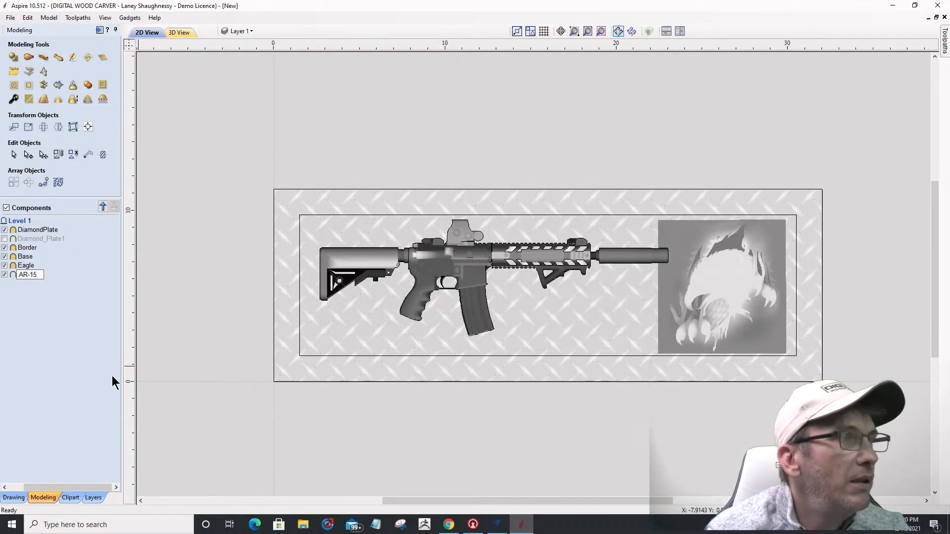
key(Return)
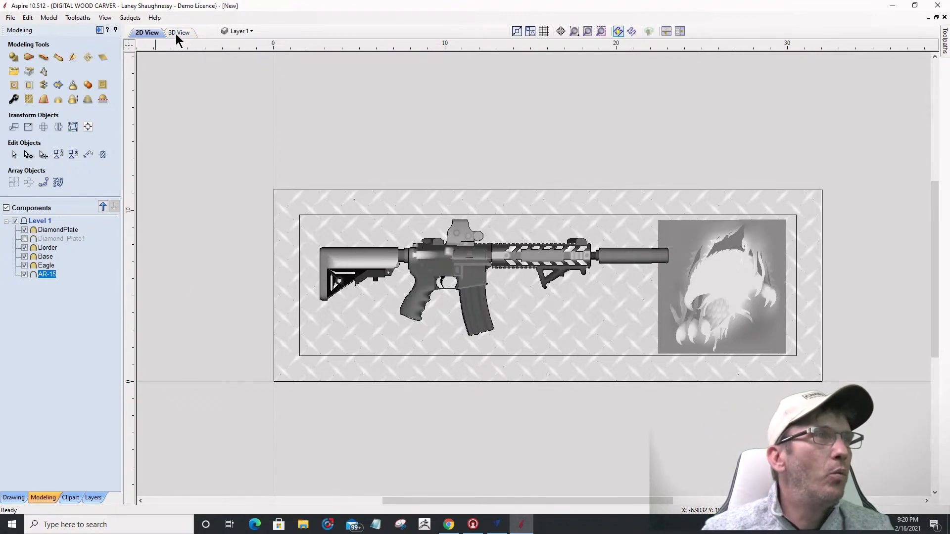
Step: Select the DiamondPlate component together with the inner rectangle vector around rifle and eagle
click(41, 228)
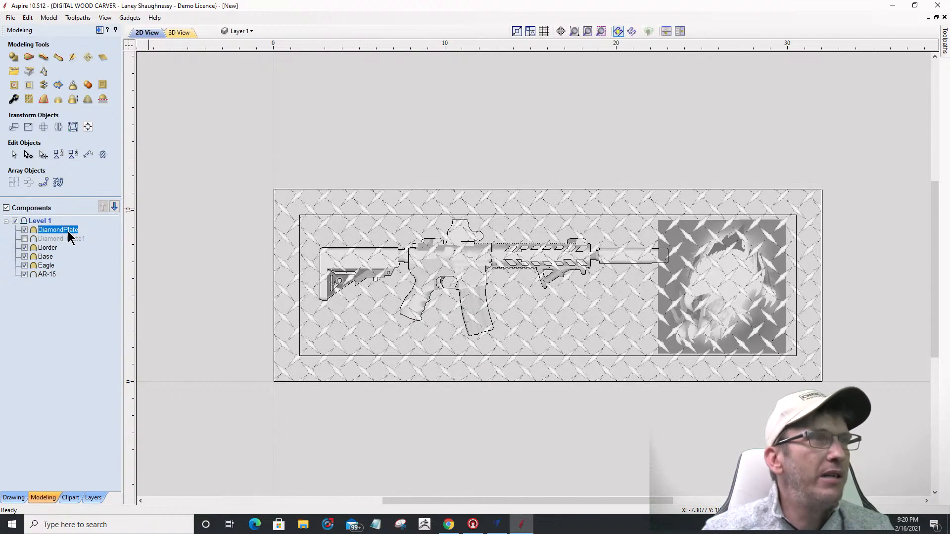
click(300, 216)
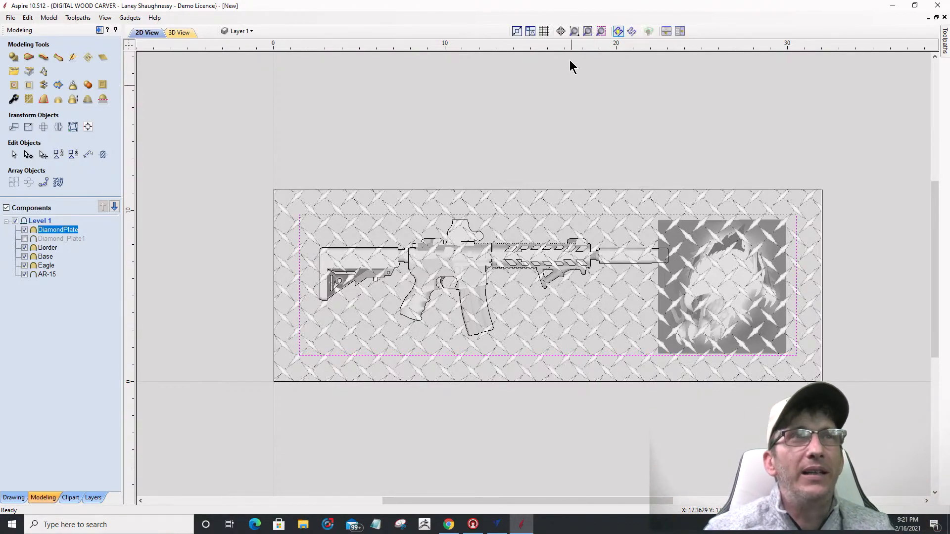
Step: View the board in 3D and open DiamondPlate's properties (0.0489-inch shape height, 0.0 base)
click(187, 31)
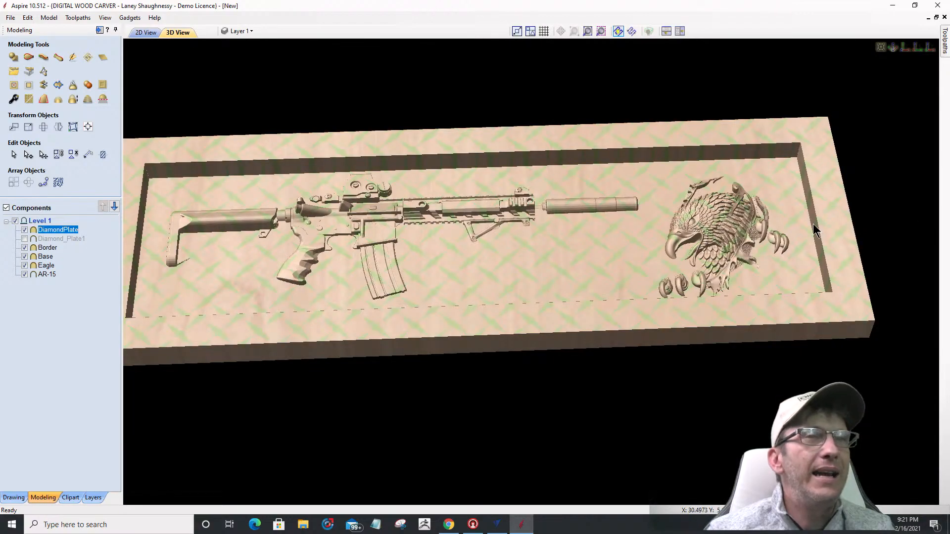
scroll(901, 225, up, 3)
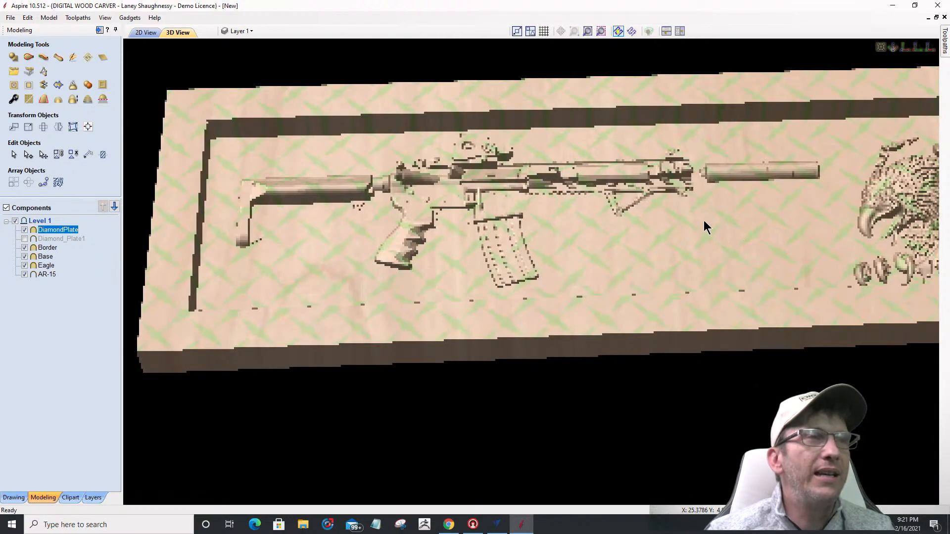
scroll(625, 218, down, 3)
scroll(663, 218, up, 4)
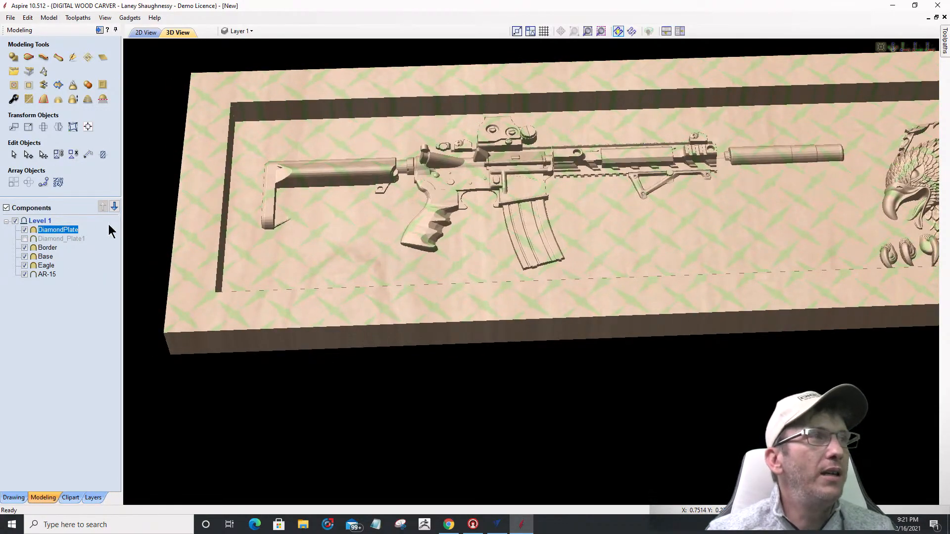
click(14, 99)
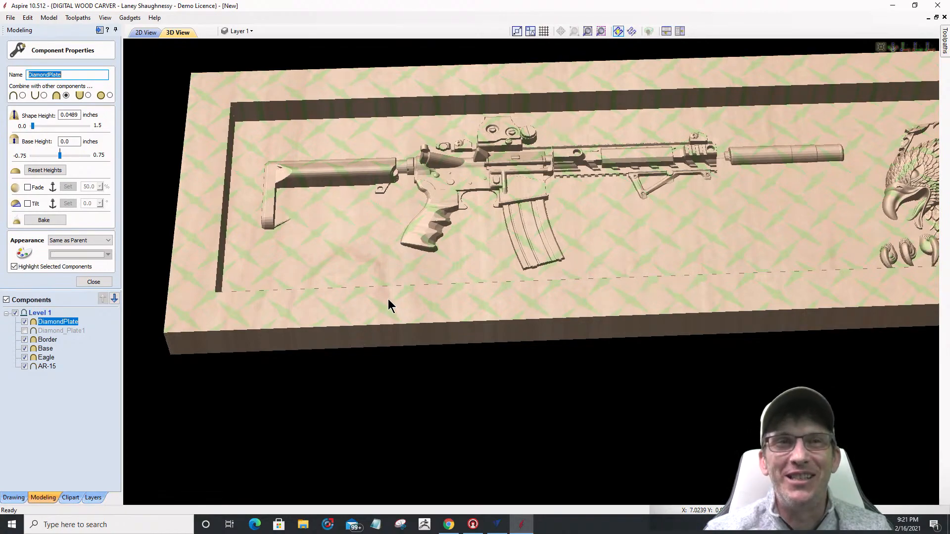
Step: Switch DiamondPlate's combine mode to Add and inspect the raised plate over the rifle in 3D
click(23, 94)
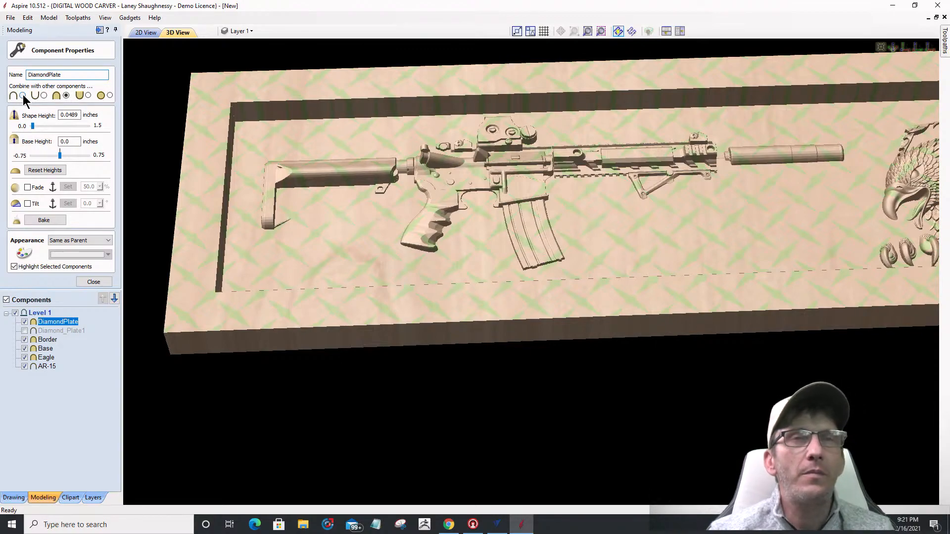
click(23, 95)
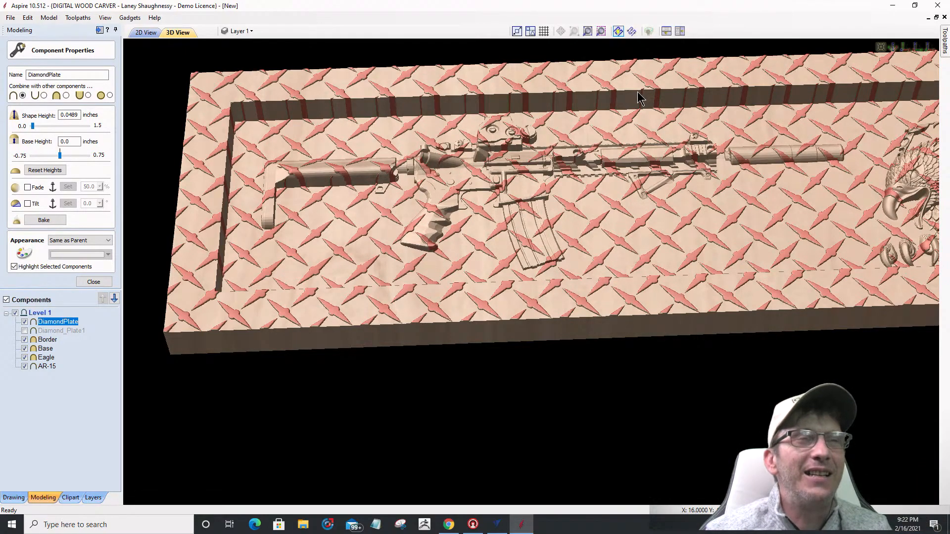
scroll(637, 91, up, 2)
scroll(590, 62, up, 2)
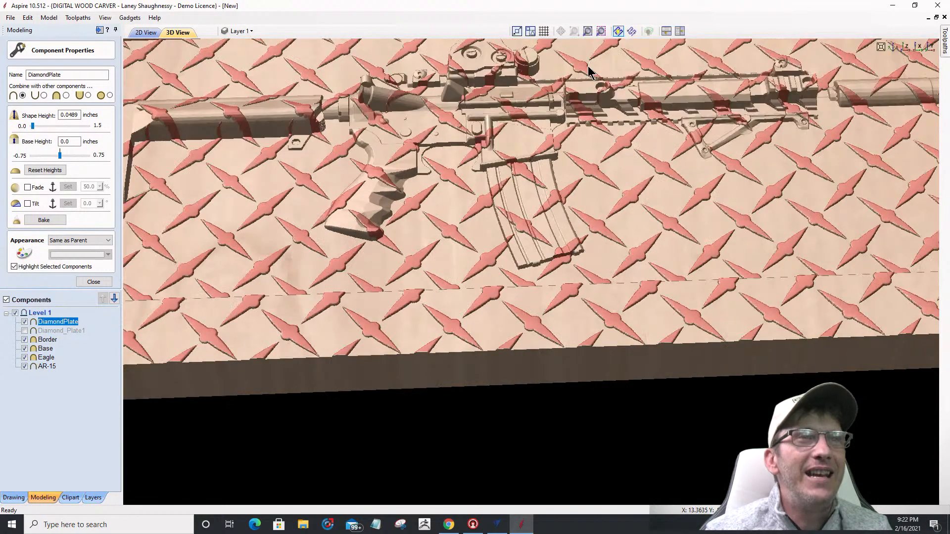
scroll(585, 51, down, 2)
middle_drag(584, 51, 583, 232)
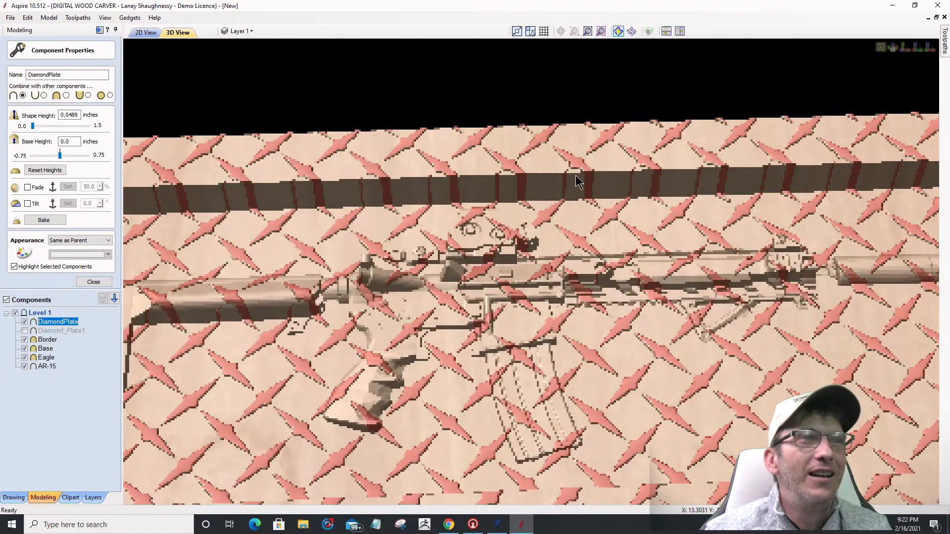
scroll(566, 161, up, 2)
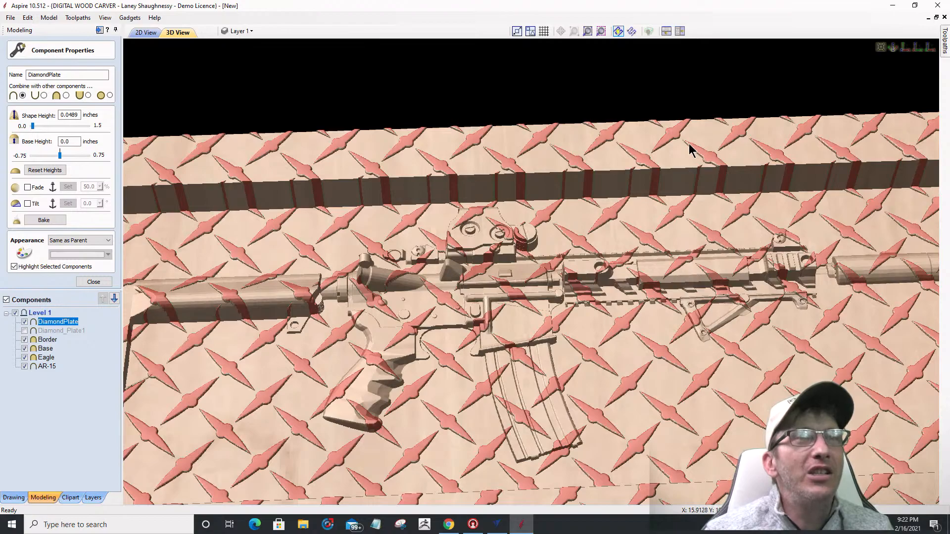
scroll(778, 153, down, 1)
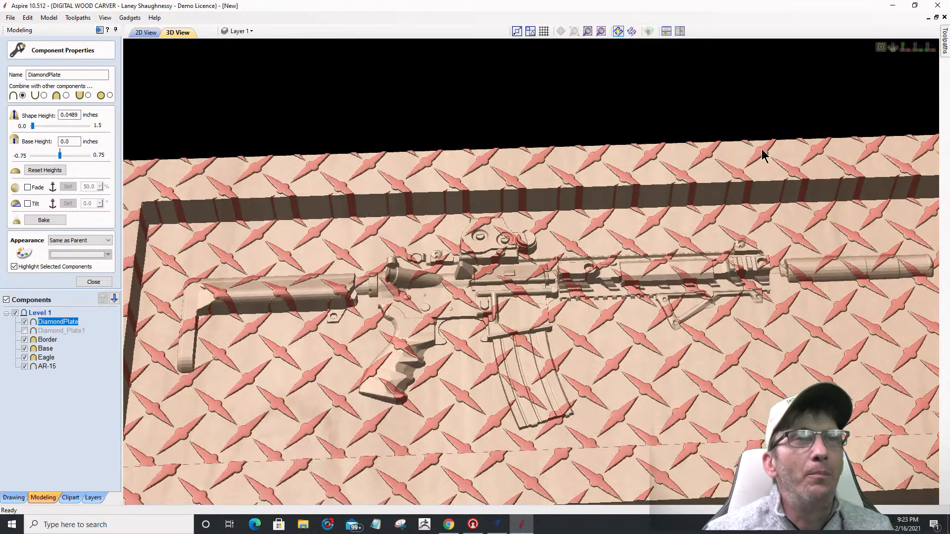
scroll(235, 158, down, 1)
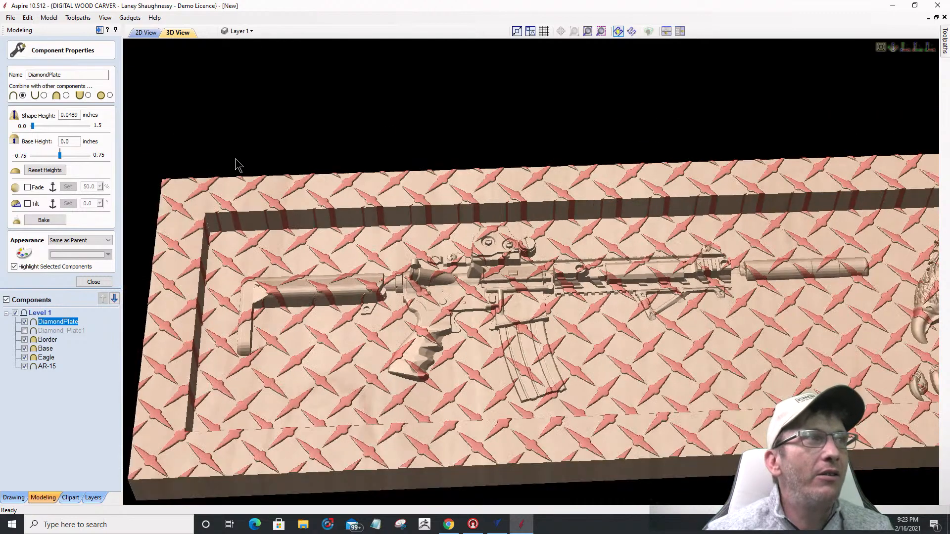
Step: In 2D, bake DiamondPlate and clear its pattern inside the inner rectangle
click(138, 34)
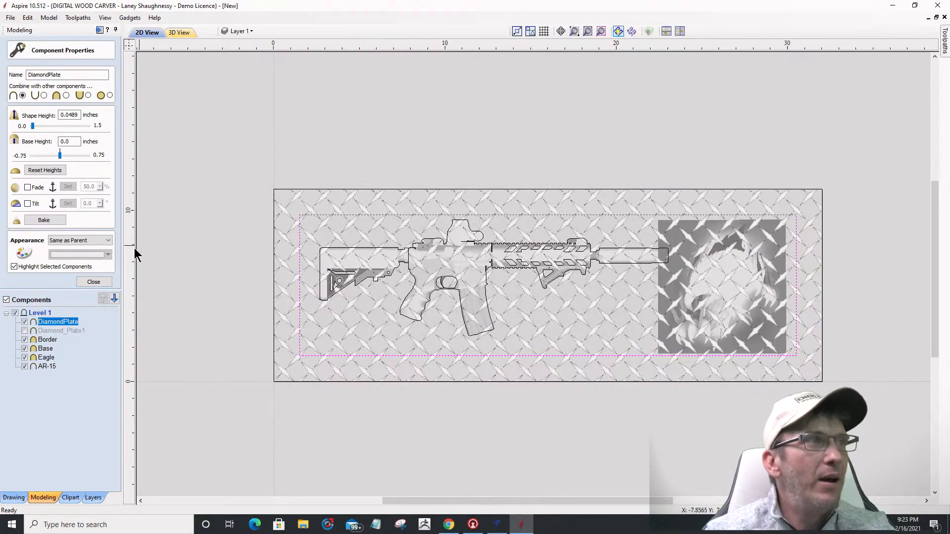
click(93, 281)
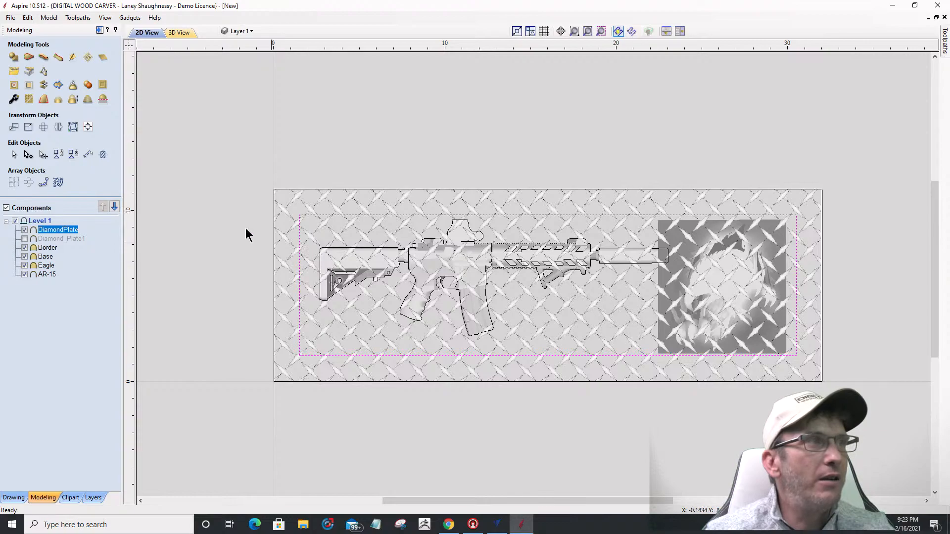
click(14, 87)
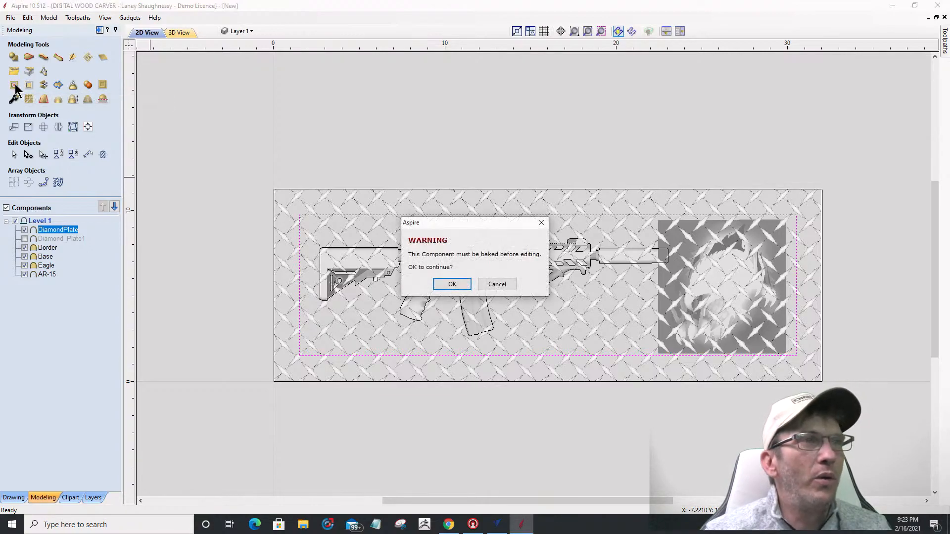
click(450, 284)
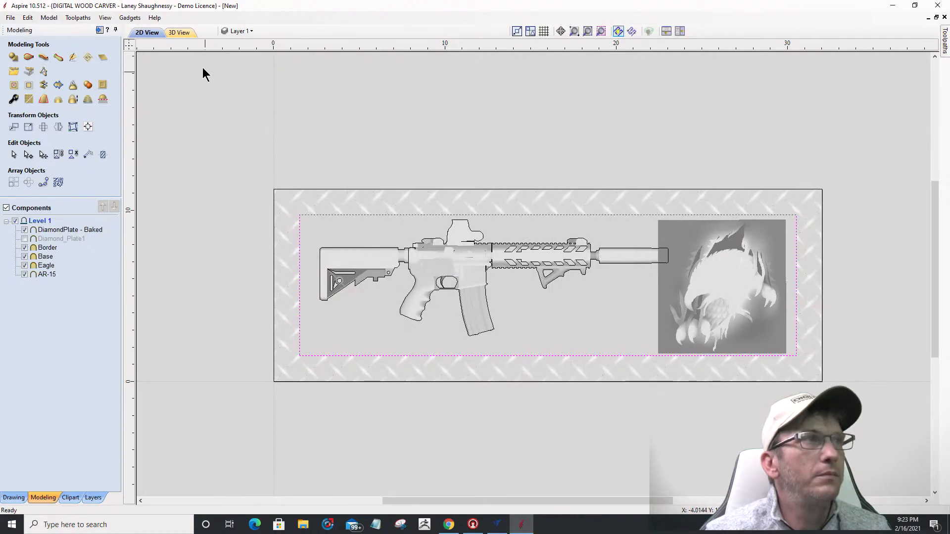
Step: Inspect the cleared diamond plate in 3D, tilting and zooming the board
key(F3)
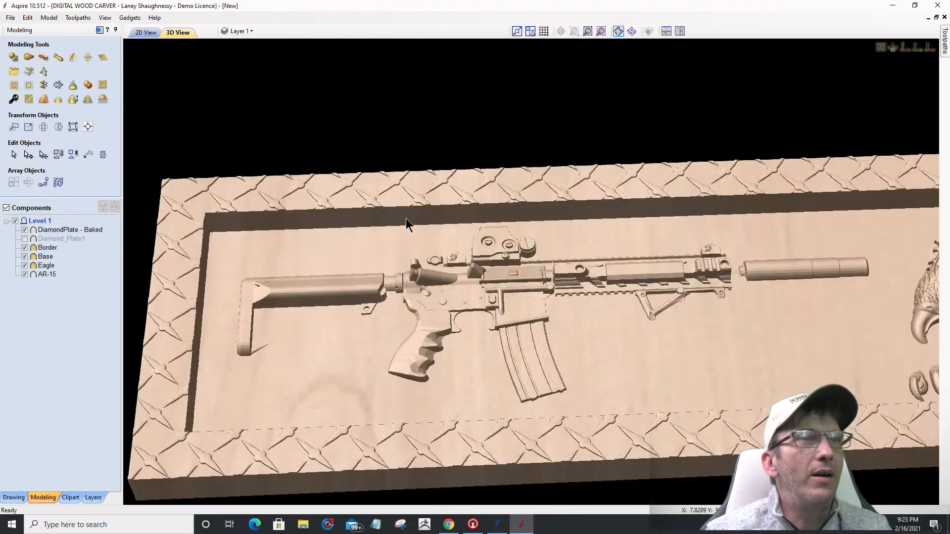
scroll(403, 174, down, 3)
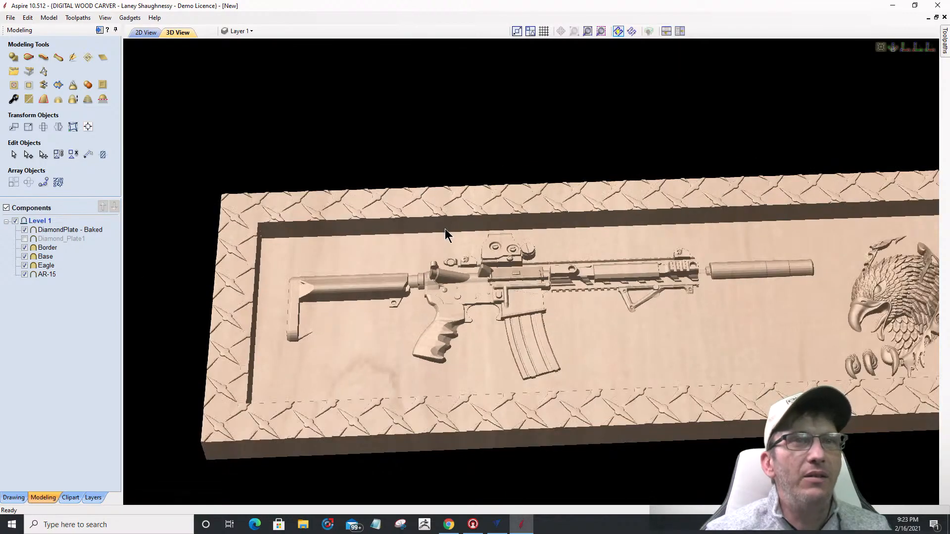
drag(567, 329, 478, 314)
scroll(477, 315, down, 1)
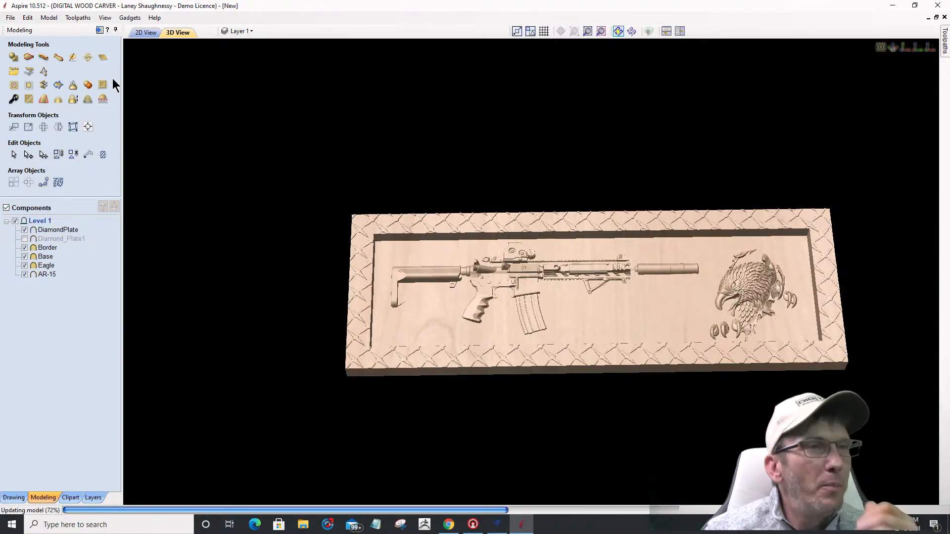
Step: Bake DiamondPlate and clear its pattern outside the inner rectangle, keeping only the inside
click(142, 33)
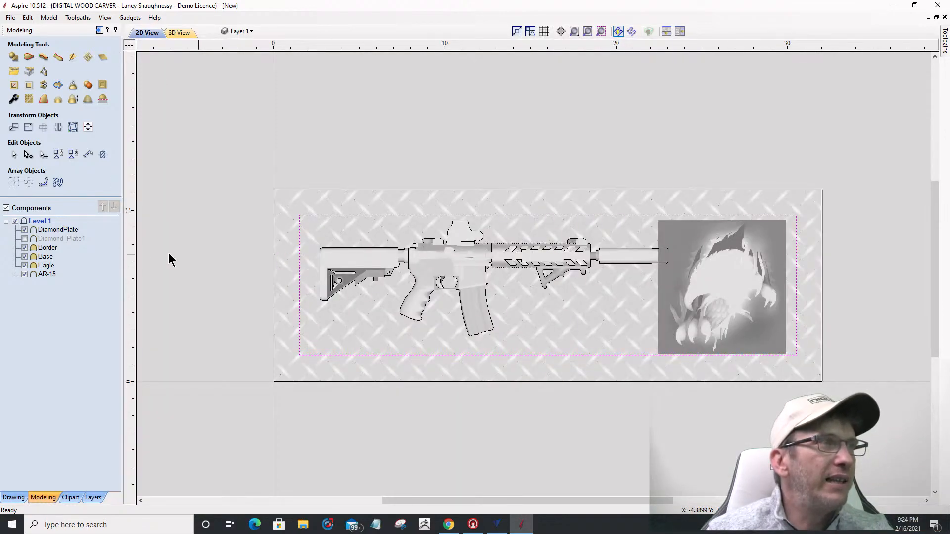
click(62, 231)
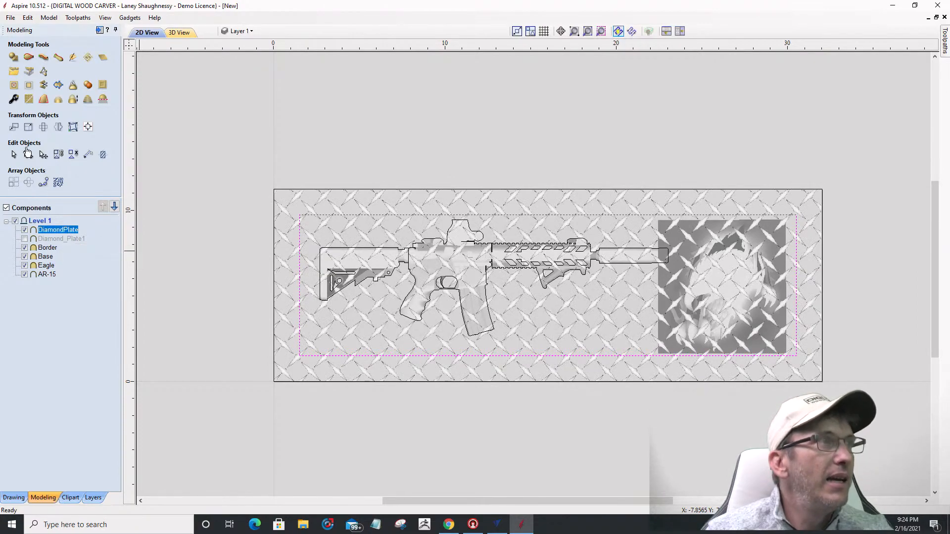
click(31, 93)
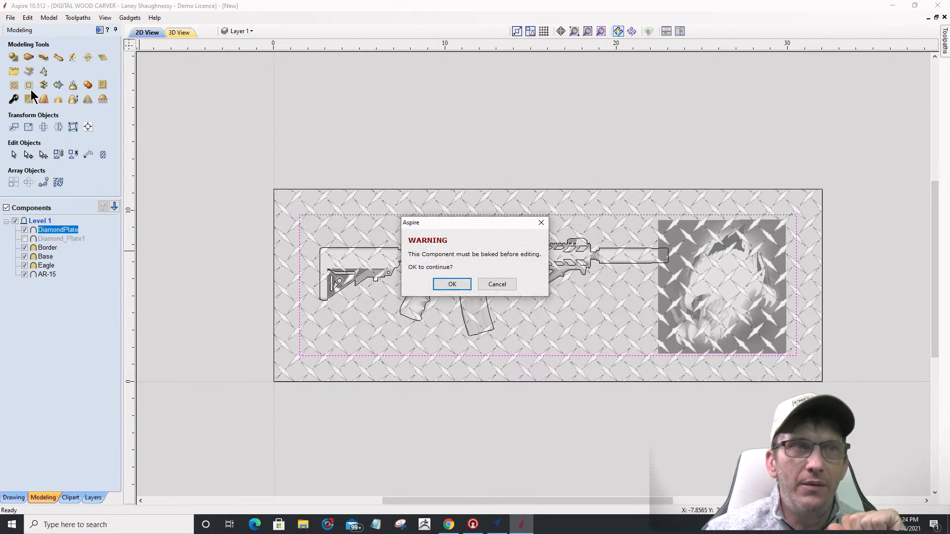
click(464, 290)
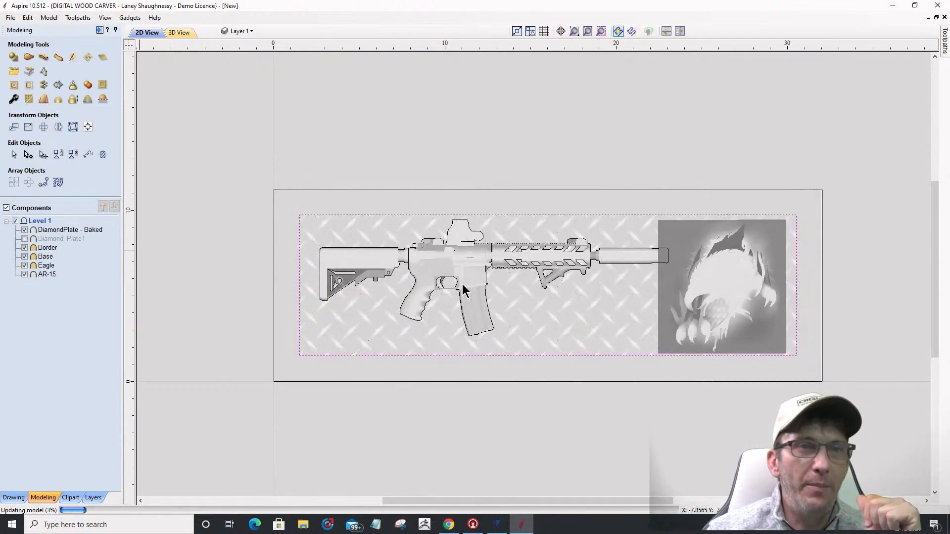
Step: View the board as a 3D carving, rotated face-on to inspect the plate
click(181, 34)
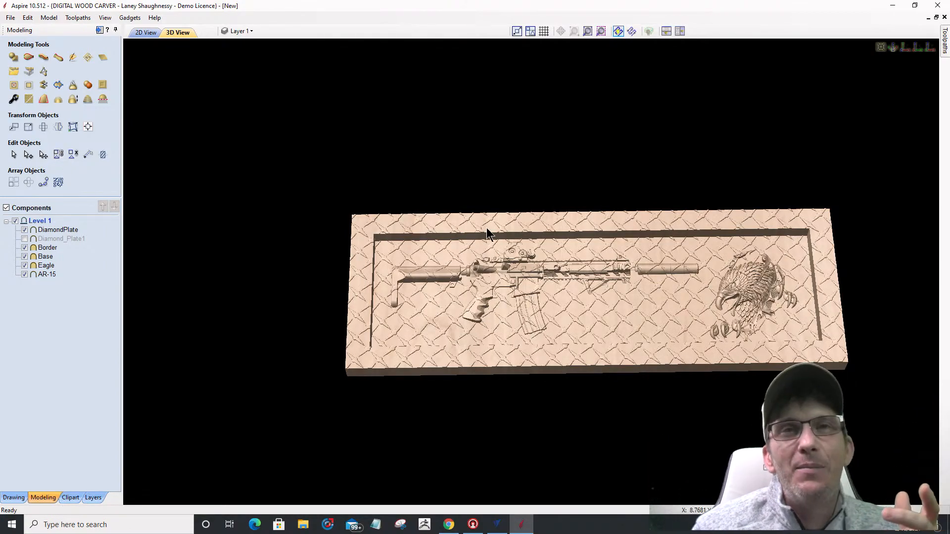
drag(539, 329, 535, 346)
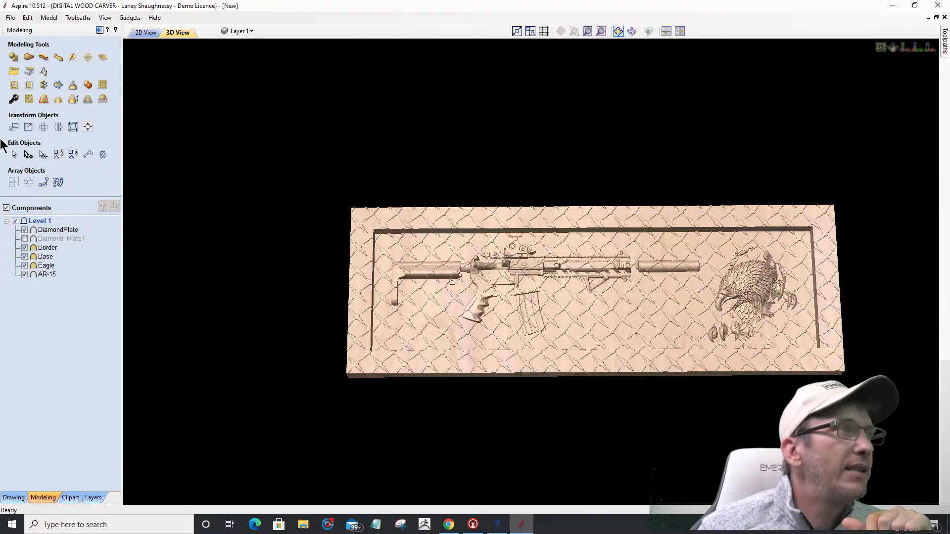
Step: Back in 2D, bake DiamondPlate and clear it inside the boundary vector again
click(144, 33)
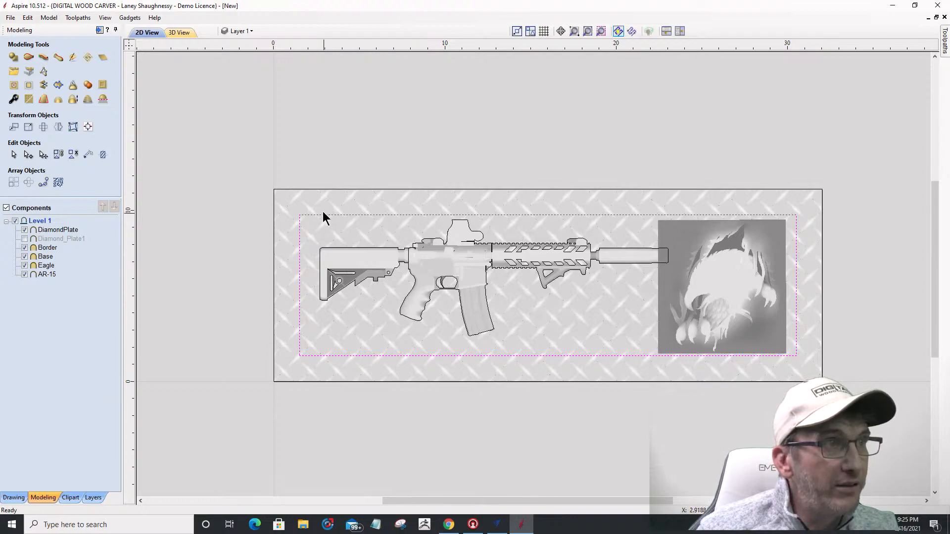
click(49, 228)
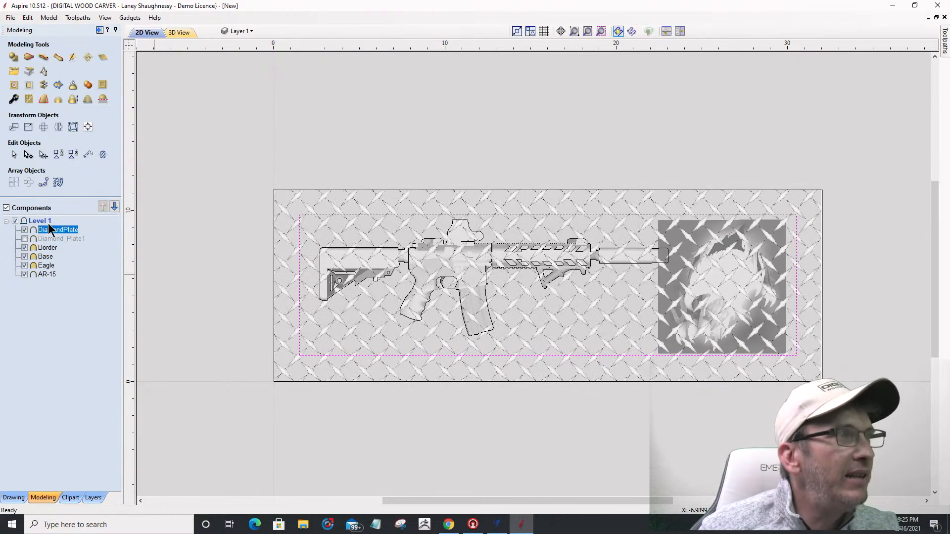
click(14, 86)
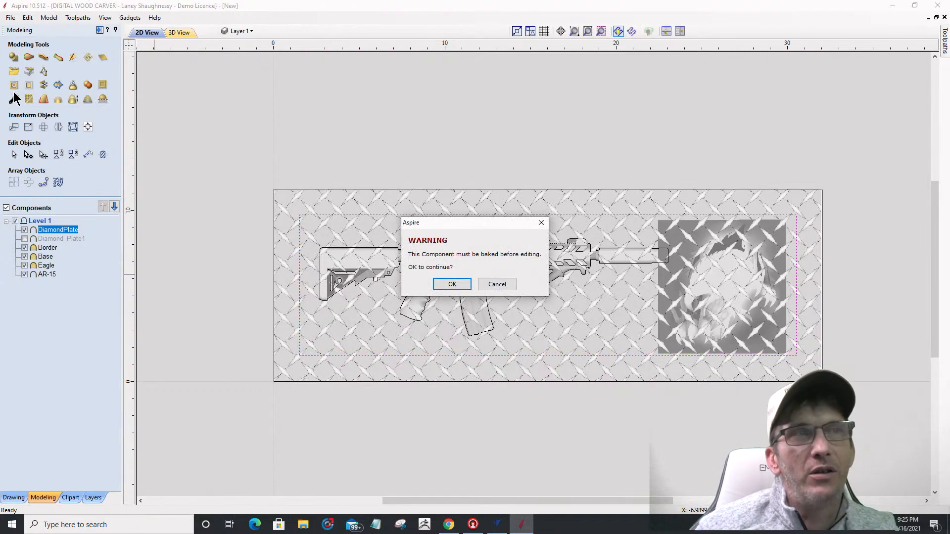
click(452, 285)
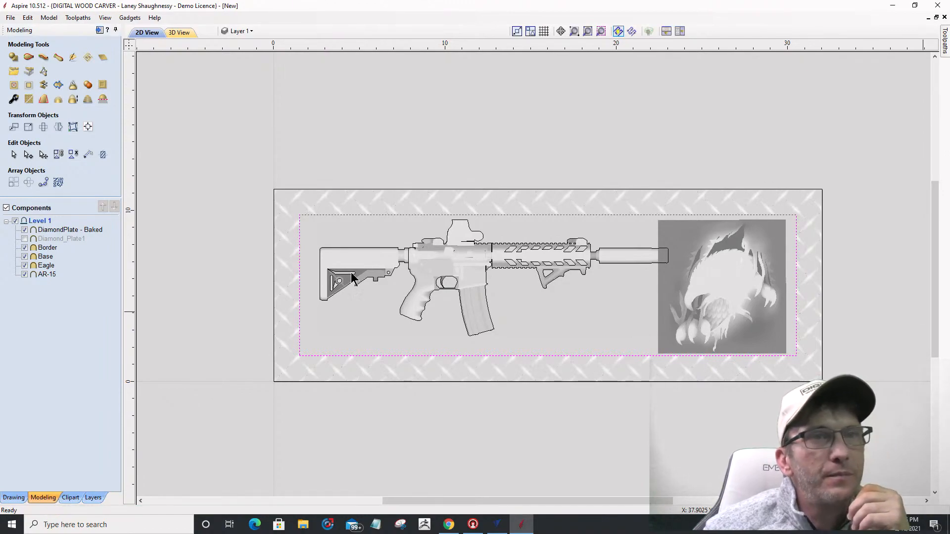
Step: Select the Eagle, then show the 3D carving zoomed and panned toward the eagle side
click(727, 268)
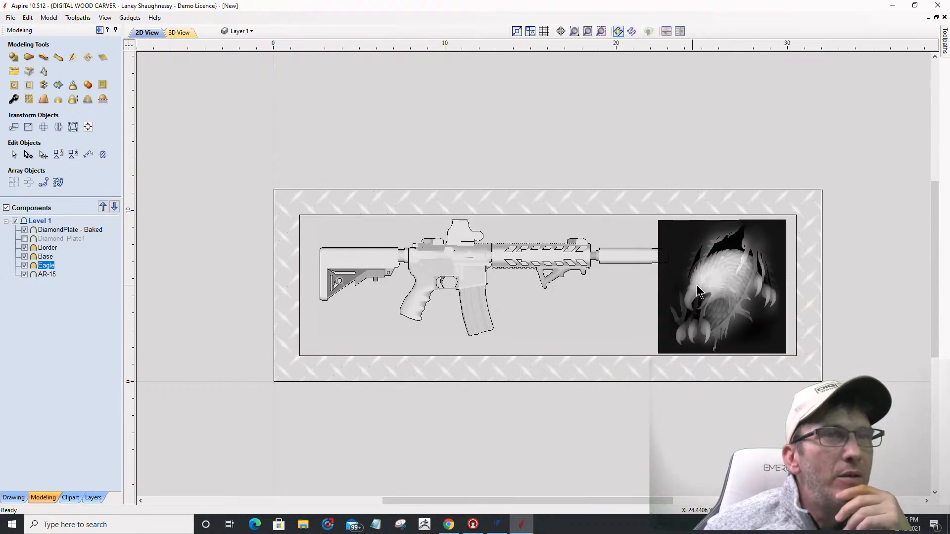
scroll(714, 283, up, 5)
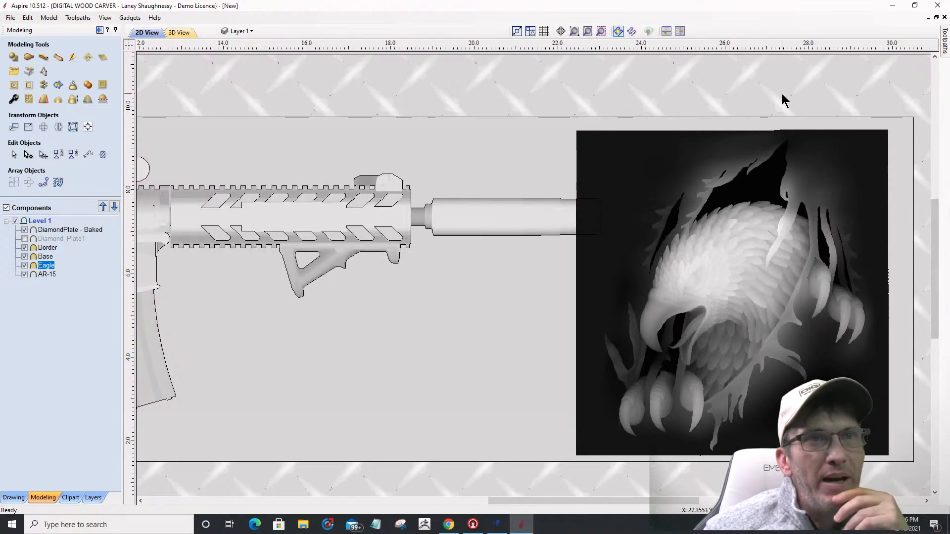
scroll(638, 277, down, 1)
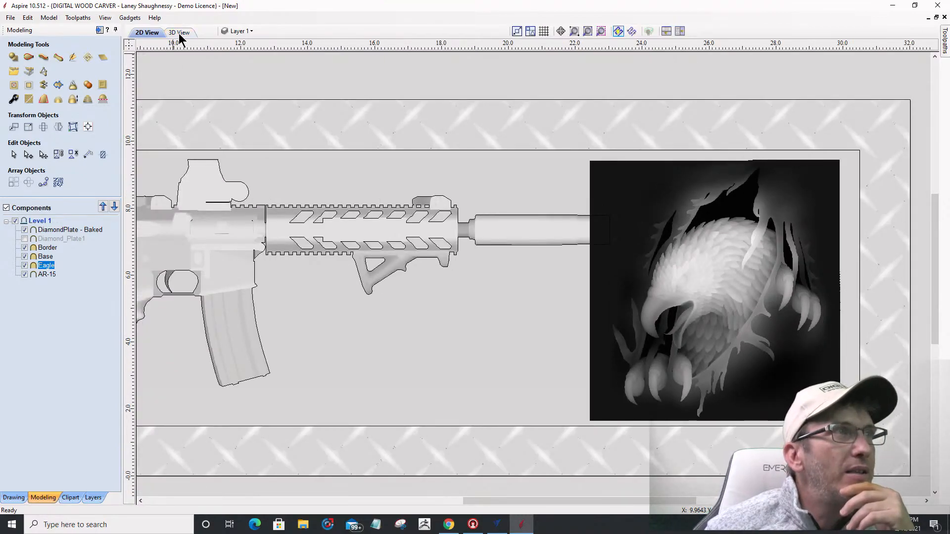
click(179, 33)
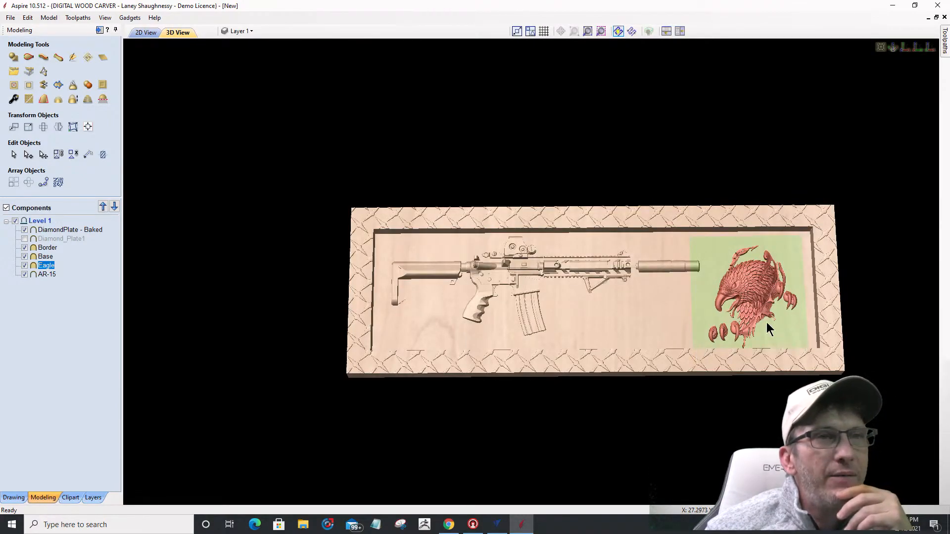
scroll(766, 320, up, 3)
middle_drag(636, 284, 587, 271)
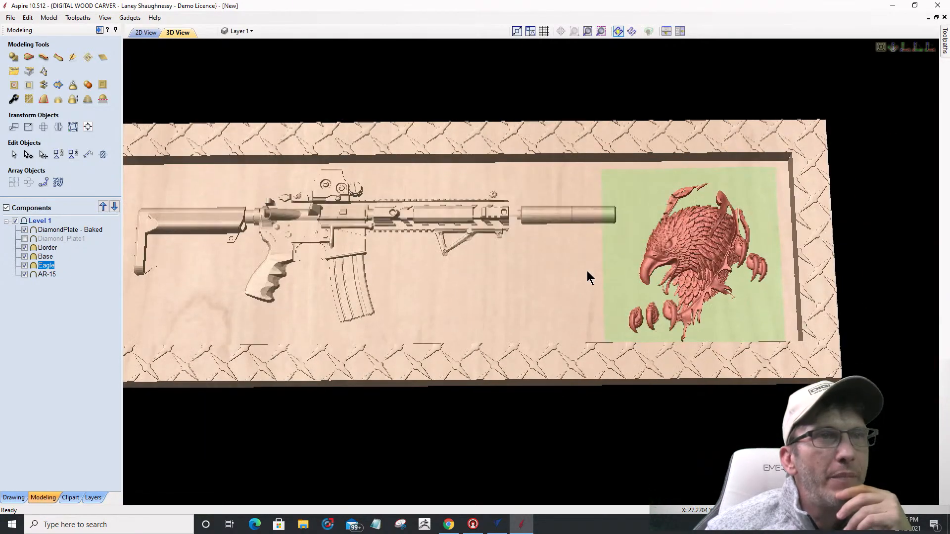
scroll(600, 286, up, 2)
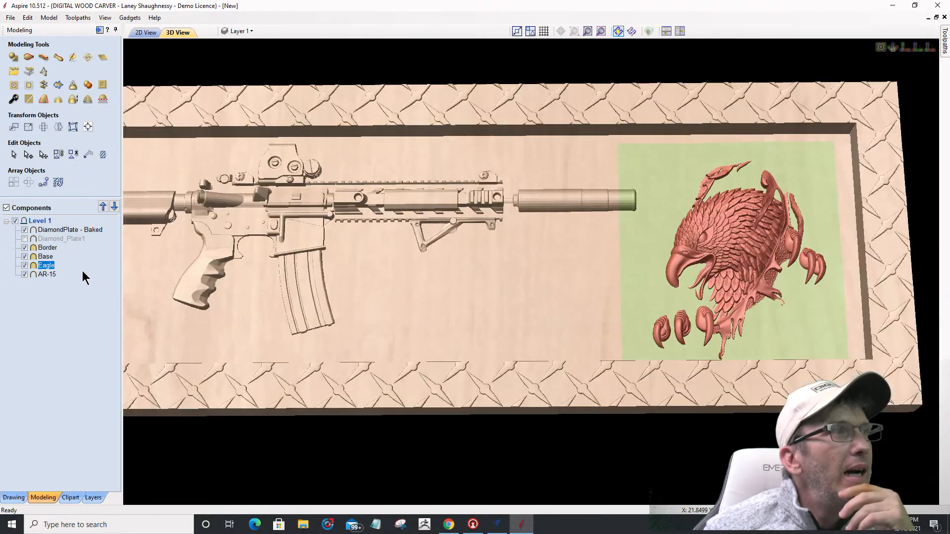
Step: Try Eagle component base heights of 0.0625 and then 0.125 inches
click(13, 100)
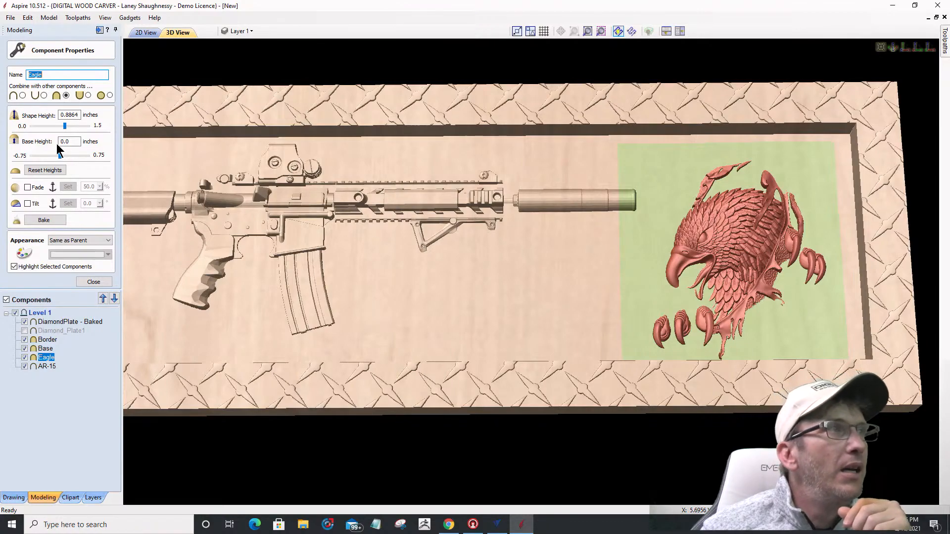
drag(64, 145, 70, 145)
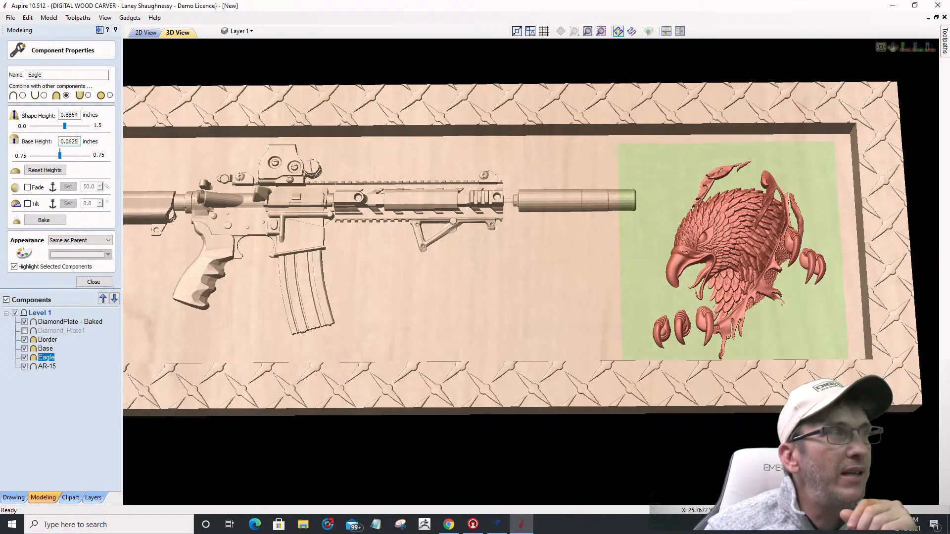
key(Return)
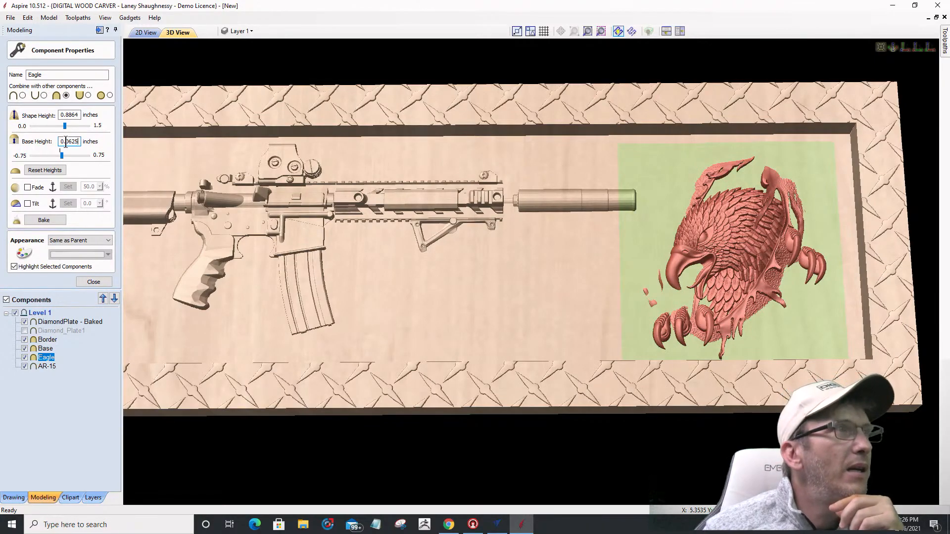
double_click(63, 142)
text(0.)
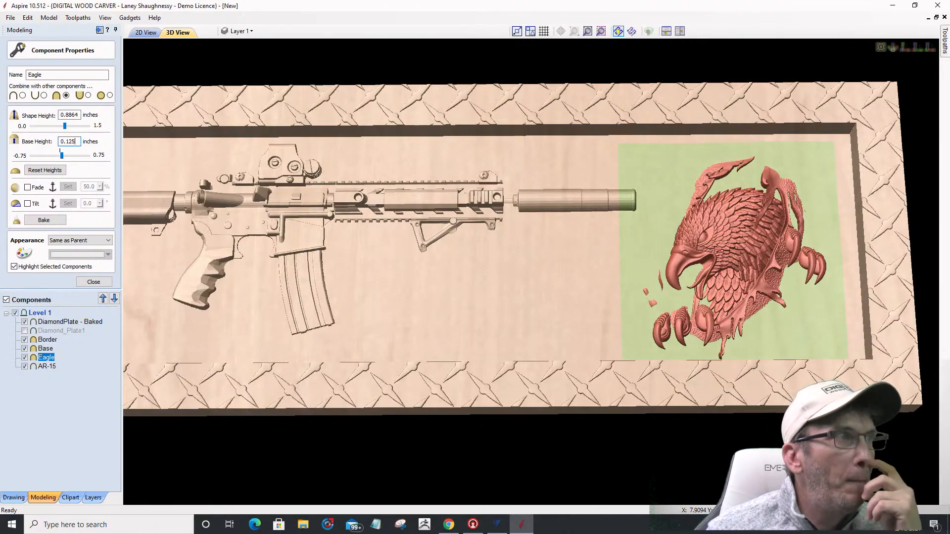
key(Return)
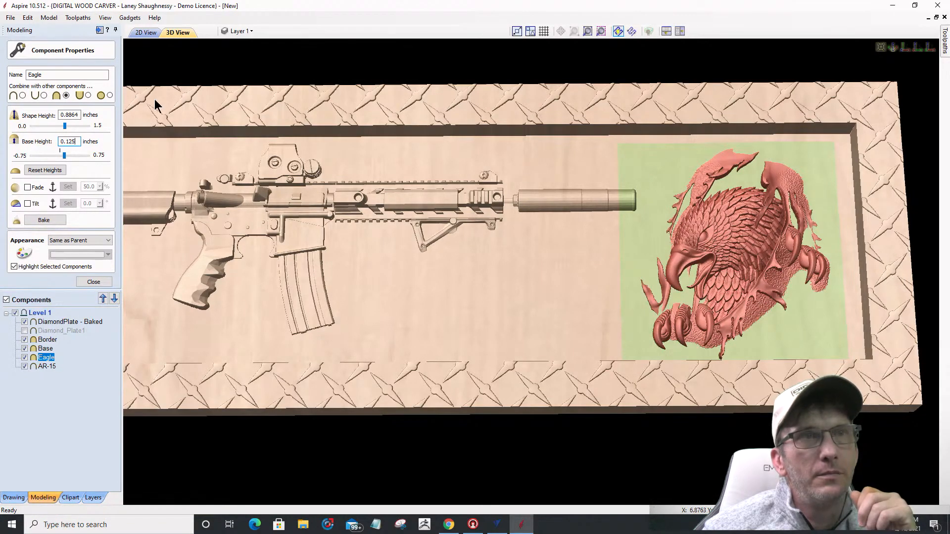
Step: Raise the Eagle base height to 0.25, then settle on 0.22 inches
drag(65, 140, 171, 147)
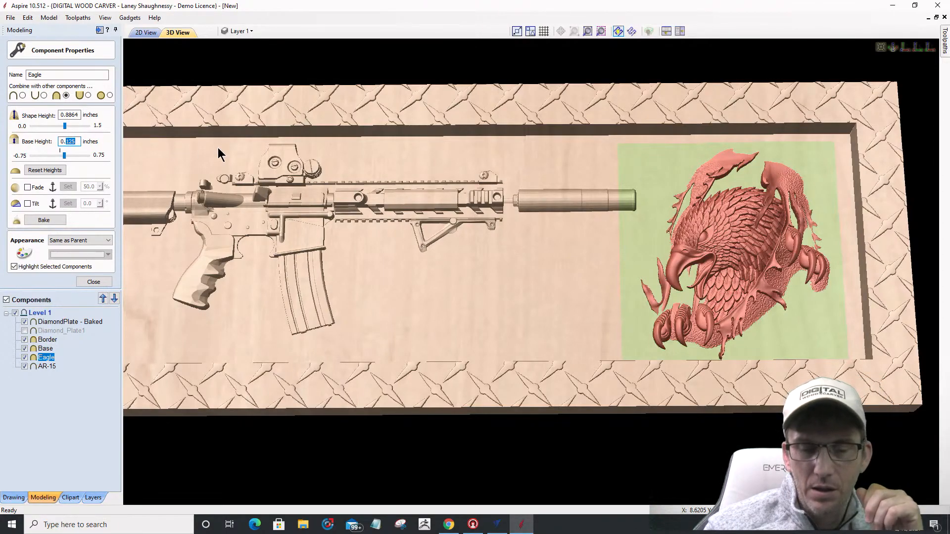
text(25)
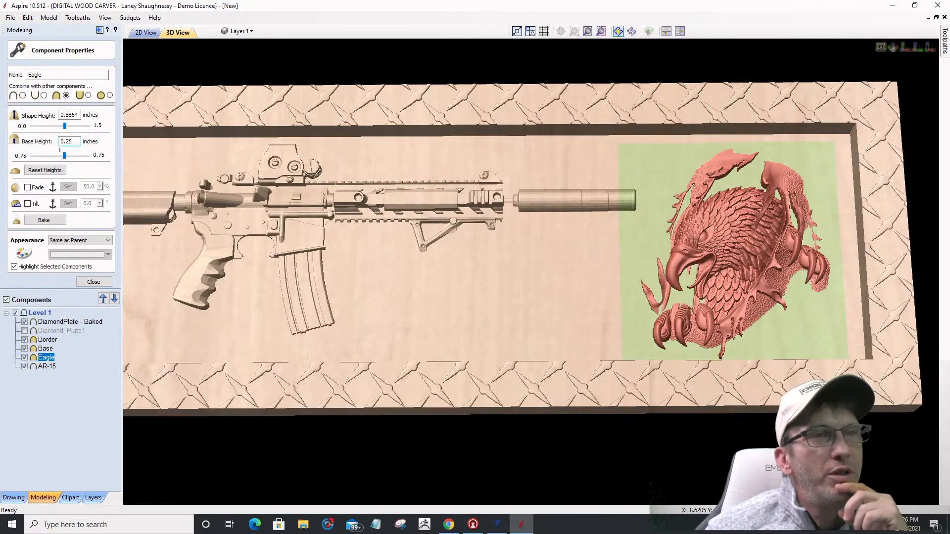
key(Return)
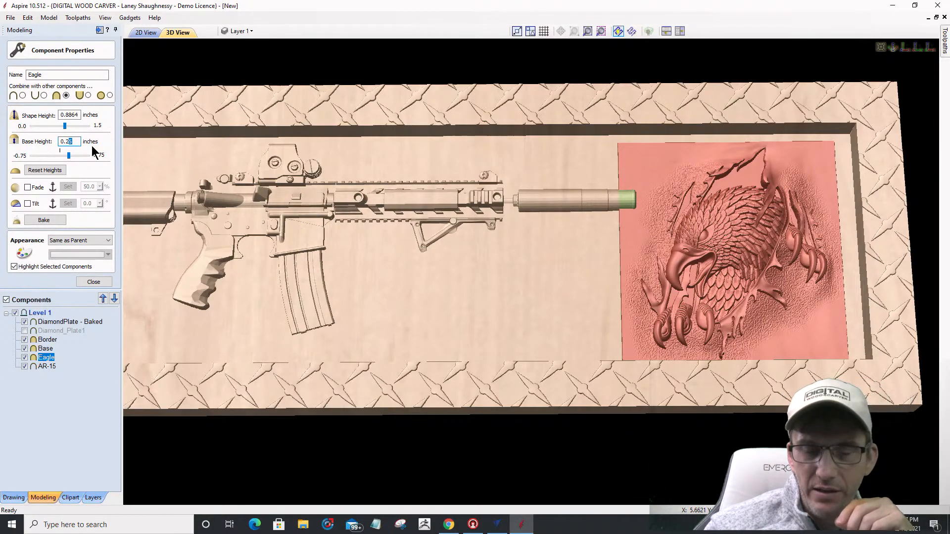
text(2)
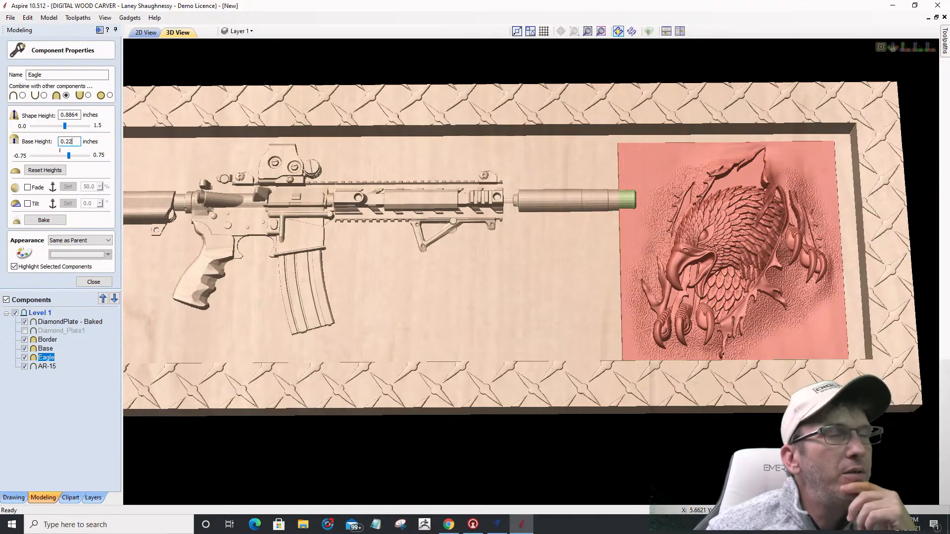
key(Return)
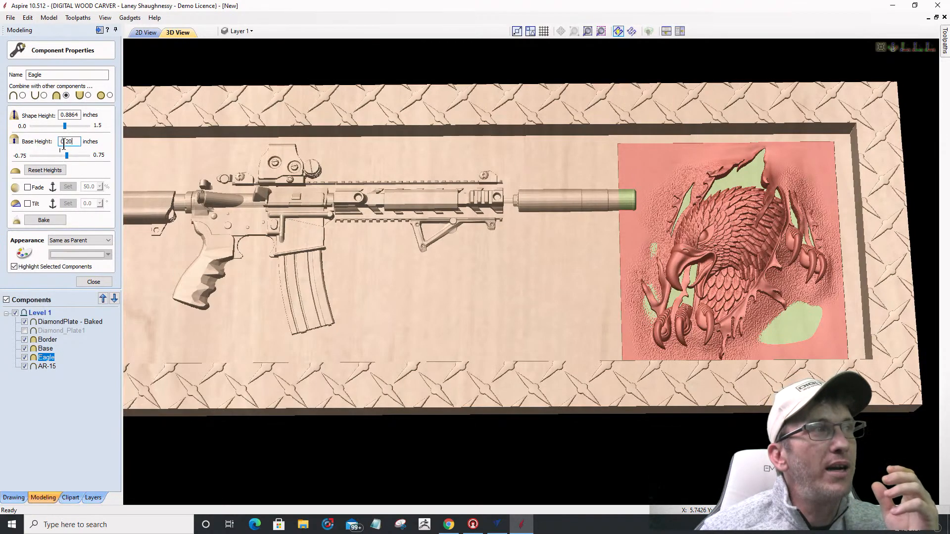
Step: Set the Eagle base height to 0.18 and deselect to preview the carving
drag(63, 143, 74, 144)
text(18)
scroll(614, 166, up, 2)
key(Return)
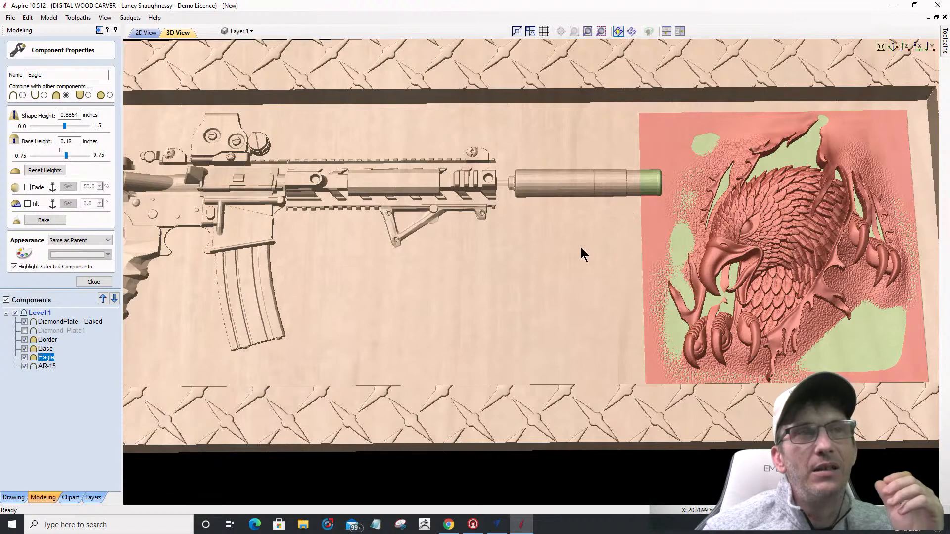
click(595, 327)
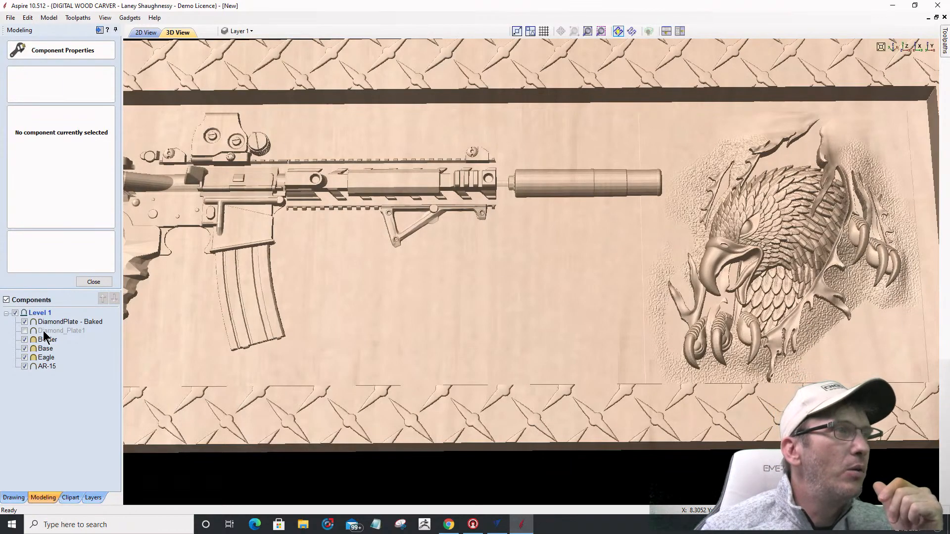
Step: Reselect the Eagle and lower its base height to 0.16 inches
click(46, 357)
drag(78, 142, 72, 142)
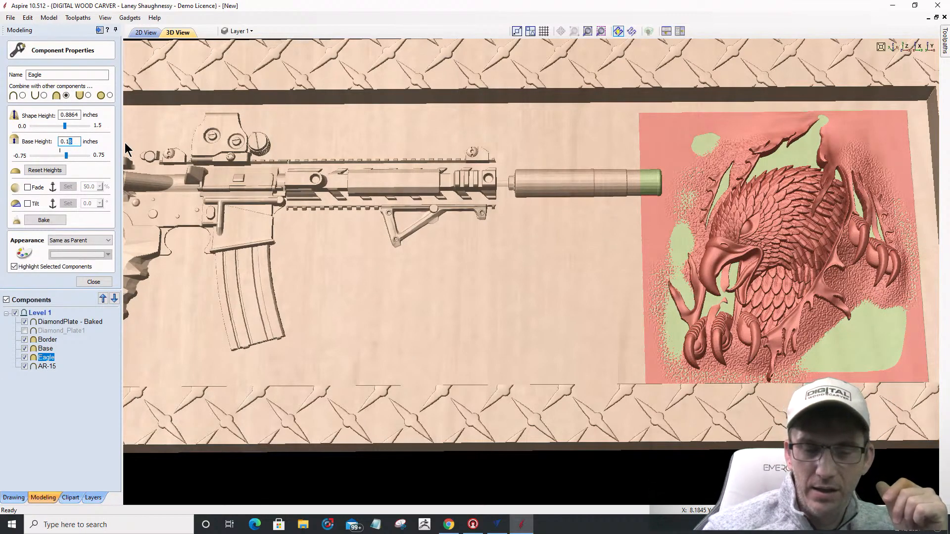
text(6)
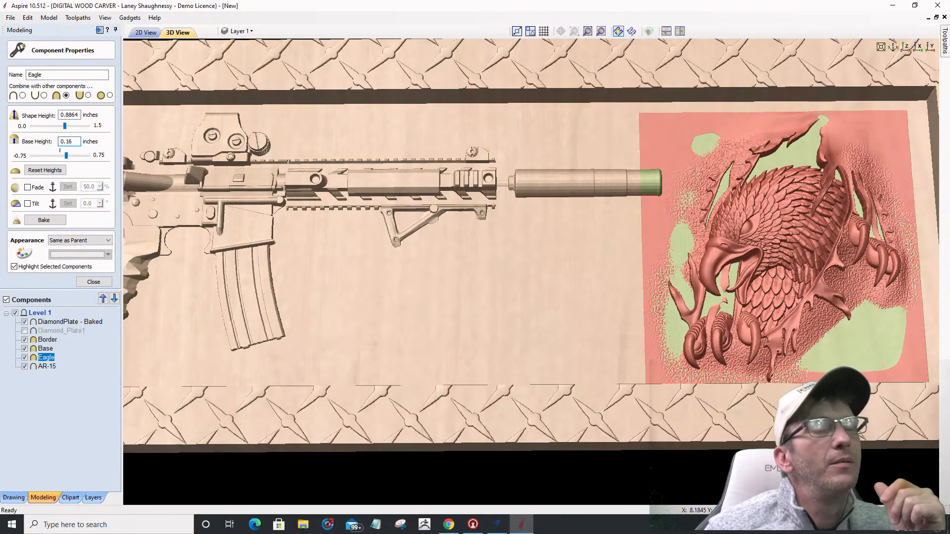
key(Return)
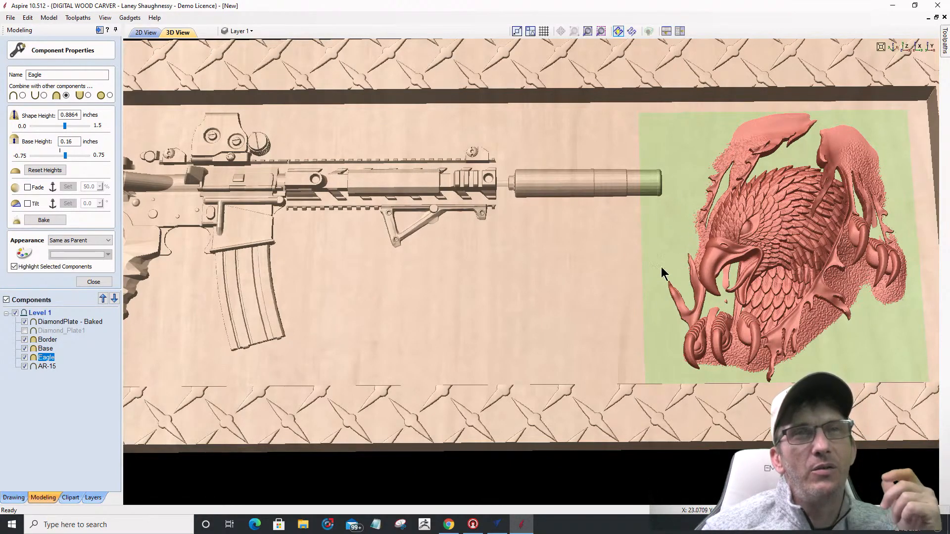
click(560, 312)
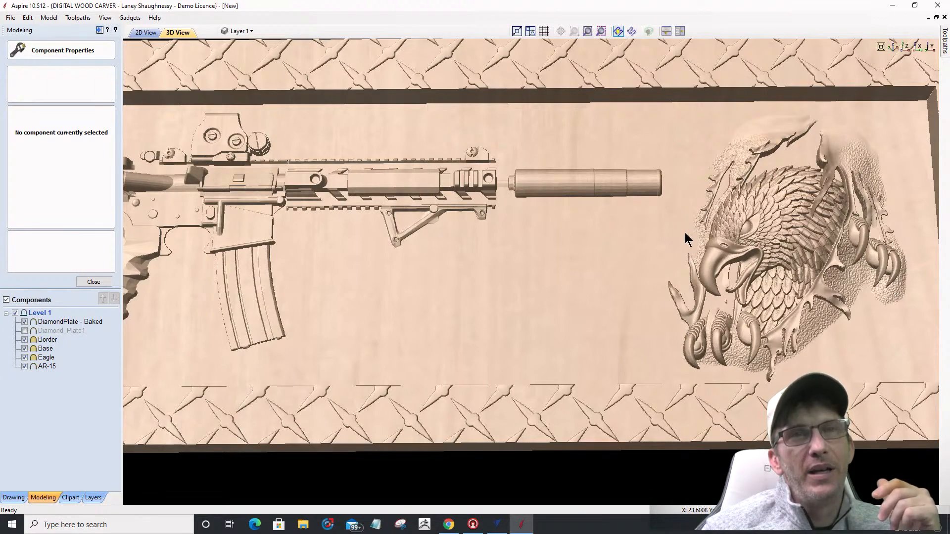
drag(715, 174, 685, 311)
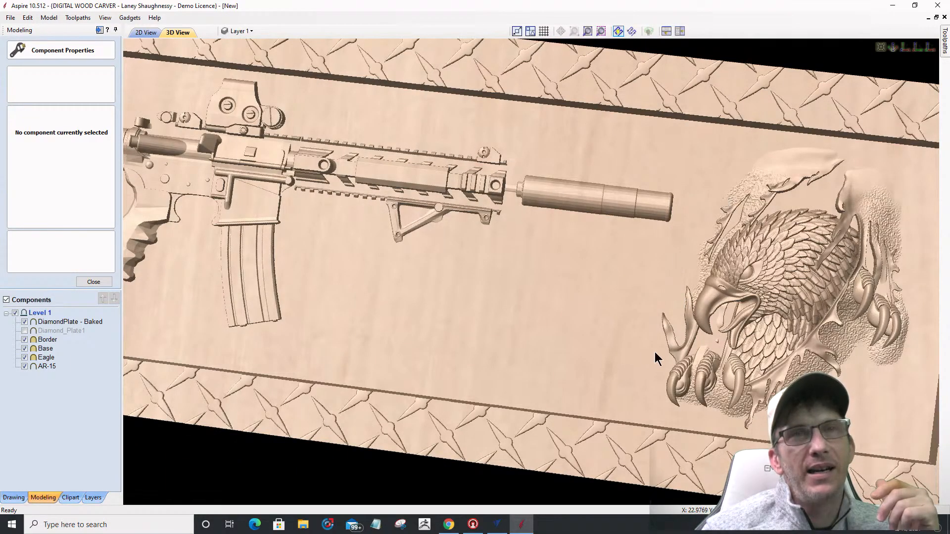
drag(675, 406, 685, 337)
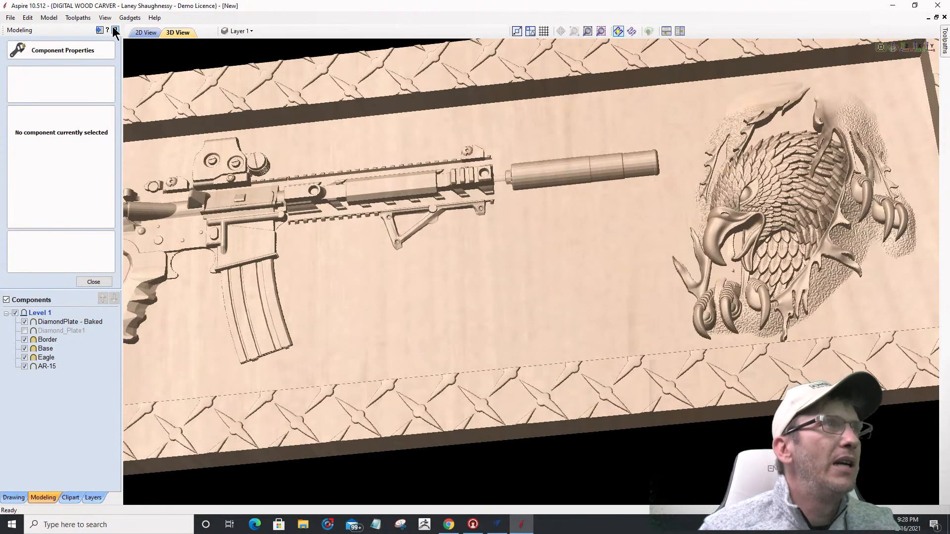
Step: In 2D, select the Eagle component and fit the whole job with F6
click(145, 32)
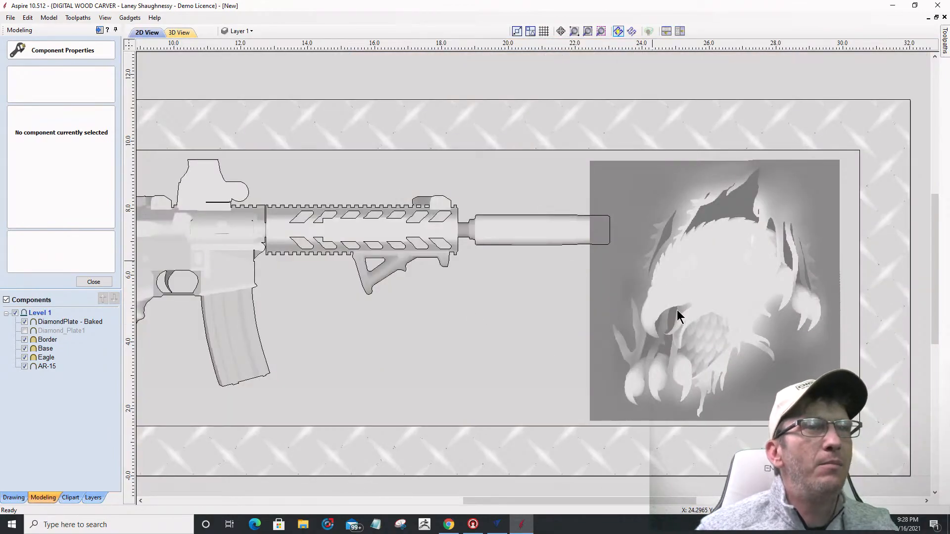
click(677, 313)
key(F6)
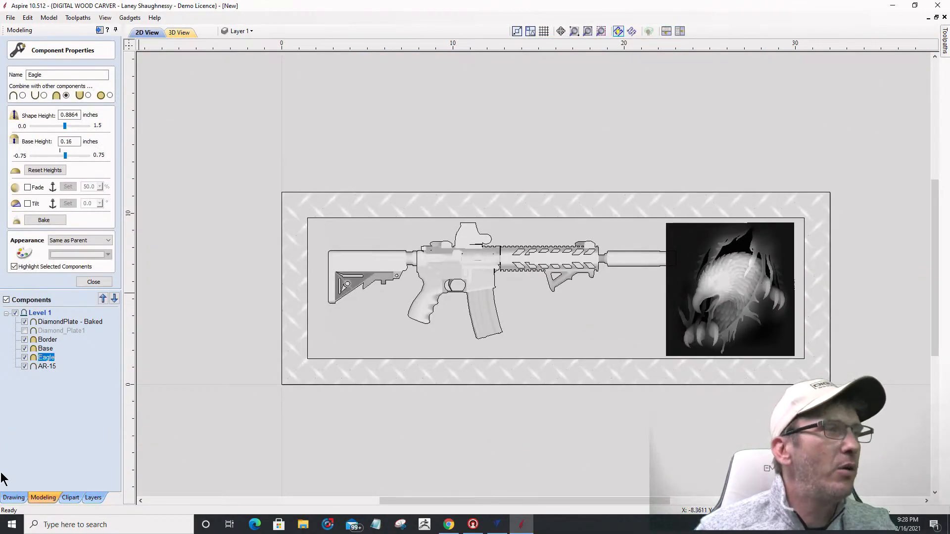
Step: Set the Trace Bitmap fading to 0% and close it without tracing
click(13, 497)
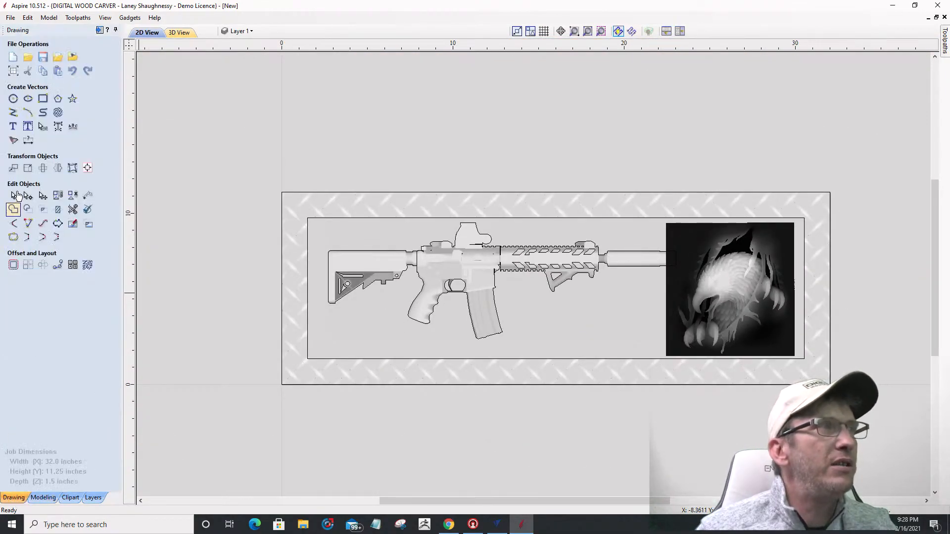
click(15, 141)
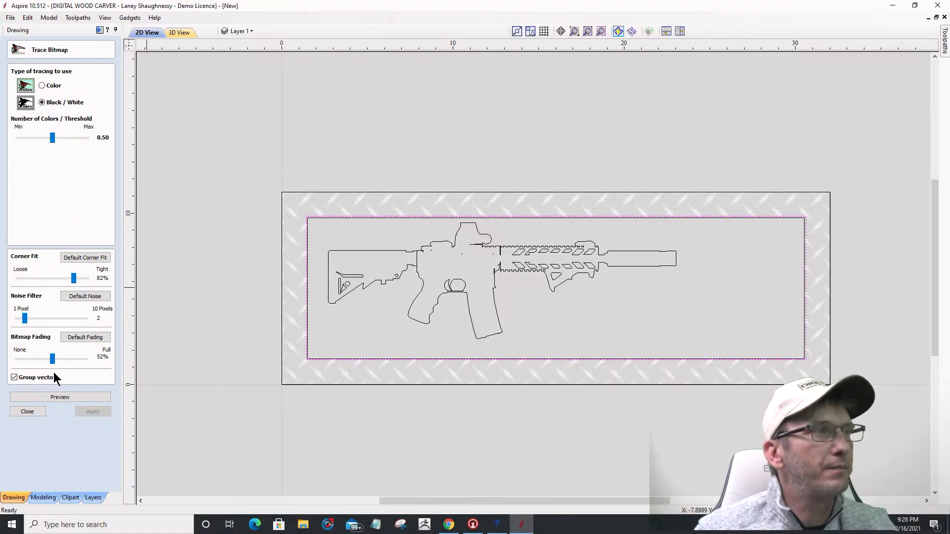
drag(53, 363, 15, 362)
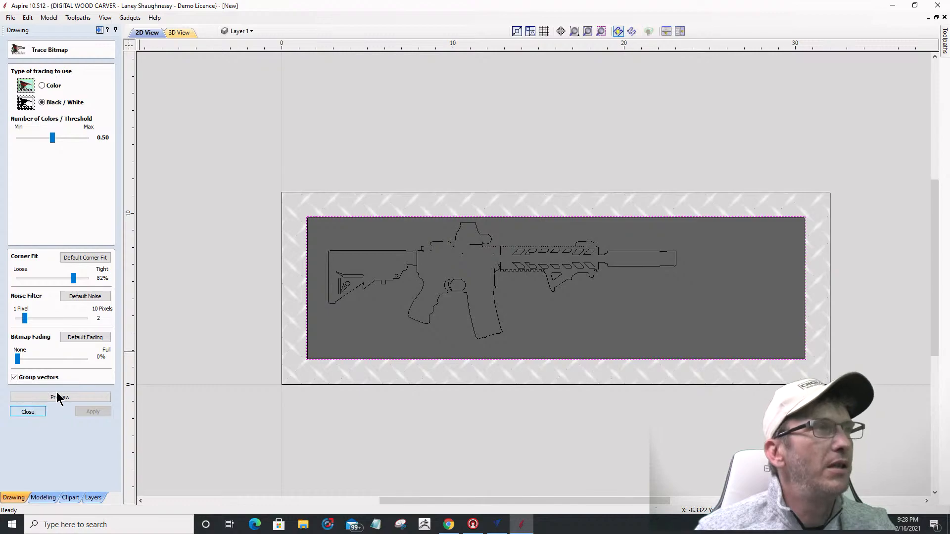
click(30, 411)
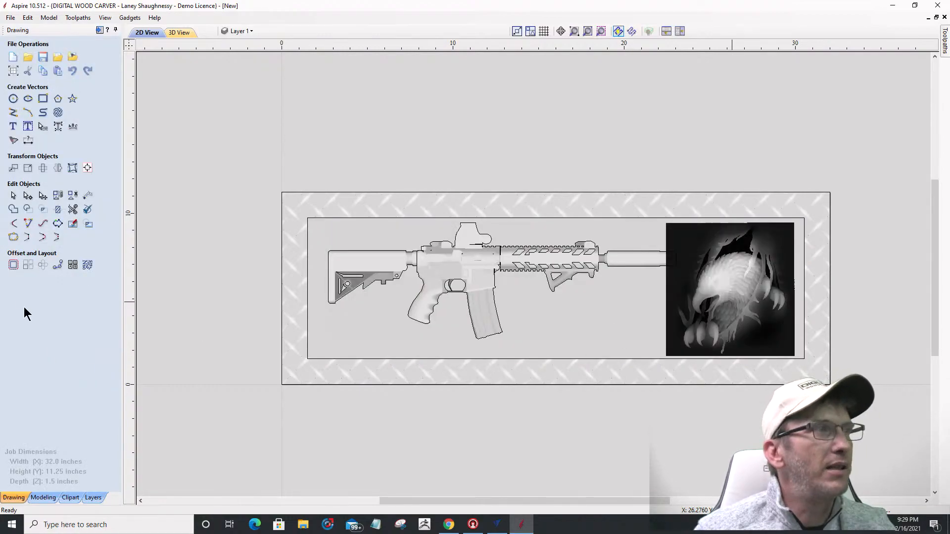
Step: Trace the eagle bitmap into vectors at a 0.09 threshold, previewing before applying
click(13, 140)
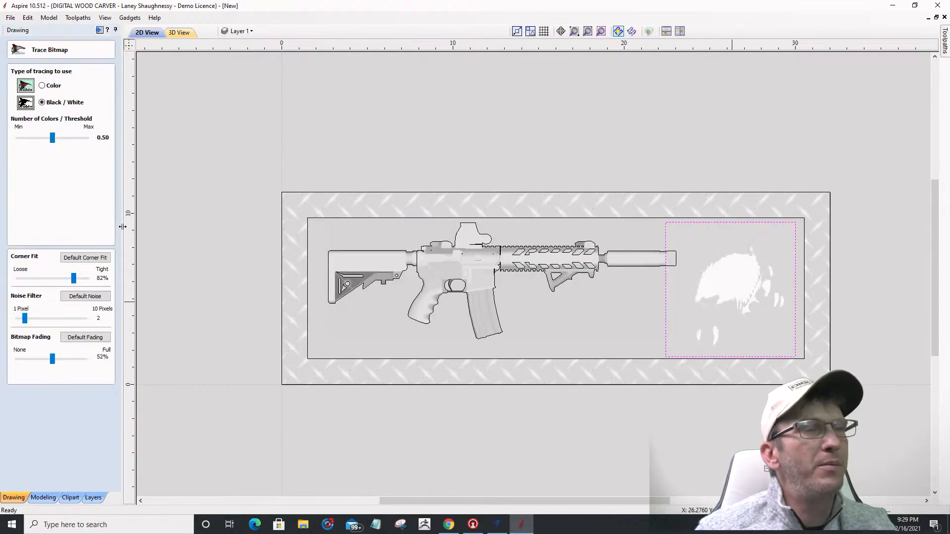
scroll(740, 291, up, 3)
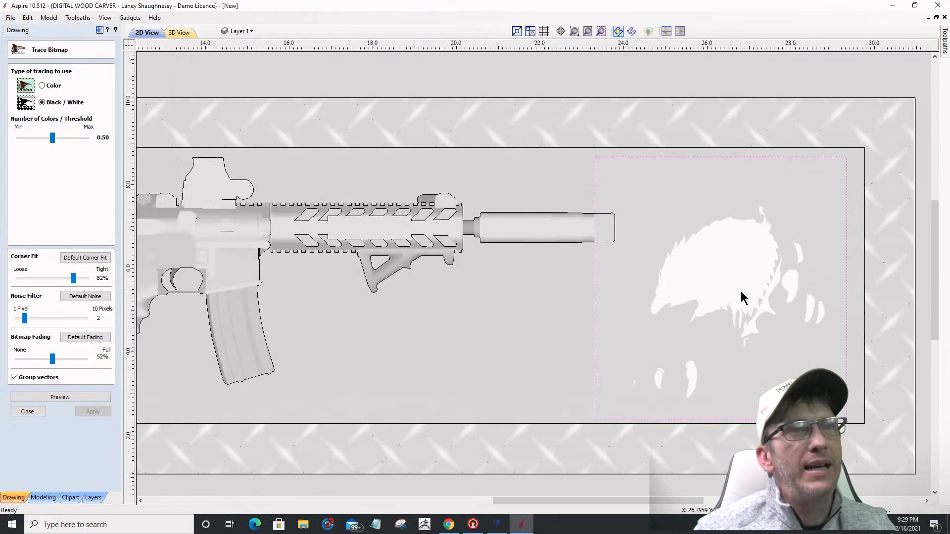
drag(46, 141, 22, 135)
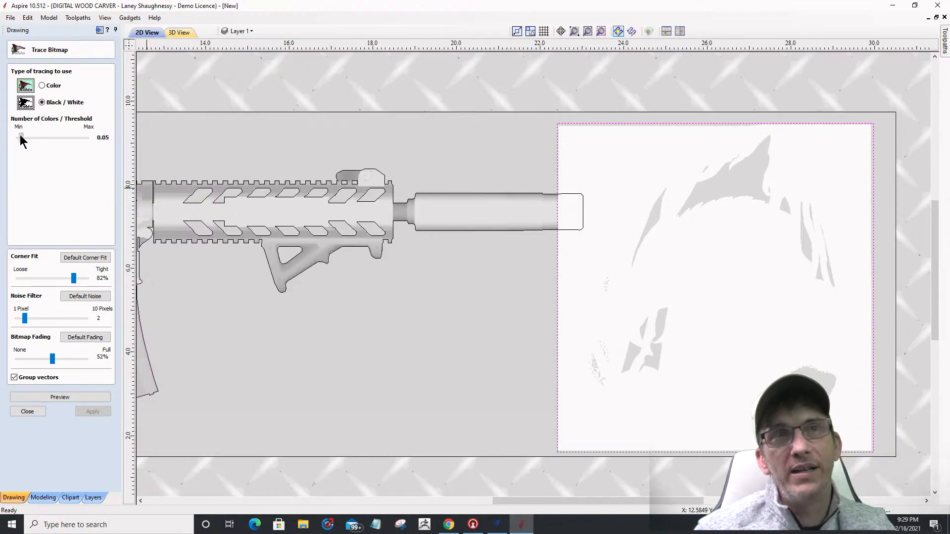
drag(20, 135, 22, 135)
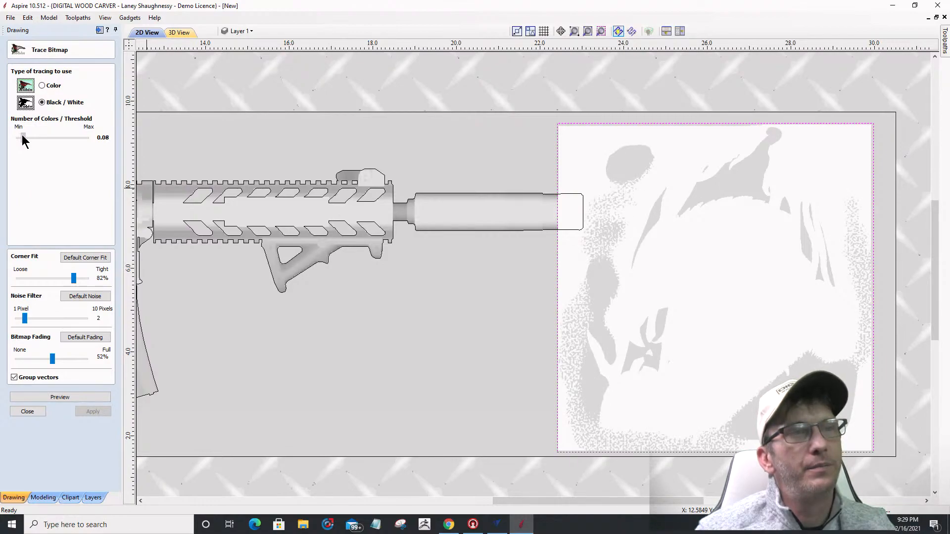
drag(21, 135, 22, 134)
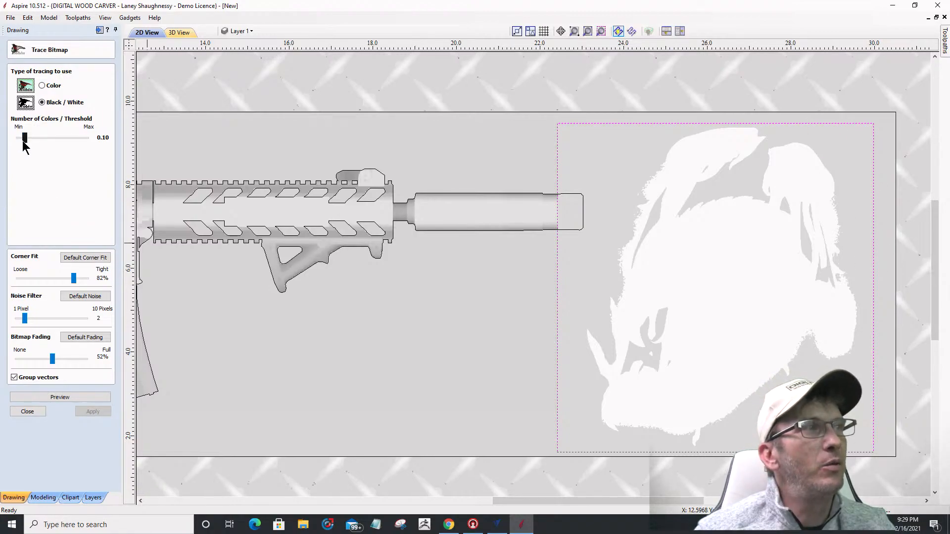
drag(25, 140, 24, 140)
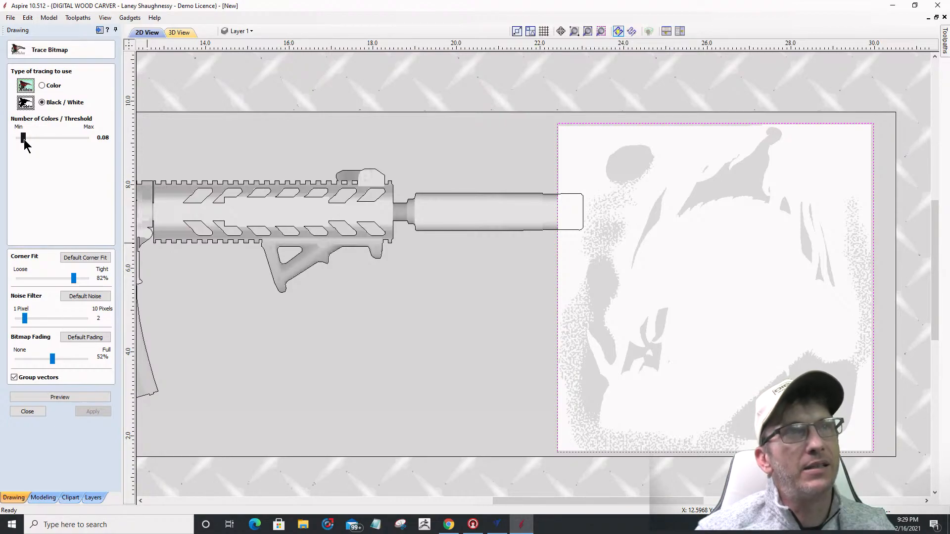
drag(24, 140, 24, 141)
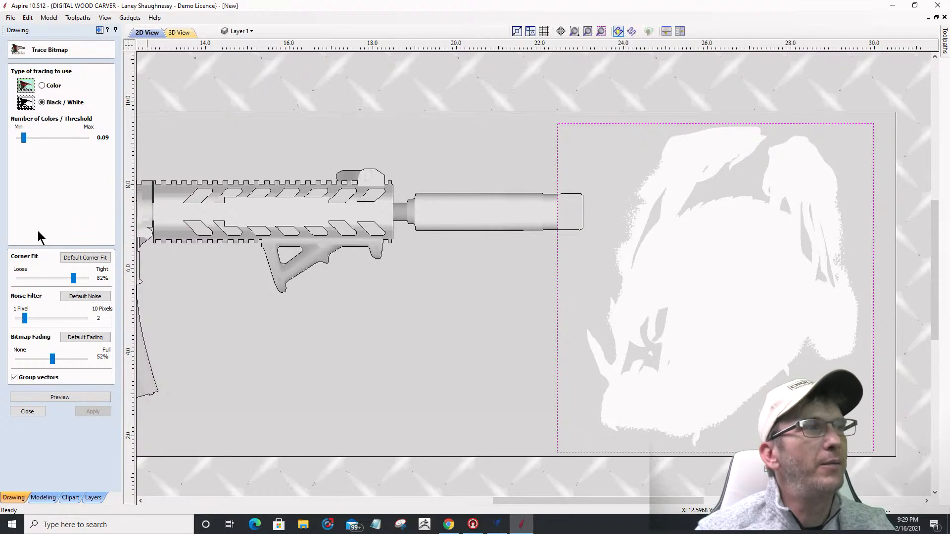
click(53, 398)
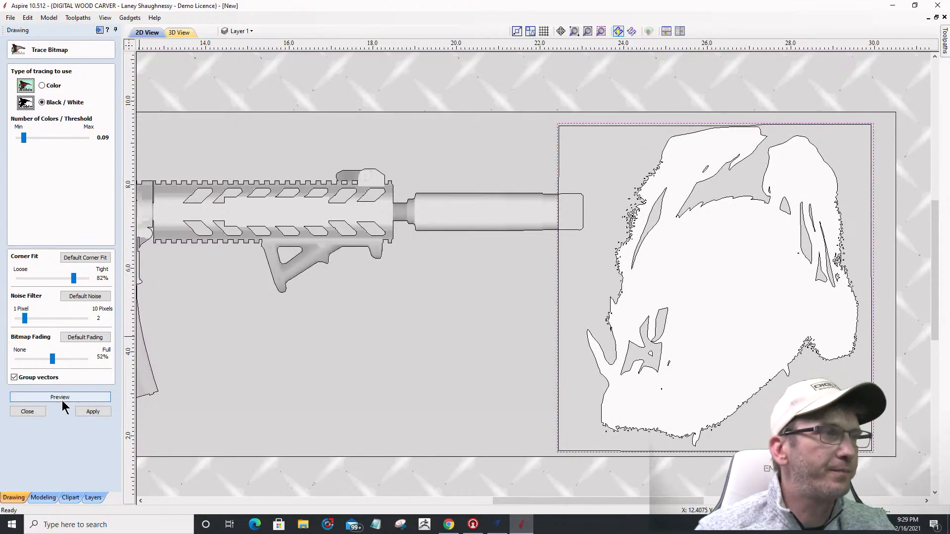
click(93, 412)
click(22, 412)
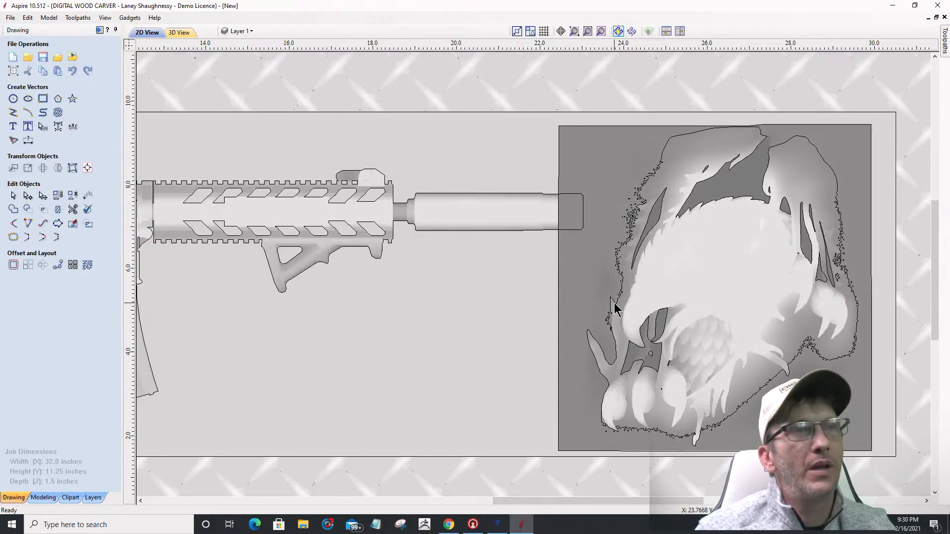
Step: Inspect the traced eagle vectors, toggling the shaded model off and back on with F12
click(615, 309)
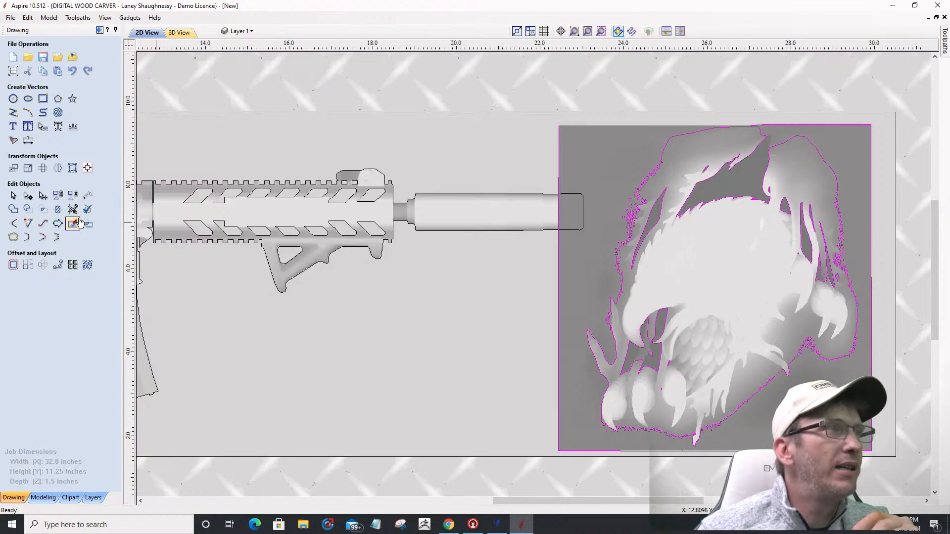
scroll(609, 260, up, 2)
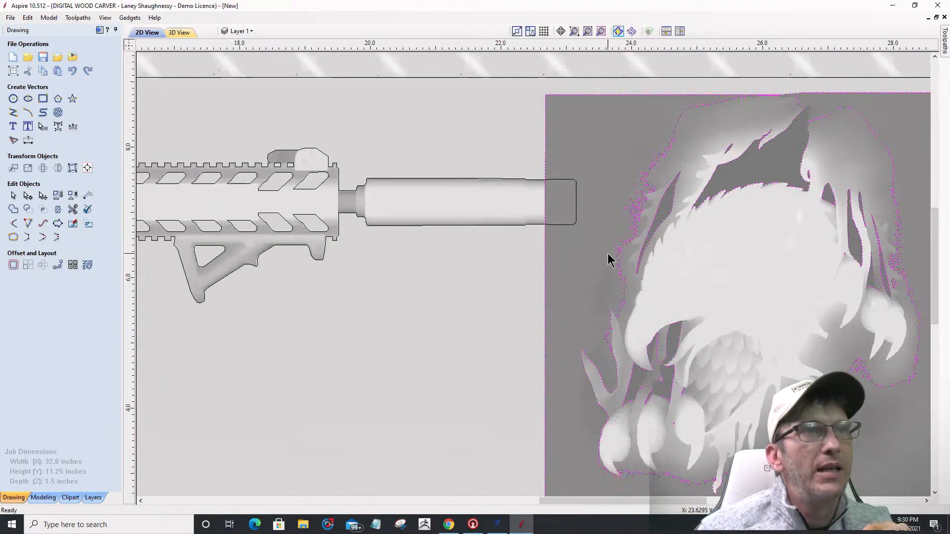
scroll(608, 259, up, 1)
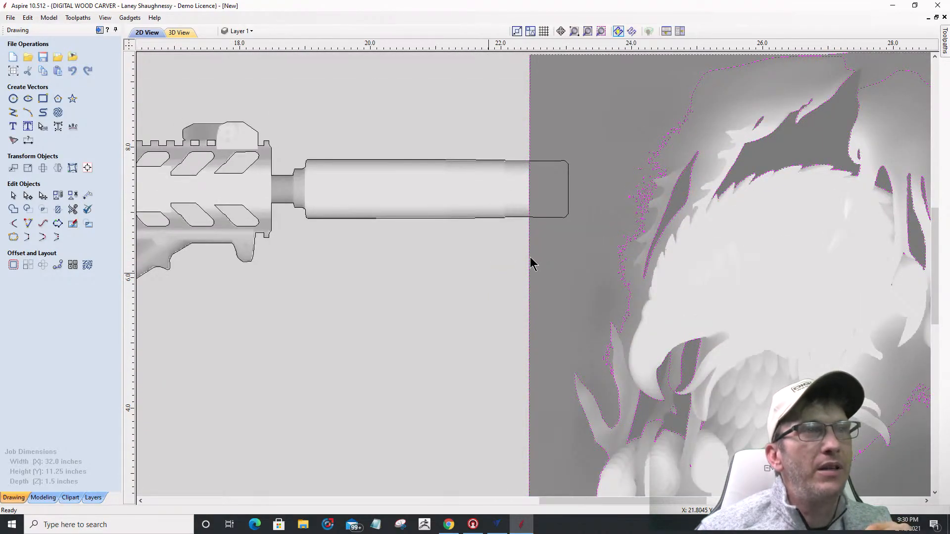
click(531, 264)
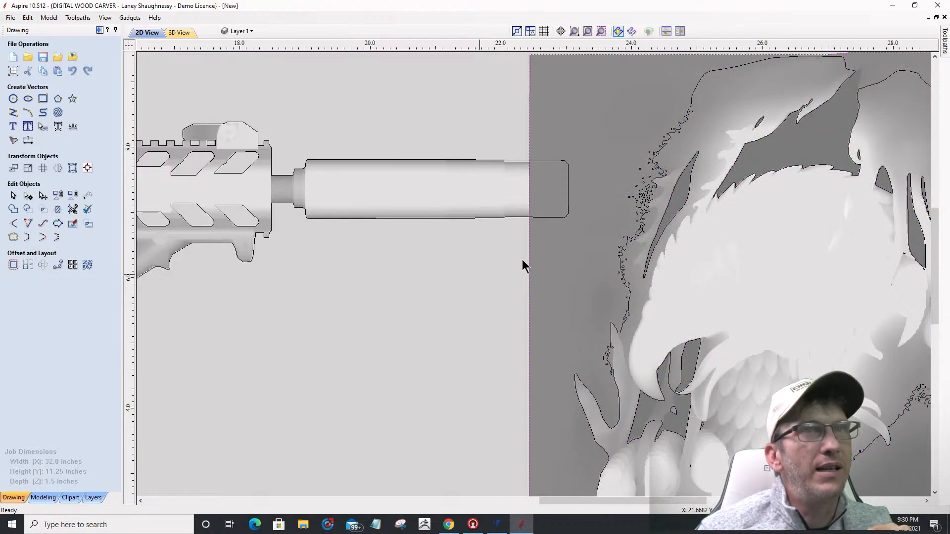
key(F12)
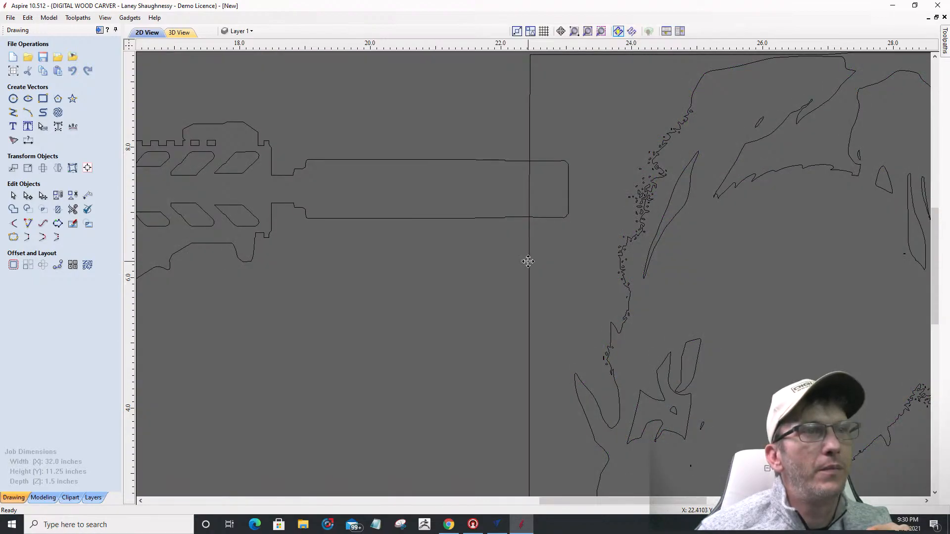
key(F12)
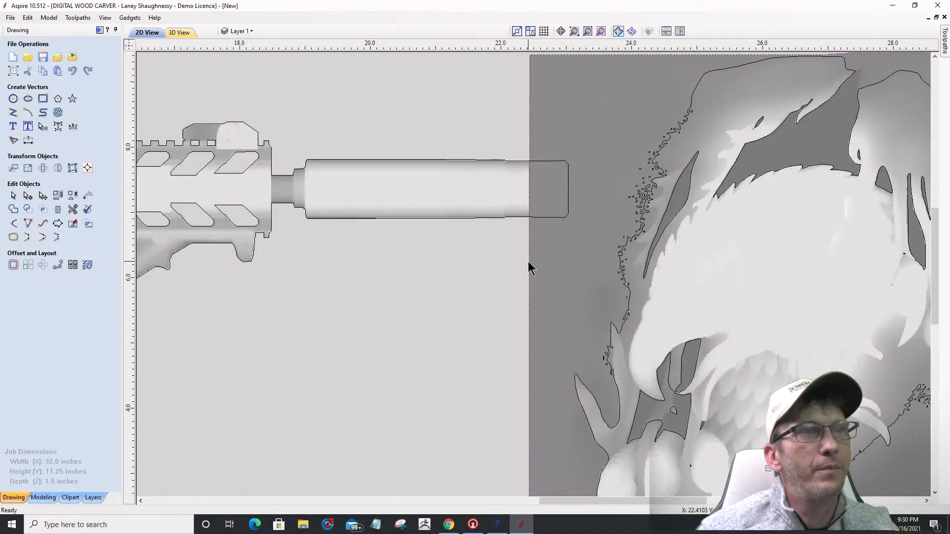
scroll(529, 269, down, 4)
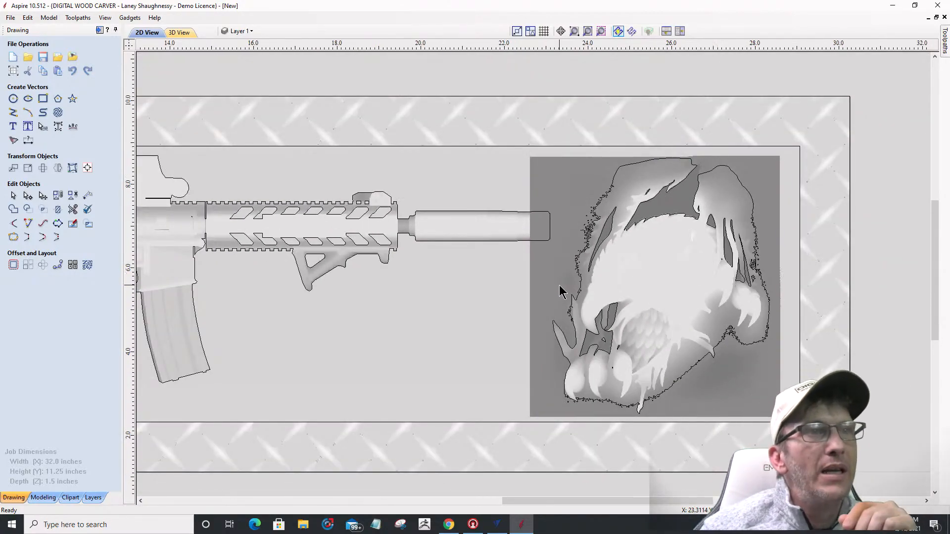
scroll(560, 290, up, 2)
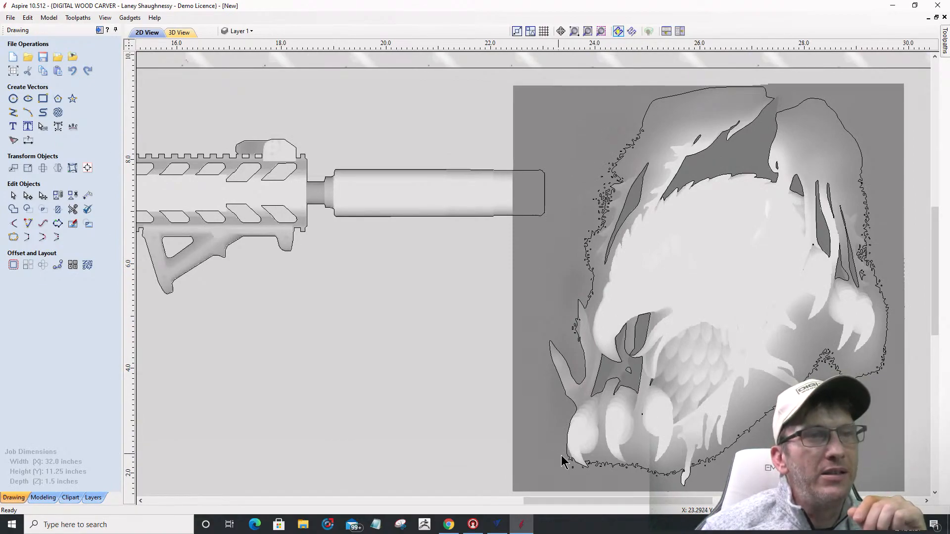
Step: Delete the tiny stray vector specks along the eagle's left edge
click(639, 135)
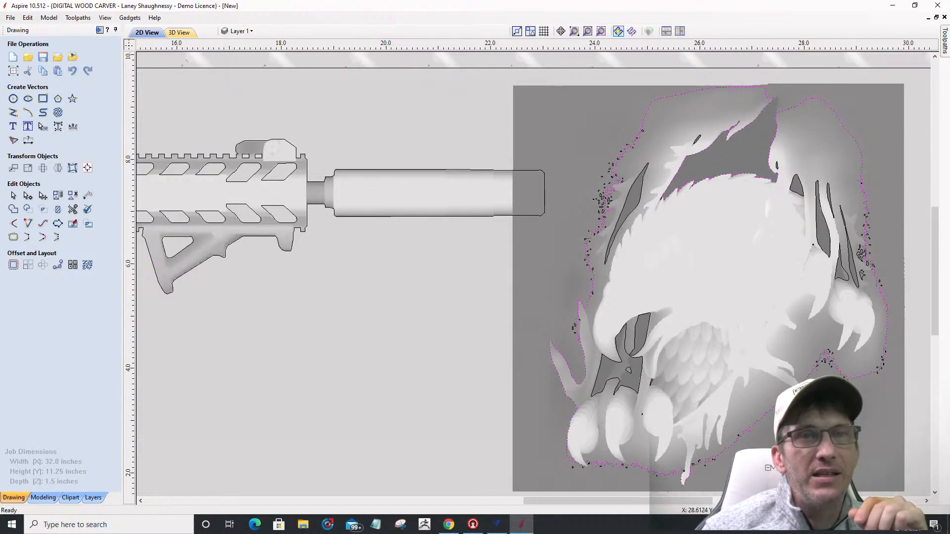
scroll(589, 205, up, 6)
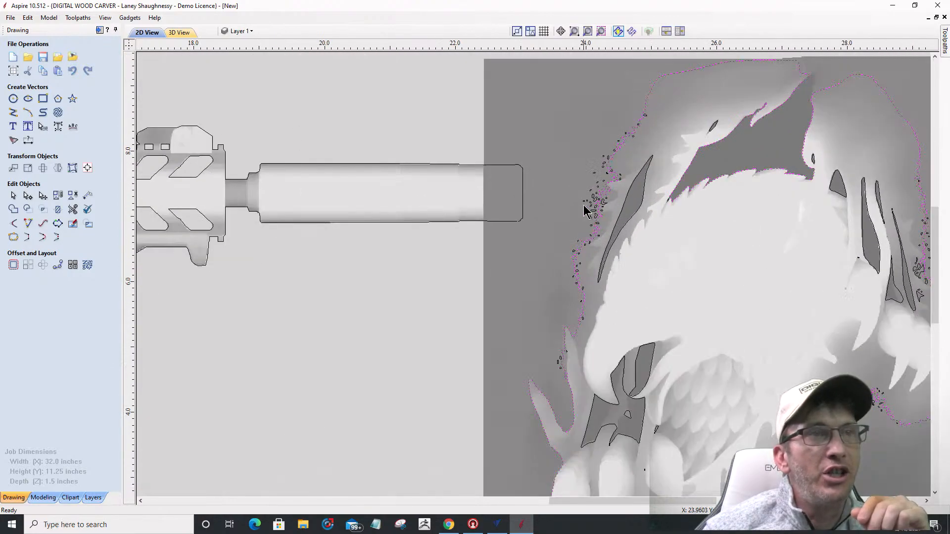
drag(658, 218, 711, 330)
scroll(636, 251, down, 2)
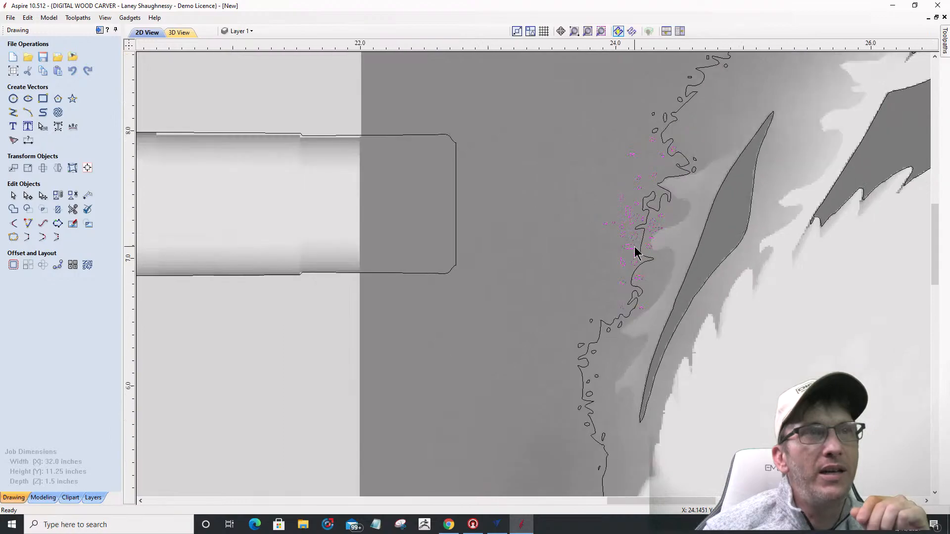
key(Delete)
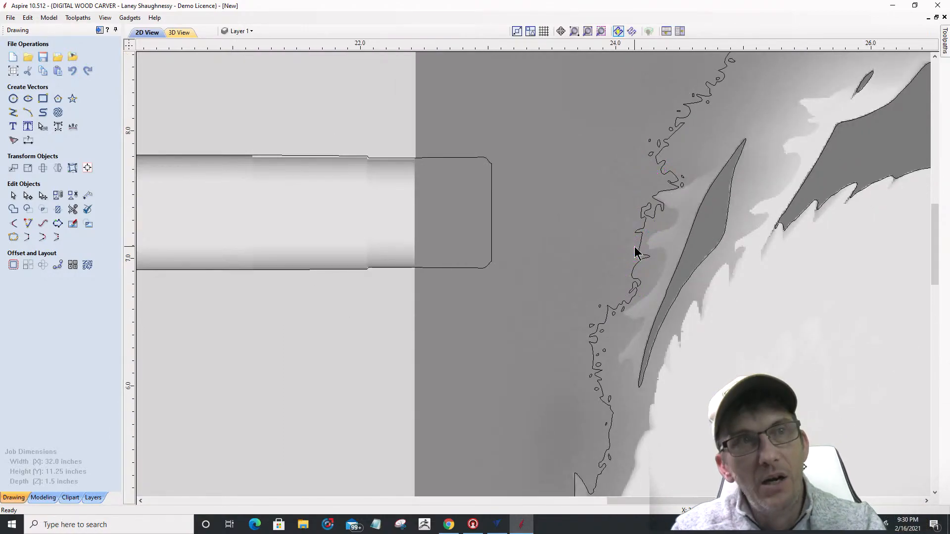
scroll(642, 246, down, 3)
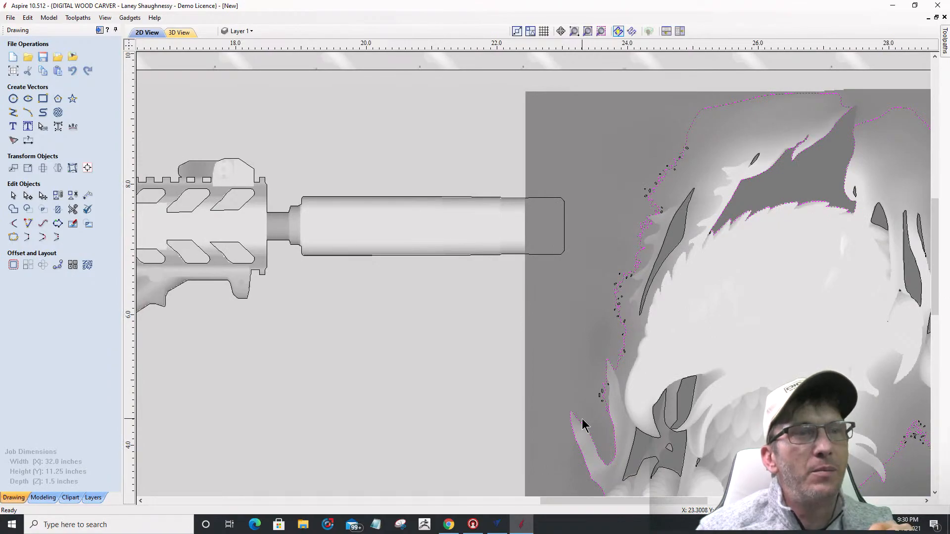
scroll(699, 210, down, 2)
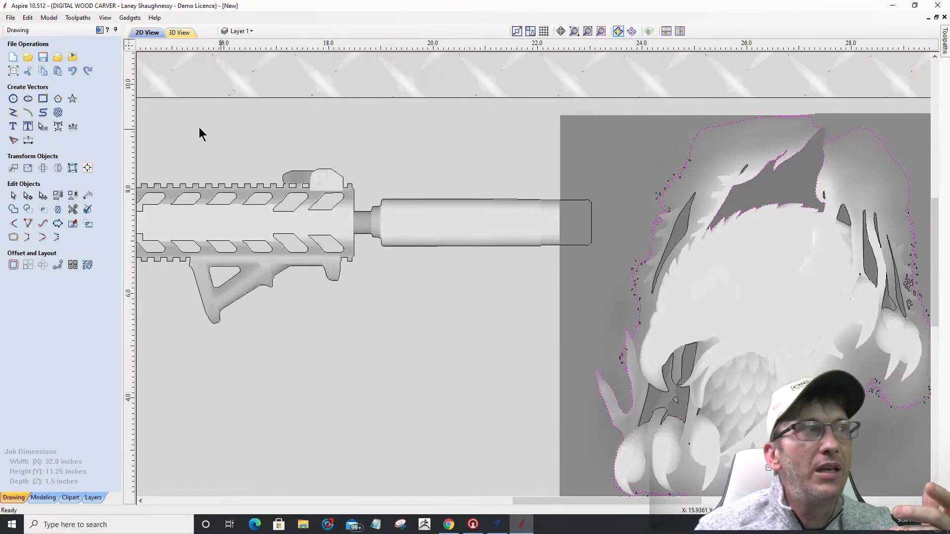
Step: Nudge the eagle outline's top nodes slightly downward
click(40, 195)
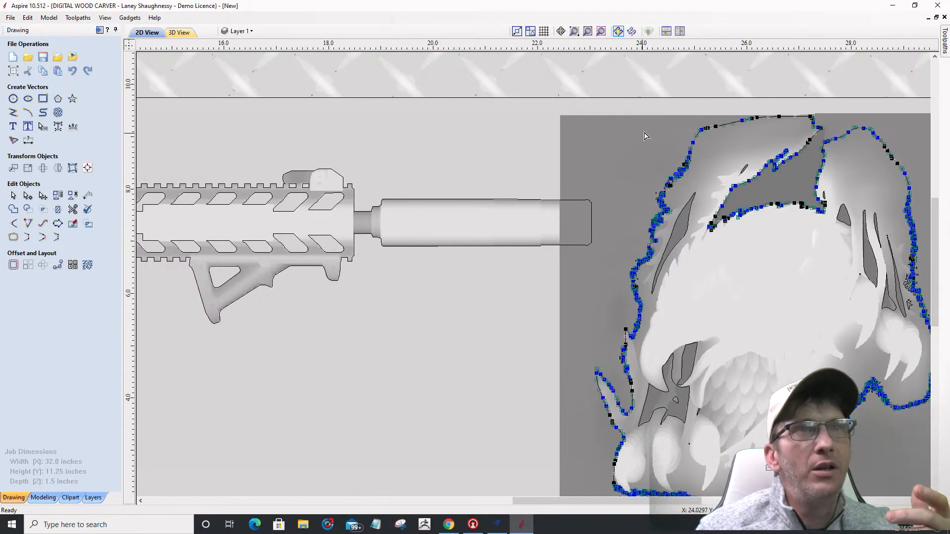
drag(656, 107, 820, 130)
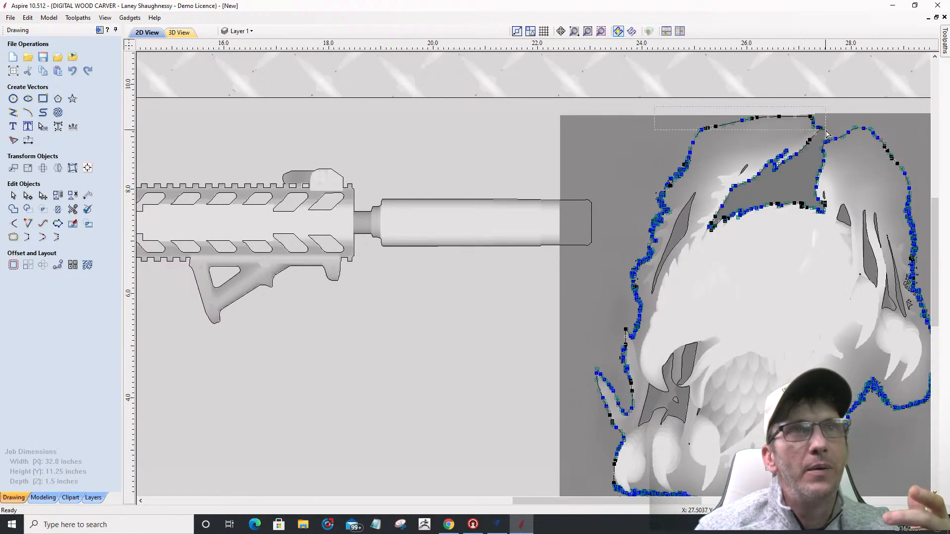
key(Down)
key(Down)
key(Down)
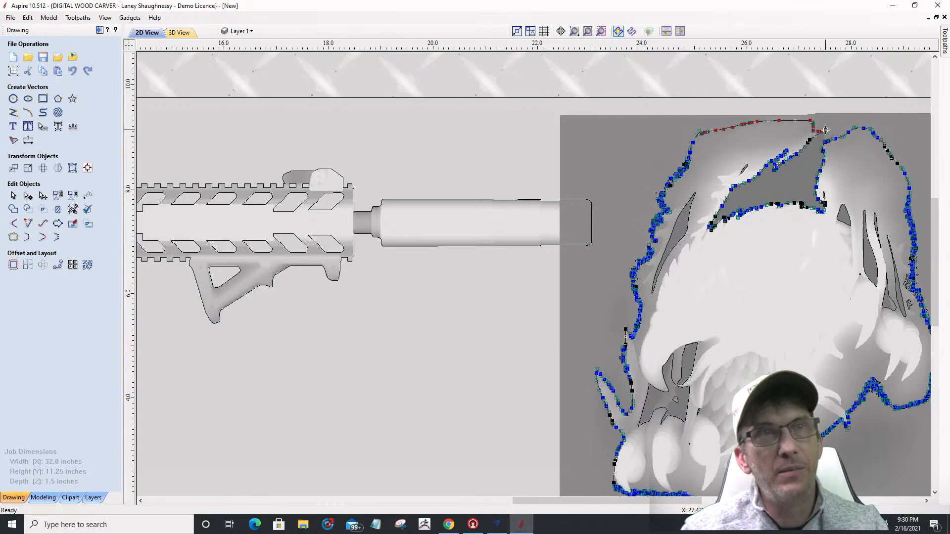
Step: Draw a curve from the eagle's top down its left side to below the talons
click(42, 112)
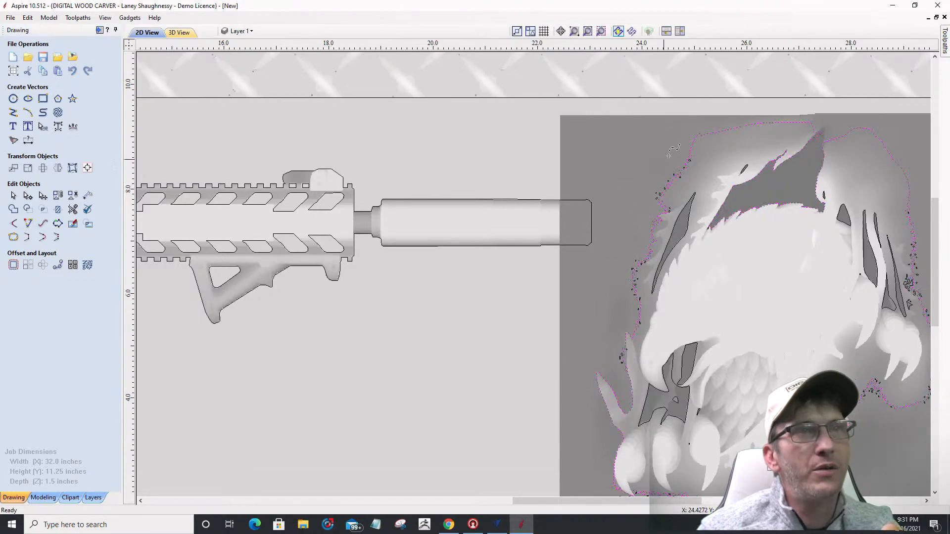
click(696, 135)
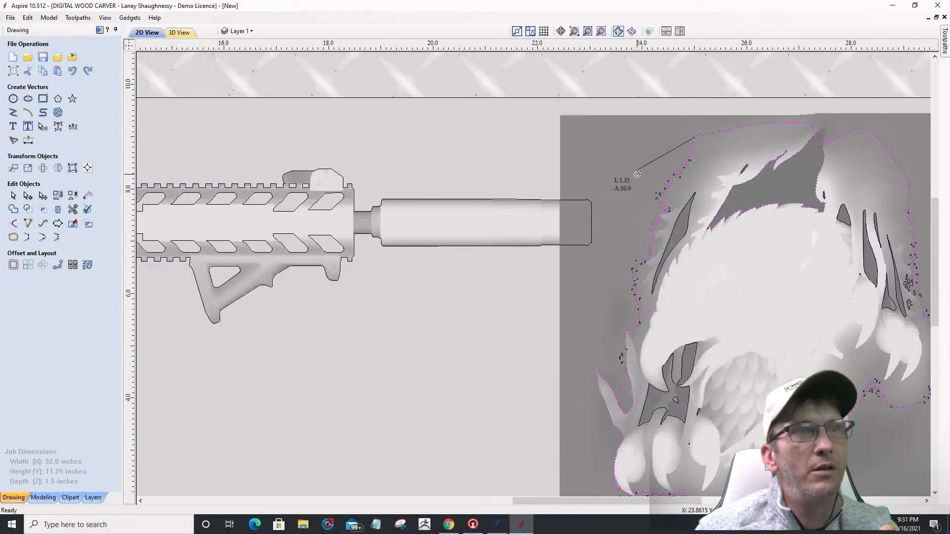
click(634, 172)
click(624, 217)
click(579, 274)
click(591, 313)
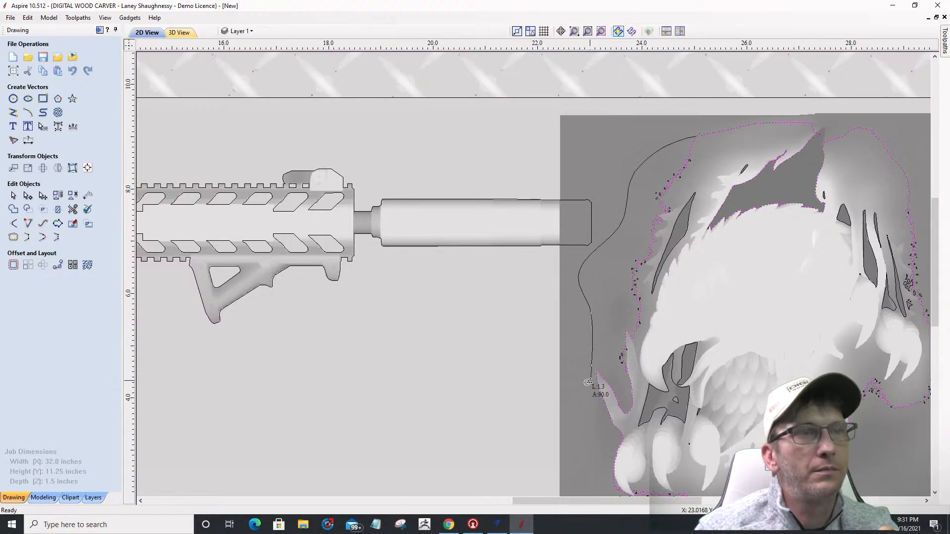
click(587, 428)
scroll(608, 269, down, 4)
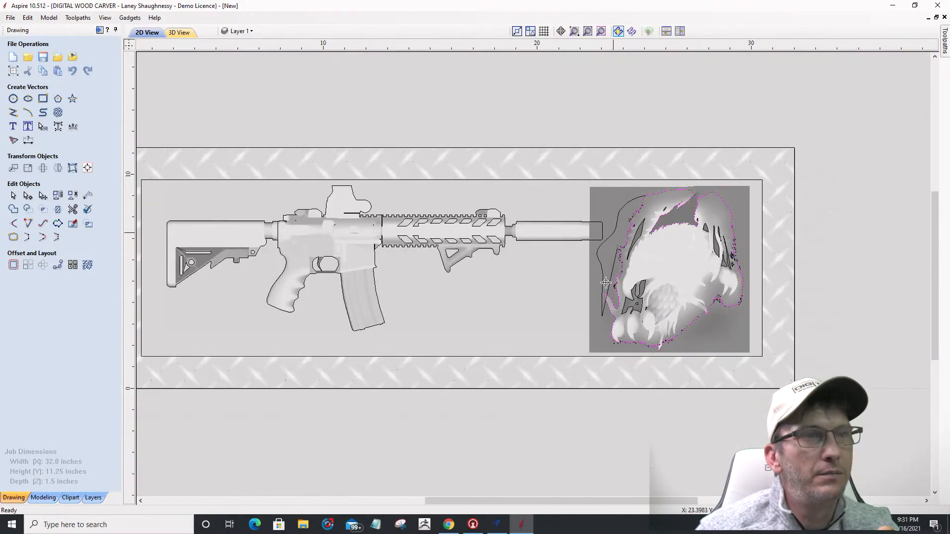
scroll(601, 349, up, 4)
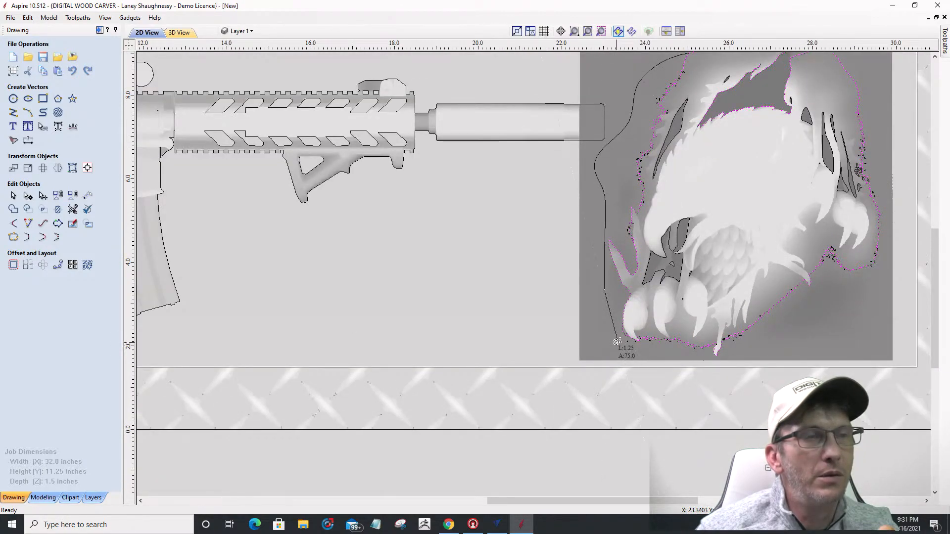
click(617, 341)
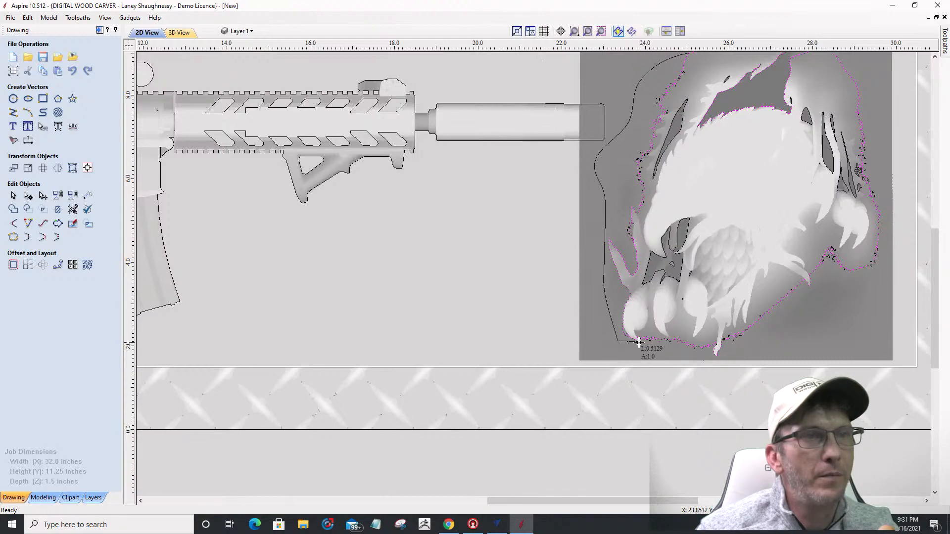
click(634, 343)
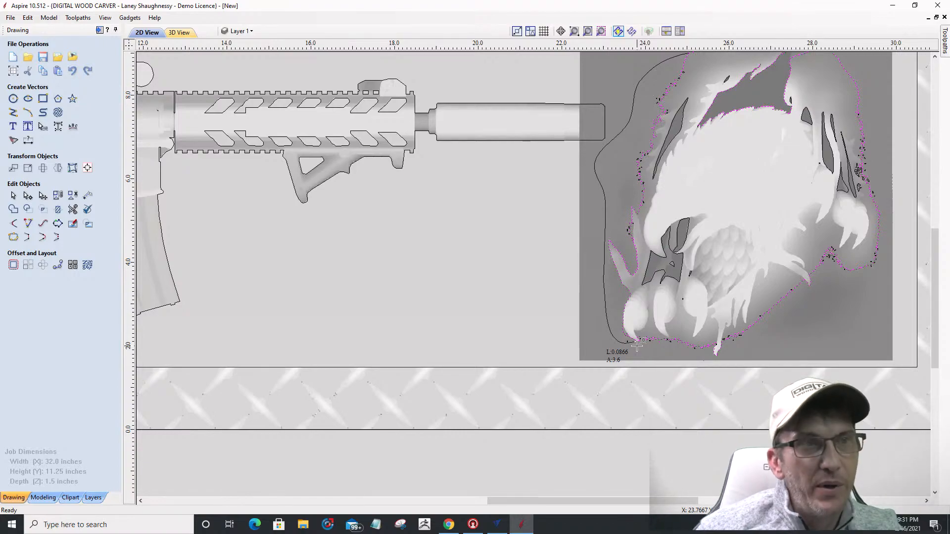
right_click(637, 346)
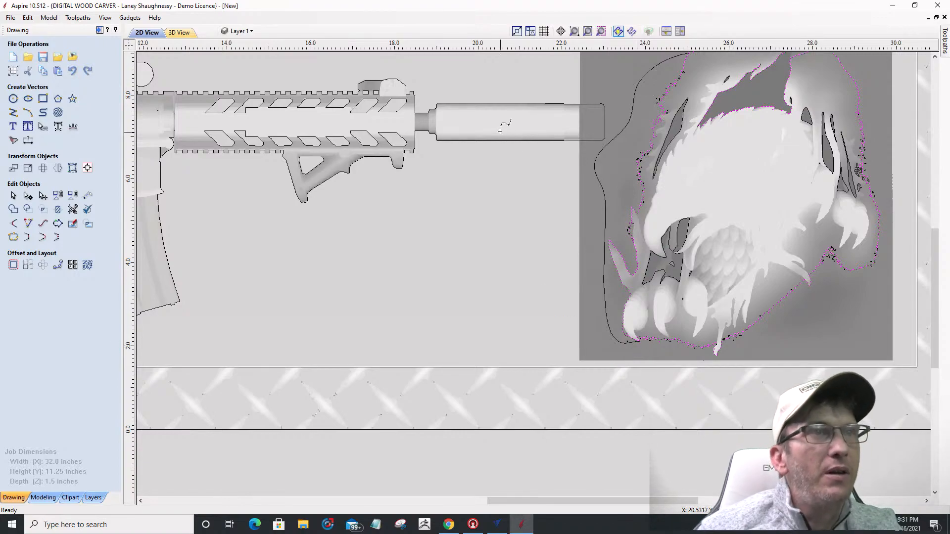
Step: Raise the Eagle component's base height to 0.255 inches, then return to the 2D view
click(174, 33)
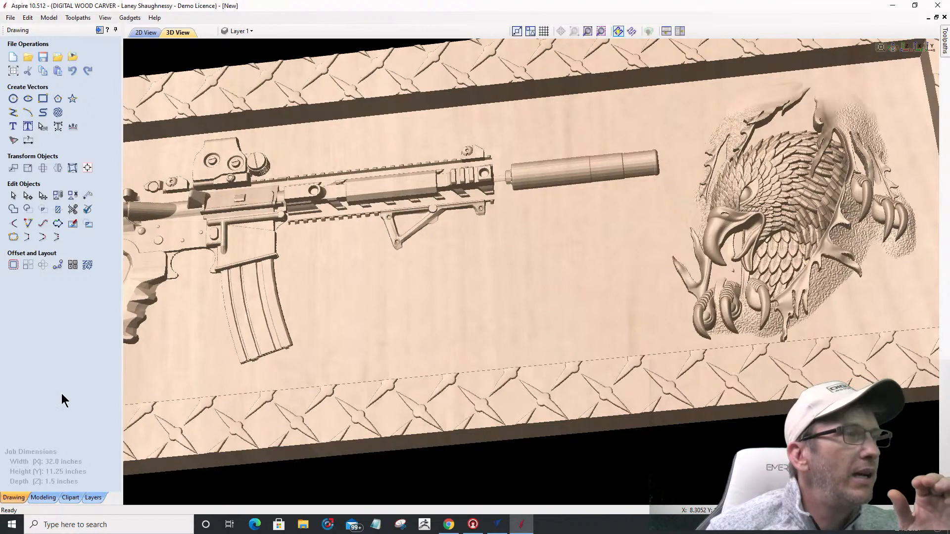
click(43, 497)
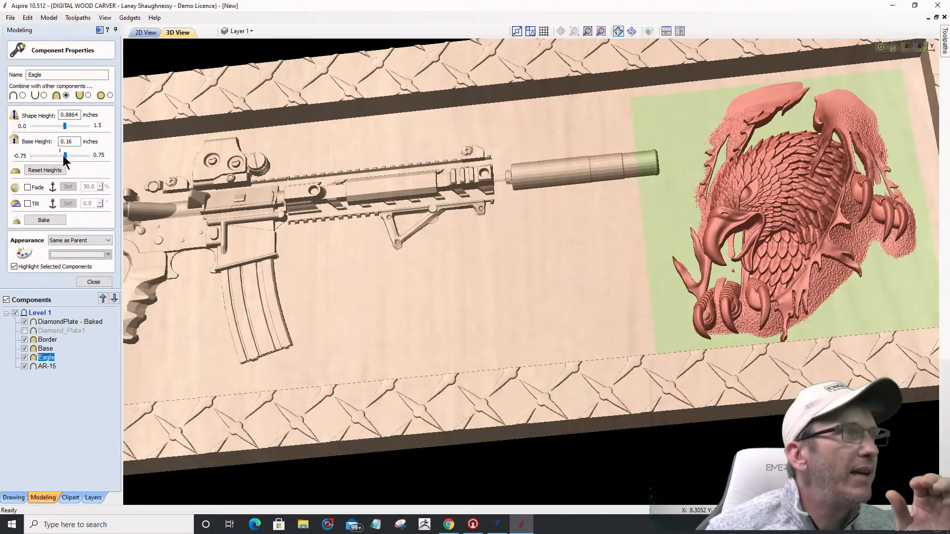
click(61, 155)
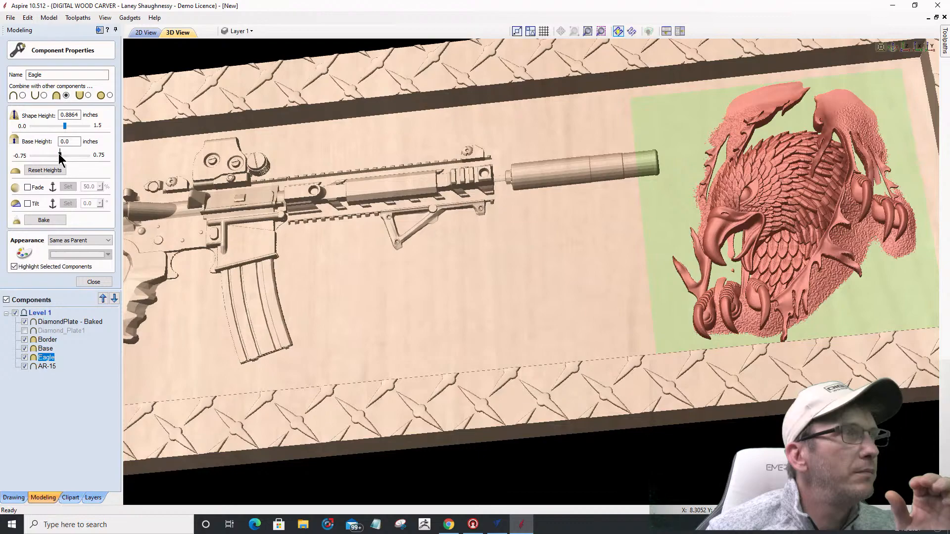
drag(60, 155, 69, 158)
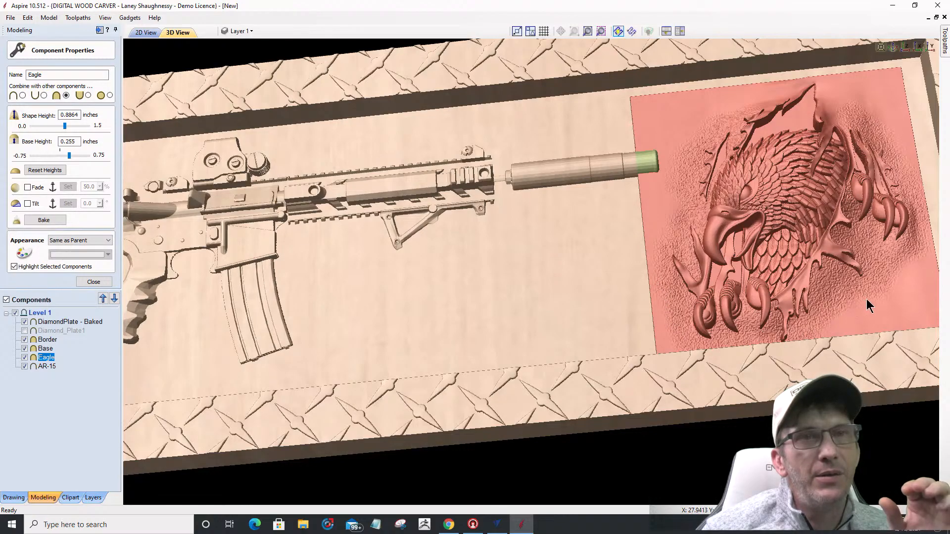
click(148, 32)
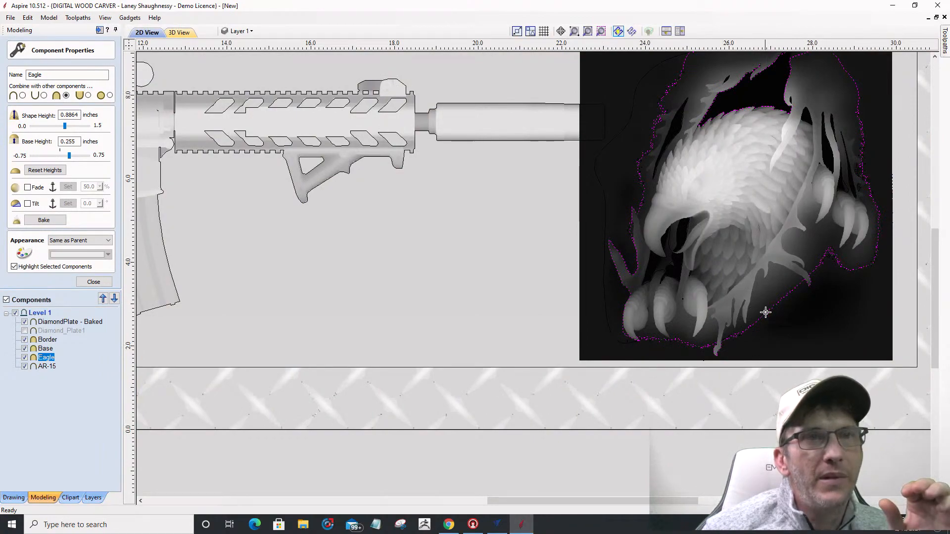
scroll(792, 317, up, 1)
scroll(792, 317, up, 1)
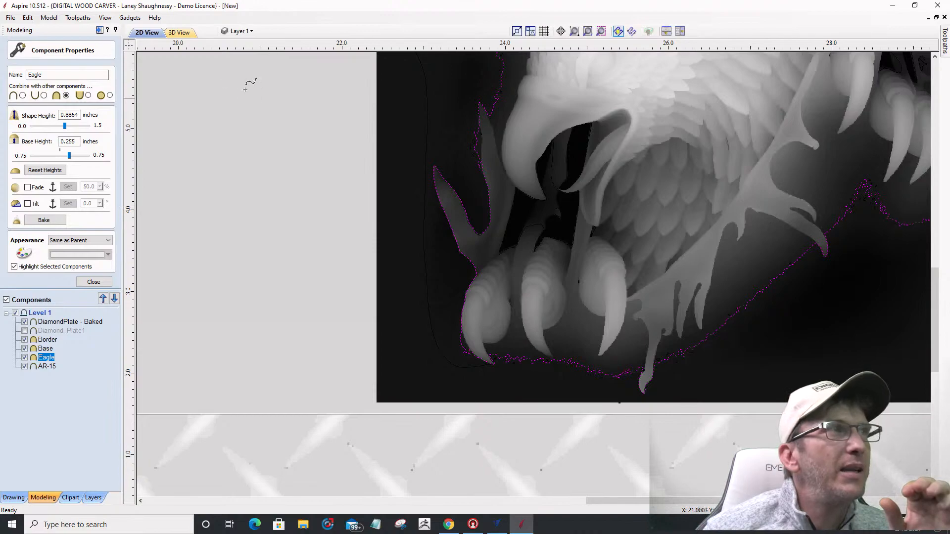
Step: Show 2D and 3D side by side, check the talons, and close the Eagle's Component Properties
click(679, 31)
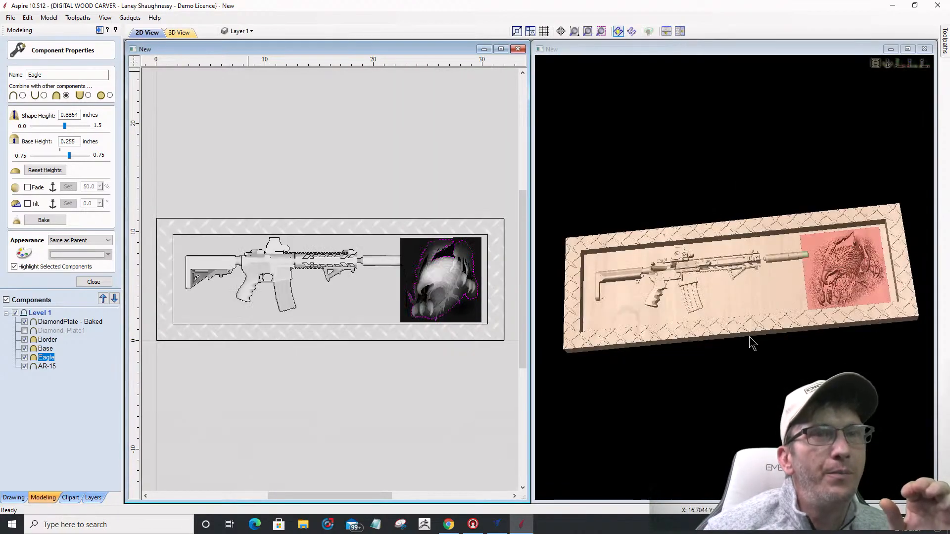
scroll(912, 301, up, 6)
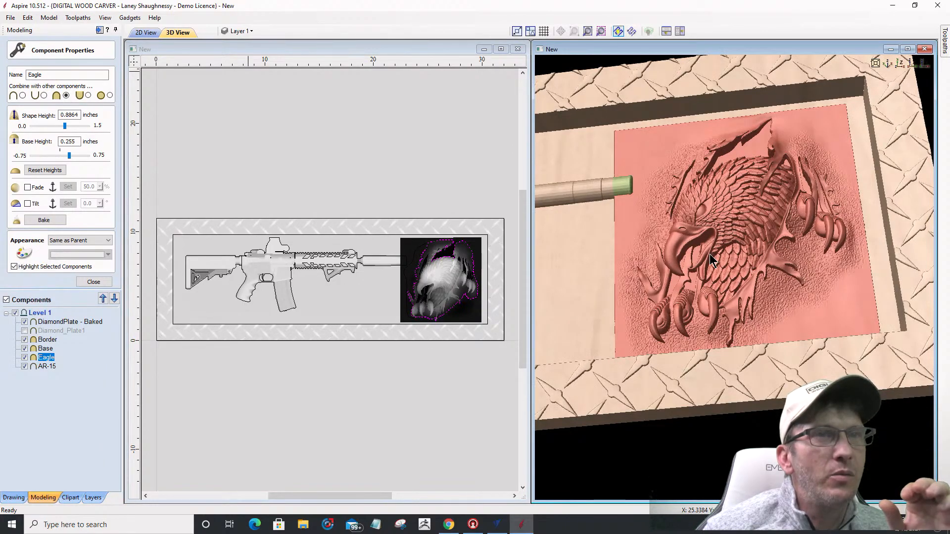
scroll(709, 254, up, 2)
scroll(439, 301, up, 8)
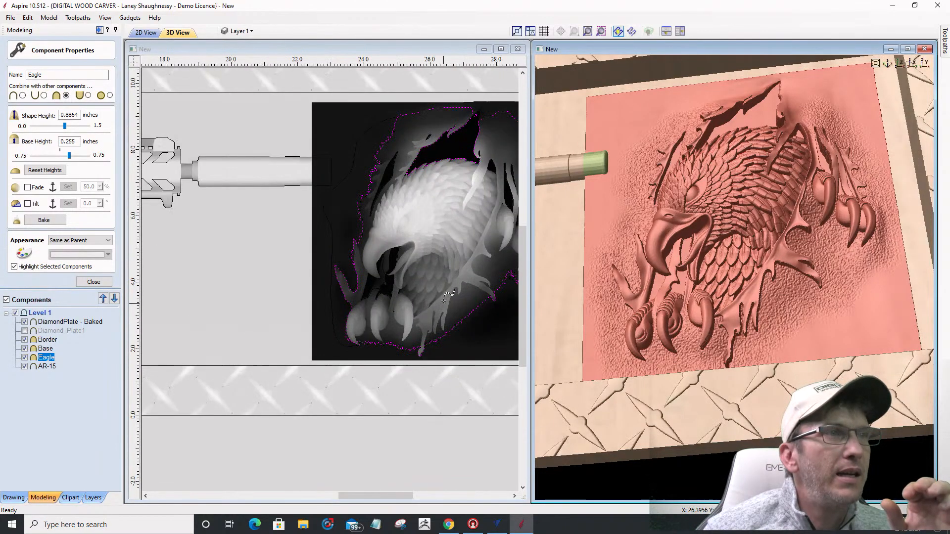
middle_drag(360, 301, 324, 310)
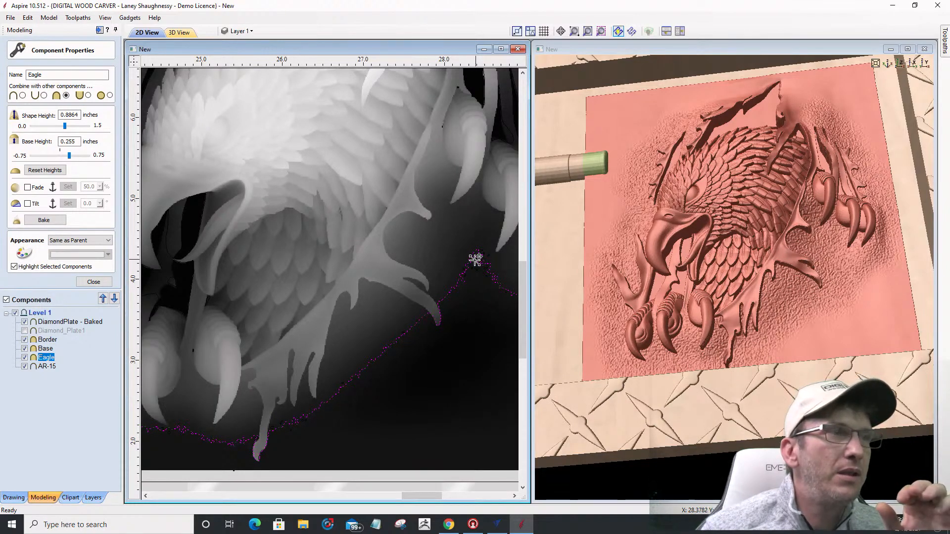
scroll(466, 261, down, 3)
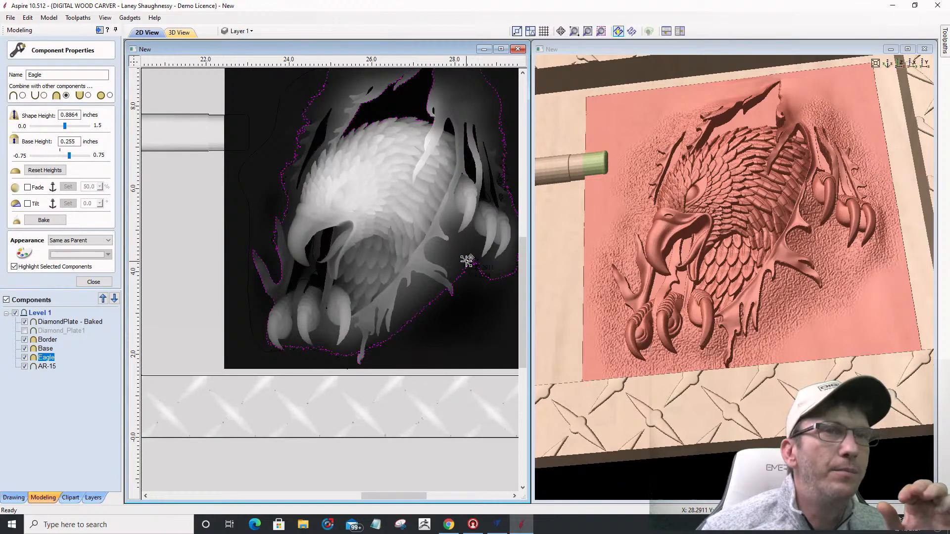
scroll(466, 261, down, 4)
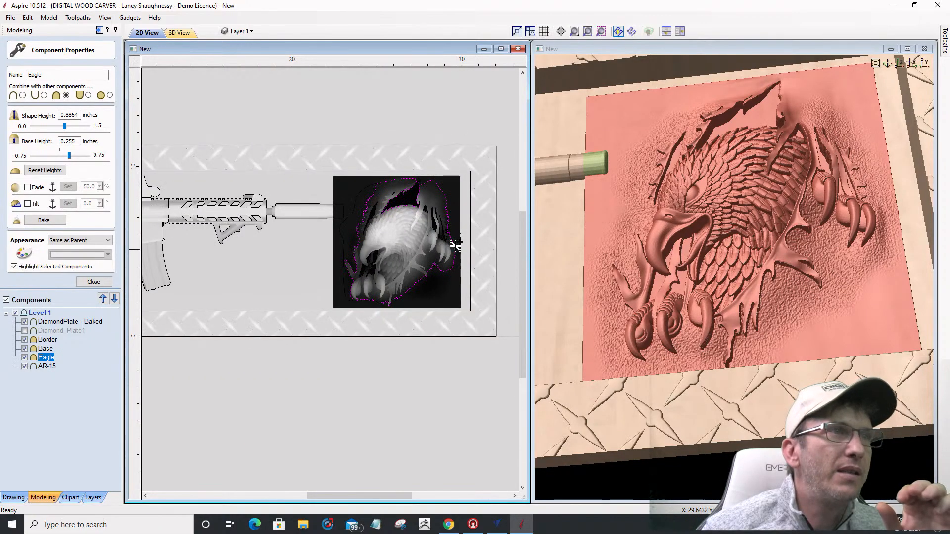
scroll(465, 232, up, 3)
scroll(465, 233, up, 5)
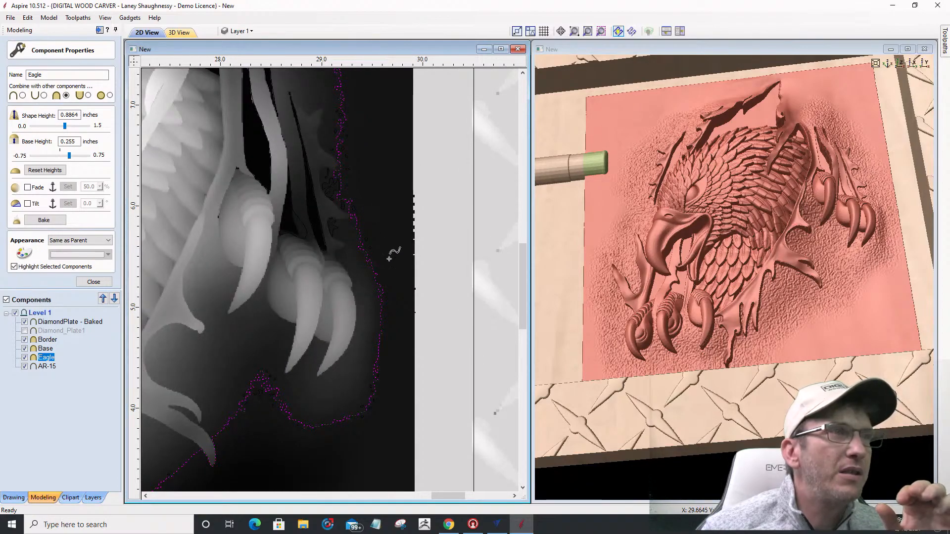
scroll(403, 309, down, 5)
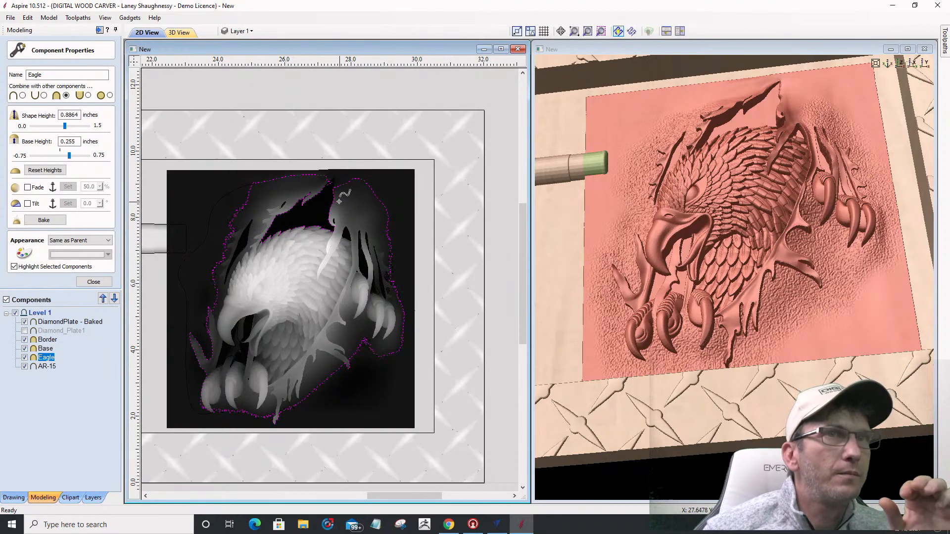
scroll(286, 182, up, 3)
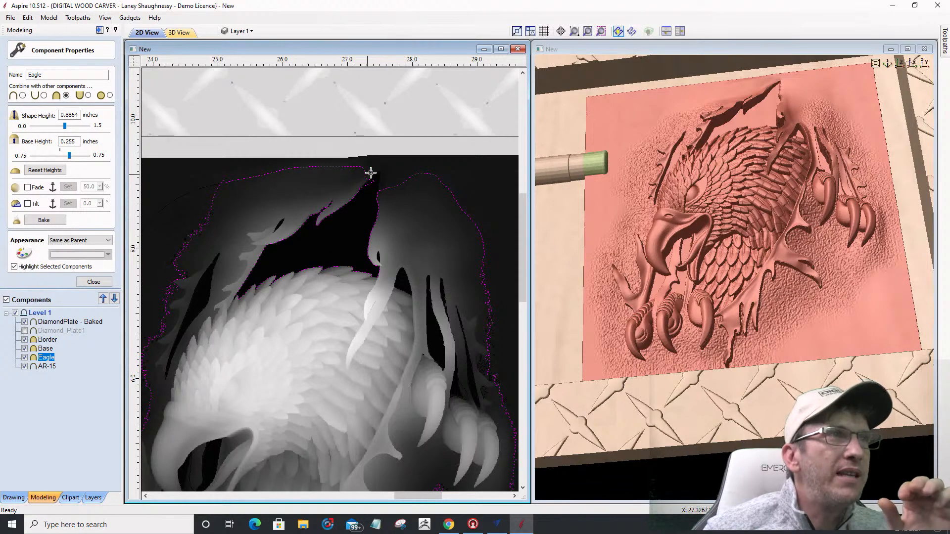
click(81, 280)
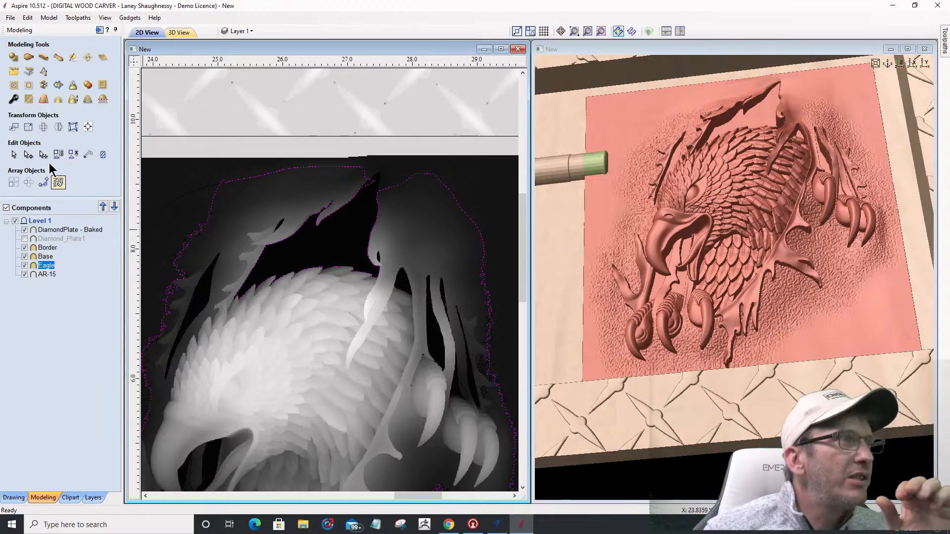
Step: Cut the eagle outline vector near its top edge in node editing
click(29, 154)
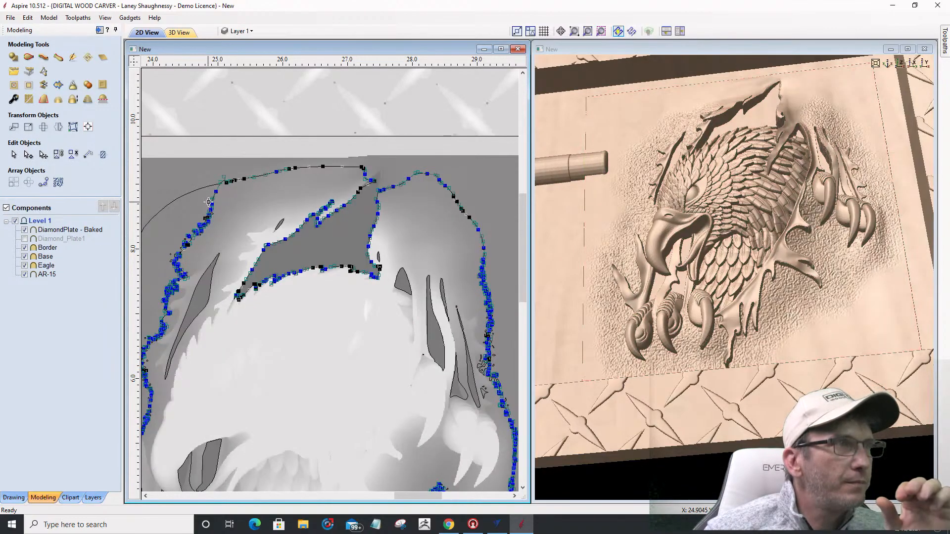
scroll(207, 190, up, 4)
scroll(207, 191, up, 1)
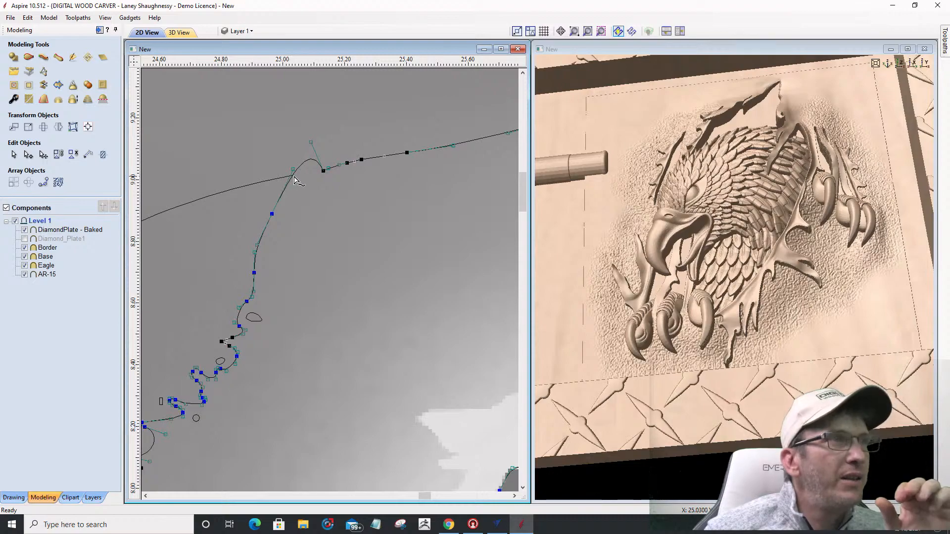
right_click(294, 178)
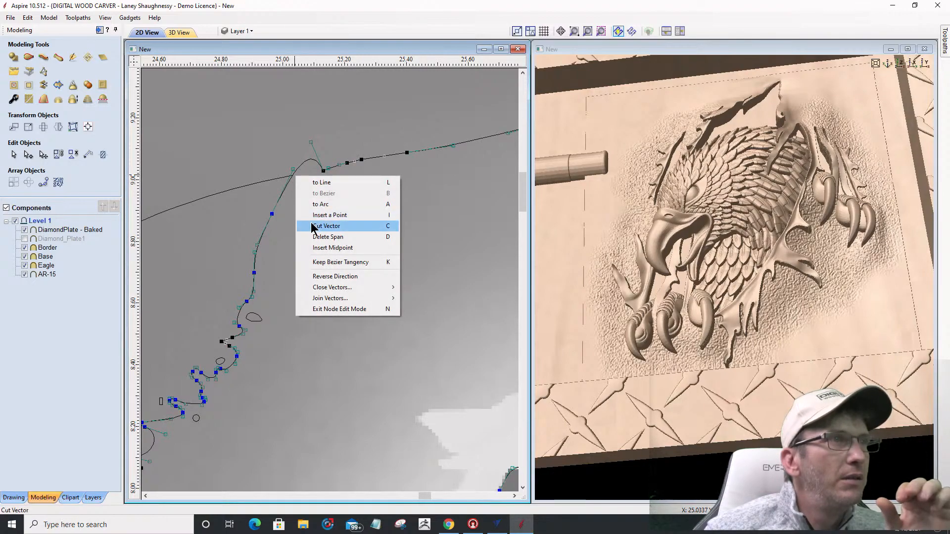
click(304, 216)
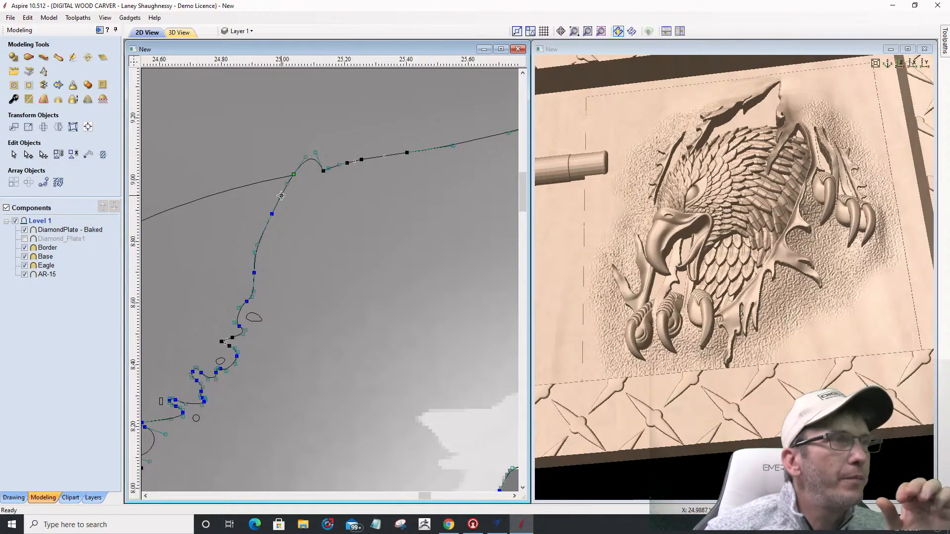
Step: Cut the eagle outline vector at the lower claw-tip node
scroll(285, 144, down, 5)
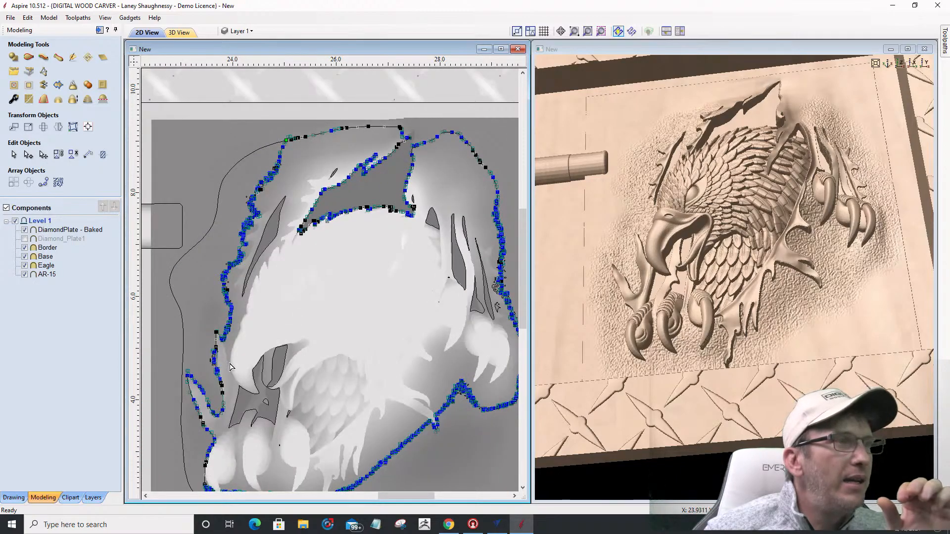
scroll(238, 331, down, 4)
scroll(224, 412, up, 10)
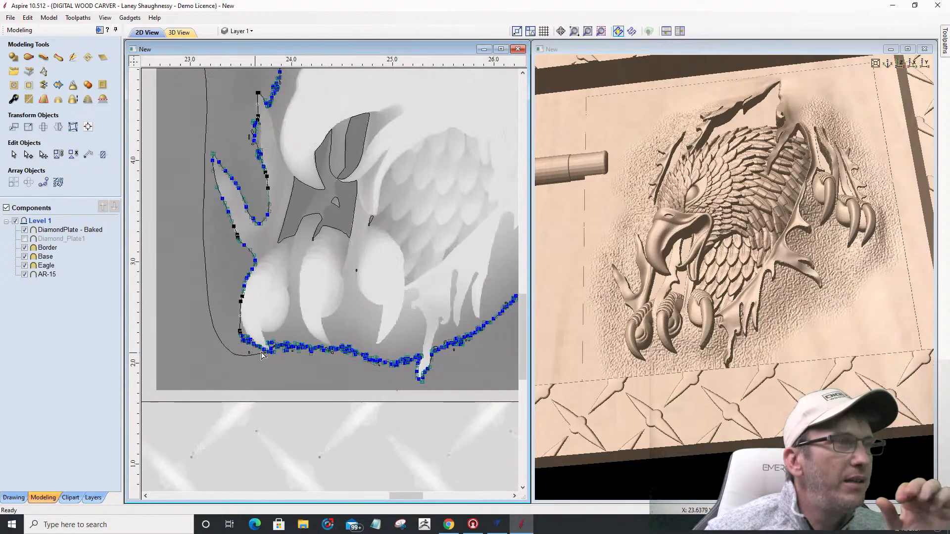
scroll(278, 370, up, 6)
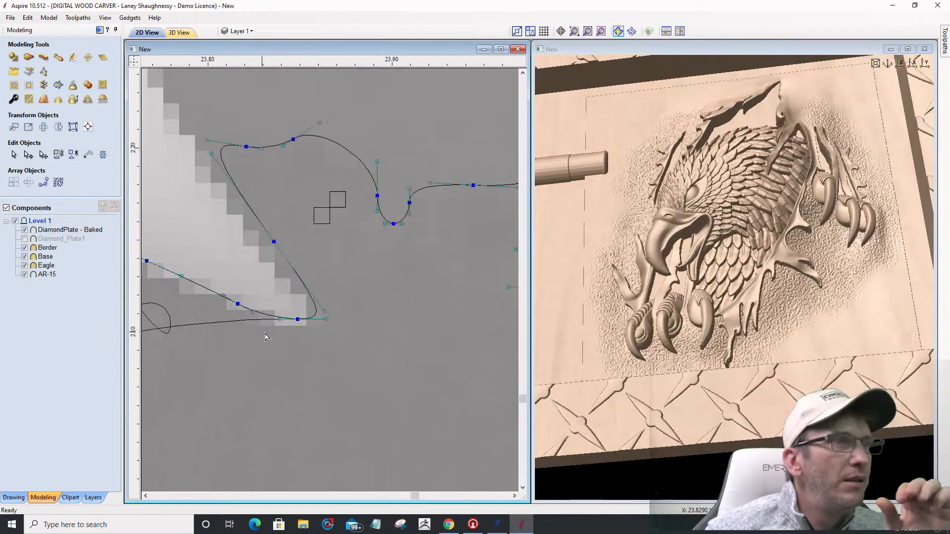
scroll(272, 330, up, 1)
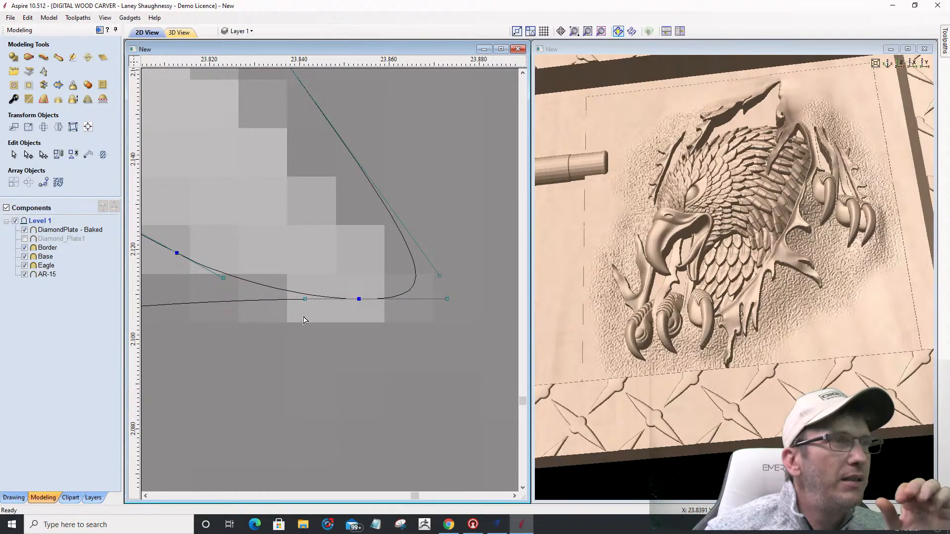
right_click(359, 299)
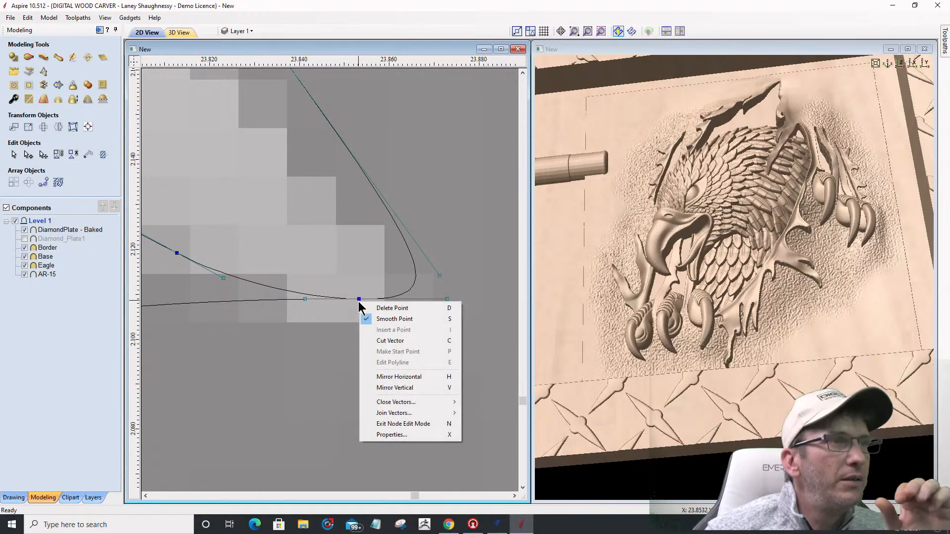
click(377, 343)
scroll(377, 343, down, 10)
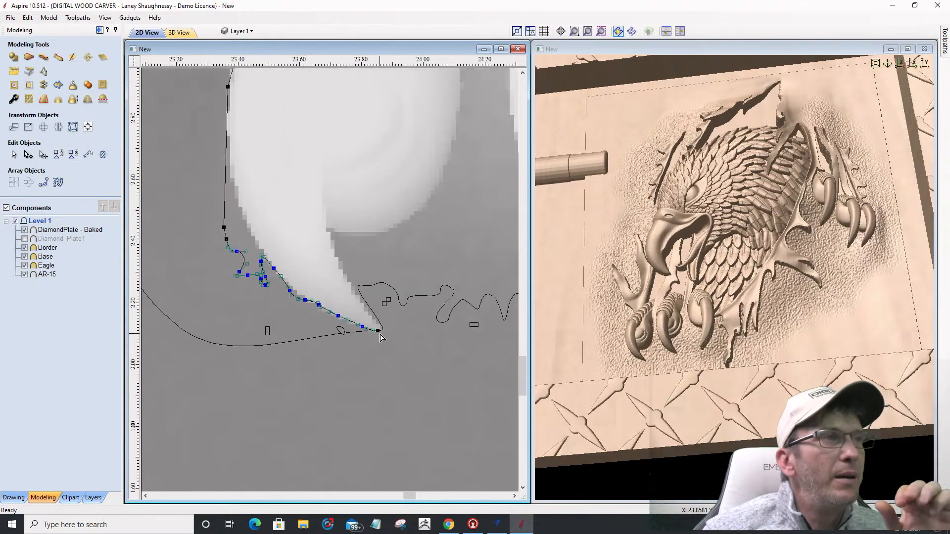
scroll(379, 331, down, 8)
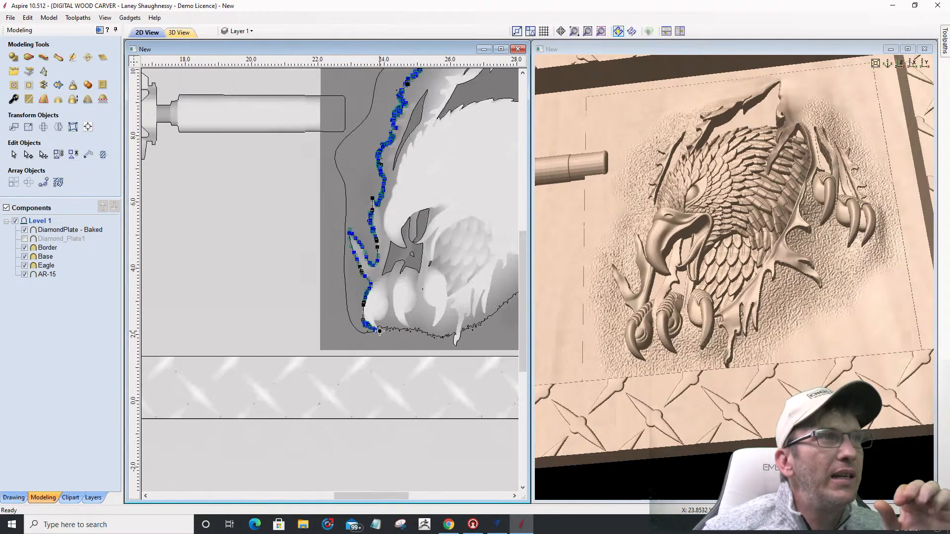
Step: Exit node editing and select the lower-right section of the cut eagle outline
key(Escape)
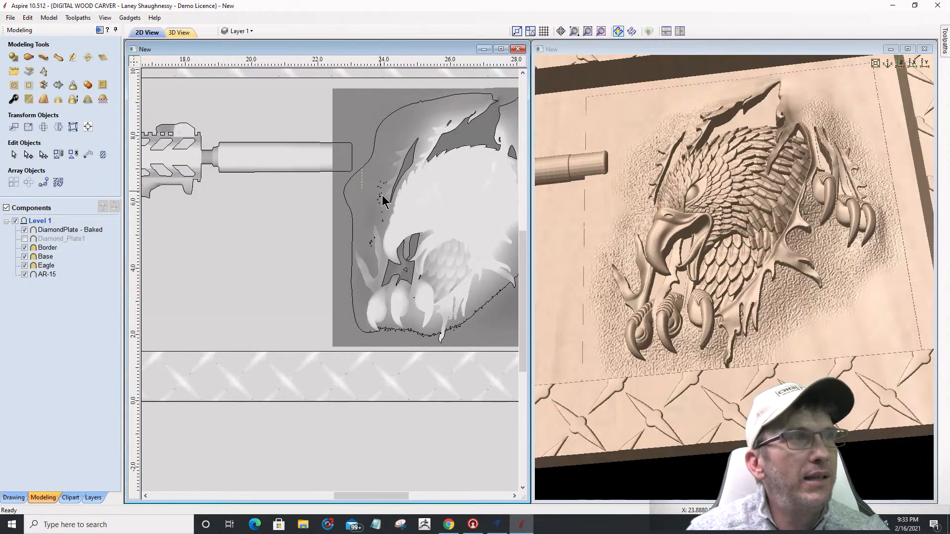
scroll(368, 227, down, 2)
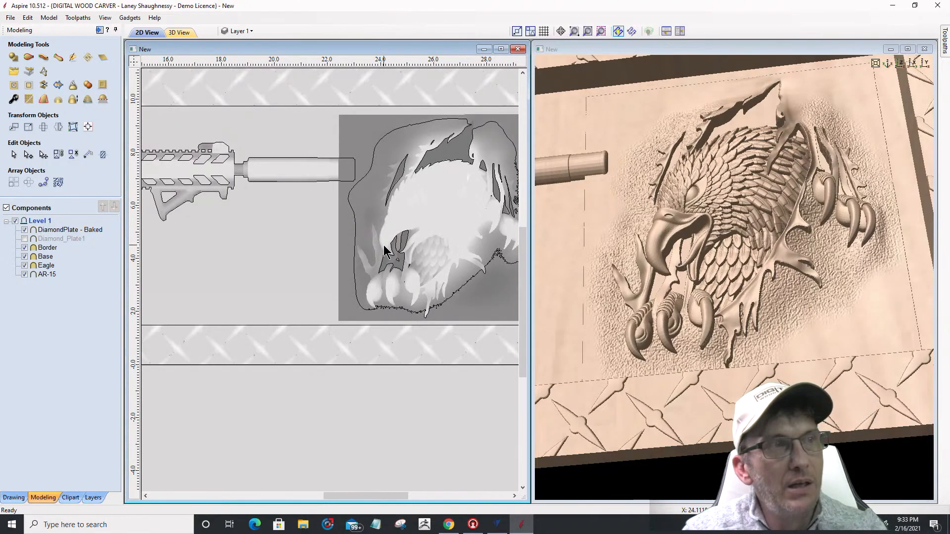
scroll(376, 317, up, 5)
scroll(153, 204, down, 3)
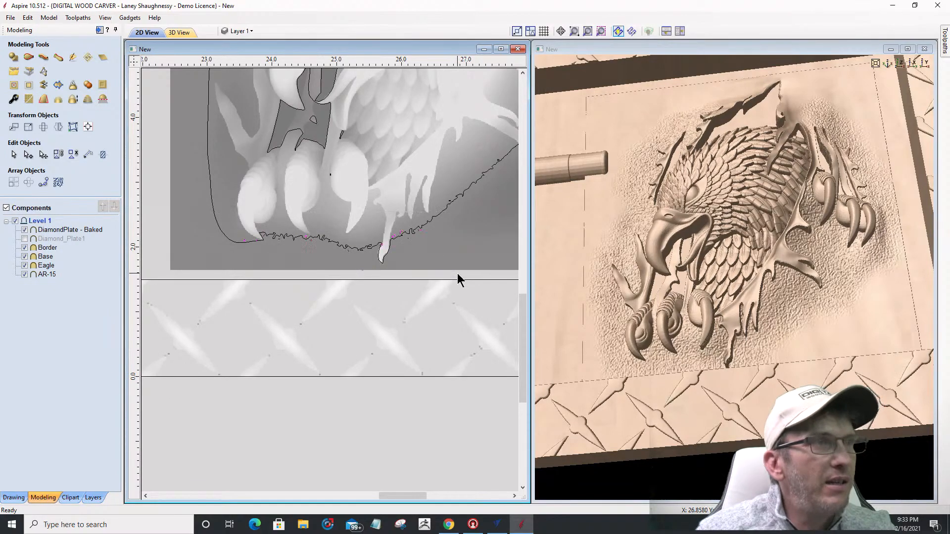
click(402, 239)
scroll(346, 239, down, 4)
scroll(411, 218, up, 4)
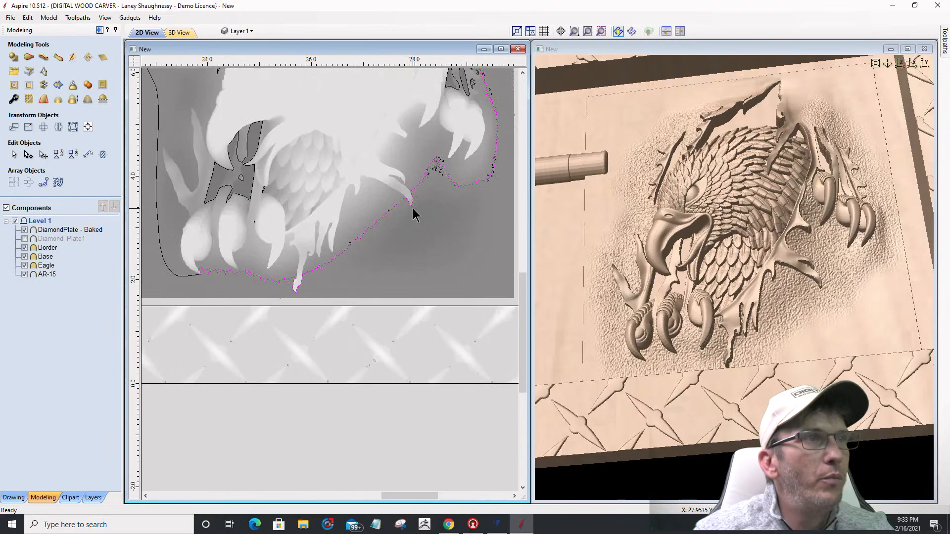
scroll(375, 214, up, 1)
scroll(355, 221, down, 1)
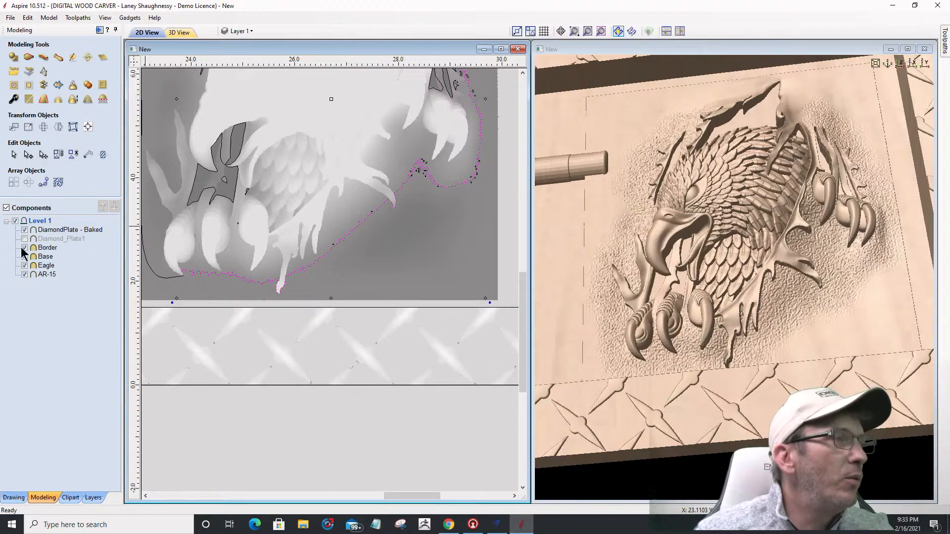
Step: Start a boundary polyline at the vector's end, running below the claws and up the eagle's right
click(14, 497)
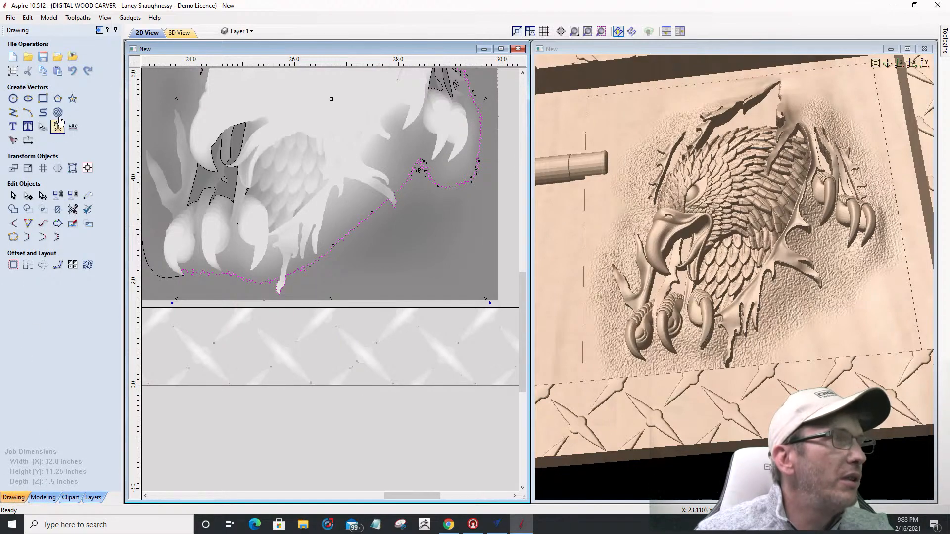
click(41, 117)
click(181, 276)
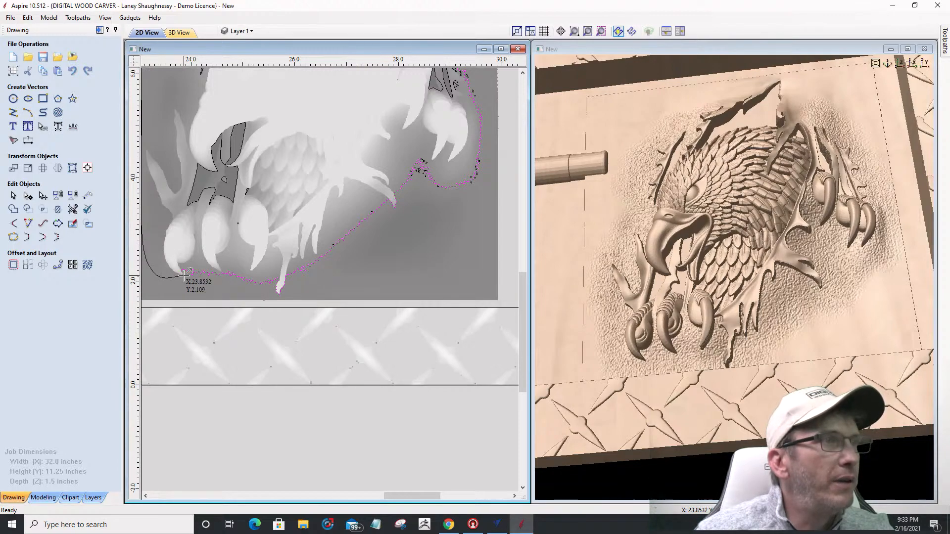
click(262, 295)
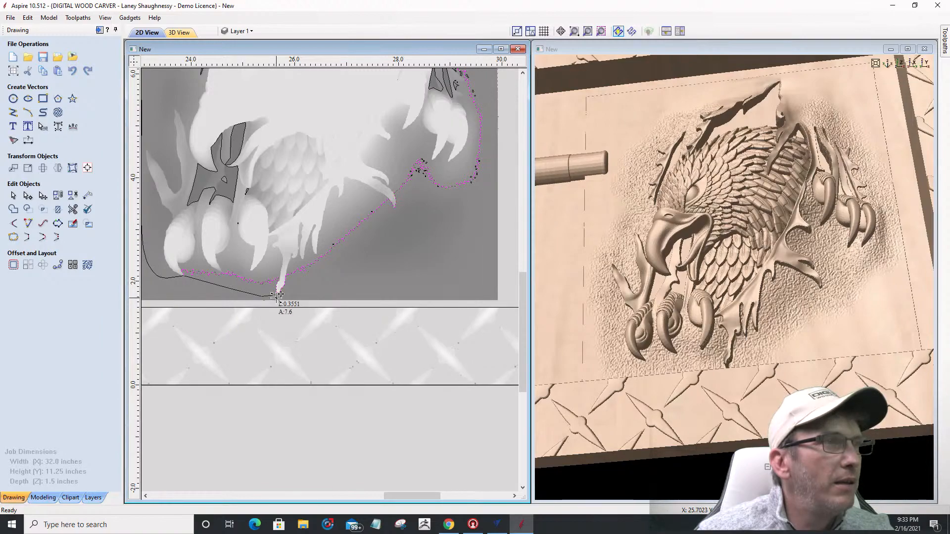
click(277, 299)
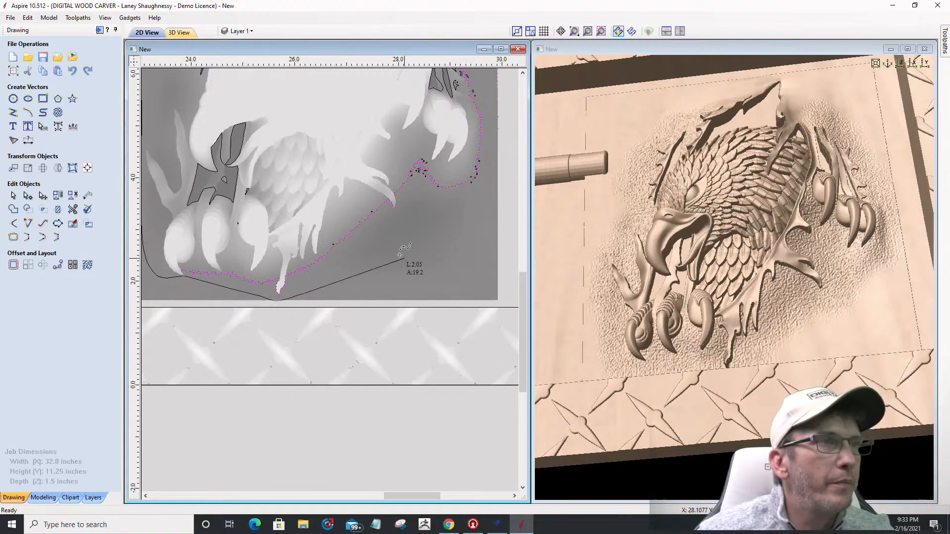
click(467, 221)
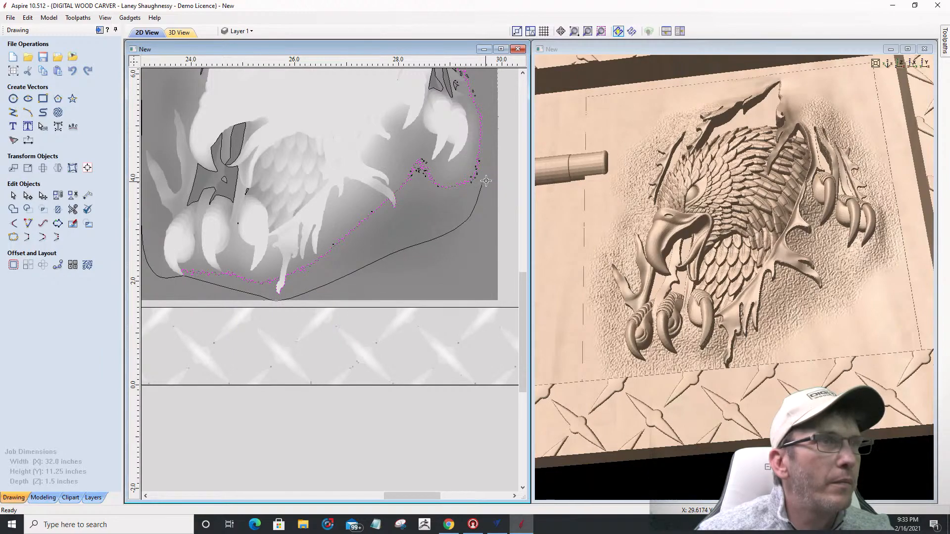
click(491, 155)
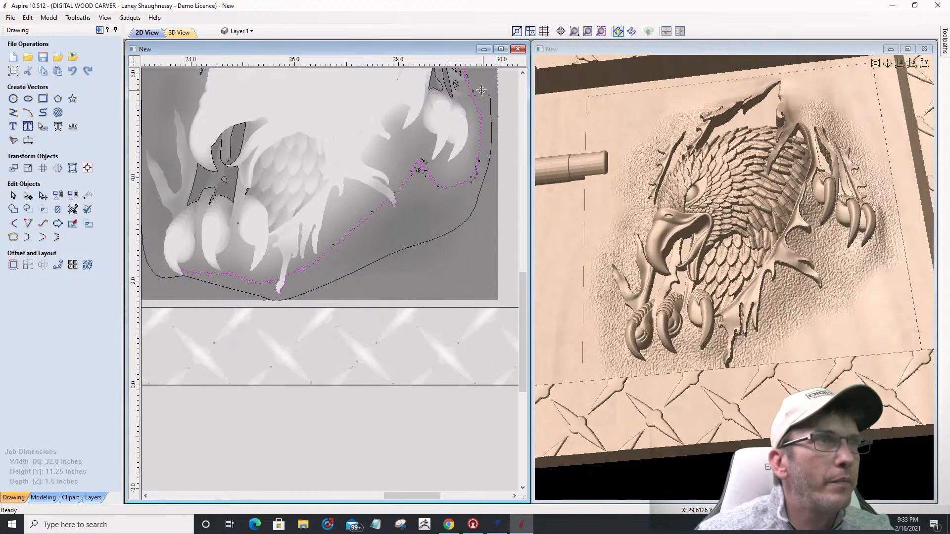
Step: Continue the boundary up the eagle's right side and across its top, then finish the line
scroll(475, 149, down, 3)
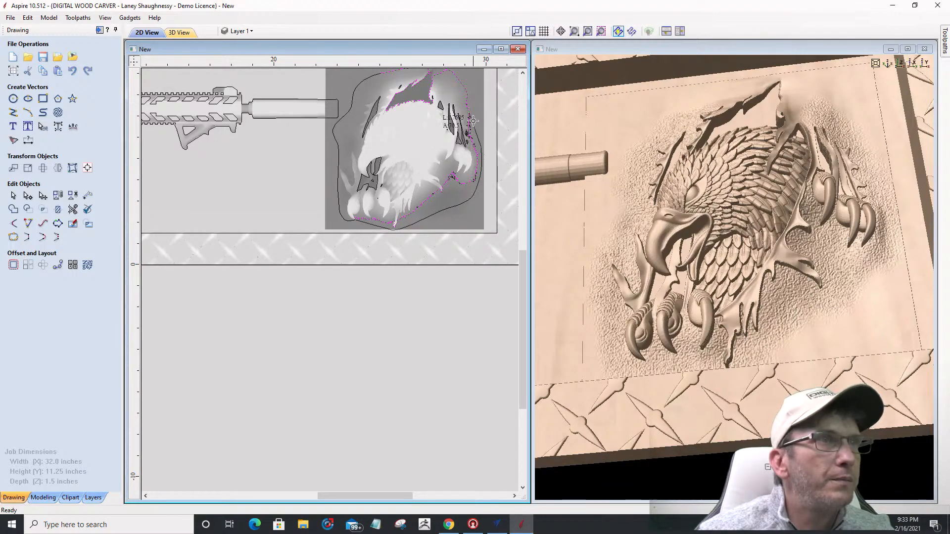
scroll(472, 146, down, 3)
scroll(475, 276, up, 6)
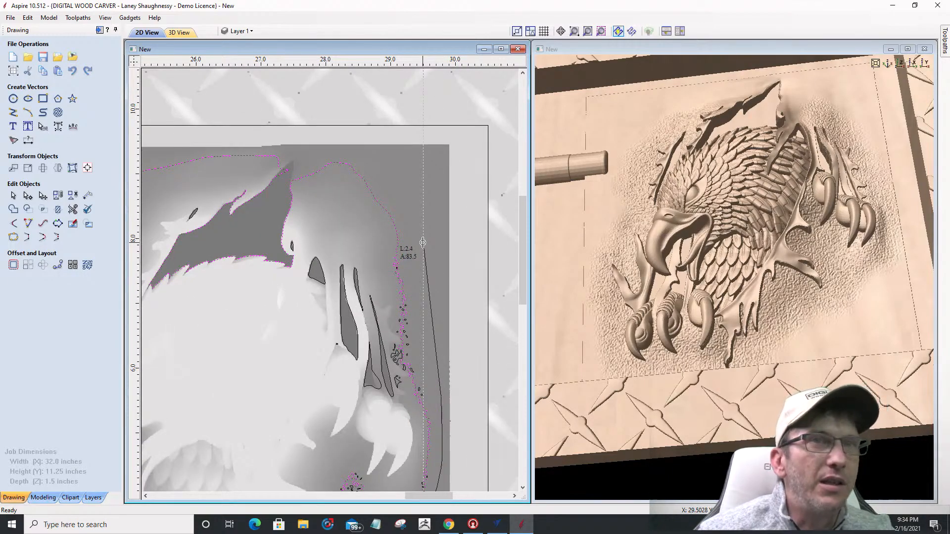
click(412, 243)
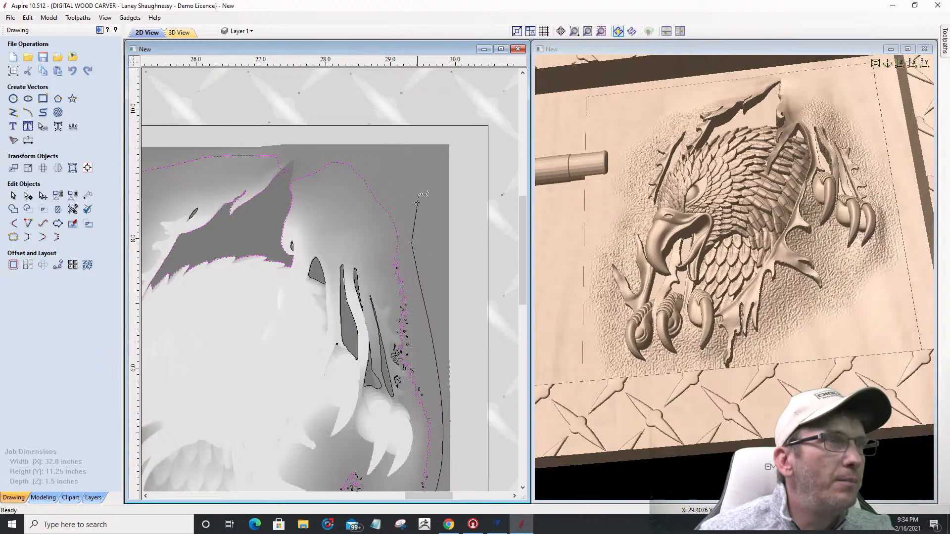
click(411, 196)
click(374, 168)
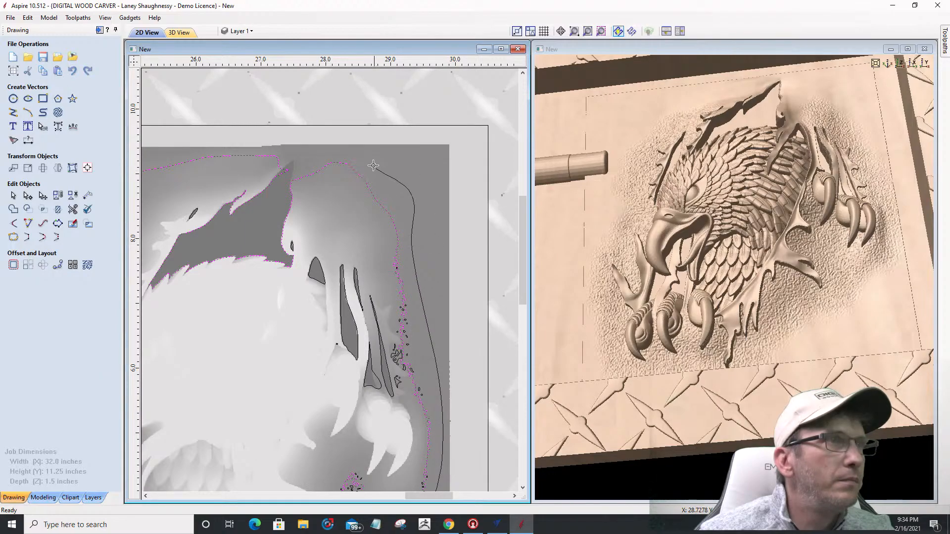
click(308, 155)
click(275, 155)
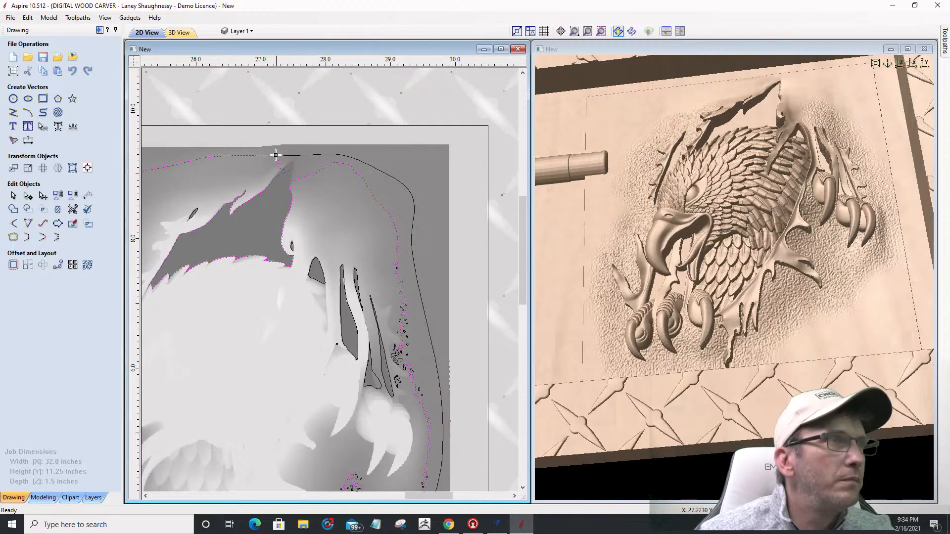
right_click(222, 196)
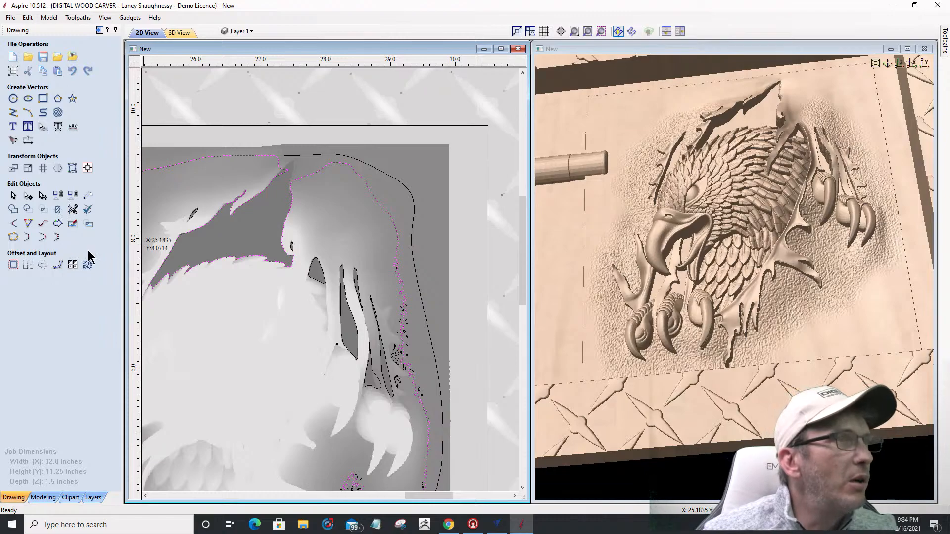
Step: Trim away the overlapping vector piece near the eagle's neck
click(73, 210)
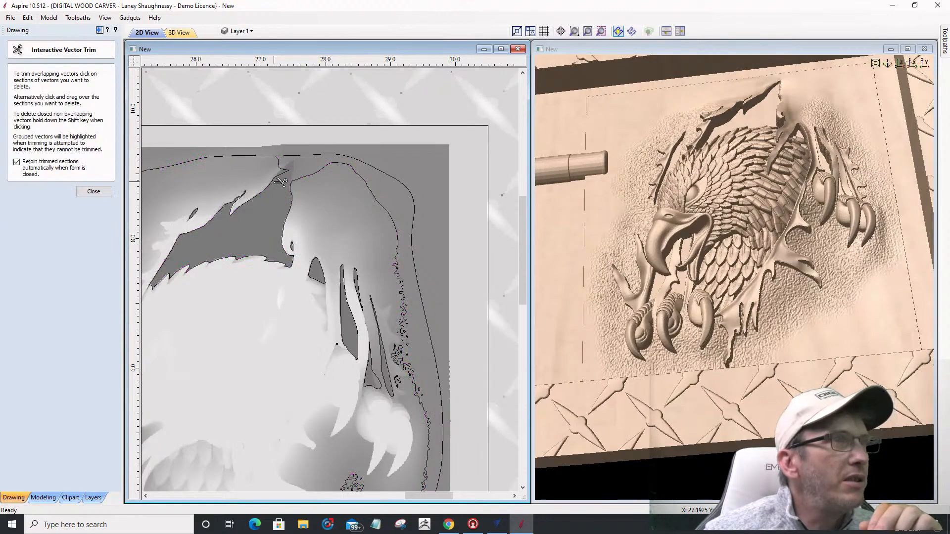
click(281, 177)
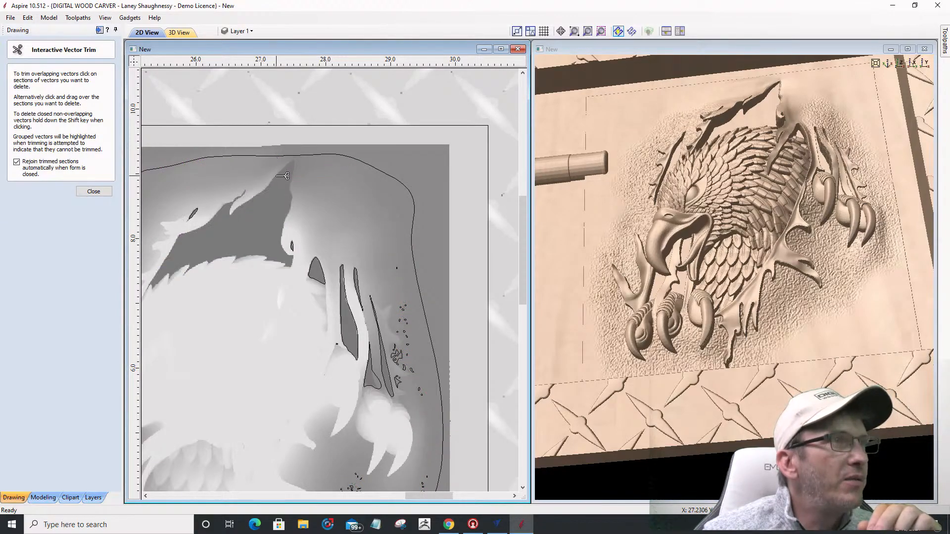
scroll(371, 243, down, 3)
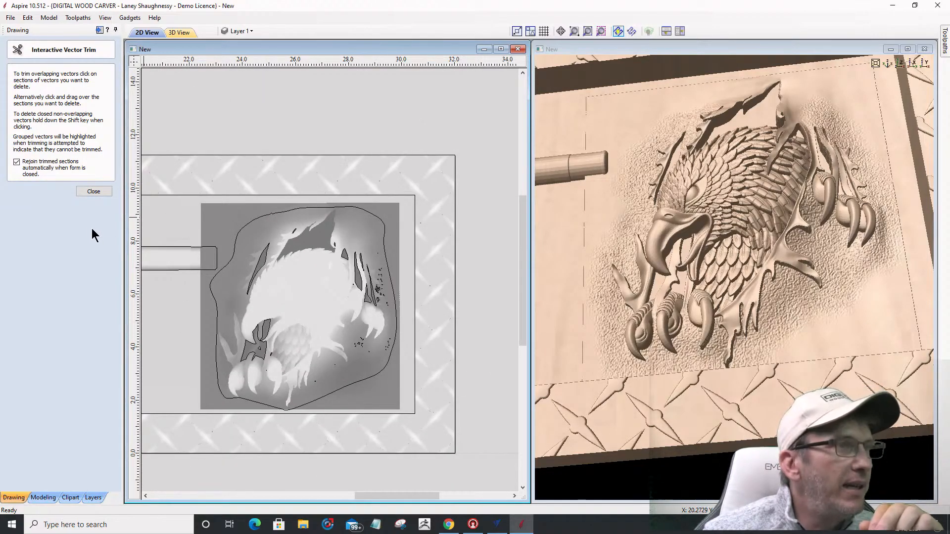
click(86, 191)
Step: Delete the leftover inner vectors and select both eagle outline pieces
scroll(334, 389, up, 2)
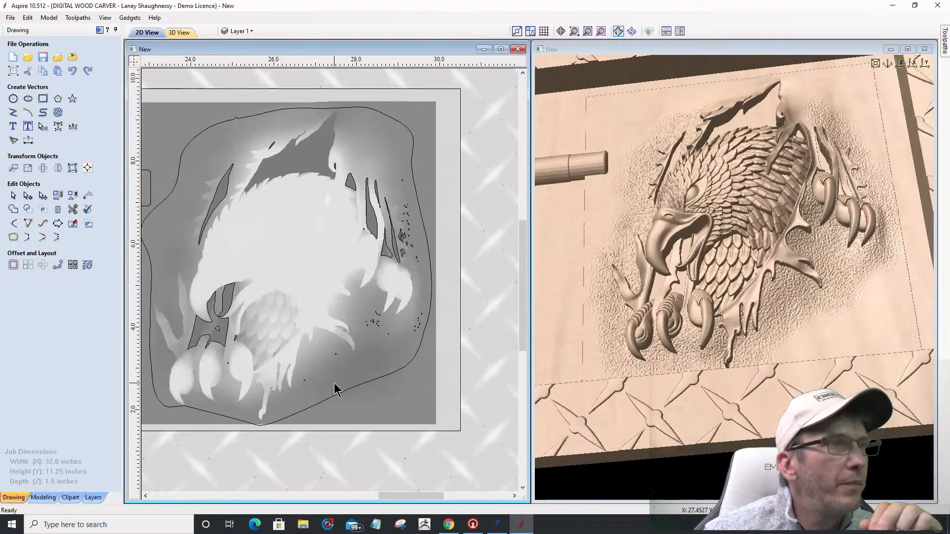
drag(419, 259, 439, 368)
key(Delete)
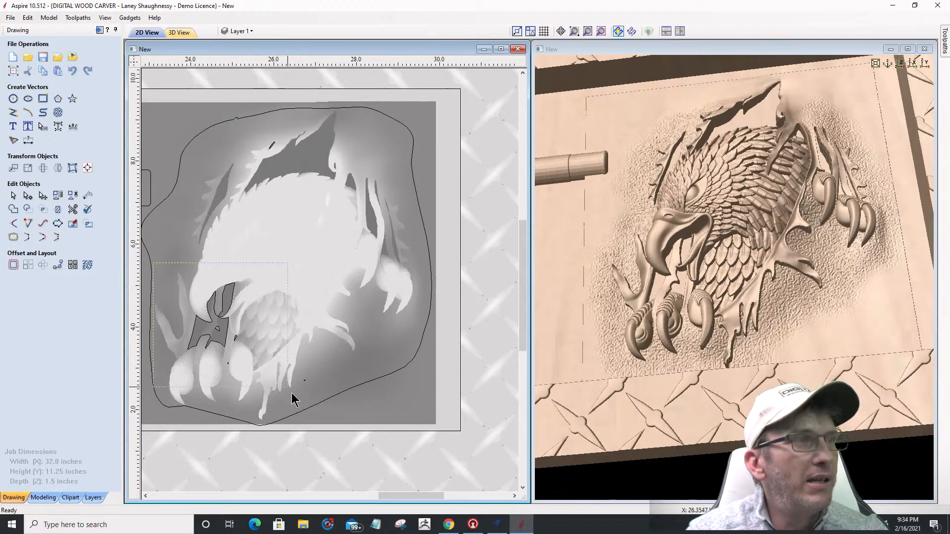
scroll(337, 422, down, 3)
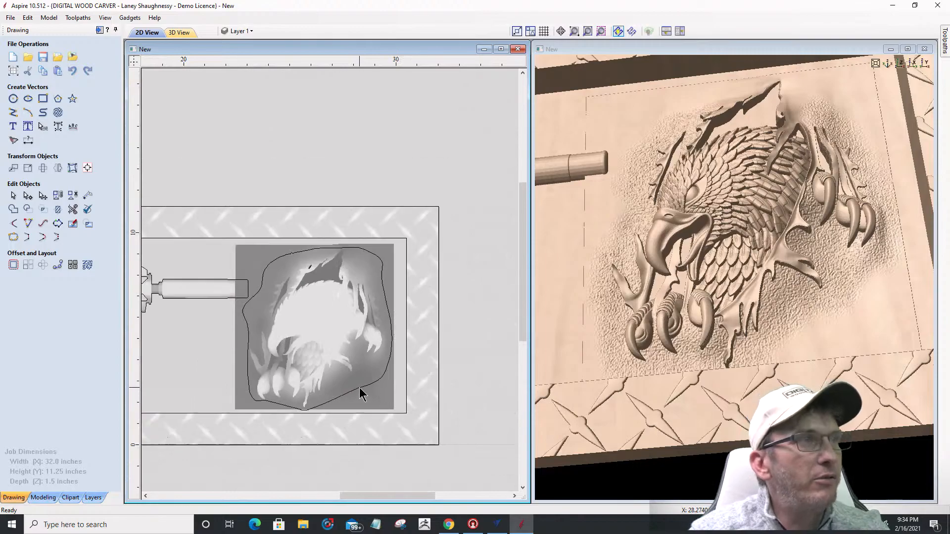
click(250, 339)
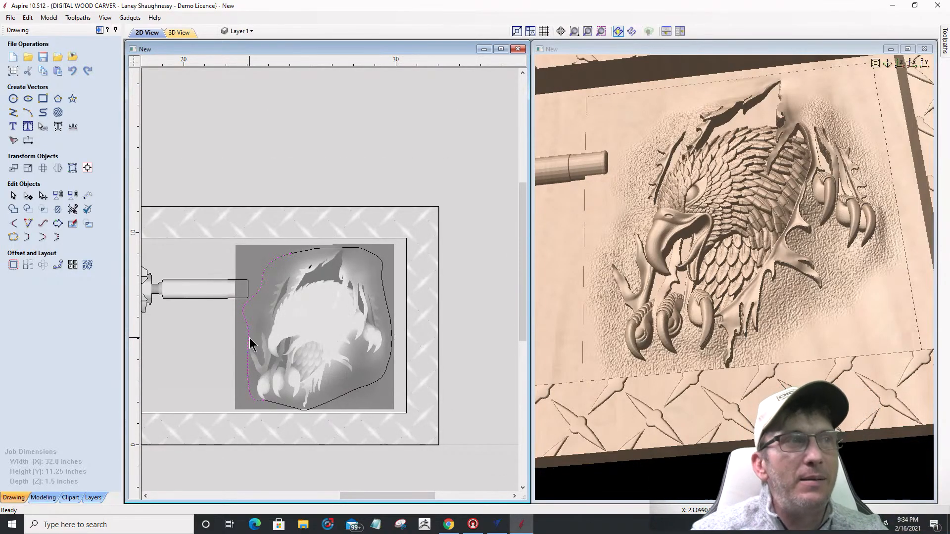
shift+click(302, 253)
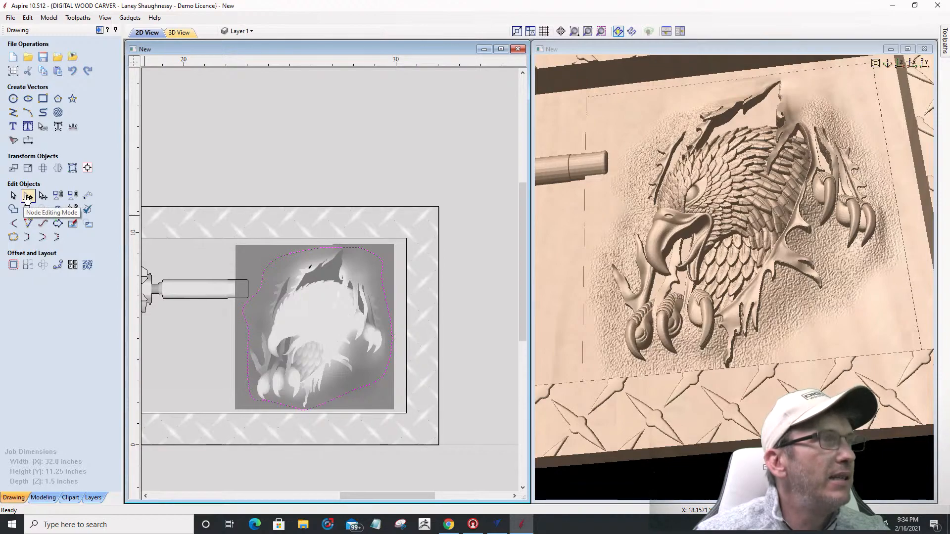
Step: Join the two eagle outline pieces into one vector and show its nodes
click(13, 237)
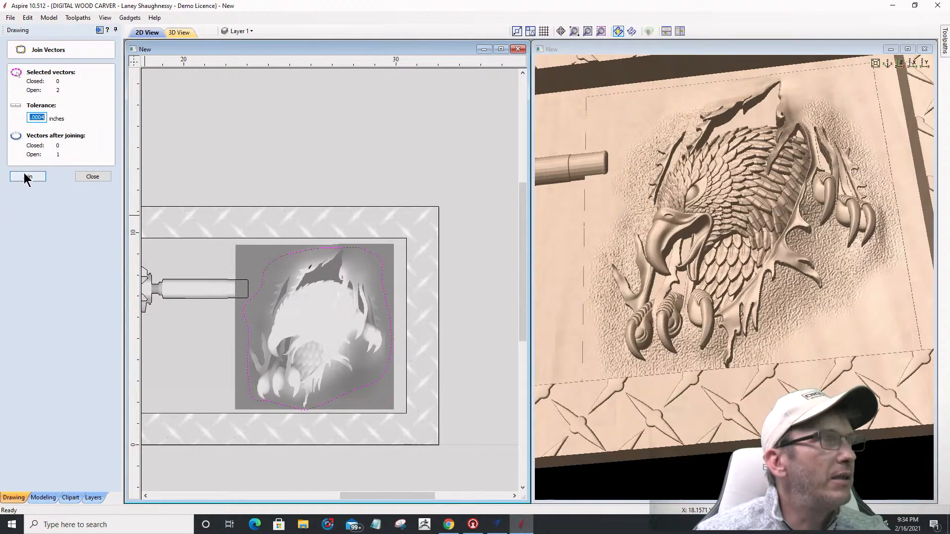
click(28, 177)
scroll(308, 252, up, 8)
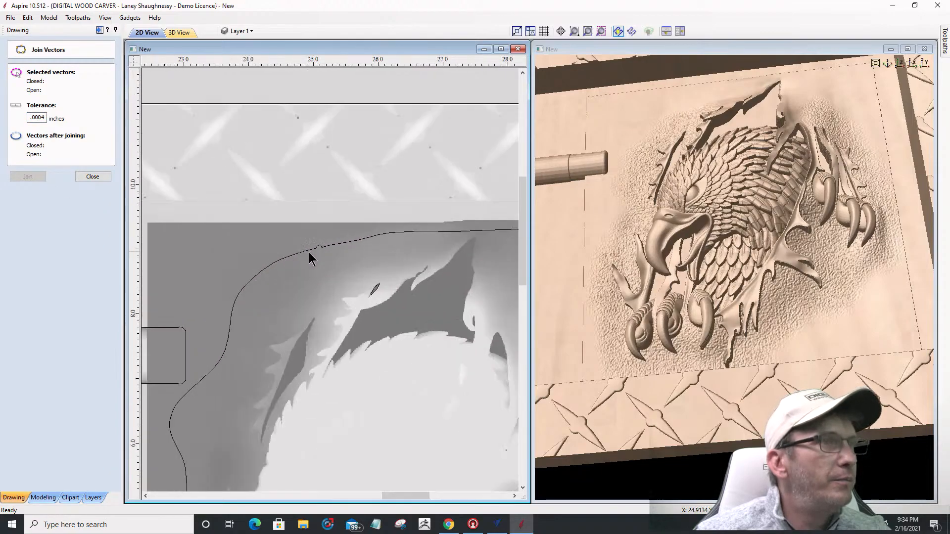
scroll(223, 246, down, 2)
scroll(403, 240, down, 2)
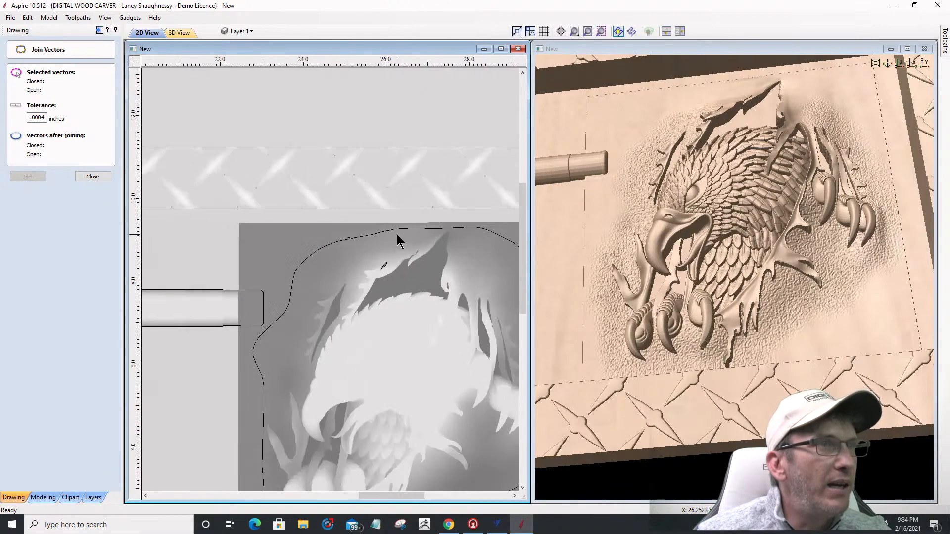
click(259, 341)
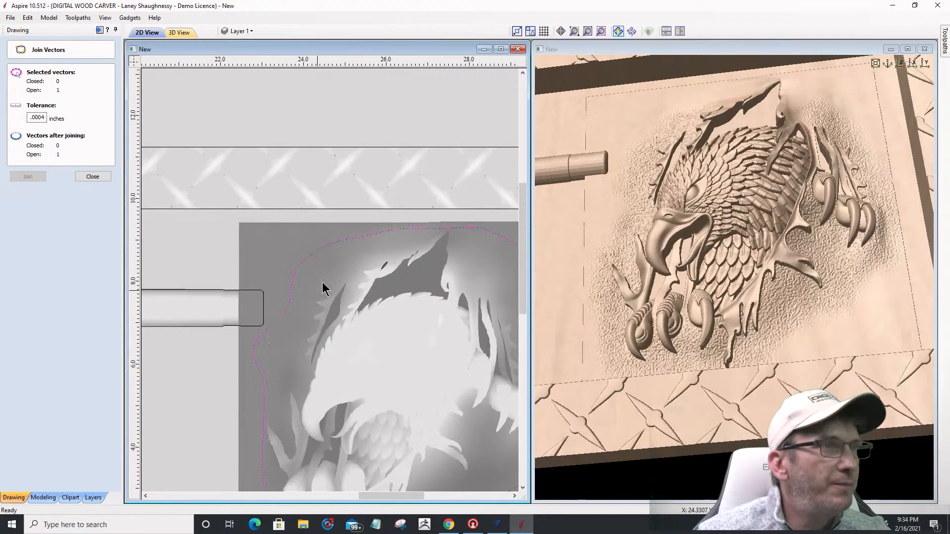
scroll(352, 246, up, 6)
scroll(353, 246, down, 2)
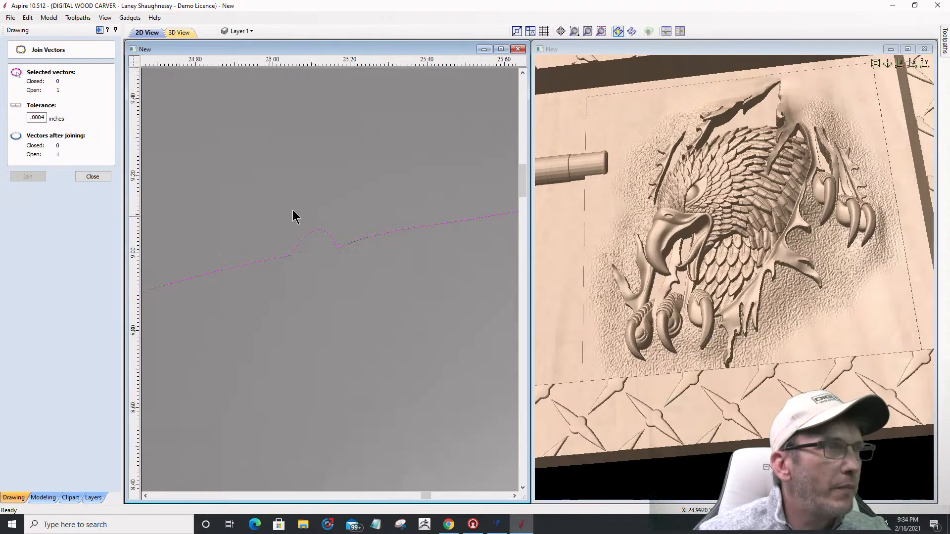
scroll(292, 211, down, 2)
scroll(248, 247, down, 2)
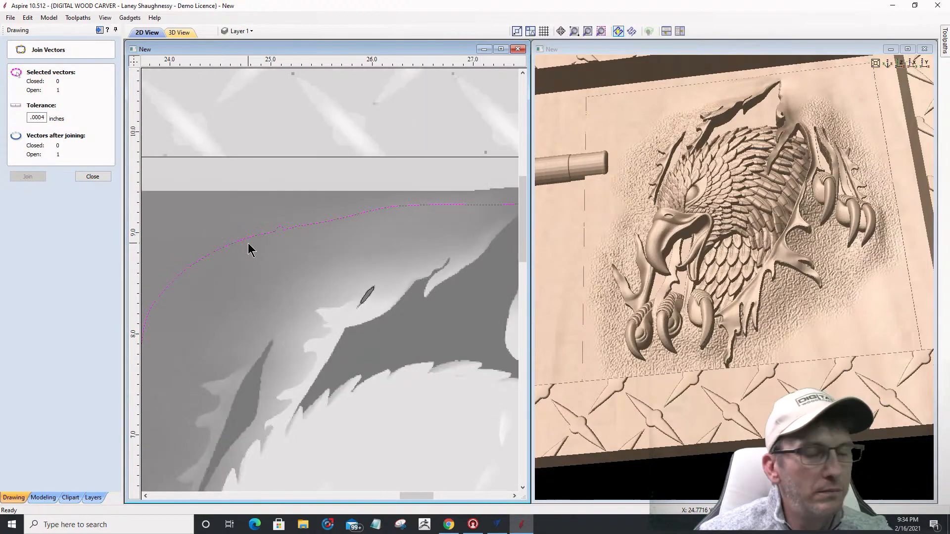
key(n)
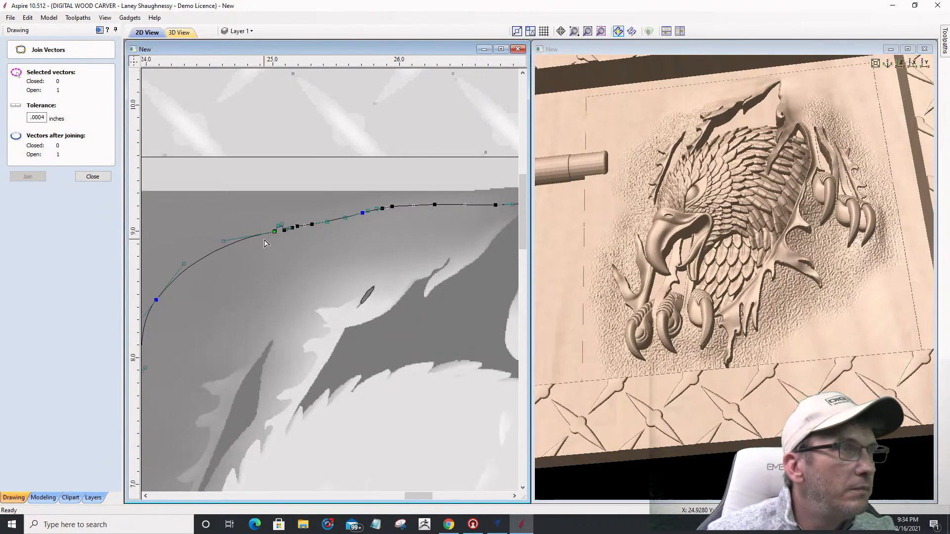
scroll(275, 232, up, 4)
scroll(292, 226, up, 3)
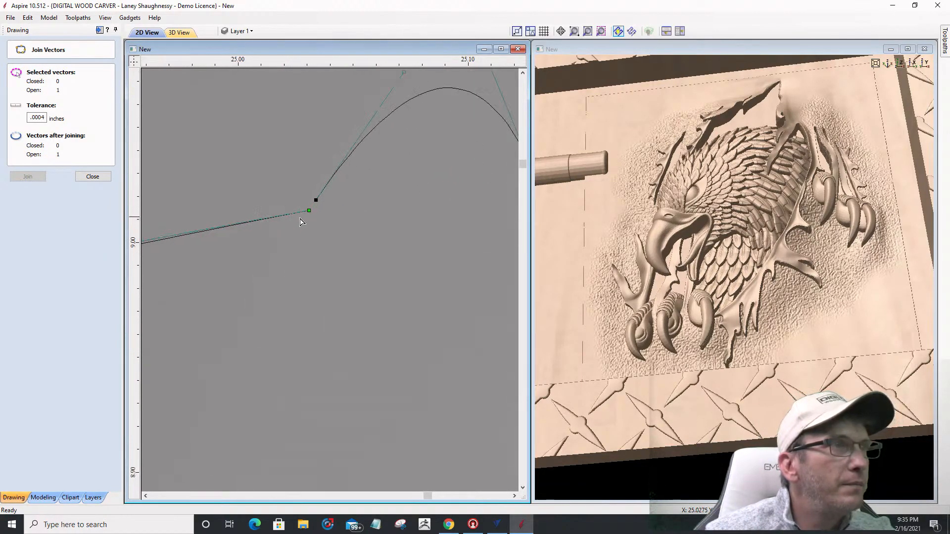
Step: Close the remaining gap so the eagle boundary becomes one closed vector
click(95, 178)
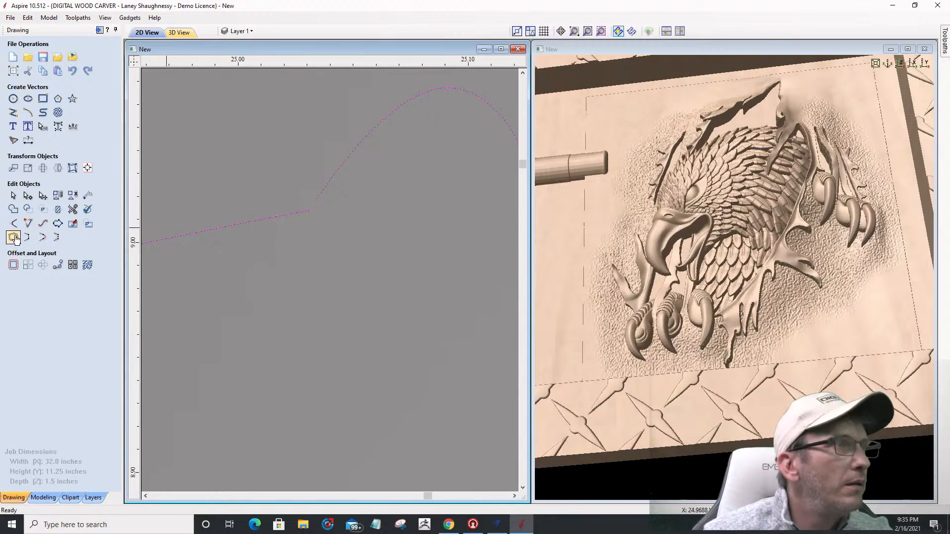
click(43, 236)
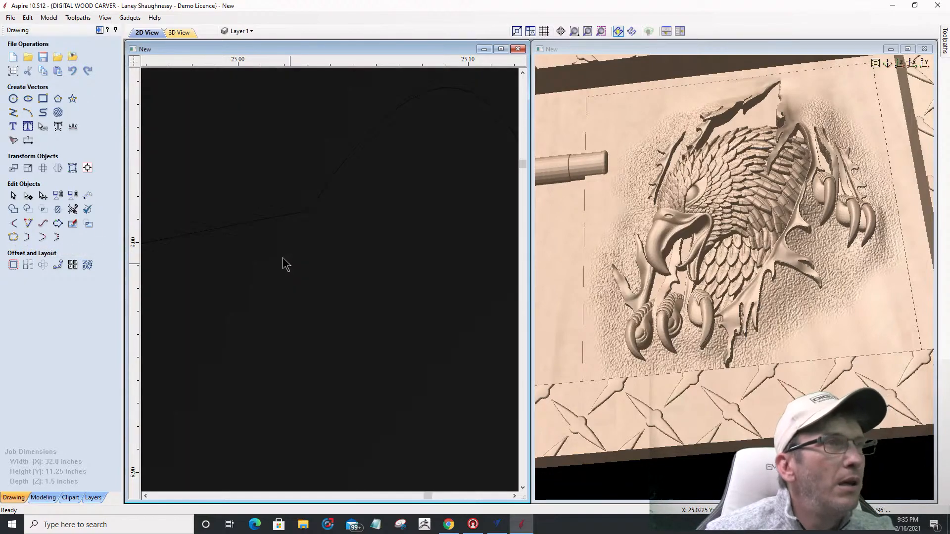
scroll(283, 258, down, 3)
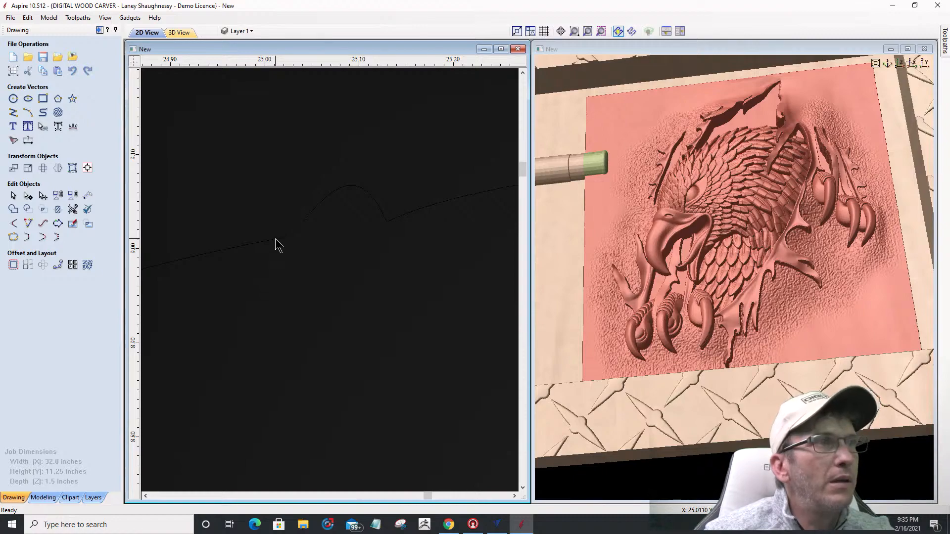
scroll(290, 263, down, 10)
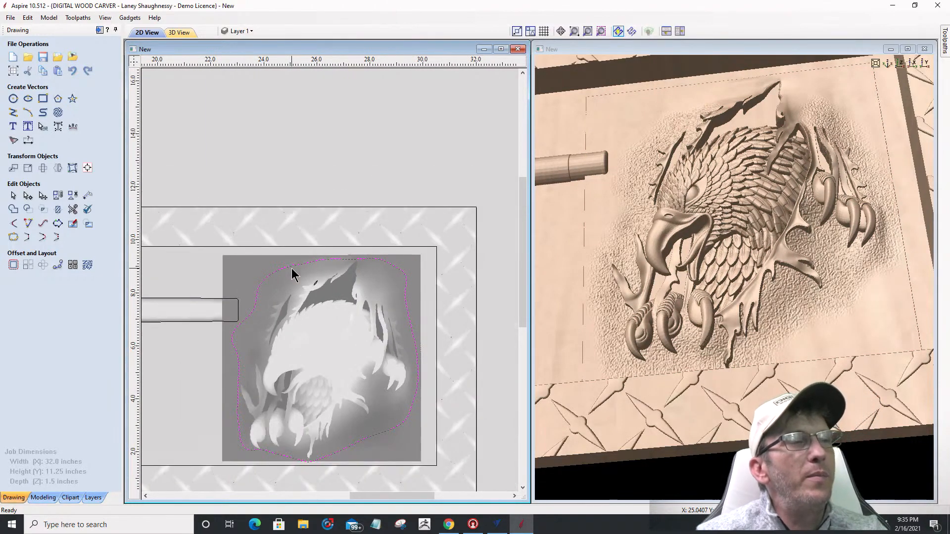
Step: Clear the Eagle component's relief outside the selected boundary vector
click(302, 364)
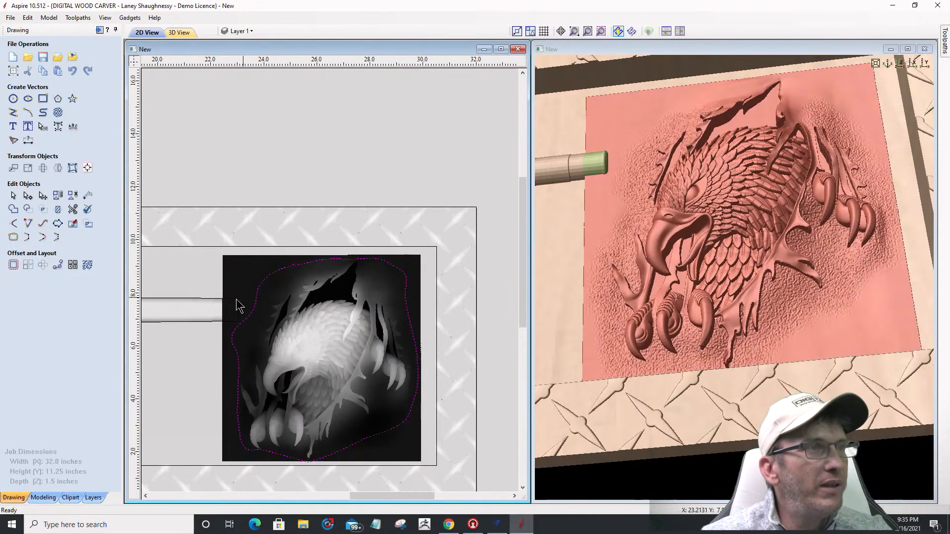
click(43, 498)
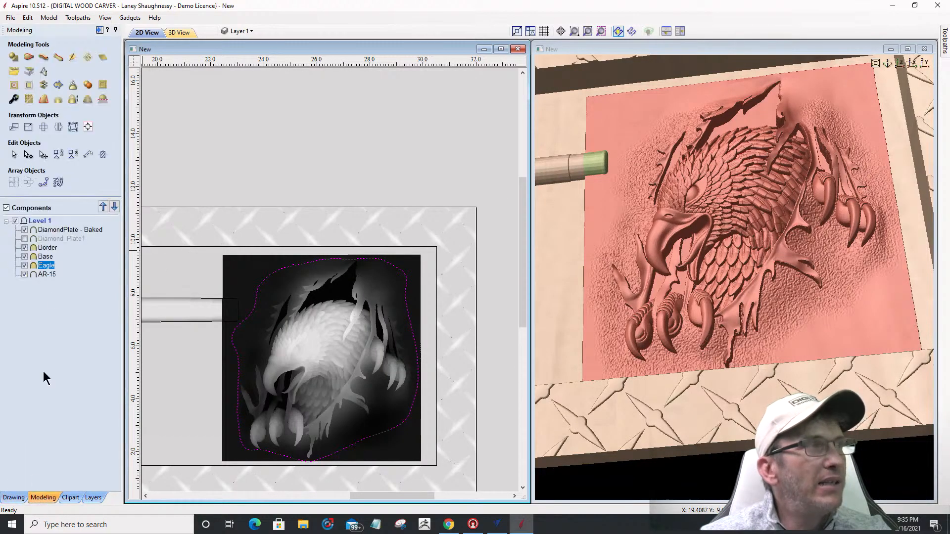
click(28, 89)
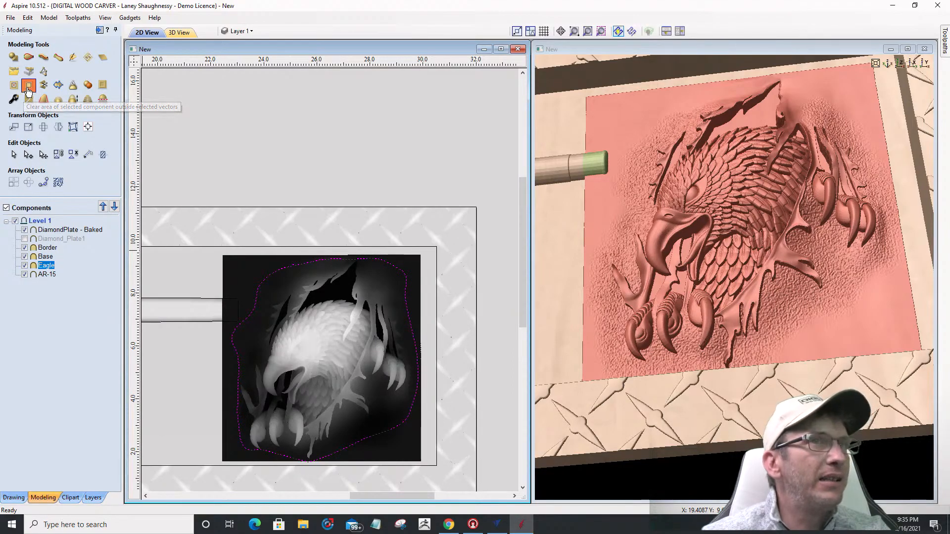
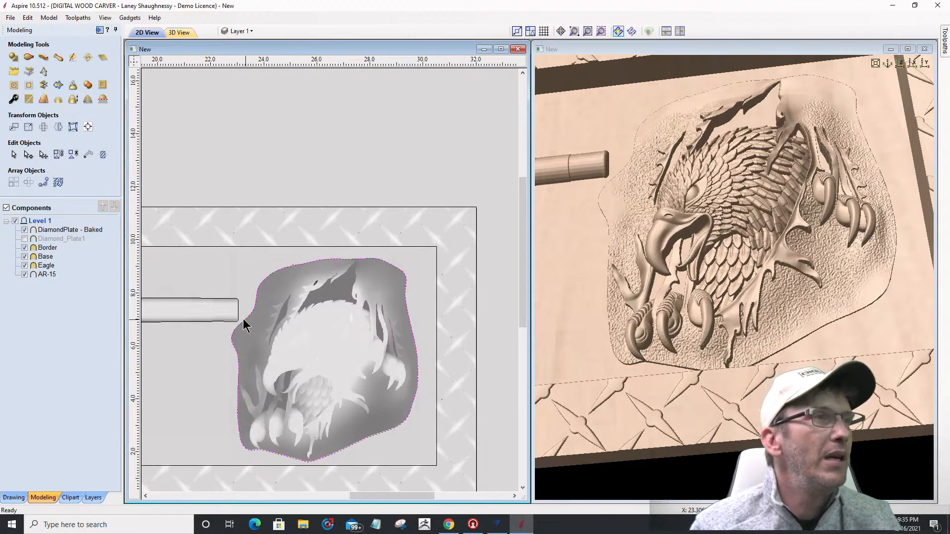
Step: Select the Eagle component in the Components list and open its Component Properties
click(40, 265)
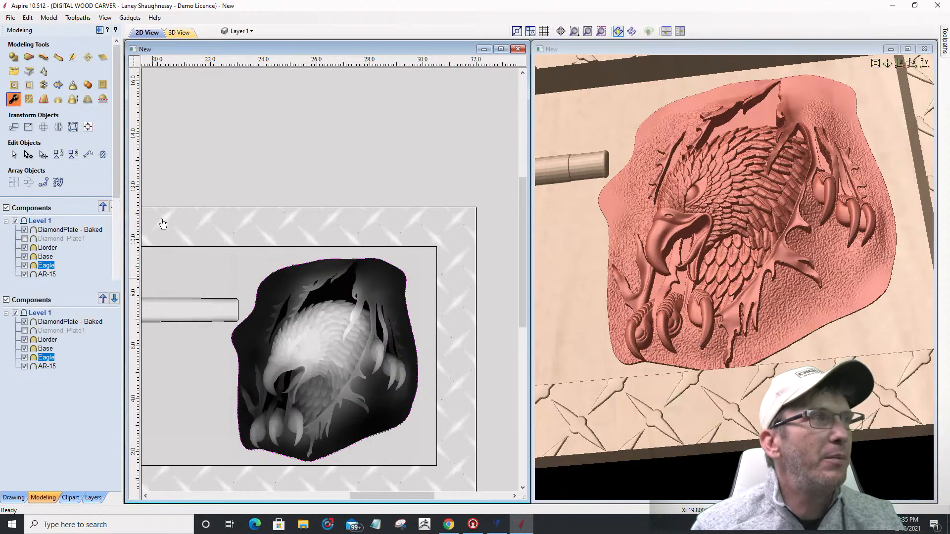
click(14, 102)
Step: Try Eagle base heights of 0.21 and then 0.23, deselecting to inspect the relief
drag(69, 154, 67, 155)
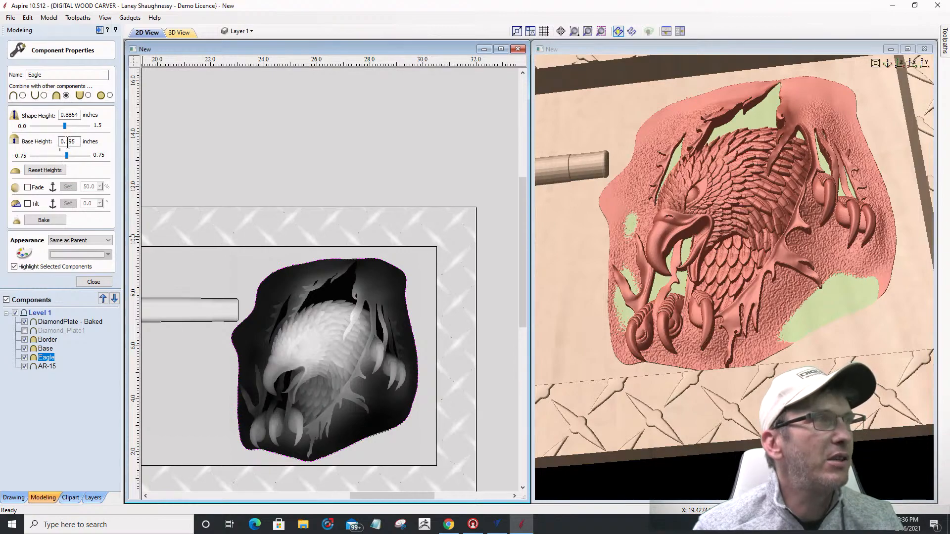
drag(68, 144, 82, 145)
text(0.21)
key(Return)
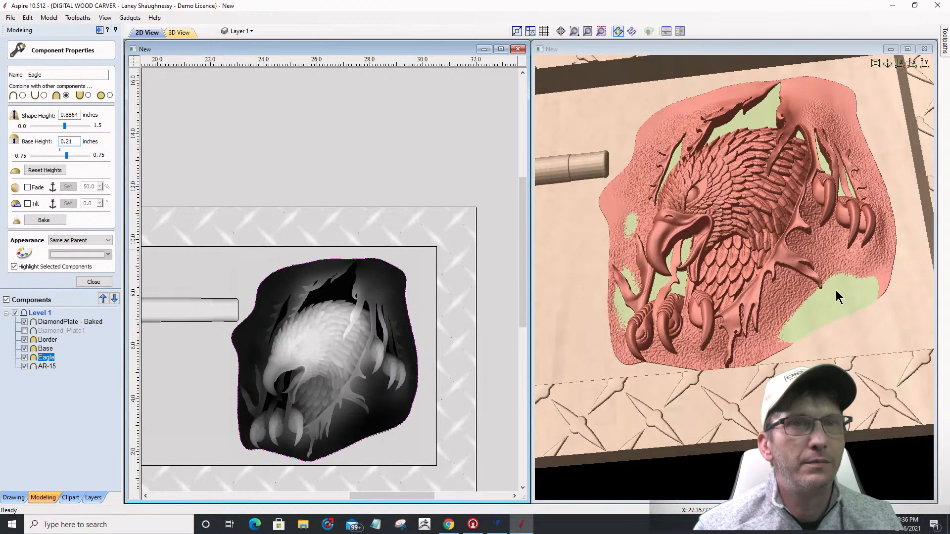
key(shift+Left)
text(3)
key(Return)
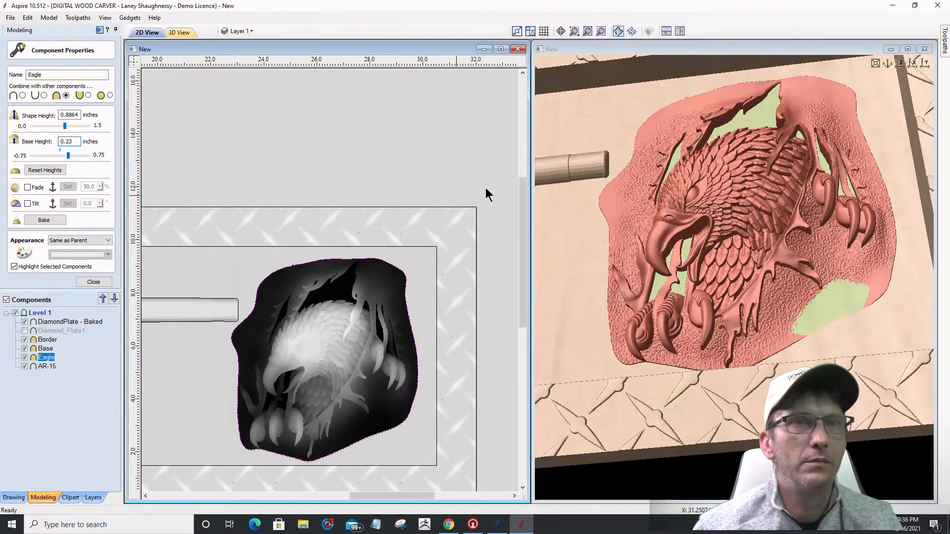
click(570, 278)
click(73, 409)
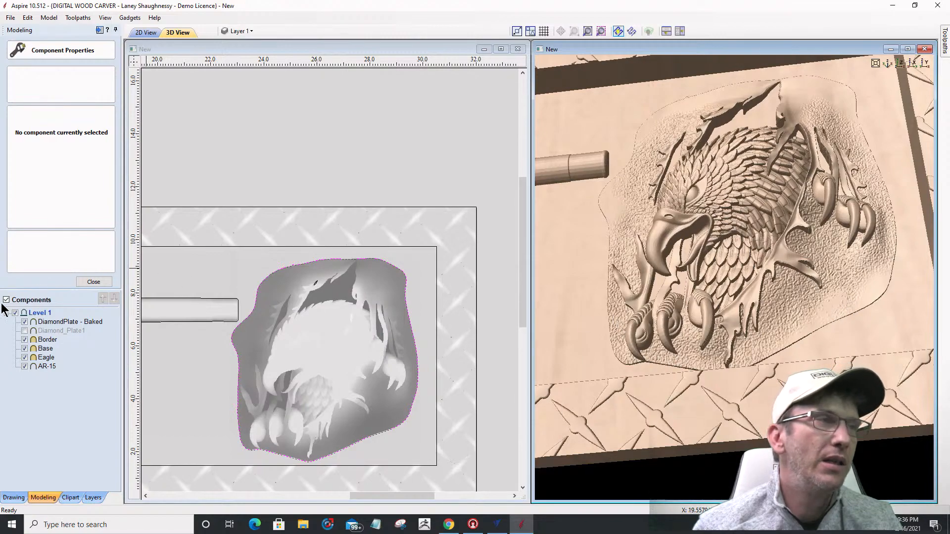
Step: Reselect Eagle and settle its base height at 0.225, then deselect to check
click(47, 358)
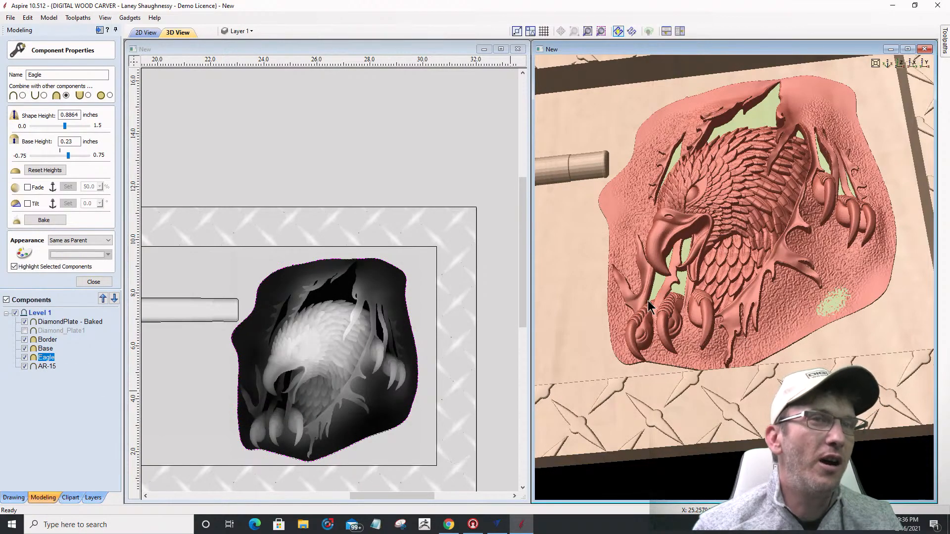
drag(69, 153, 68, 153)
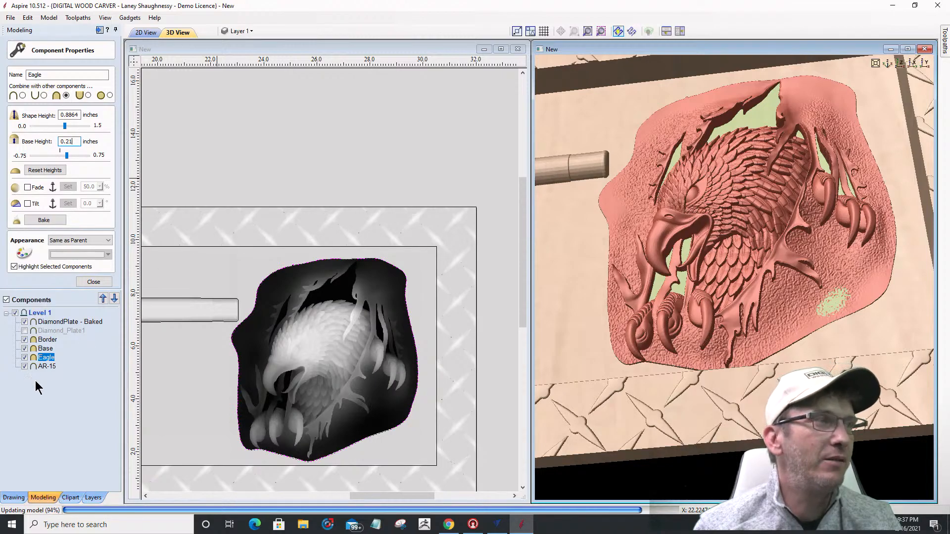
click(70, 393)
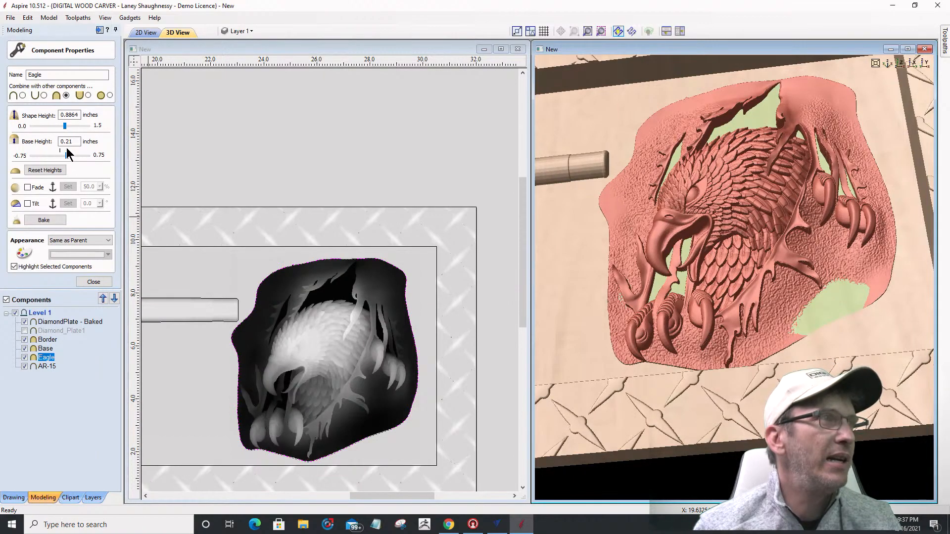
text(25)
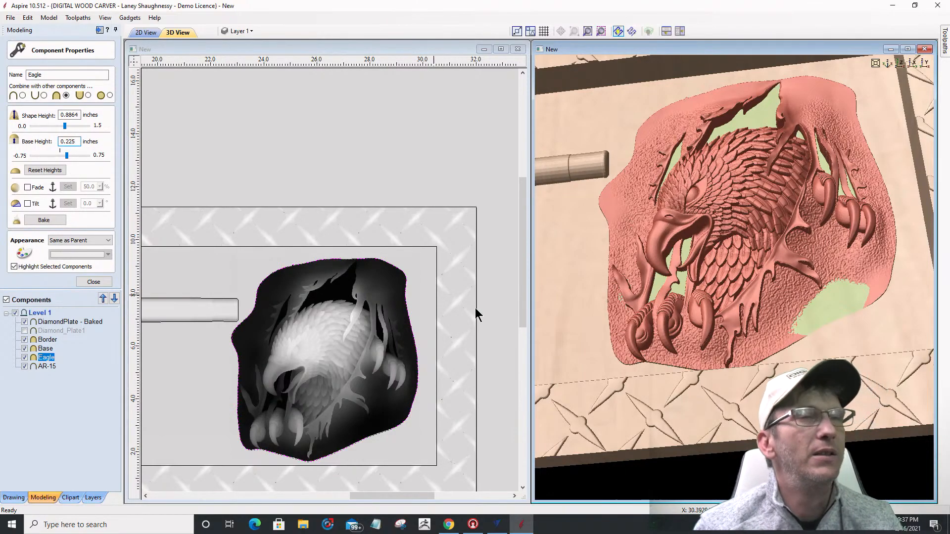
key(Return)
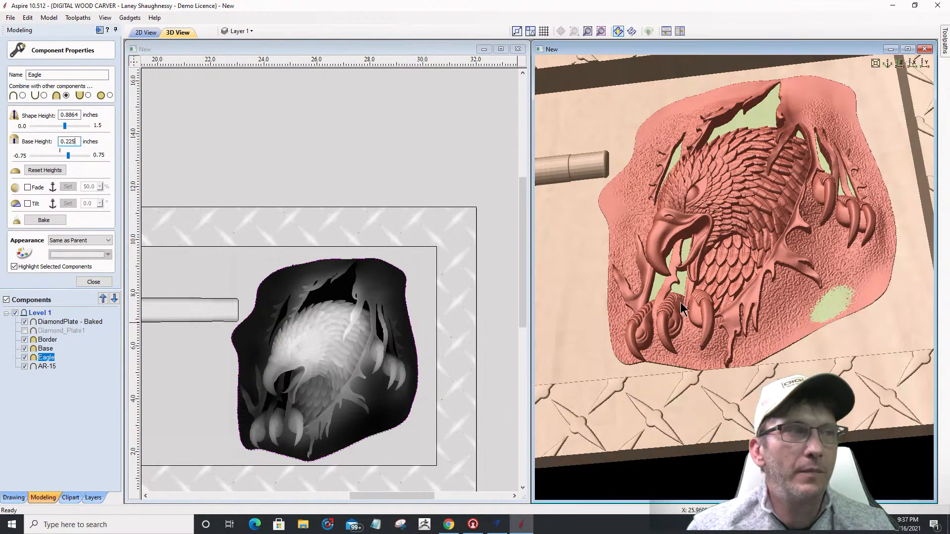
click(426, 436)
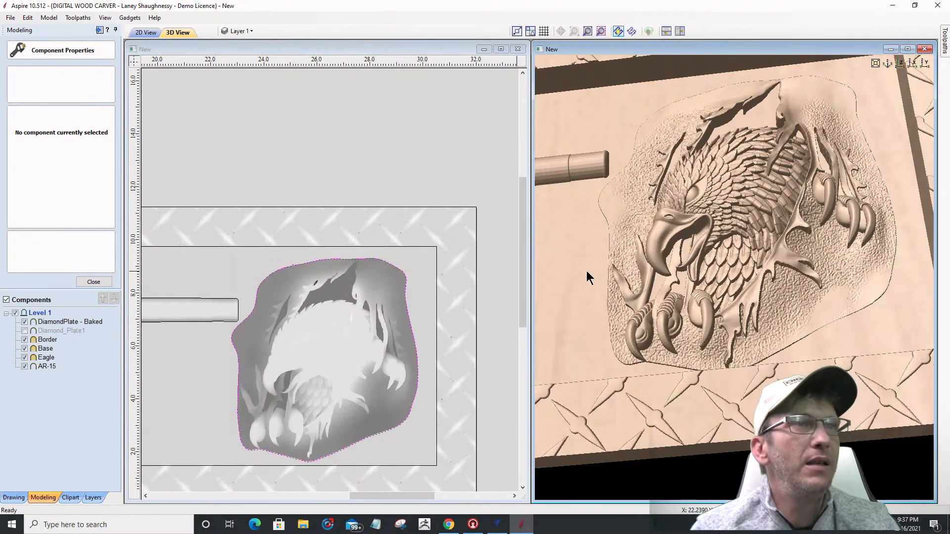
Step: Hide the Border, AR-15 and DiamondPlate - Baked components, leaving Base and Eagle visible
click(25, 339)
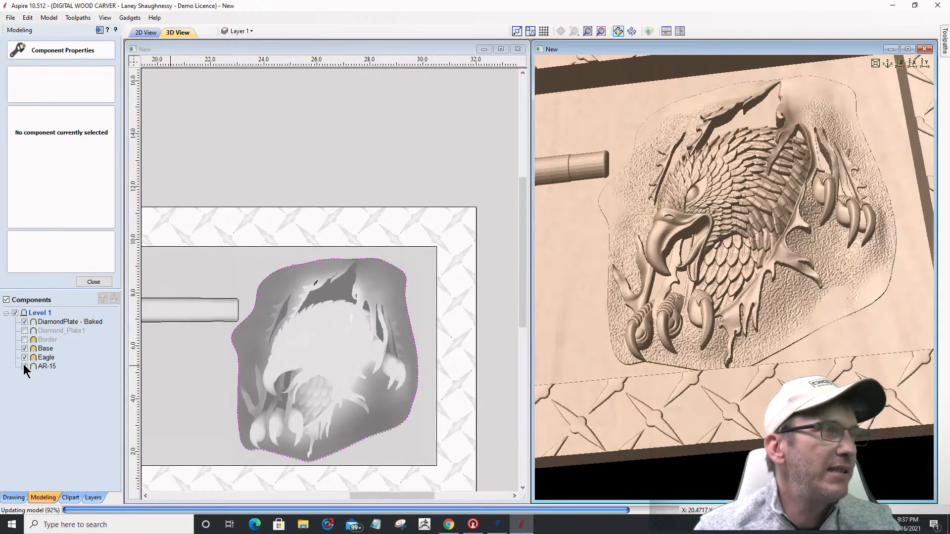
click(25, 367)
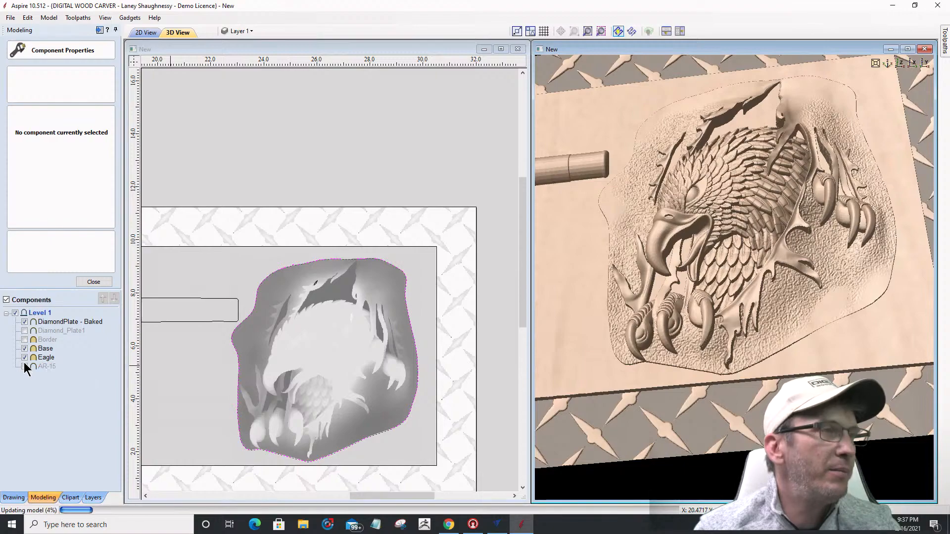
click(24, 321)
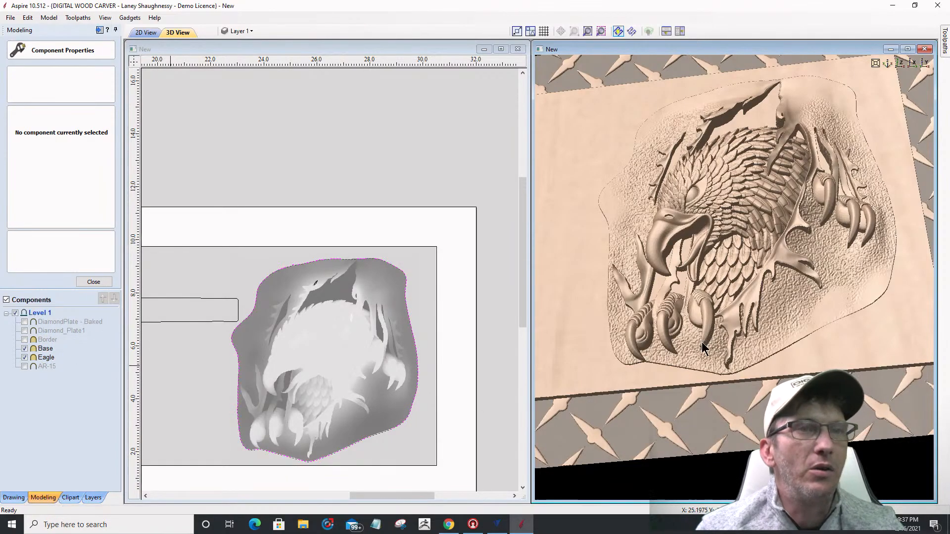
scroll(781, 275, down, 3)
scroll(788, 277, up, 5)
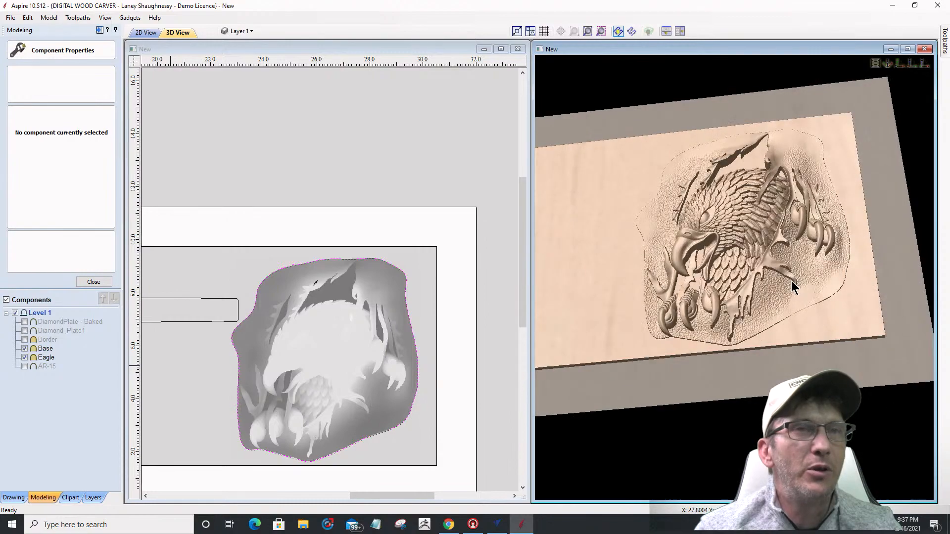
Step: Close properties, bake Eagle and Base together, then split the baked group back apart
click(93, 281)
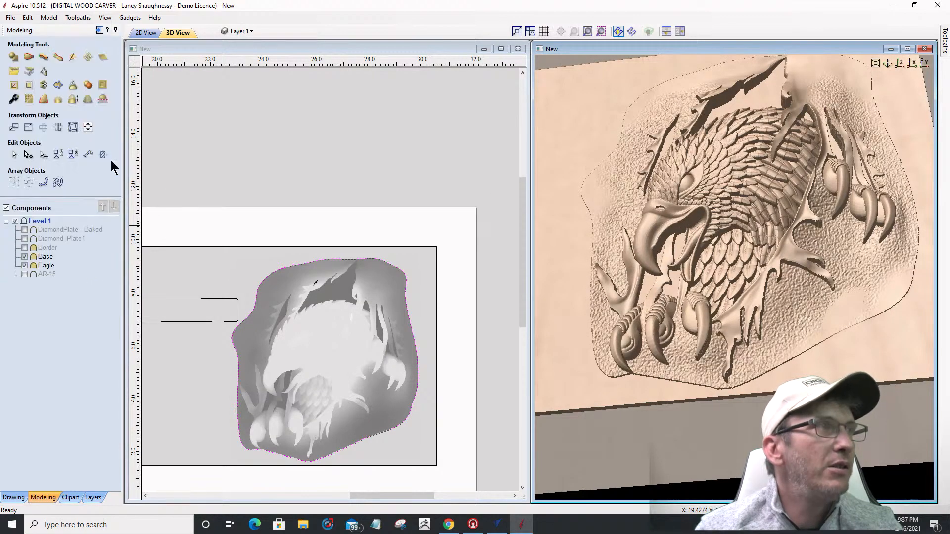
click(45, 265)
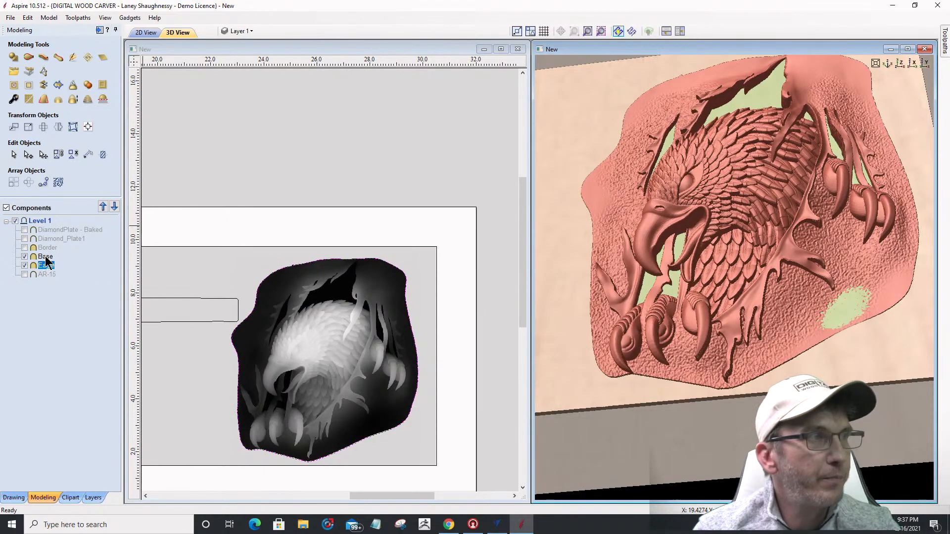
ctrl+click(46, 257)
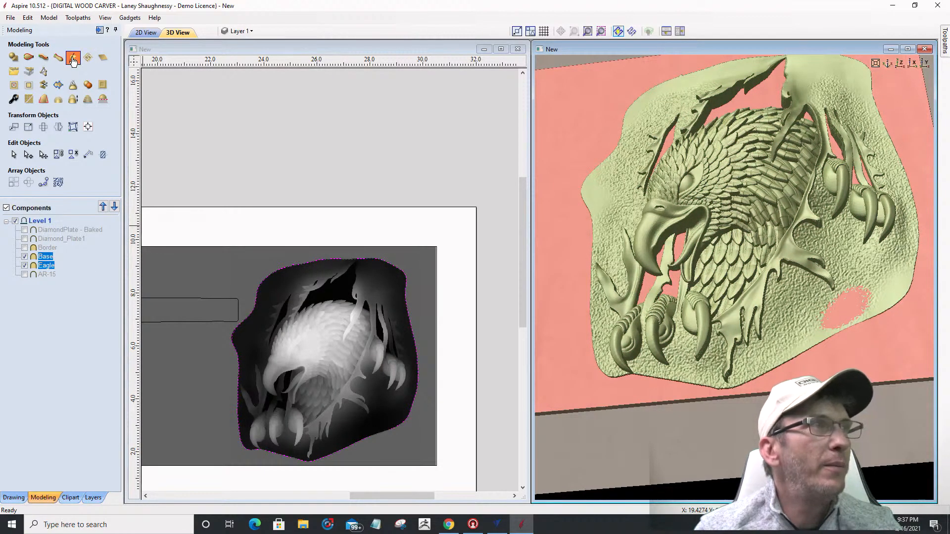
click(87, 86)
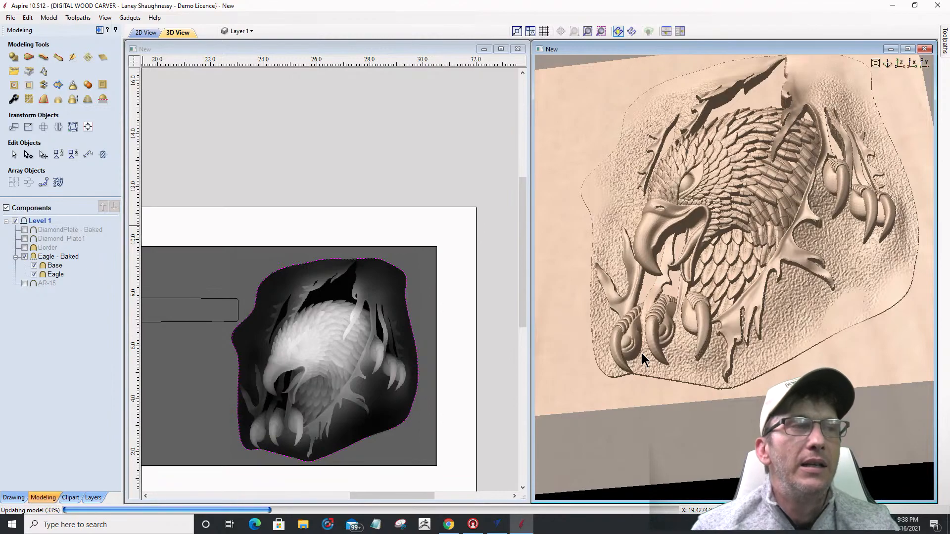
double_click(654, 321)
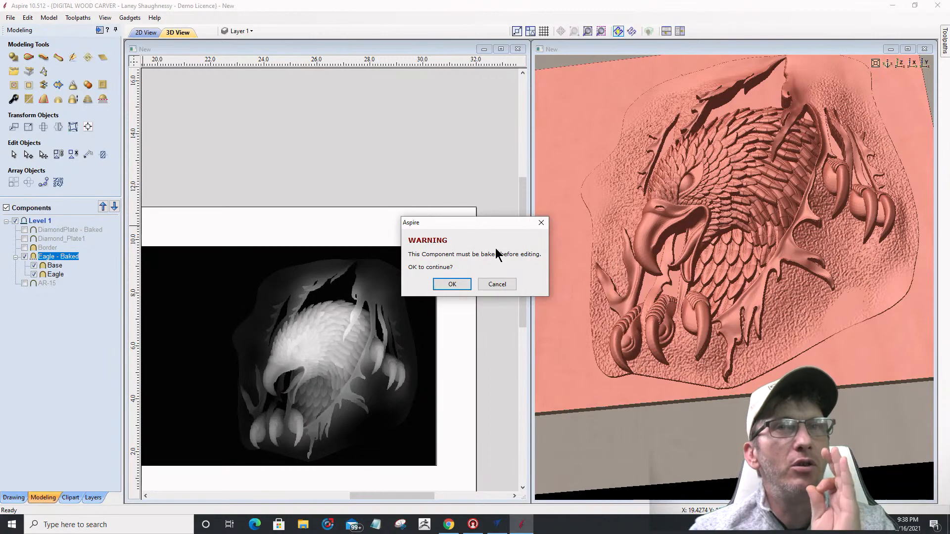
key(Return)
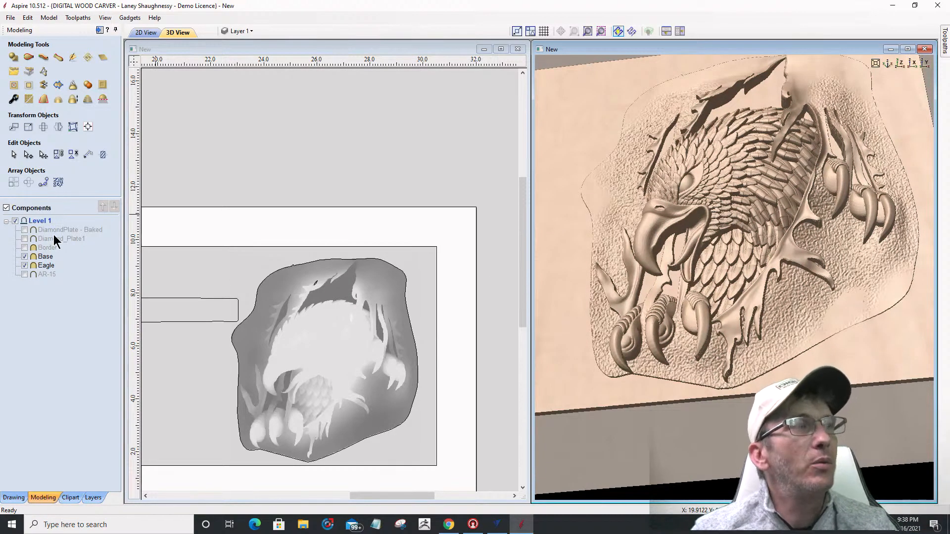
Step: Insert a new Level 2 above Level 1 and select the Base and Eagle components
right_click(39, 221)
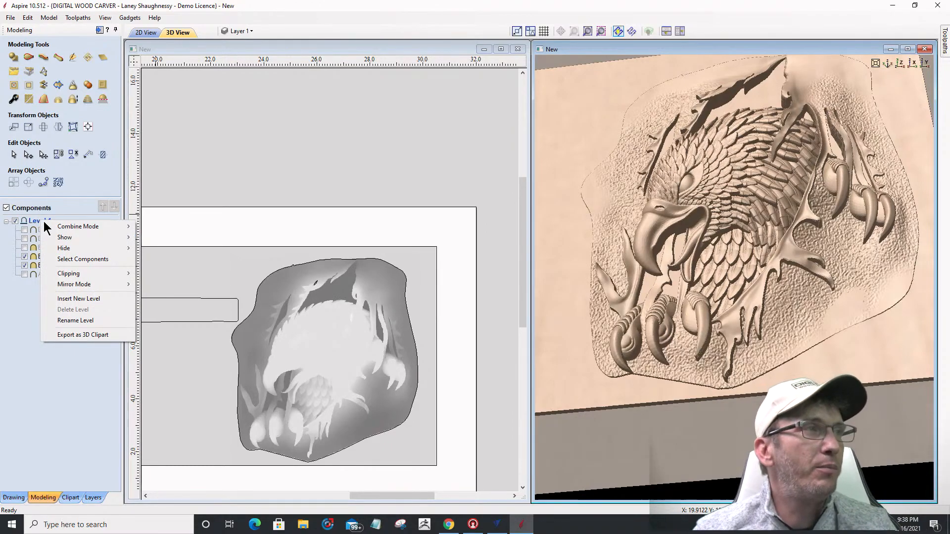
click(66, 299)
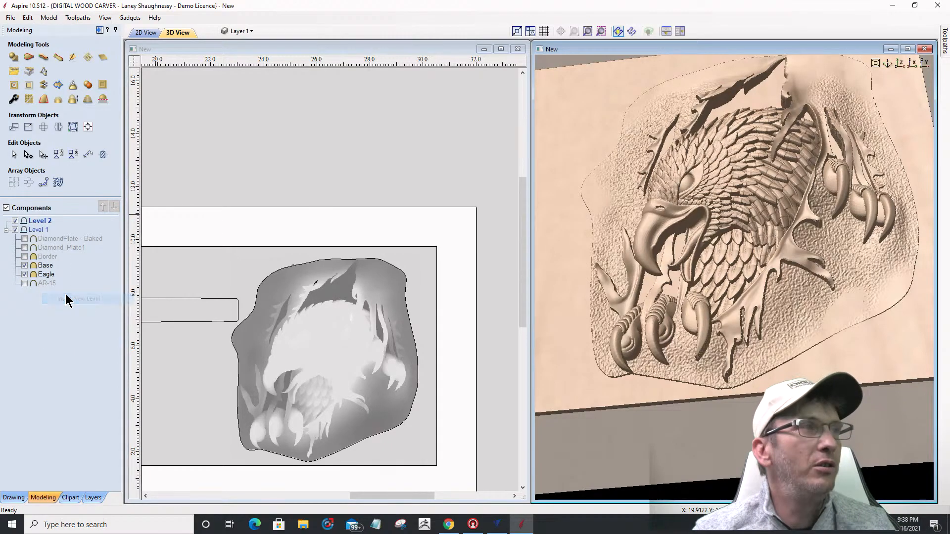
click(47, 257)
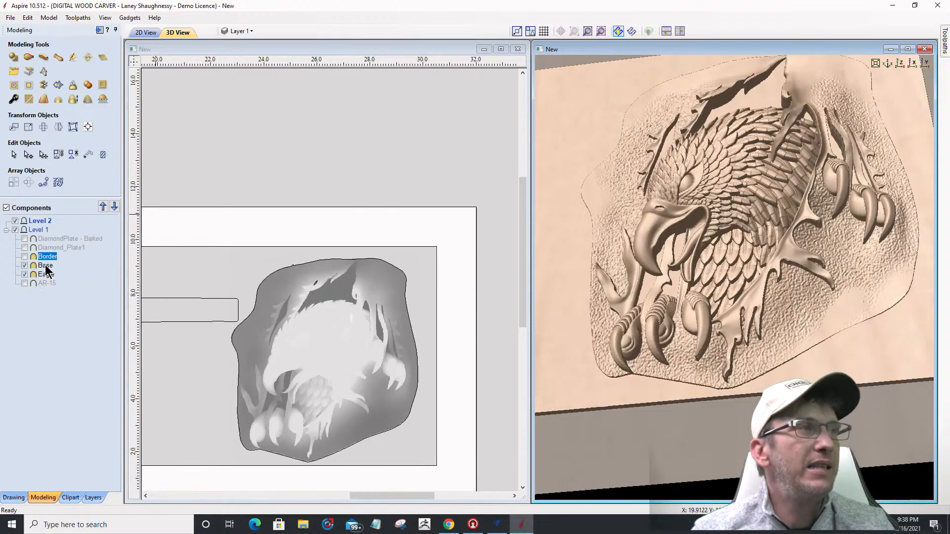
click(45, 266)
click(46, 275)
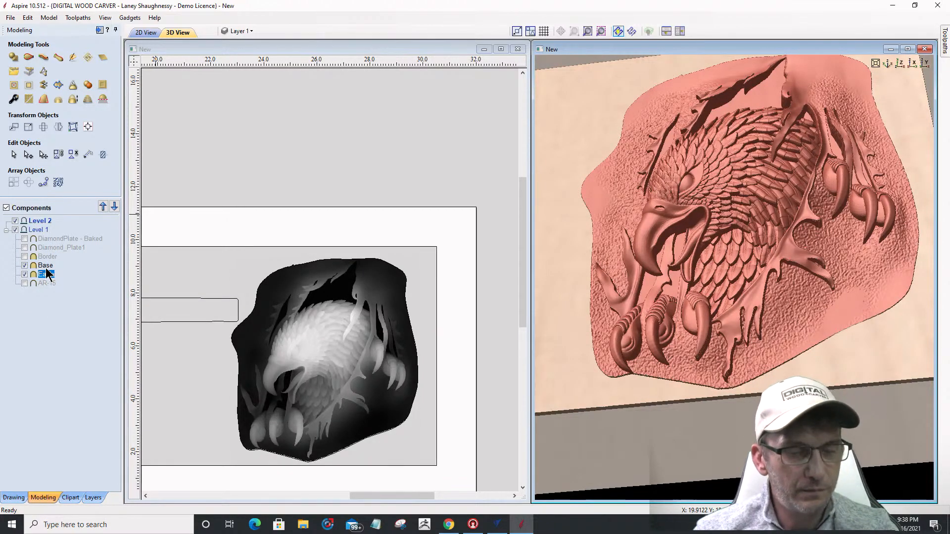
ctrl+click(46, 266)
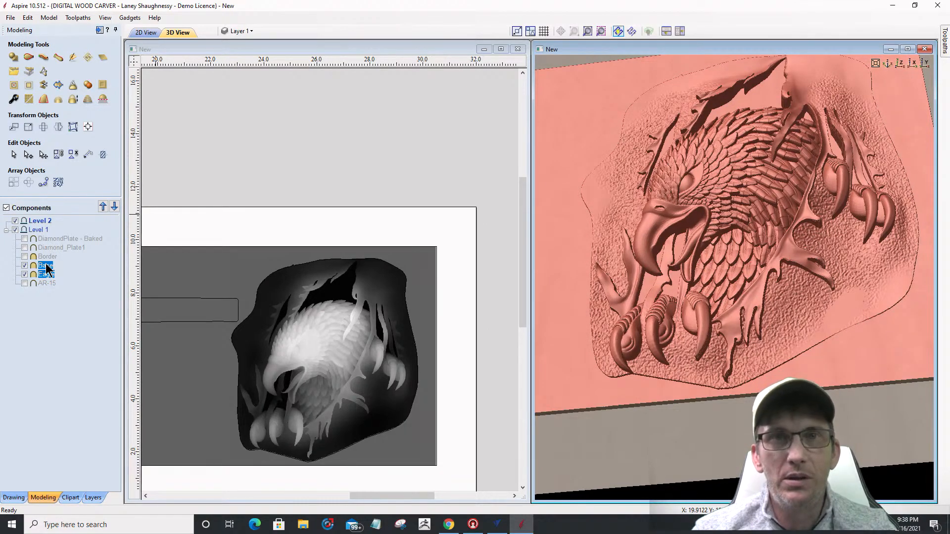
Step: Copy Base and Eagle into Level 2 and hide the originals in Level 1
drag(43, 244, 43, 226)
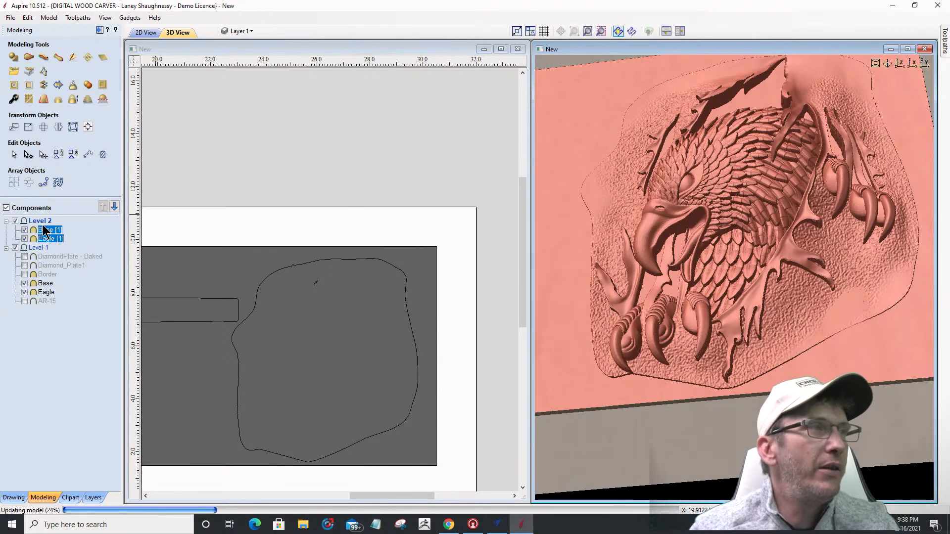
click(24, 283)
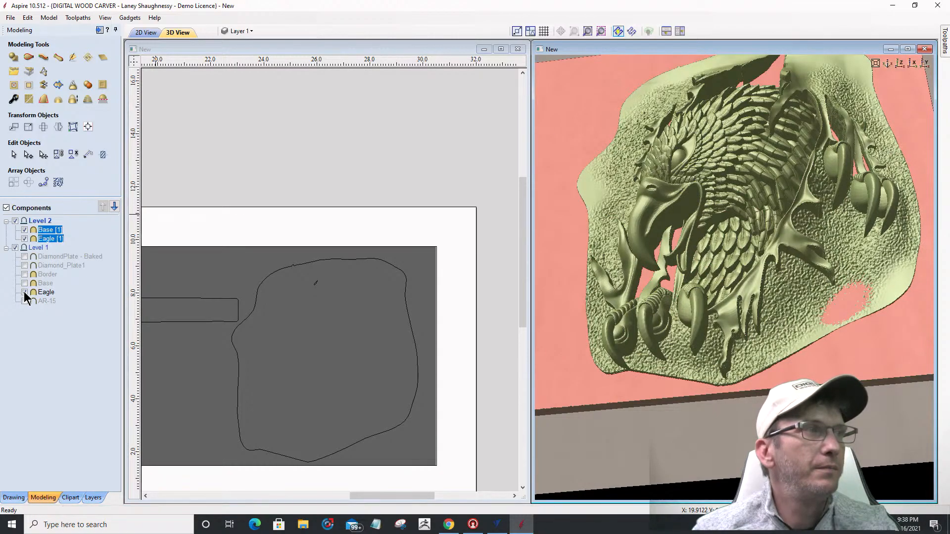
click(24, 292)
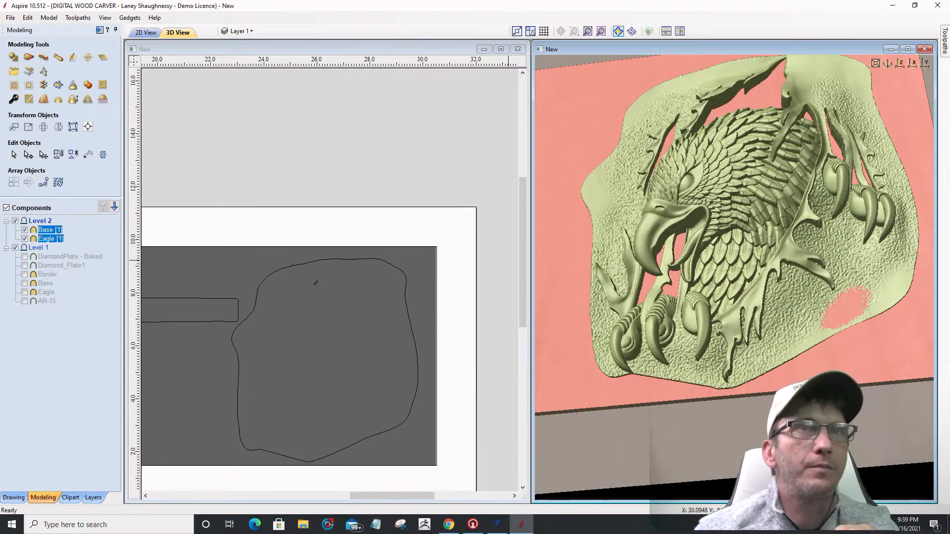
Step: In a maximized 3D view, bake Level 2's Base and Eagle into Eagle [1] - Baked - Baked
click(907, 50)
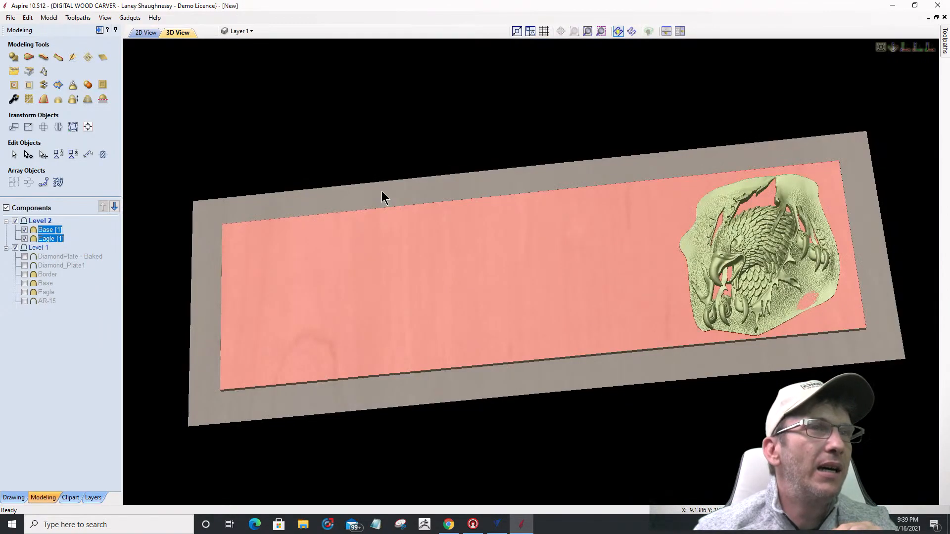
scroll(797, 280, up, 5)
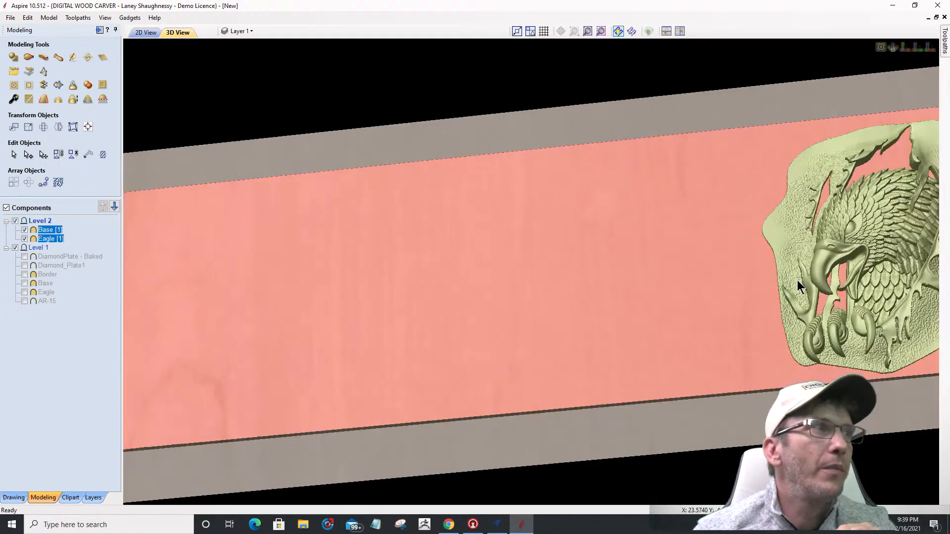
drag(577, 251, 450, 277)
scroll(536, 313, up, 4)
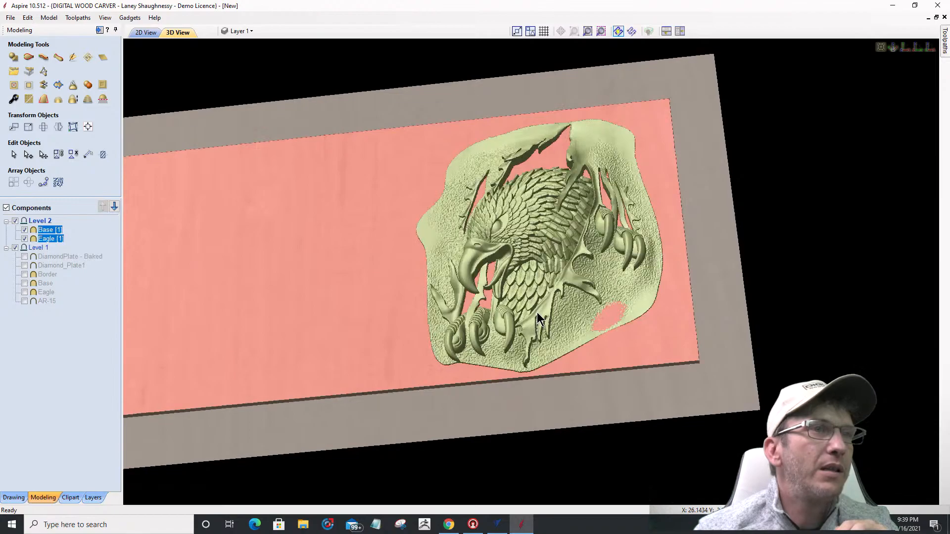
scroll(538, 319, up, 4)
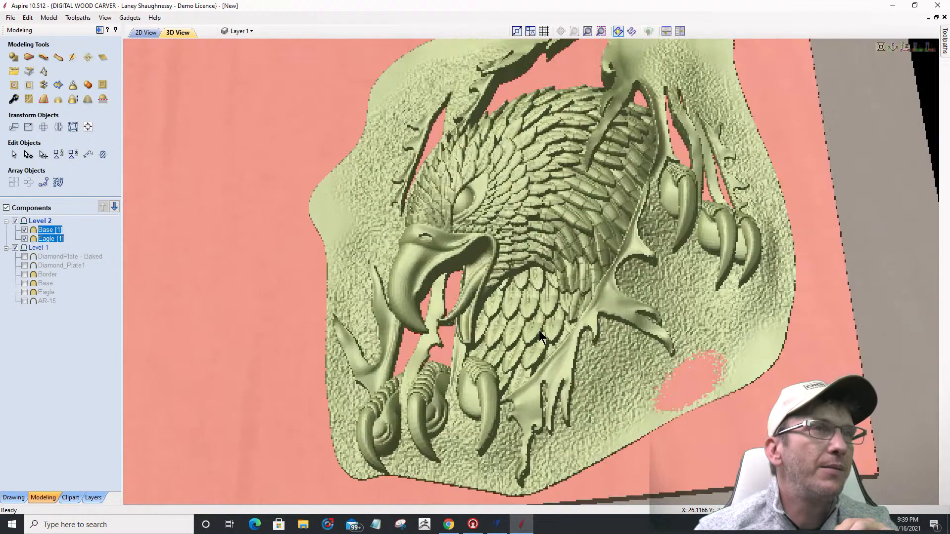
scroll(537, 329, down, 2)
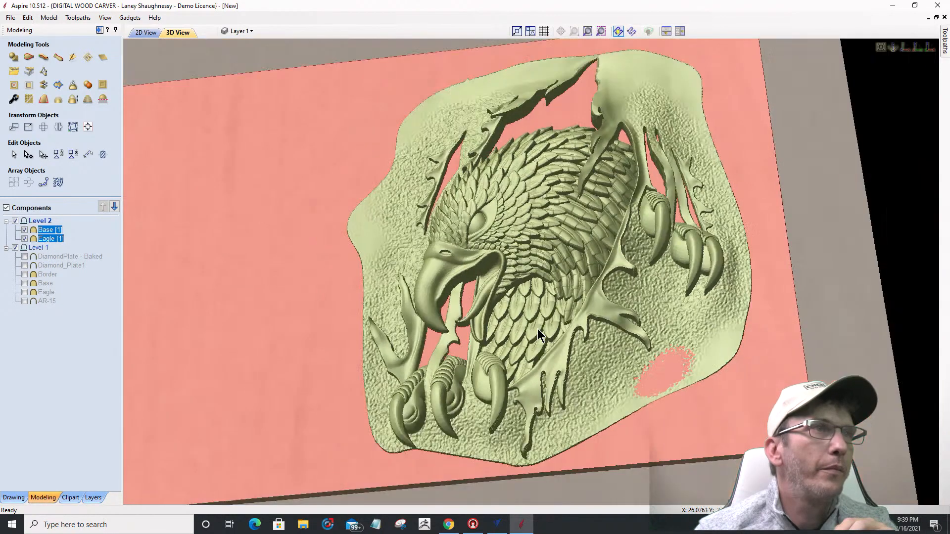
click(73, 57)
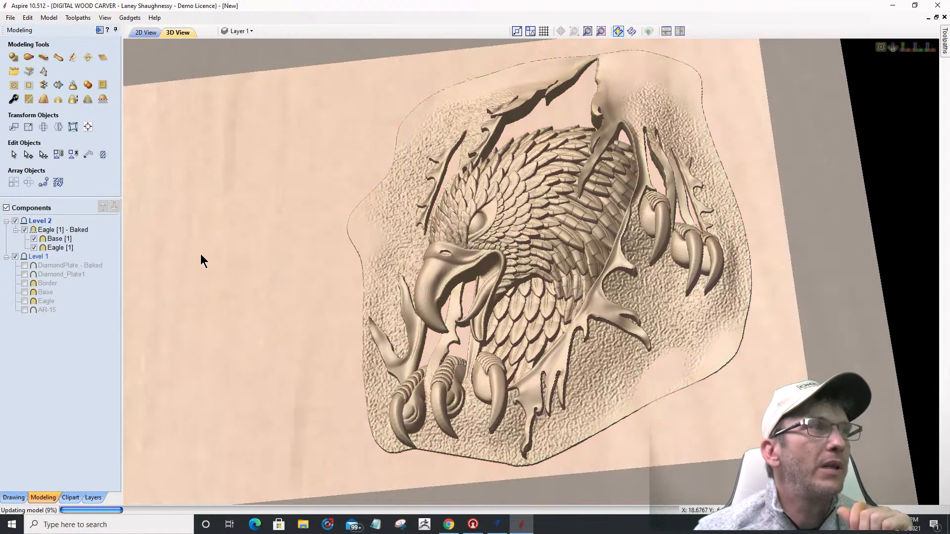
double_click(273, 284)
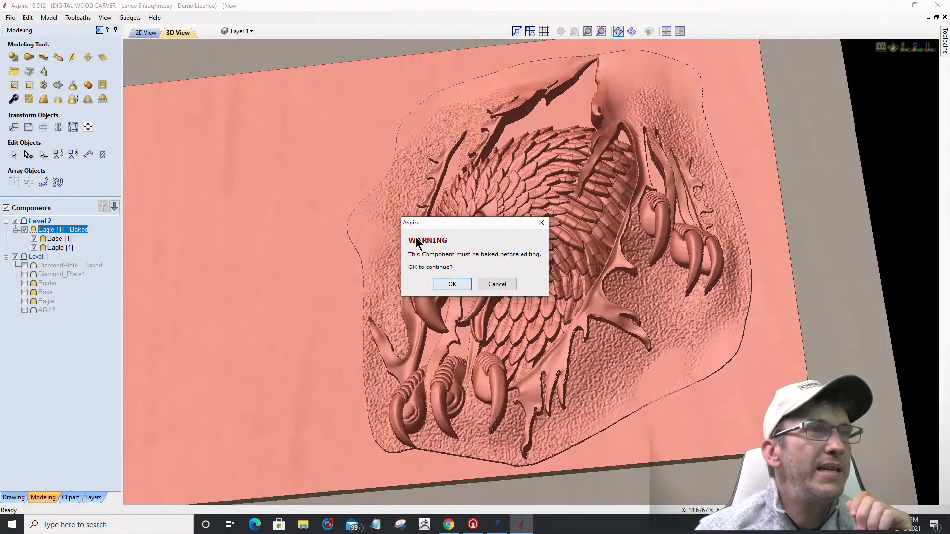
click(452, 283)
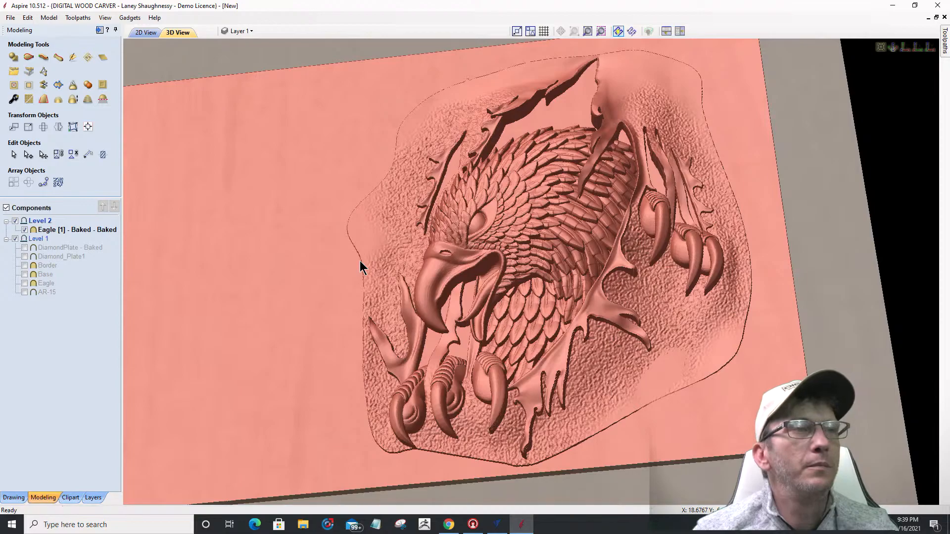
Step: Open the baked eagle in Sculpting and twiddle the view to a nearly face-on angle
double_click(342, 194)
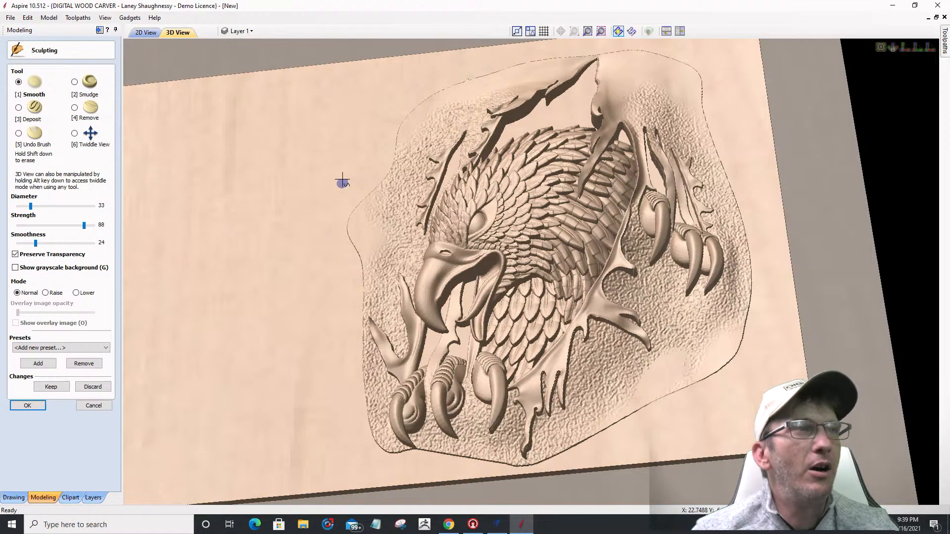
click(77, 141)
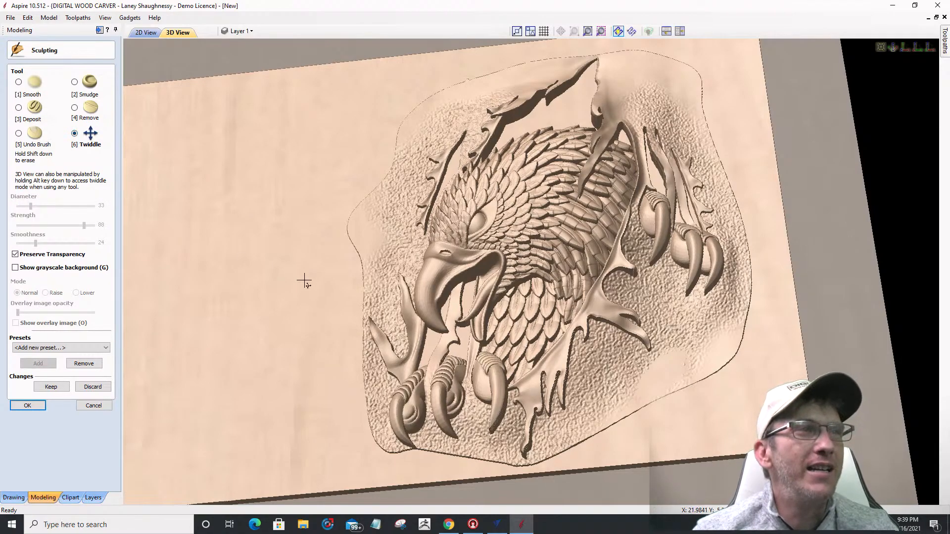
drag(295, 204, 298, 231)
drag(305, 265, 311, 280)
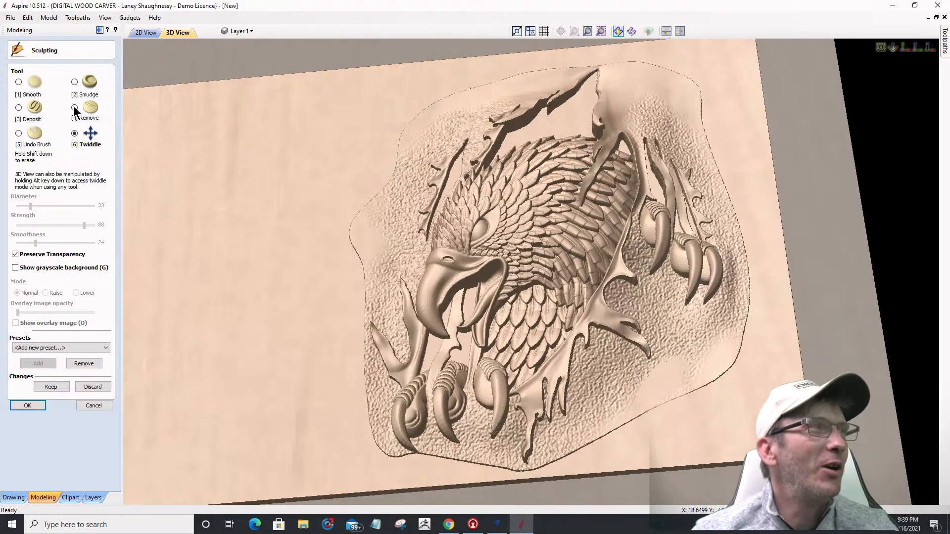
Step: Smooth the relief's right and lower-right border, then restore part of the right edge with Undo Brush
click(75, 82)
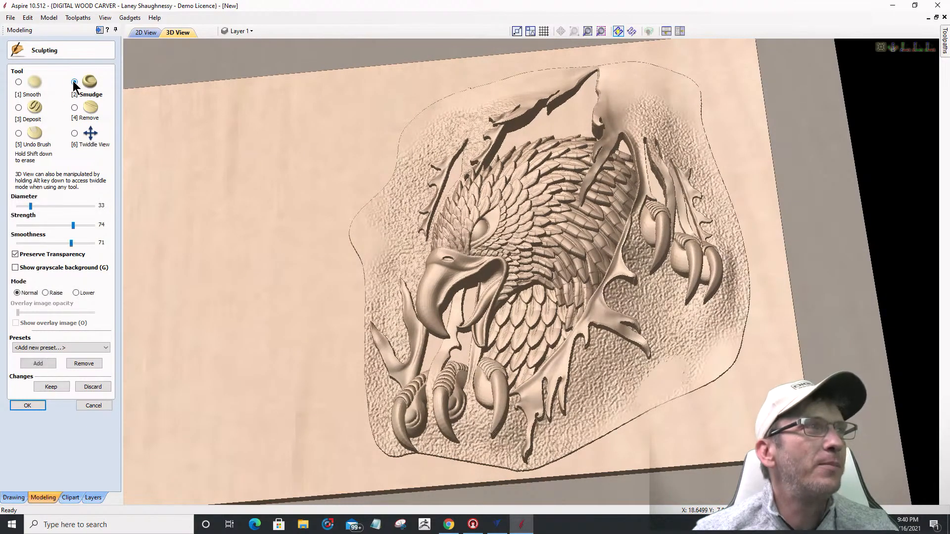
click(19, 81)
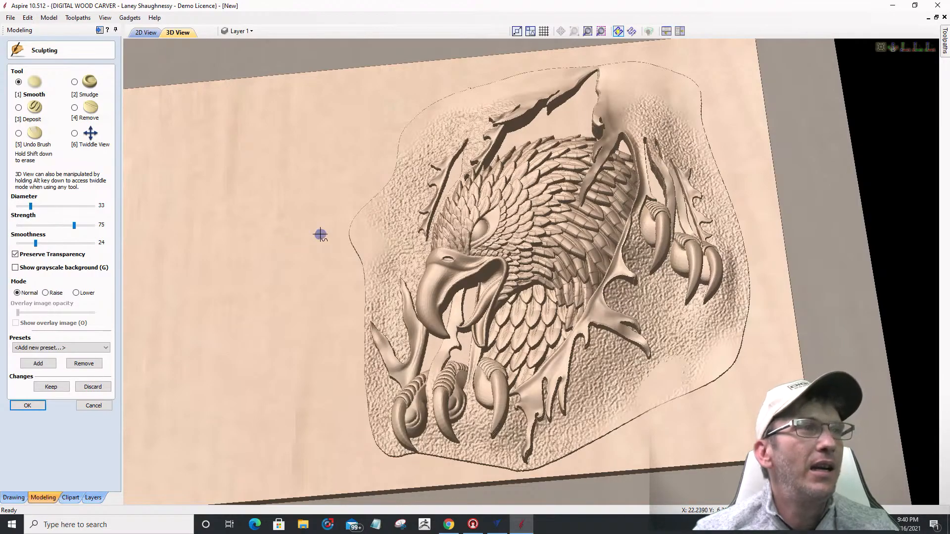
ctrl+scroll(320, 233, up, 8)
ctrl+scroll(320, 234, down, 2)
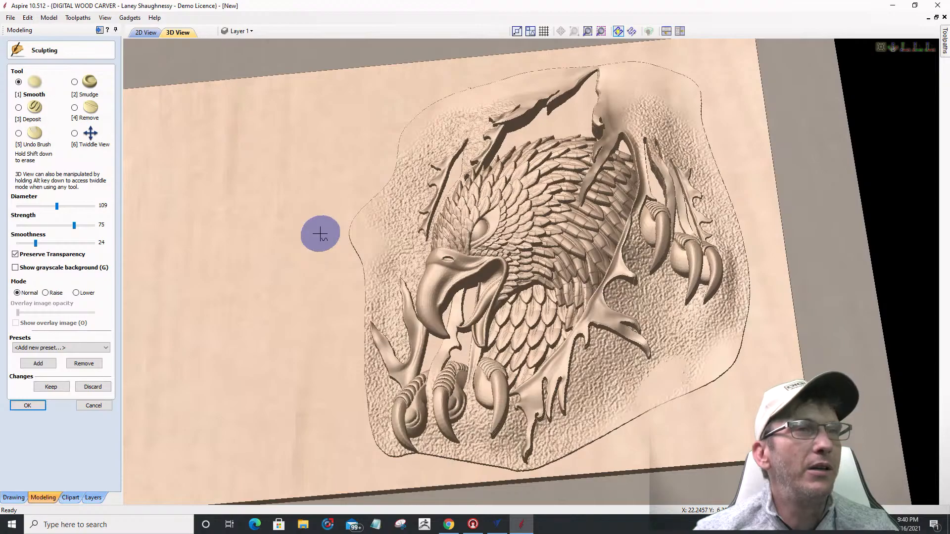
ctrl+scroll(734, 364, down, 1)
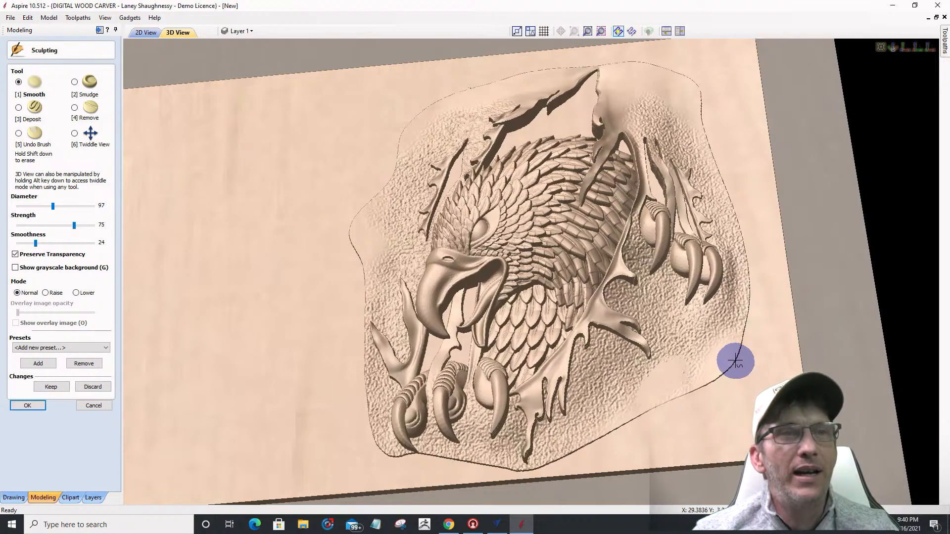
mouse_move(736, 358)
mouse_down()
mouse_move(697, 391)
mouse_move(747, 348)
mouse_move(684, 396)
mouse_move(727, 390)
mouse_move(610, 434)
mouse_move(668, 400)
mouse_move(611, 439)
mouse_up()
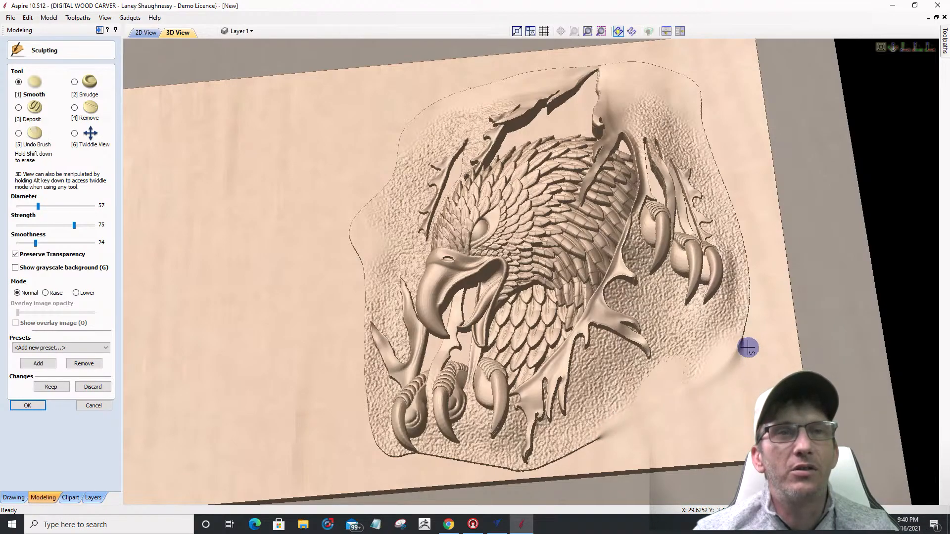
mouse_move(741, 341)
mouse_down()
mouse_move(755, 307)
mouse_move(751, 335)
mouse_move(770, 306)
mouse_up()
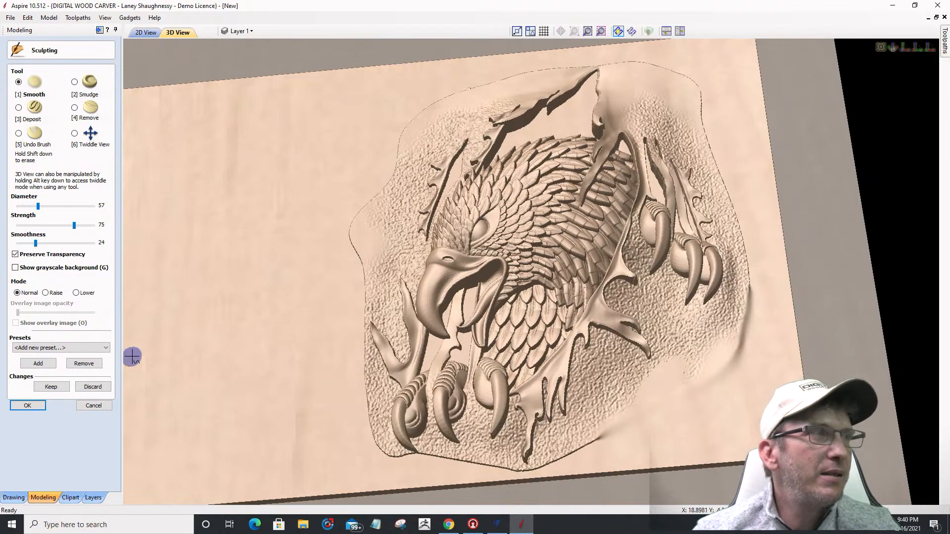
click(18, 134)
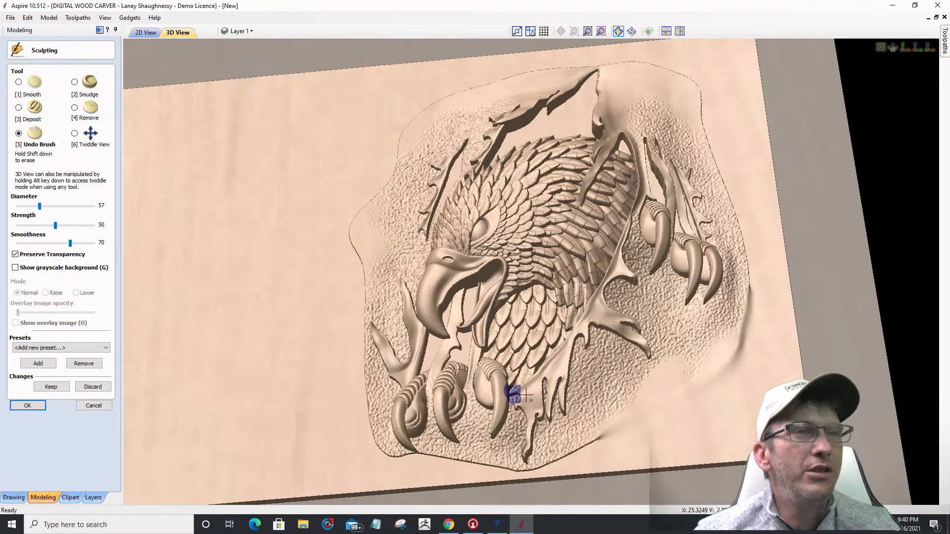
mouse_move(761, 269)
mouse_down()
mouse_move(706, 380)
mouse_move(576, 440)
mouse_move(609, 398)
mouse_move(807, 309)
mouse_up()
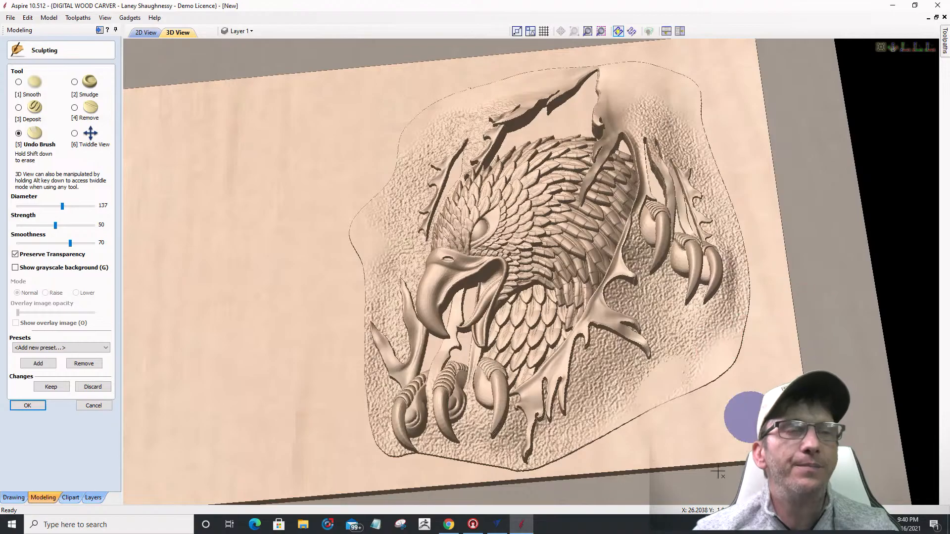
Step: Smudge the eagle relief's right and bottom edges into wavy ridges blending into the wood
click(75, 82)
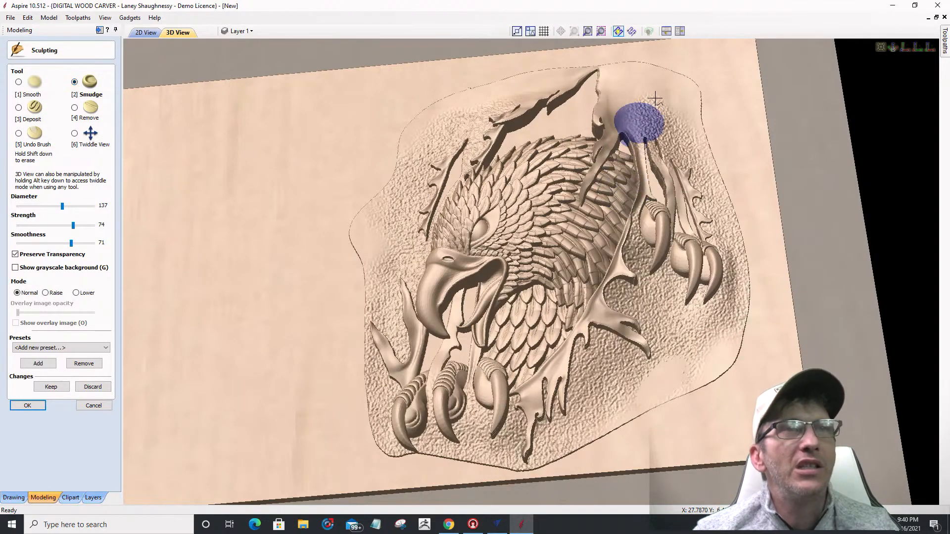
scroll(685, 76, down, 3)
mouse_move(686, 90)
mouse_down()
mouse_move(699, 78)
mouse_move(690, 96)
mouse_move(725, 140)
mouse_move(712, 141)
mouse_move(734, 158)
mouse_move(719, 159)
mouse_move(739, 190)
mouse_move(729, 196)
mouse_move(735, 212)
mouse_up()
mouse_move(723, 178)
mouse_down()
mouse_move(746, 222)
mouse_move(736, 230)
mouse_up()
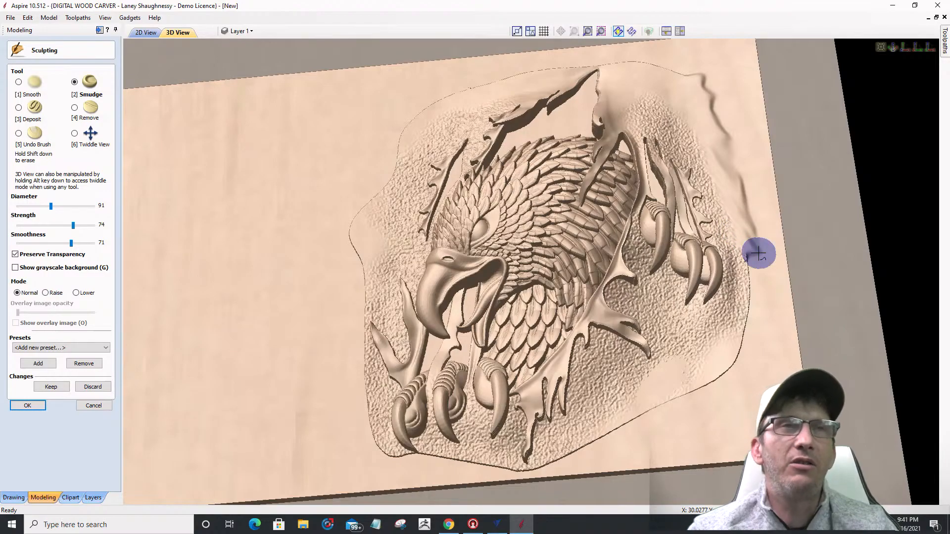
mouse_move(756, 253)
mouse_down()
mouse_move(748, 258)
mouse_move(762, 278)
mouse_move(747, 282)
mouse_move(763, 296)
mouse_move(753, 304)
mouse_move(750, 366)
mouse_move(628, 434)
mouse_move(606, 434)
mouse_move(604, 421)
mouse_move(531, 480)
mouse_up()
drag(585, 462, 568, 466)
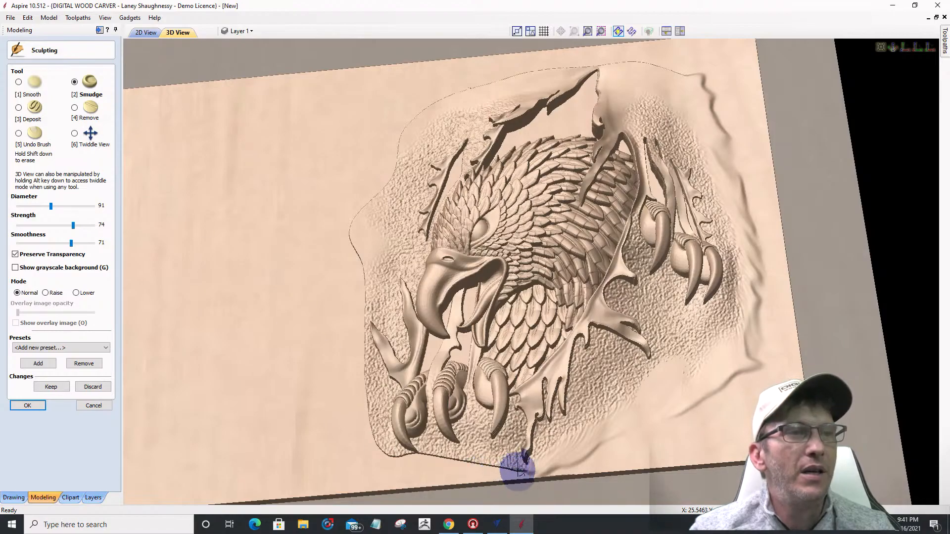
mouse_move(489, 470)
mouse_down()
mouse_move(505, 471)
mouse_move(500, 458)
mouse_move(423, 483)
mouse_move(445, 464)
mouse_move(417, 475)
mouse_move(426, 451)
mouse_up()
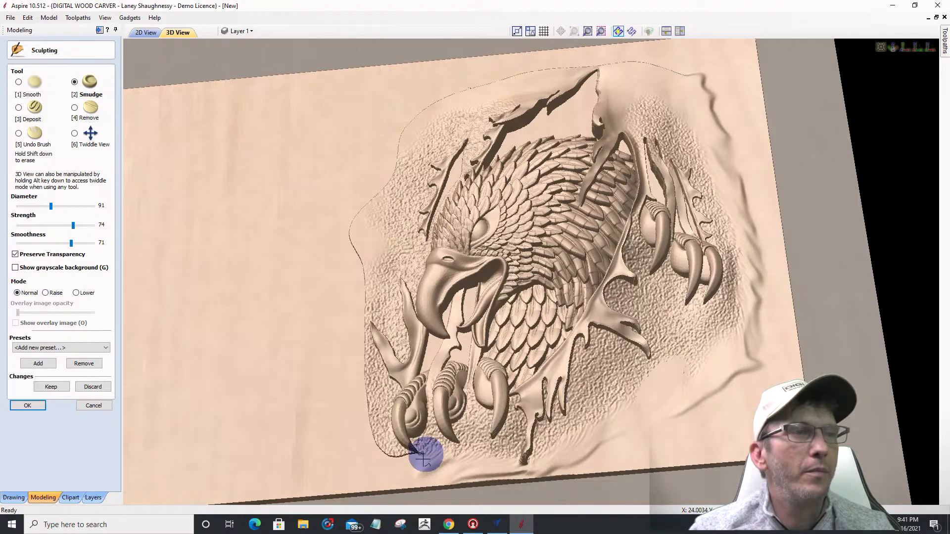
ctrl+scroll(403, 471, up, 2)
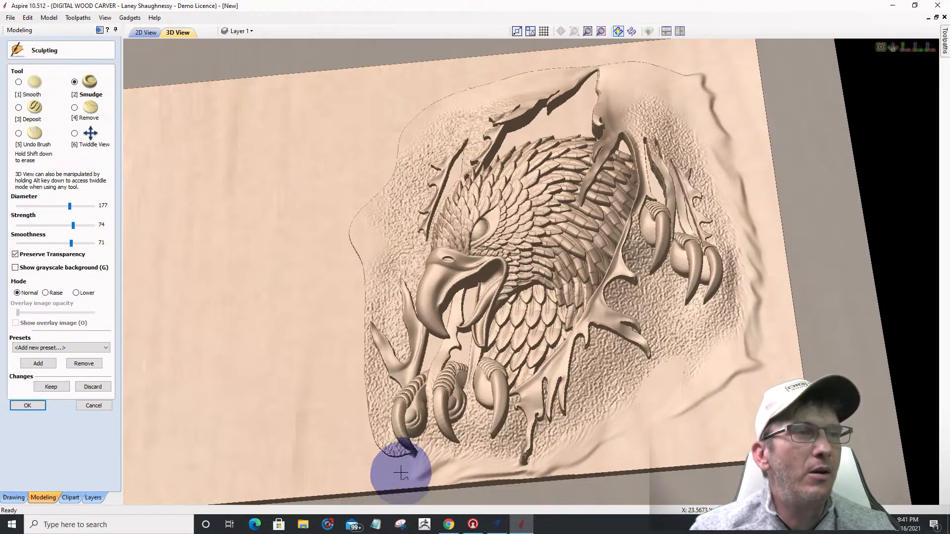
ctrl+scroll(140, 320, down, 6)
Step: Turn the view toward the talons, smudge around a talon, then undo-brush its tip back
click(75, 134)
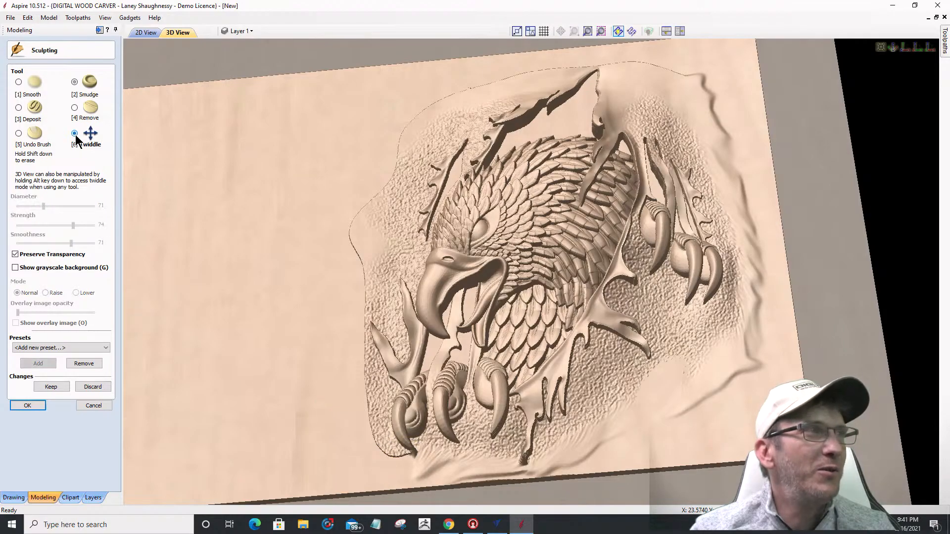
drag(507, 355, 605, 257)
scroll(614, 245, up, 3)
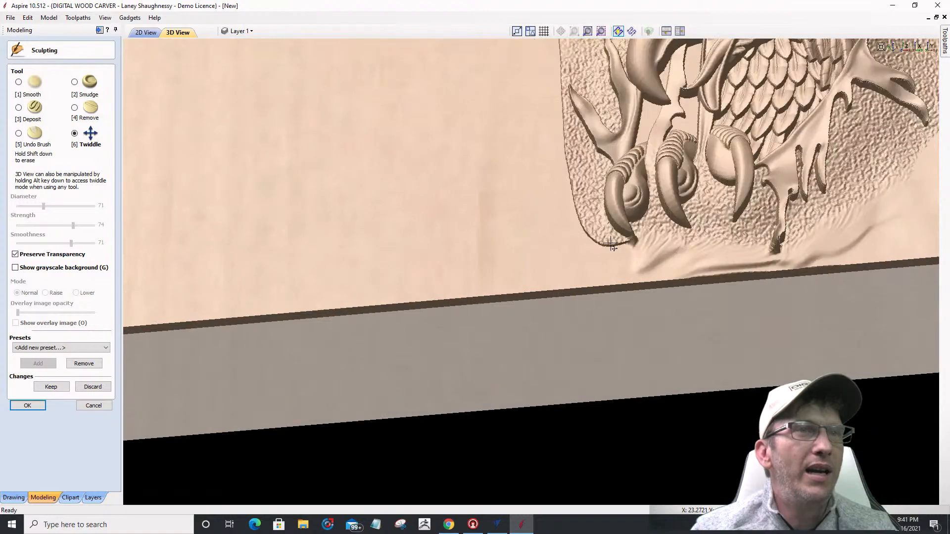
click(18, 133)
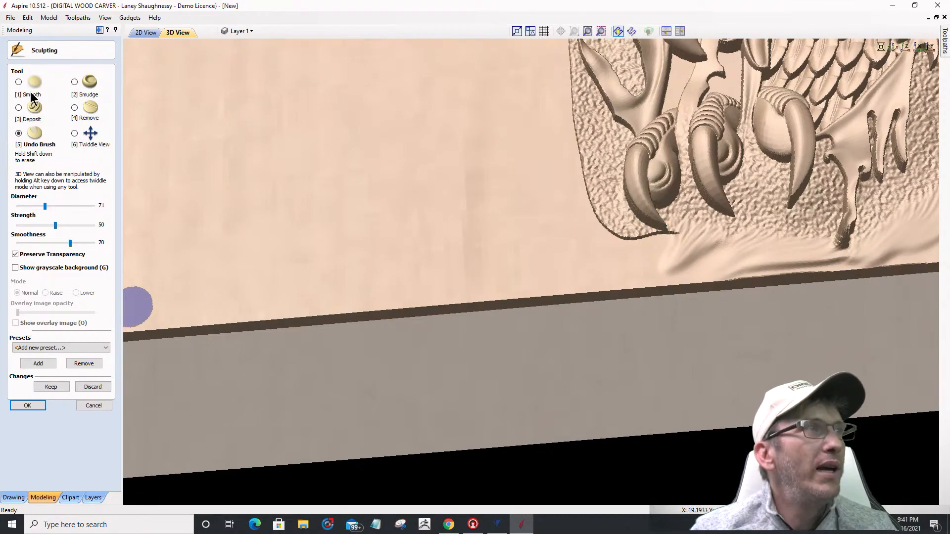
key(2)
mouse_move(659, 229)
mouse_down()
mouse_move(643, 201)
mouse_move(591, 245)
mouse_up()
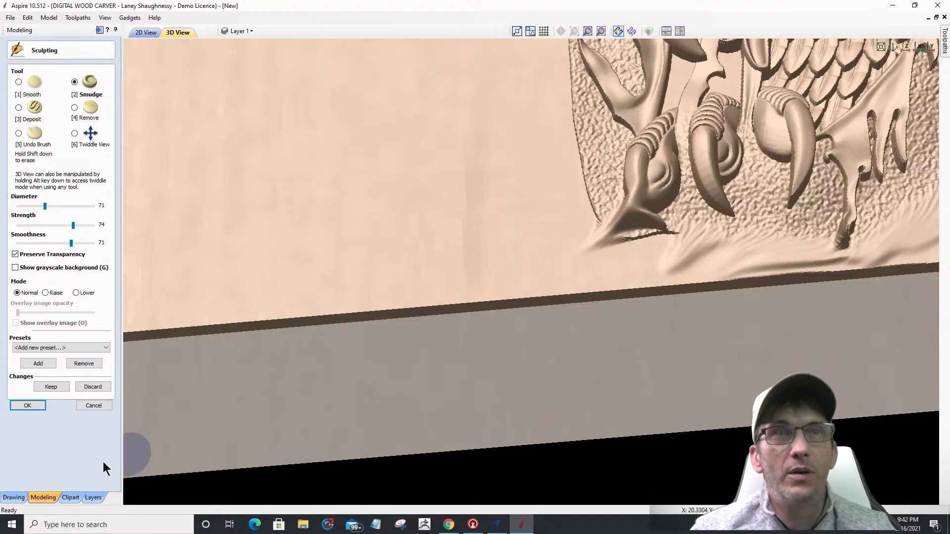
click(19, 133)
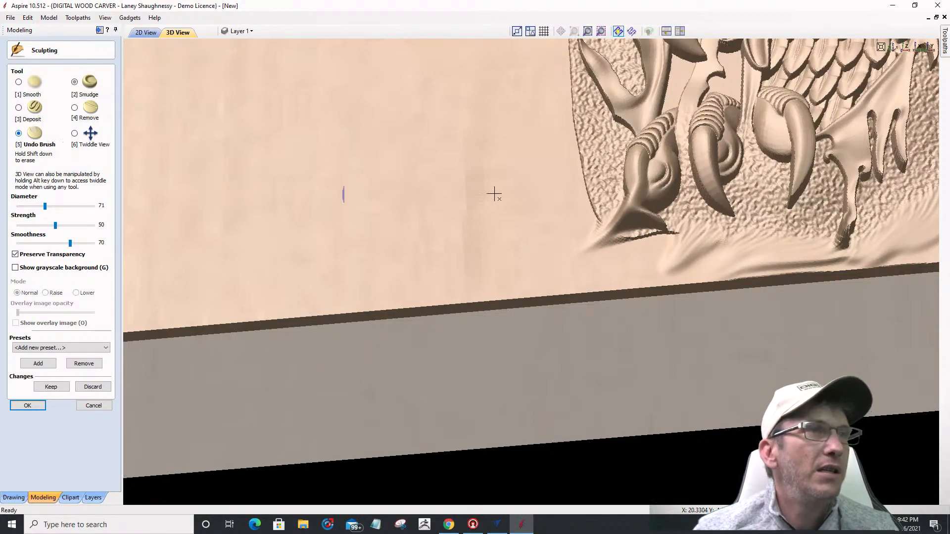
mouse_move(619, 178)
mouse_down()
mouse_move(637, 202)
mouse_move(574, 248)
mouse_move(643, 231)
mouse_up()
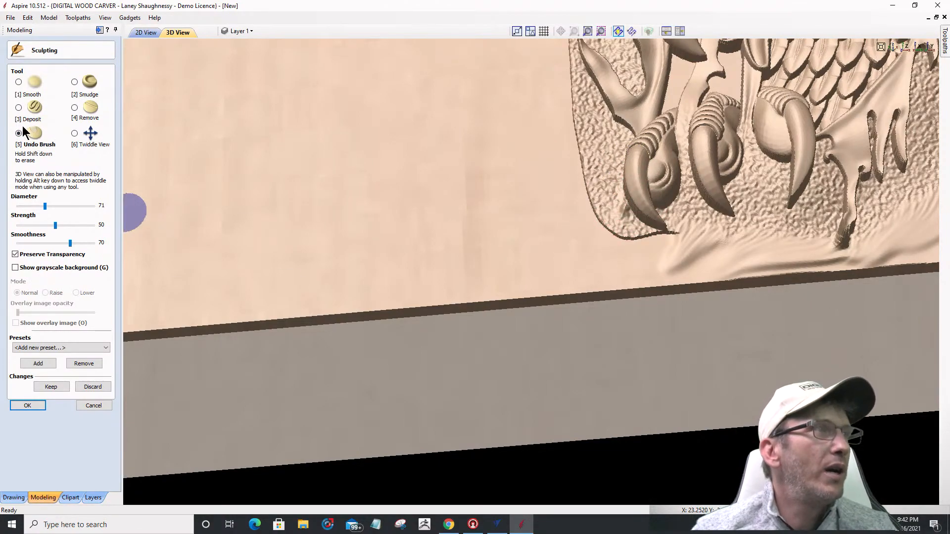
Step: Erase sculpting on the ridge by the claw, then smudge the edge beside the claw tip leftward
ctrl+scroll(615, 257, down, 10)
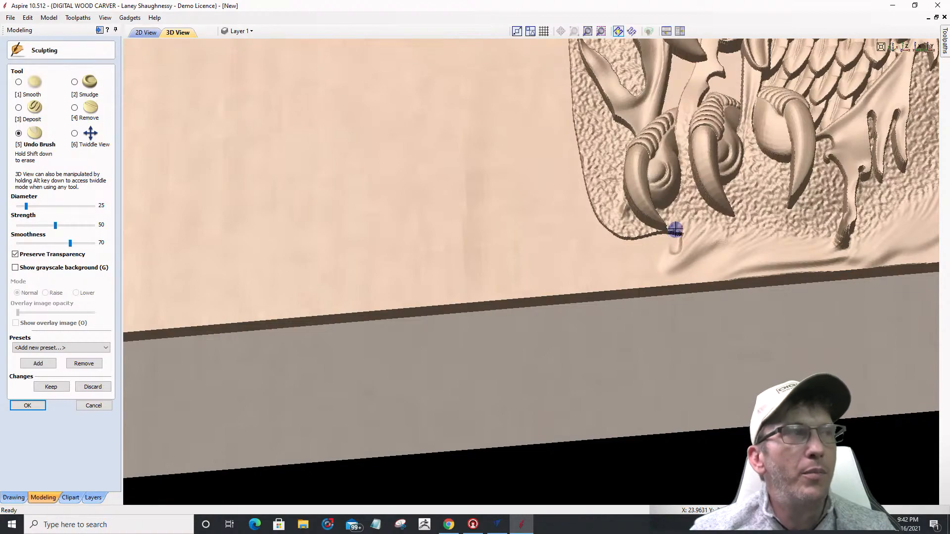
drag(682, 231, 671, 238)
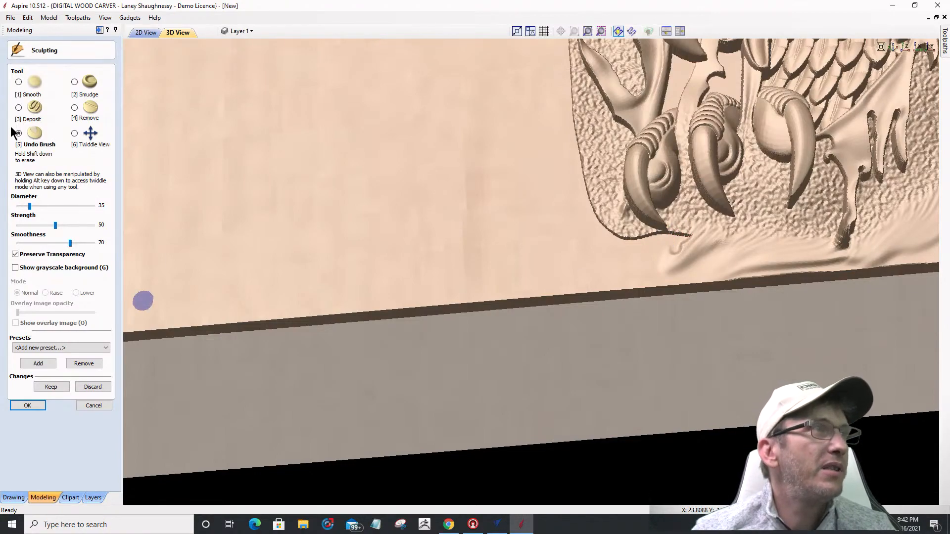
click(74, 83)
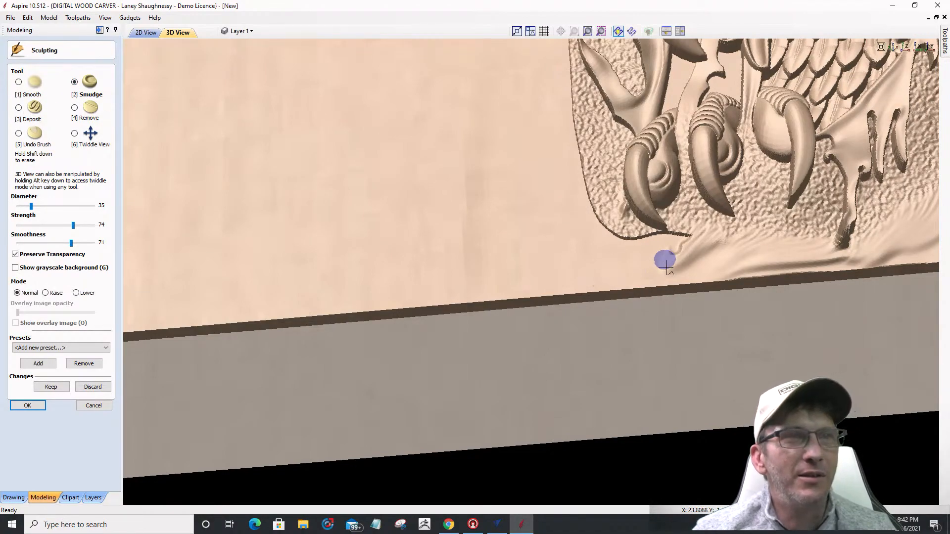
drag(696, 235, 664, 251)
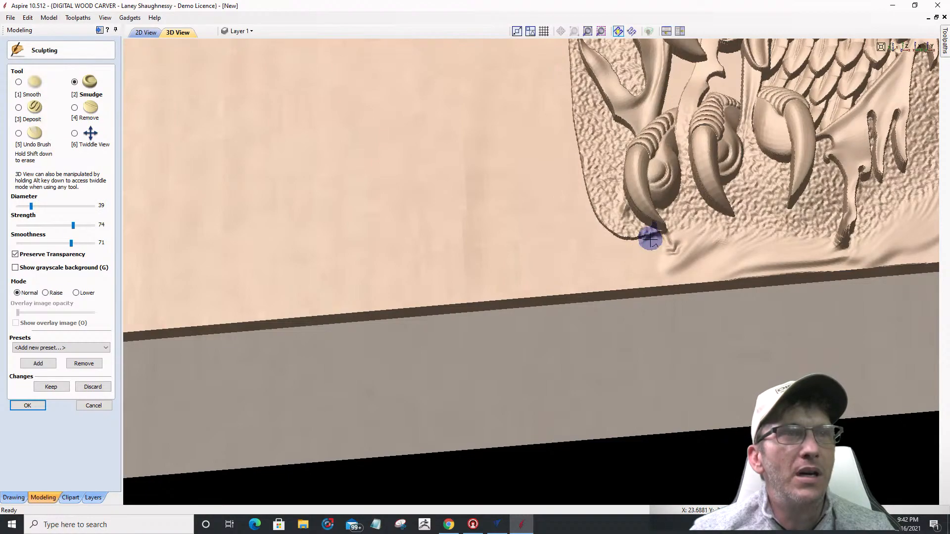
mouse_move(641, 246)
mouse_down()
mouse_move(640, 236)
mouse_move(630, 237)
mouse_move(647, 235)
mouse_move(604, 235)
mouse_move(627, 239)
mouse_move(572, 174)
mouse_move(585, 194)
mouse_move(574, 177)
mouse_move(581, 159)
mouse_move(551, 148)
mouse_move(568, 138)
mouse_move(569, 207)
mouse_up()
ctrl+scroll(585, 193, up, 4)
ctrl+scroll(597, 253, down, 2)
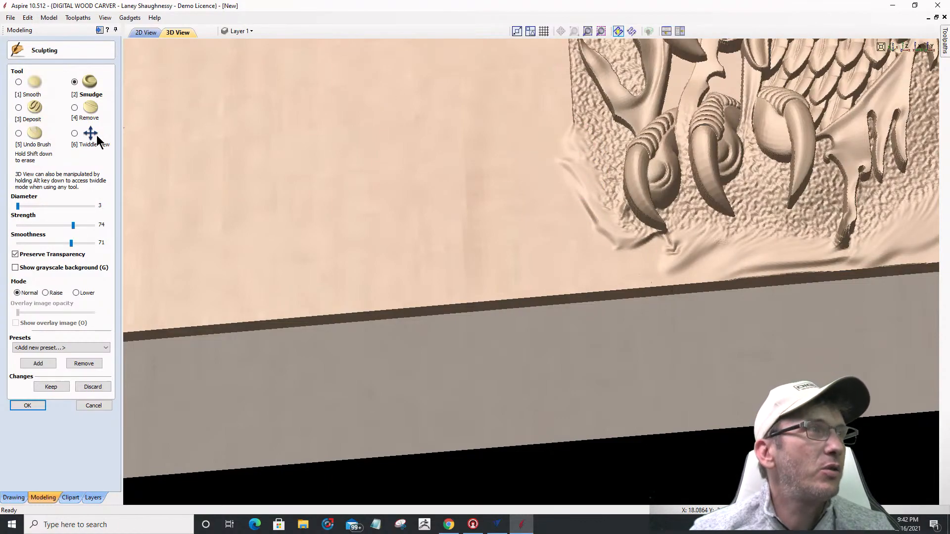
Step: Move from a top-down view of the whole board to a close-up of the eagle relief
click(75, 133)
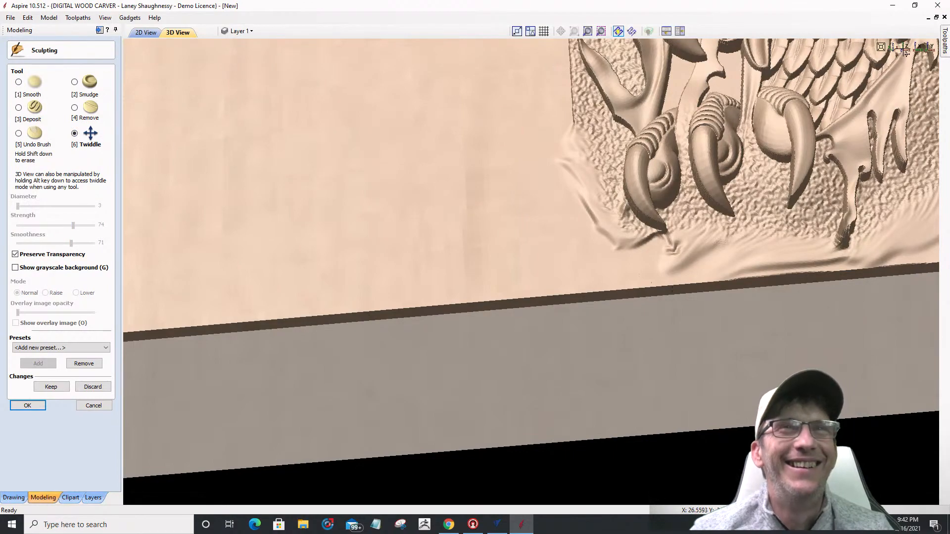
click(905, 50)
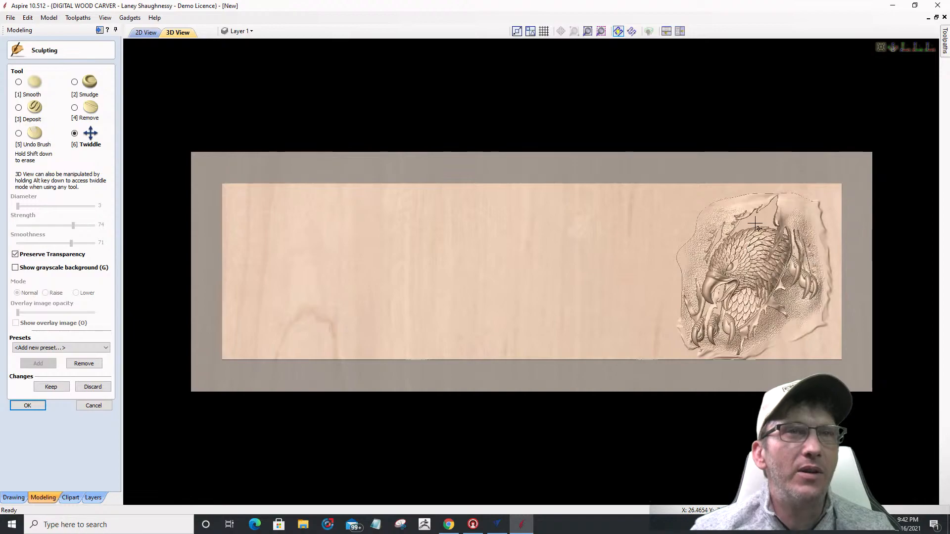
scroll(755, 224, up, 3)
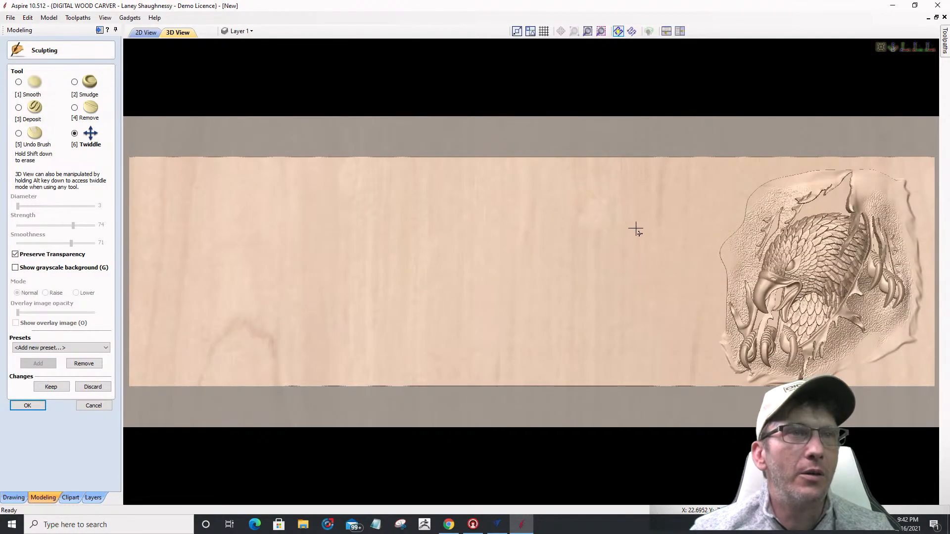
drag(647, 228, 569, 246)
scroll(724, 384, up, 3)
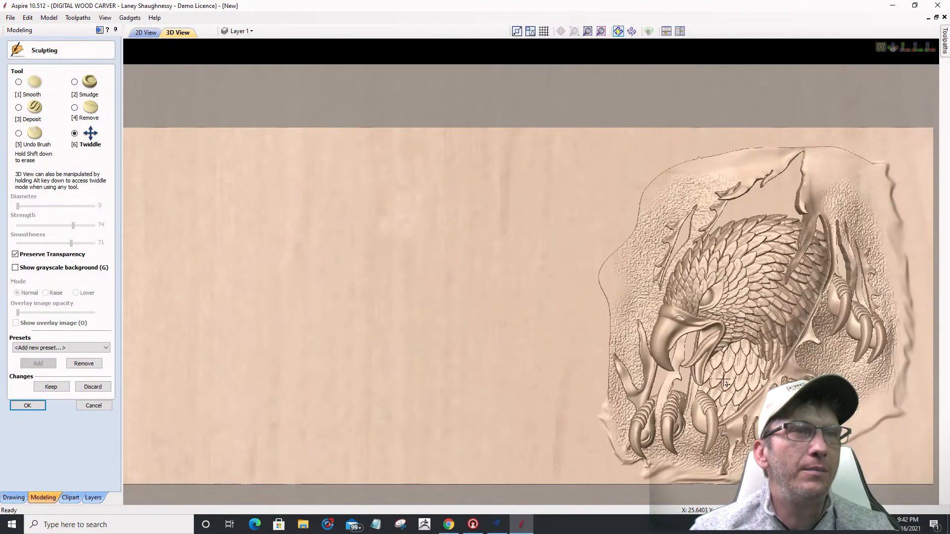
scroll(725, 384, up, 2)
drag(725, 383, 677, 290)
scroll(707, 287, down, 2)
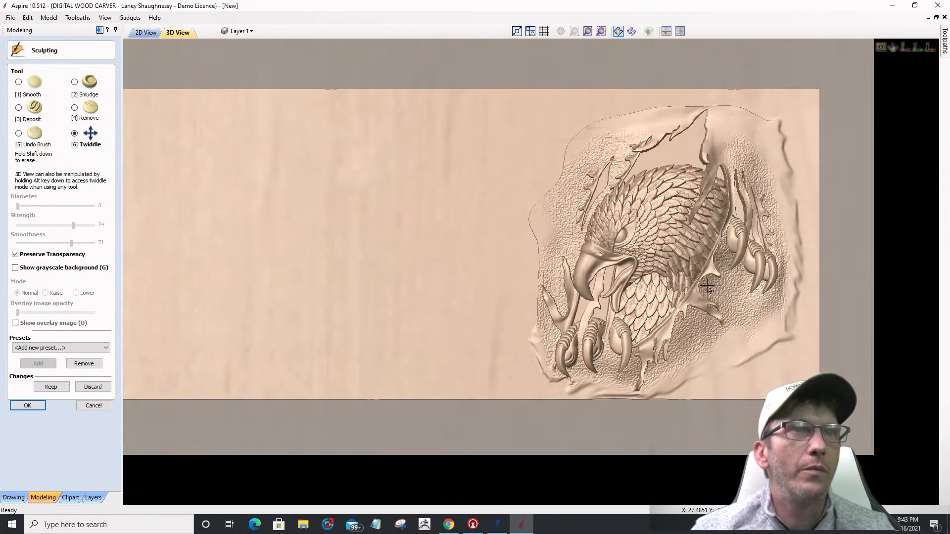
scroll(707, 287, up, 1)
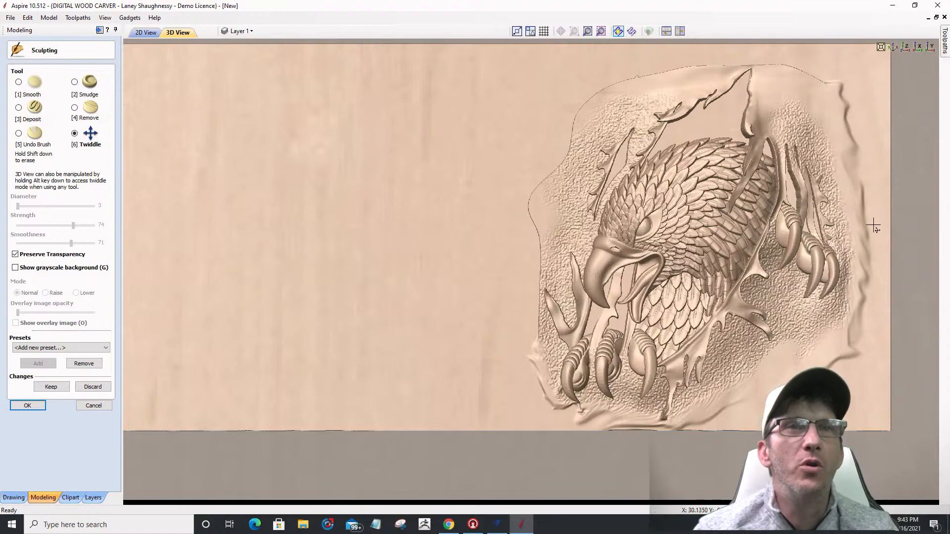
Step: Smudge the eagle relief's left and upper-left edges outward into the wood
click(74, 82)
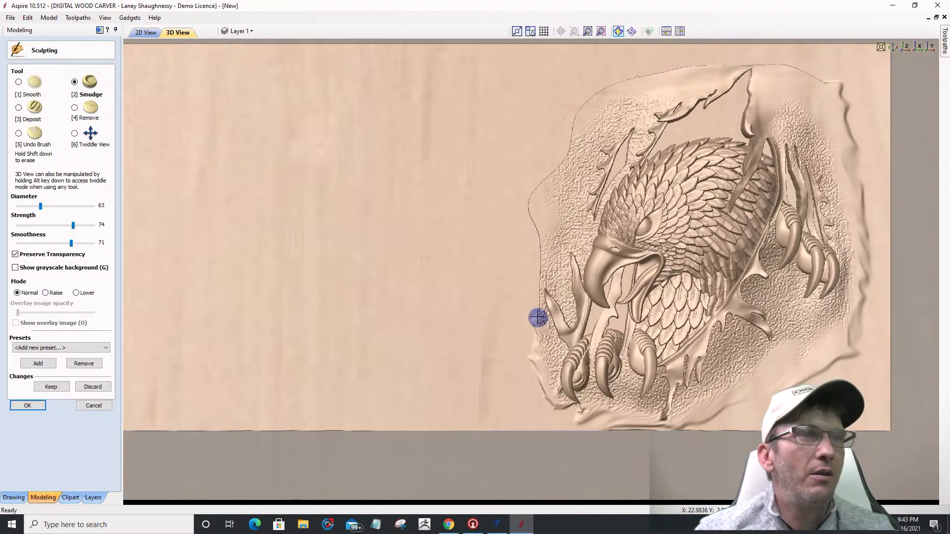
mouse_move(542, 317)
mouse_down()
mouse_move(528, 295)
mouse_move(545, 265)
mouse_move(534, 245)
mouse_up()
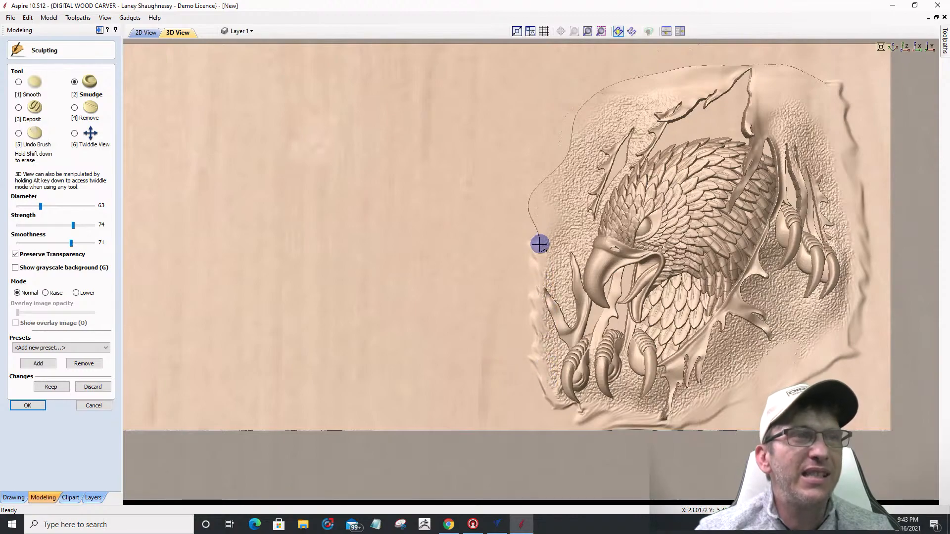
mouse_move(537, 237)
mouse_down()
mouse_move(515, 218)
mouse_move(533, 221)
mouse_move(523, 220)
mouse_move(520, 195)
mouse_up()
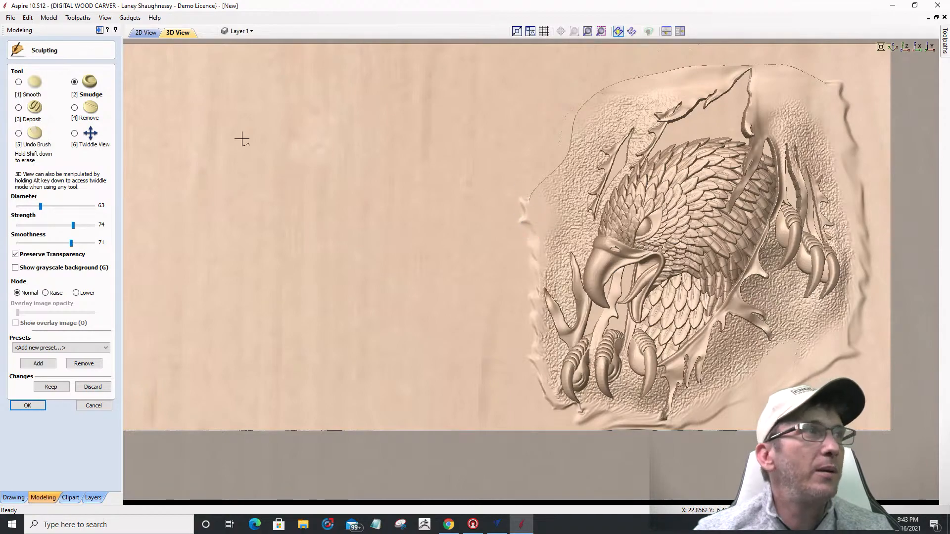
click(19, 108)
ctrl+scroll(545, 215, down, 5)
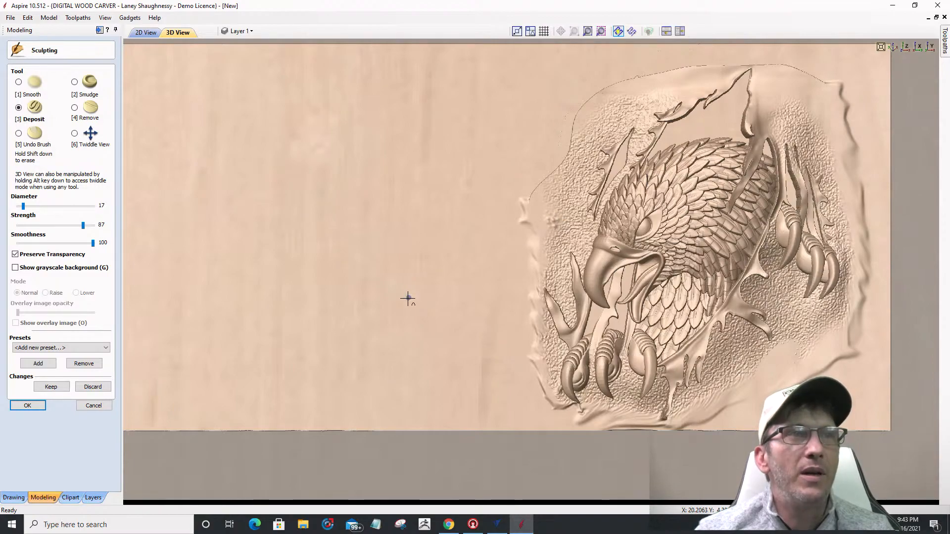
click(27, 133)
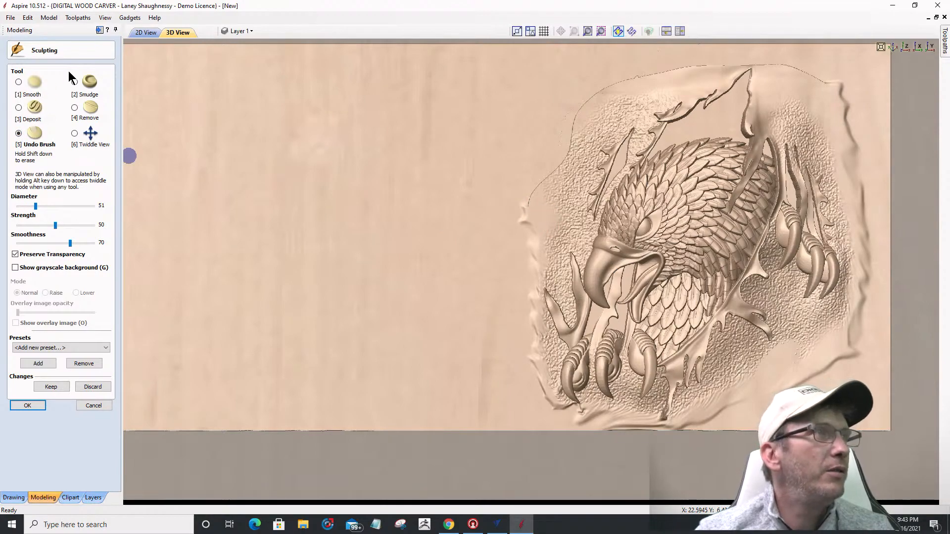
click(74, 82)
scroll(520, 214, up, 2)
mouse_move(513, 208)
mouse_down()
mouse_move(526, 181)
mouse_move(553, 162)
mouse_move(551, 144)
mouse_move(566, 151)
mouse_up()
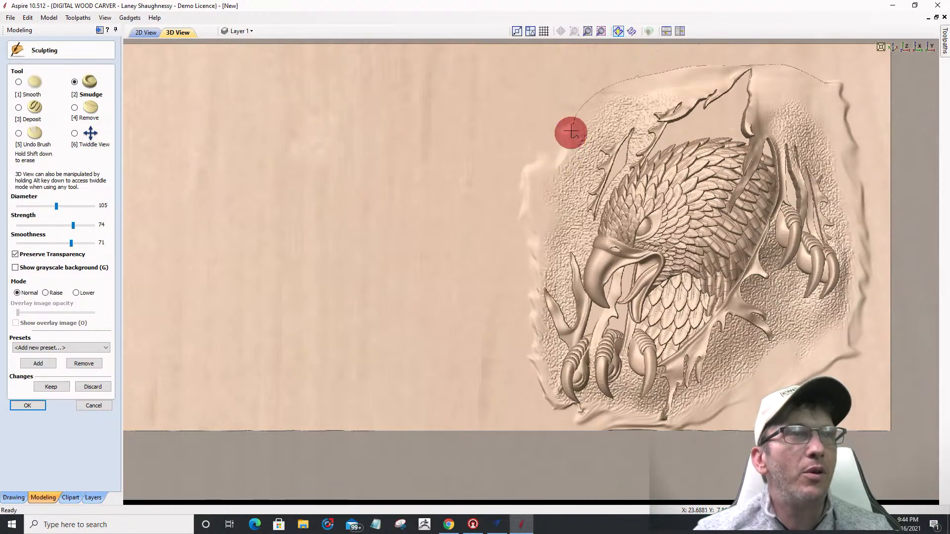
mouse_move(570, 115)
mouse_down()
mouse_move(569, 106)
mouse_move(623, 76)
mouse_move(760, 62)
mouse_move(826, 74)
mouse_up()
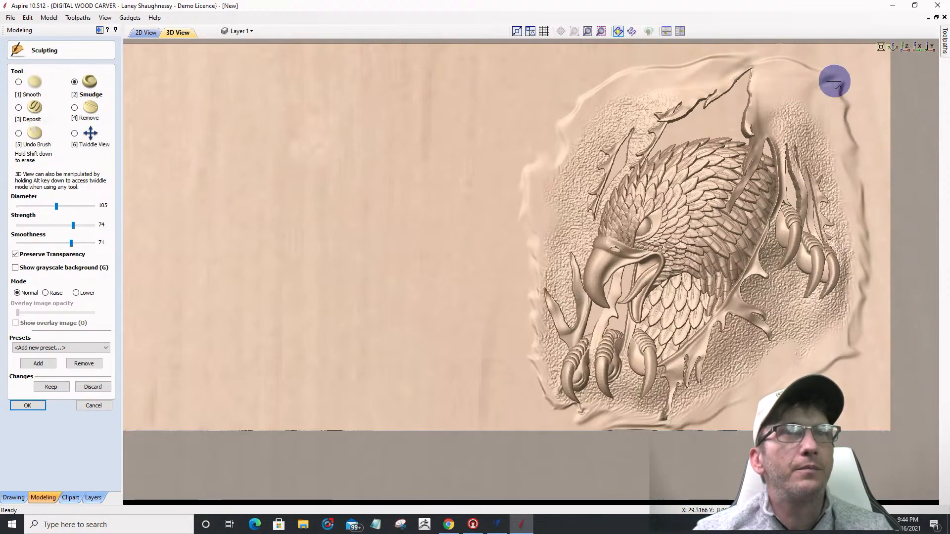
Step: Smooth the carving's bottom and right edges
scroll(884, 202, down, 2)
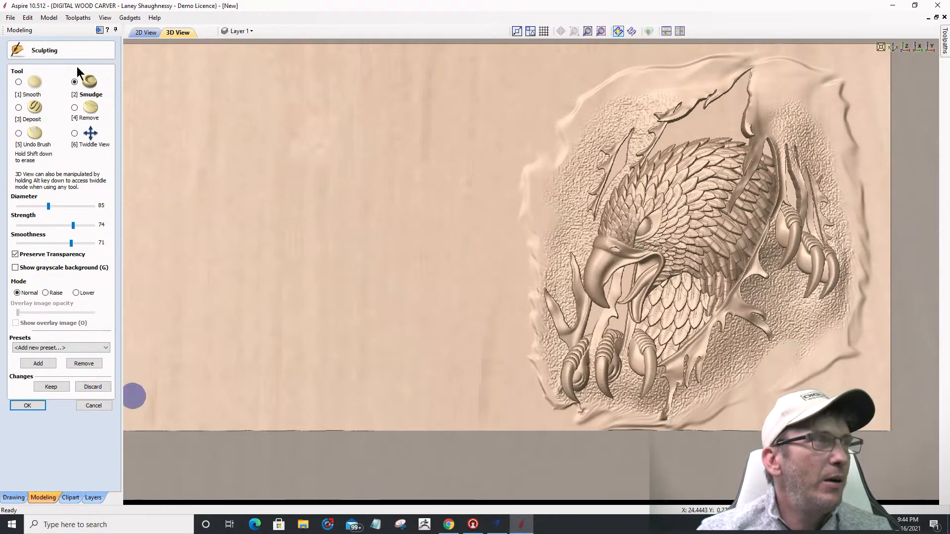
click(19, 82)
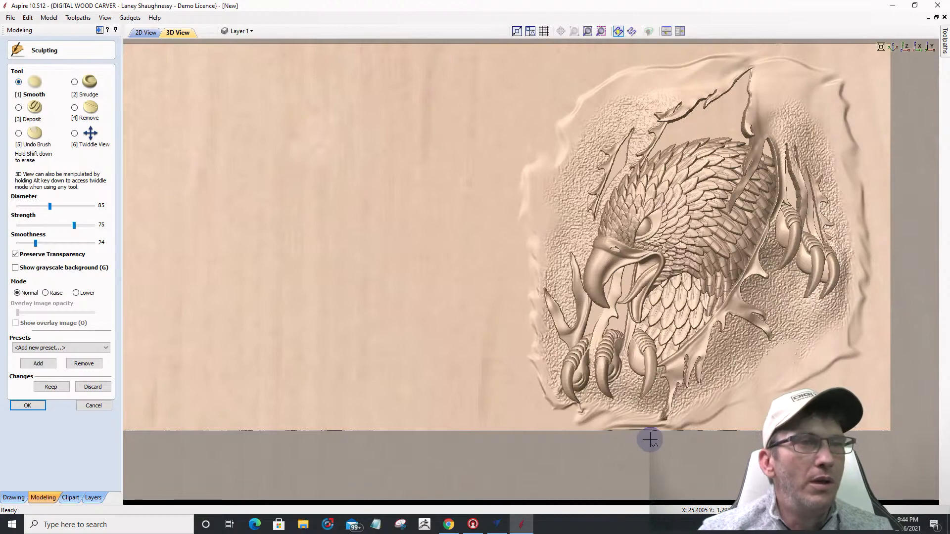
drag(553, 428, 715, 432)
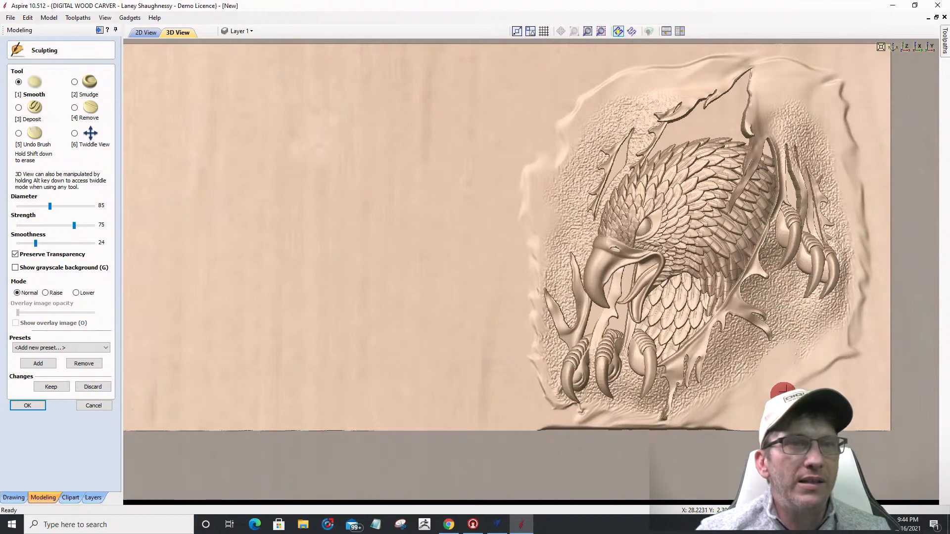
drag(806, 384, 791, 393)
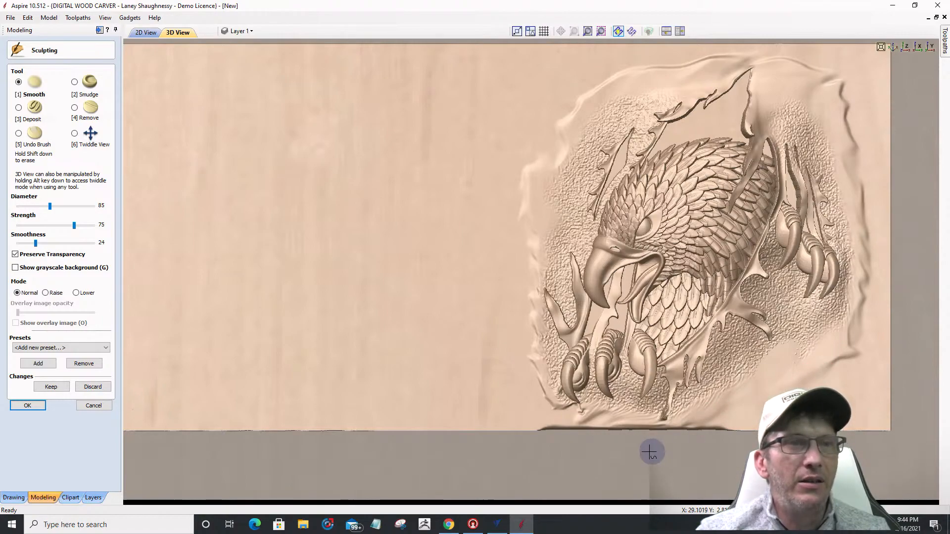
mouse_move(855, 350)
mouse_down()
mouse_move(828, 364)
mouse_move(859, 322)
mouse_move(833, 366)
mouse_move(863, 305)
mouse_move(859, 314)
mouse_move(877, 218)
mouse_move(860, 207)
mouse_move(869, 174)
mouse_move(854, 138)
mouse_move(865, 182)
mouse_move(850, 154)
mouse_move(848, 89)
mouse_move(862, 79)
mouse_move(831, 81)
mouse_move(792, 57)
mouse_move(677, 60)
mouse_move(594, 74)
mouse_move(638, 78)
mouse_move(589, 85)
mouse_move(505, 190)
mouse_move(545, 169)
mouse_move(528, 214)
mouse_move(547, 185)
mouse_move(521, 218)
mouse_move(538, 214)
mouse_move(522, 283)
mouse_move(525, 326)
mouse_move(551, 403)
mouse_move(576, 407)
mouse_move(475, 393)
mouse_up()
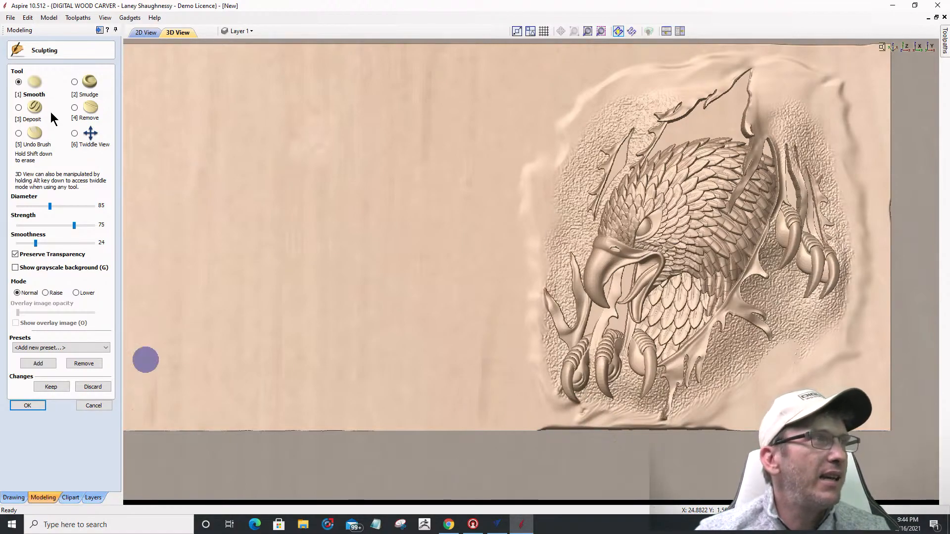
Step: Undo the sculpting along the board's bottom edge, re-smooth it, and accept the changes
click(18, 134)
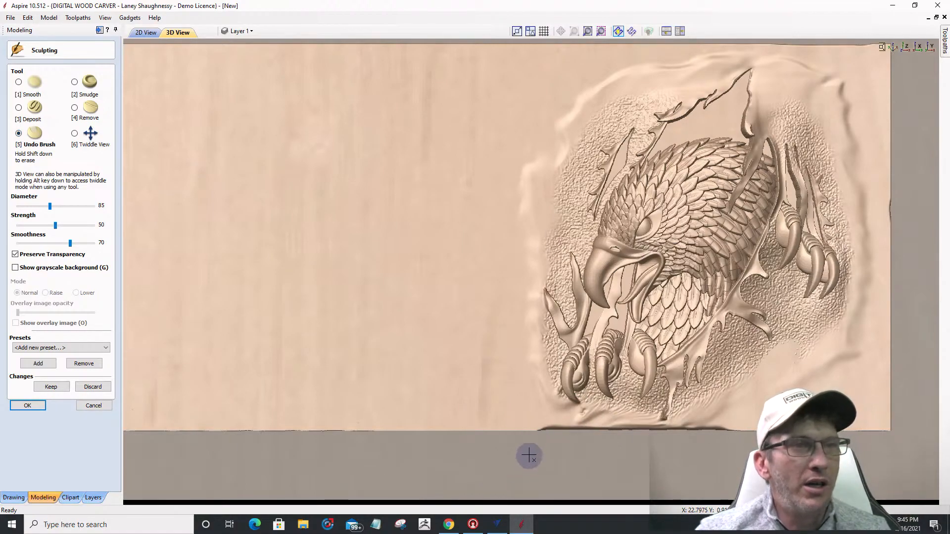
drag(527, 432, 702, 434)
mouse_move(633, 443)
mouse_down()
mouse_move(568, 435)
mouse_move(500, 450)
mouse_up()
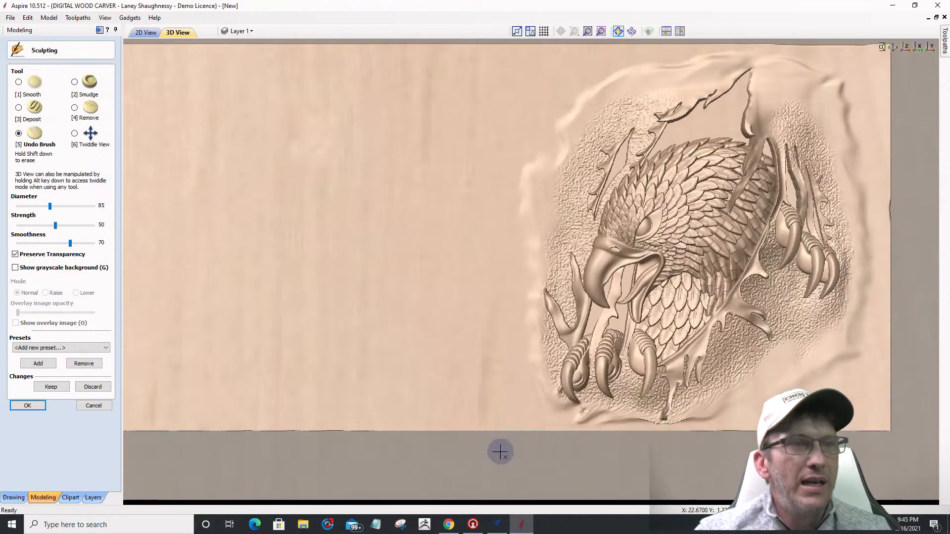
click(18, 82)
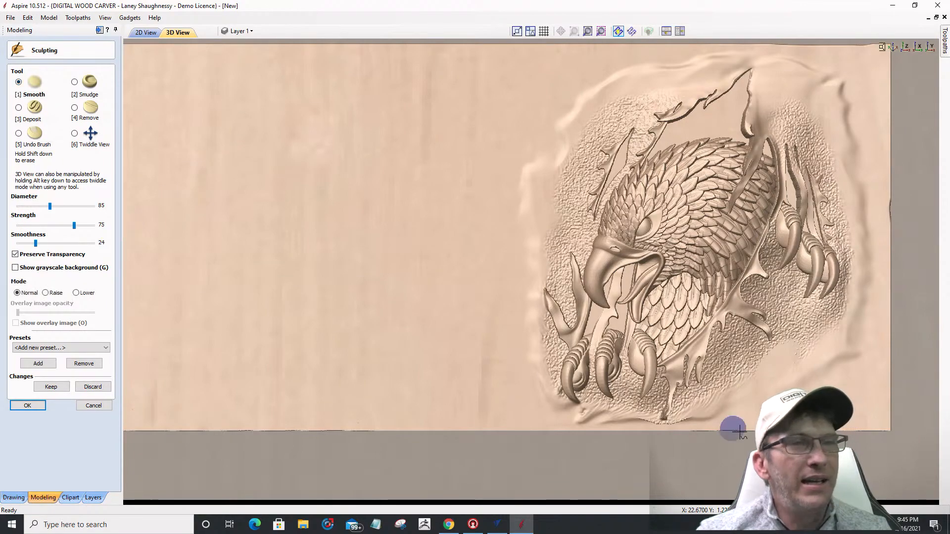
ctrl+scroll(625, 430, down, 3)
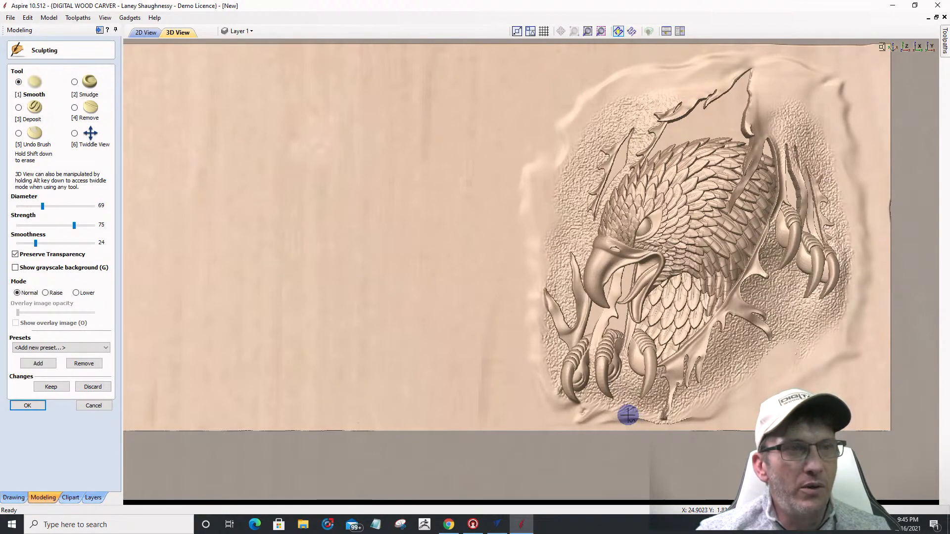
mouse_move(627, 415)
mouse_down()
mouse_move(692, 415)
mouse_move(550, 416)
mouse_up()
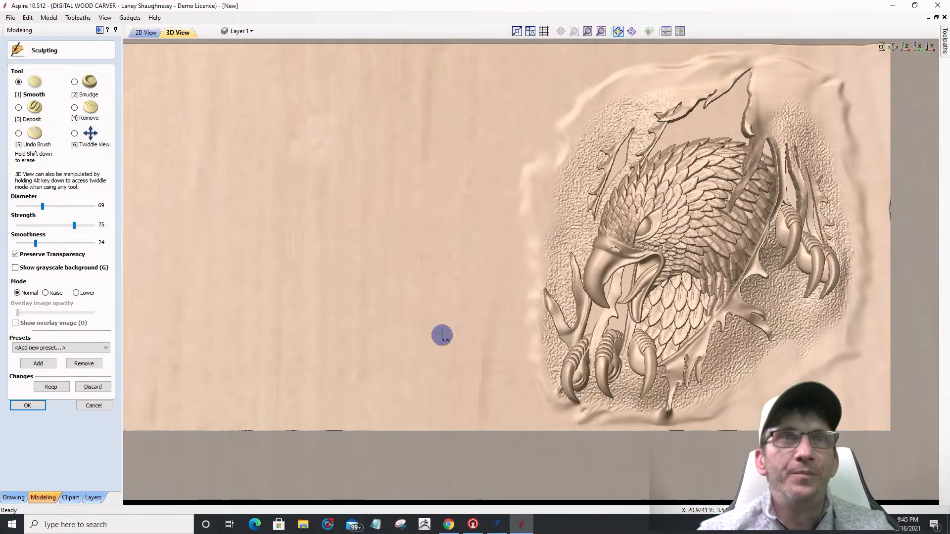
click(15, 406)
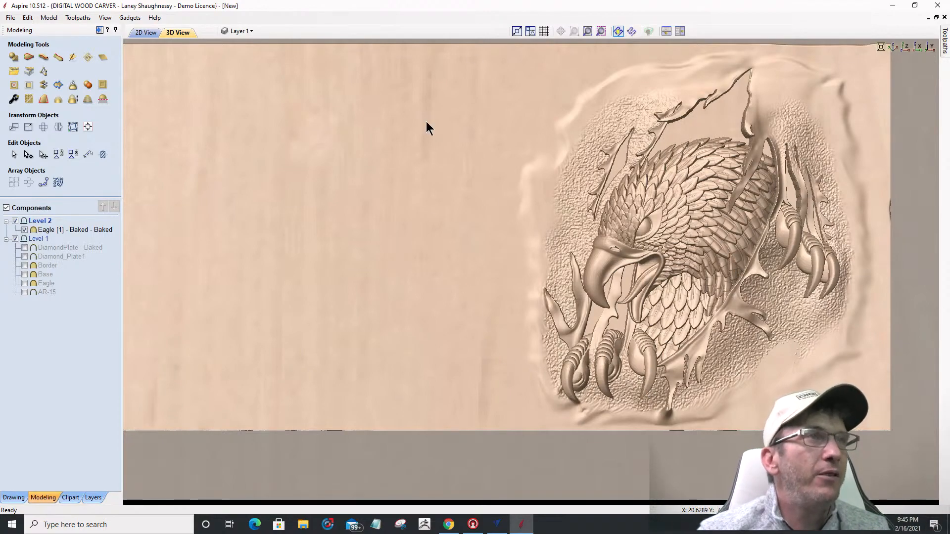
Step: Show the diamond-plate border and AR-15 components and fit the whole relief in view
click(24, 248)
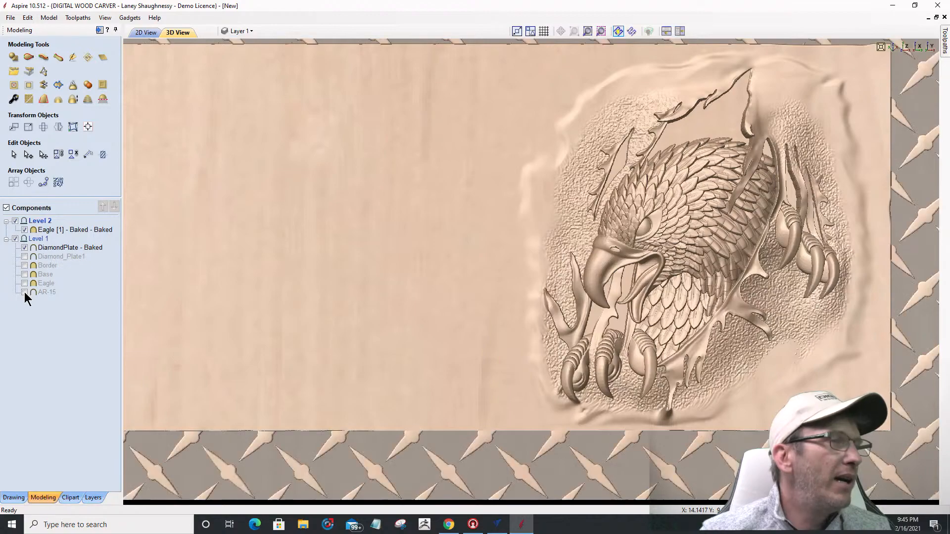
click(25, 292)
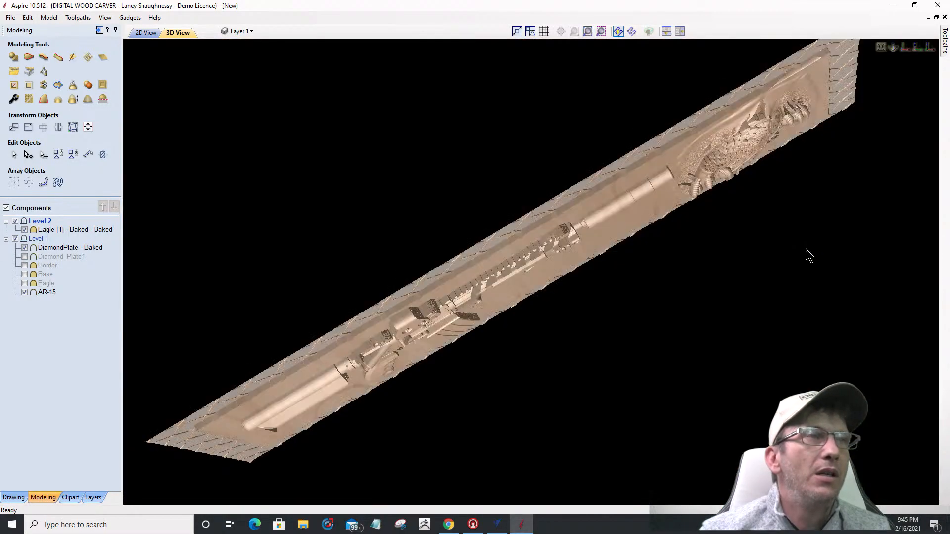
click(592, 33)
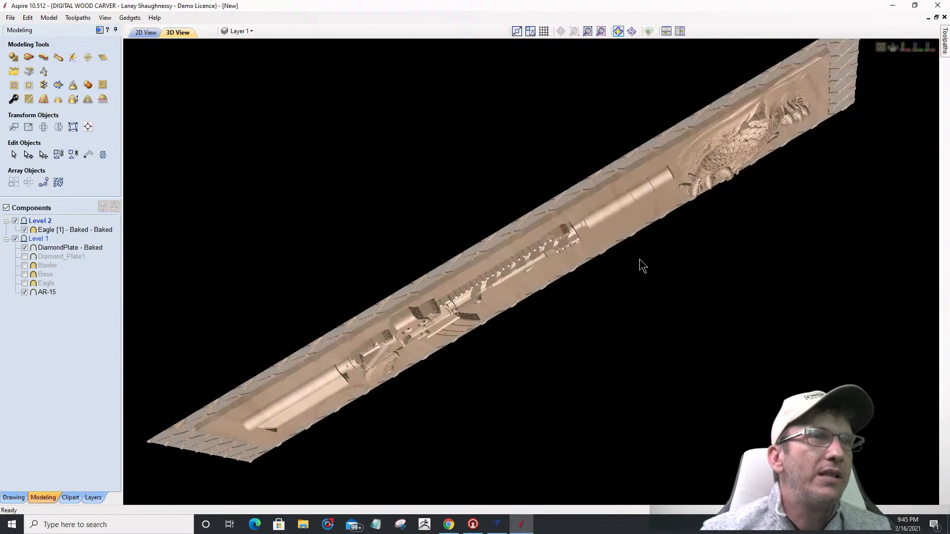
click(903, 49)
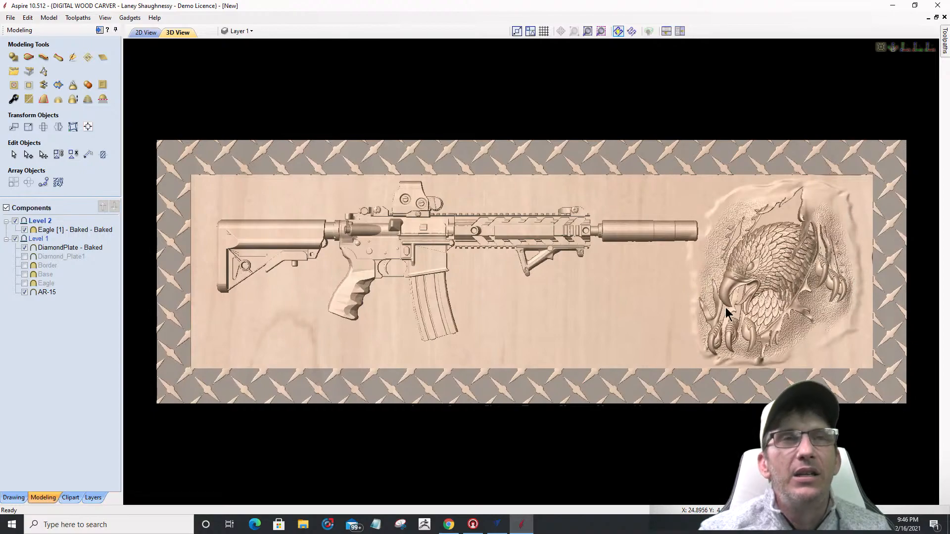
click(49, 231)
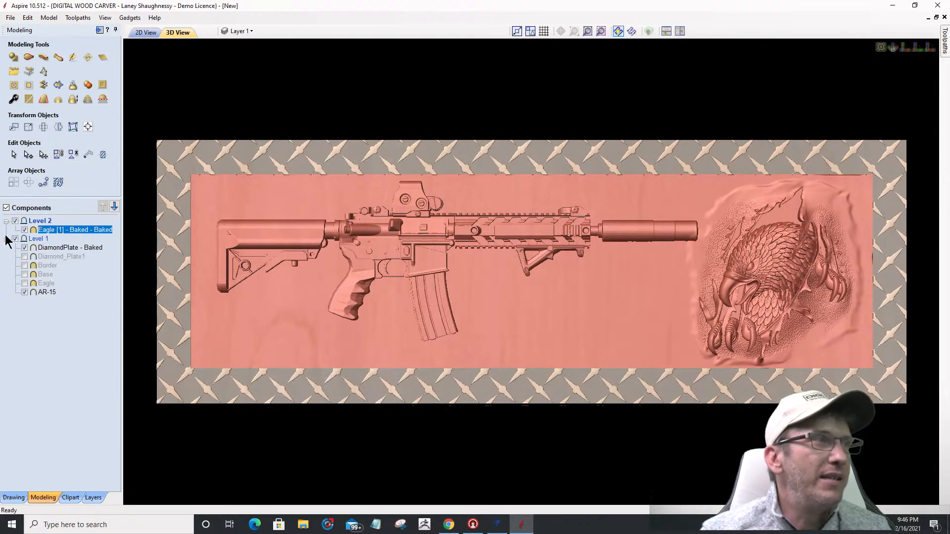
click(25, 229)
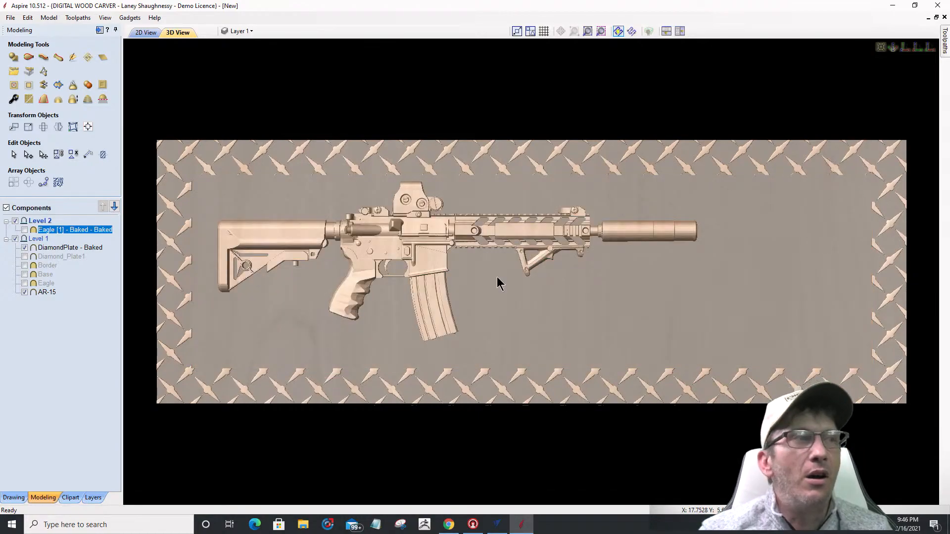
click(23, 230)
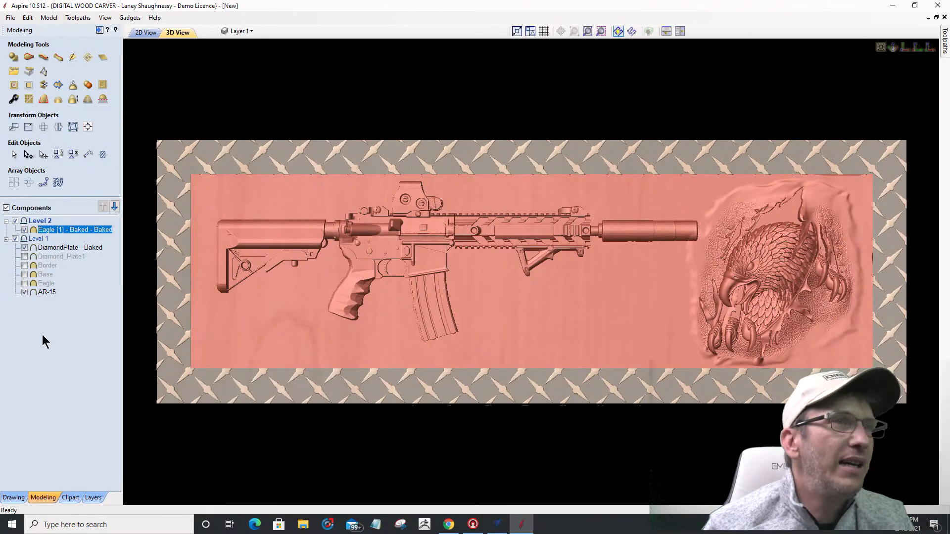
click(436, 366)
drag(513, 335, 521, 283)
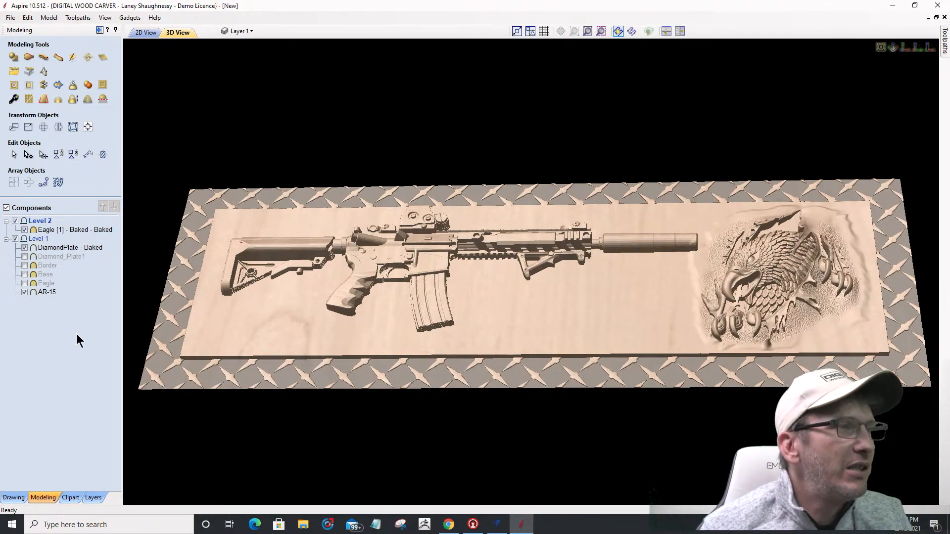
Step: Browse the clipart library's Texture Fill Tiles folder
click(71, 498)
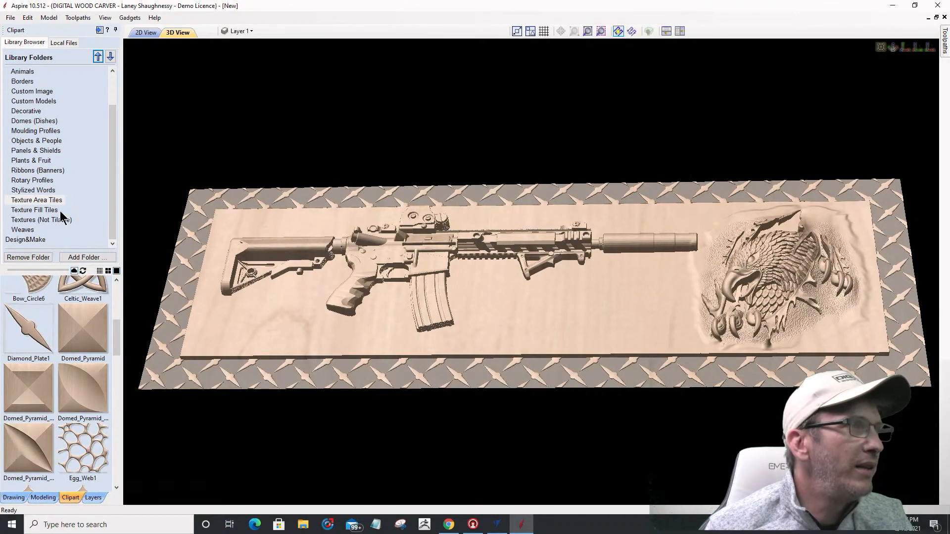
click(34, 221)
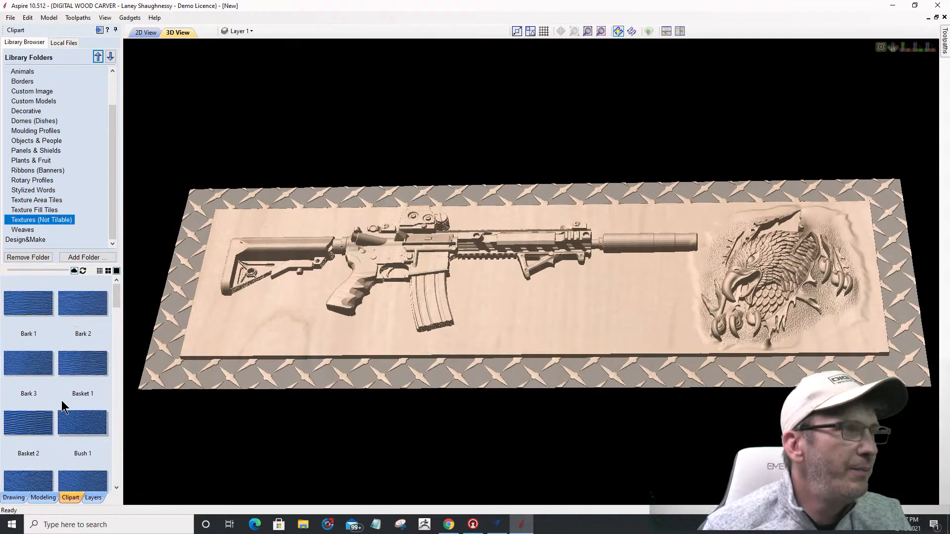
click(28, 212)
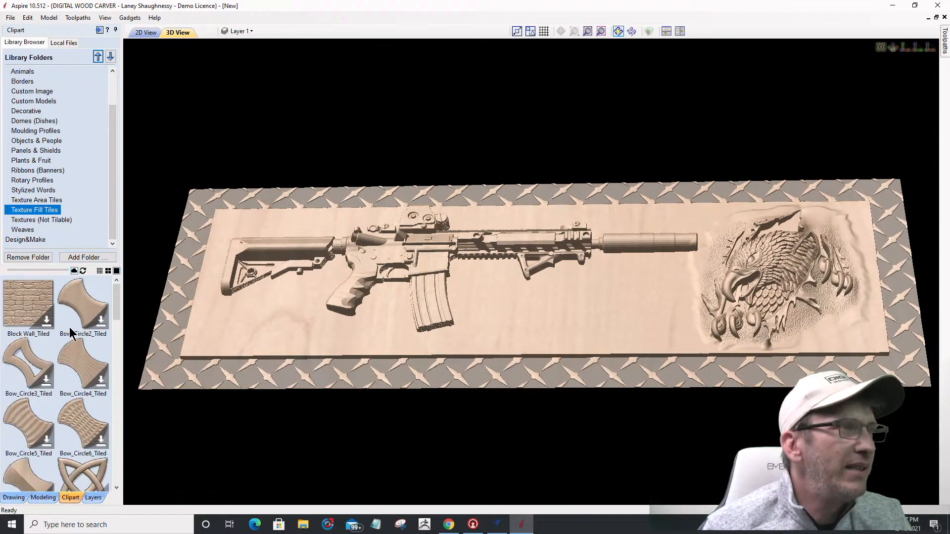
scroll(75, 308, down, 10)
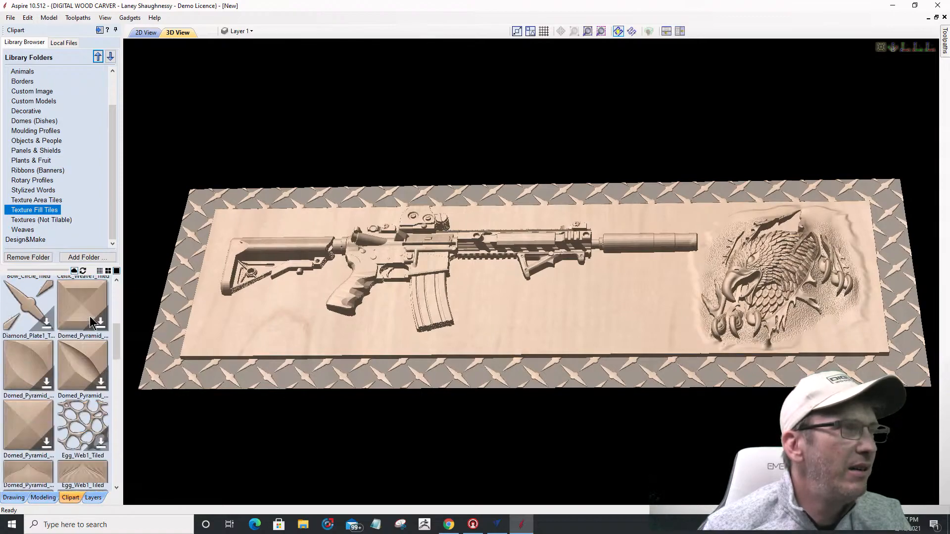
scroll(89, 327, down, 7)
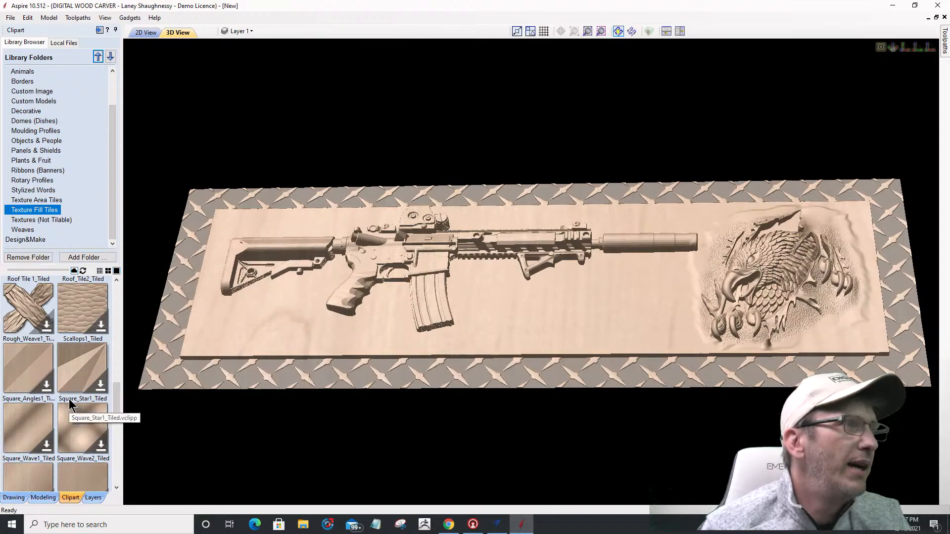
scroll(73, 402, down, 5)
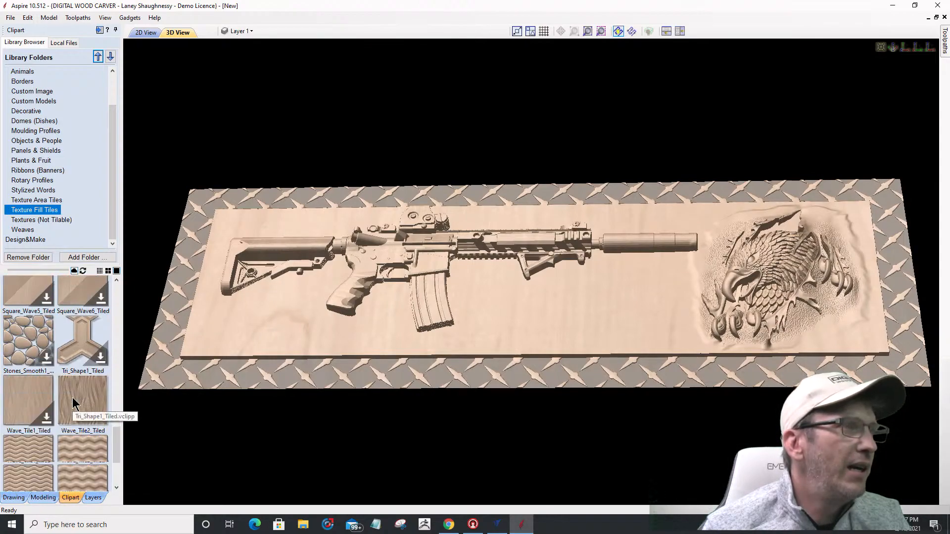
scroll(73, 402, down, 1)
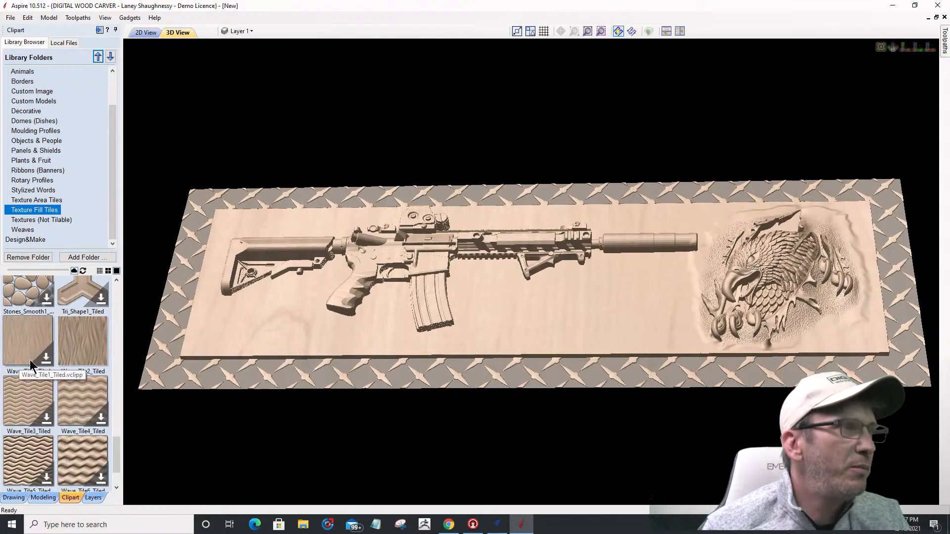
scroll(54, 418, down, 1)
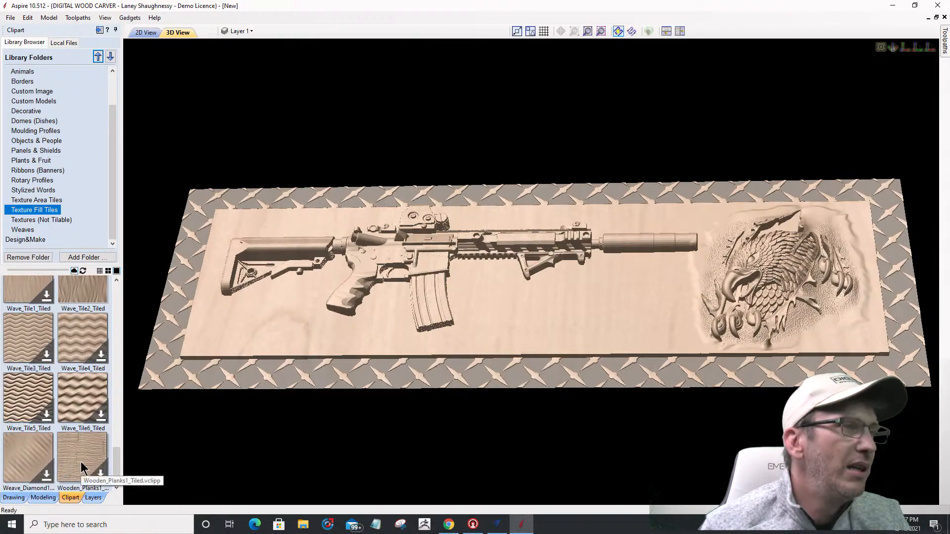
Step: Add the Wooden_Planks1_Tiled texture to the model and dismiss the login prompt
drag(82, 465, 255, 339)
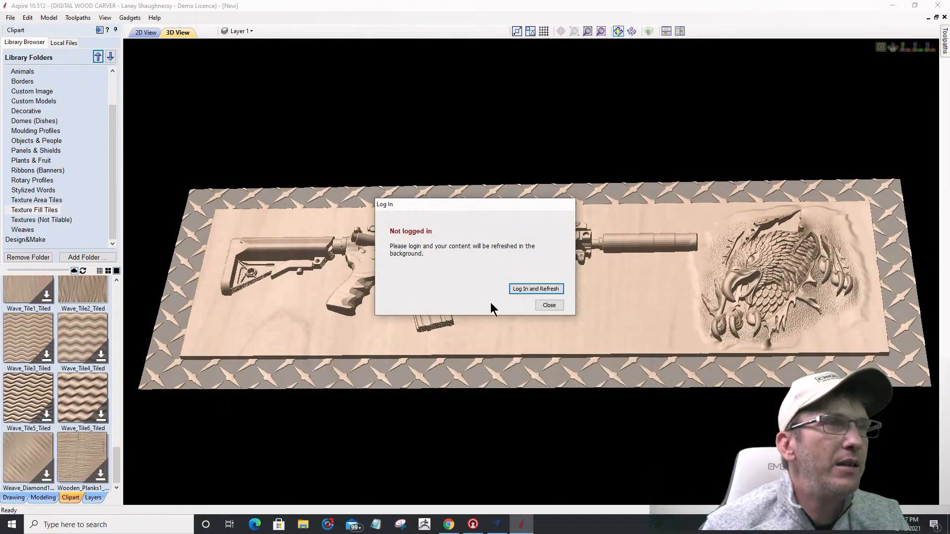
click(525, 289)
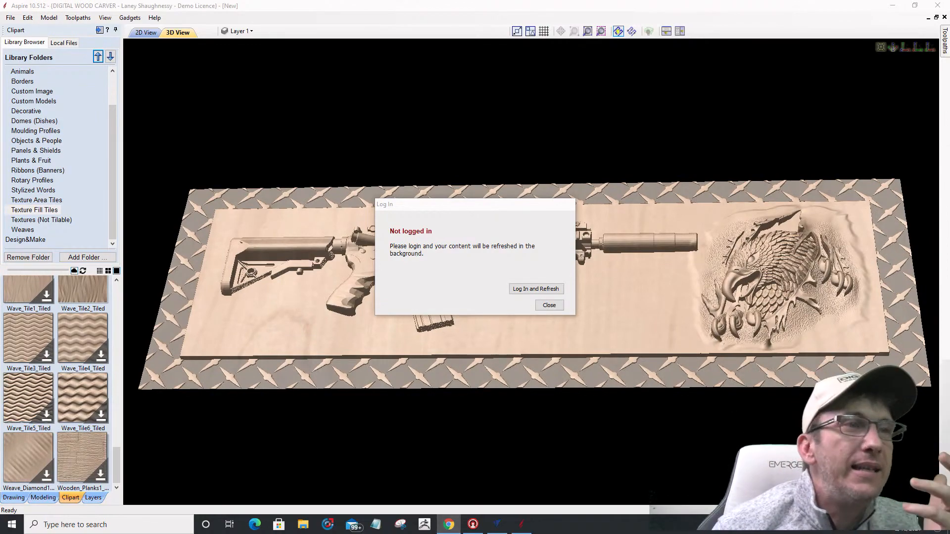
click(549, 305)
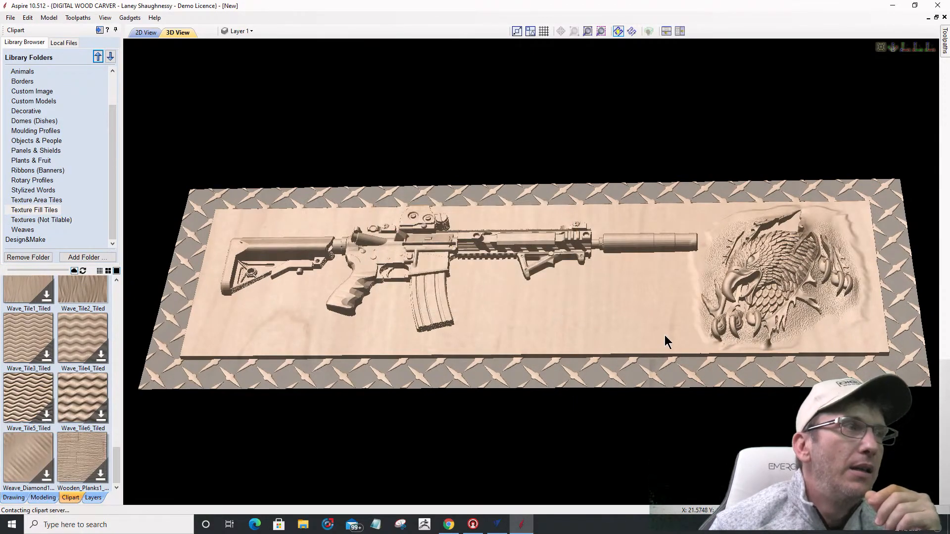
scroll(72, 464, up, 6)
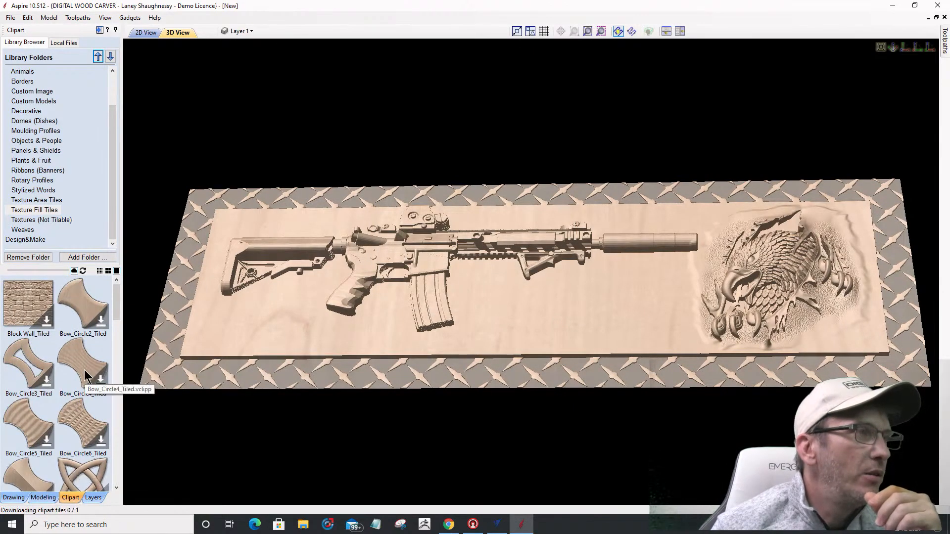
scroll(80, 441, up, 5)
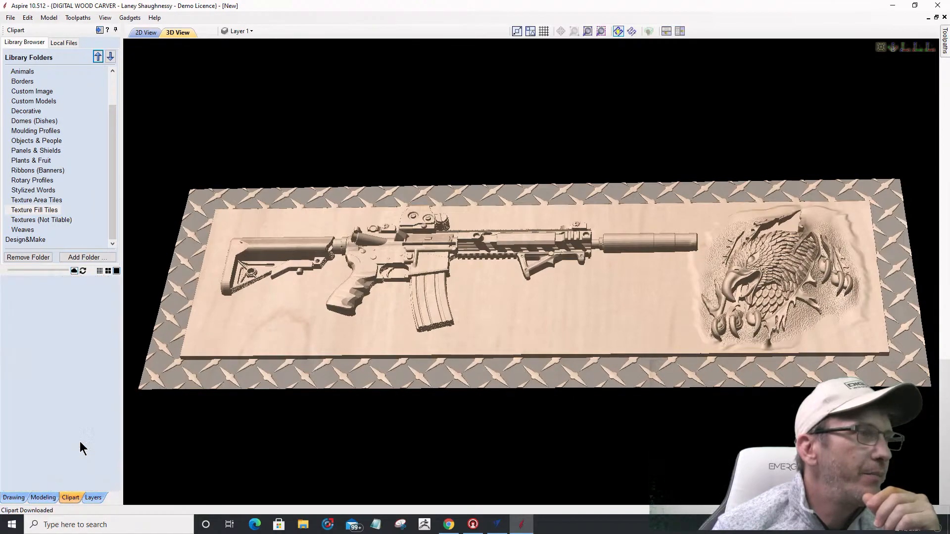
scroll(81, 448, down, 5)
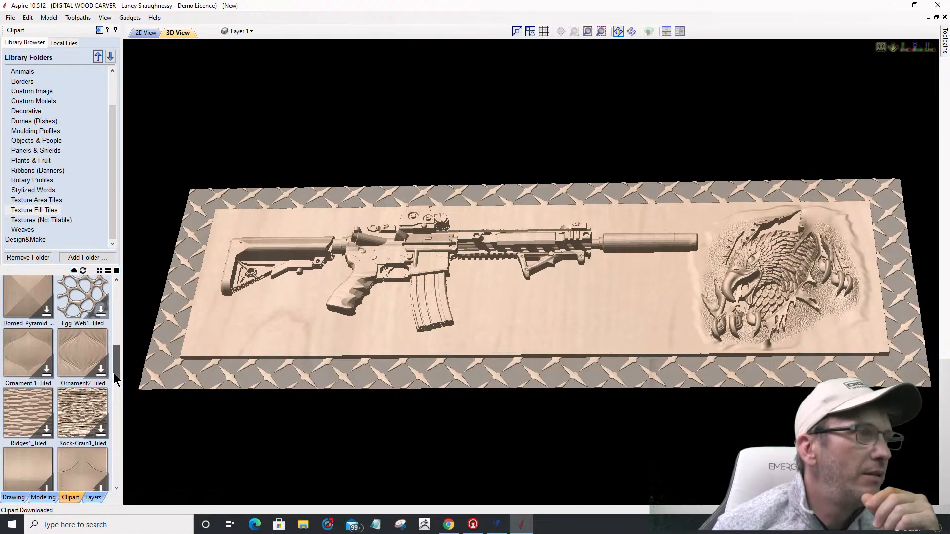
Step: Place the Wooden_Planks1 tile at the panel's lower-left corner in the 2D view
drag(114, 378, 282, 321)
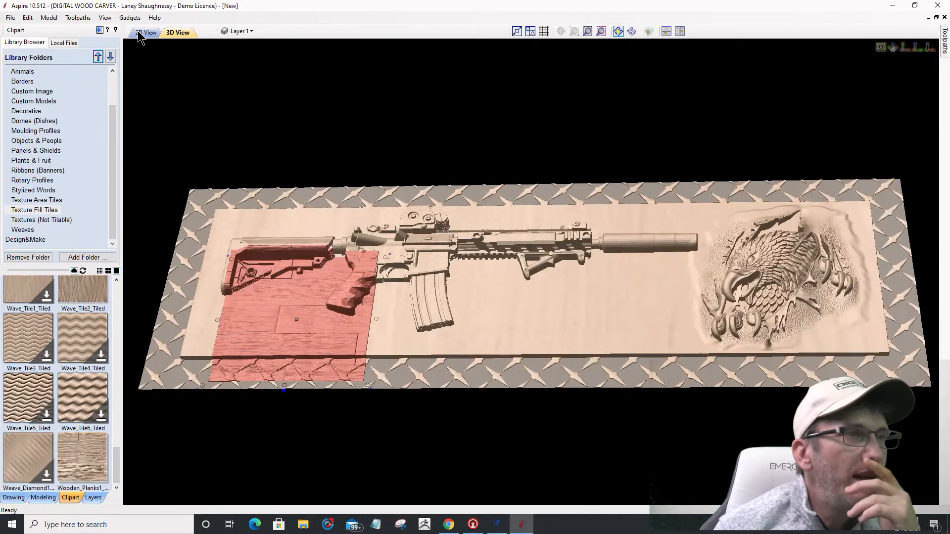
click(143, 33)
scroll(814, 307, down, 5)
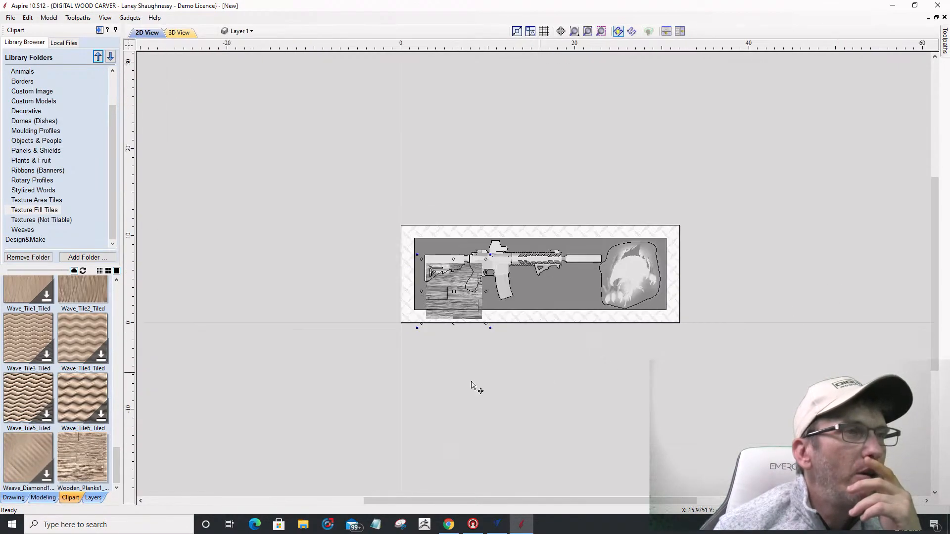
scroll(494, 347, up, 3)
scroll(440, 313, up, 2)
drag(453, 294, 377, 304)
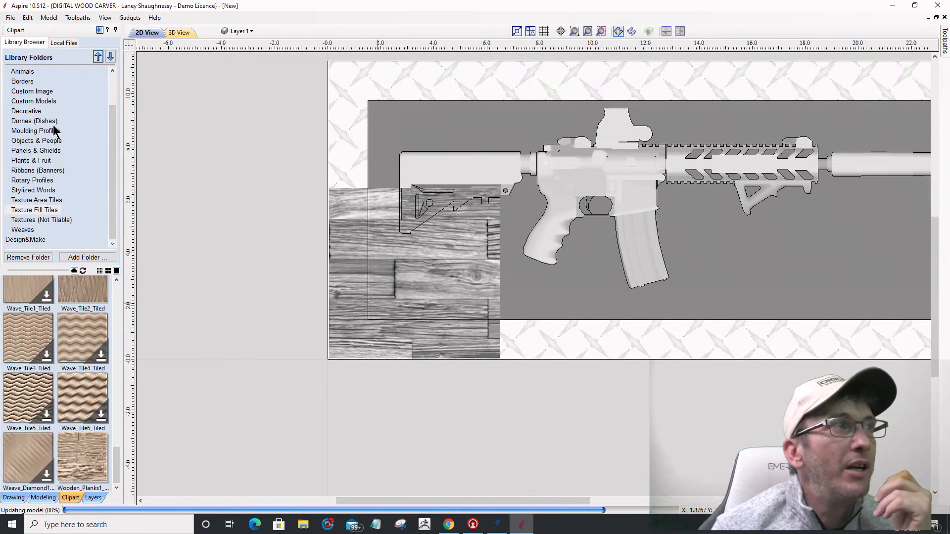
Step: Set the wooden-planks texture area's horizontal and vertical tile spacing to 100%
click(37, 498)
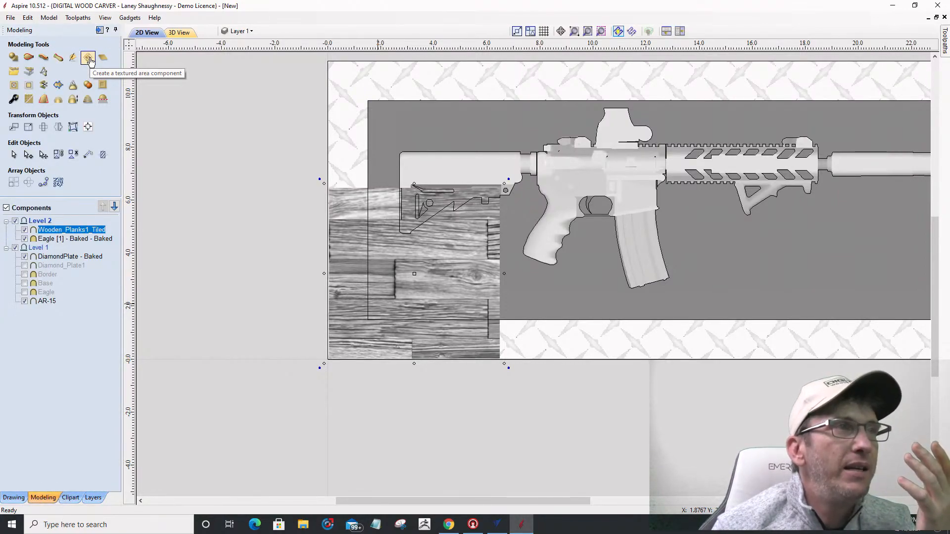
click(402, 261)
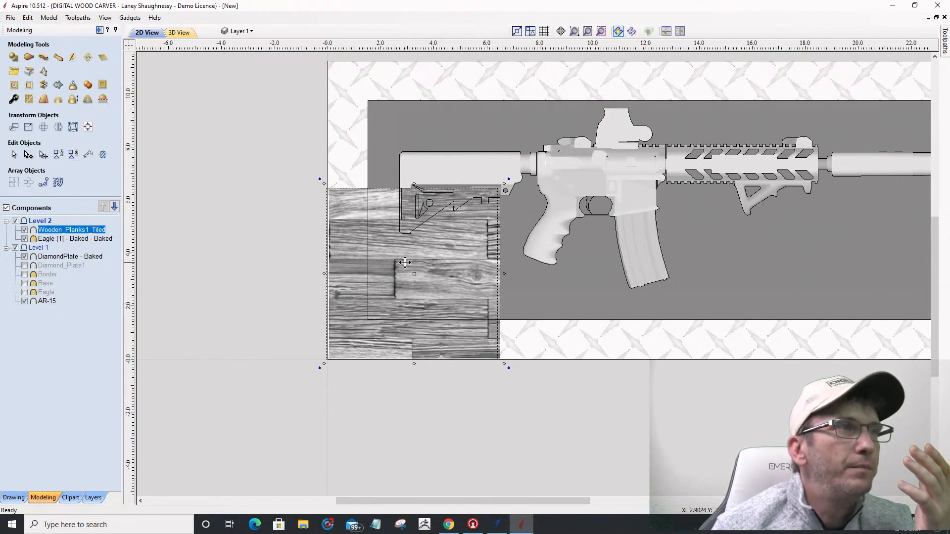
drag(405, 263, 405, 262)
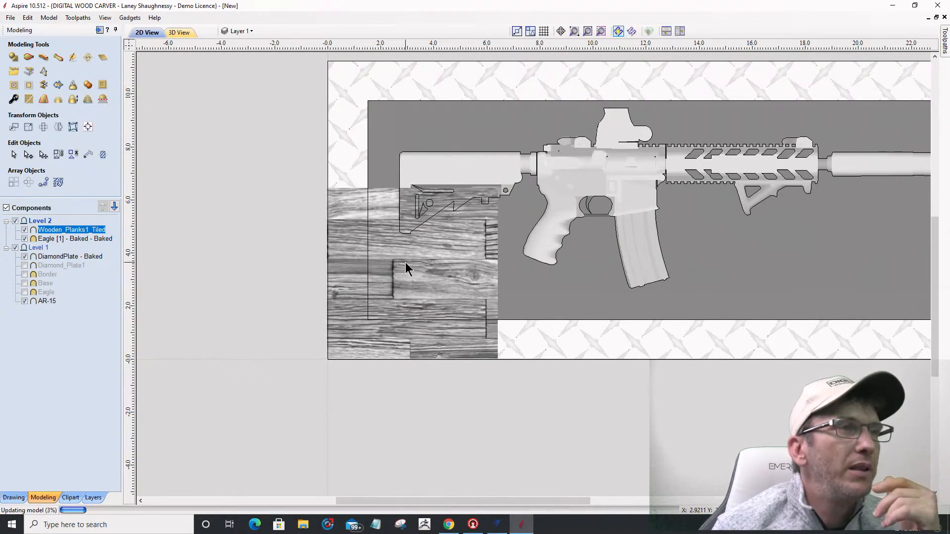
click(88, 58)
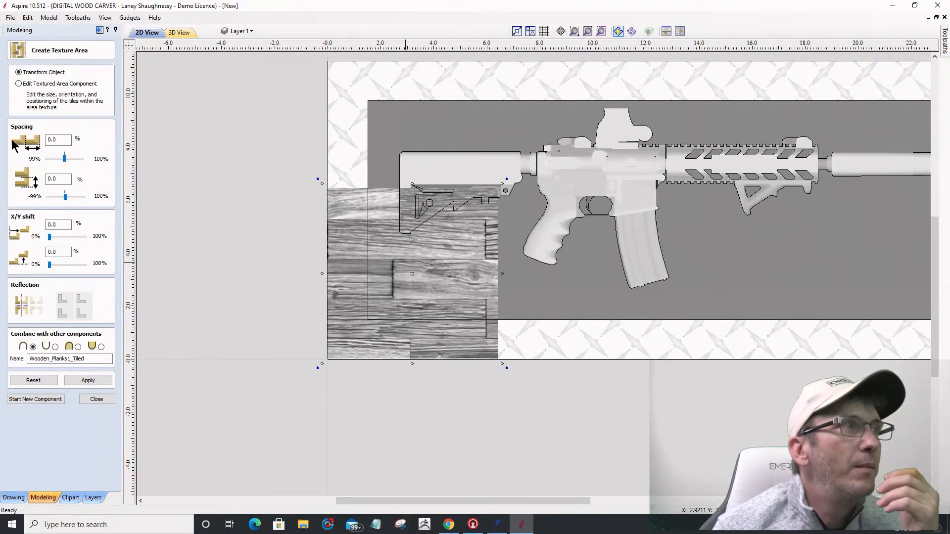
drag(69, 141, 31, 143)
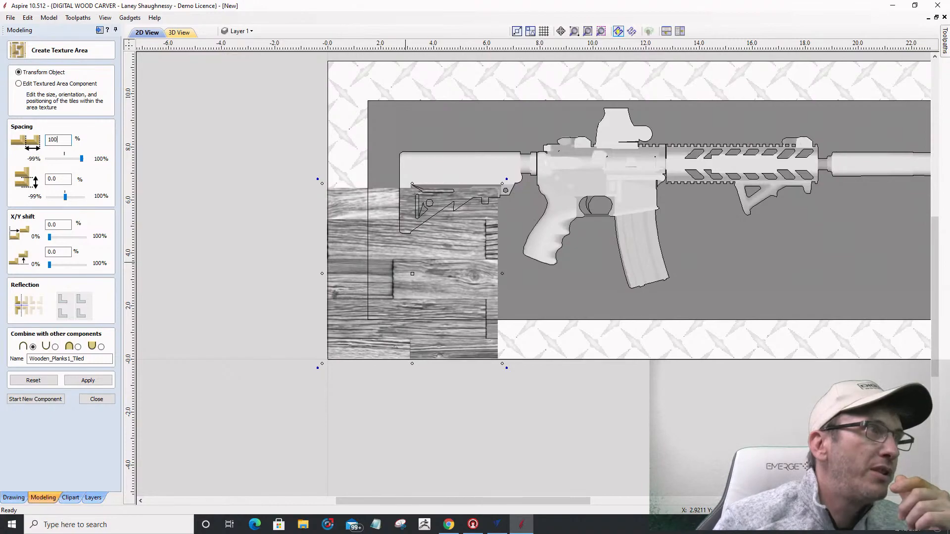
text(100)
drag(64, 179, 27, 189)
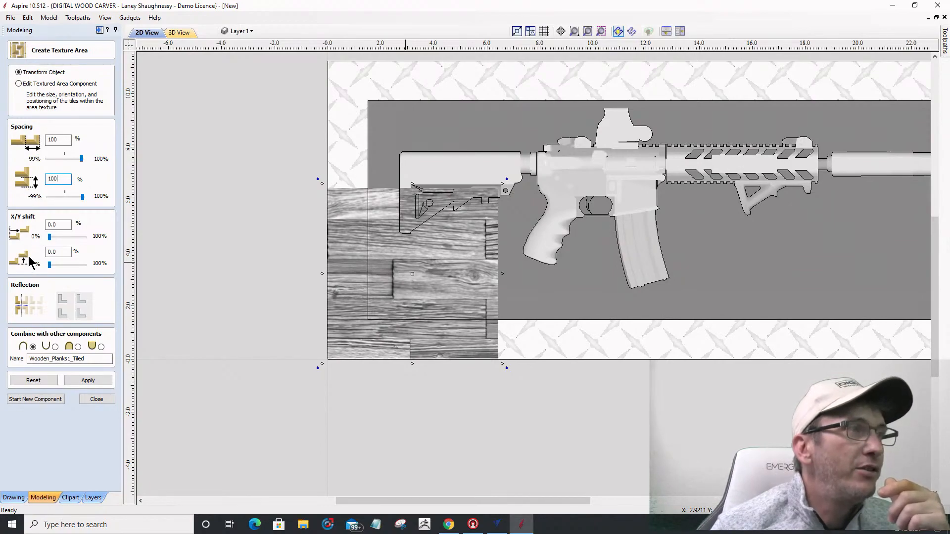
click(85, 380)
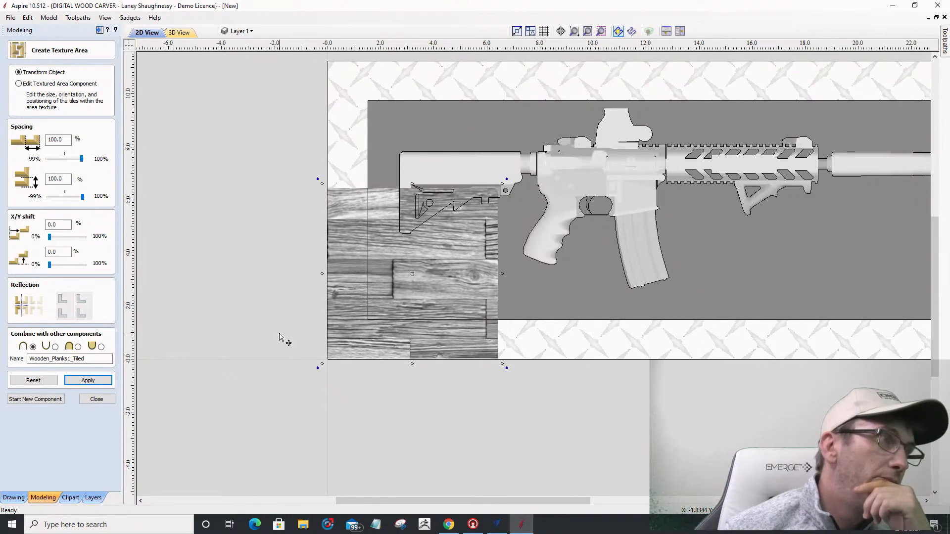
Step: Preview the textured tile in 3D, then view the whole board in 2D
click(179, 33)
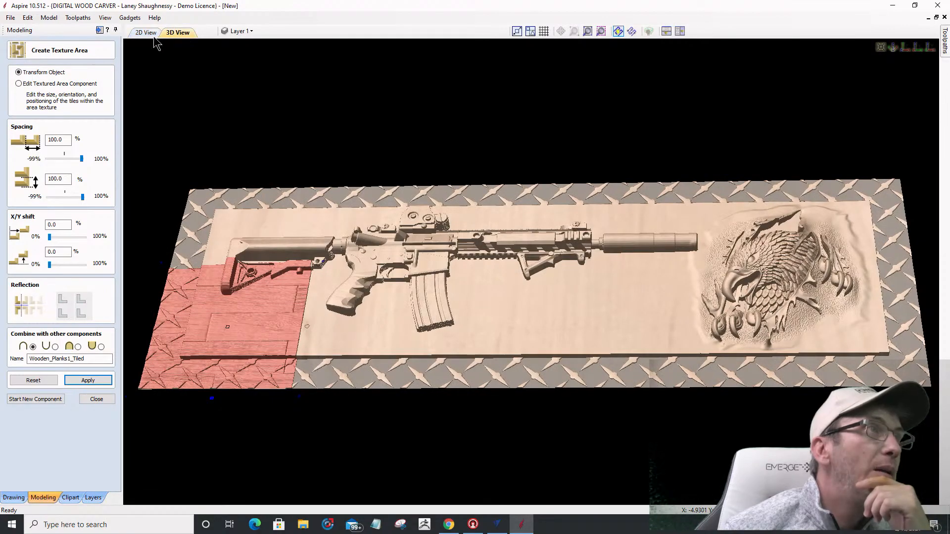
click(149, 34)
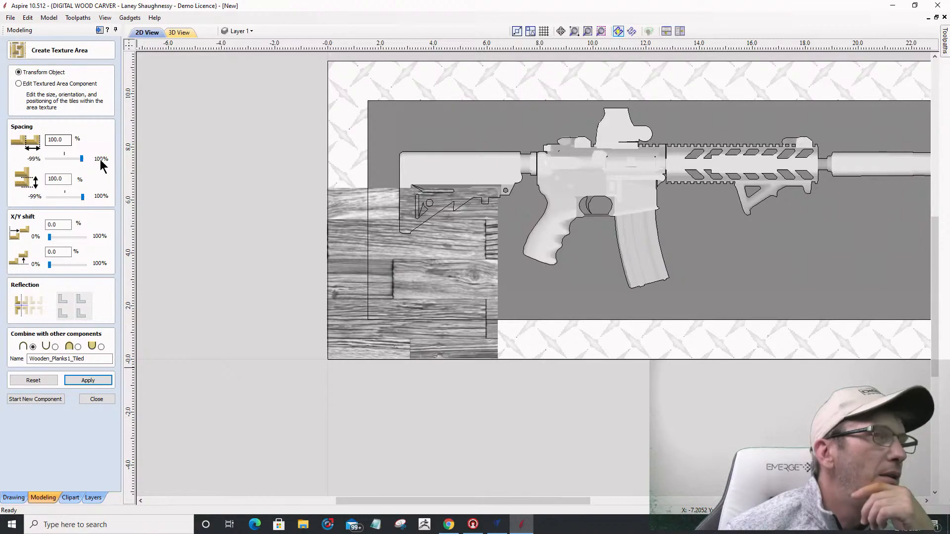
scroll(547, 377, down, 5)
scroll(515, 361, up, 3)
scroll(514, 360, down, 2)
Step: Configure an array copy of the plank tile: 6.5 X/Y offset, 7 columns, 3 rows
click(97, 399)
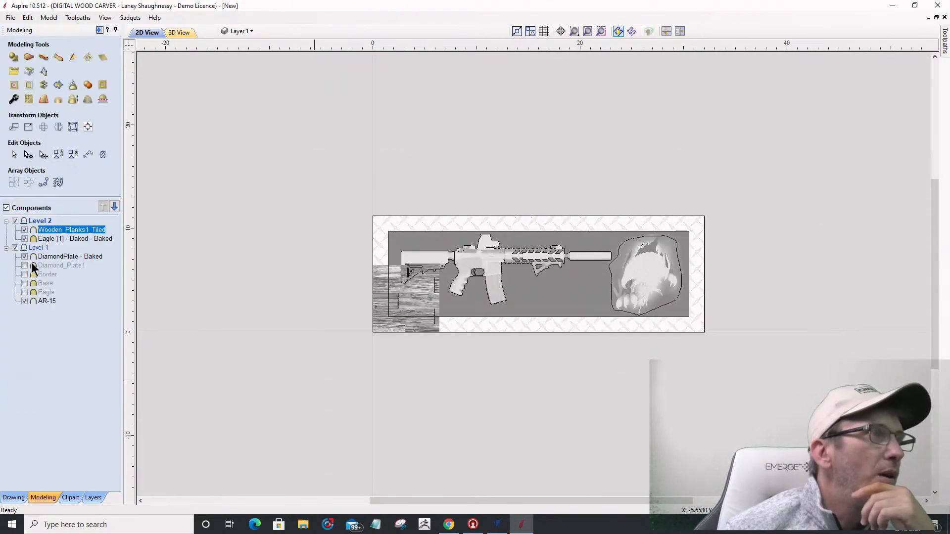
click(14, 182)
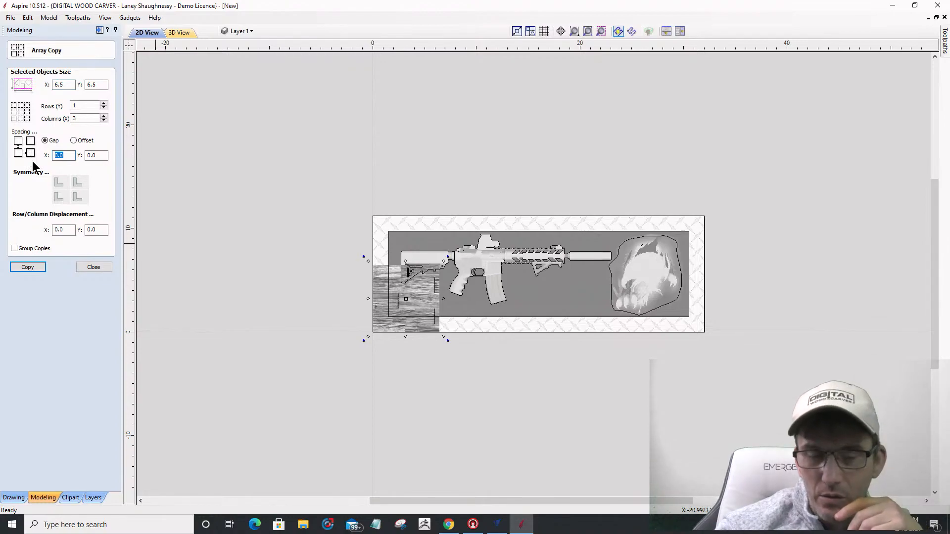
text(6.5)
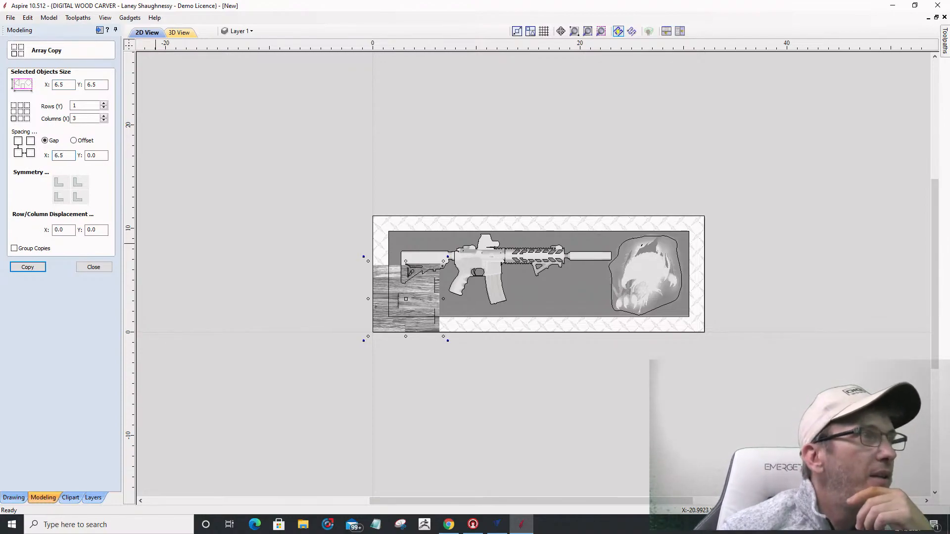
click(74, 140)
double_click(92, 155)
text(6.5)
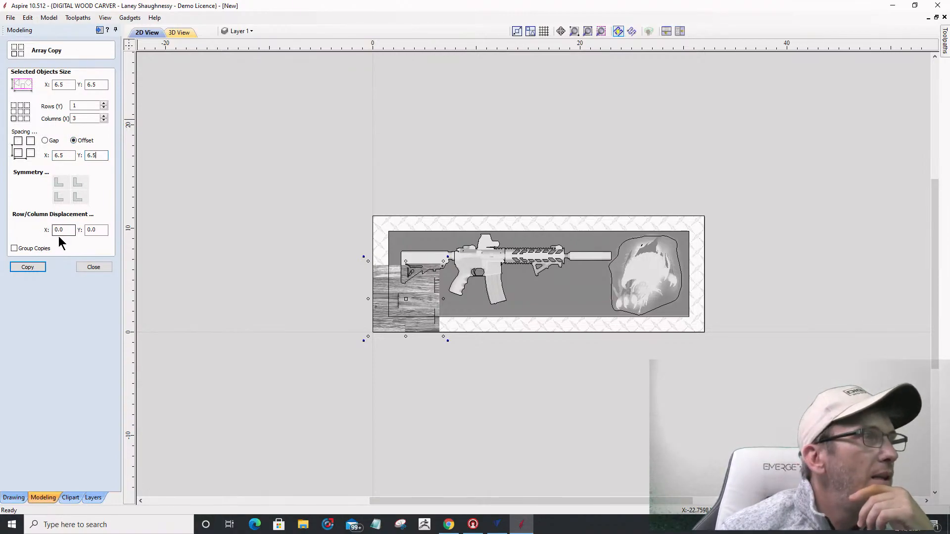
double_click(81, 119)
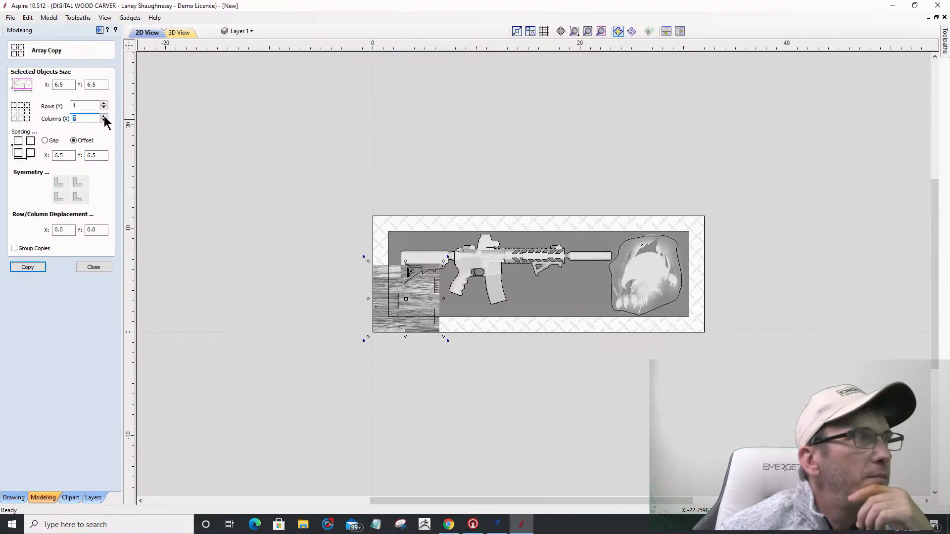
double_click(104, 103)
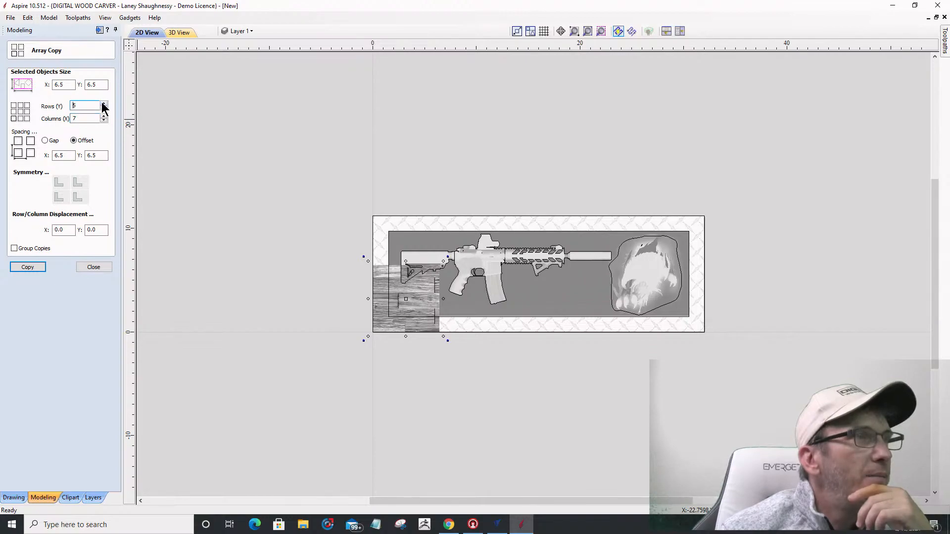
click(104, 108)
Step: Start copying the plank tile into the 3-by-7 array
click(16, 271)
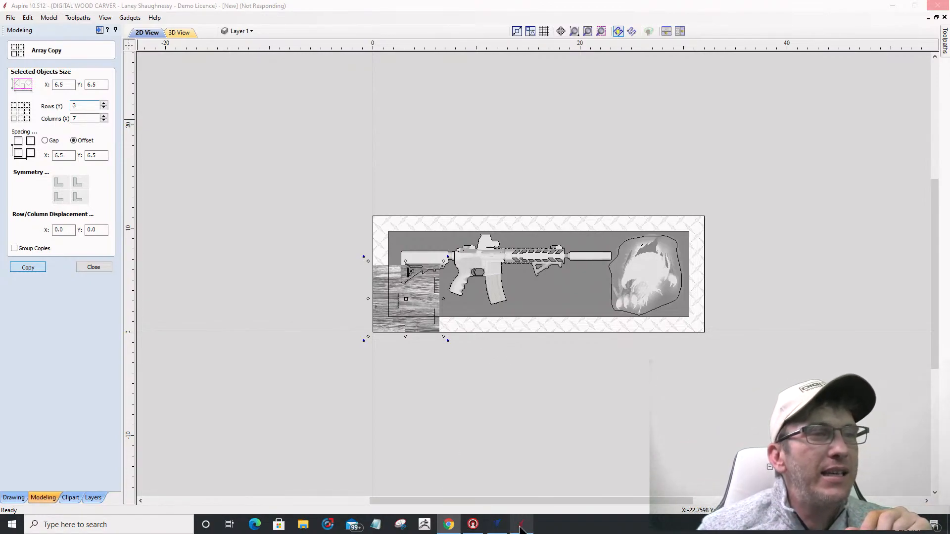
Step: In VCarve Pro, activate 3D Roughing 1 and 3D Finish 2 and view the 14:51:18 summary
mouse_move(503, 530)
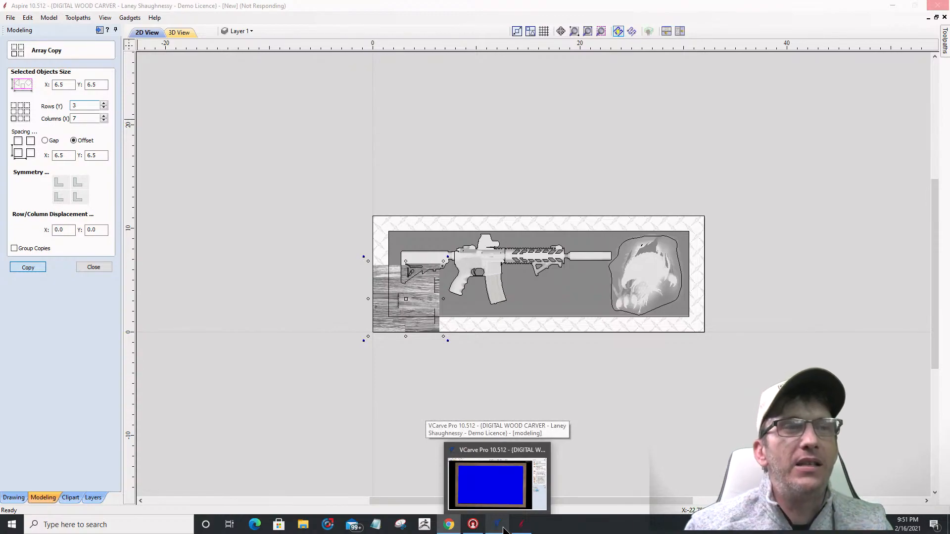
click(503, 530)
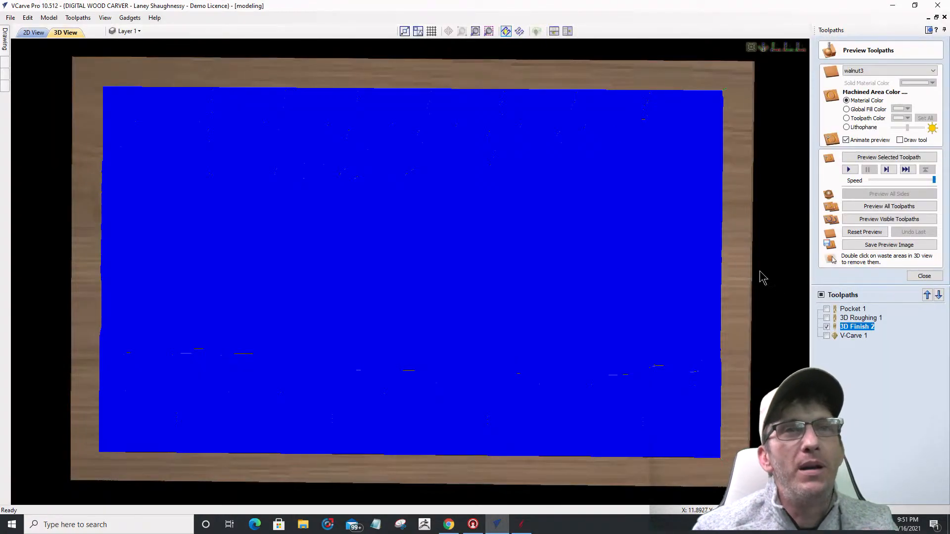
mouse_move(843, 328)
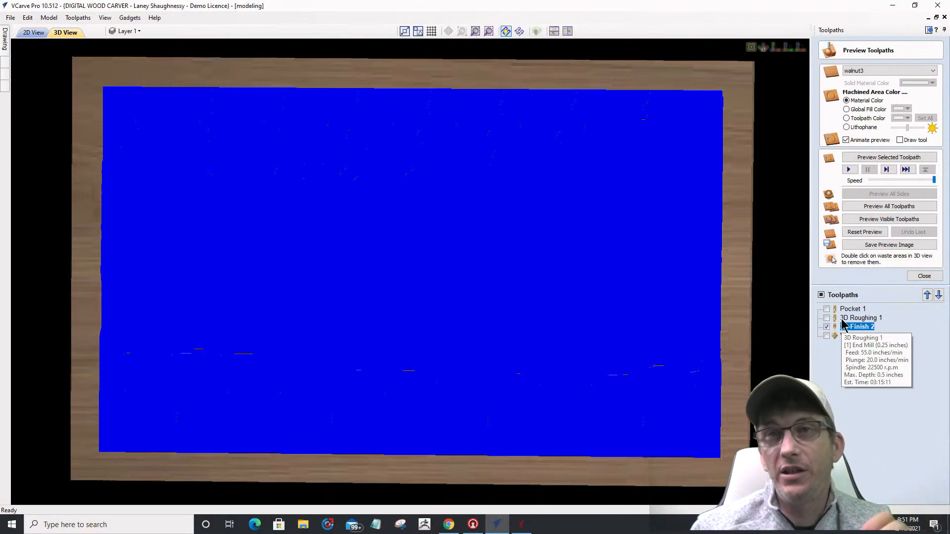
click(924, 276)
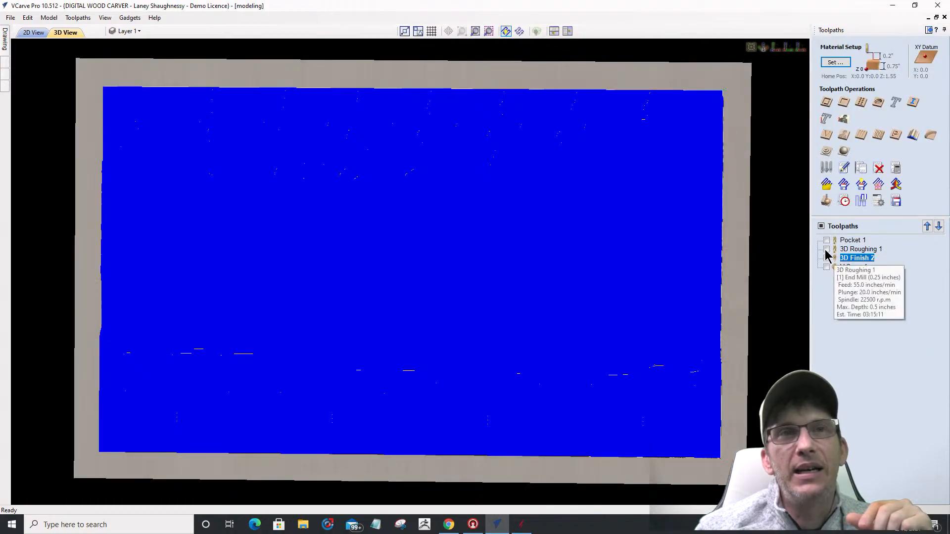
click(826, 258)
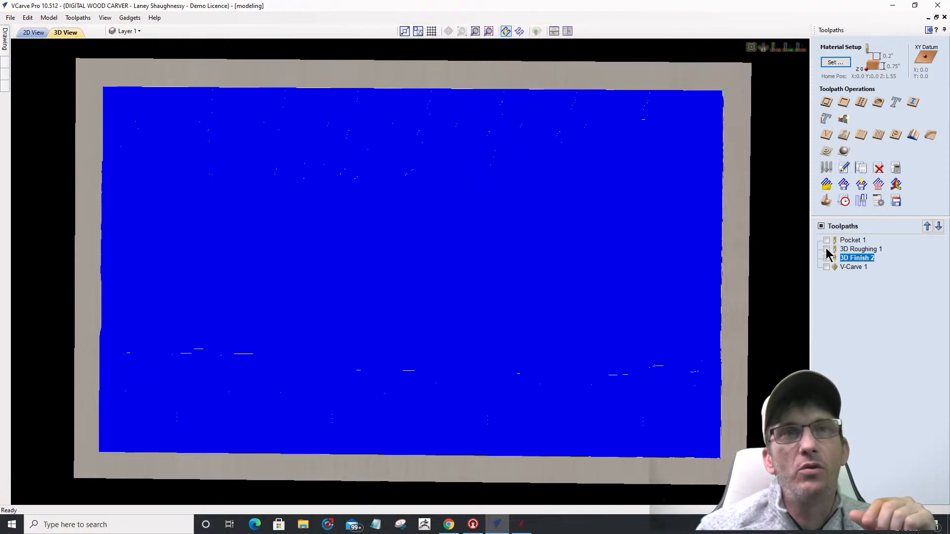
click(826, 249)
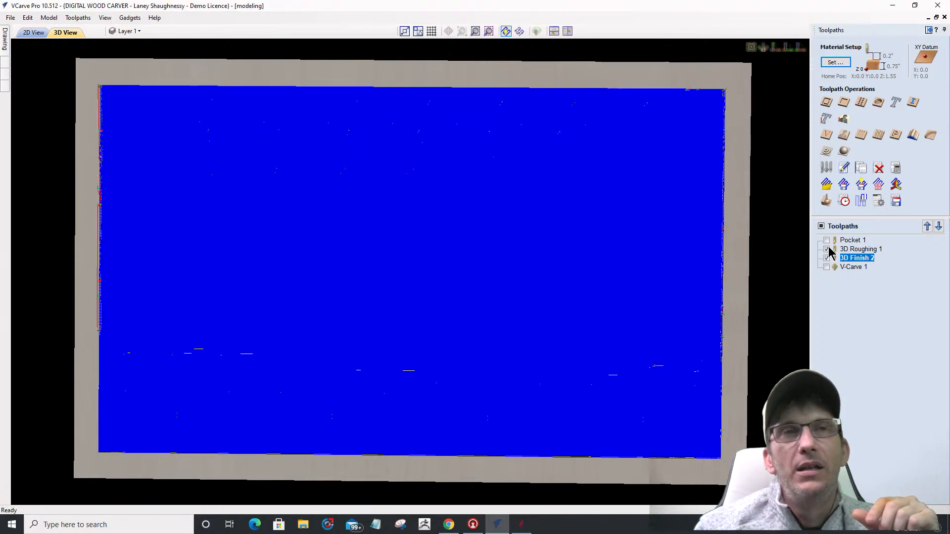
click(844, 201)
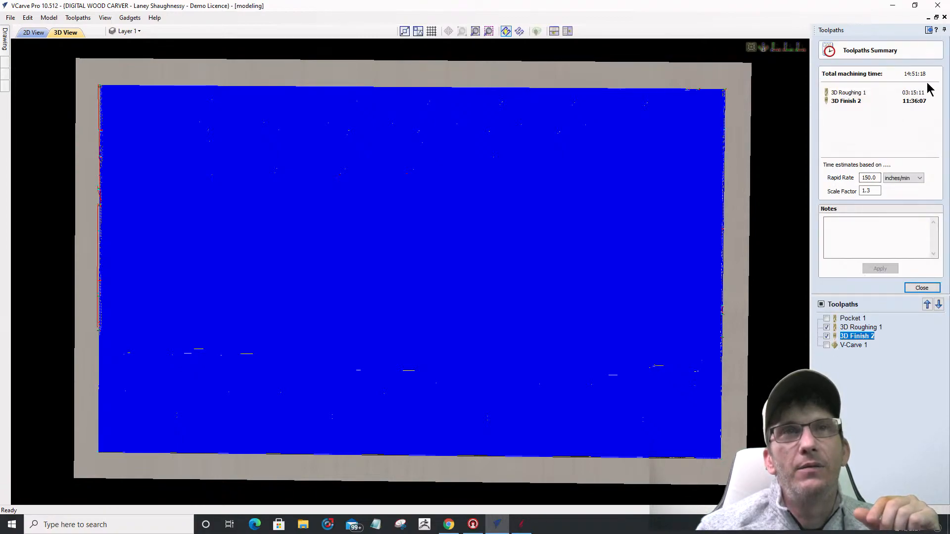
Step: Add V-Carve 1 for a 14:58:20 total, close the summary, and minimize VCarve Pro
click(826, 345)
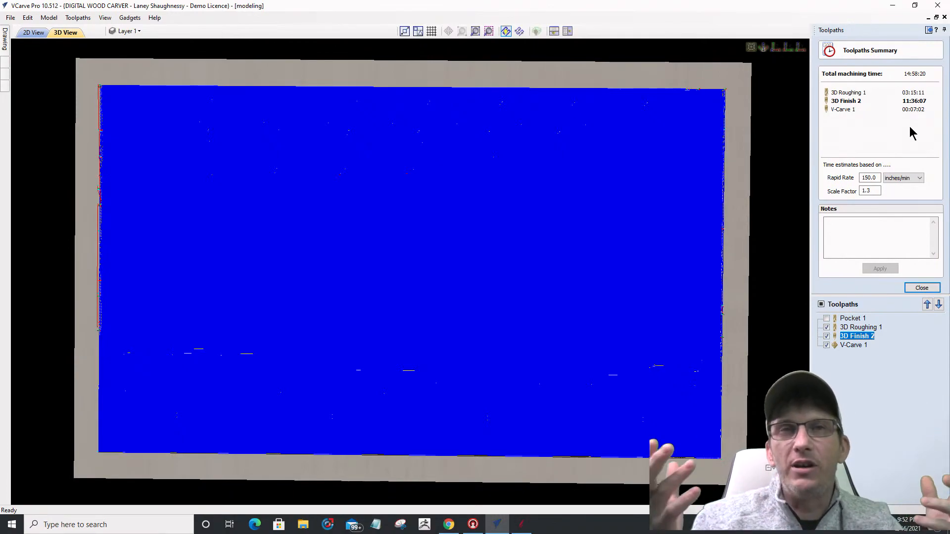
click(921, 288)
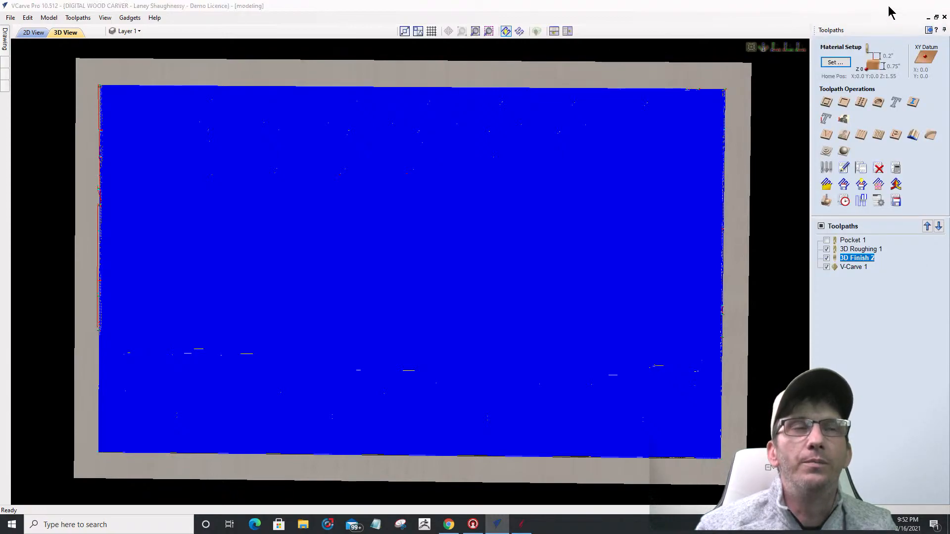
click(892, 8)
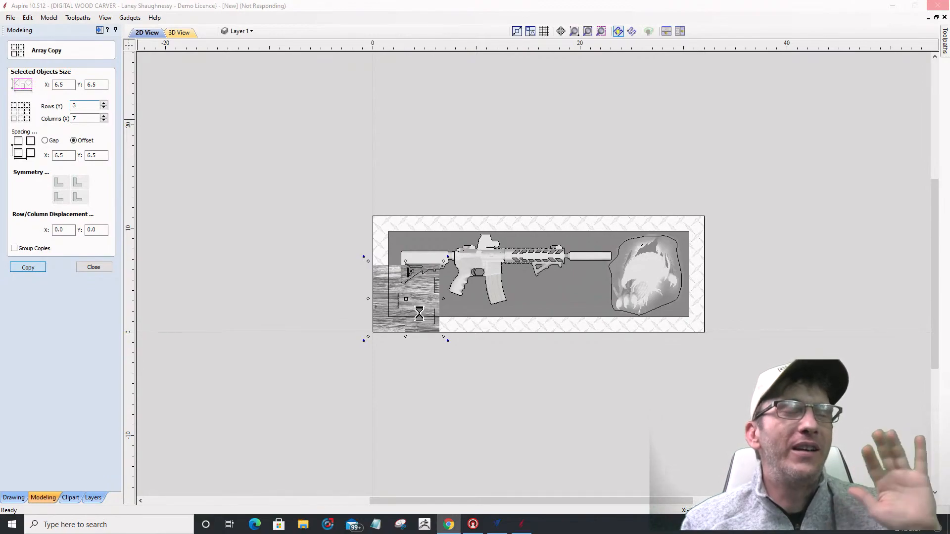
Step: Restore VCarve Pro, hide all toolpaths, close the modeling file and exit the program
click(497, 525)
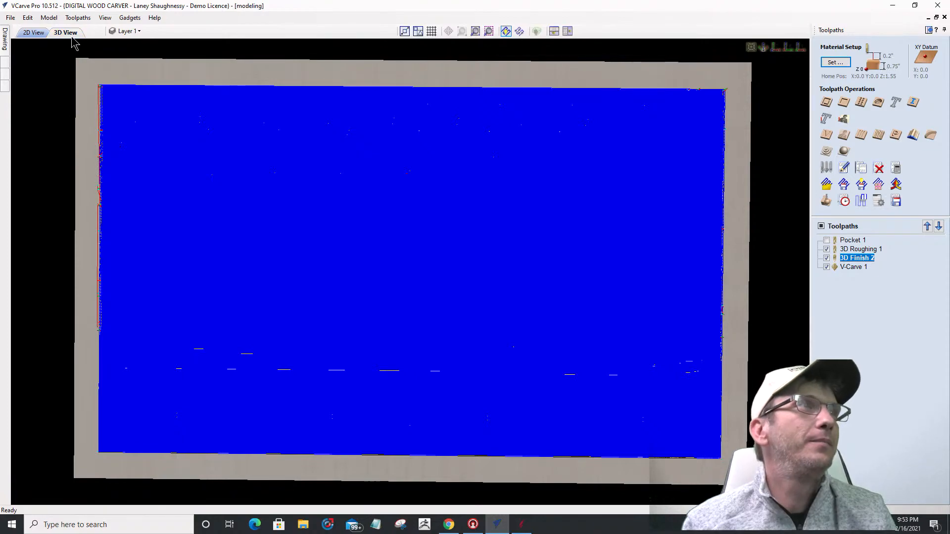
click(820, 226)
click(11, 18)
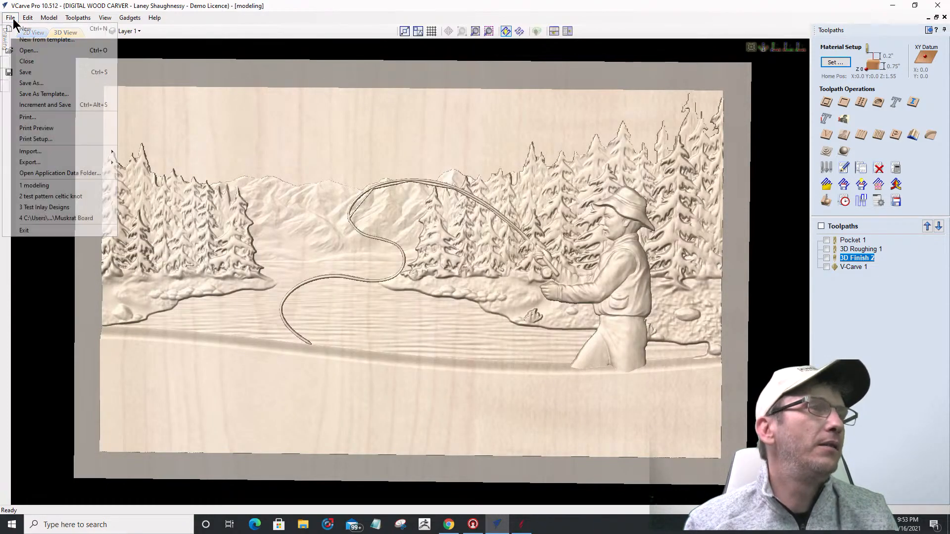
click(22, 61)
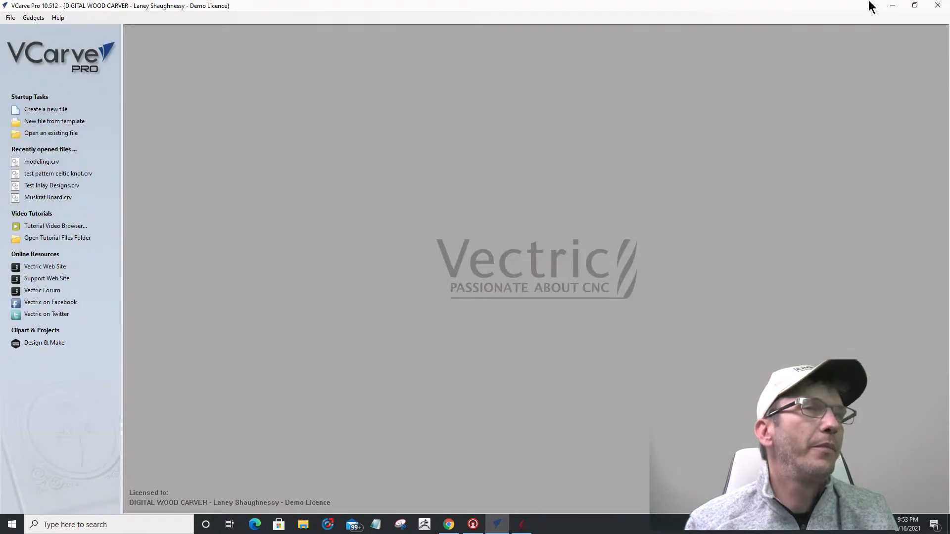
click(937, 4)
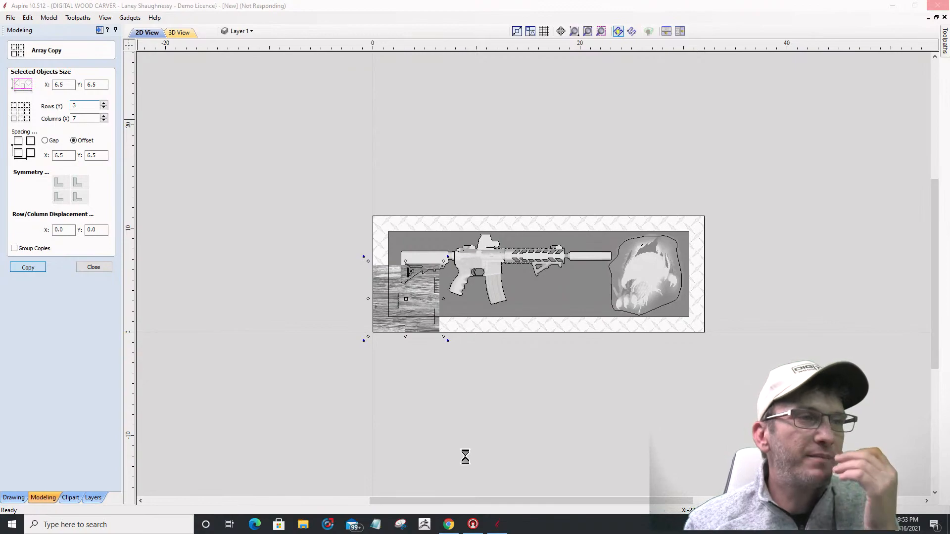
Step: Bring Aspire back to the front to view the finished 7-by-3 wood-plank array
click(496, 525)
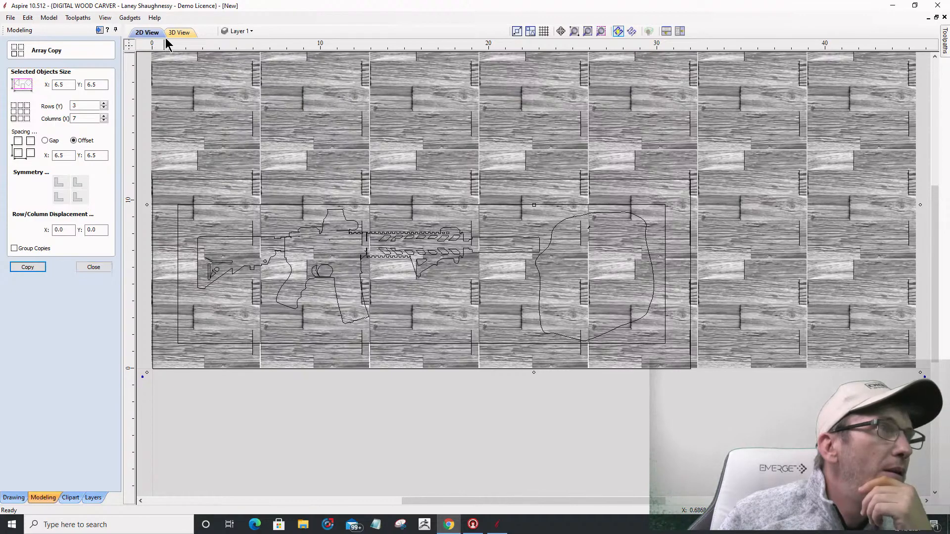
Step: Inspect the 3-by-7 plank array in 3D, then return to the 2D layout
click(183, 33)
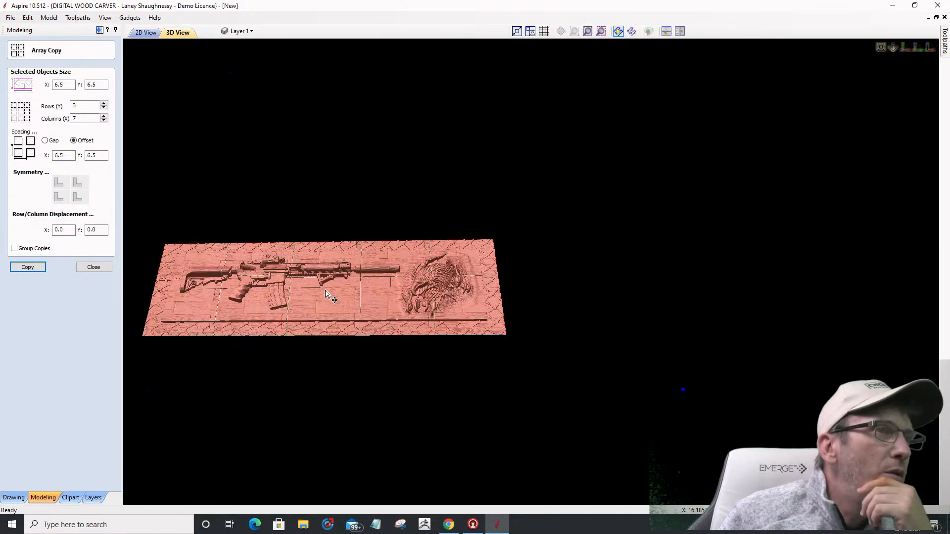
scroll(309, 310, up, 3)
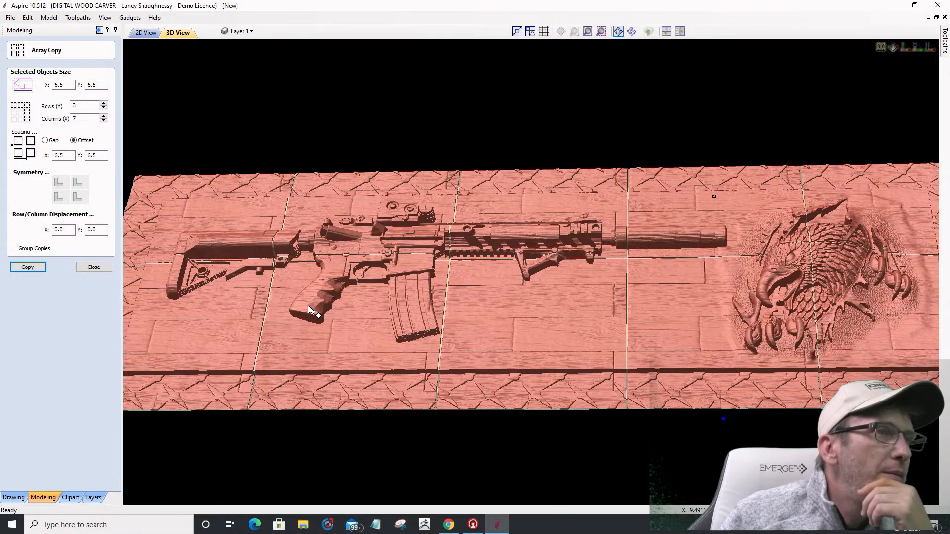
scroll(309, 310, up, 2)
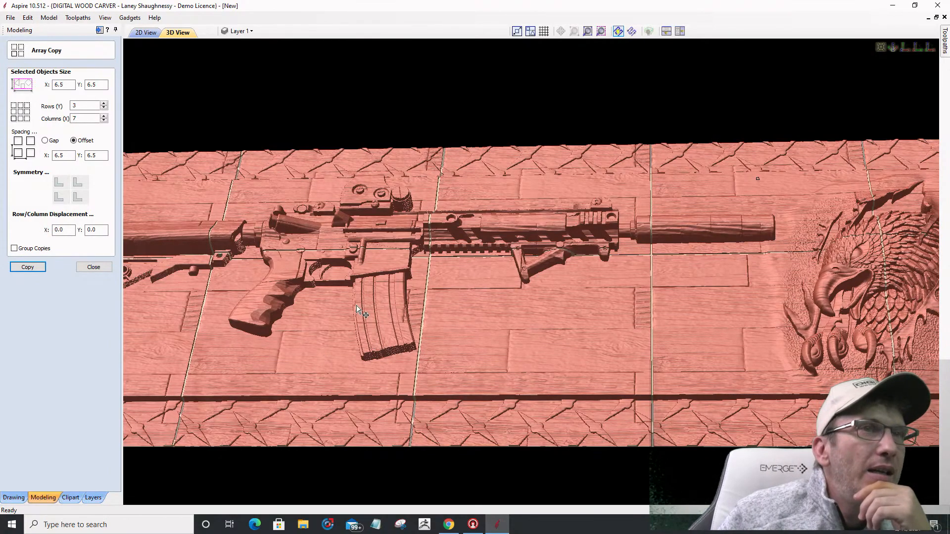
click(146, 33)
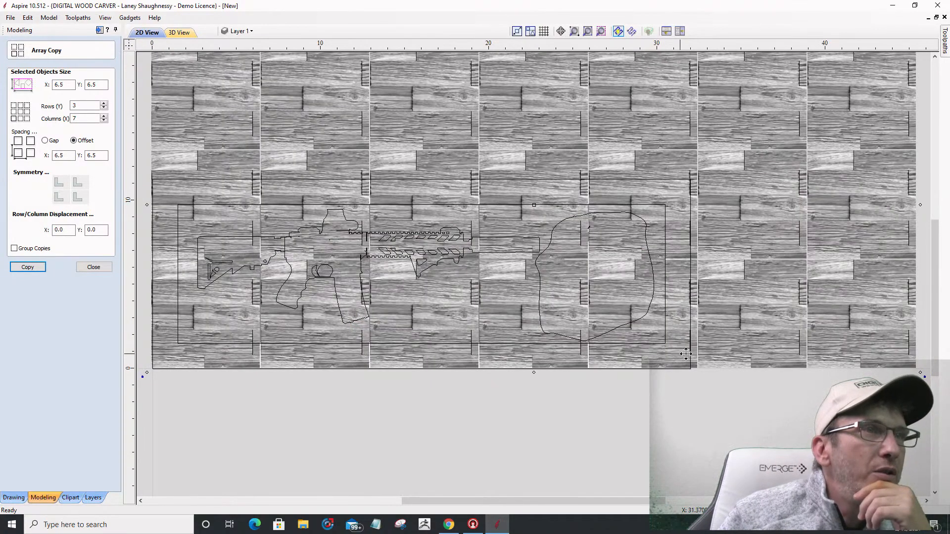
scroll(702, 325, down, 3)
scroll(499, 297, up, 2)
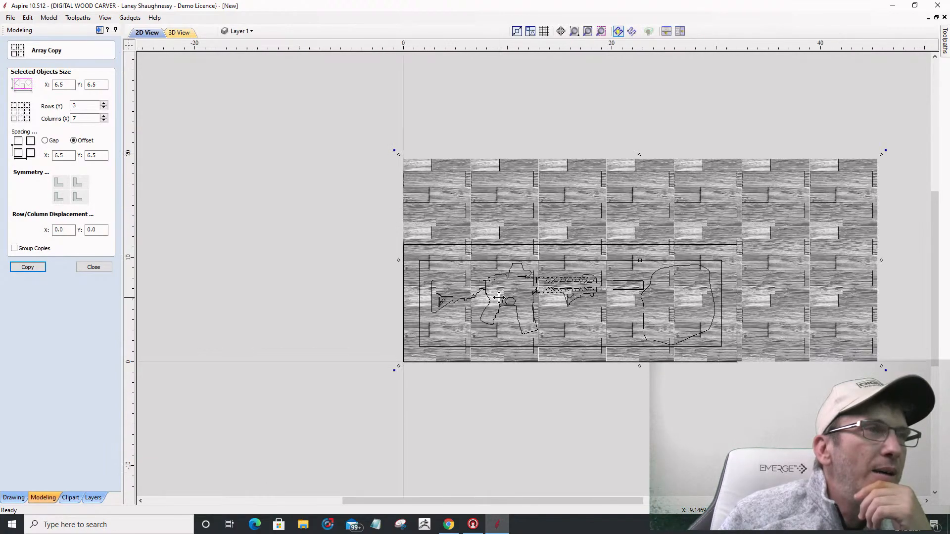
scroll(499, 297, up, 1)
scroll(499, 297, down, 1)
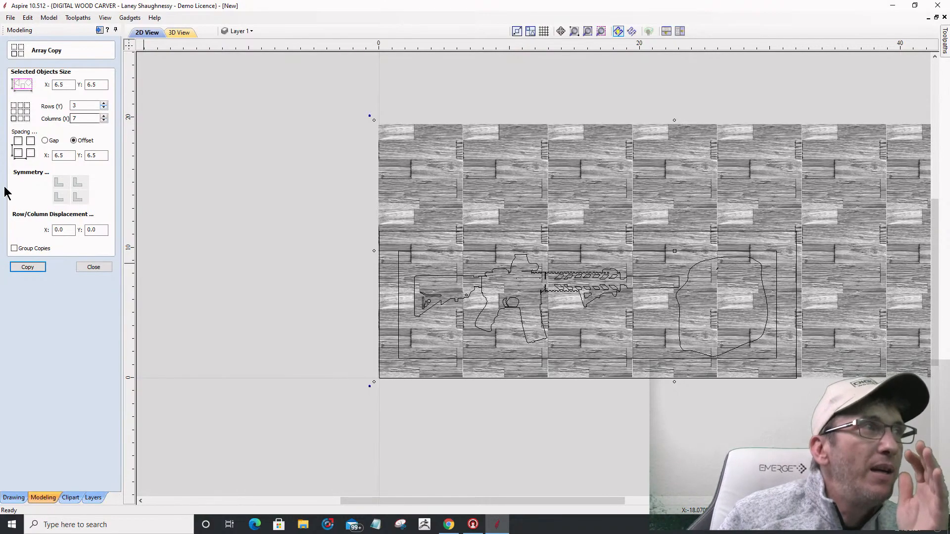
Step: Close Array Copy, leaving 21 Wooden_Planks1_Tiled components listed under Level 2
click(91, 267)
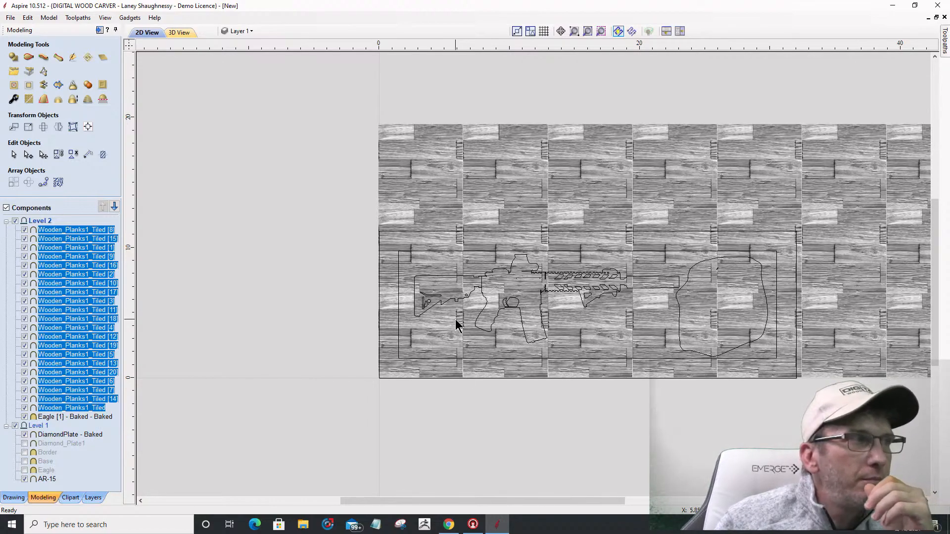
Step: Select plank tile Wooden_Planks1_Tiled [1] and nudge it two steps left with the arrow key
key(Escape)
click(445, 332)
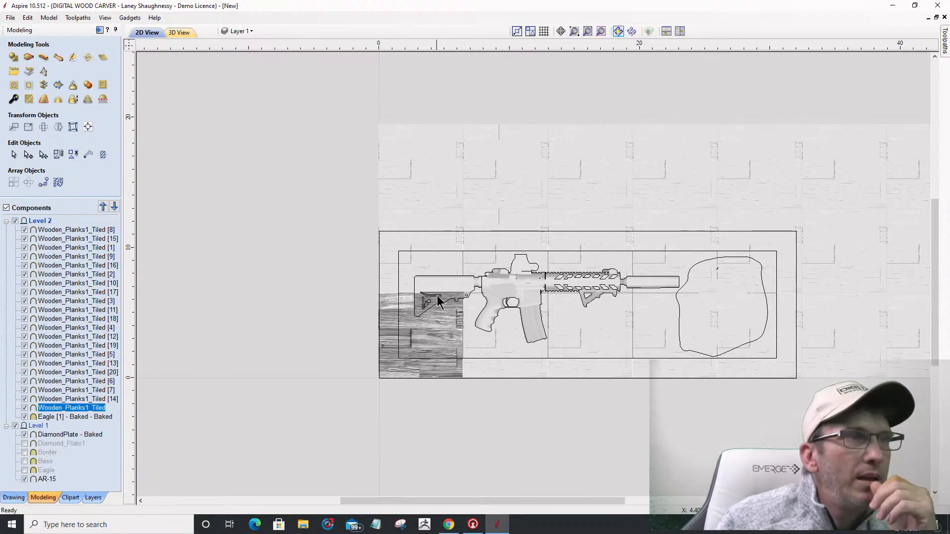
click(492, 327)
scroll(467, 351, up, 2)
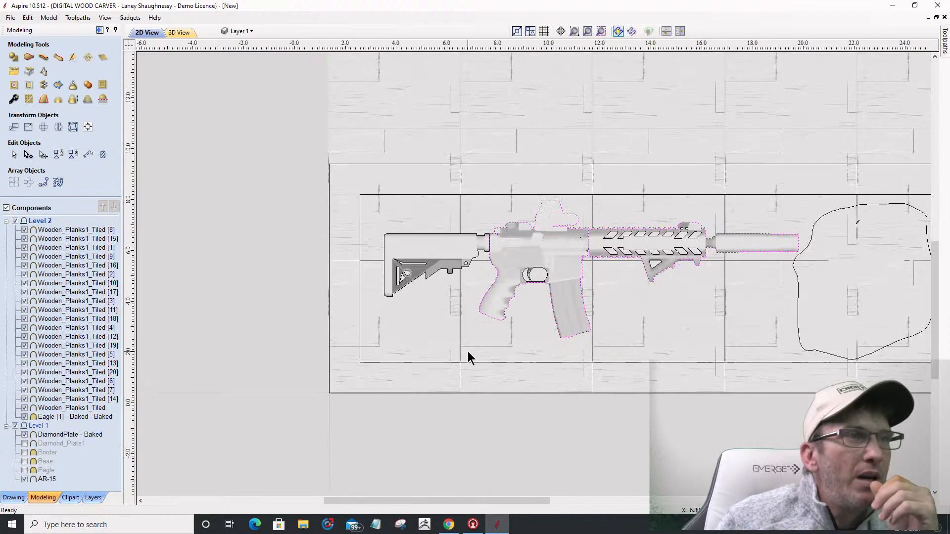
scroll(470, 347, up, 2)
click(469, 344)
scroll(469, 344, up, 3)
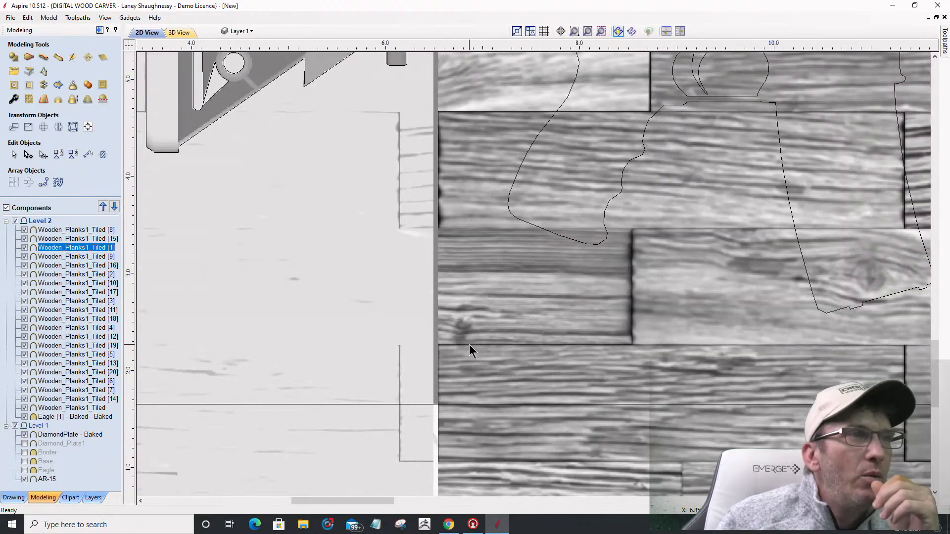
scroll(469, 344, up, 1)
scroll(468, 344, down, 2)
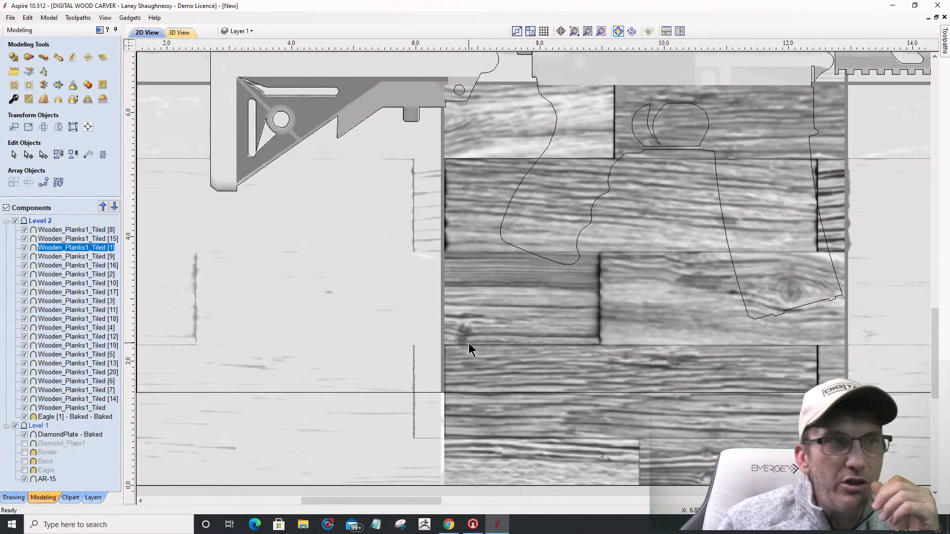
key(Left)
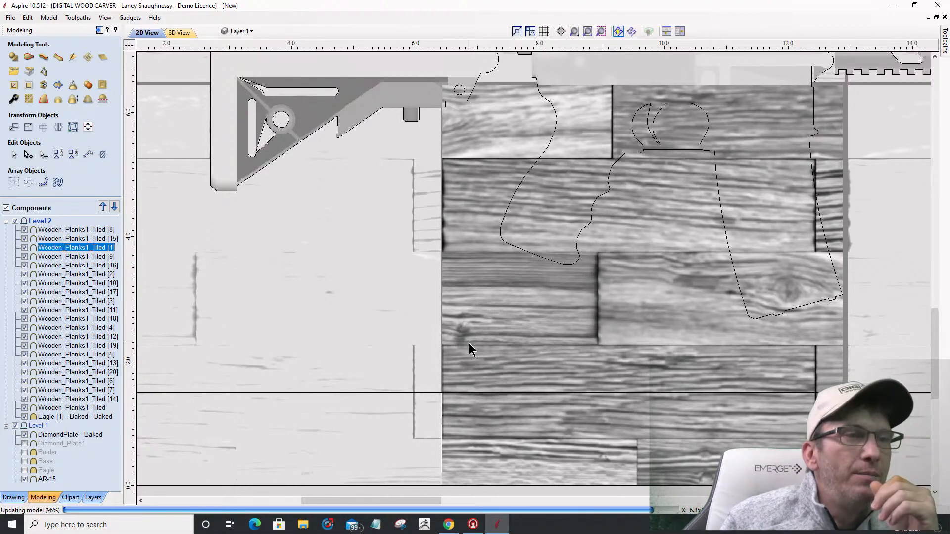
key(Left)
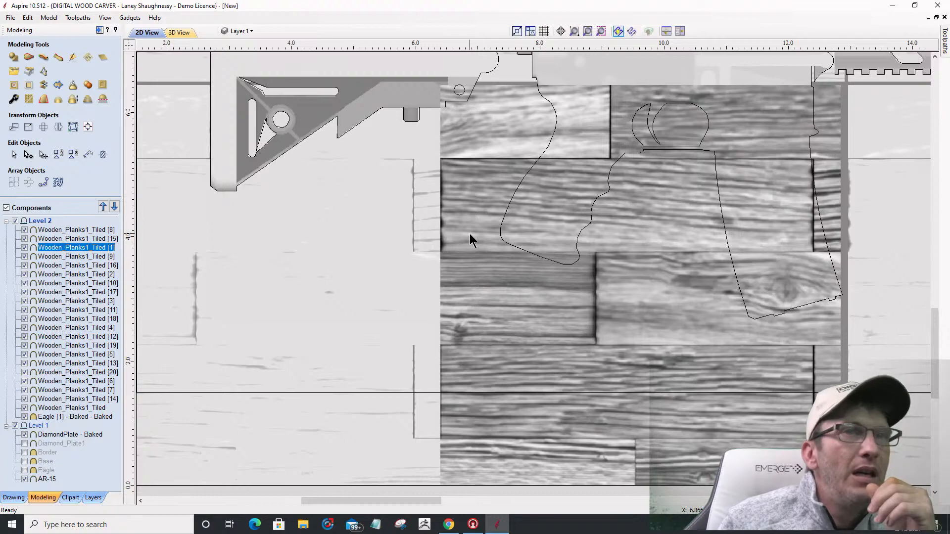
Step: Zoom in on the 3D view to inspect the AR-15 relief over the planks and diamond-plate border
click(178, 32)
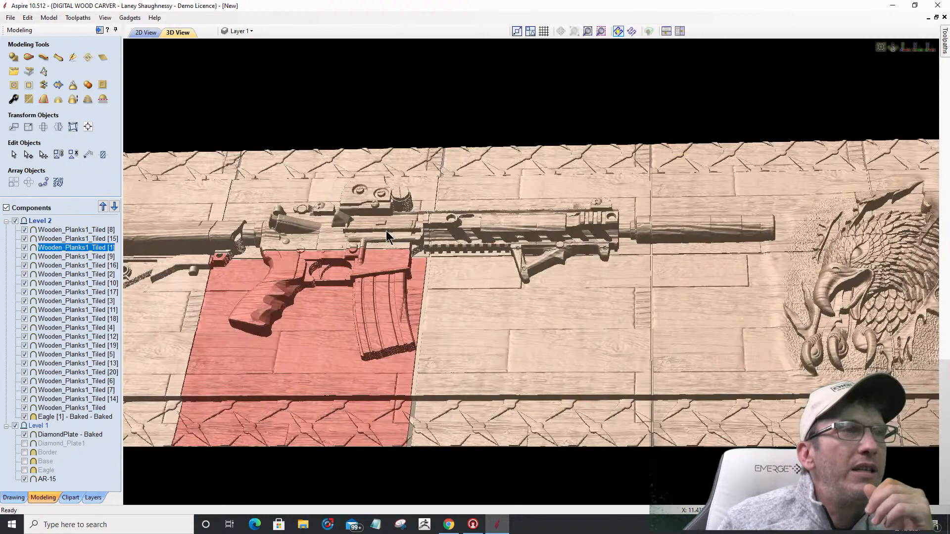
scroll(429, 342, up, 3)
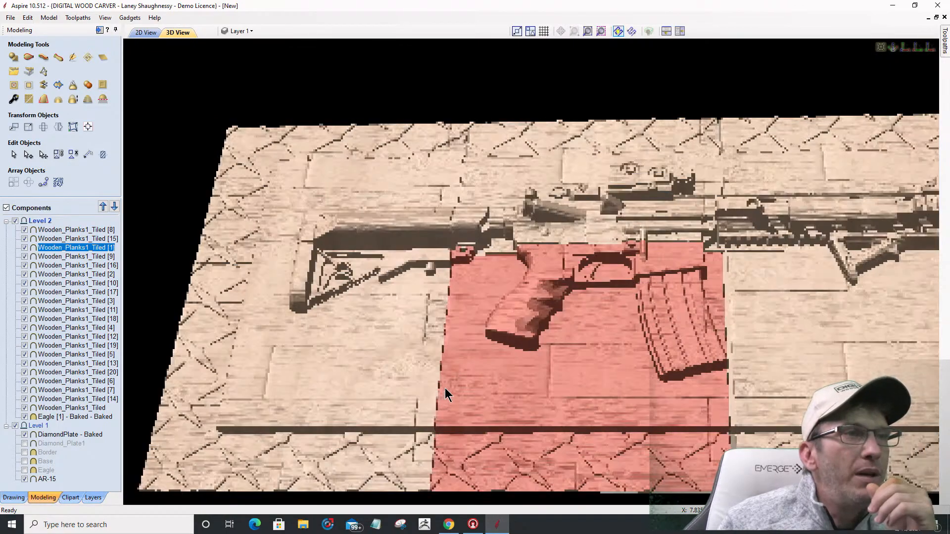
scroll(440, 375, up, 2)
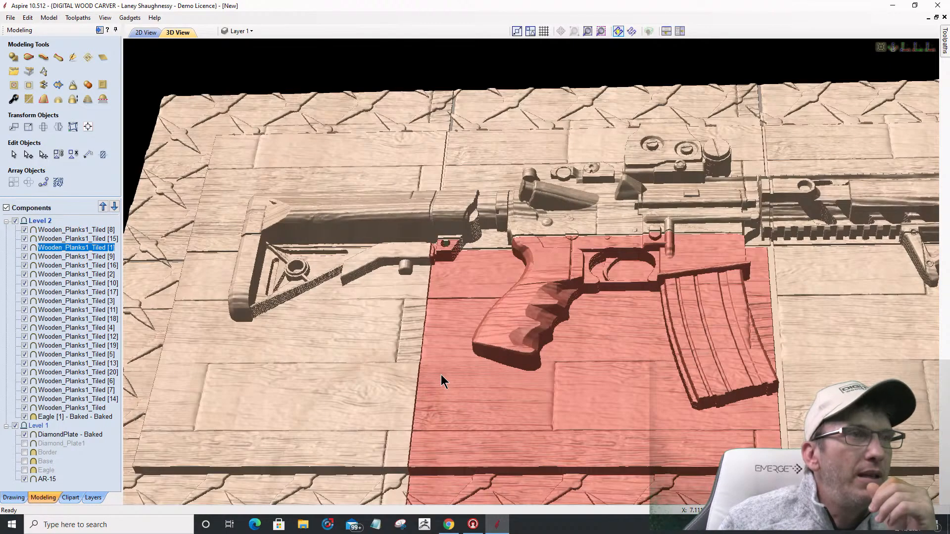
scroll(441, 375, up, 2)
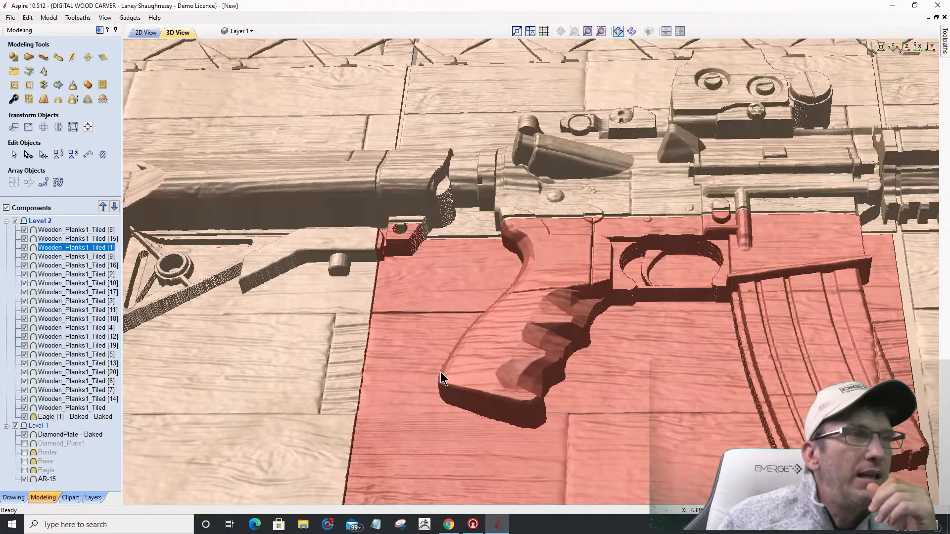
scroll(439, 366, down, 1)
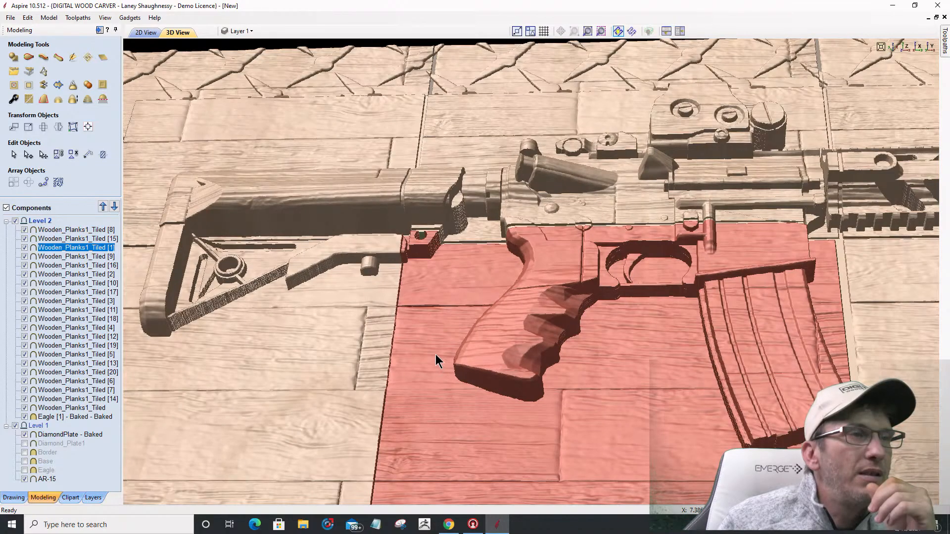
scroll(437, 361, down, 2)
scroll(424, 352, down, 1)
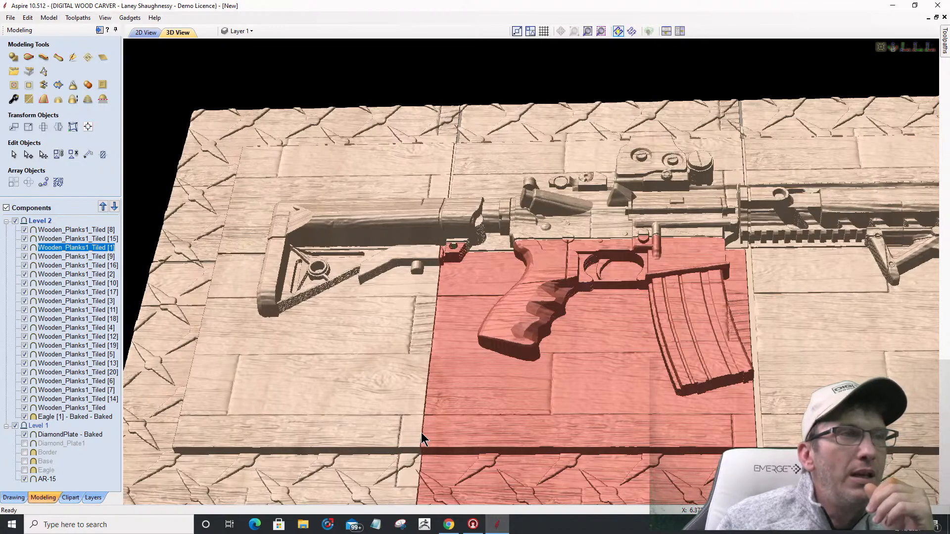
Step: In 2D, drag plank tile Wooden_Planks1_Tiled [2] beside the magazine slightly left
click(145, 32)
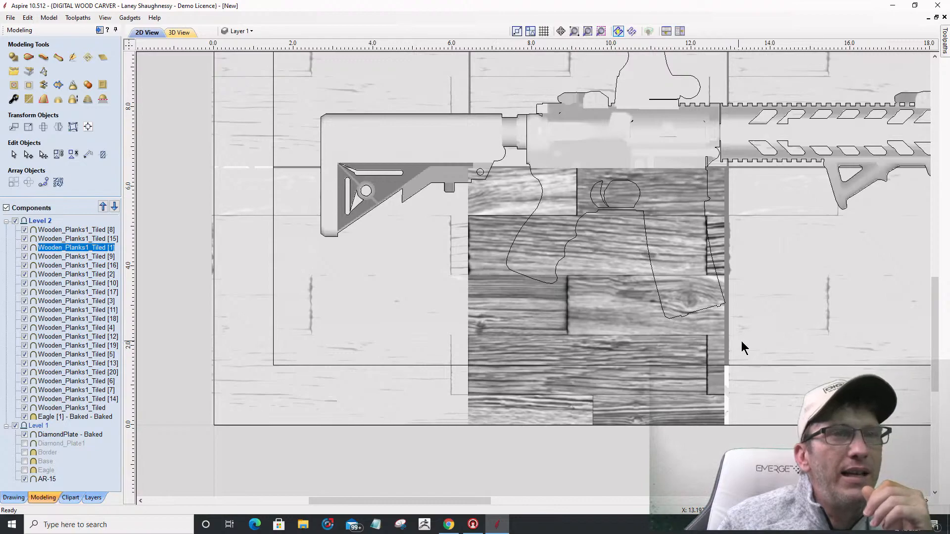
scroll(741, 341, down, 2)
scroll(790, 321, up, 3)
click(778, 314)
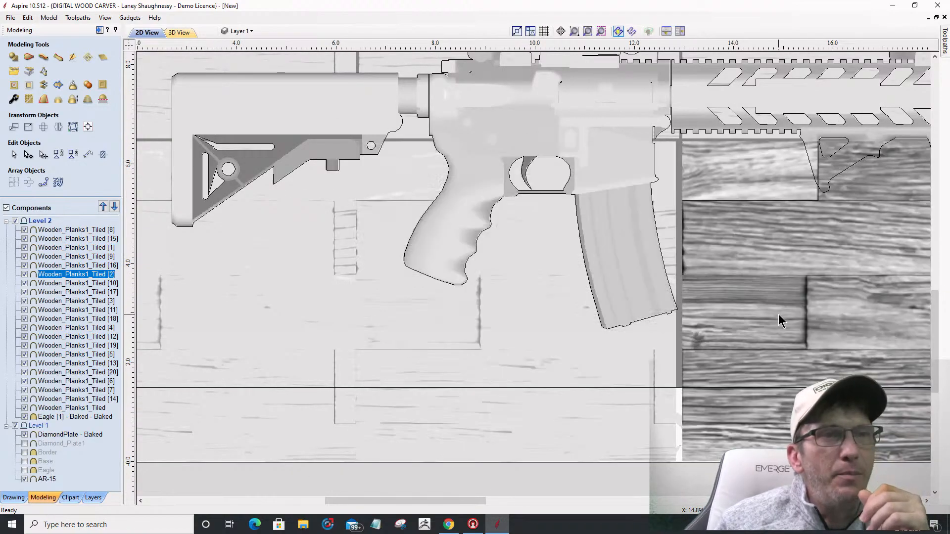
click(749, 298)
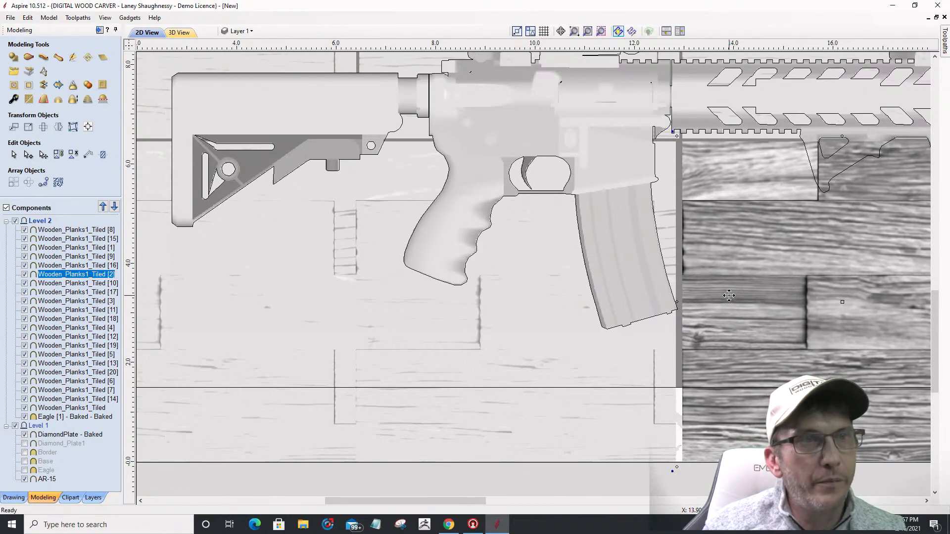
drag(729, 296, 721, 295)
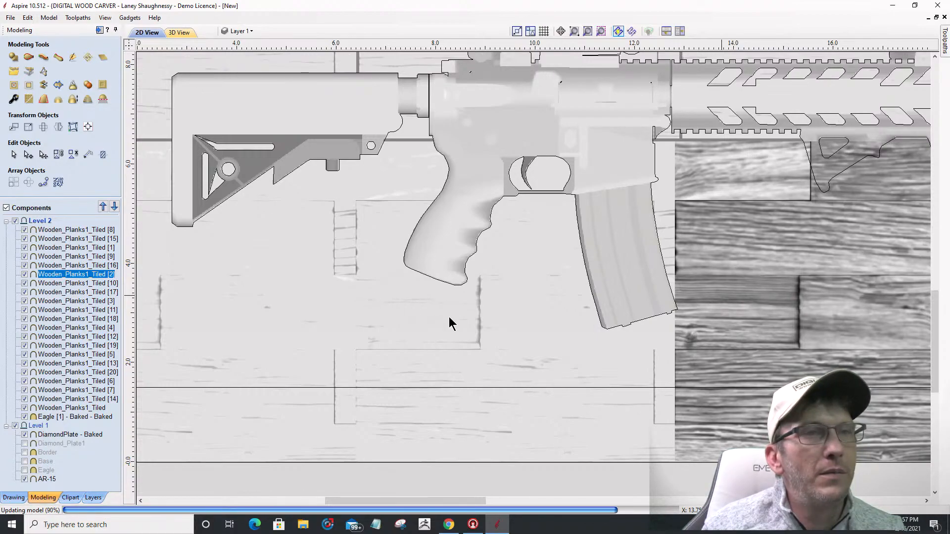
scroll(450, 297, down, 6)
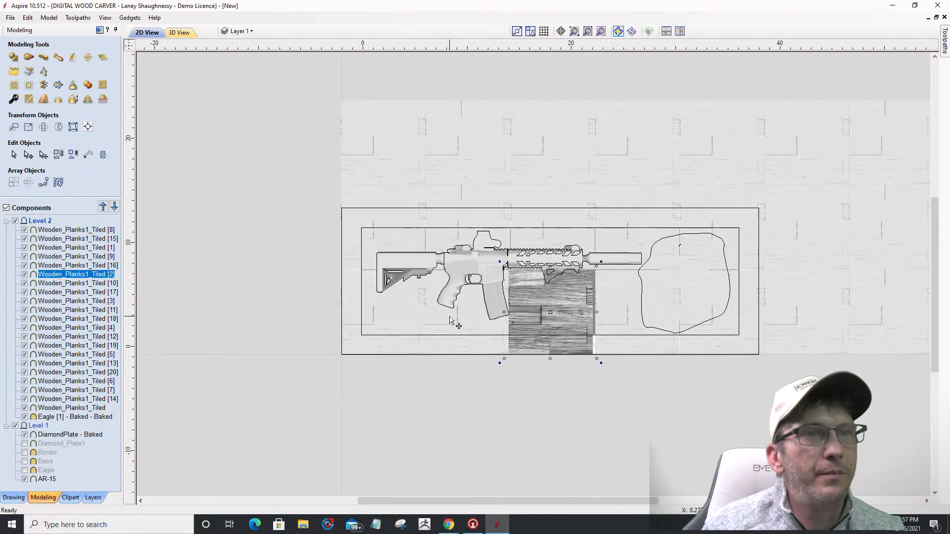
Step: Delete the six surplus plank tiles right of and above the board one by one
click(739, 318)
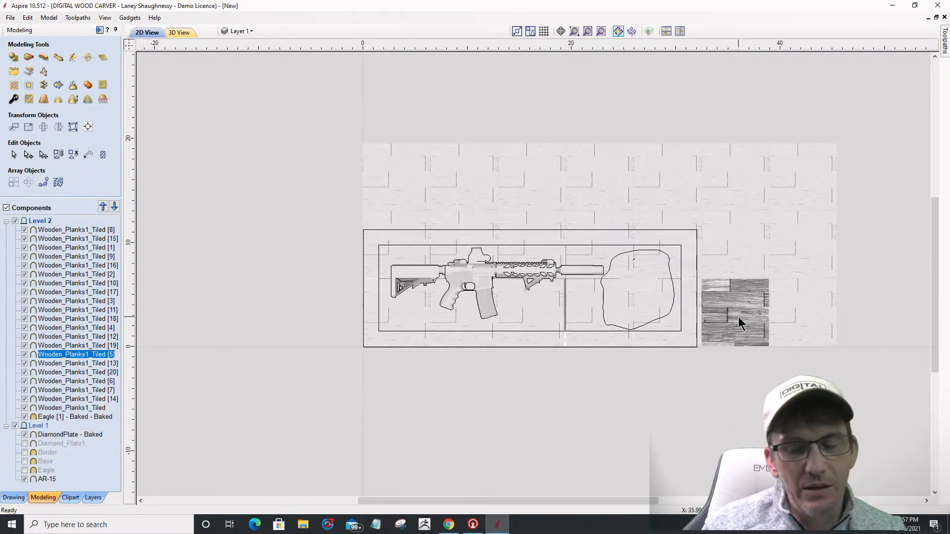
key(Delete)
click(788, 298)
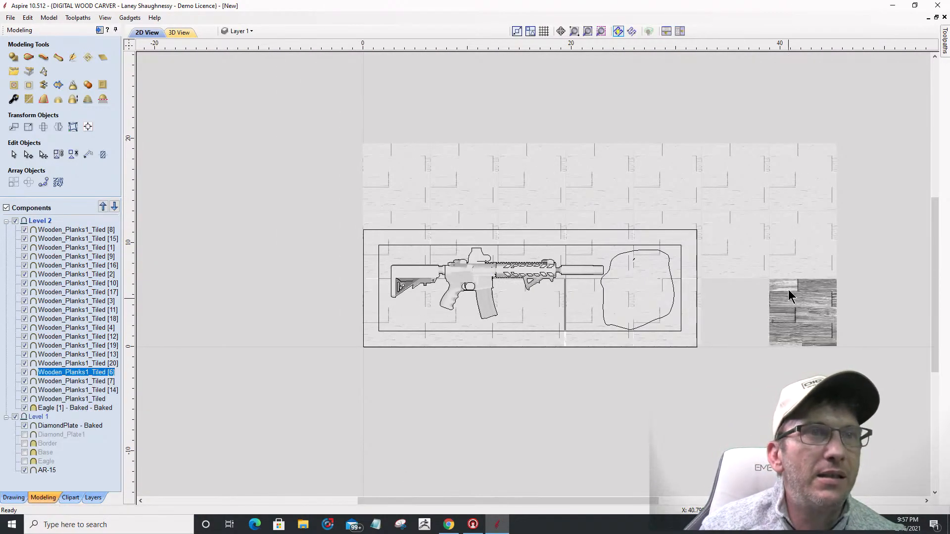
key(Delete)
click(732, 256)
key(Delete)
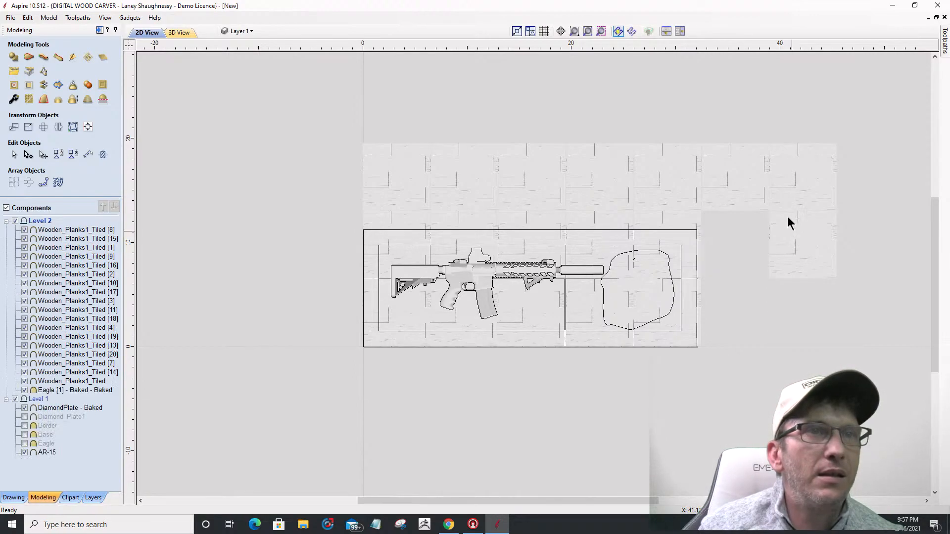
click(788, 220)
key(Delete)
click(729, 186)
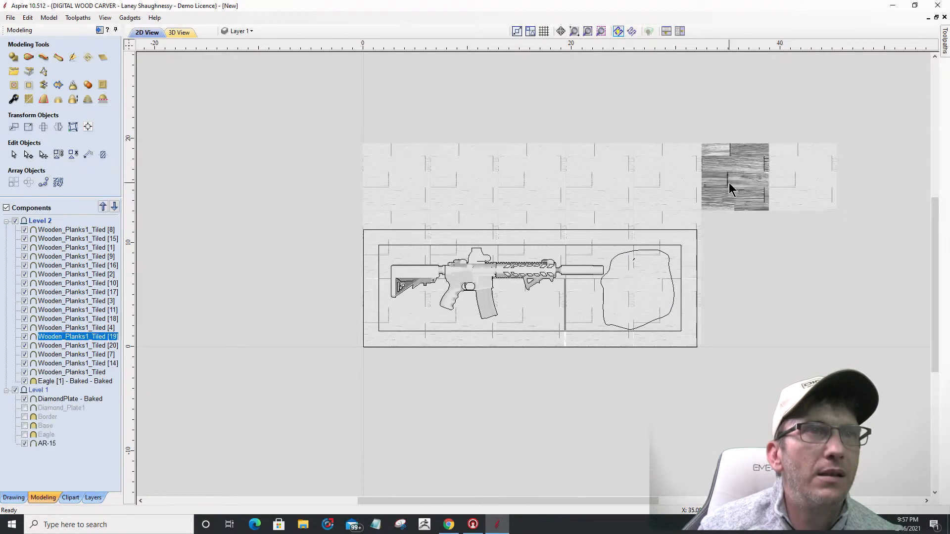
key(Delete)
click(778, 176)
key(Delete)
Step: Select the five remaining top-row plank tiles together and delete them
click(670, 165)
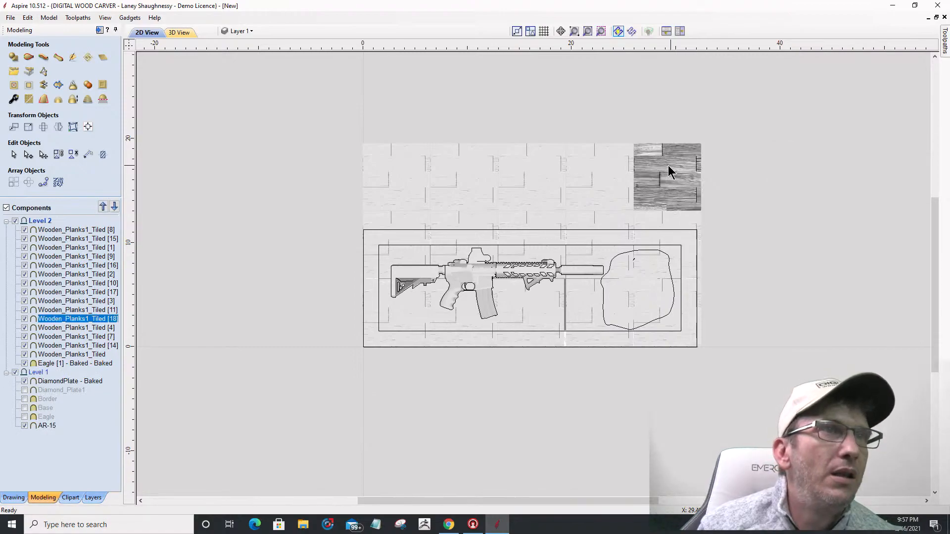
click(609, 168)
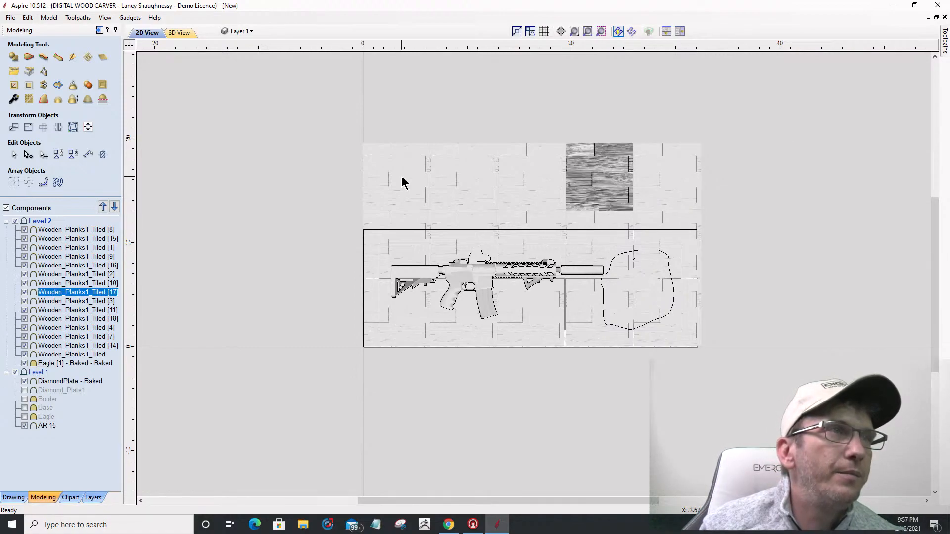
click(376, 166)
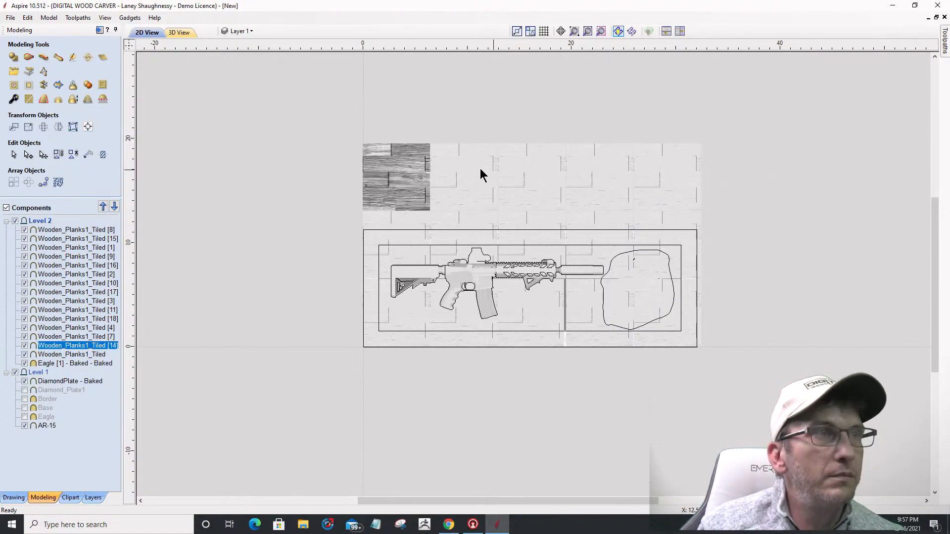
shift+click(497, 176)
shift+click(526, 165)
shift+click(580, 167)
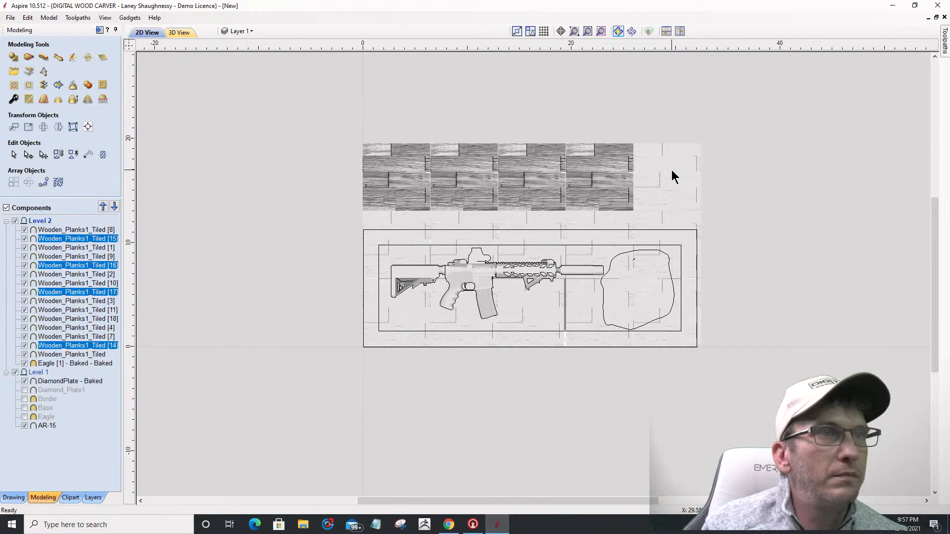
shift+click(672, 170)
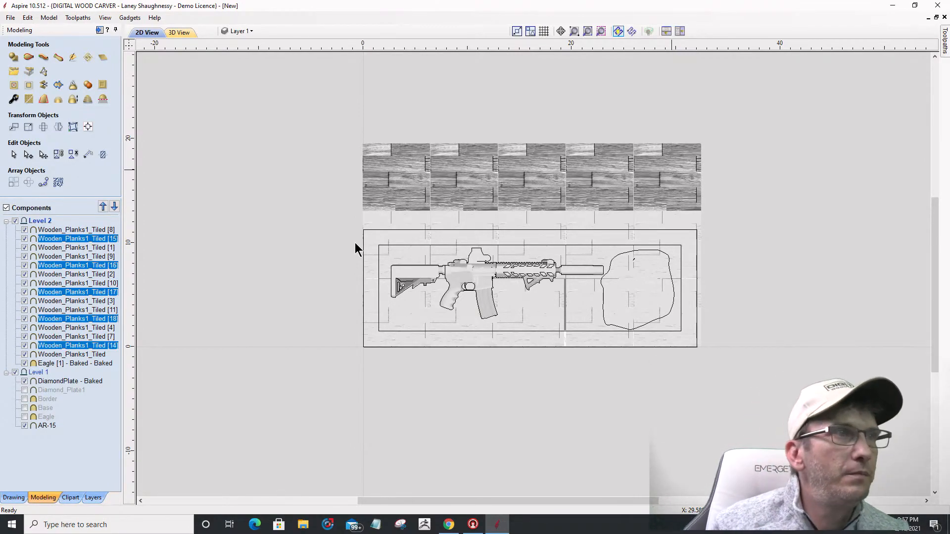
key(Delete)
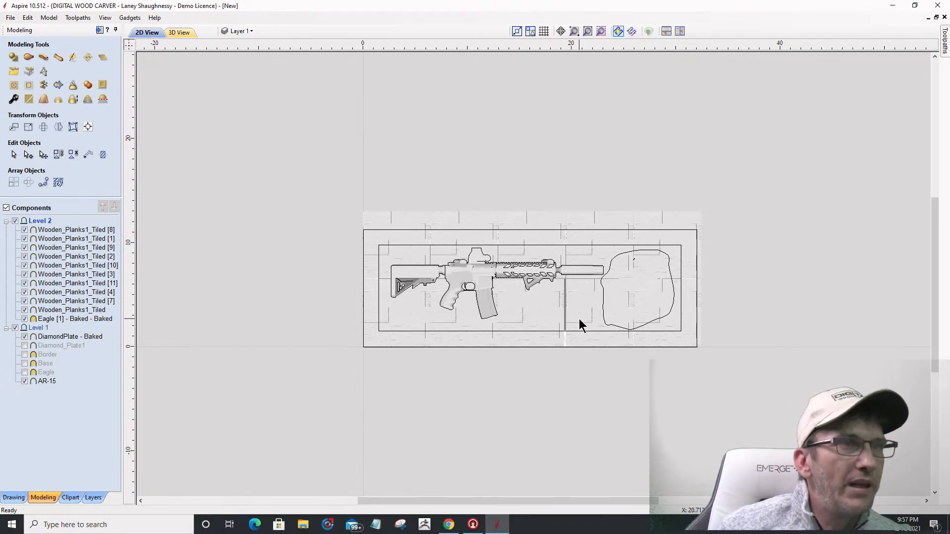
Step: Drag plank tiles Wooden_Planks1_Tiled [3] and [4] slightly left to close their seams
click(579, 318)
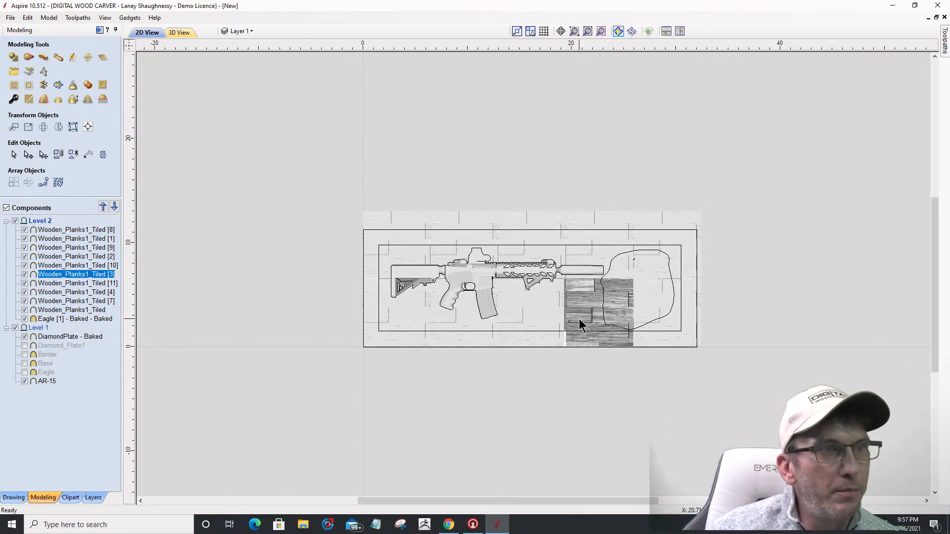
click(576, 319)
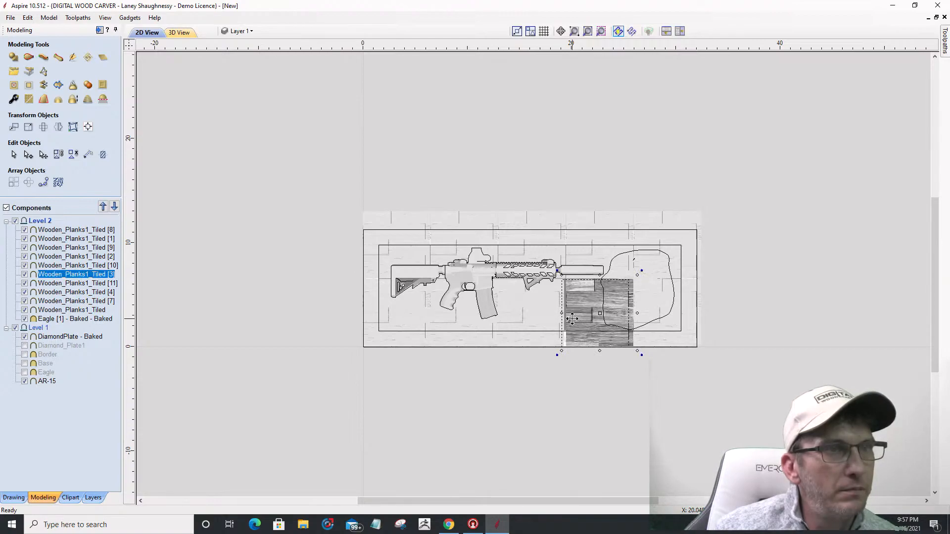
drag(571, 318, 572, 318)
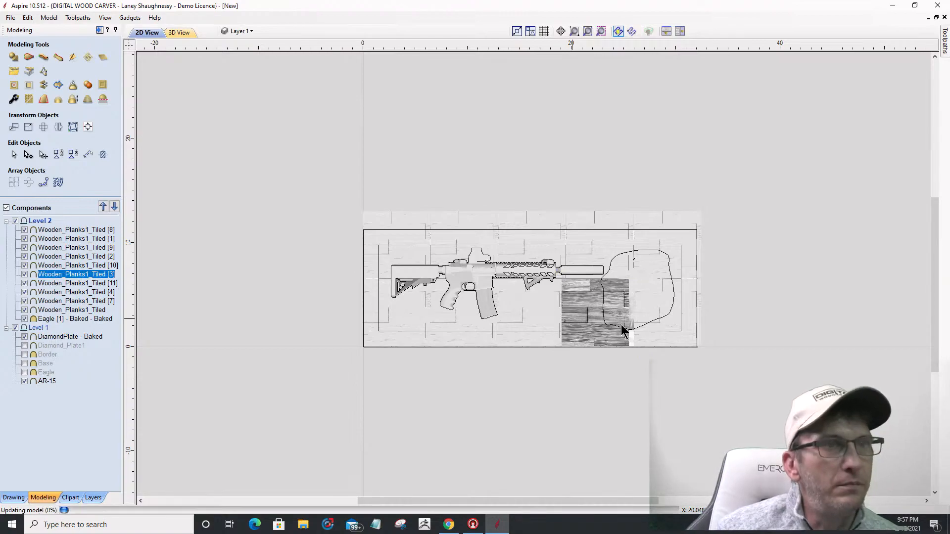
click(666, 322)
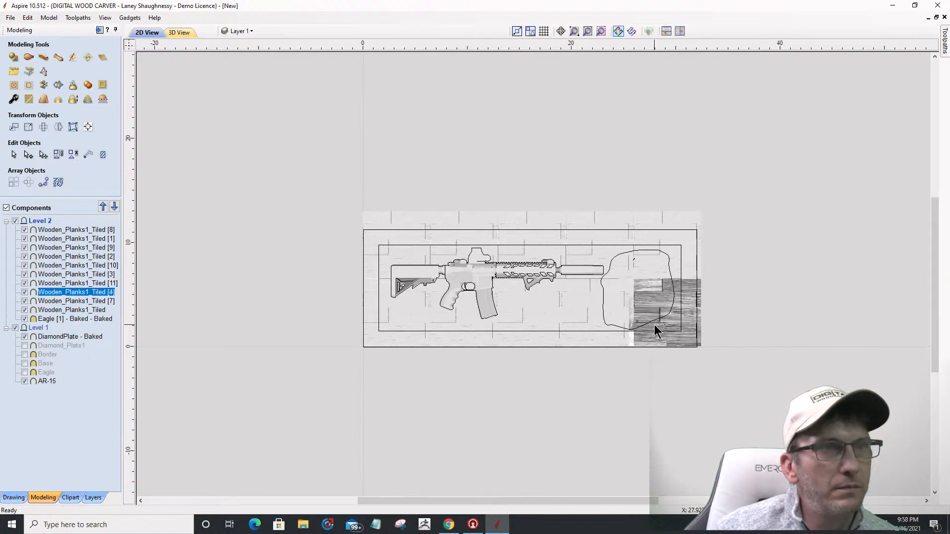
click(658, 330)
click(658, 329)
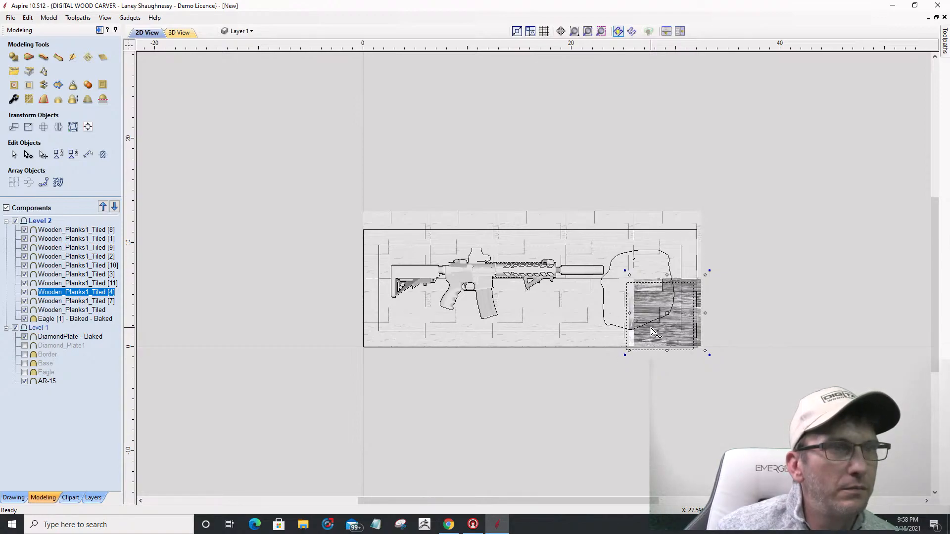
drag(651, 330, 647, 334)
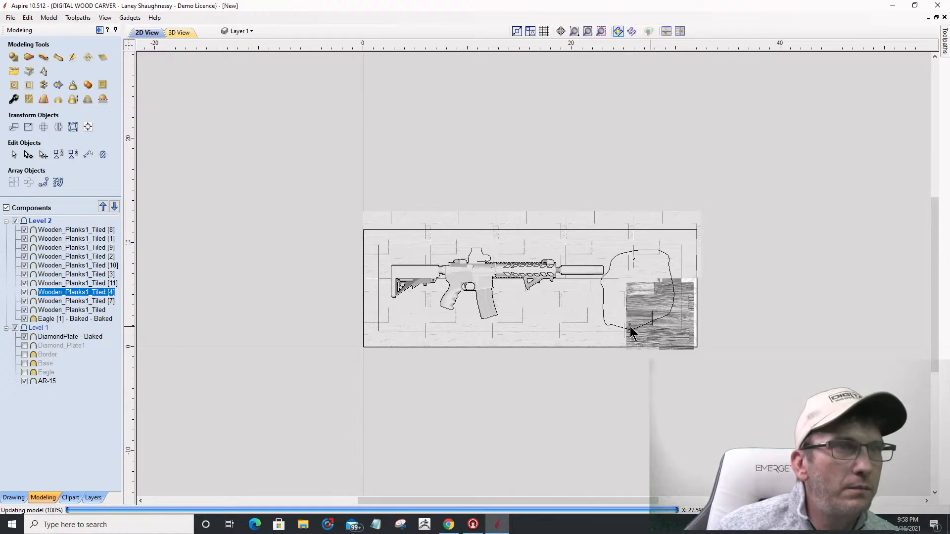
scroll(626, 312, up, 5)
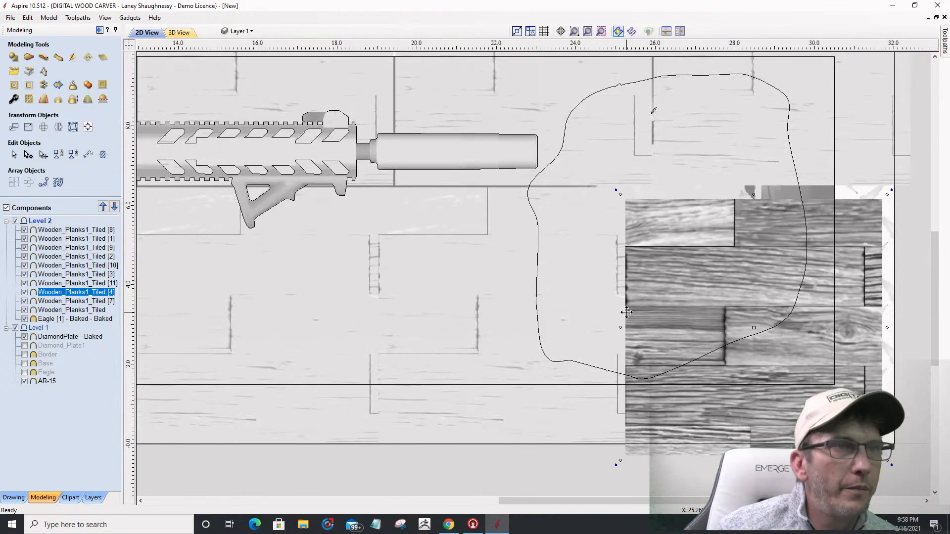
Step: Select all five bottom-row plank tiles and nudge them up together with the Up arrow
scroll(627, 312, down, 3)
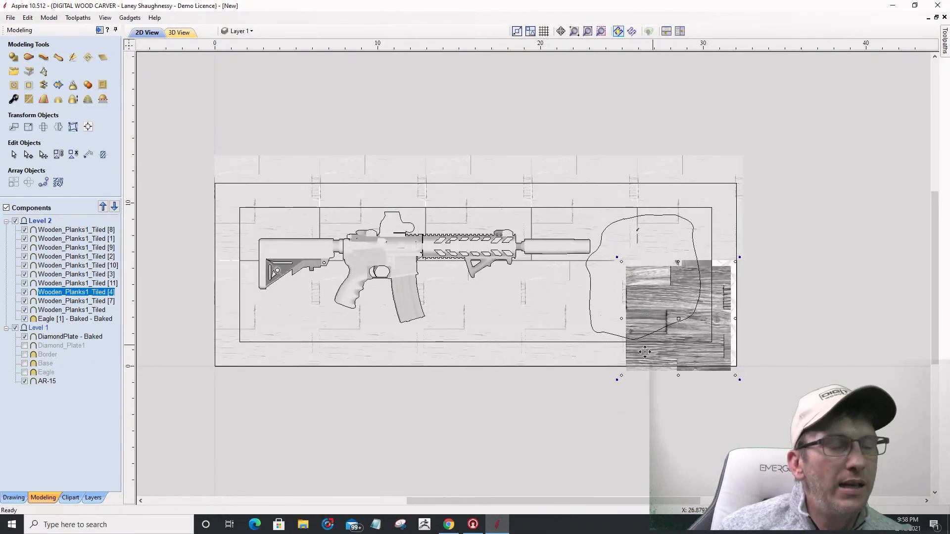
shift+click(544, 332)
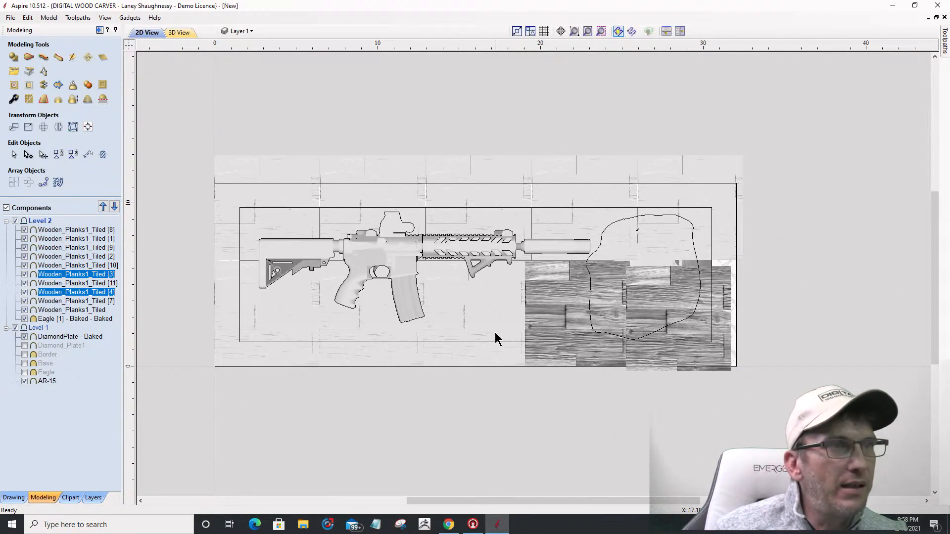
shift+click(495, 331)
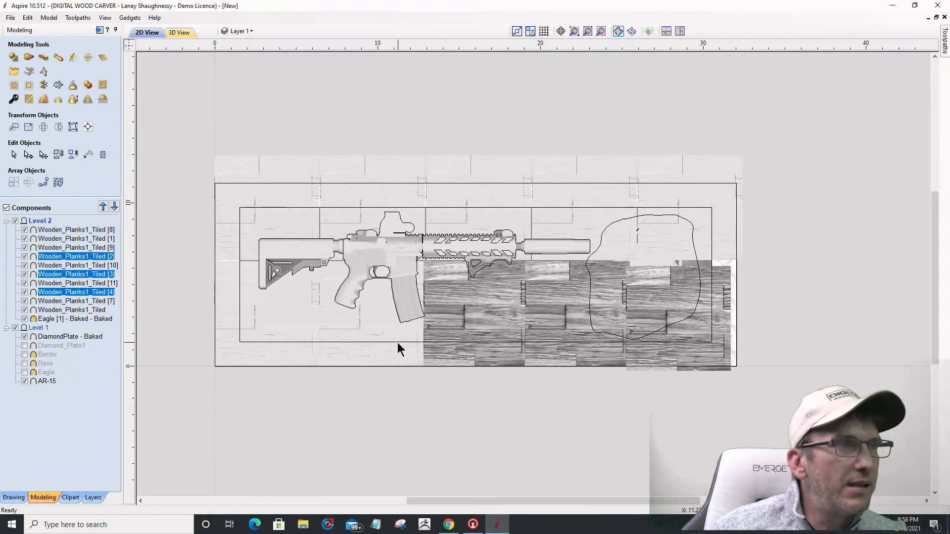
shift+click(351, 327)
shift+click(275, 322)
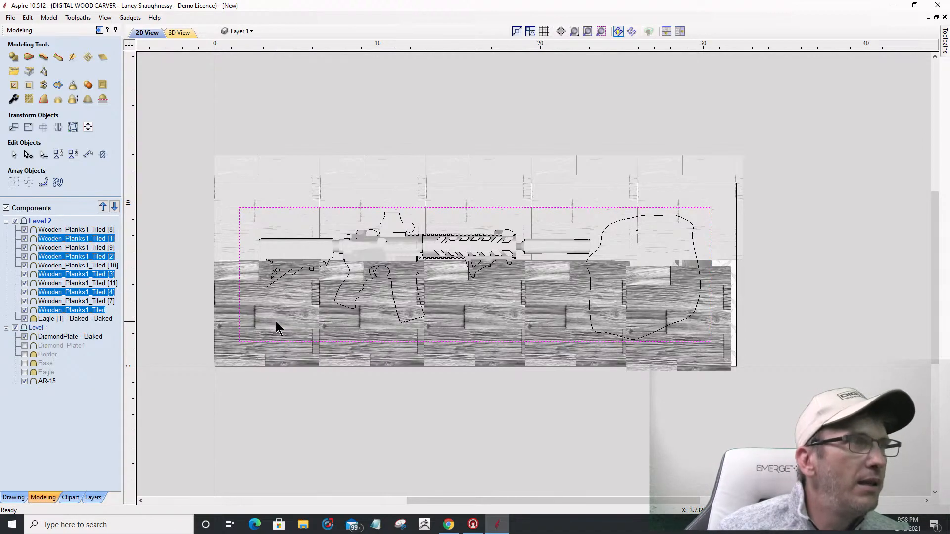
scroll(239, 242, up, 2)
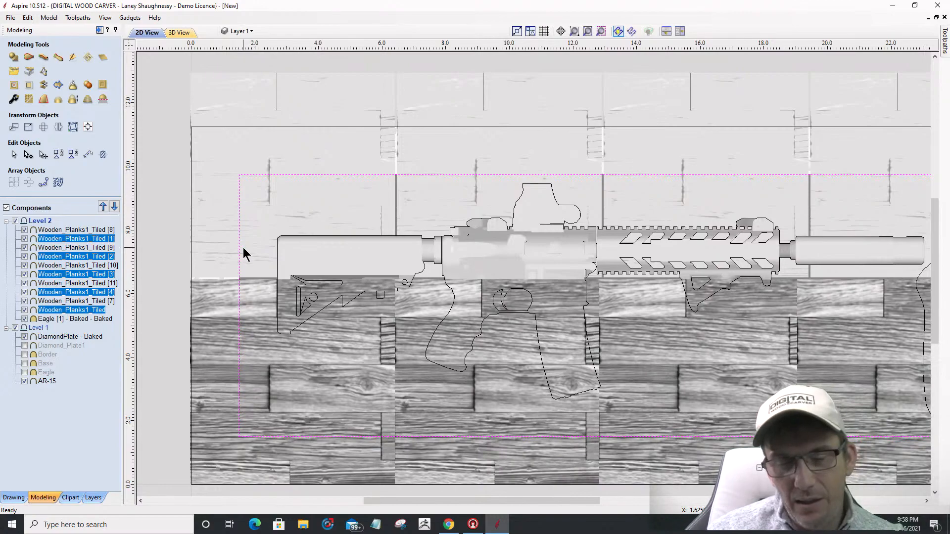
key(Up)
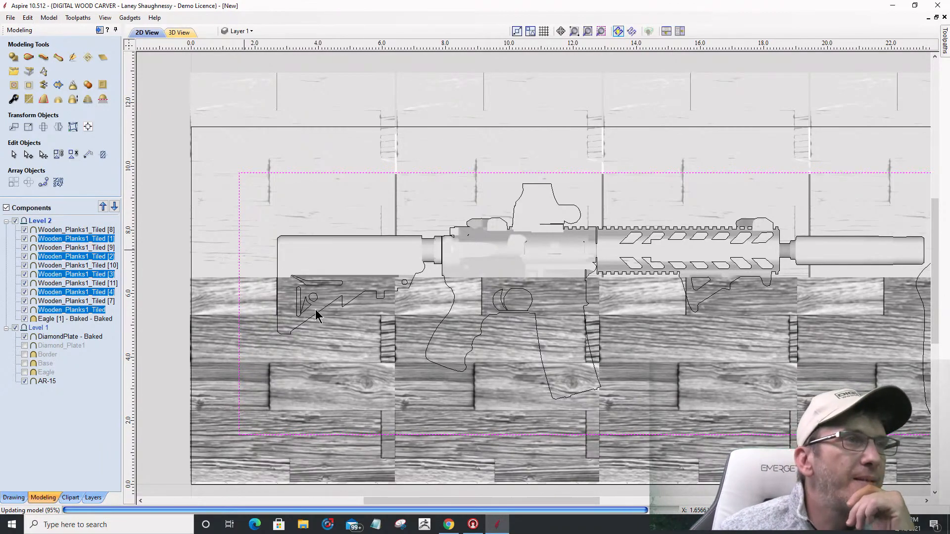
Step: Drag upper plank tiles Wooden_Planks1_Tiled [8] and [9] slightly left to close the seams
click(427, 189)
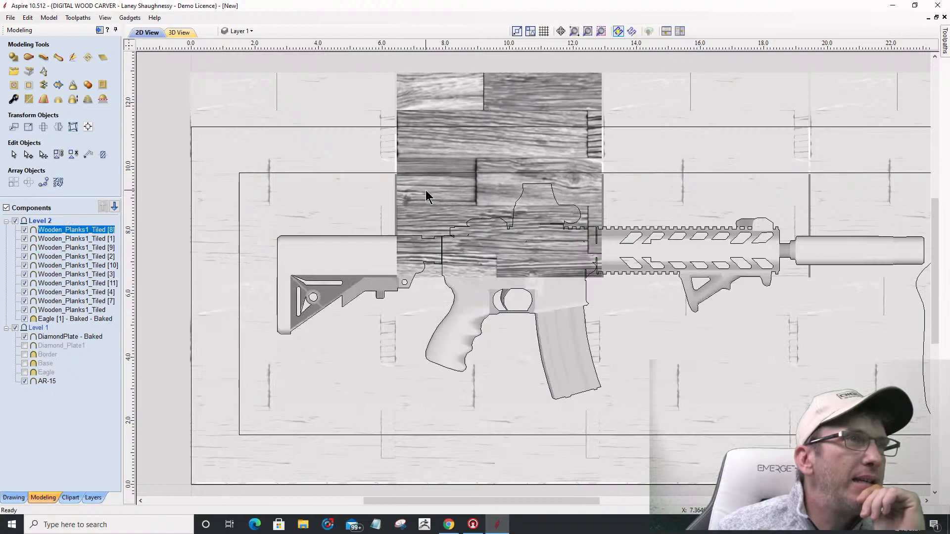
key(Escape)
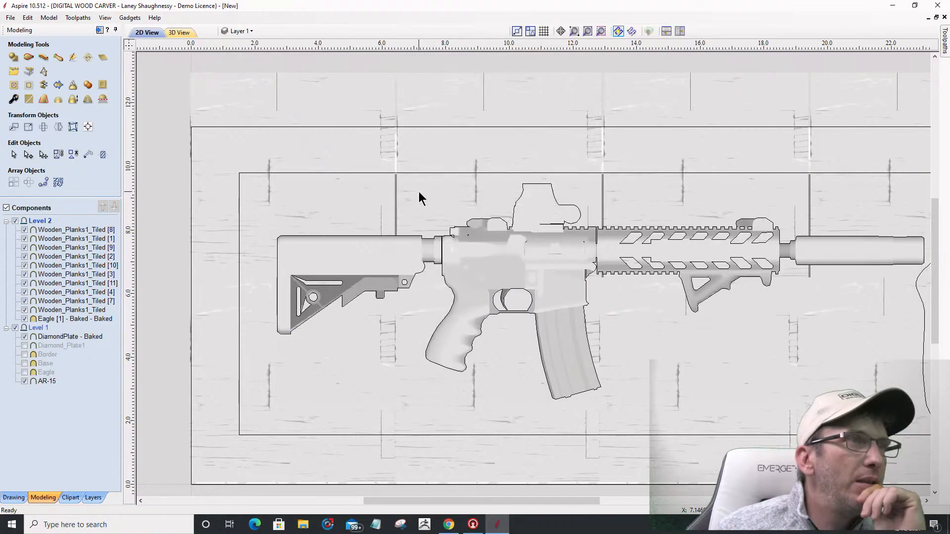
click(420, 195)
drag(417, 188, 412, 189)
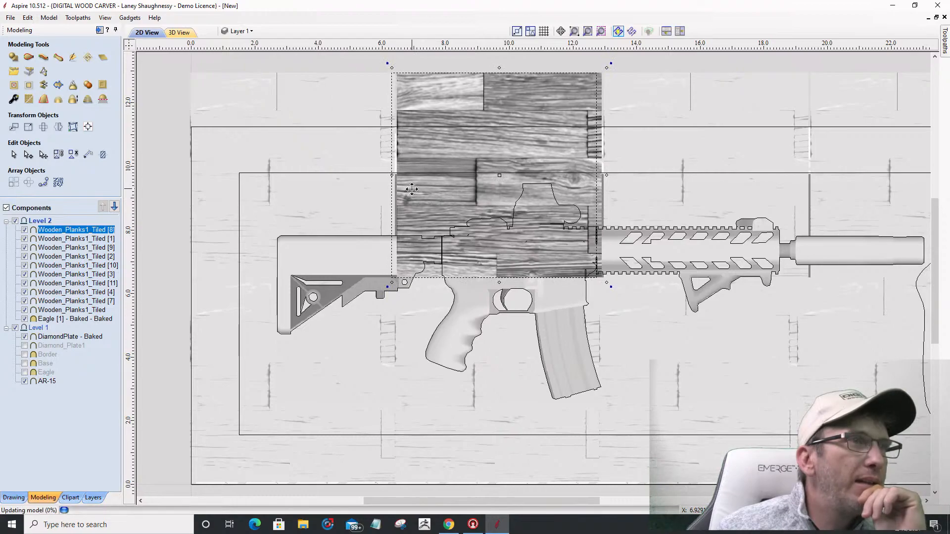
click(633, 203)
drag(633, 202, 624, 203)
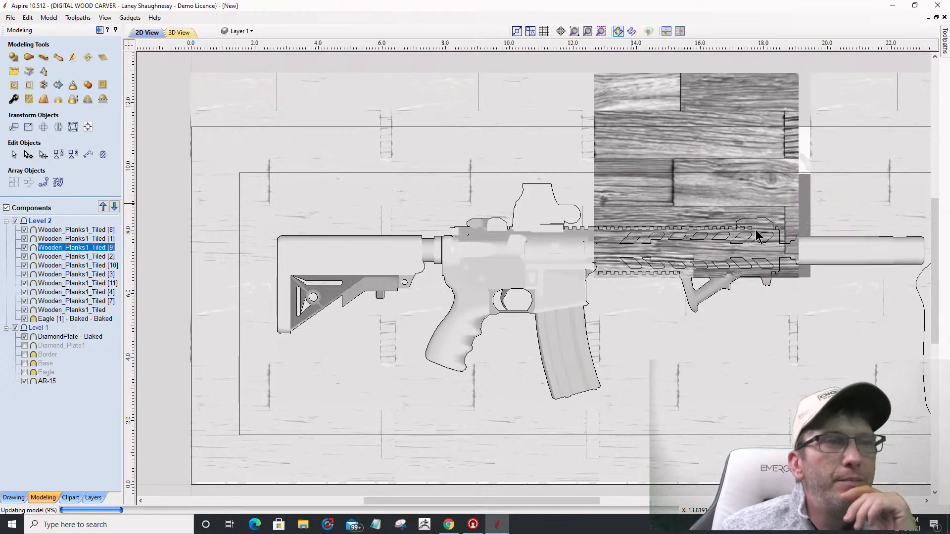
Step: Shift plank tiles [10] and [11] slightly left, then select all plank components in the list
click(852, 201)
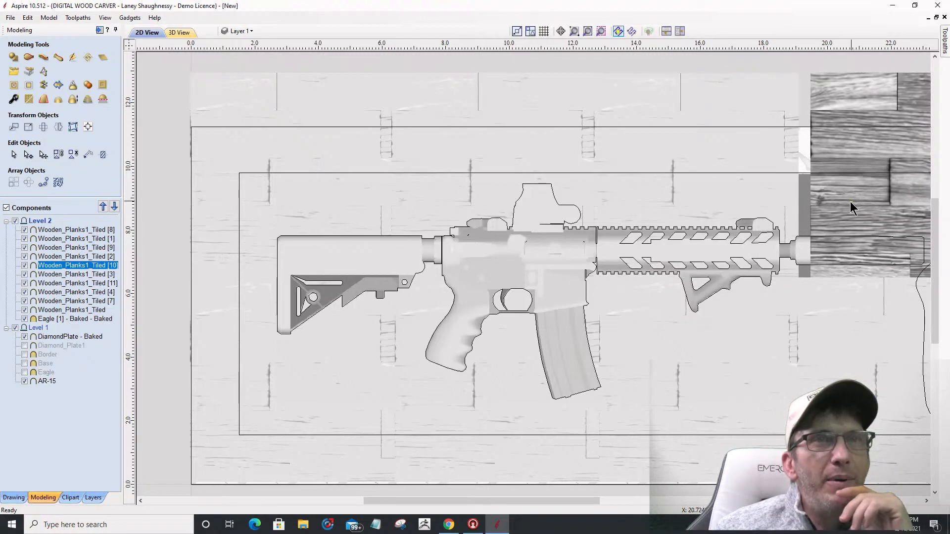
click(831, 205)
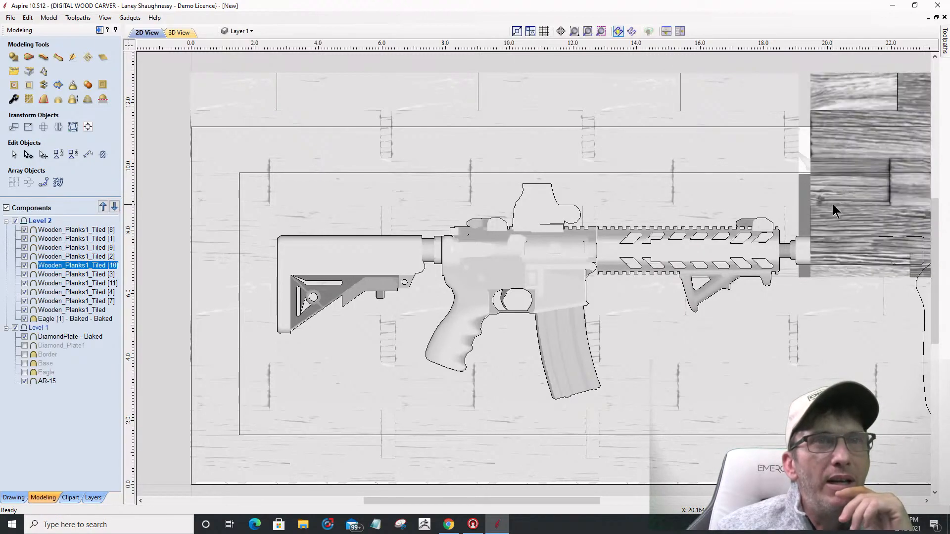
drag(832, 203, 817, 206)
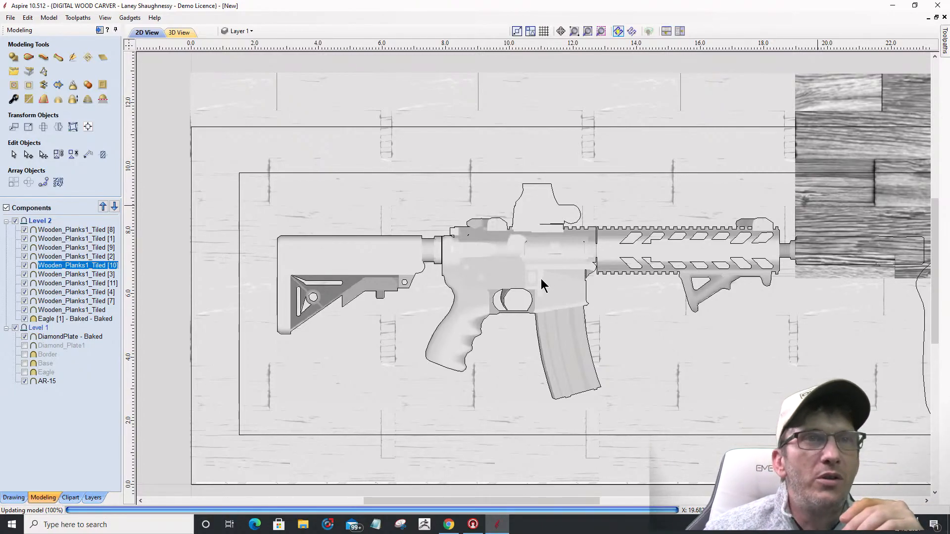
scroll(494, 287, down, 3)
scroll(742, 222, up, 3)
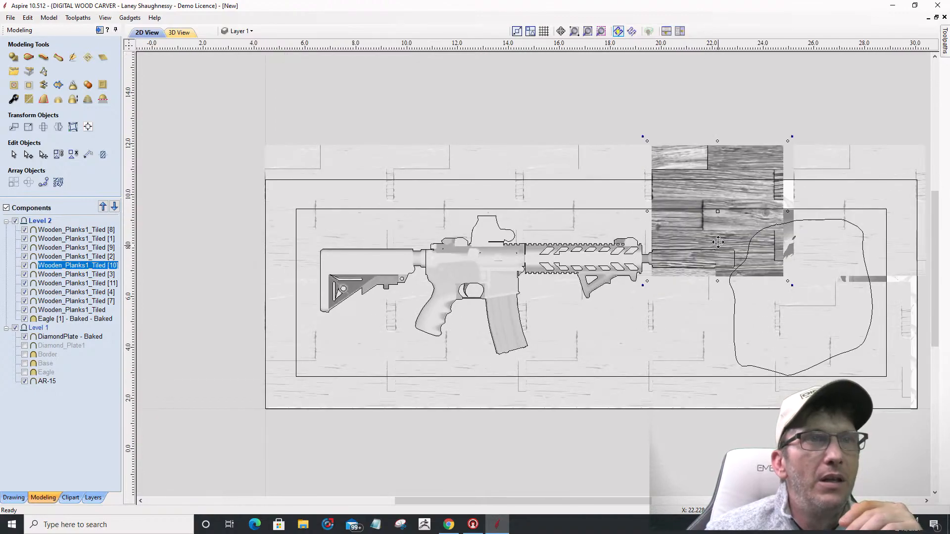
click(853, 196)
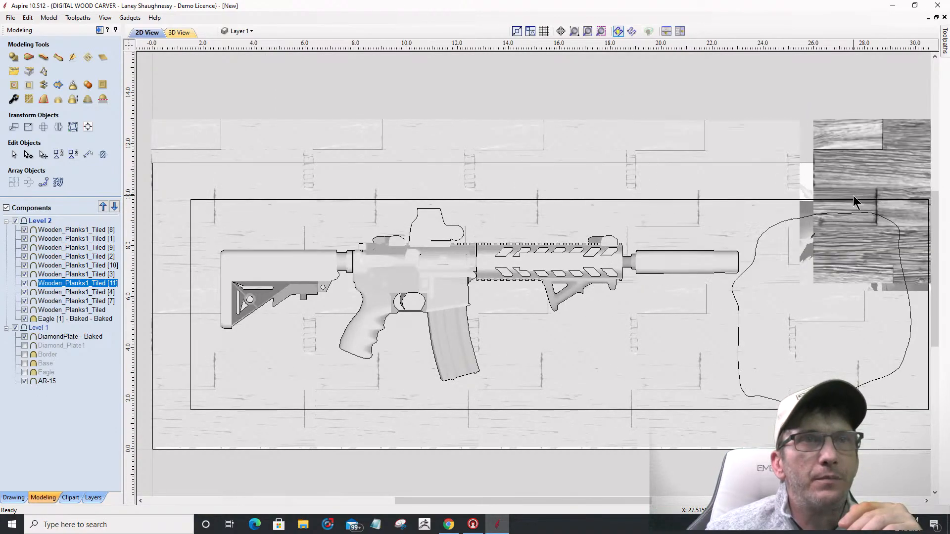
drag(851, 193, 835, 195)
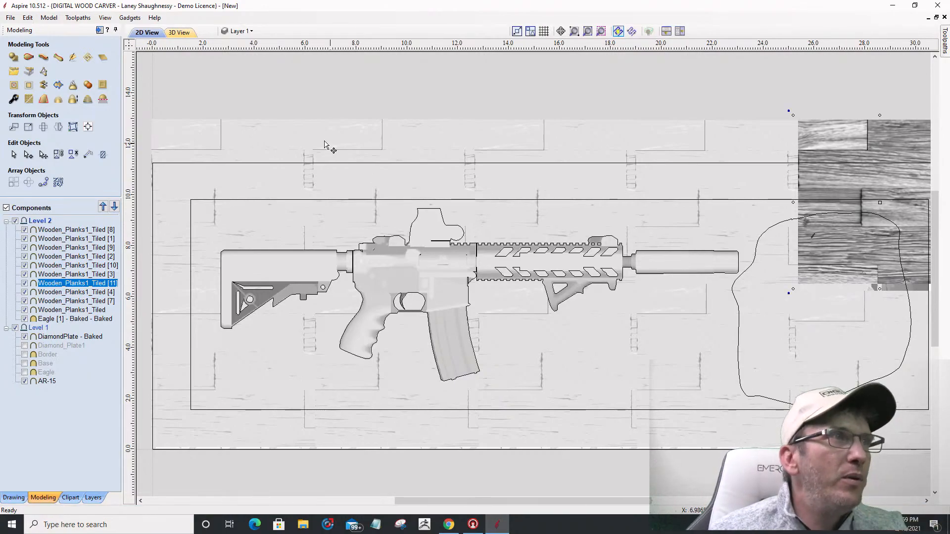
scroll(722, 191, down, 2)
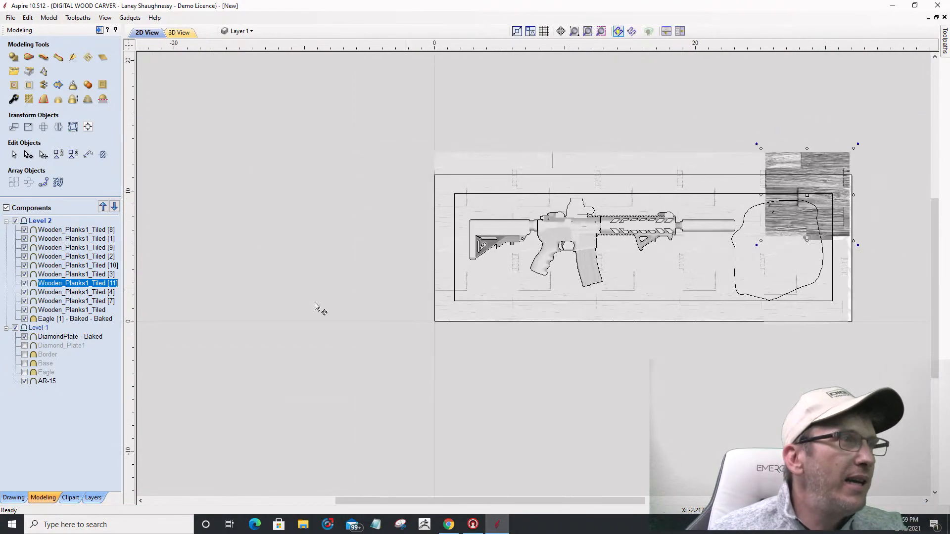
click(46, 310)
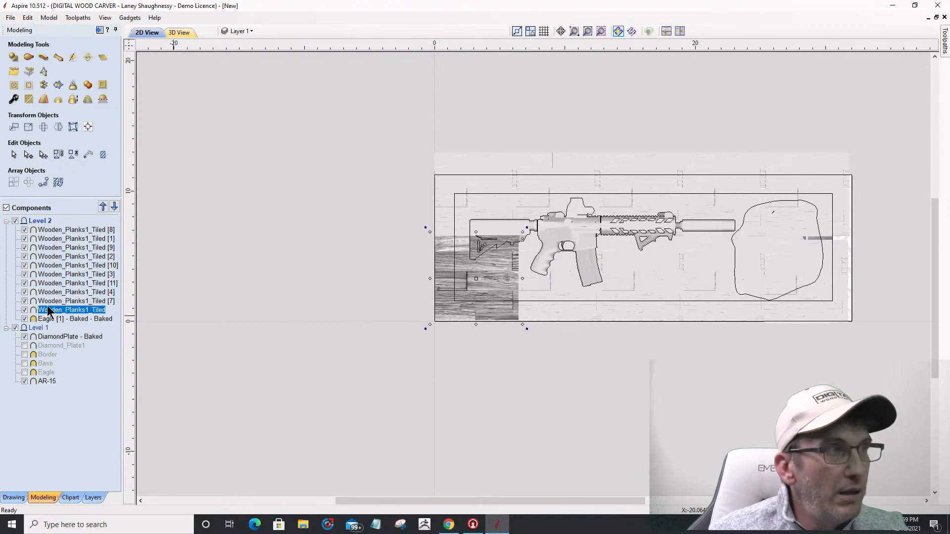
shift+click(58, 231)
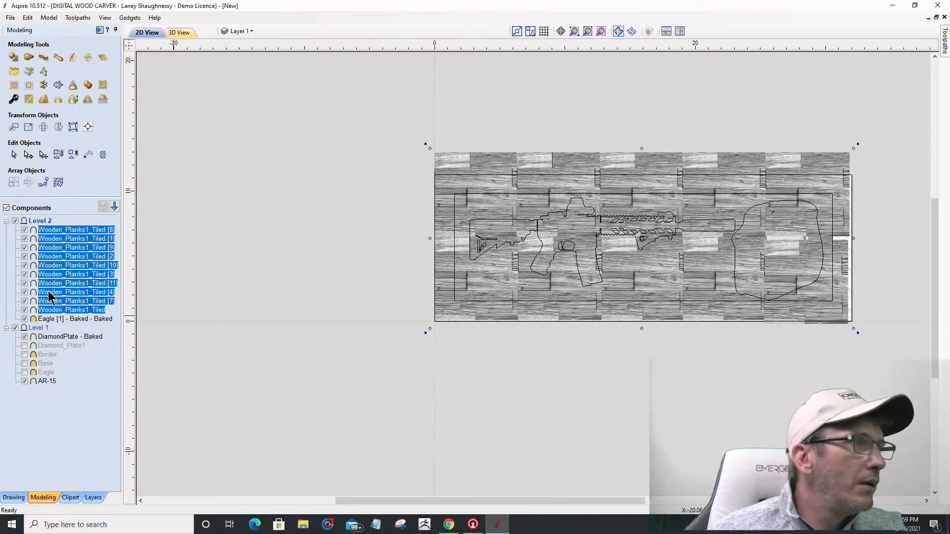
Step: Trim the plank tiles to the inner rectangle with Clear Area Outside Vectors, accepting the bake into one component
click(455, 236)
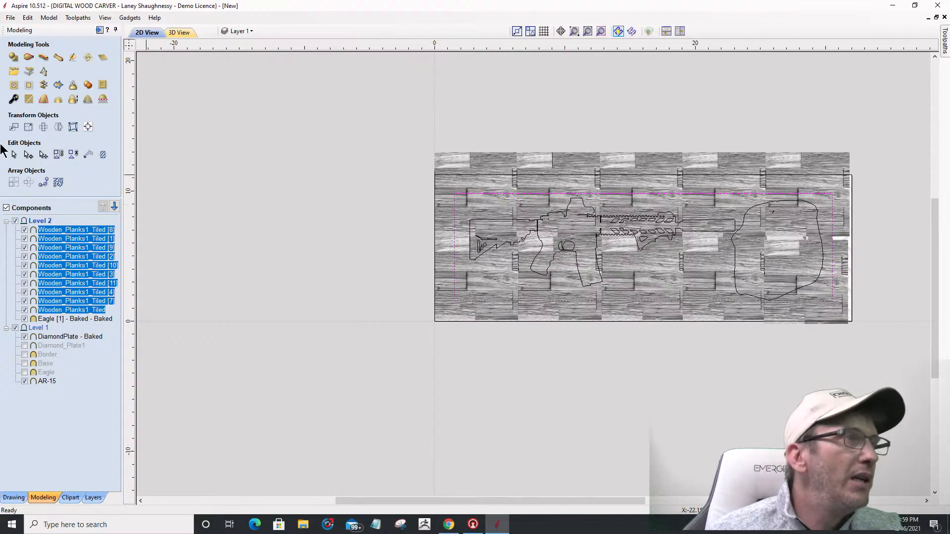
click(28, 87)
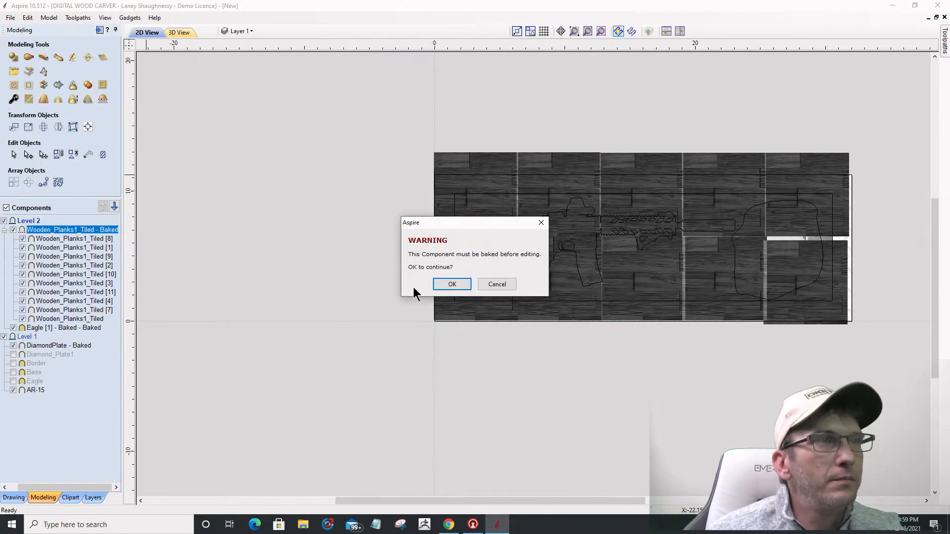
click(444, 285)
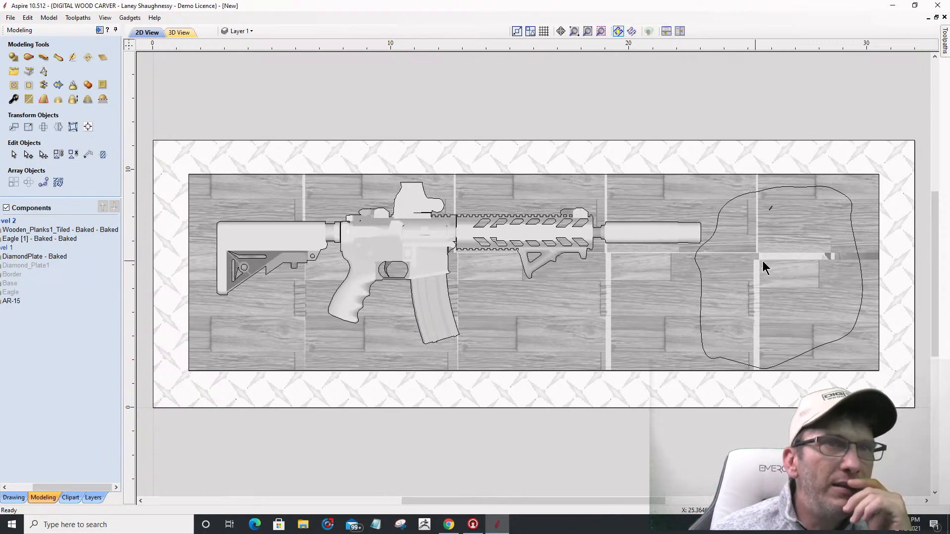
Step: Preview the carved plaque in 3D, tilting it to check the relief depth
click(178, 32)
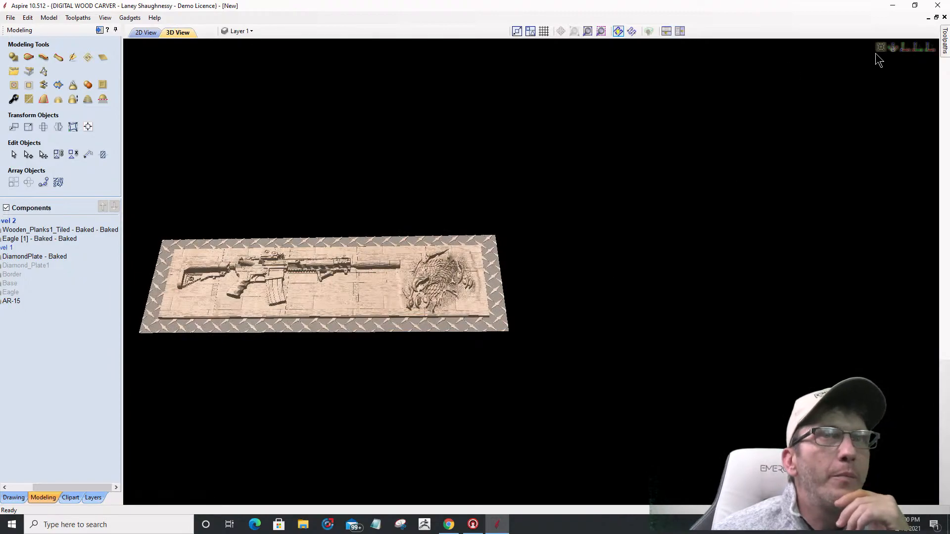
key(1)
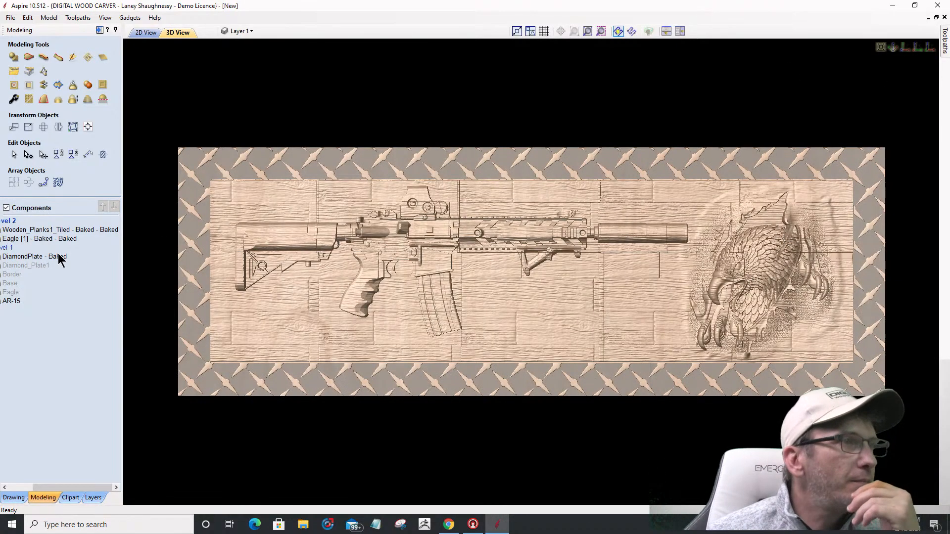
drag(300, 352, 227, 235)
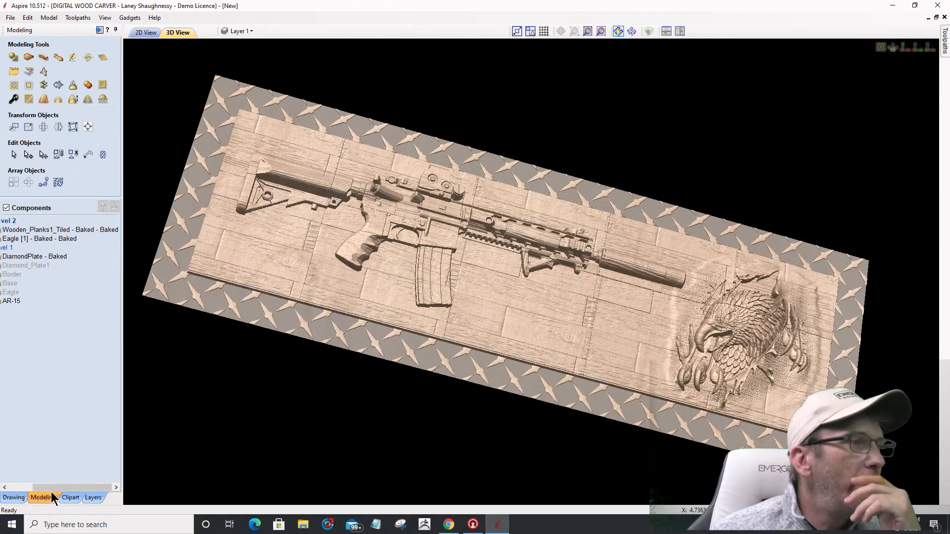
drag(45, 487, 20, 487)
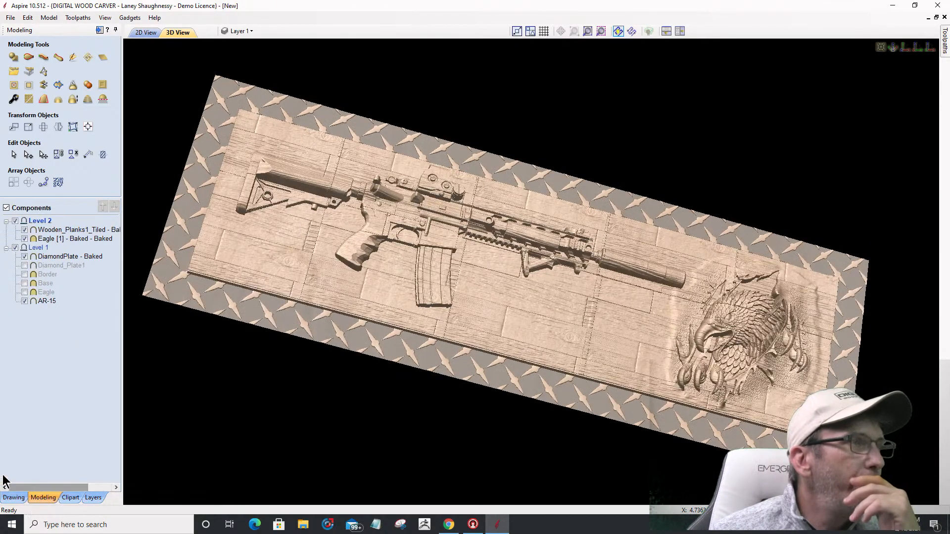
Step: Make the Border component visible and select the Wooden_Planks1_Tiled component
click(25, 274)
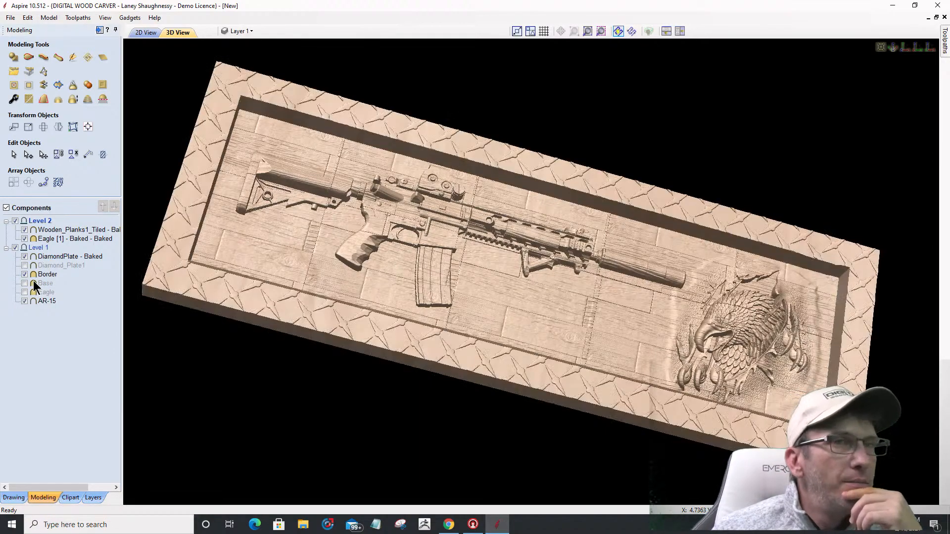
click(44, 230)
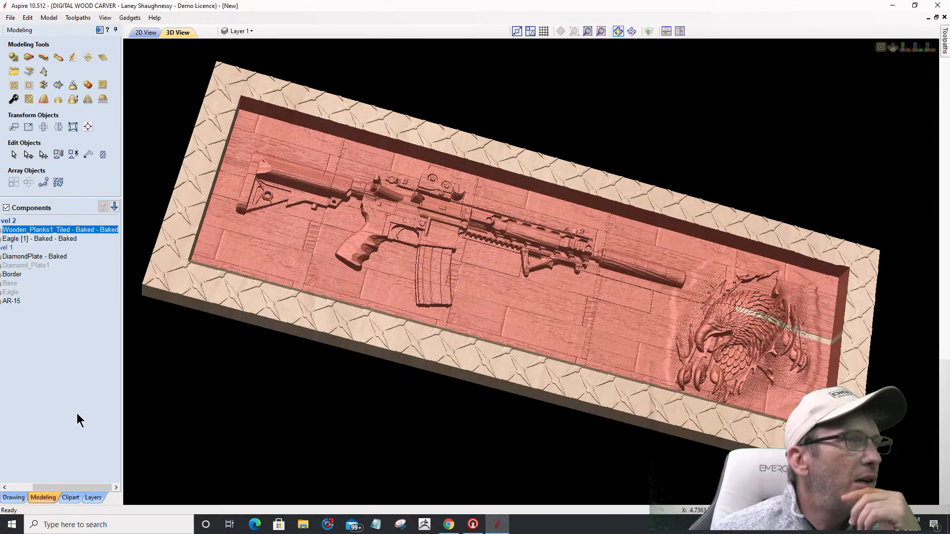
drag(61, 487, 59, 489)
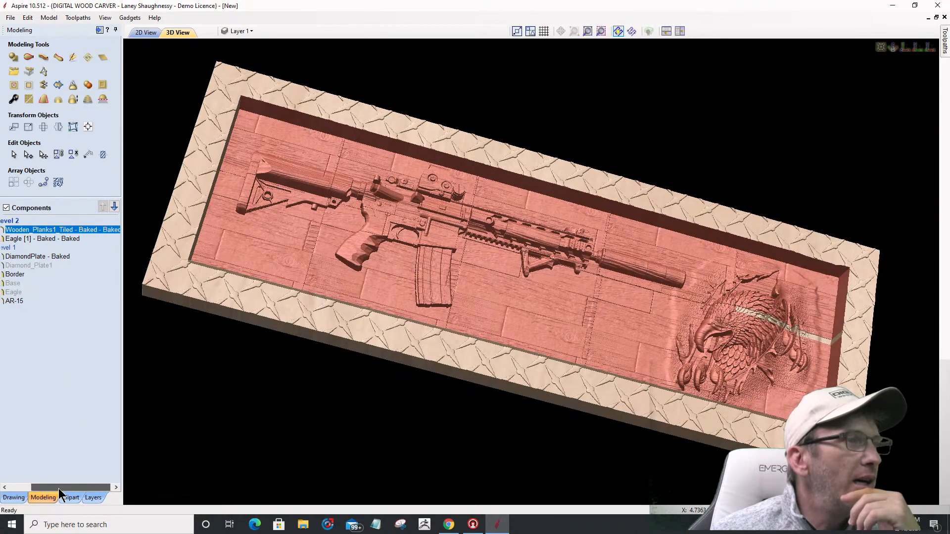
Step: Set the Wooden_Planks1_Tiled component's combine mode to Merge
right_click(57, 235)
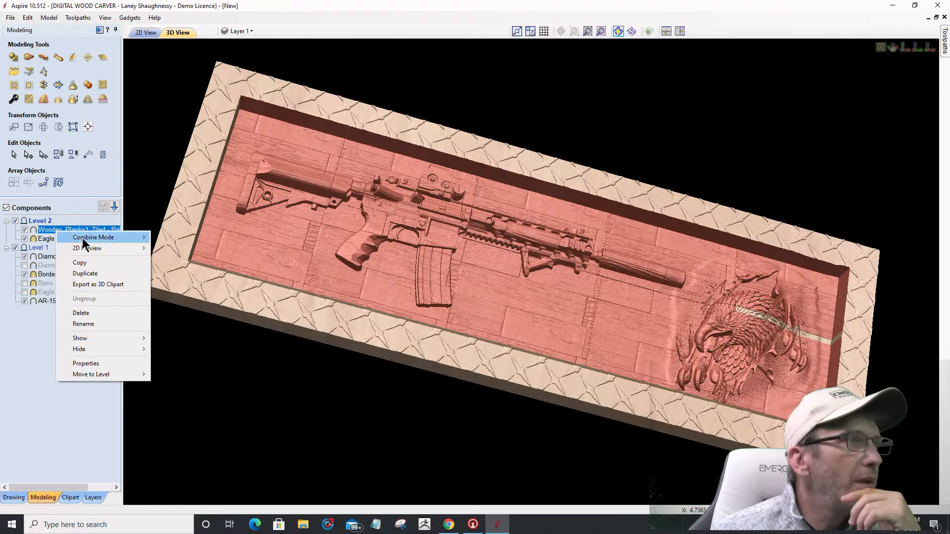
mouse_move(83, 242)
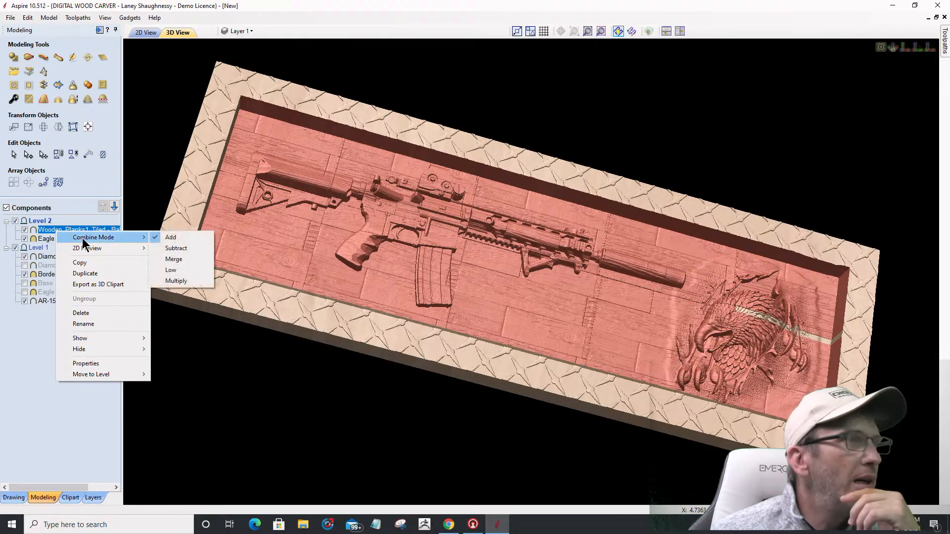
click(168, 259)
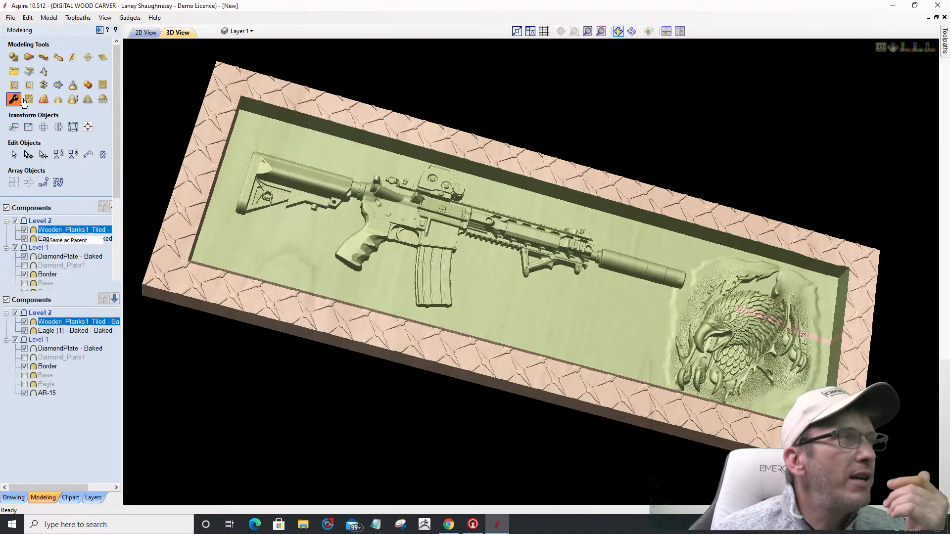
Step: Raise the planks' base height to 0.250 inches in Component Properties, then deselect them
click(22, 101)
drag(60, 154, 64, 157)
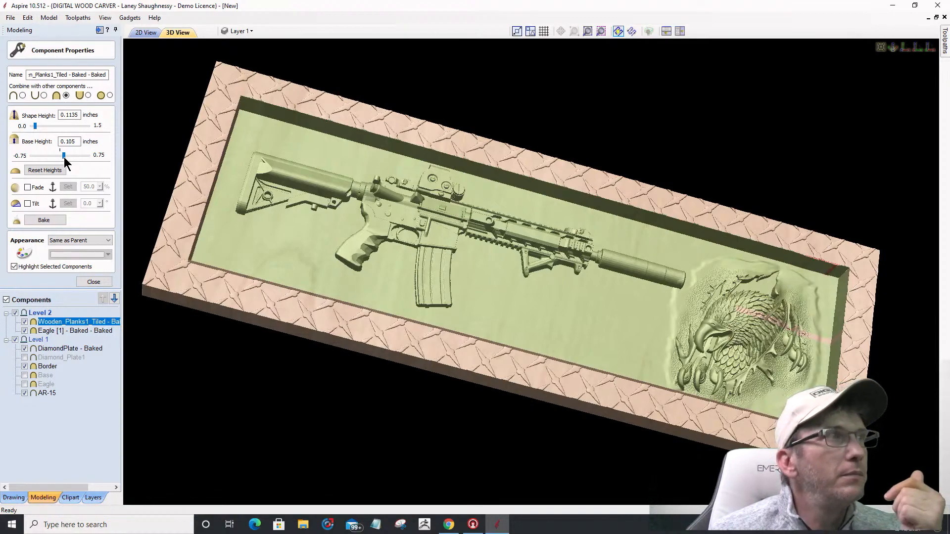
drag(65, 158, 67, 159)
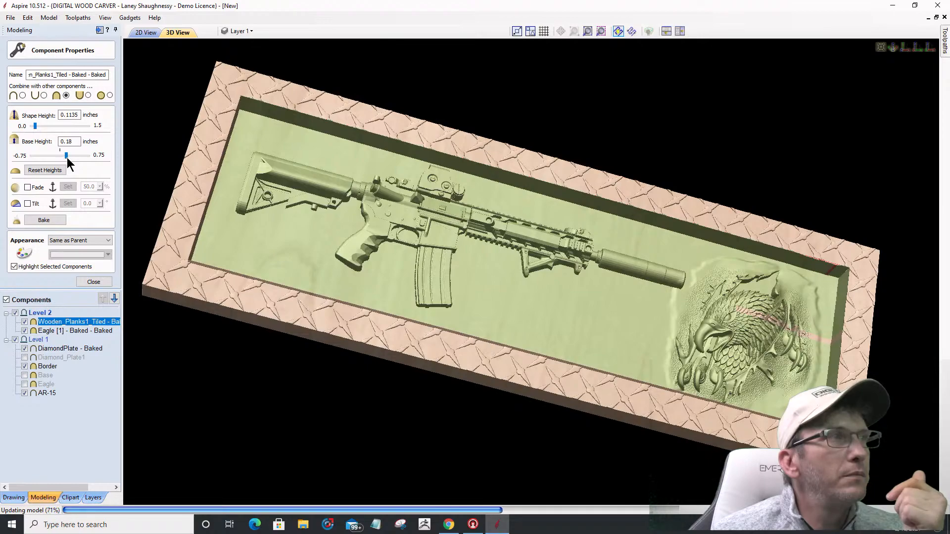
drag(67, 157, 70, 156)
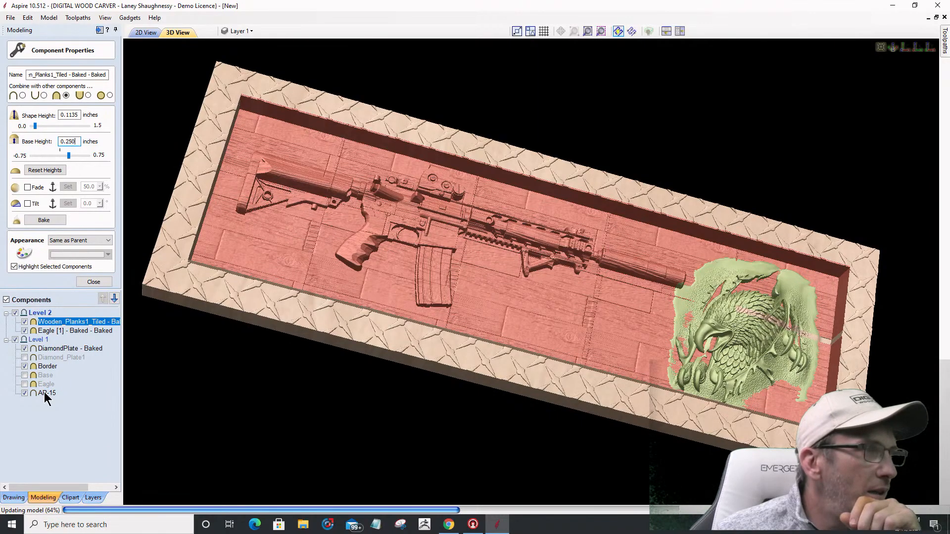
mouse_move(43, 392)
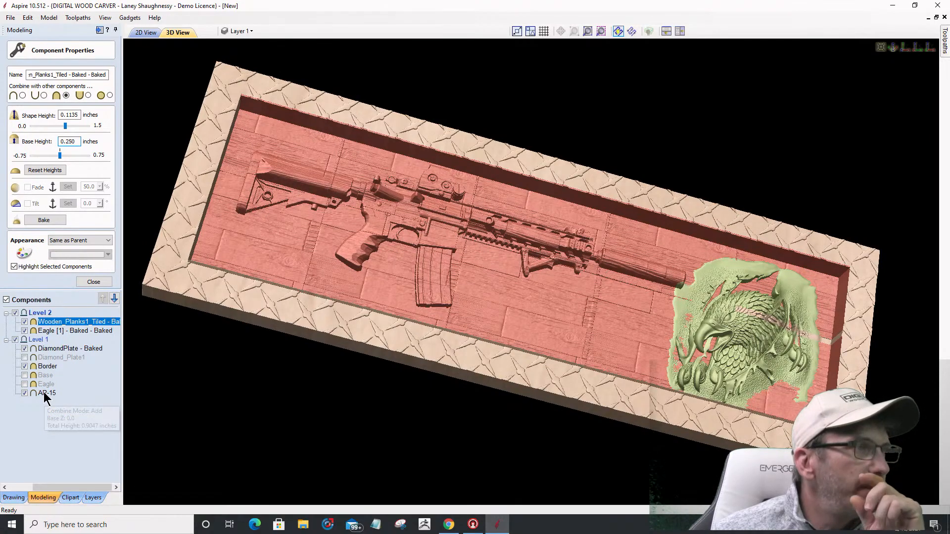
key(Escape)
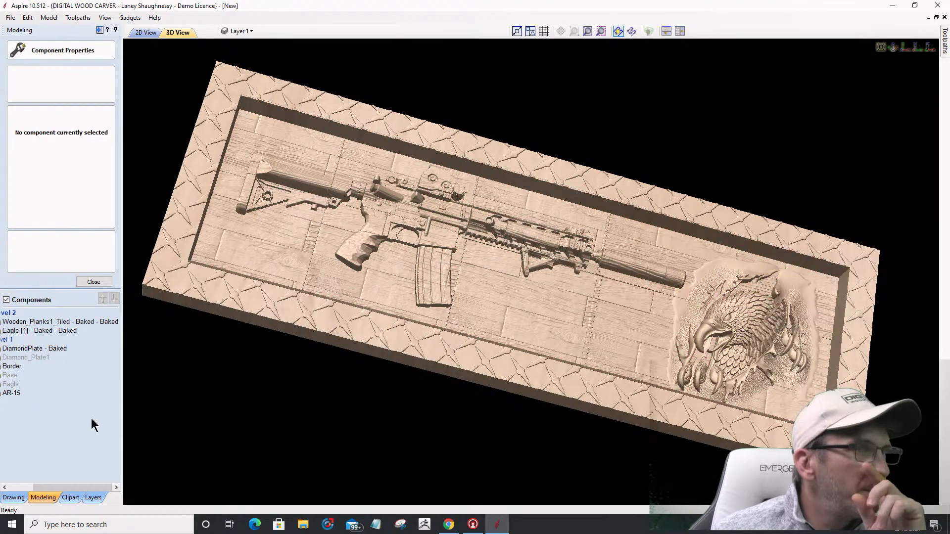
scroll(130, 432, down, 3)
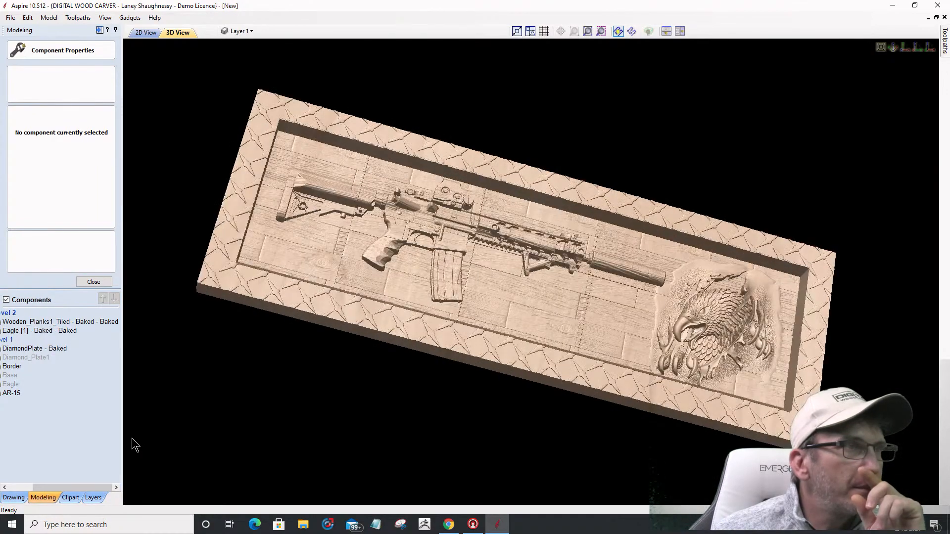
Step: Move AR-15 into Level 2 and set its combine mode to Merge
drag(67, 487, 44, 487)
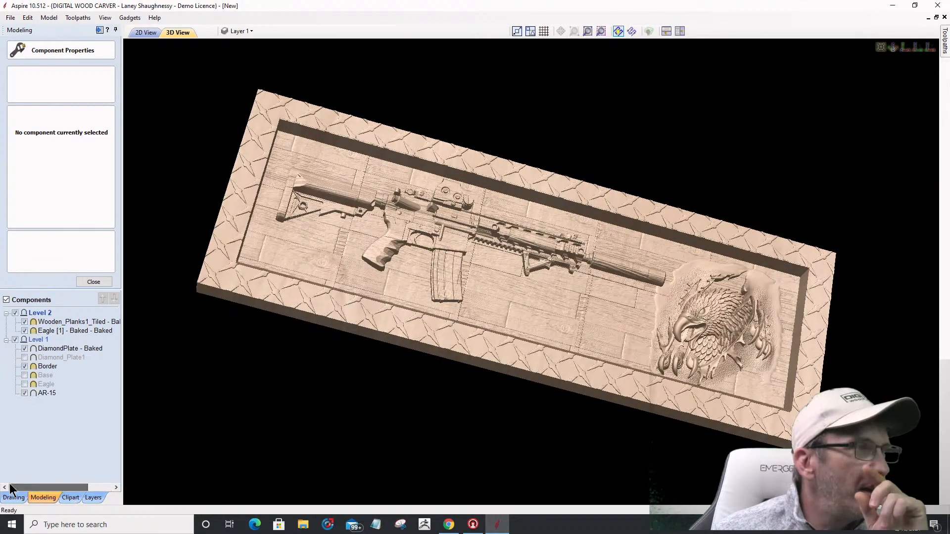
drag(47, 325, 48, 323)
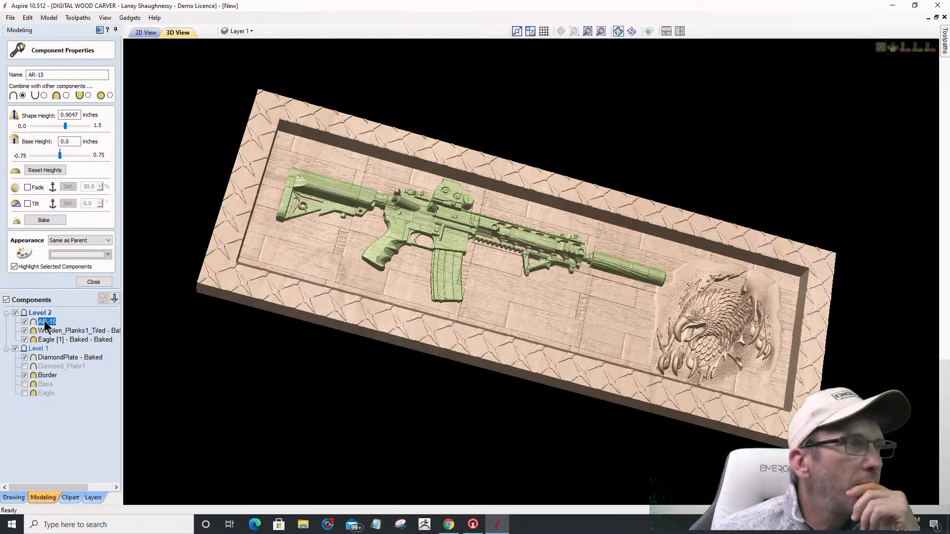
right_click(46, 324)
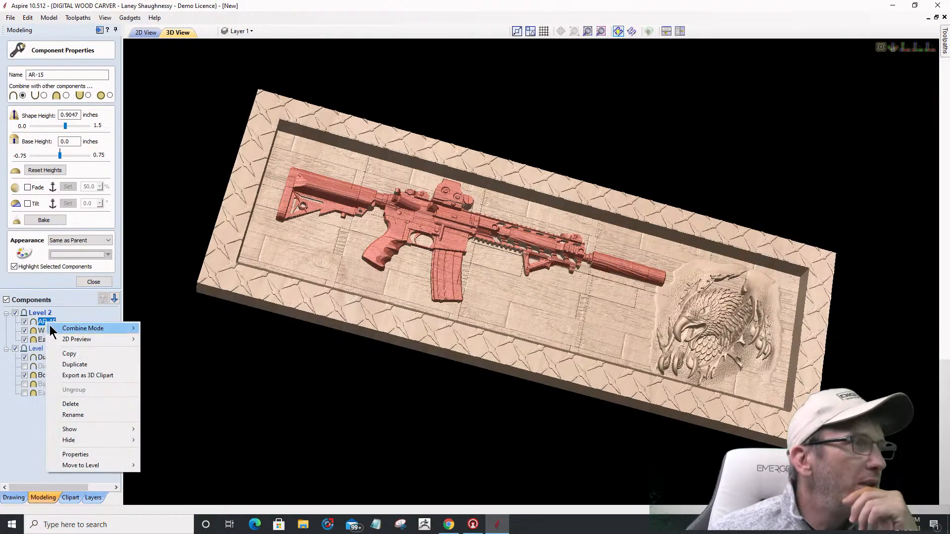
mouse_move(56, 342)
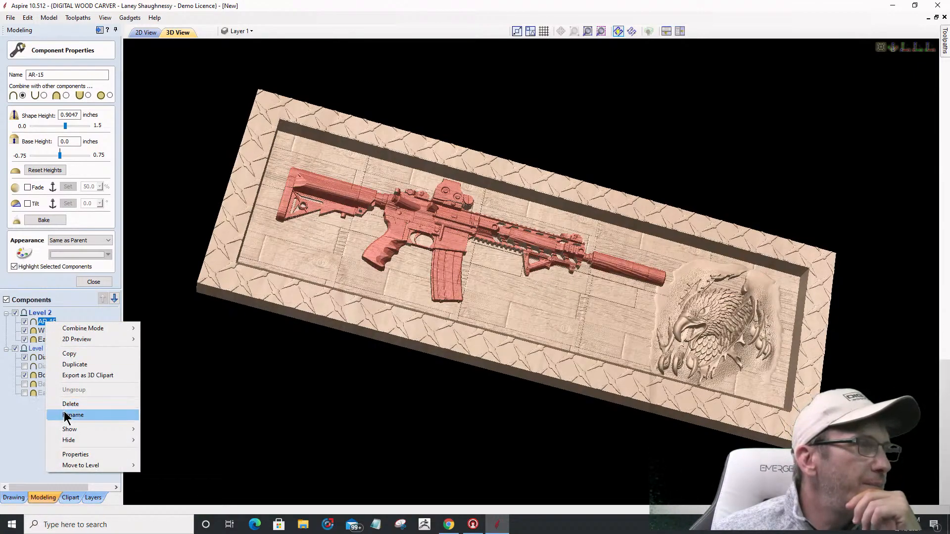
mouse_move(74, 329)
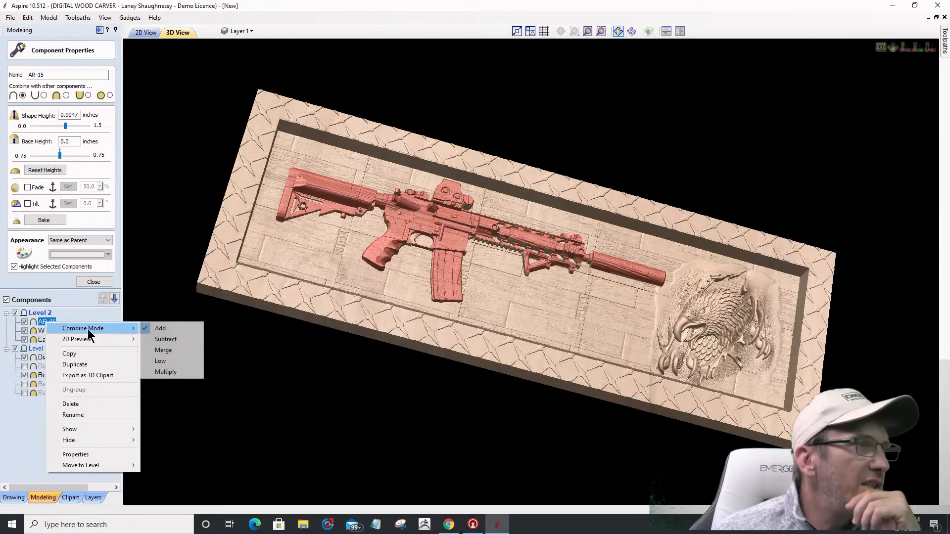
click(166, 351)
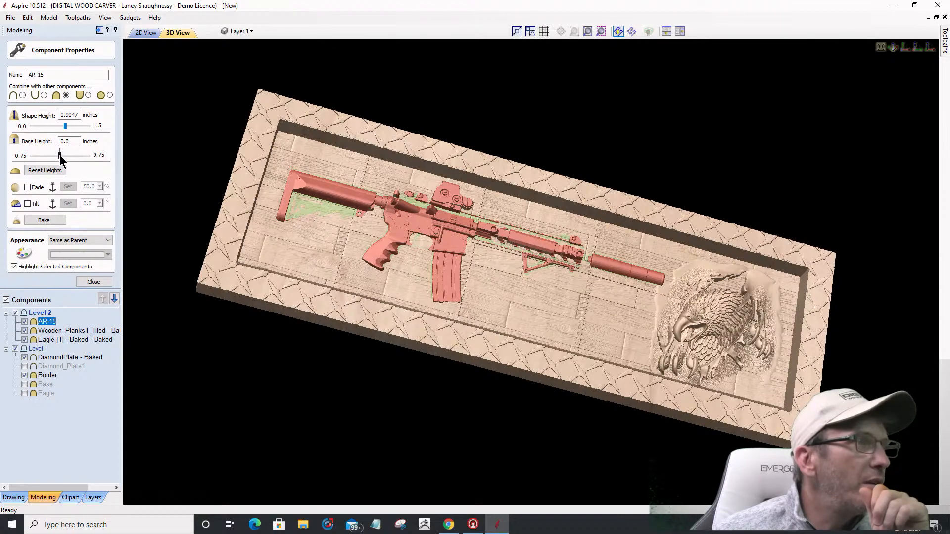
Step: Raise AR-15's base height to 0.36 inches and inspect the raised rifle in 3D
drag(61, 156, 61, 155)
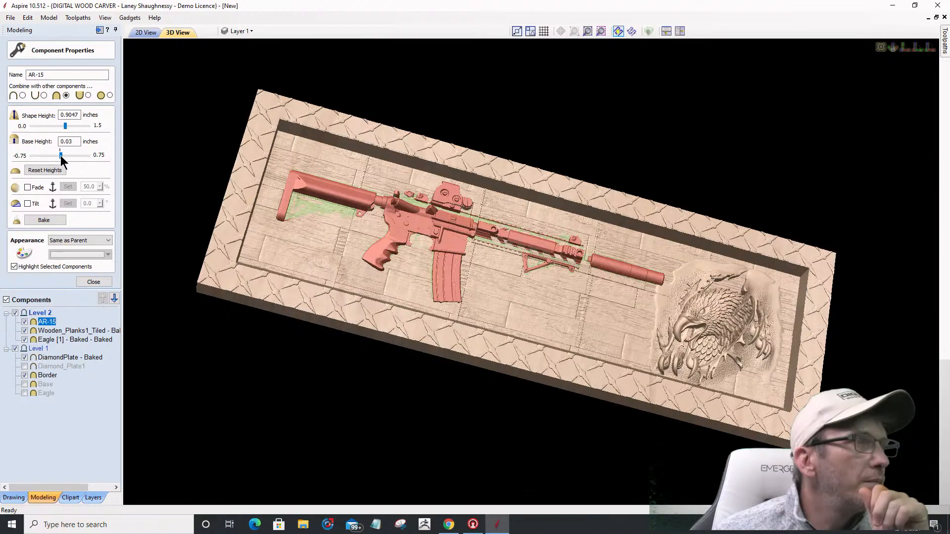
drag(60, 156, 68, 158)
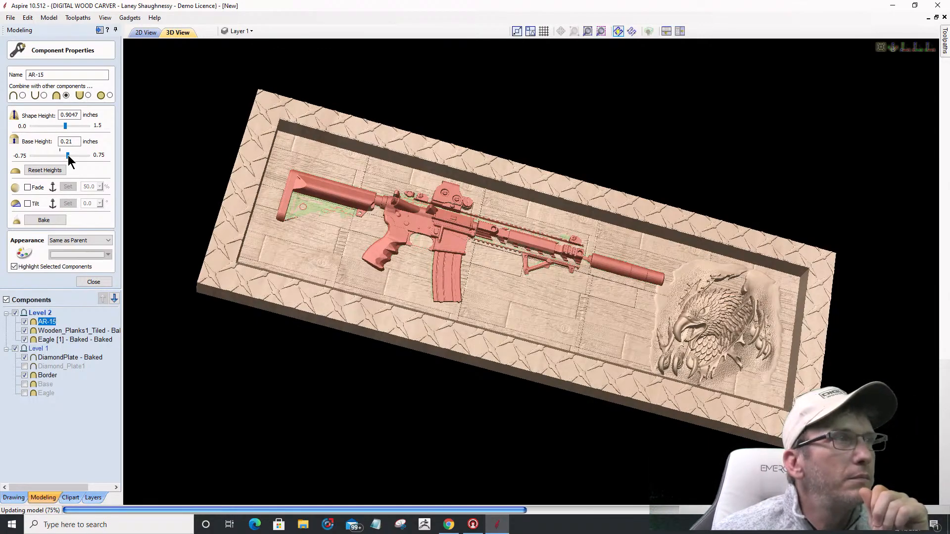
drag(68, 156, 73, 155)
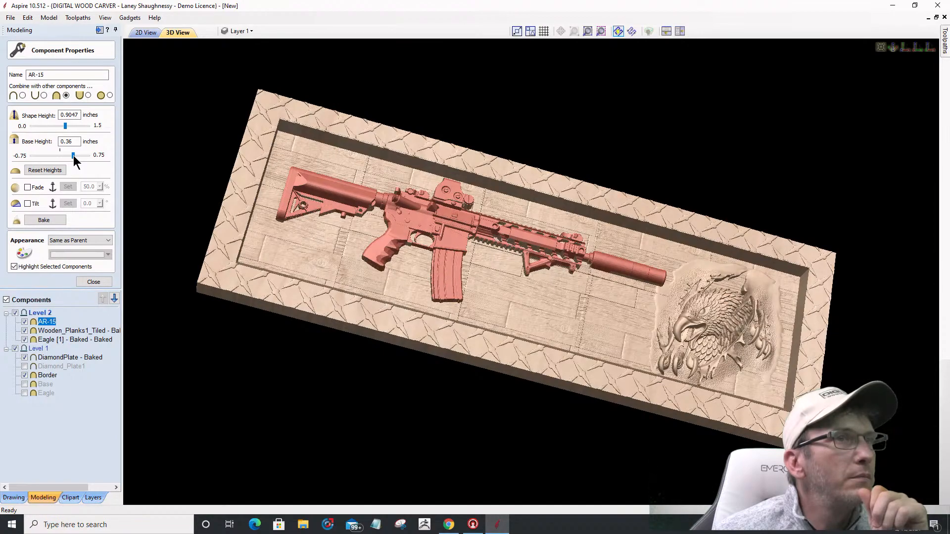
drag(346, 306, 460, 379)
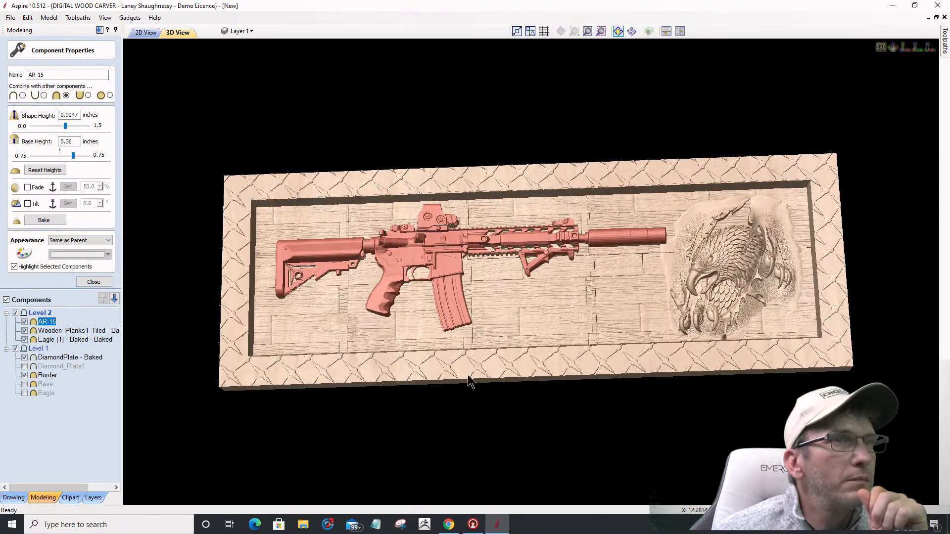
scroll(573, 324, up, 3)
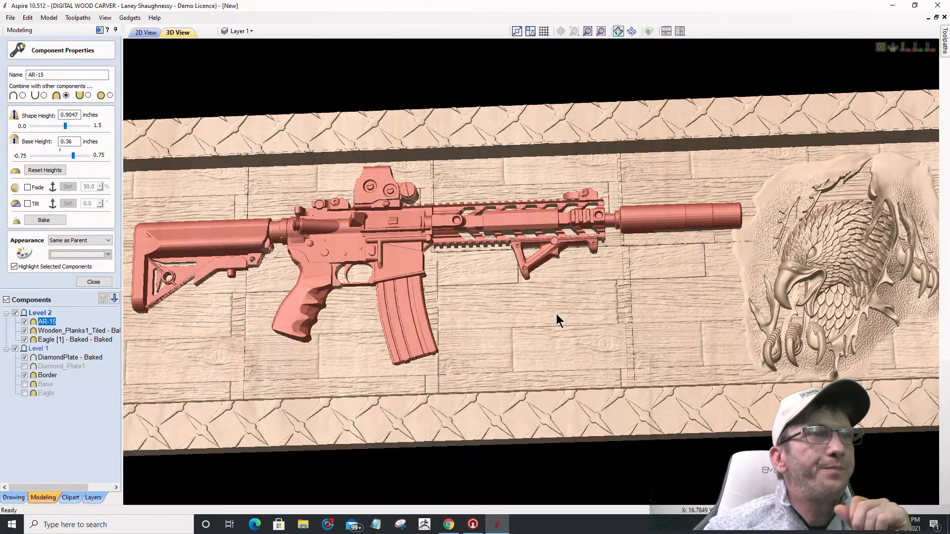
drag(454, 276, 476, 331)
scroll(475, 303, down, 3)
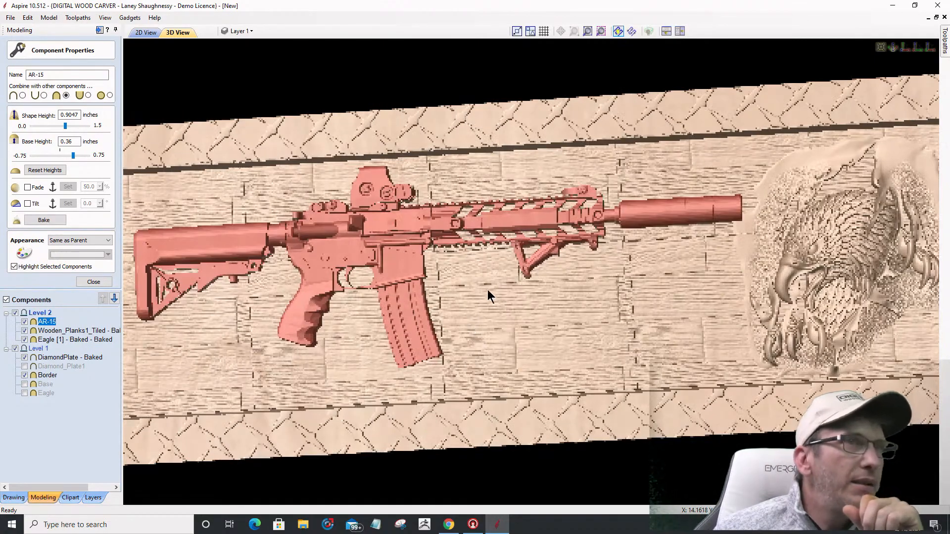
click(905, 47)
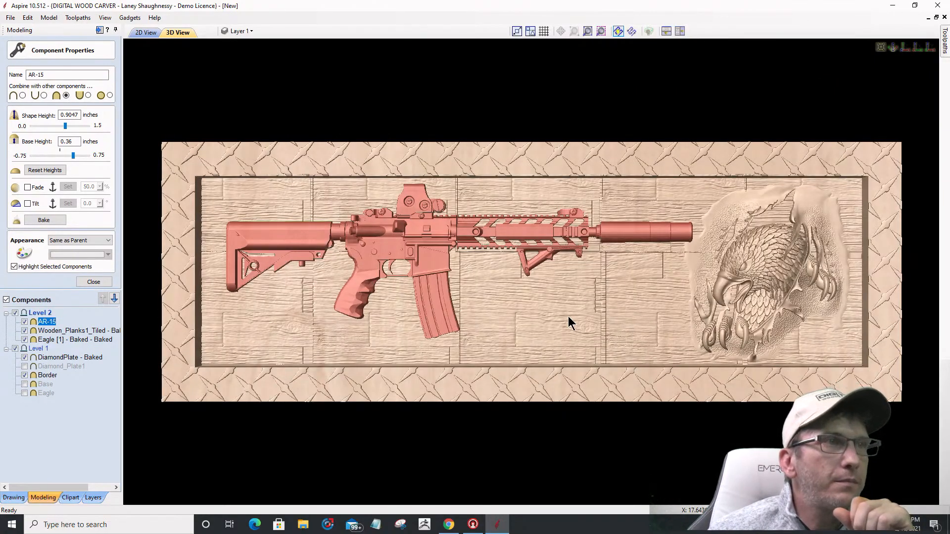
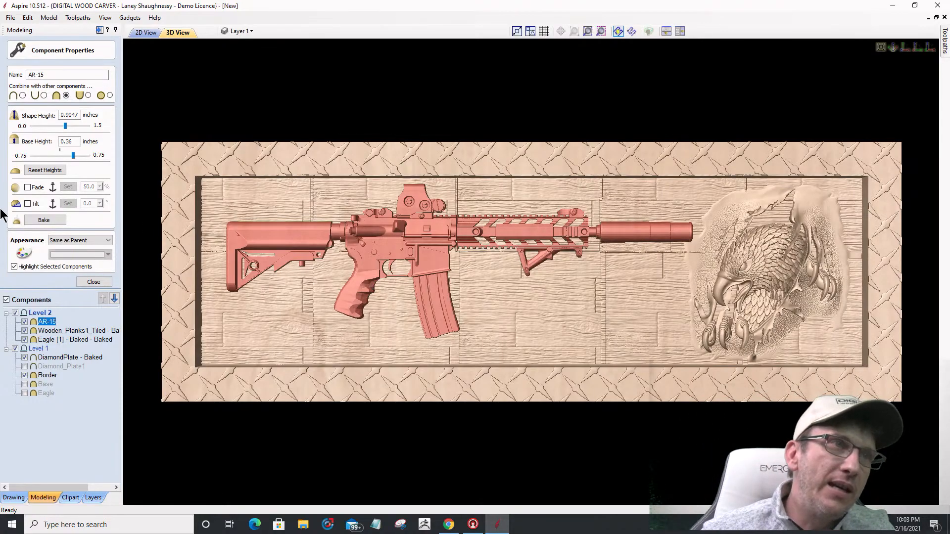
Step: Set the AR-15's shape height to 0.375 inches
drag(429, 292, 589, 424)
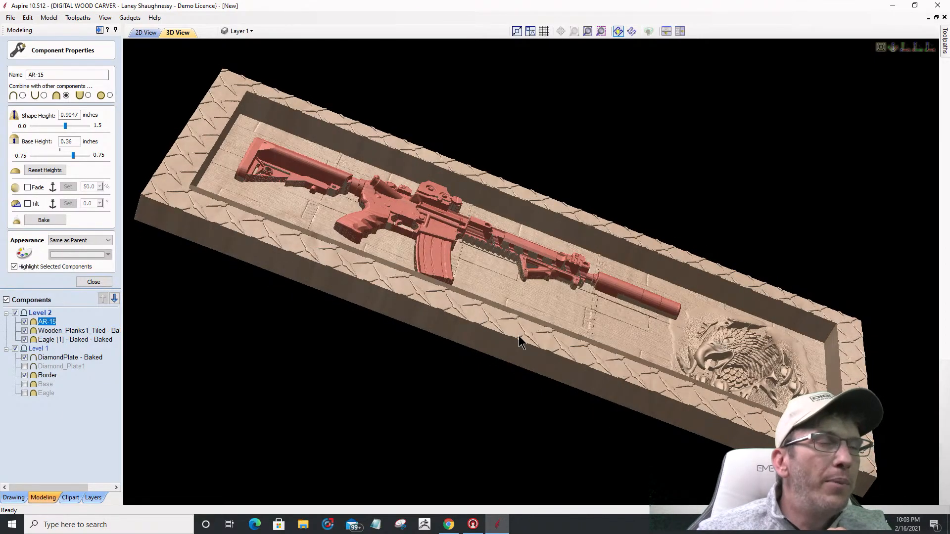
drag(621, 335, 533, 364)
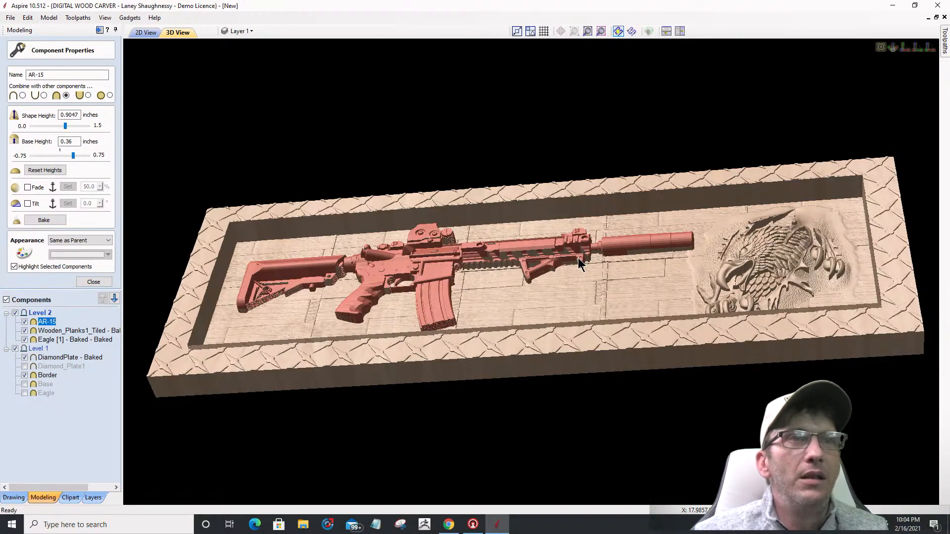
drag(619, 326, 609, 331)
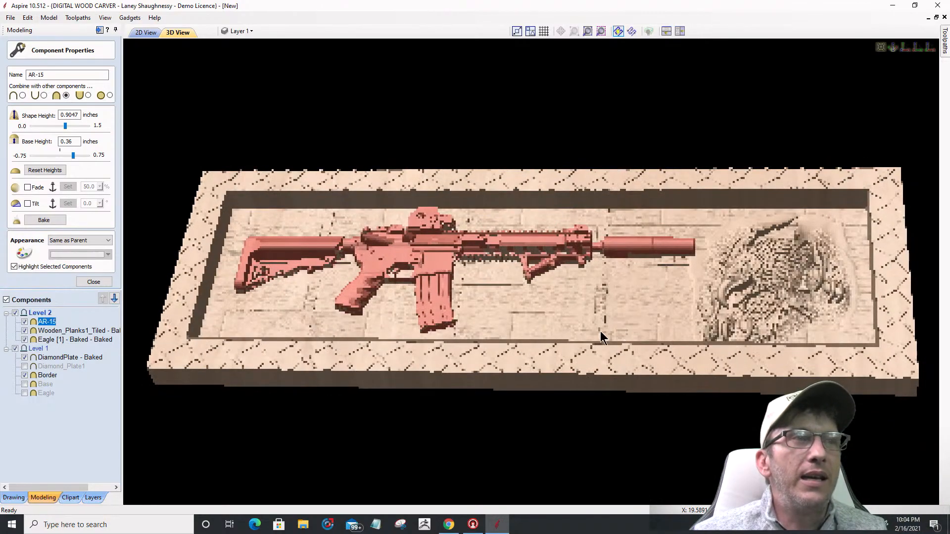
drag(527, 308, 556, 318)
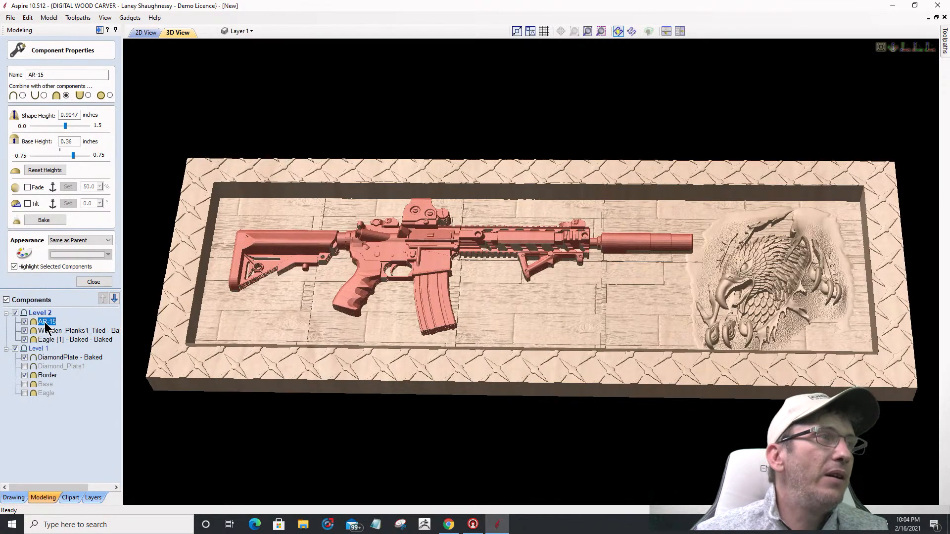
drag(79, 116, 69, 114)
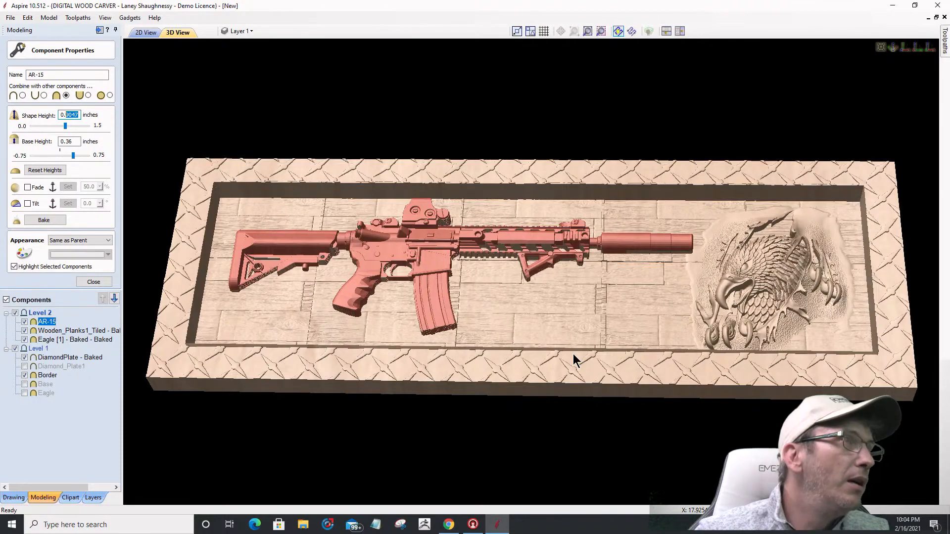
text(3)
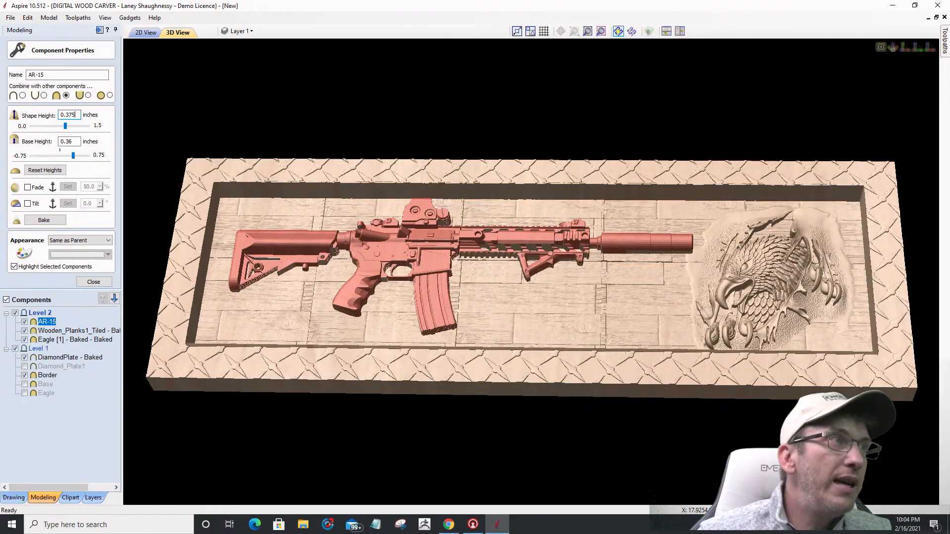
text(75)
key(Return)
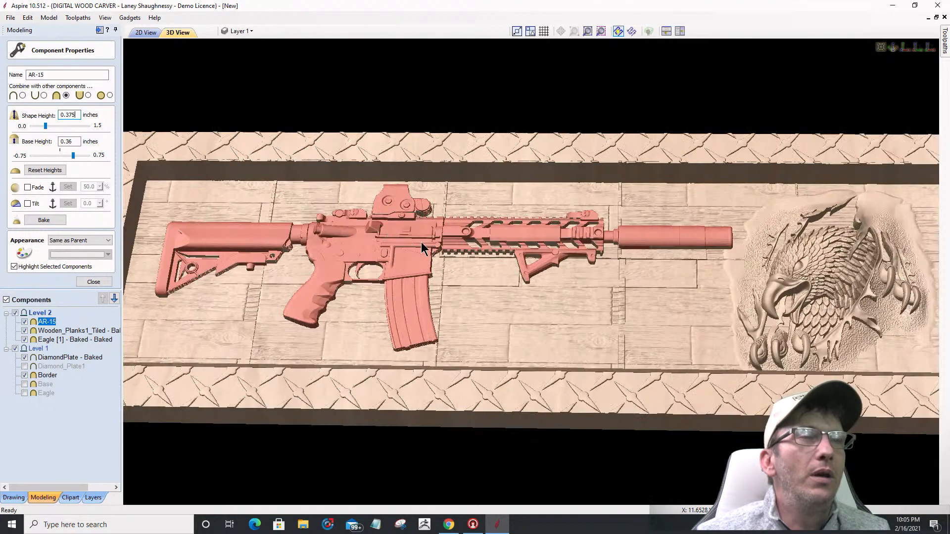
Step: Restore the AR-15's original heights and re-apply the 0.36-inch base height
scroll(552, 263, up, 2)
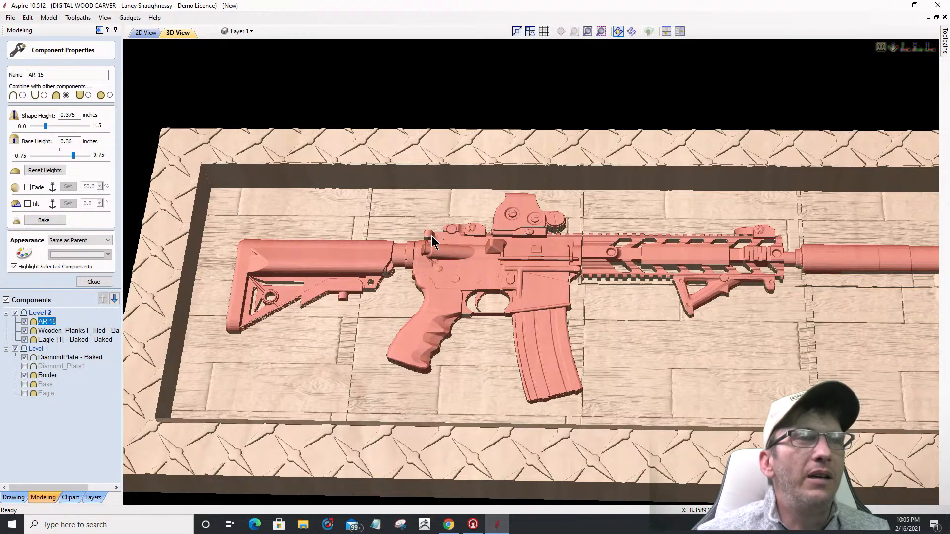
scroll(432, 236, up, 1)
scroll(432, 237, up, 1)
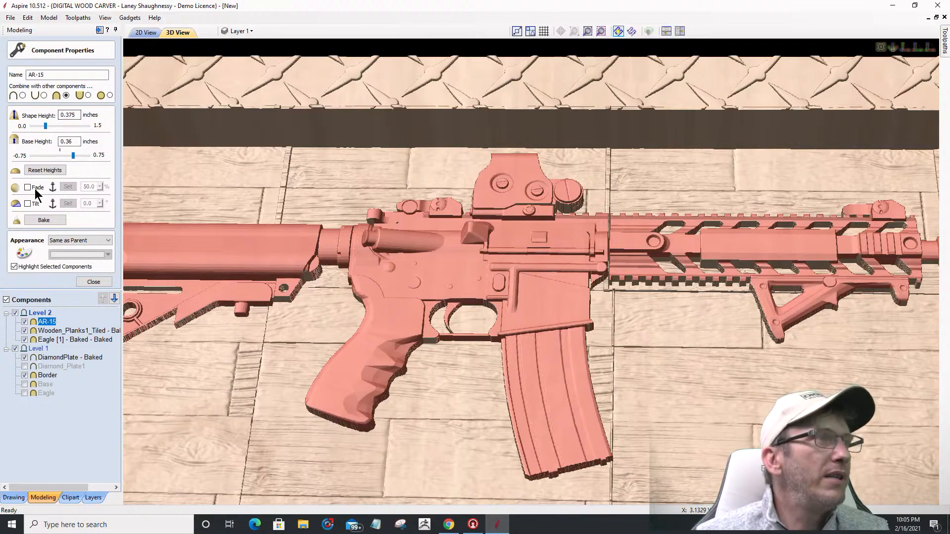
click(39, 171)
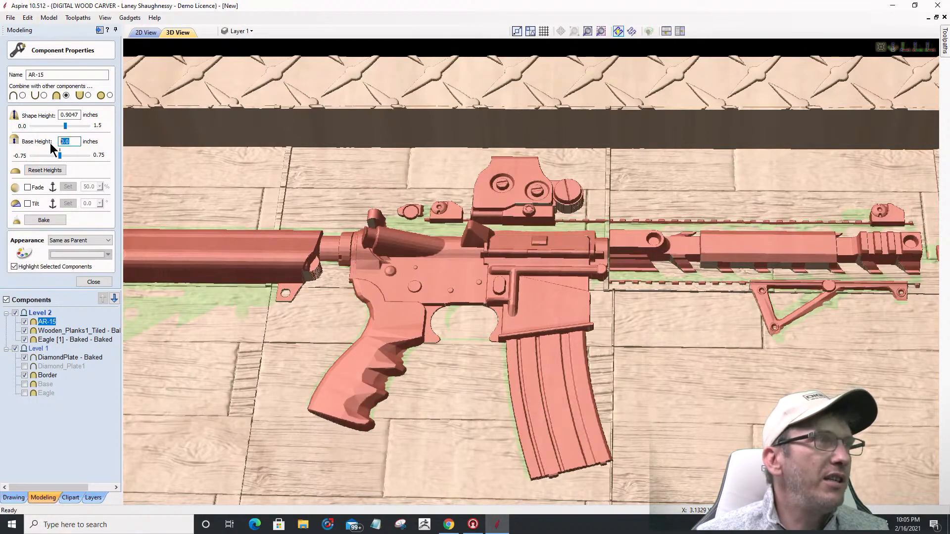
text(.36)
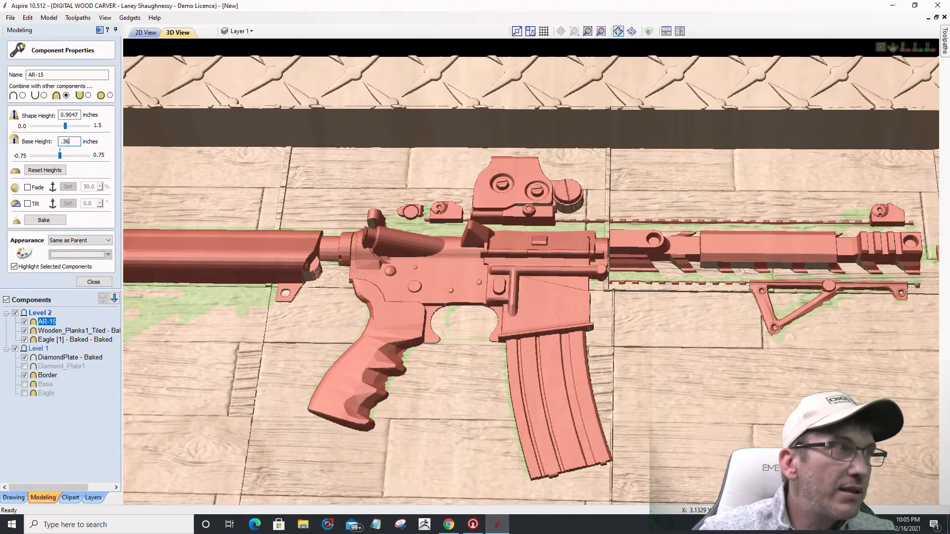
key(Return)
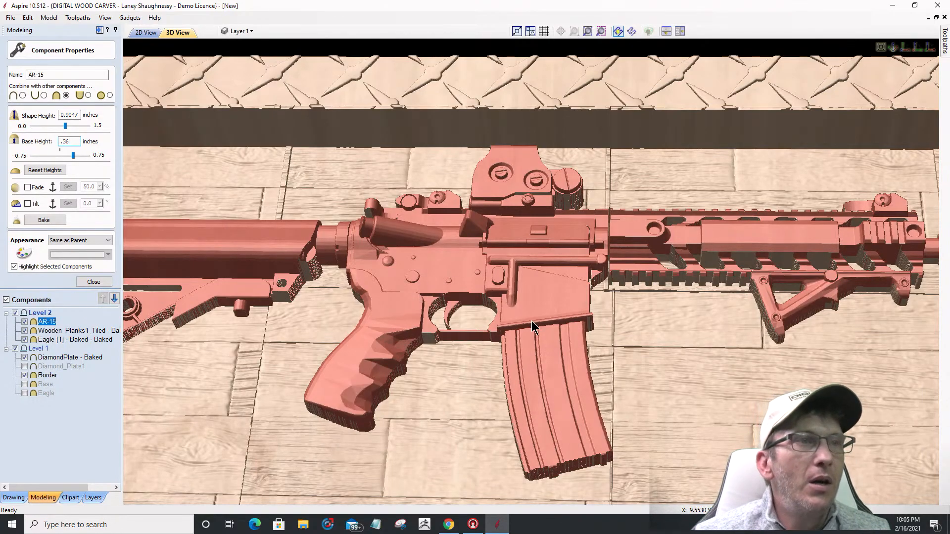
Step: Hide Wooden_Planks1_Tiled, Eagle [1] and Level 1, then close the component properties
scroll(517, 304, down, 2)
scroll(506, 291, down, 1)
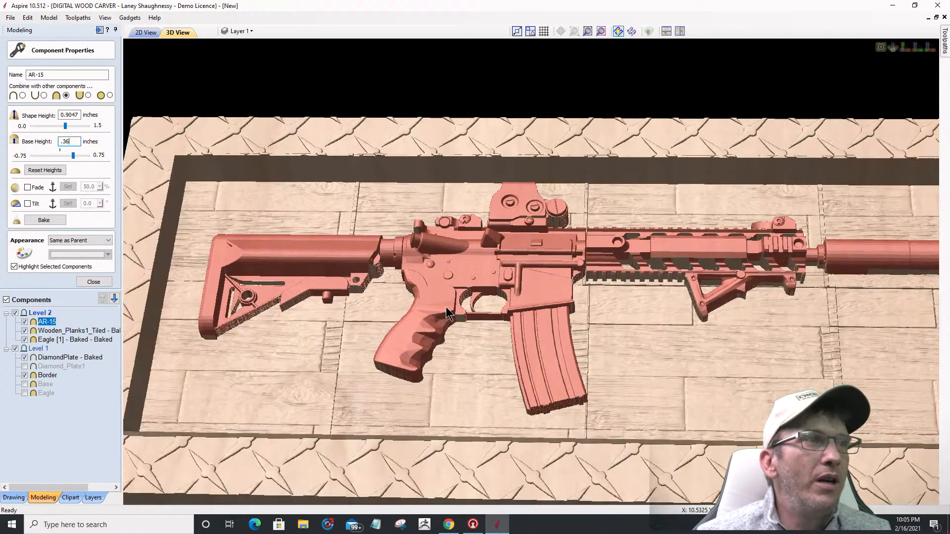
scroll(506, 319, down, 1)
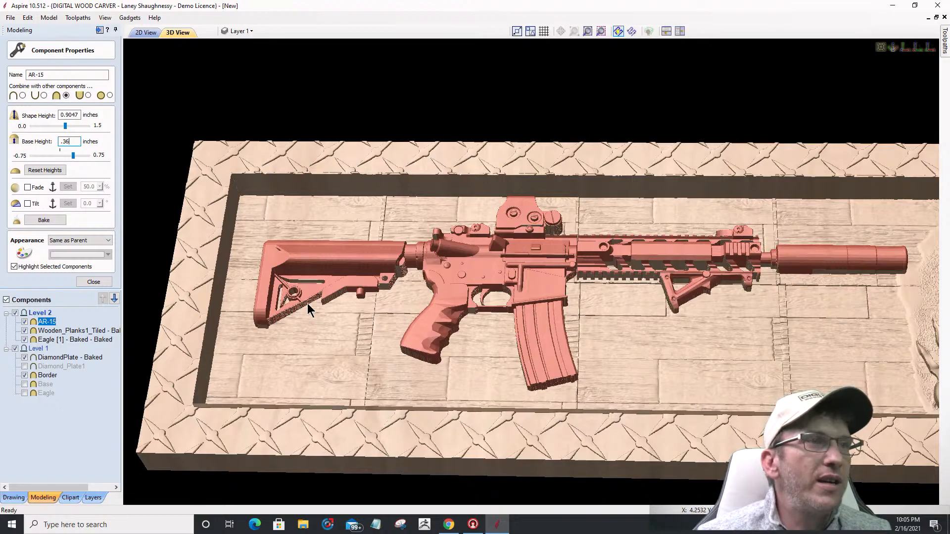
scroll(307, 304, up, 2)
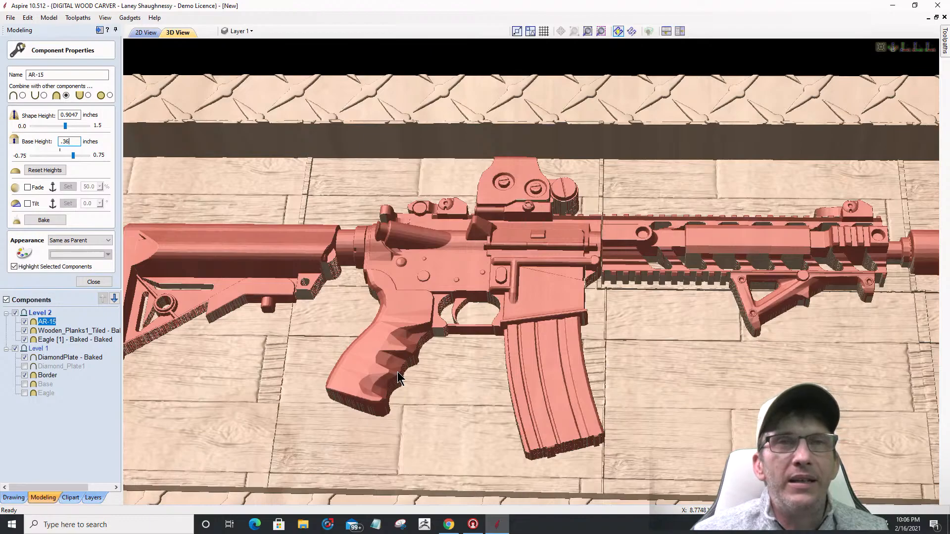
mouse_move(22, 331)
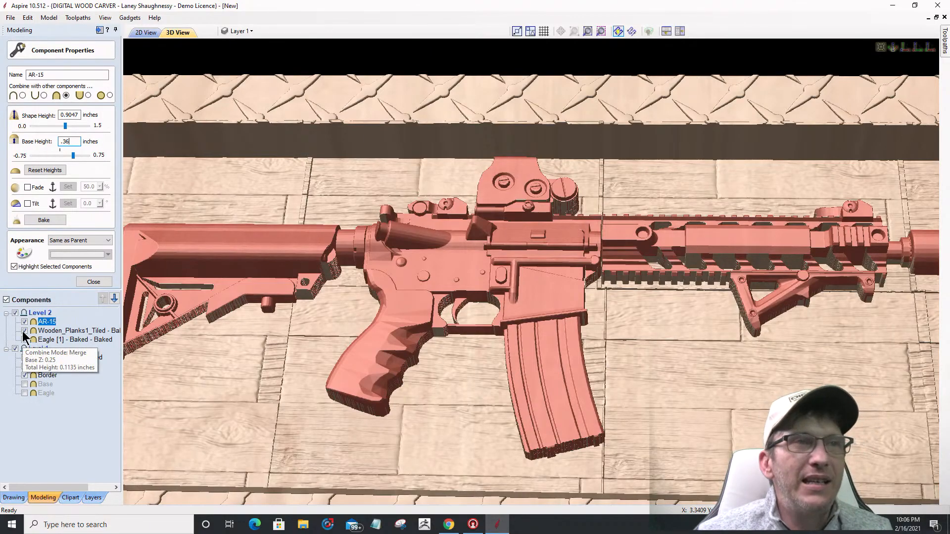
click(23, 331)
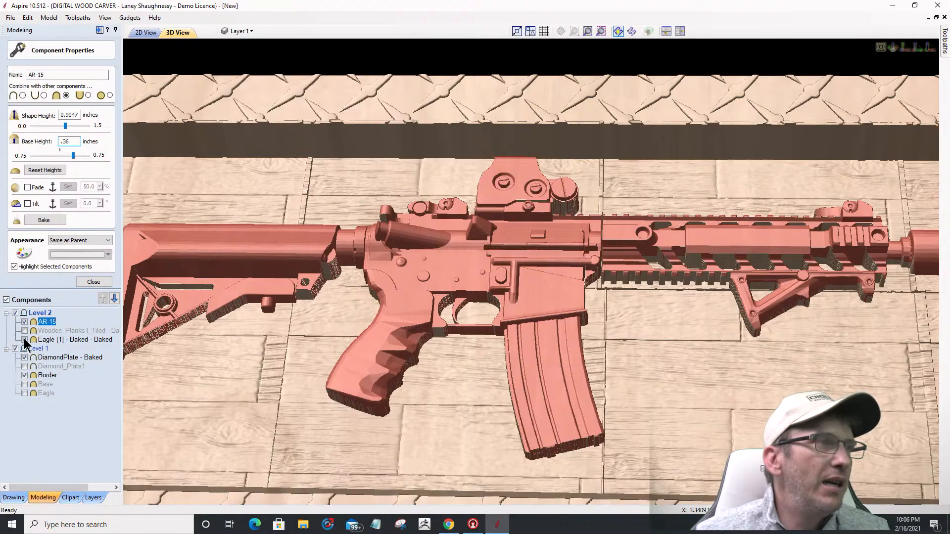
click(24, 339)
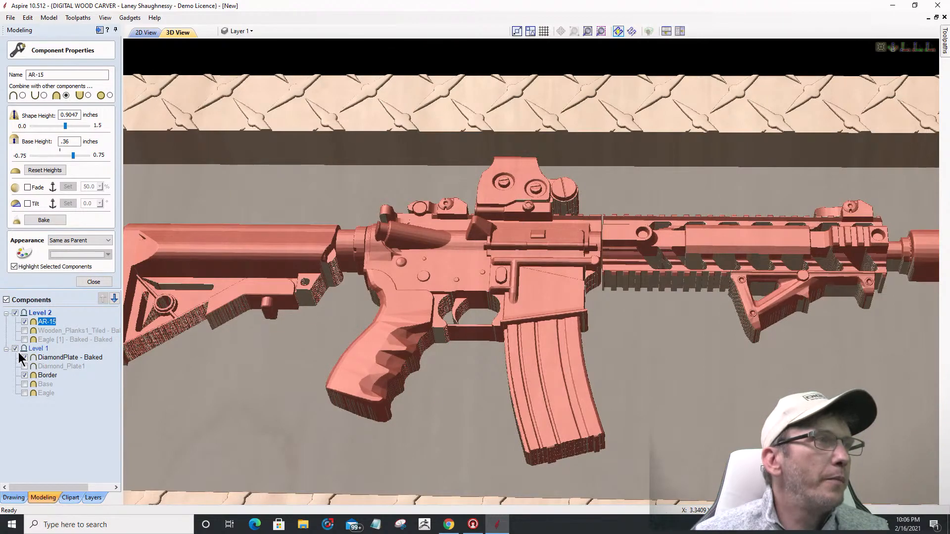
click(16, 348)
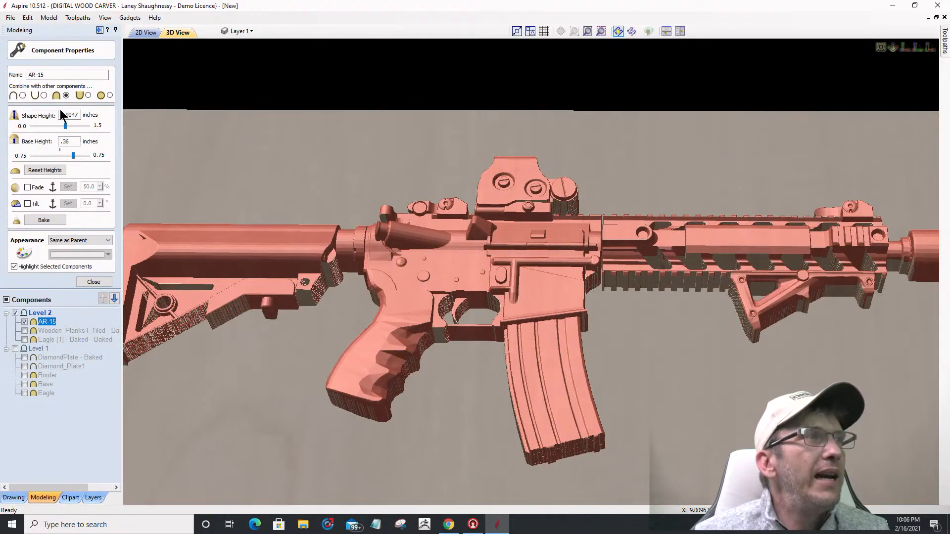
click(85, 277)
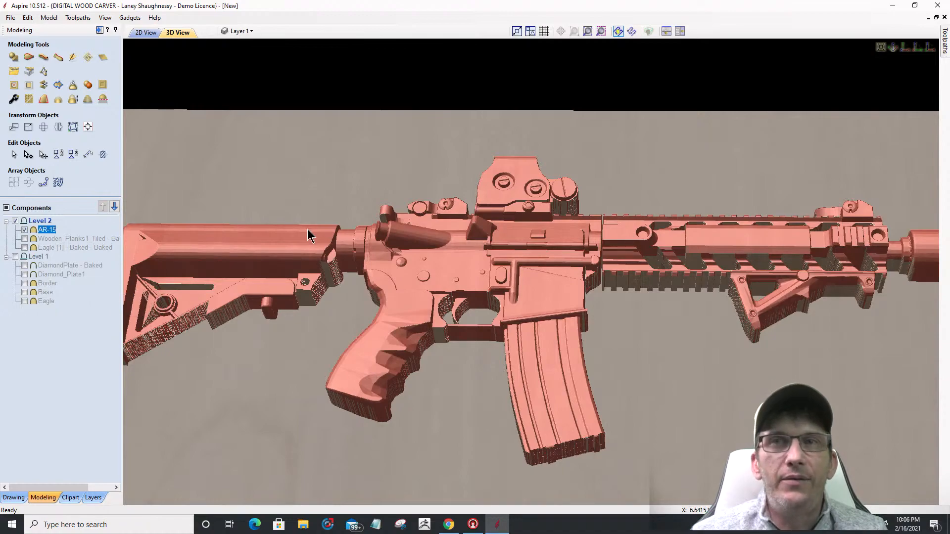
Step: Apply a 15.0° draft angle to the isolated AR-15 model
click(43, 100)
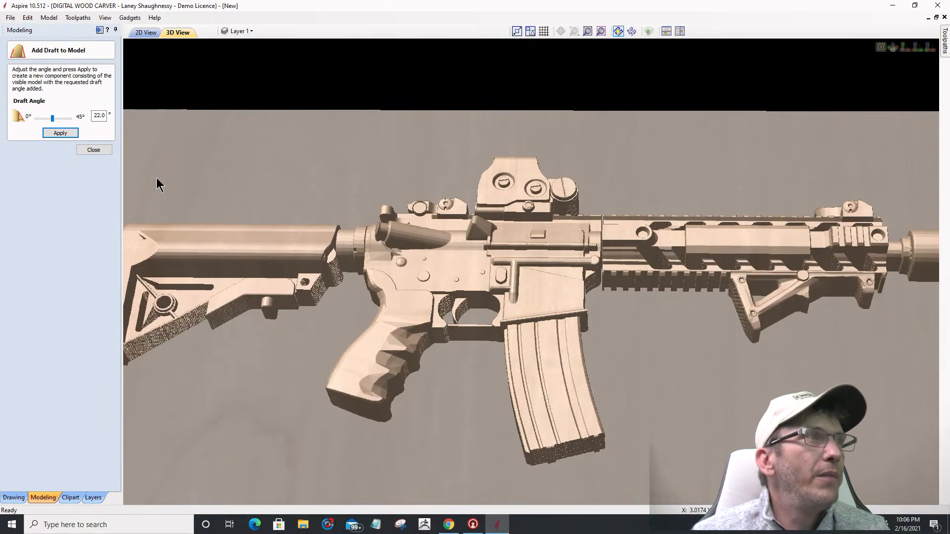
drag(52, 118, 48, 122)
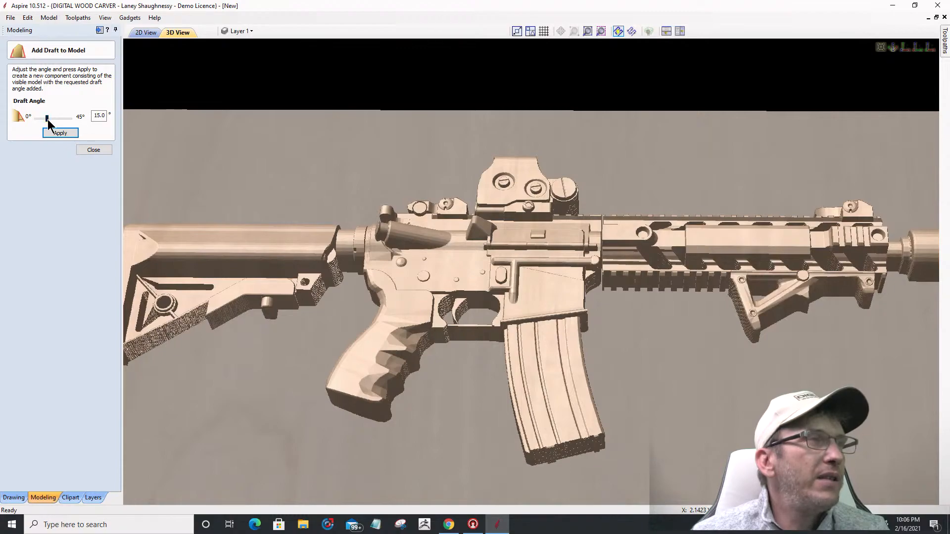
click(50, 133)
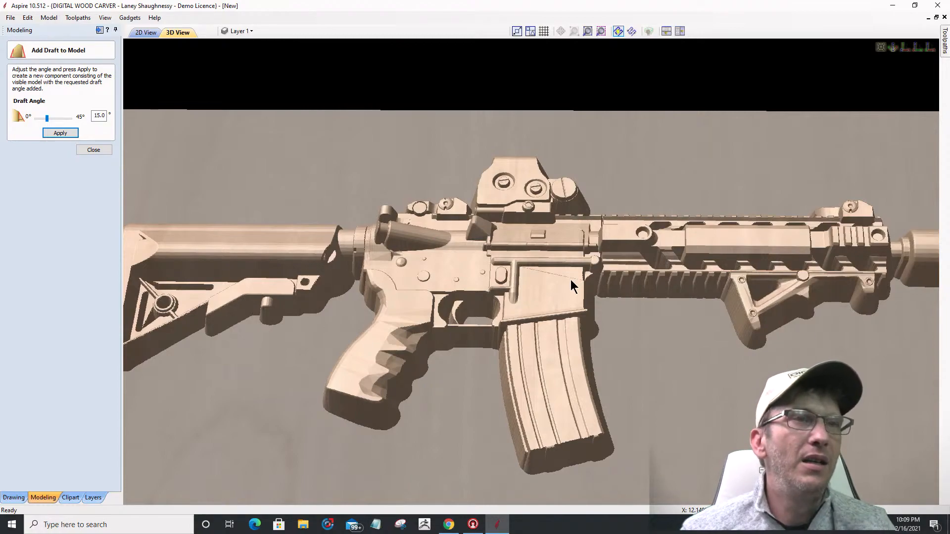
Step: Close the Add Draft to Model form to return to the Components list
scroll(574, 284, down, 2)
scroll(572, 285, down, 1)
scroll(572, 285, down, 1)
scroll(571, 280, down, 1)
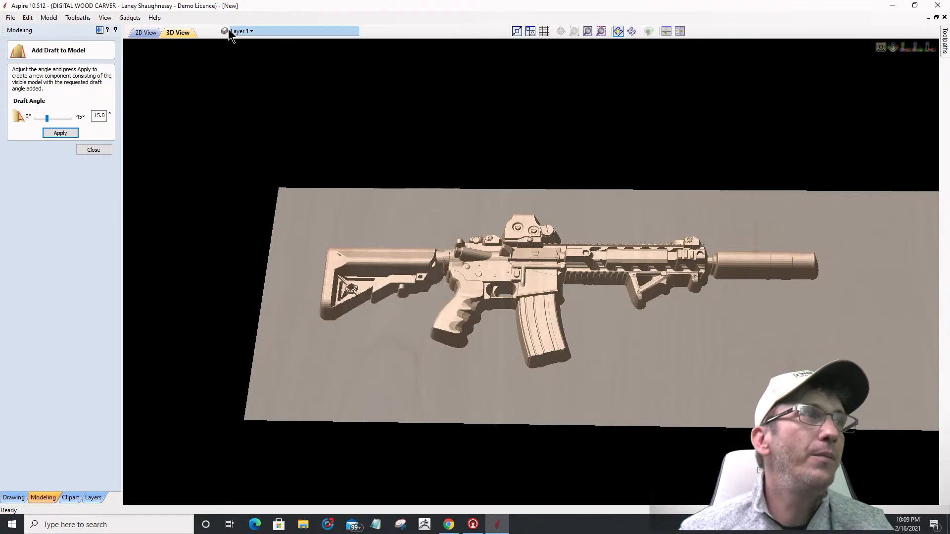
click(100, 150)
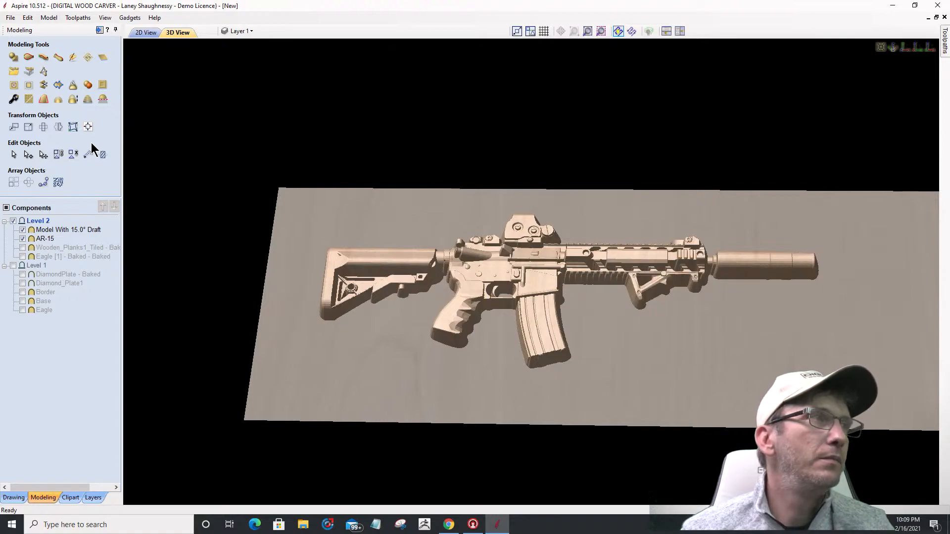
Step: Hide the original AR-15, show Level 1 and Wooden_Planks1_Tiled, and orbit to inspect
click(23, 238)
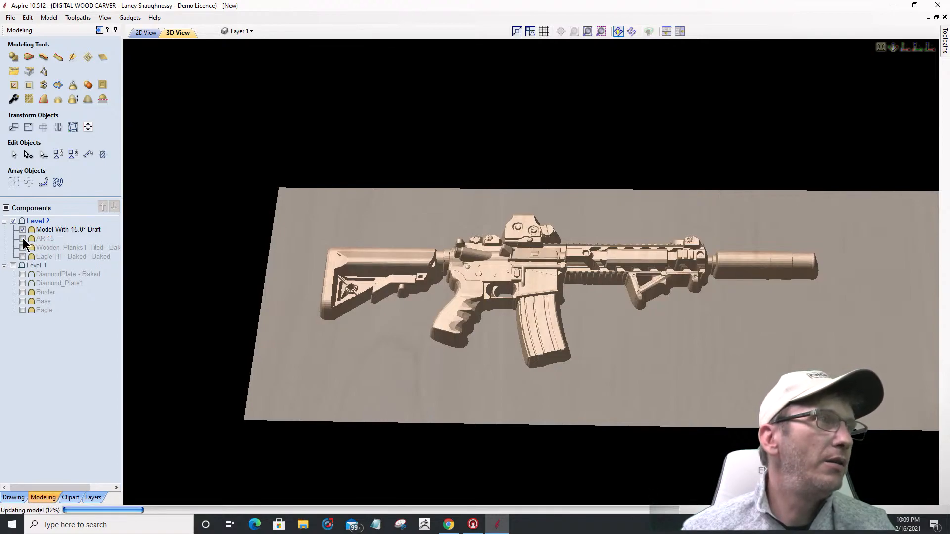
click(14, 265)
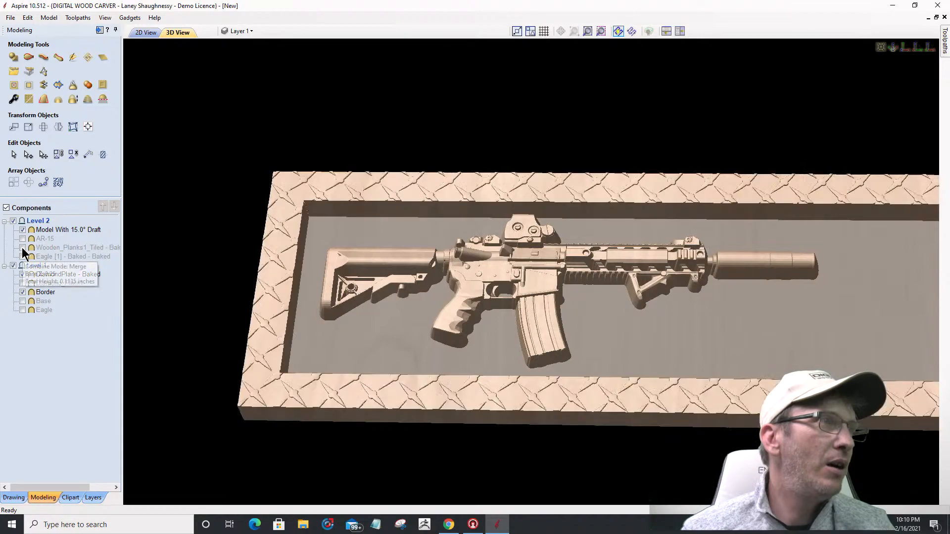
click(22, 247)
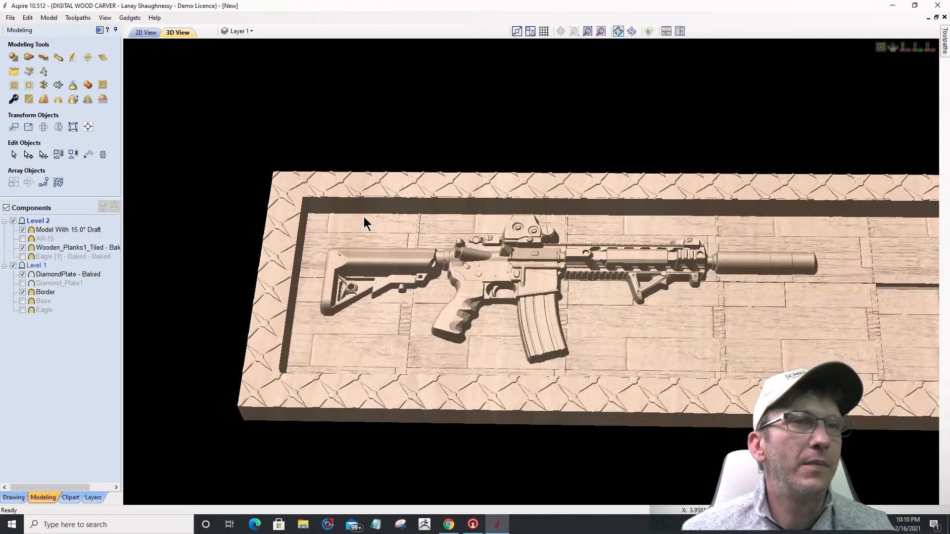
scroll(553, 228, down, 1)
scroll(594, 294, down, 1)
drag(595, 295, 506, 275)
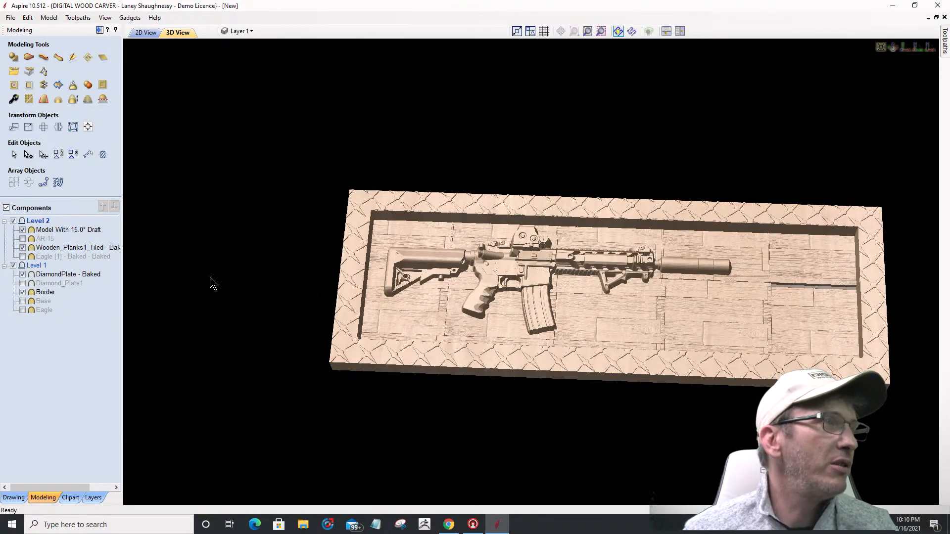
Step: Show Eagle [1] and orbit the 3D view of the plaque
click(22, 256)
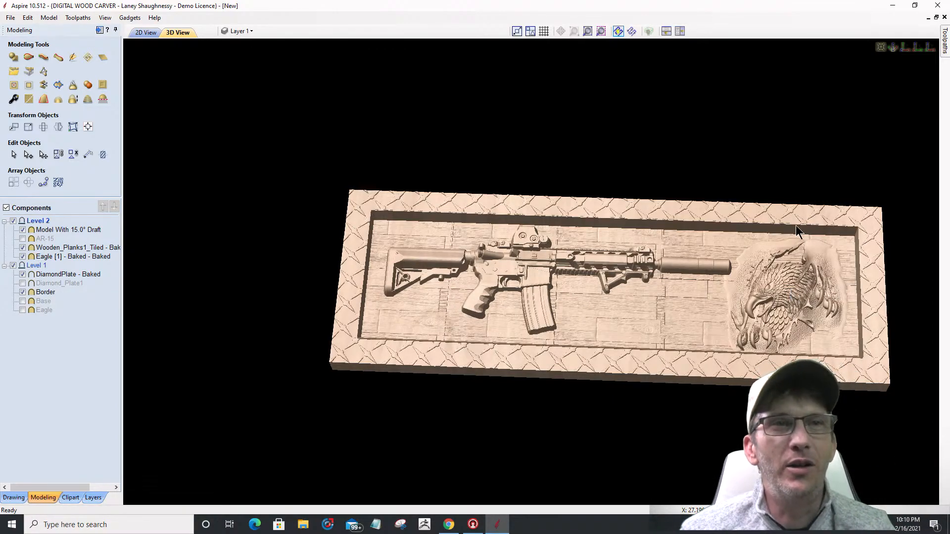
drag(606, 295, 837, 290)
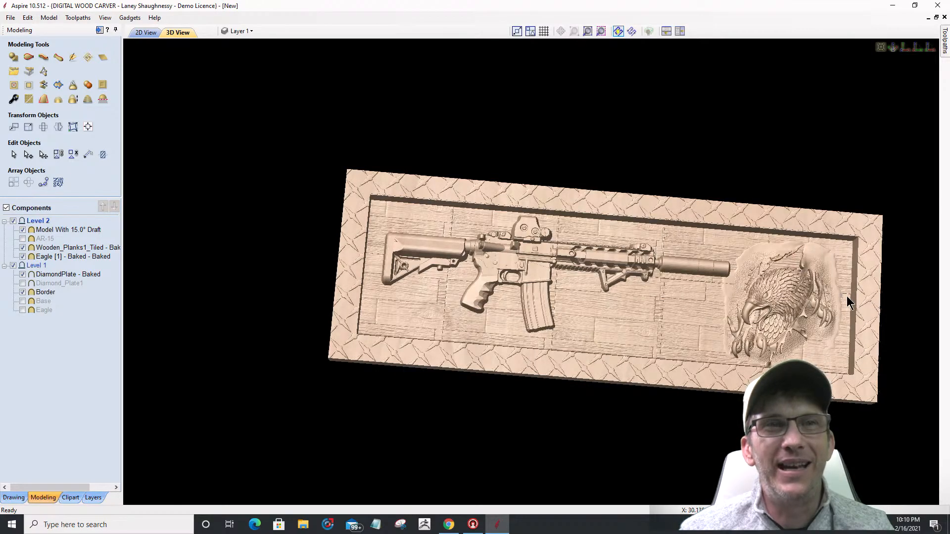
drag(606, 301, 328, 239)
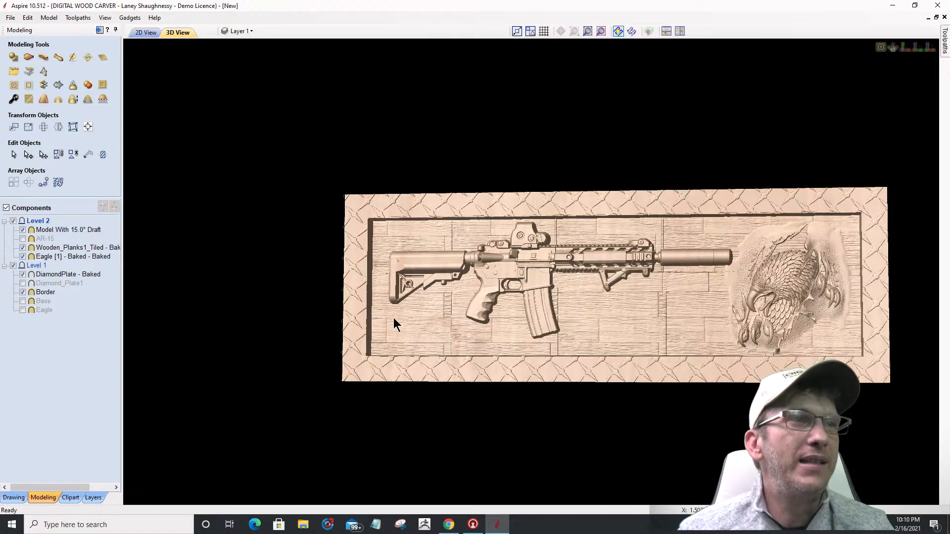
drag(527, 293, 432, 297)
drag(564, 337, 592, 312)
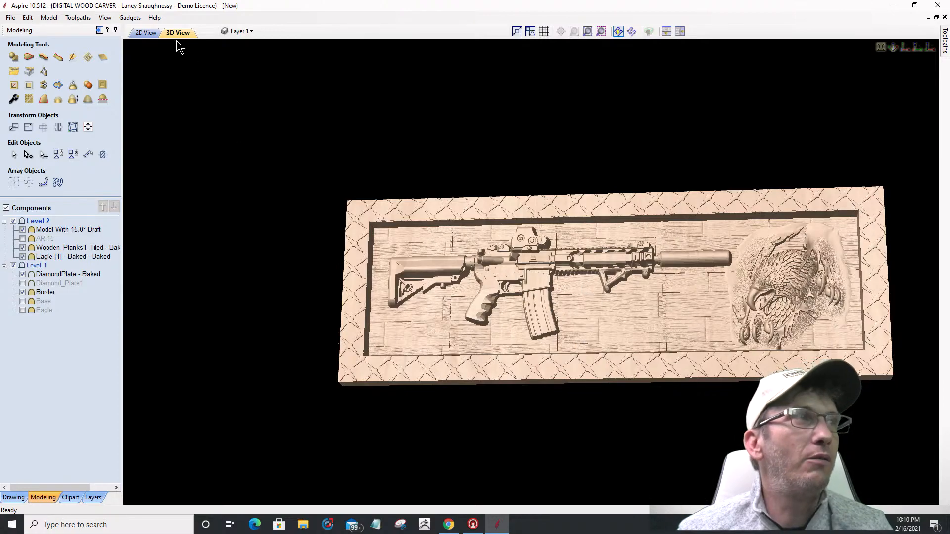
Step: In 2D, draw a 7.4 × 2.1-inch rectangle below the rifle for the nameplate
click(146, 32)
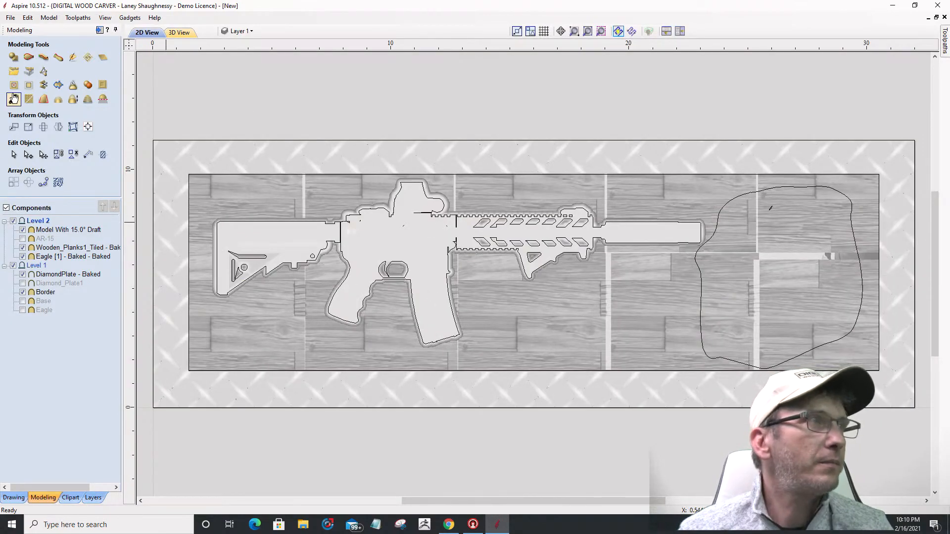
click(14, 497)
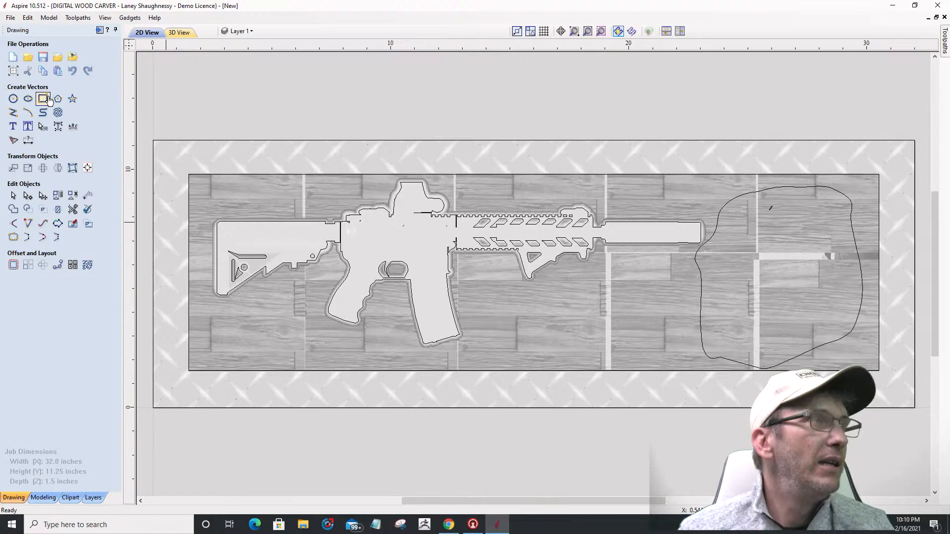
click(49, 101)
mouse_move(499, 302)
mouse_down()
mouse_move(509, 319)
mouse_move(612, 361)
mouse_move(674, 352)
mouse_up()
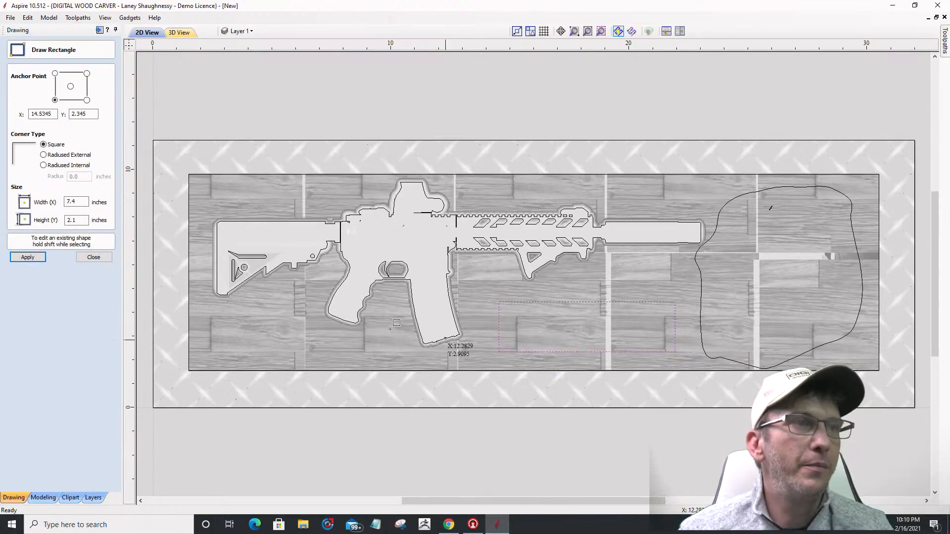
Step: Turn the rectangle into a shape with 0.375-inch base height, choosing its combine mode
click(93, 256)
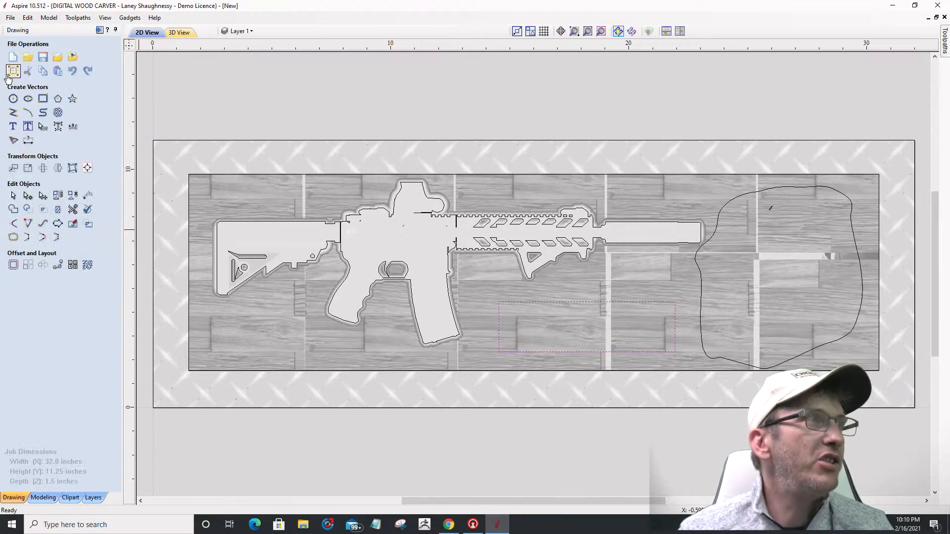
click(10, 497)
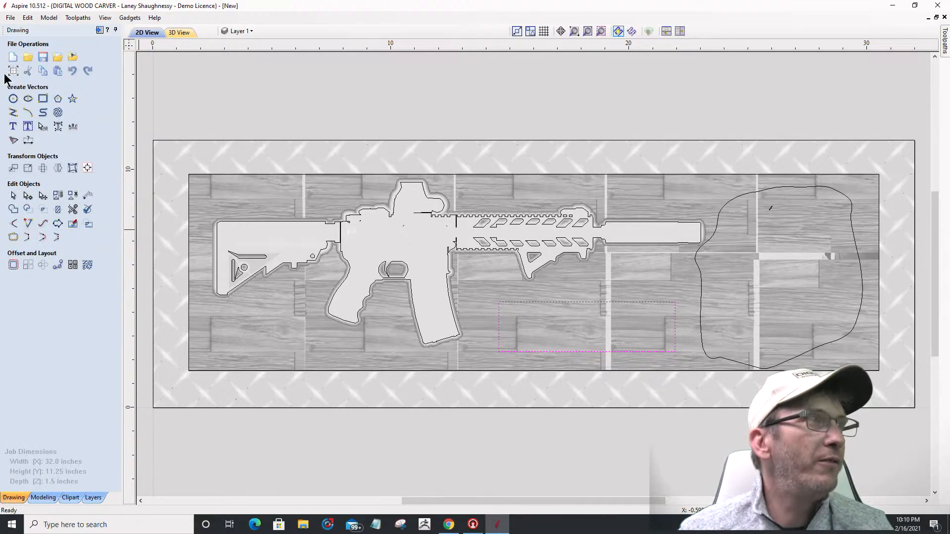
click(42, 498)
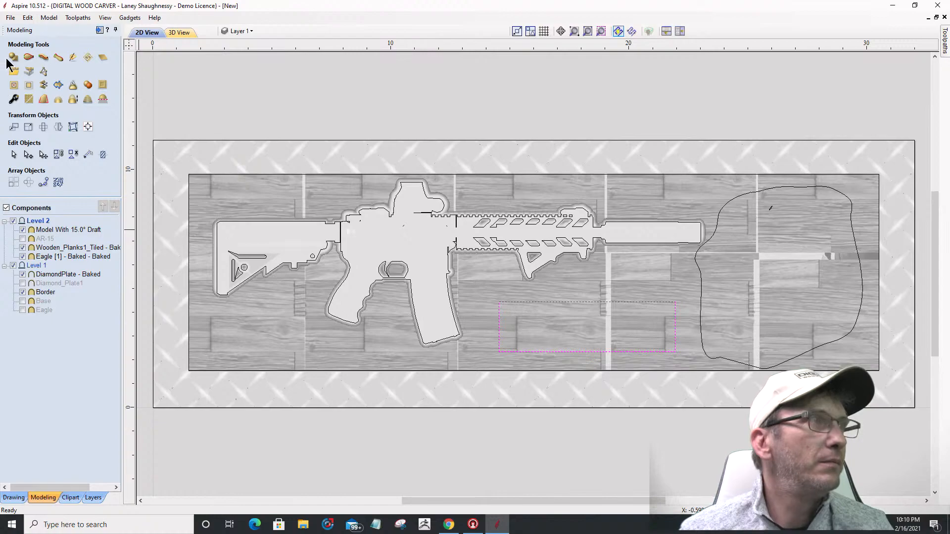
click(11, 58)
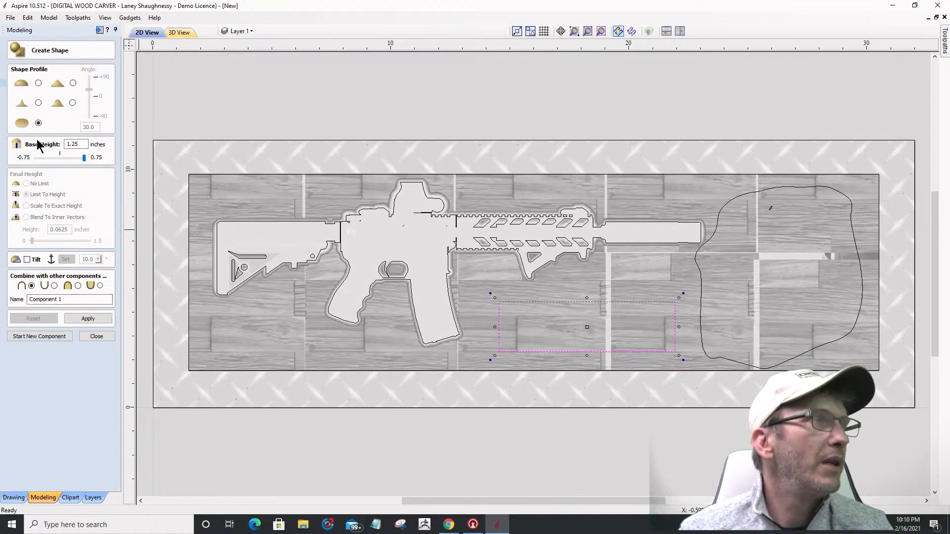
drag(82, 144, 40, 147)
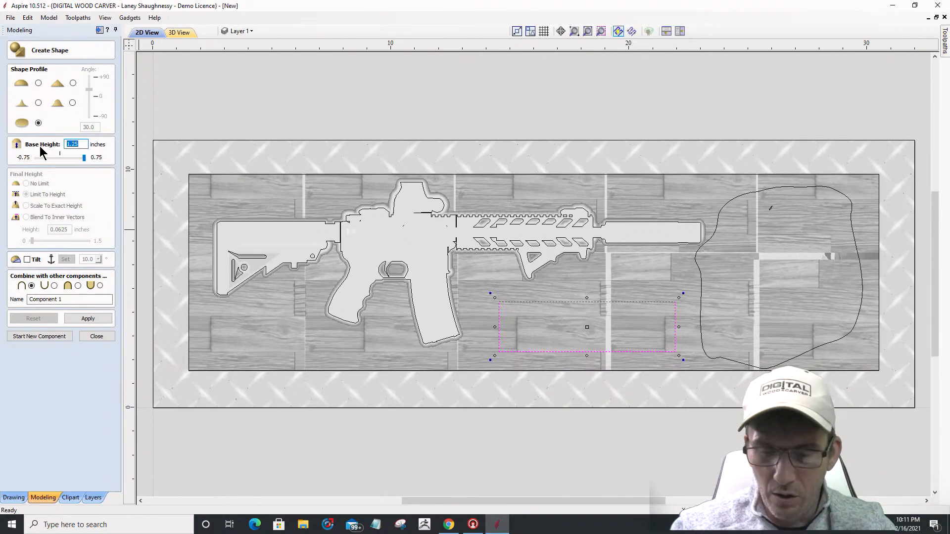
text(.37)
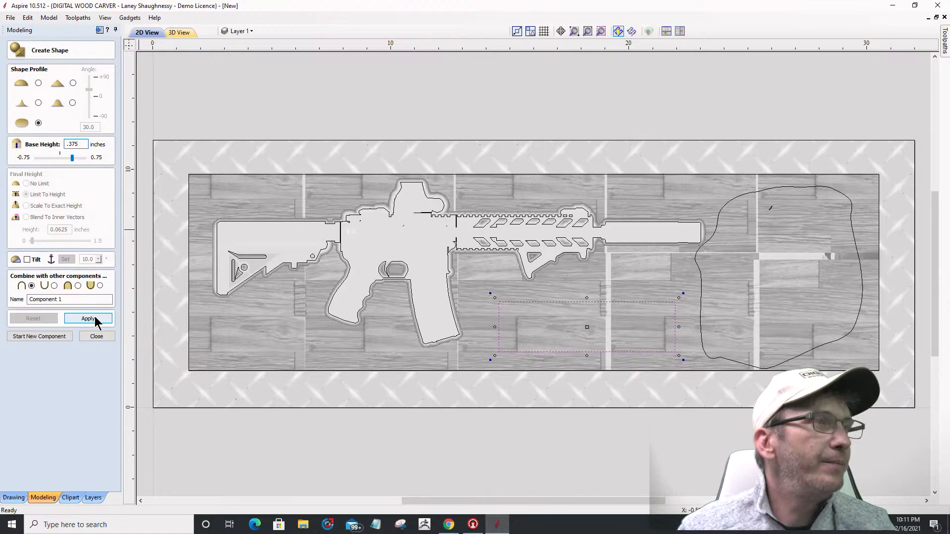
click(78, 286)
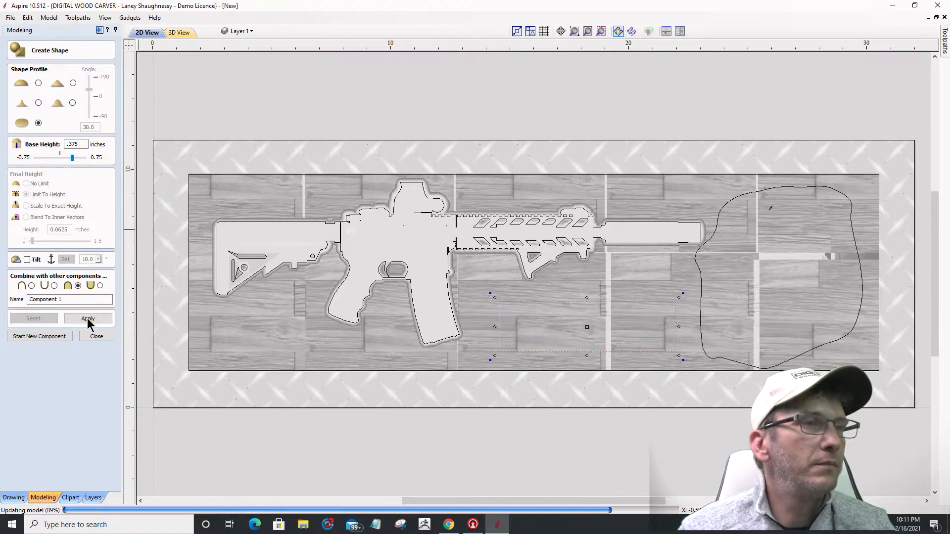
click(87, 318)
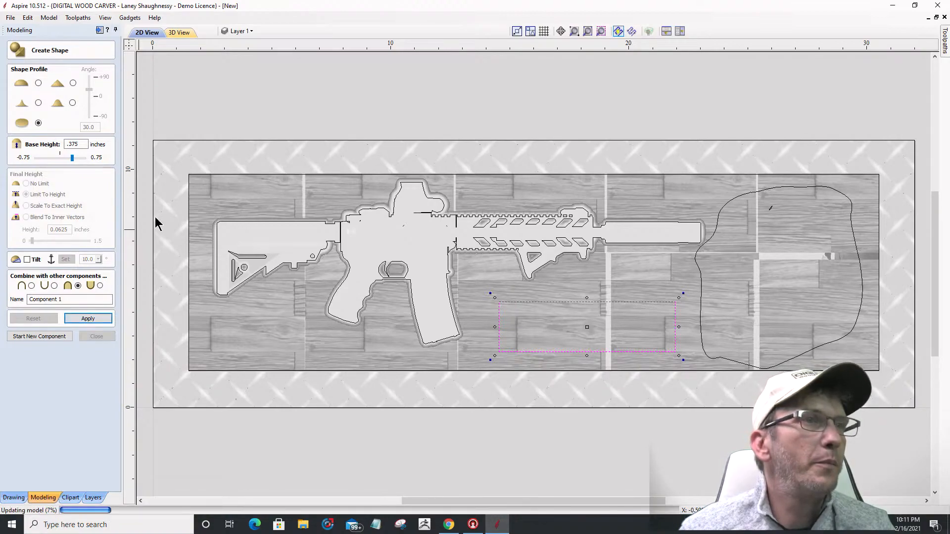
Step: View the raised nameplate in 3D and zoom in to inspect it
click(180, 32)
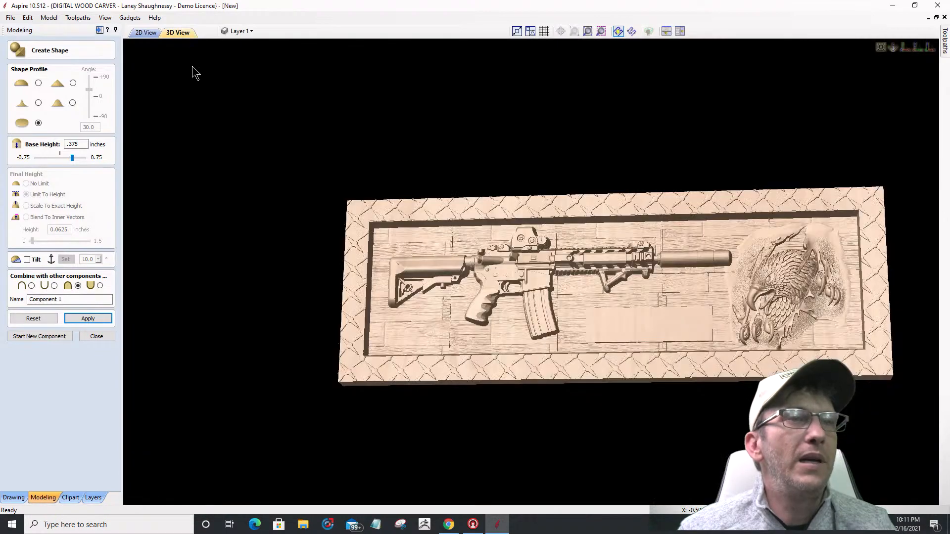
drag(555, 336, 663, 365)
scroll(663, 365, up, 8)
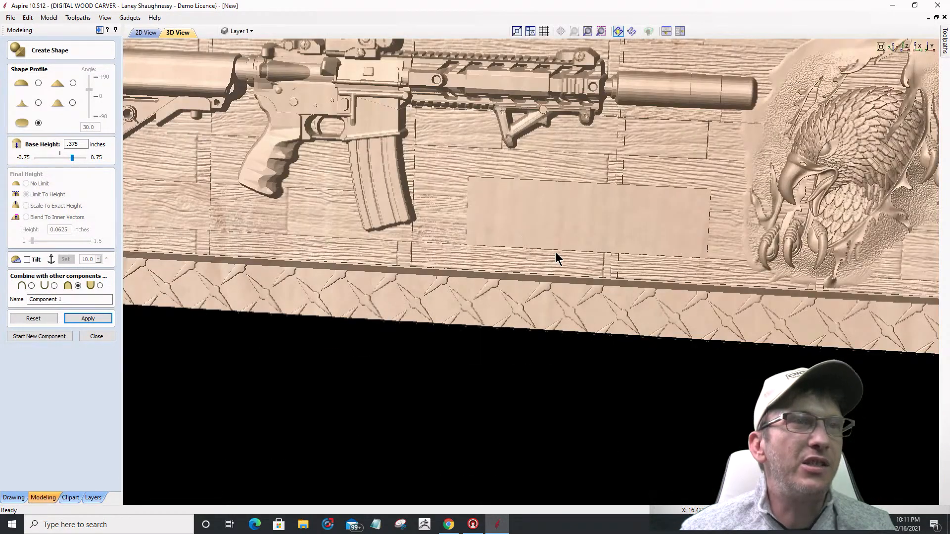
middle_drag(555, 251, 550, 247)
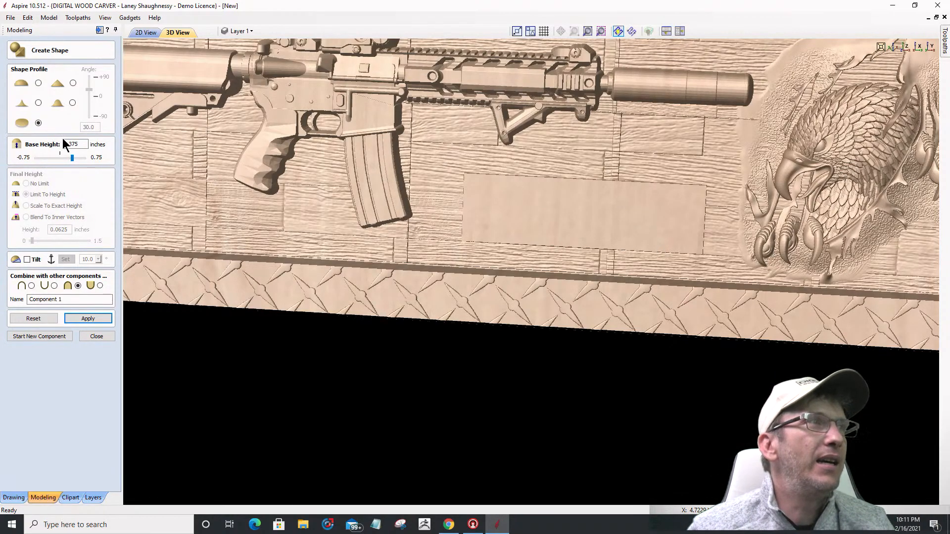
Step: Change the nameplate's base height to 0.5 inches with the flat profile and apply
drag(67, 144, 100, 147)
text(.5)
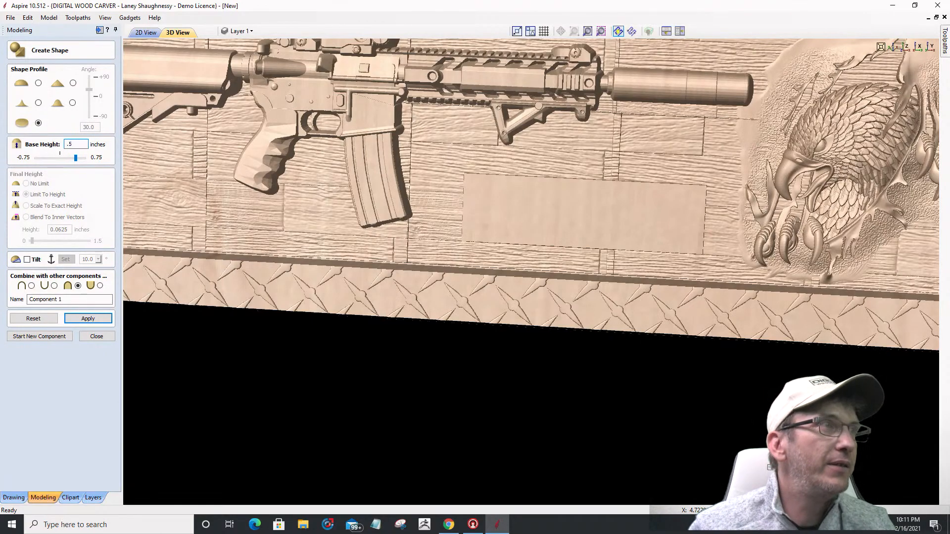
click(83, 319)
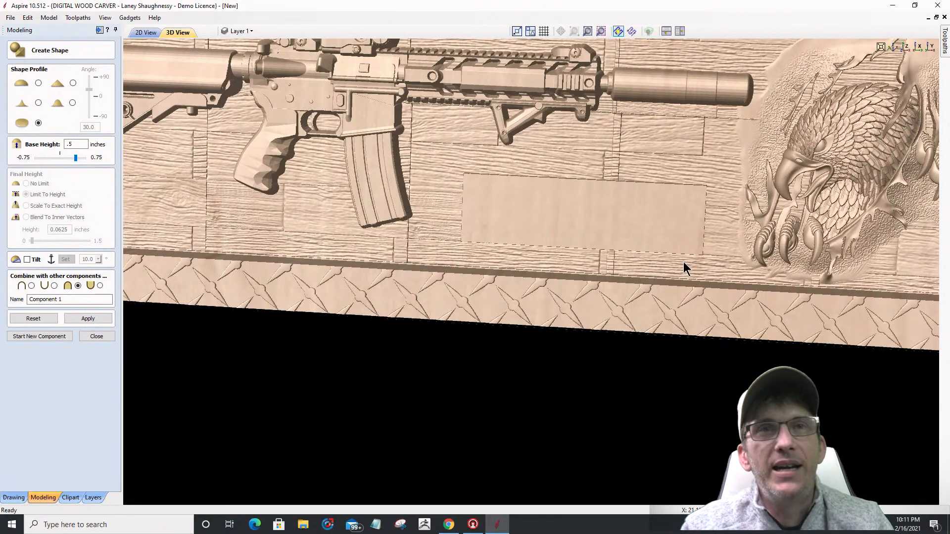
scroll(733, 279, down, 3)
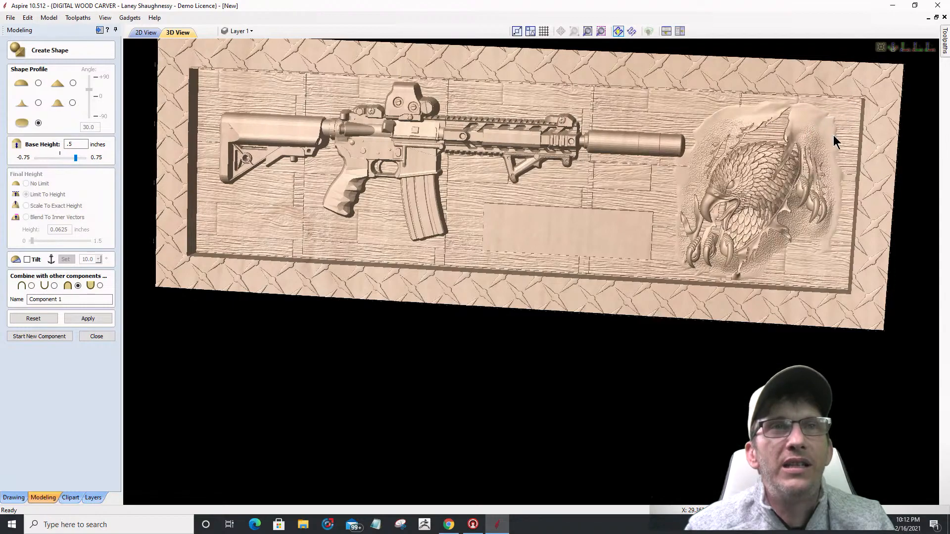
scroll(839, 239, up, 3)
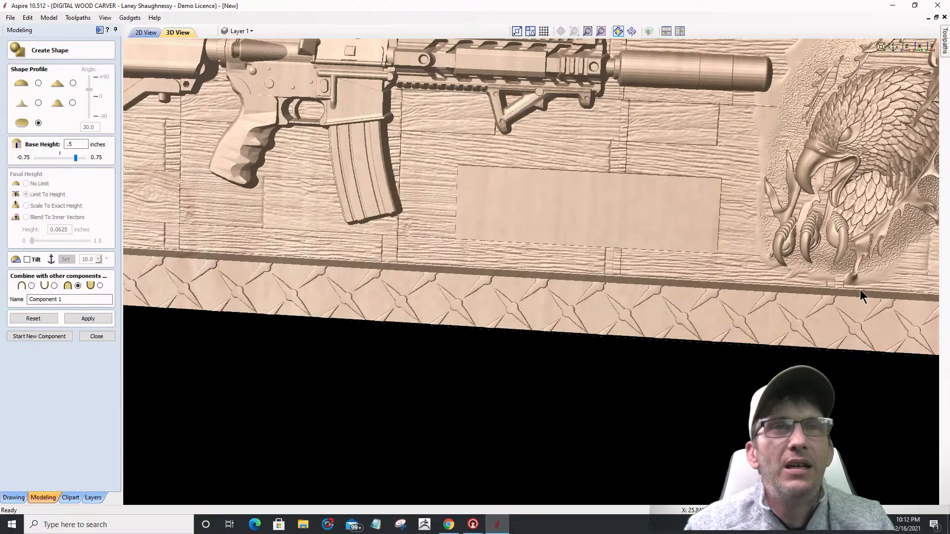
scroll(600, 236, down, 3)
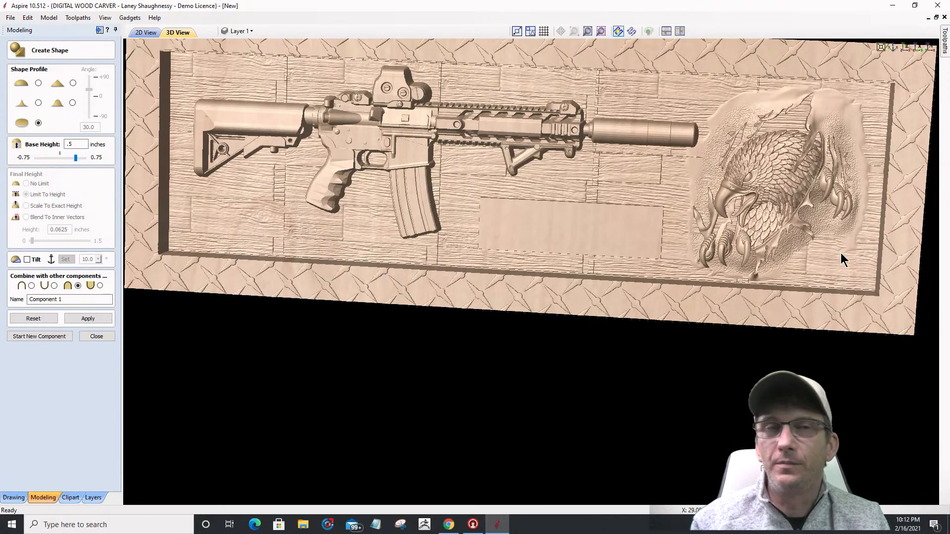
drag(613, 286, 595, 280)
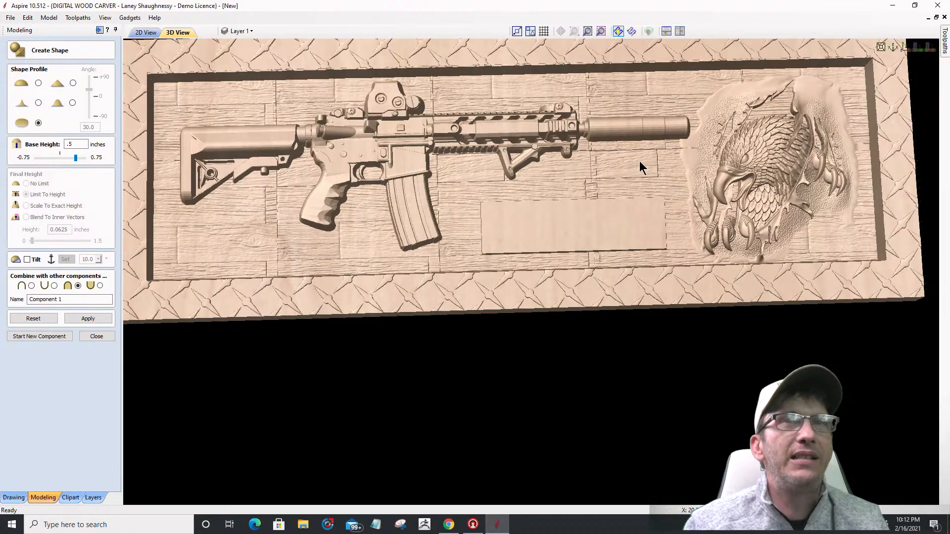
click(907, 49)
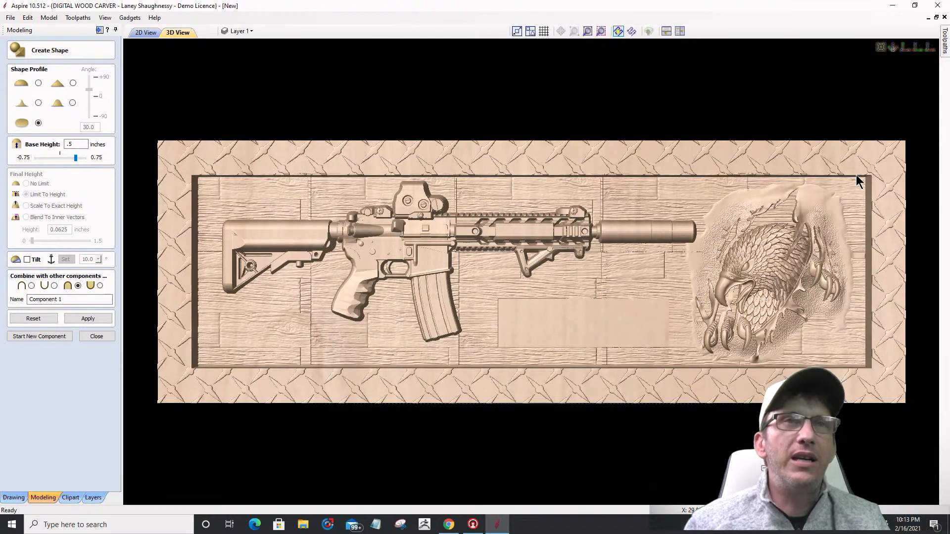
Step: In Material Setup, rescale the model height to 1.49 inches for the 1.5-inch material
click(99, 30)
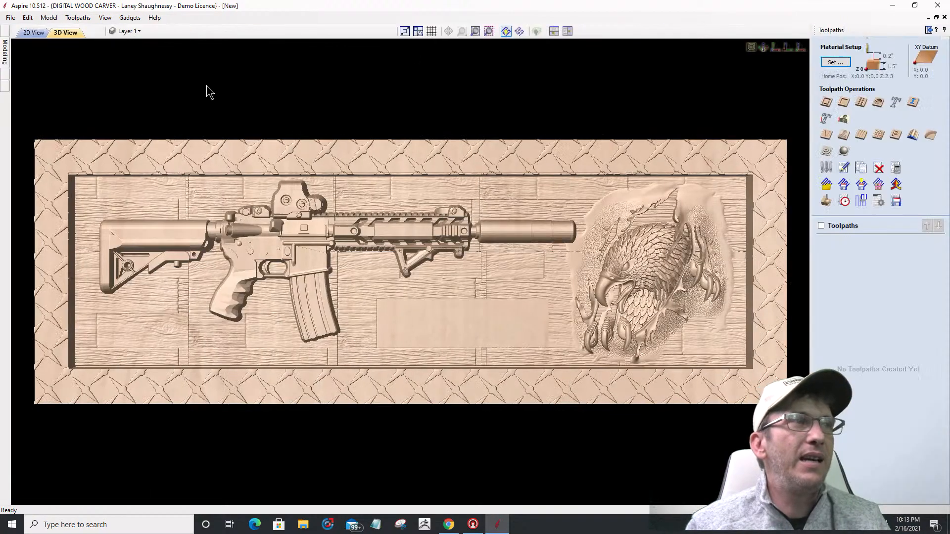
click(832, 63)
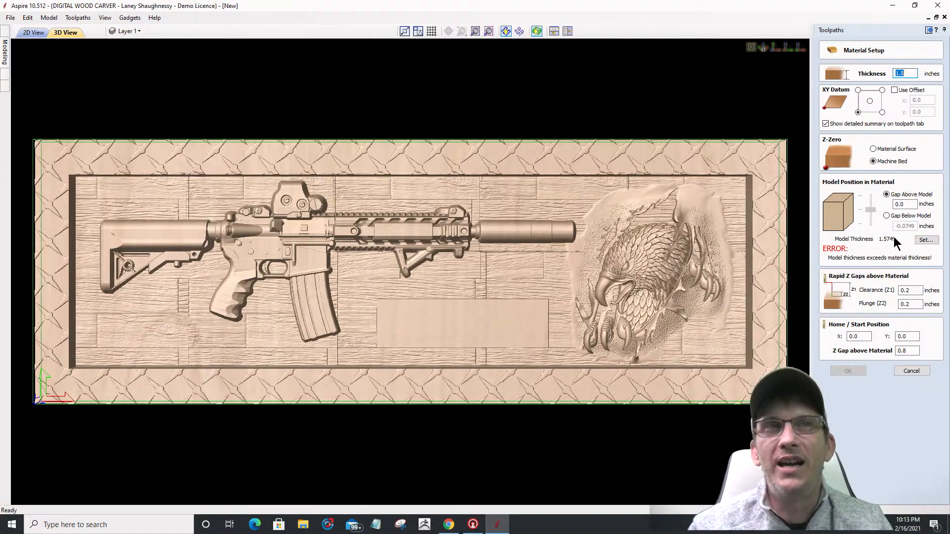
click(923, 243)
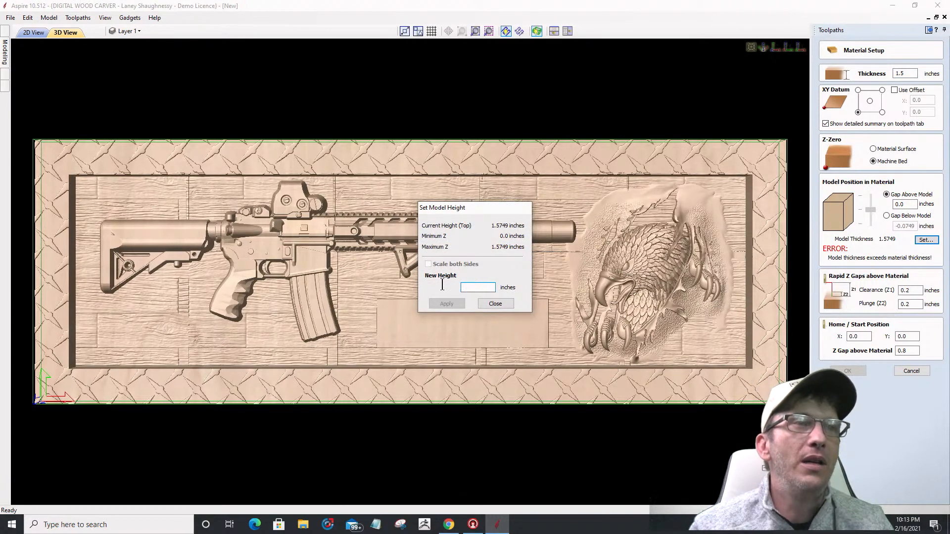
text(1.49)
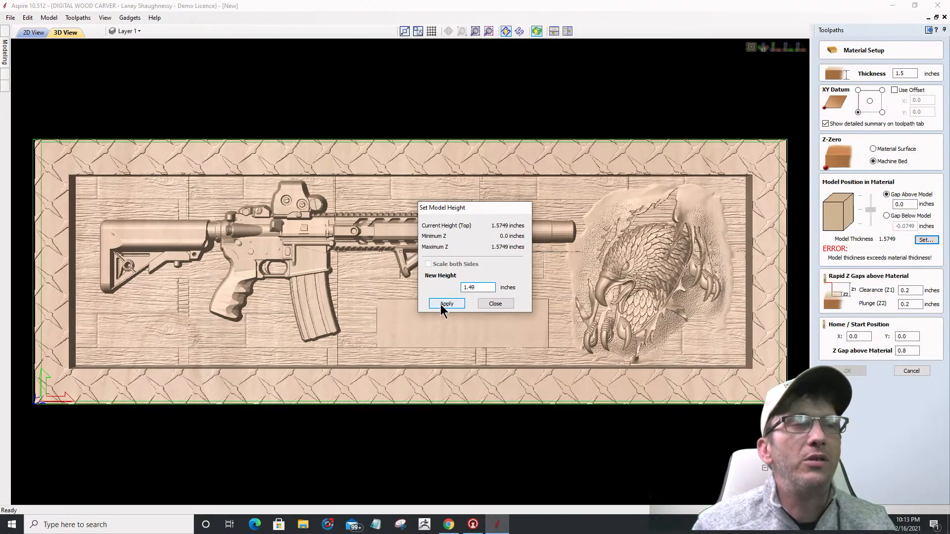
click(440, 304)
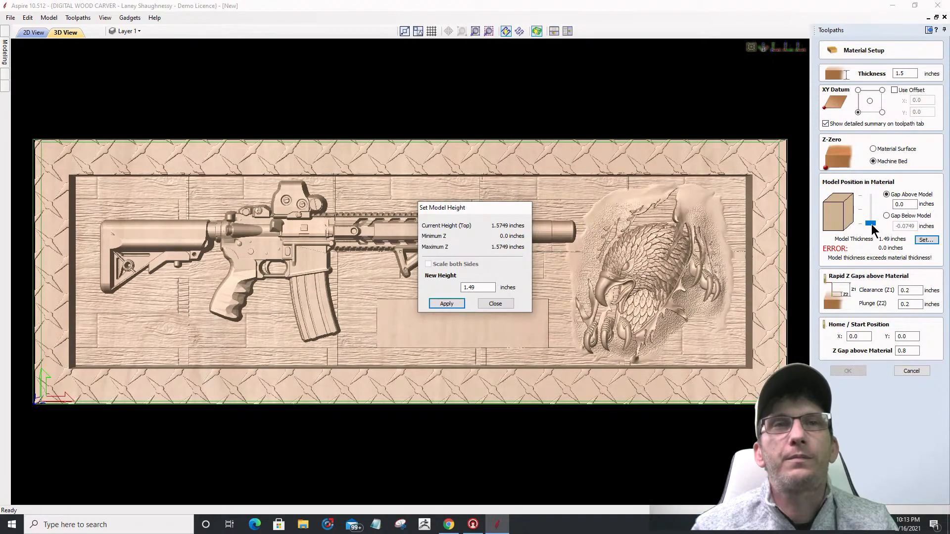
click(495, 303)
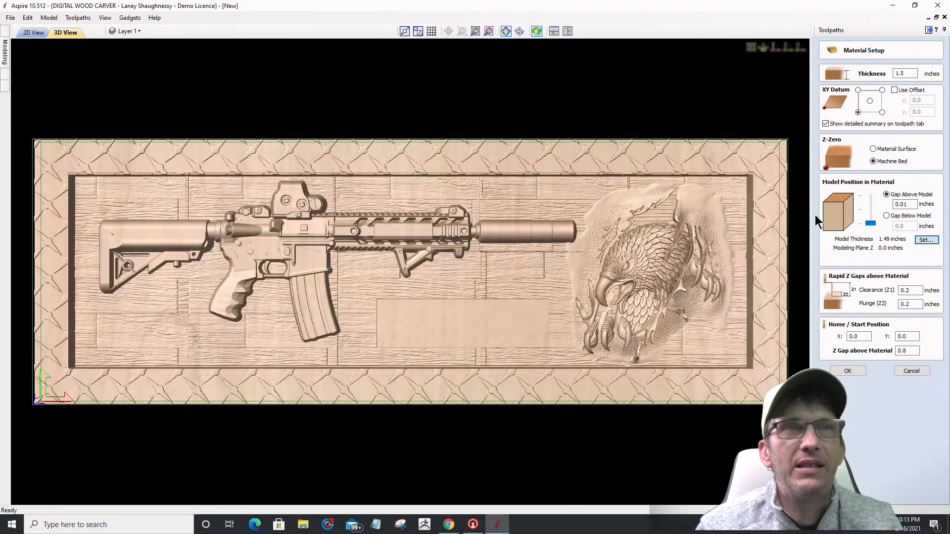
Step: Accept the material setup and calculate 3D Roughing 1 over the material boundary
click(846, 372)
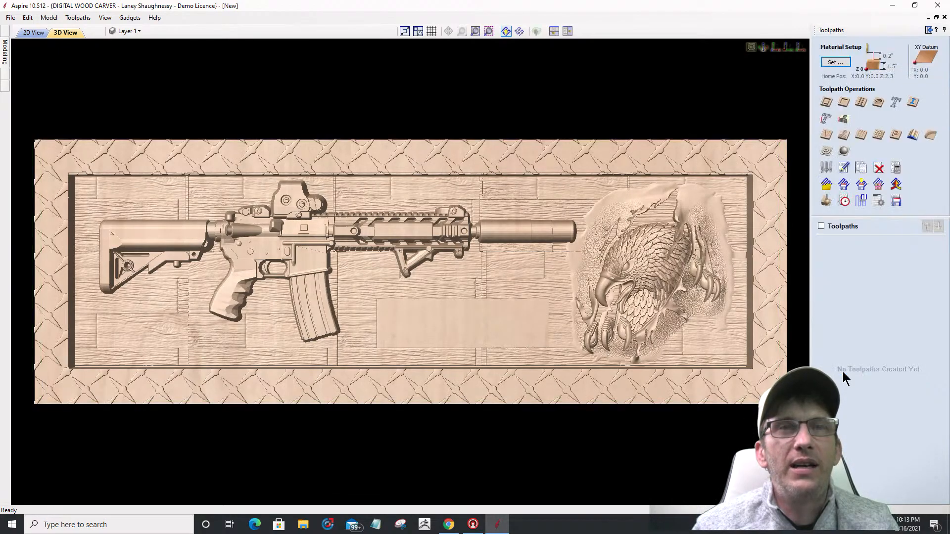
click(824, 153)
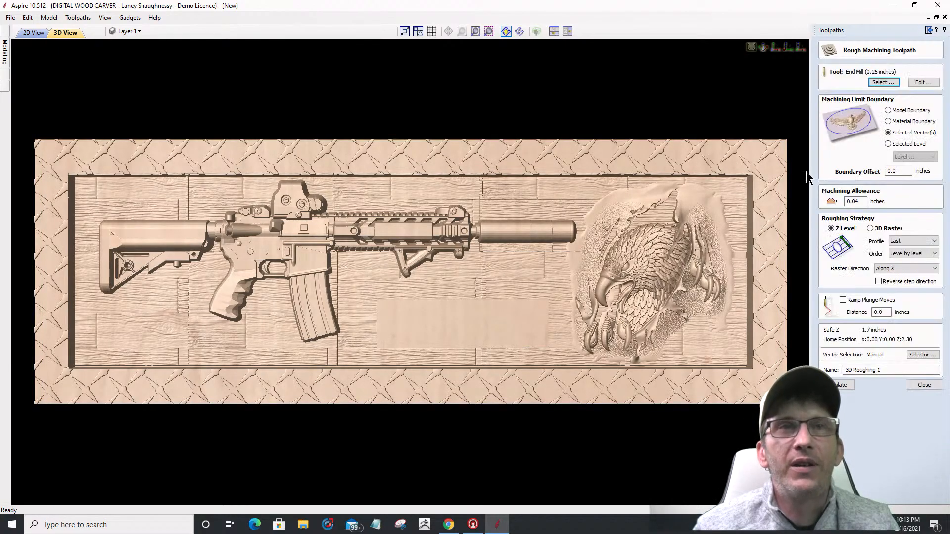
click(888, 122)
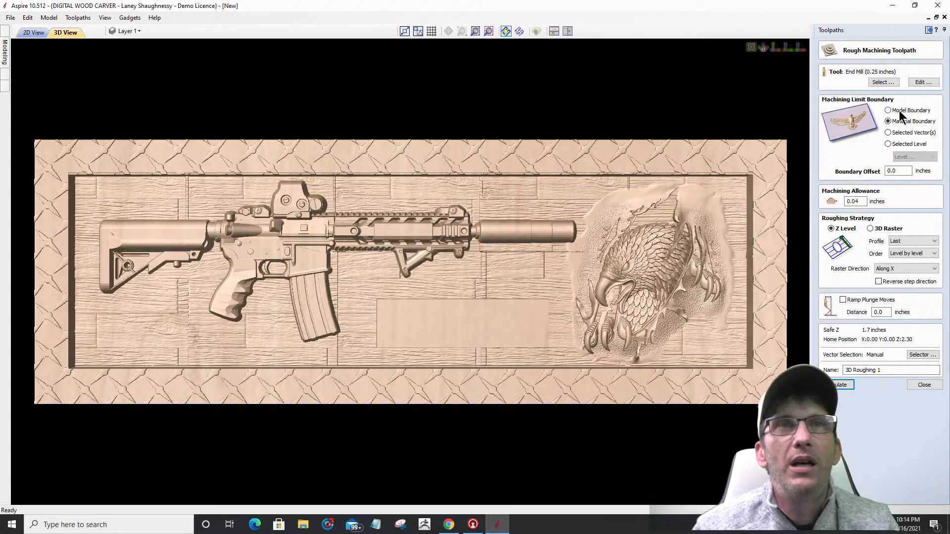
click(844, 386)
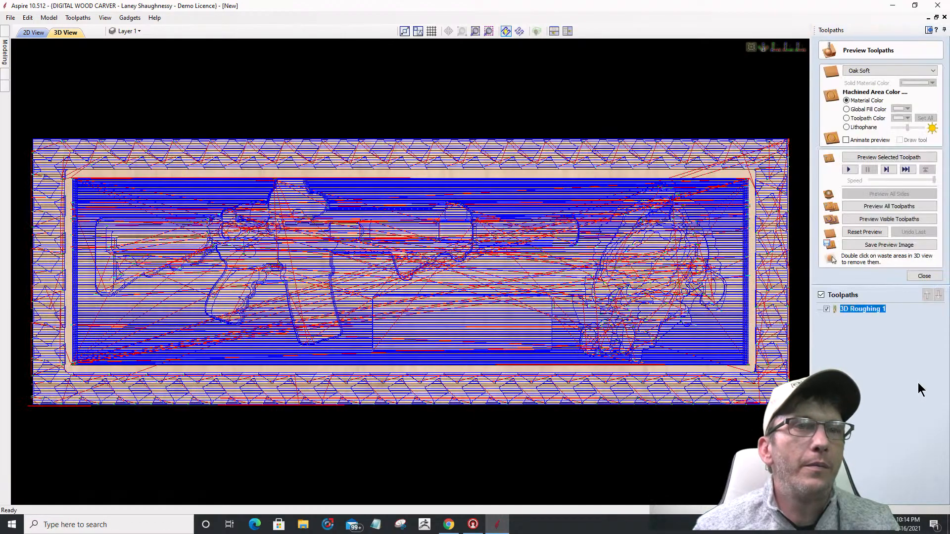
click(924, 275)
Step: Calculate a finishing toolpath limited to the material boundary
click(843, 151)
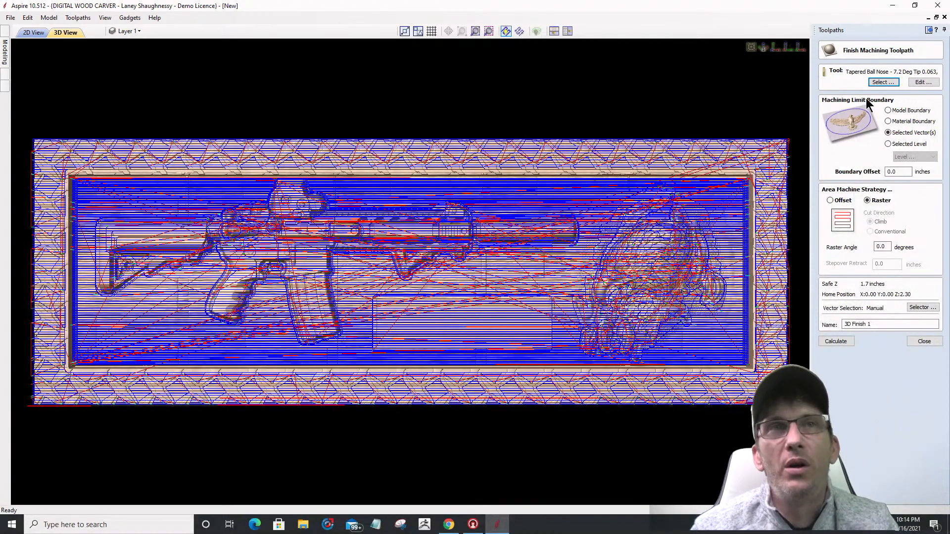
click(888, 122)
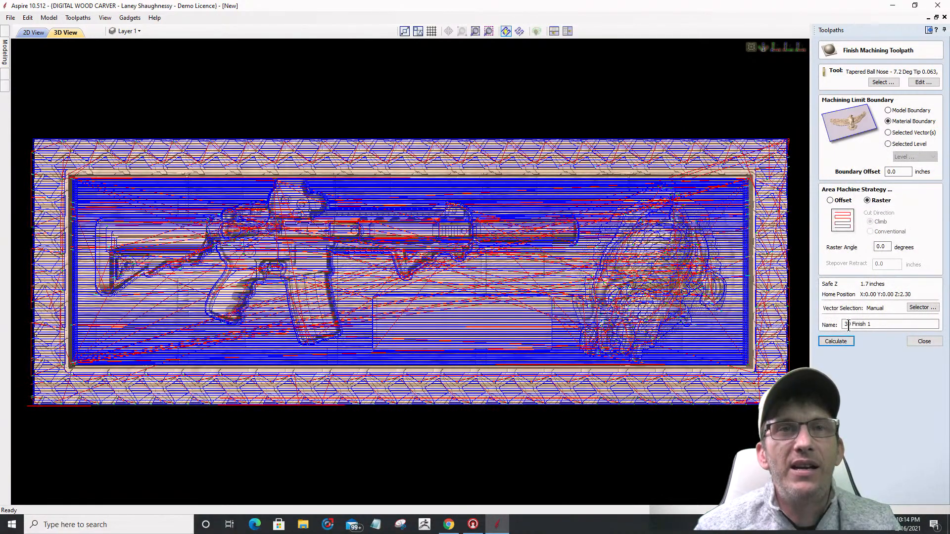
click(835, 341)
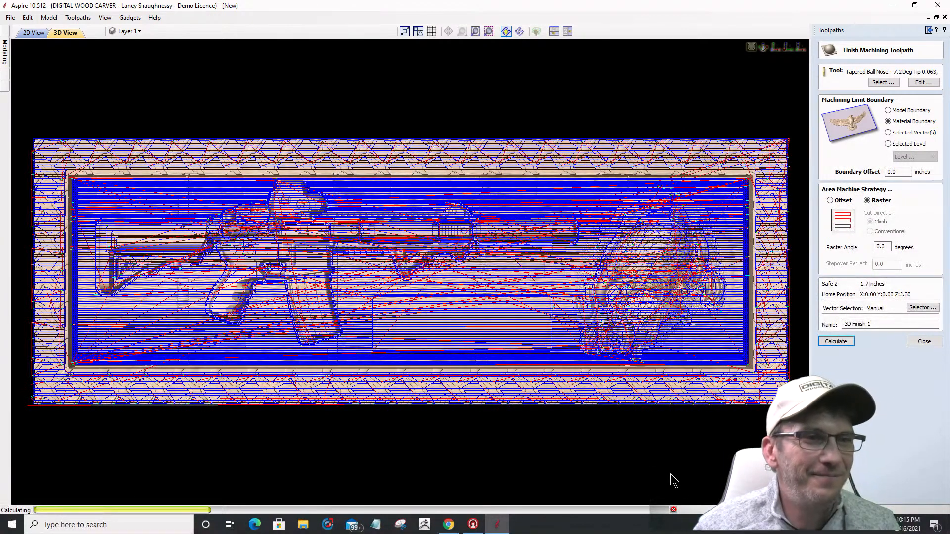
click(673, 510)
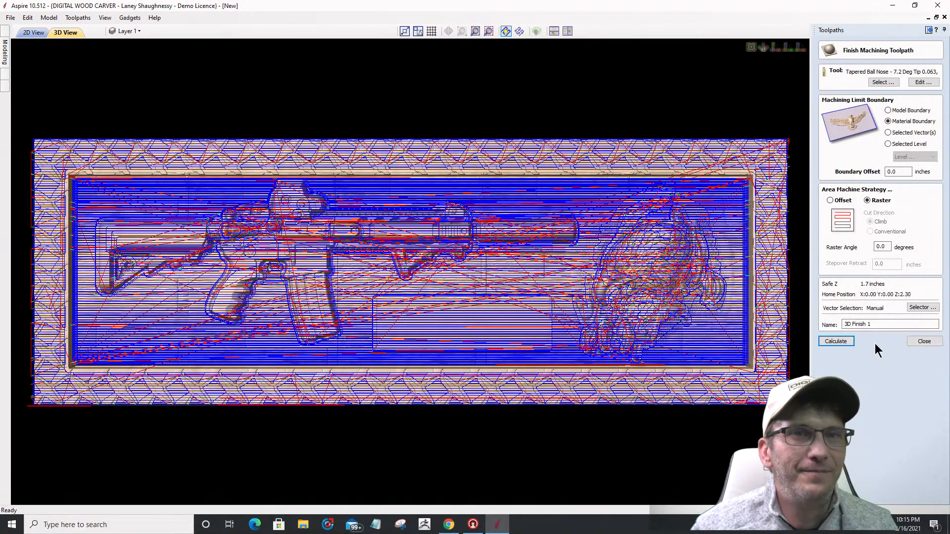
click(924, 341)
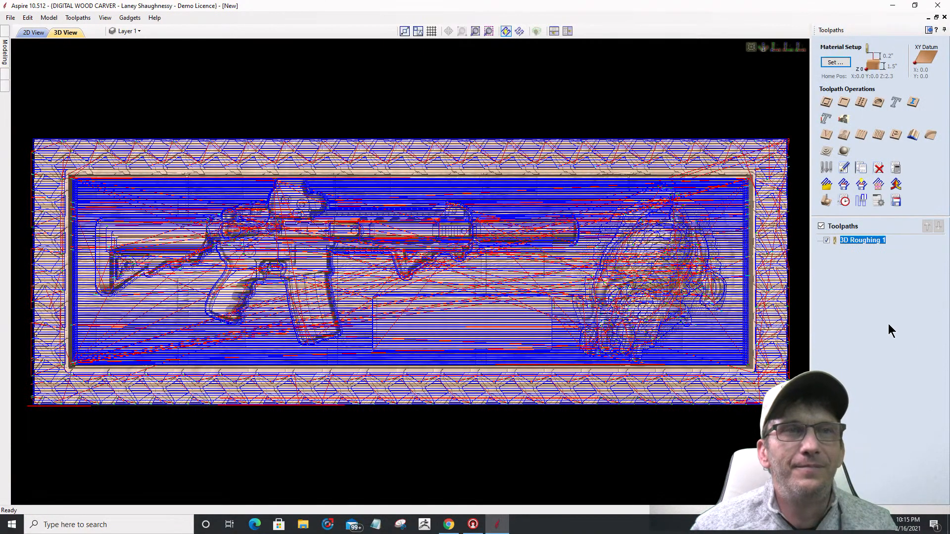
Step: Hide the 3D Roughing 1 toolpath and tilt the view to see the bare plaque
click(826, 240)
drag(554, 429, 570, 388)
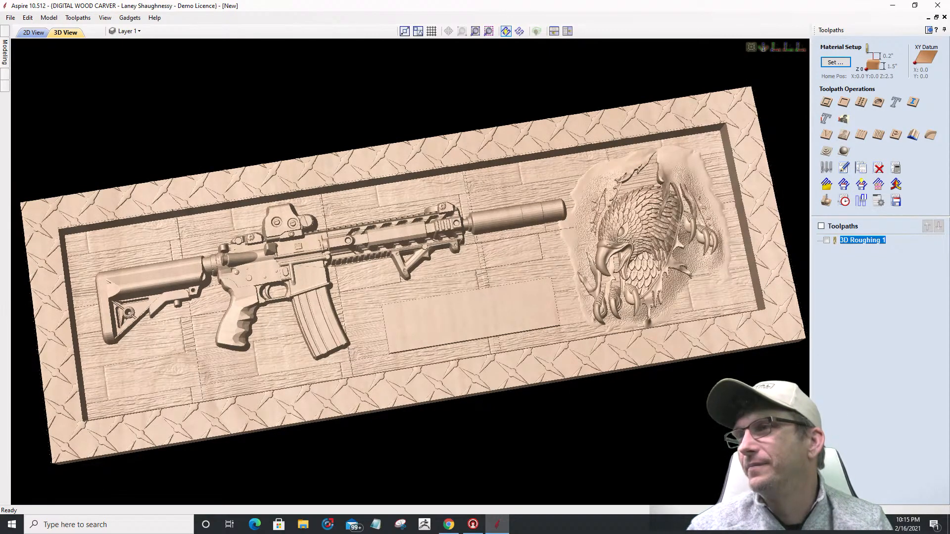
key(alt+Tab)
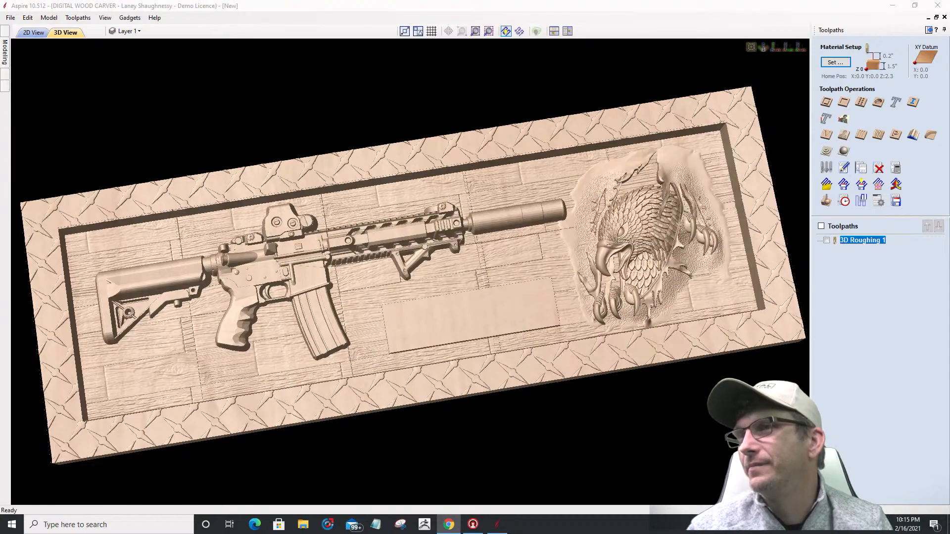